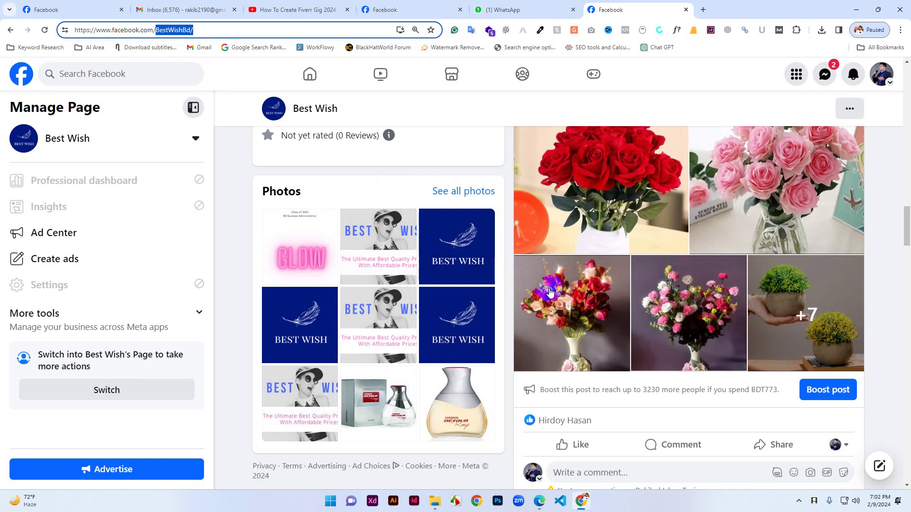
Open the Create a Page form via Menu > Pages, then return to the home news feed.
scroll(599, 256, up, 2)
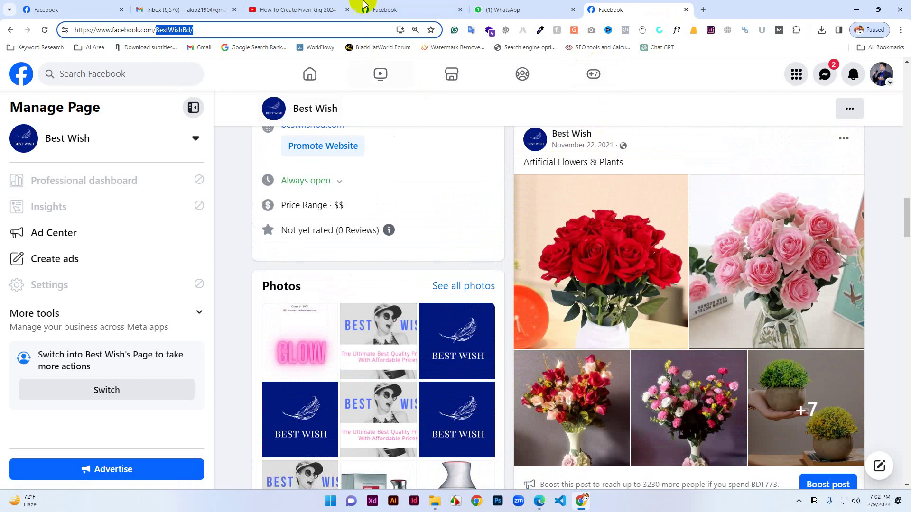
click(387, 8)
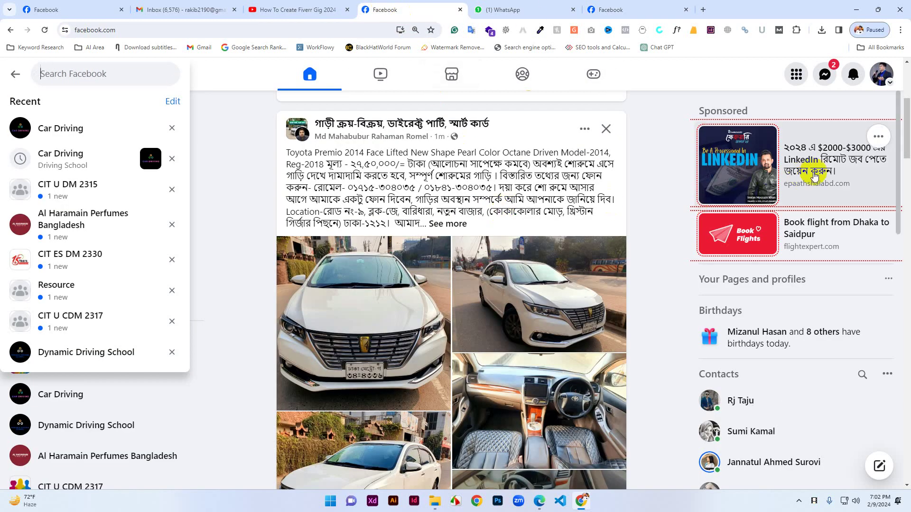
click(800, 76)
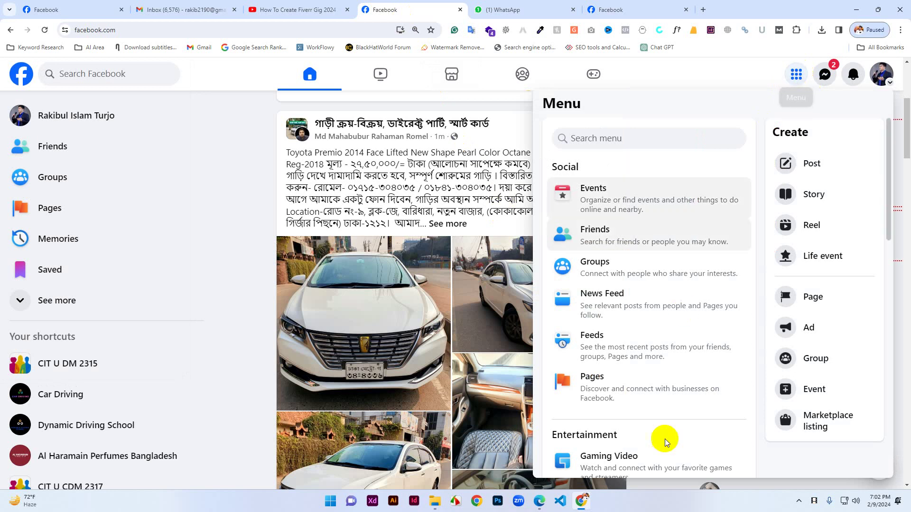
click(598, 392)
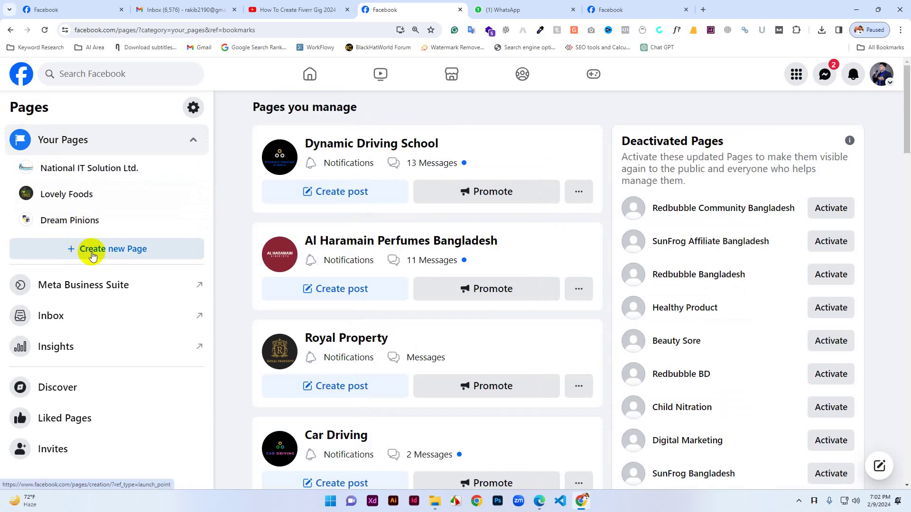
click(93, 254)
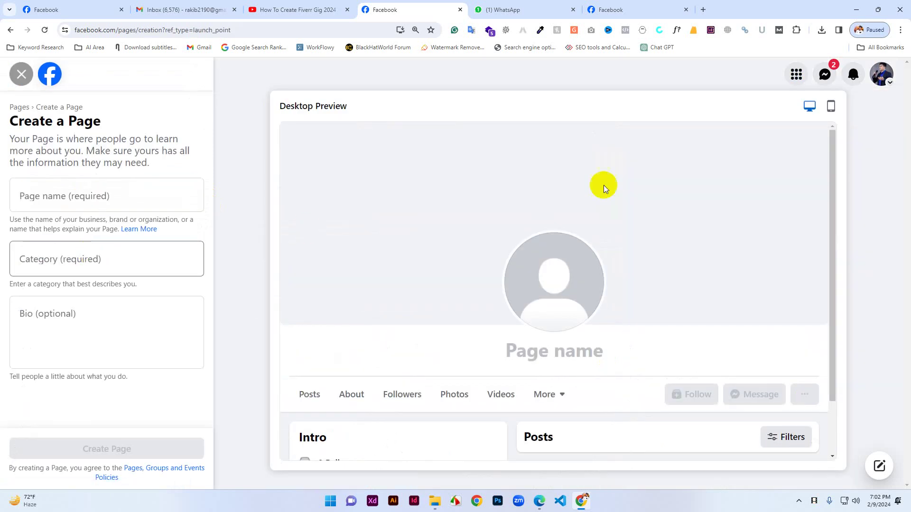
click(43, 76)
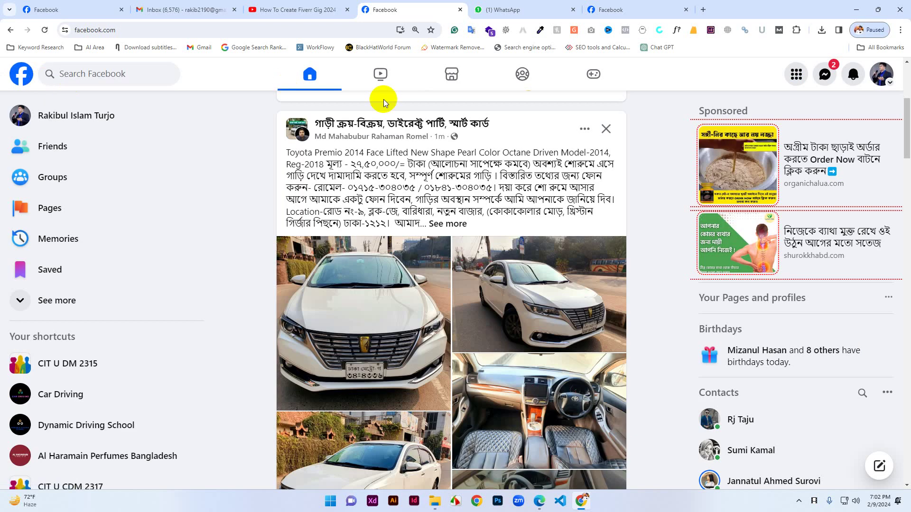
Reload the home feed and scroll through it.
click(306, 82)
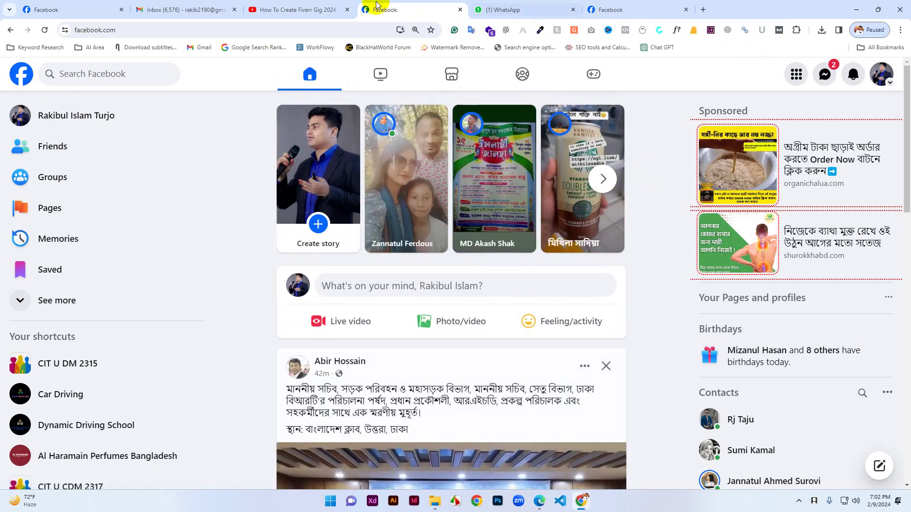
scroll(622, 306, down, 5)
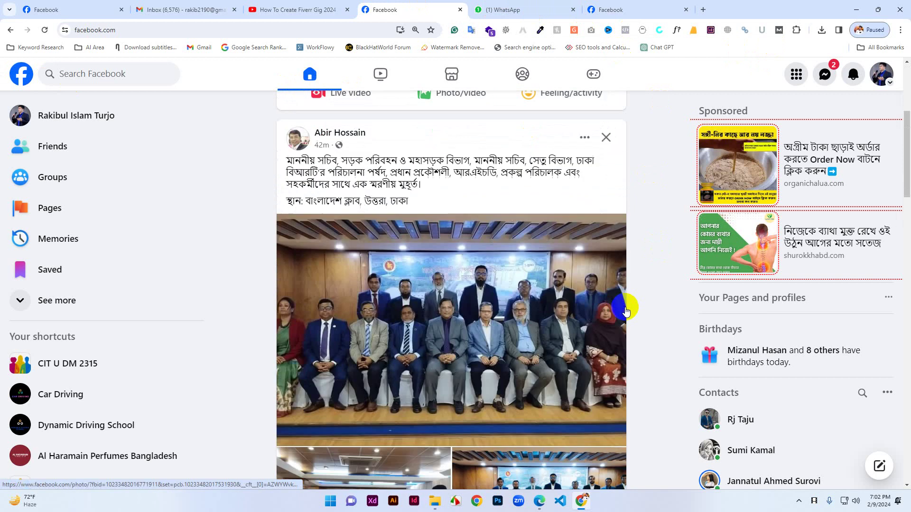
scroll(625, 309, down, 12)
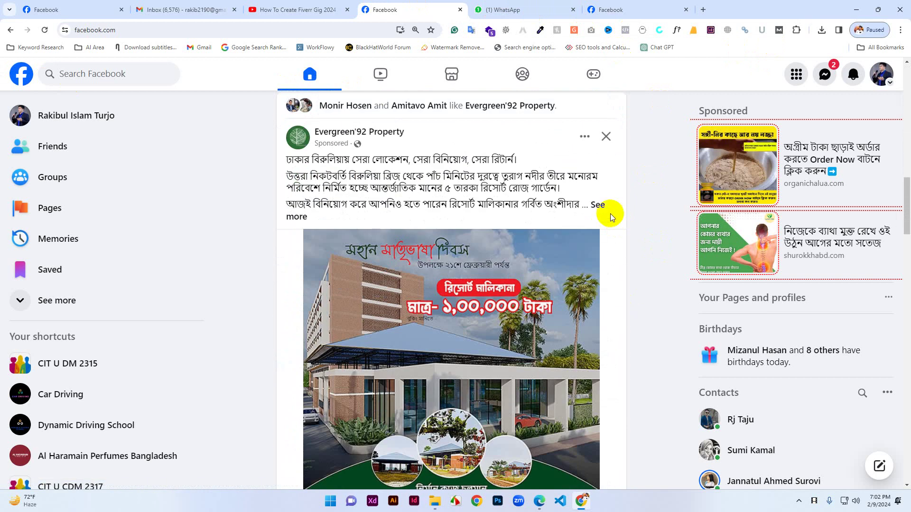
scroll(616, 214, down, 5)
scroll(427, 200, up, 5)
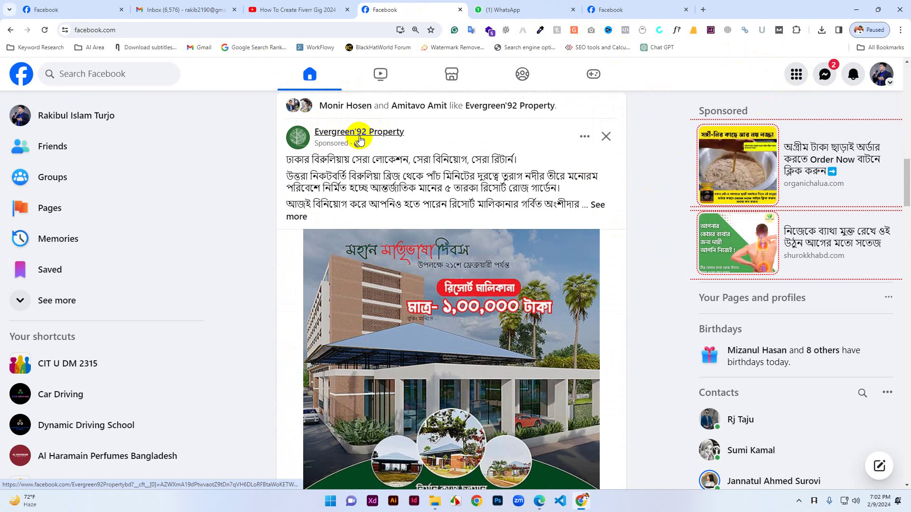
mouse_move(368, 138)
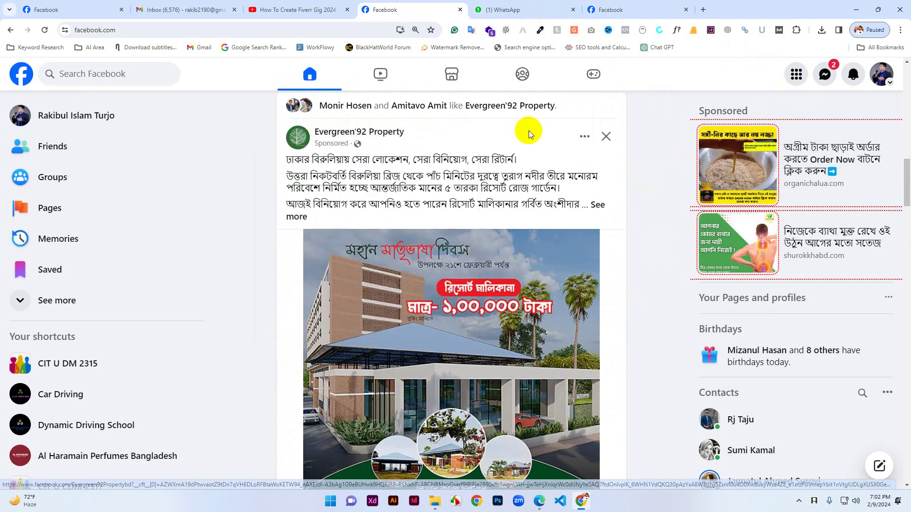
Search Facebook for 'royal property' and scroll through the results.
click(77, 73)
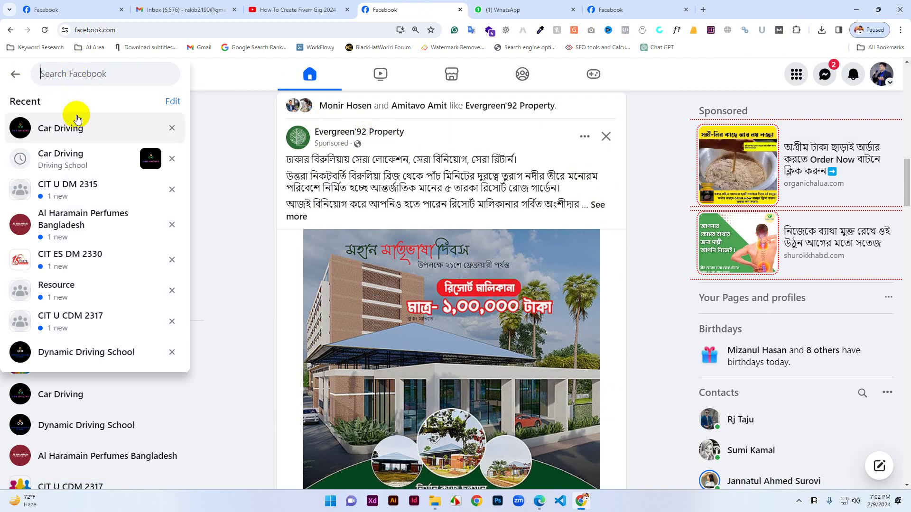
text(roya)
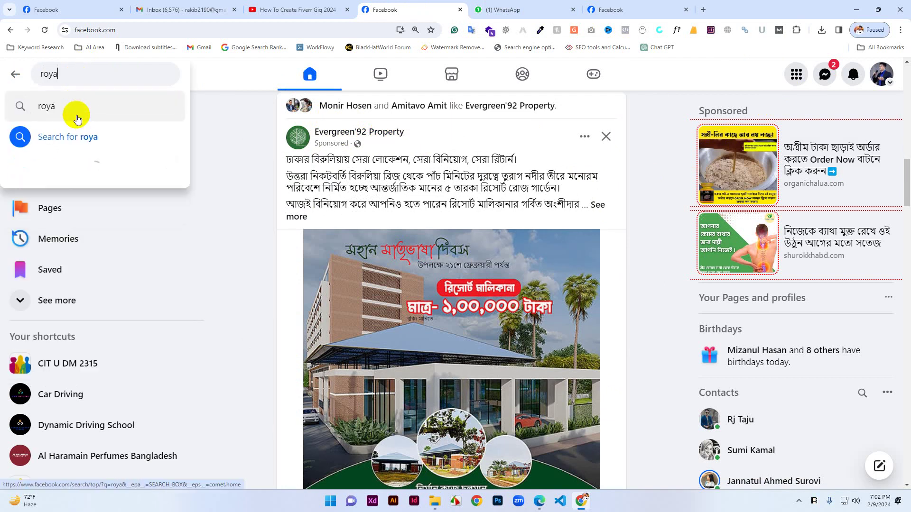
text(l )
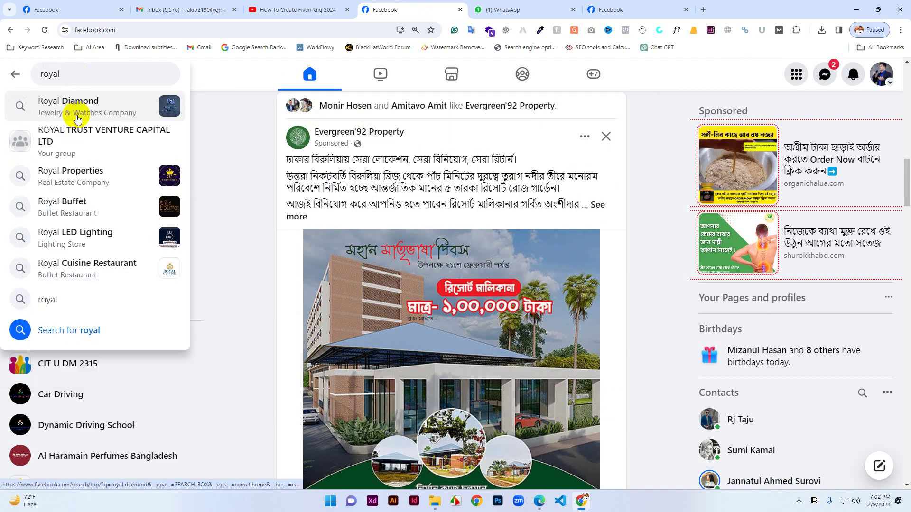
text(pro)
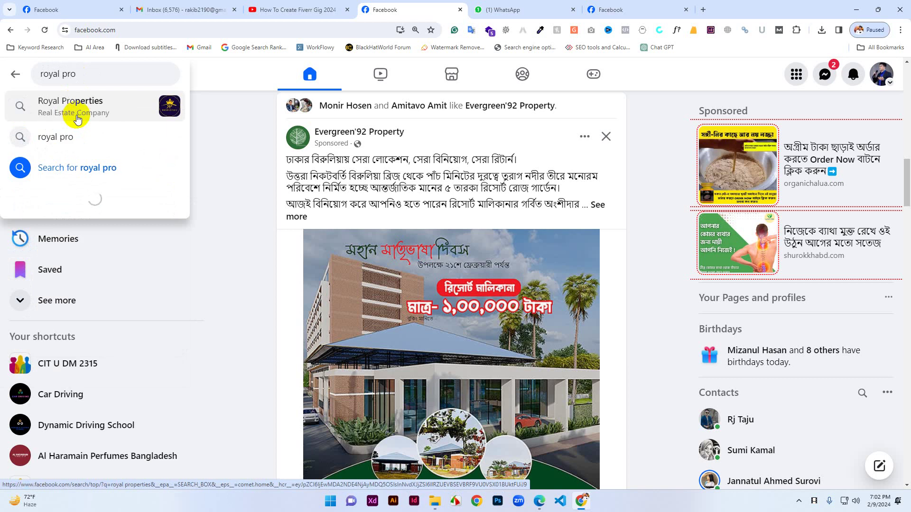
text(pert)
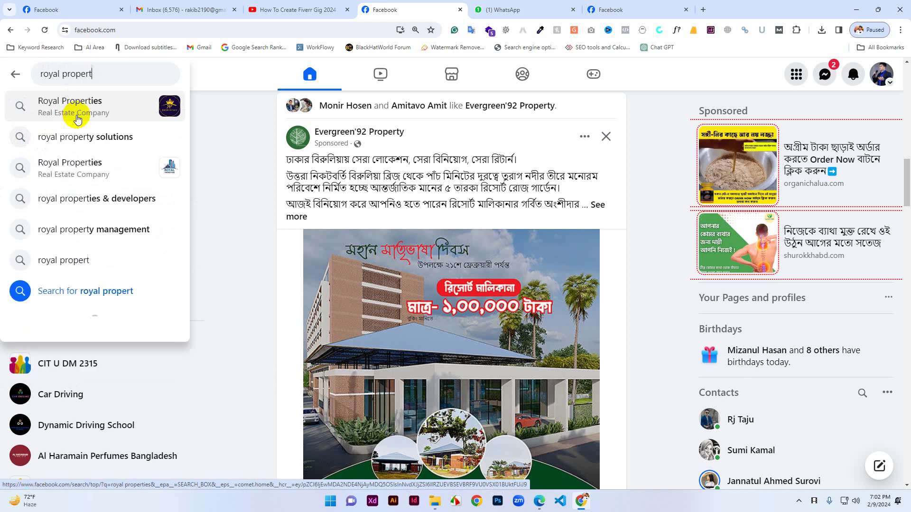
text(y)
key(Return)
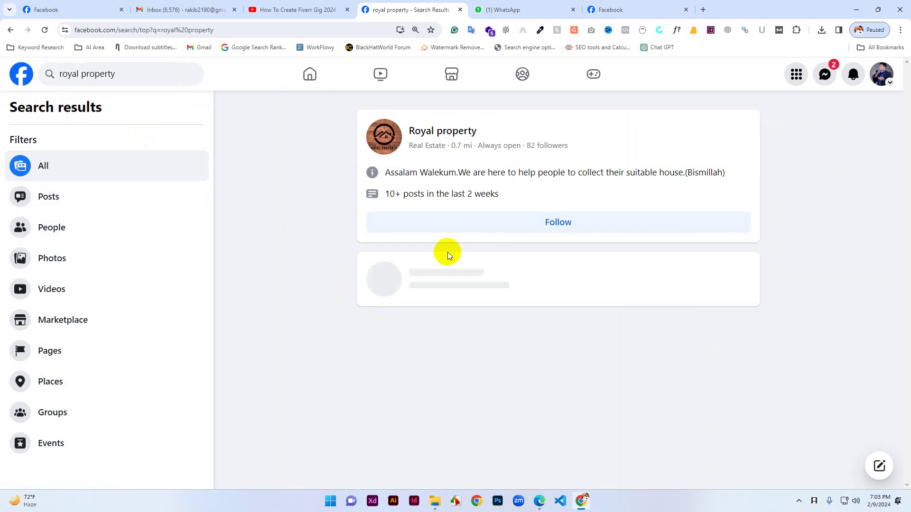
scroll(511, 338, down, 4)
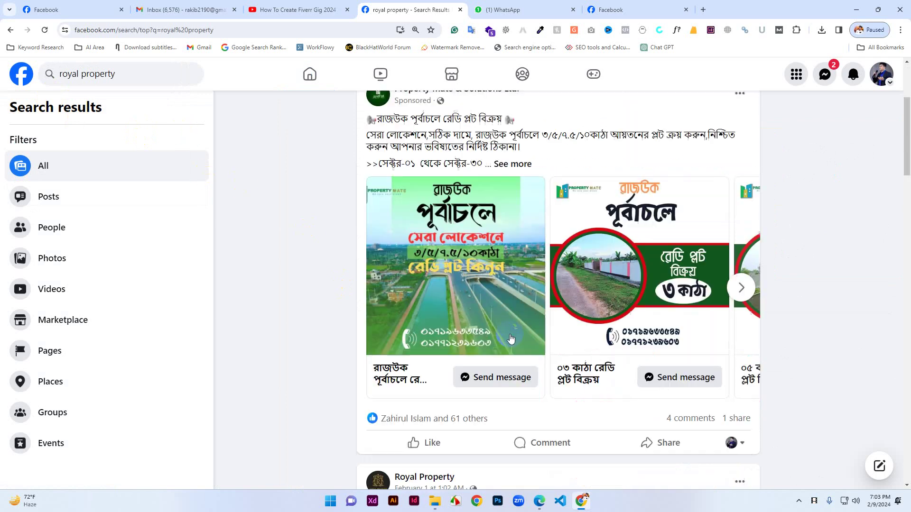
scroll(511, 338, down, 6)
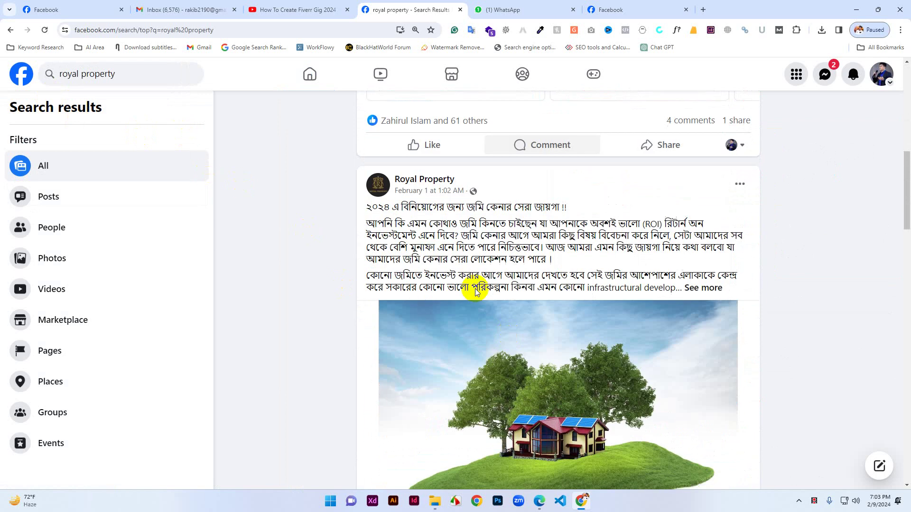
Open the Royal Property page and expand its February 1 land-investment post to full text.
click(426, 182)
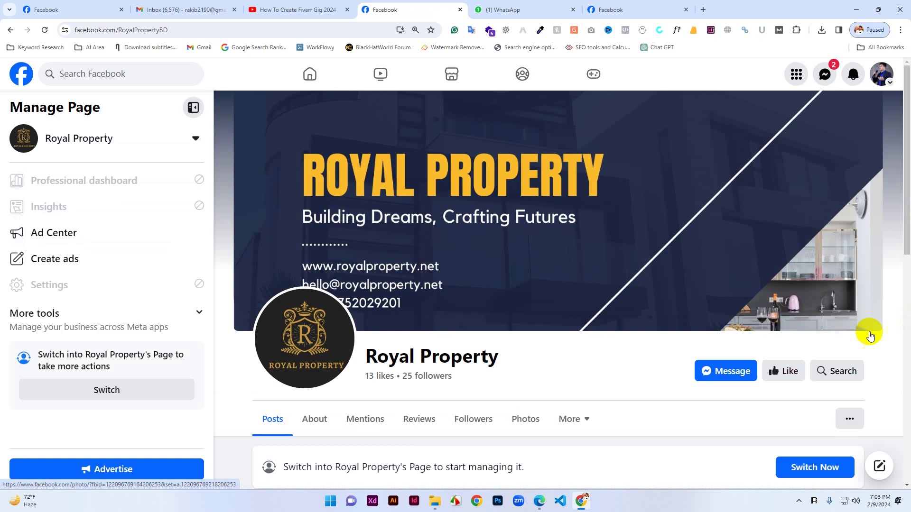
scroll(741, 352, down, 10)
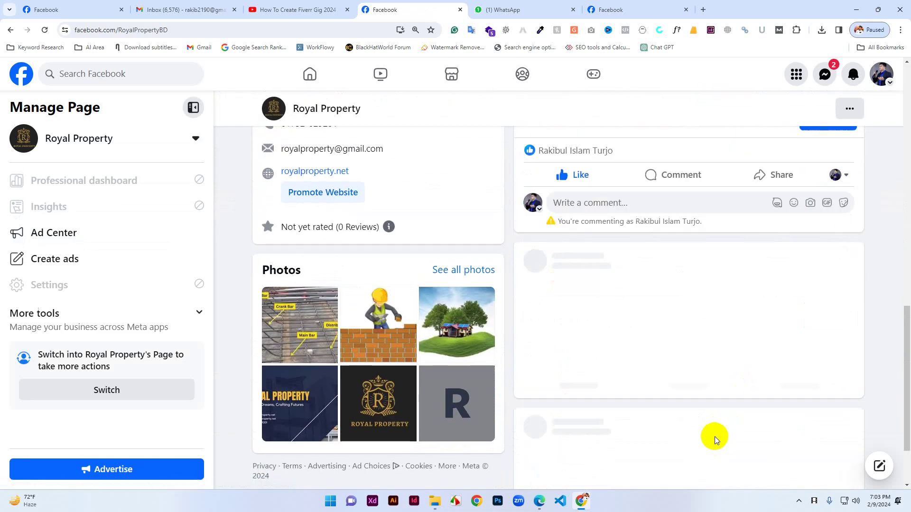
scroll(702, 422, down, 12)
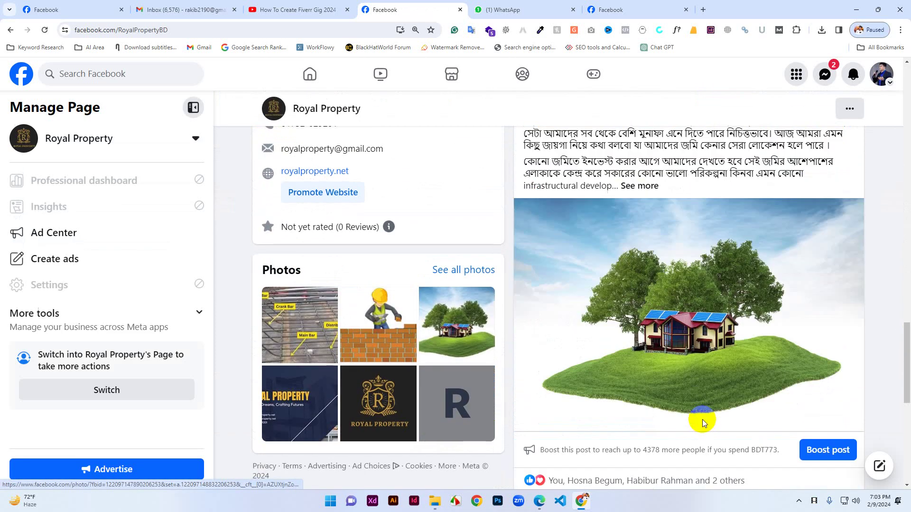
scroll(702, 426, down, 6)
scroll(667, 406, up, 15)
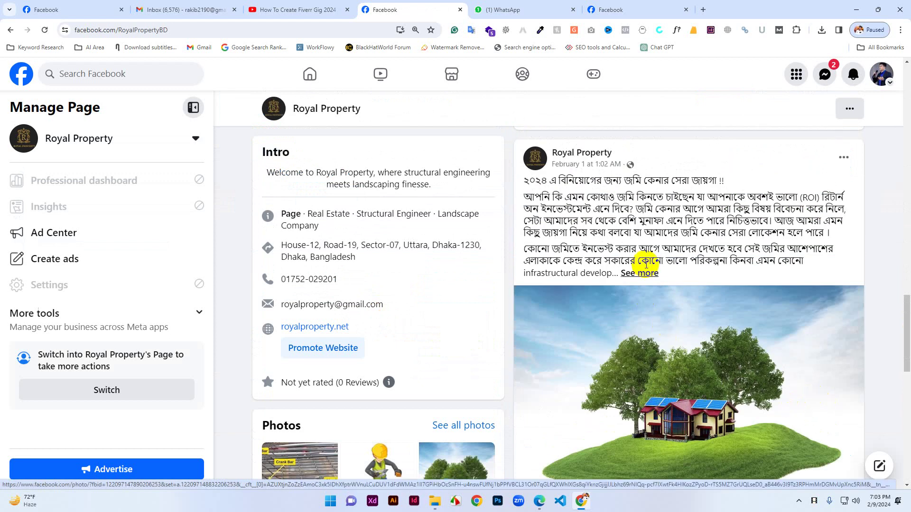
click(645, 274)
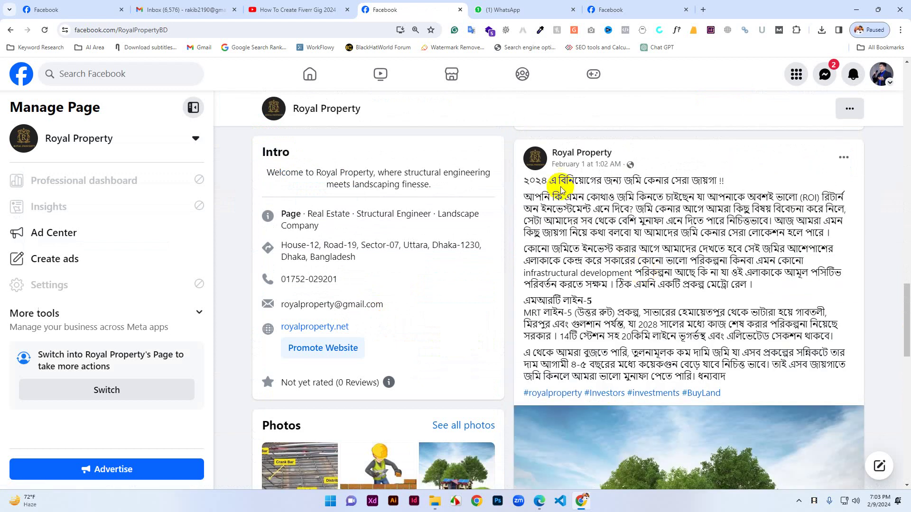
Select the full text of the expanded Royal Property land-investment post.
drag(524, 183, 735, 394)
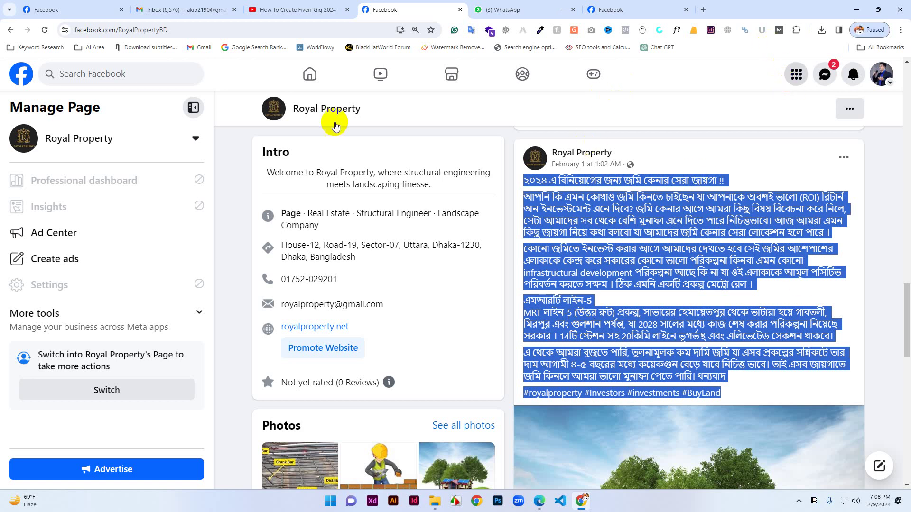
From the home feed, go through Menu > Pages to the blank Create a Page form.
click(309, 74)
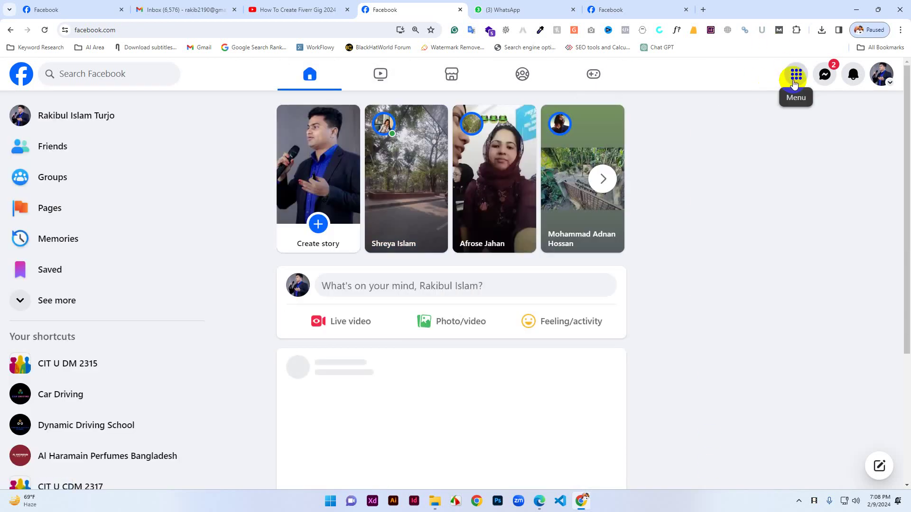
click(795, 79)
scroll(518, 377, down, 5)
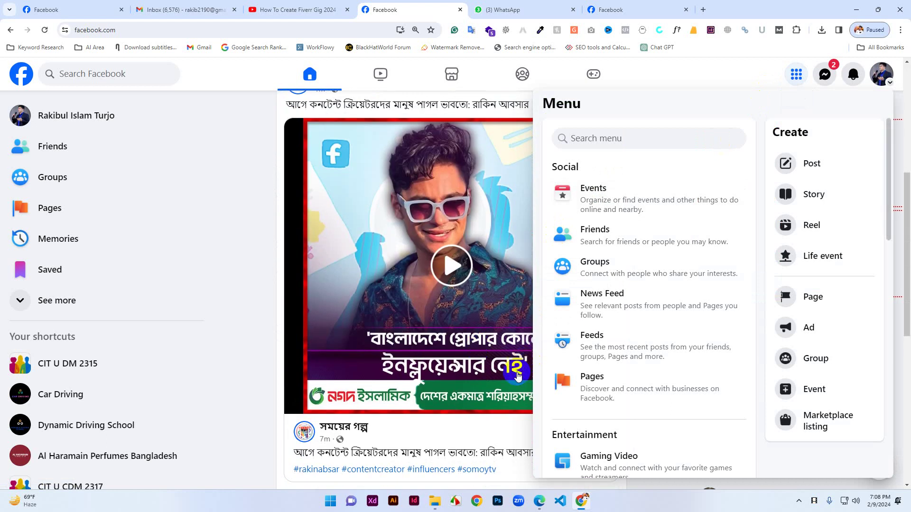
scroll(518, 376, down, 5)
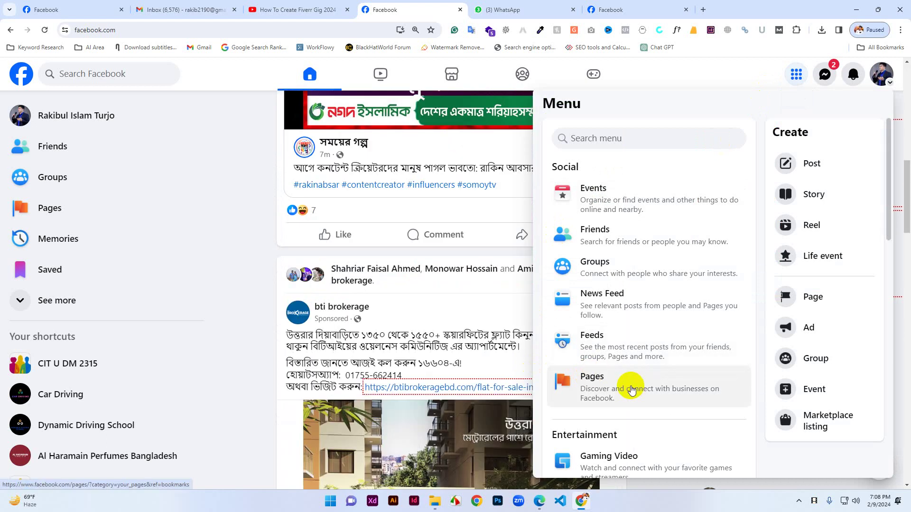
click(631, 389)
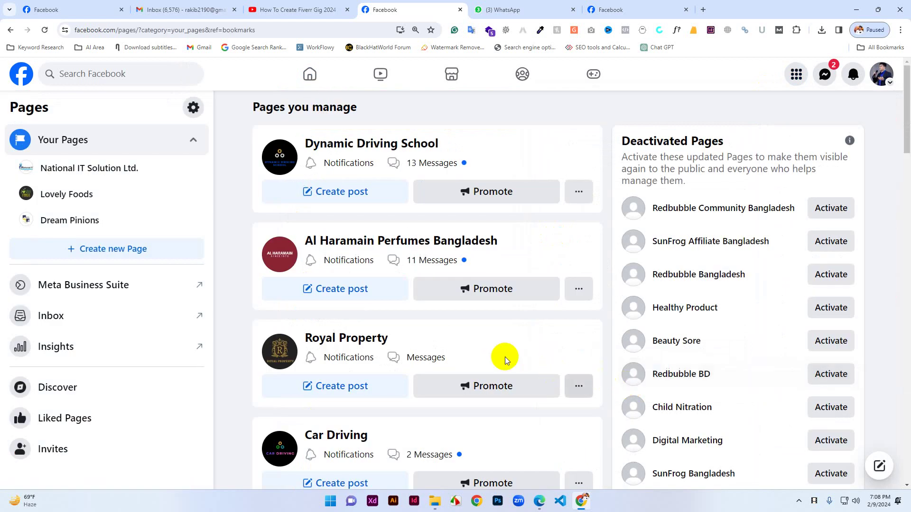
scroll(490, 359, down, 4)
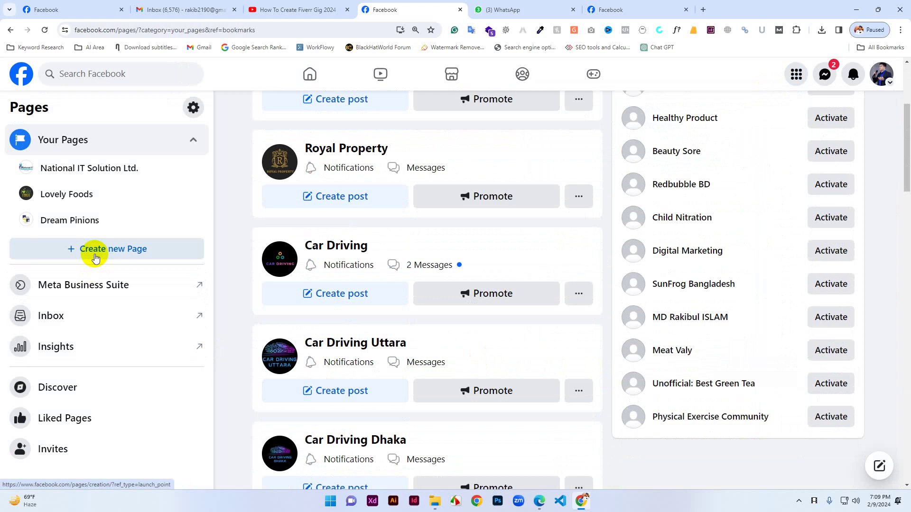
click(95, 258)
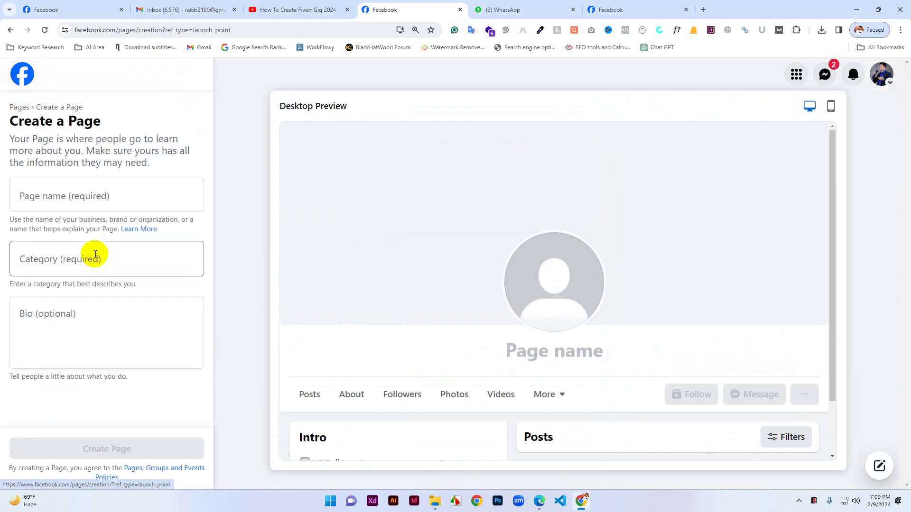
Type a test letter 'C' into Page name, then erase it so the field stays empty.
click(69, 194)
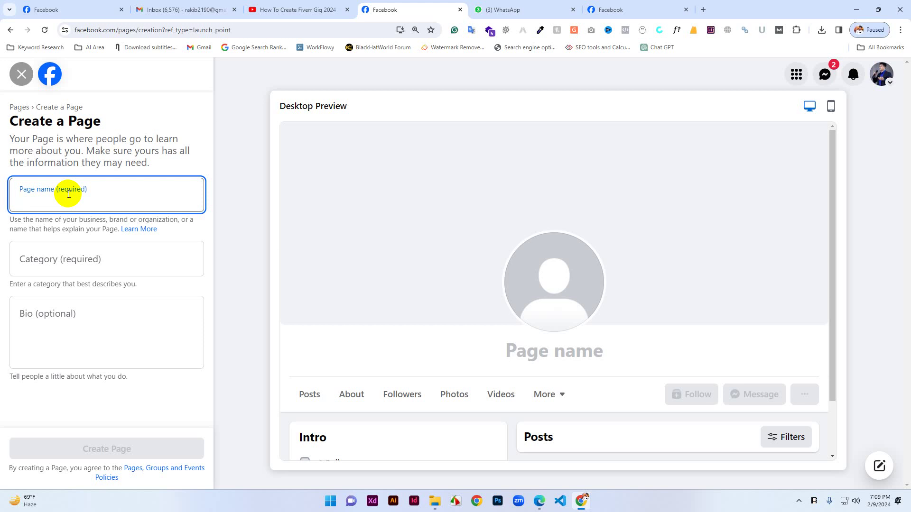
text(C)
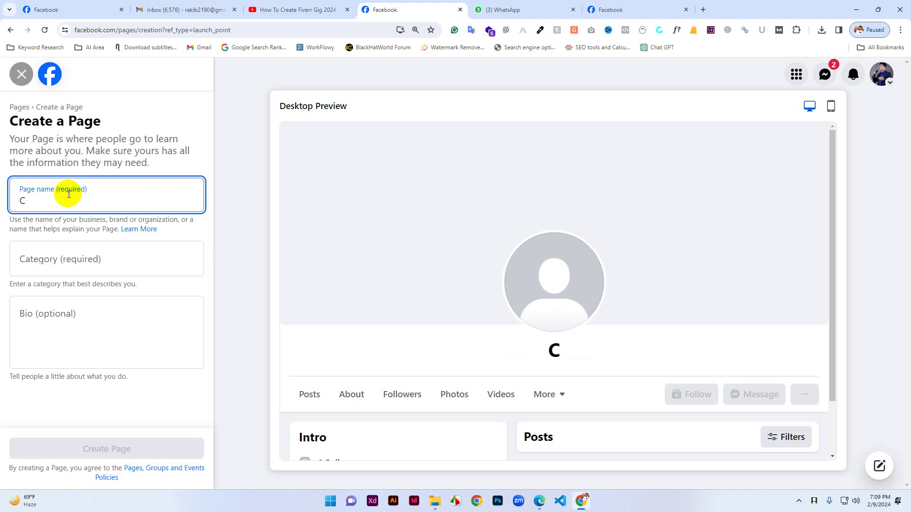
key(BackSpace)
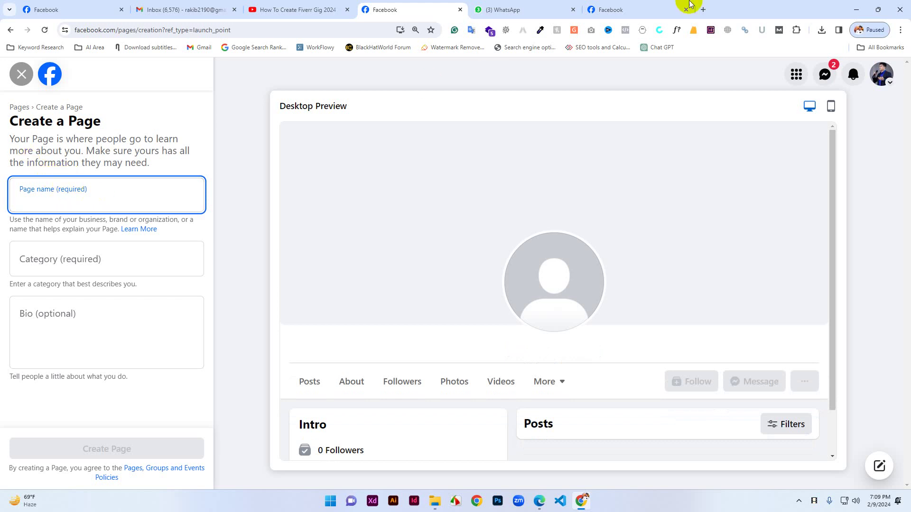
key(BackSpace)
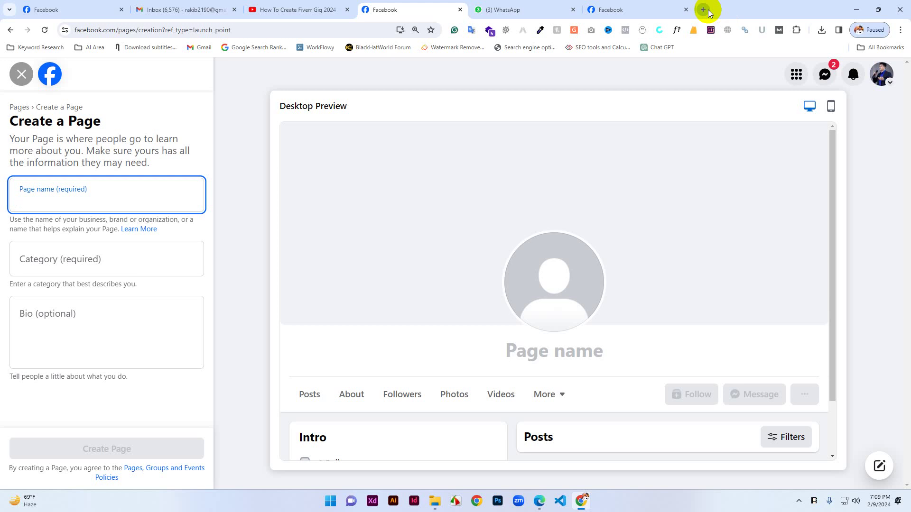
Go to namecheap.com in a new tab and check whether hubara.com is available.
click(704, 10)
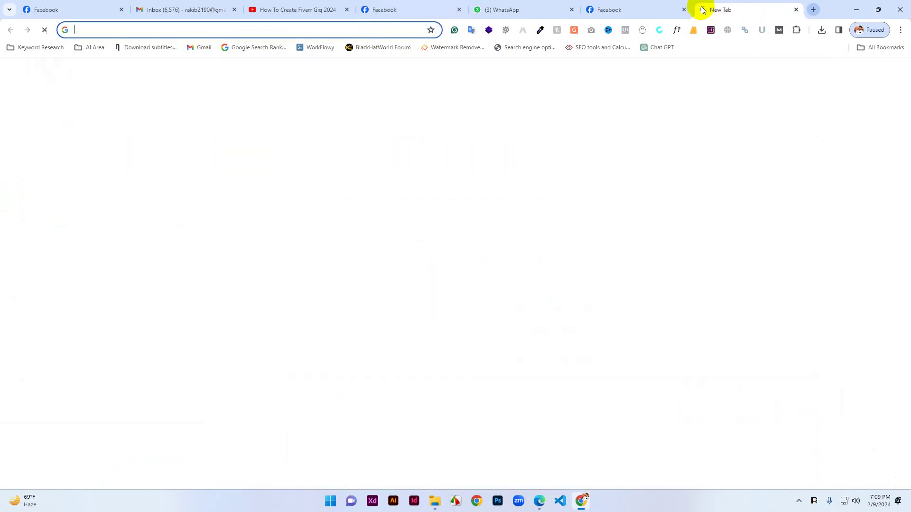
text(namecheap.com)
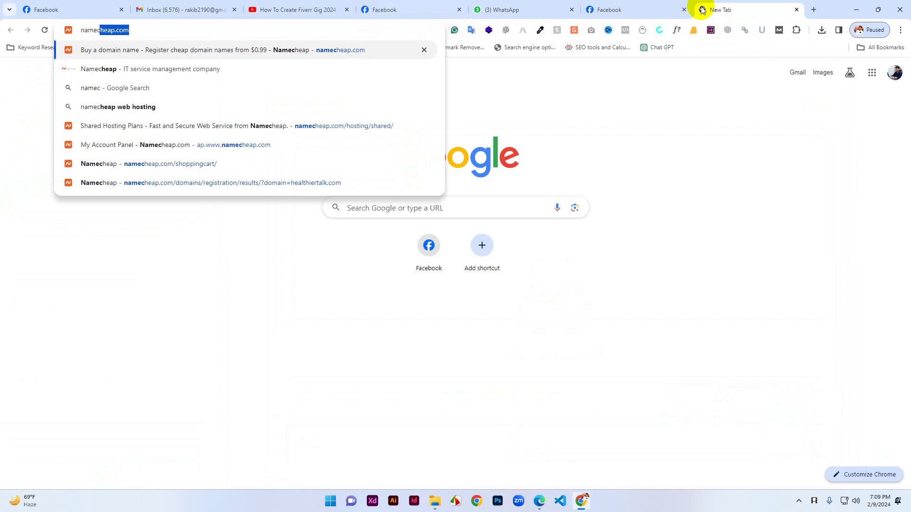
key(Return)
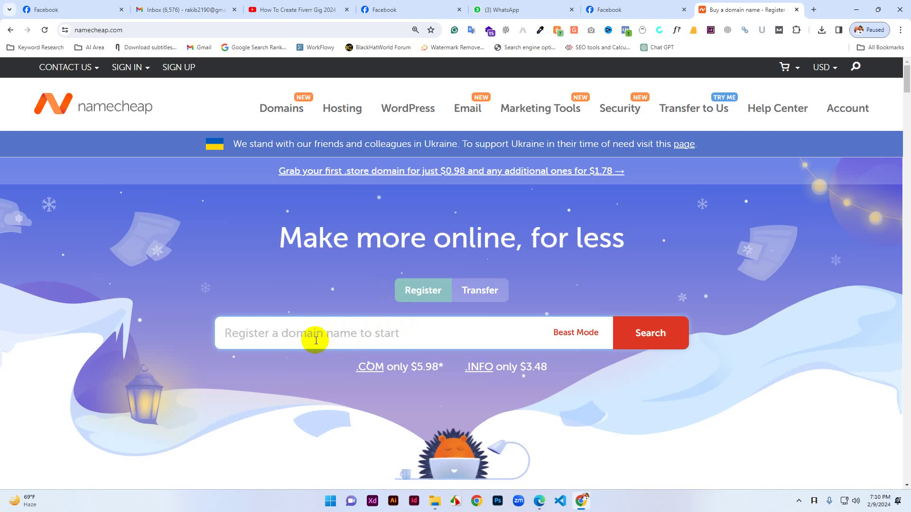
text(s)
key(BackSpace)
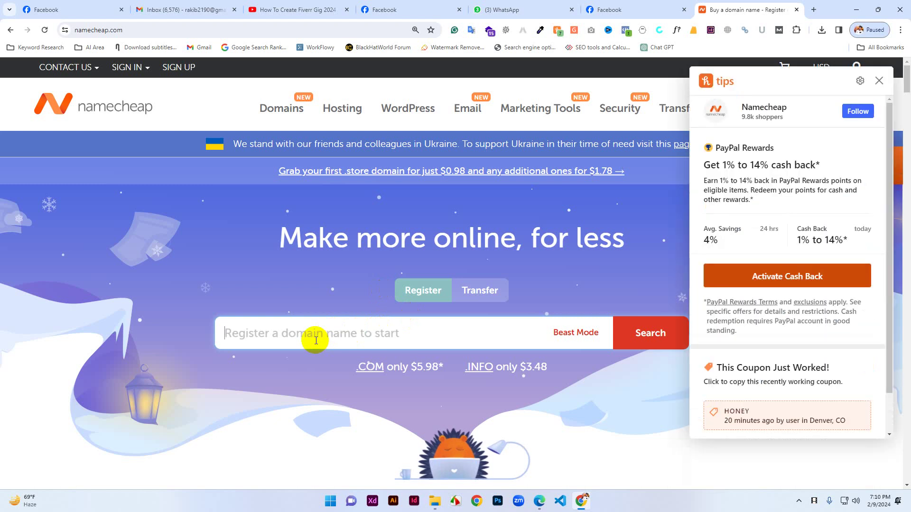
text(huba)
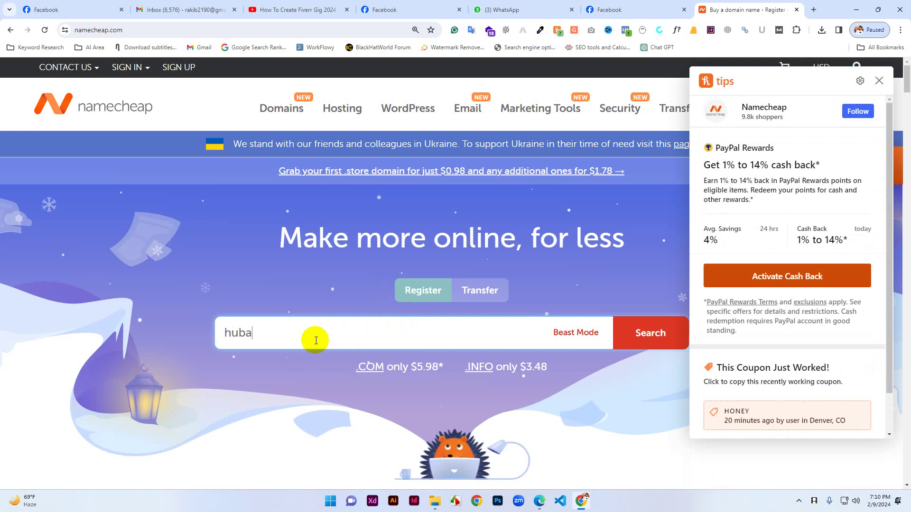
text(ra.co)
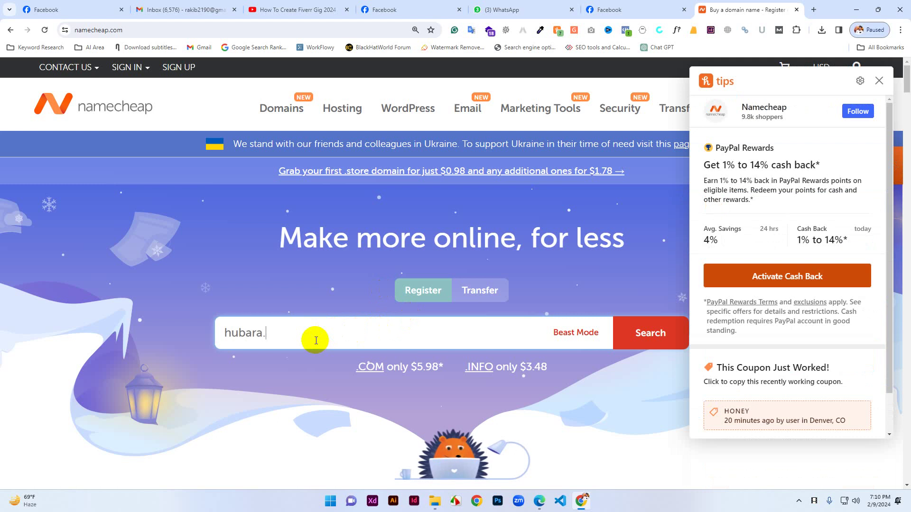
text(m)
key(Return)
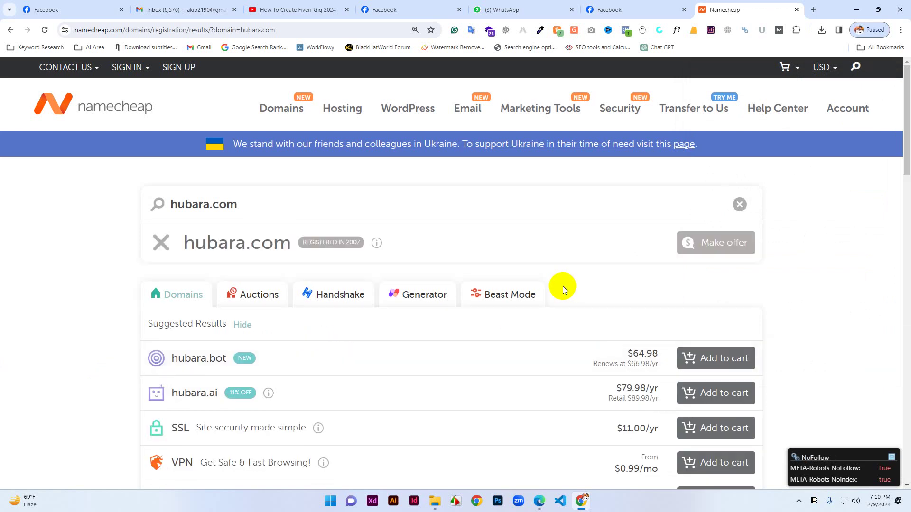
Change the domain search to hubarabd.com, then revert it to hubara.com.
mouse_move(359, 249)
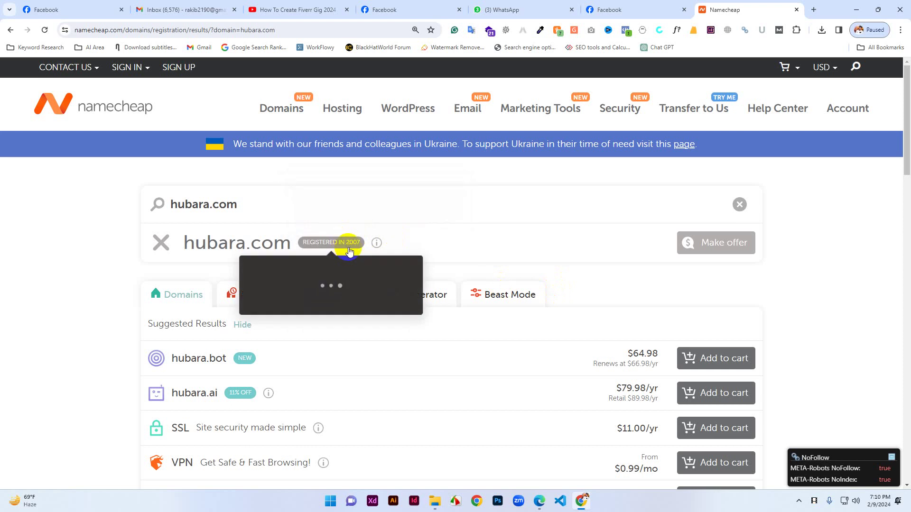
click(209, 204)
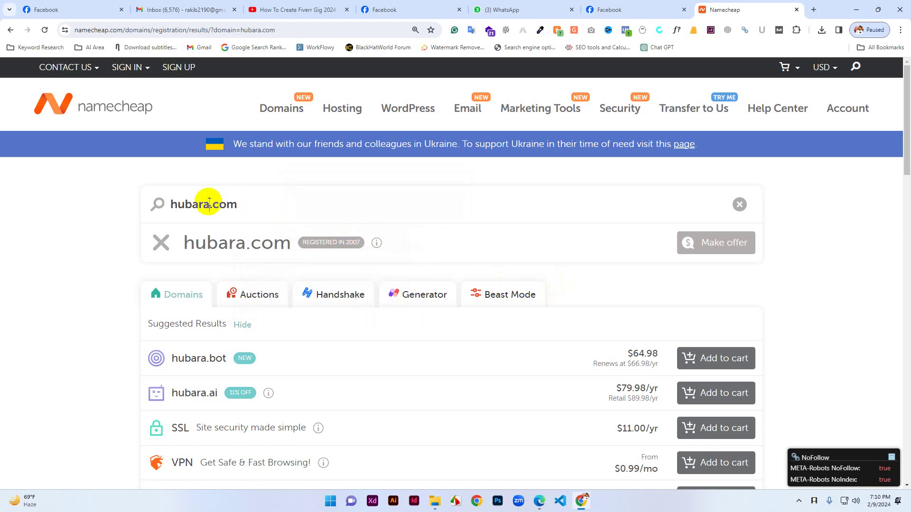
text(bd)
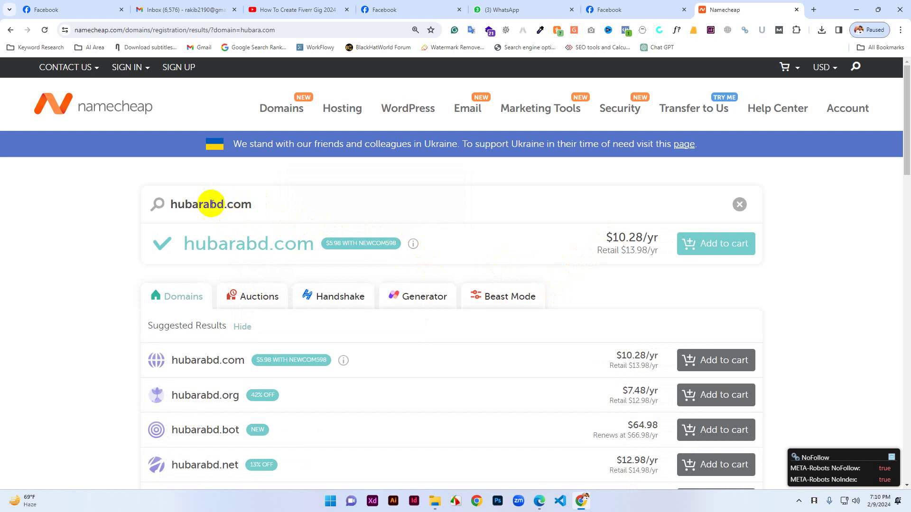
drag(209, 204, 223, 205)
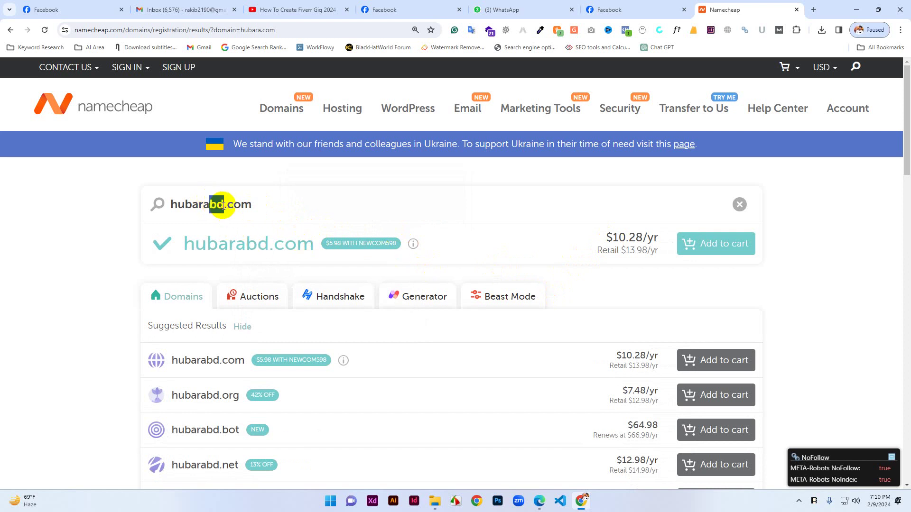
key(BackSpace)
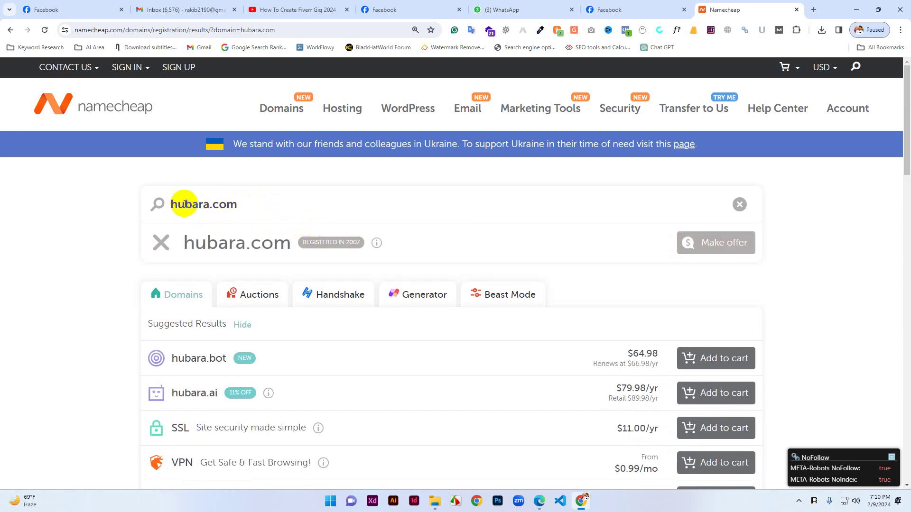
drag(164, 203, 209, 206)
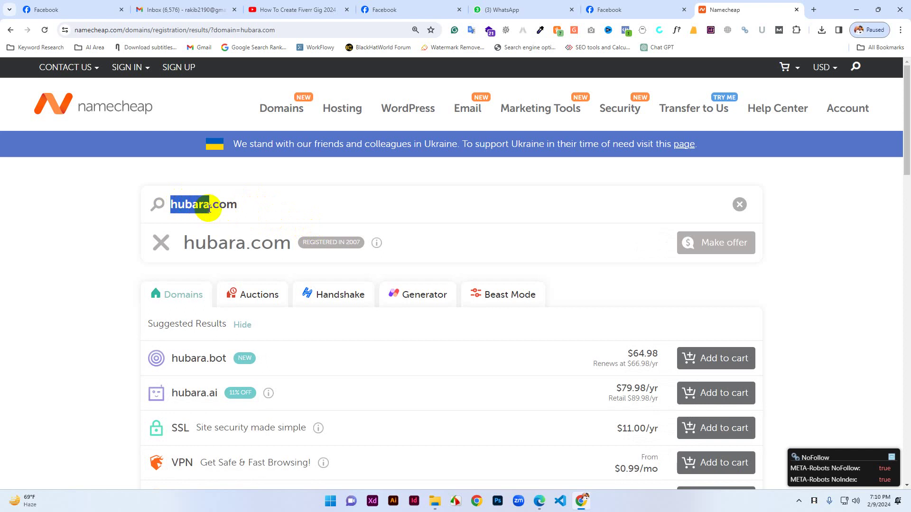
Google 'exonhost', open the ExonHost website, and start another blank tab.
click(813, 10)
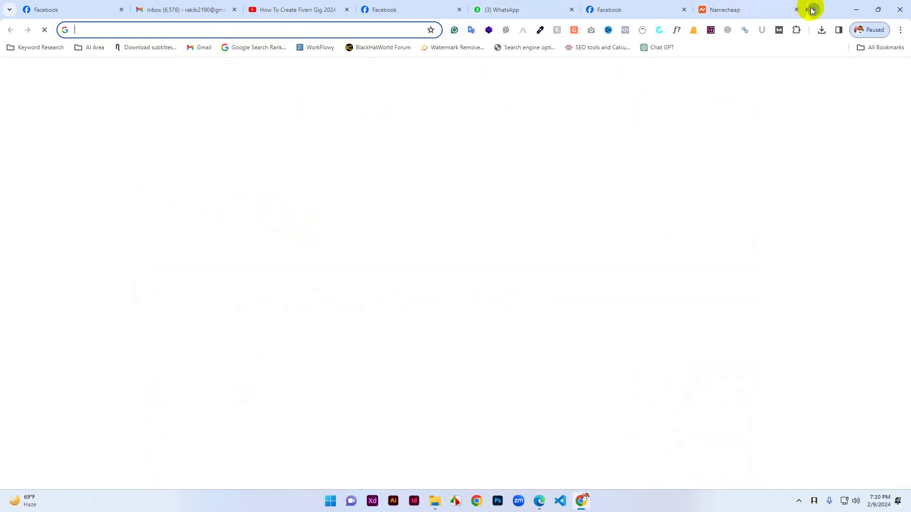
text(exon)
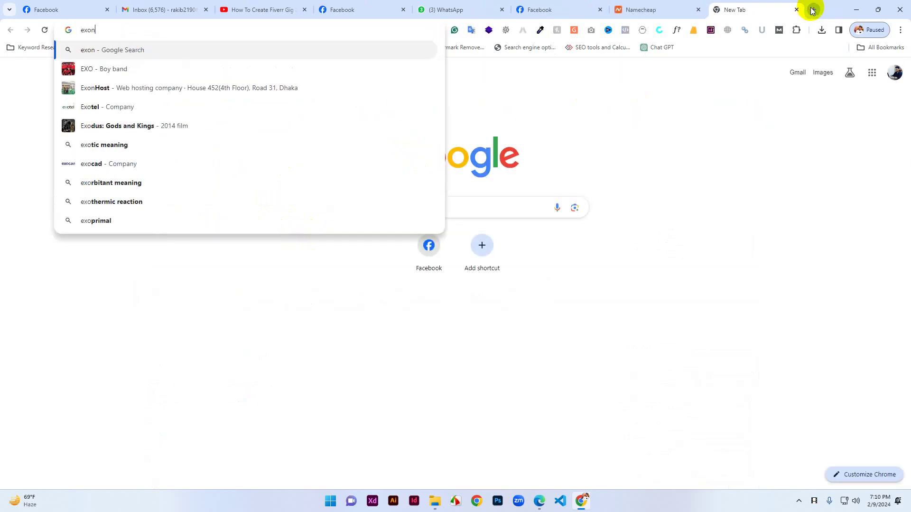
text(host)
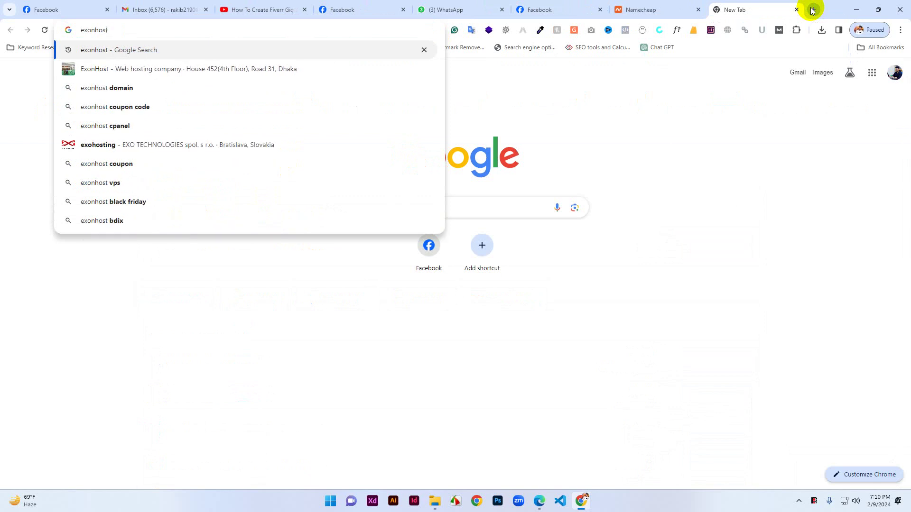
key(Return)
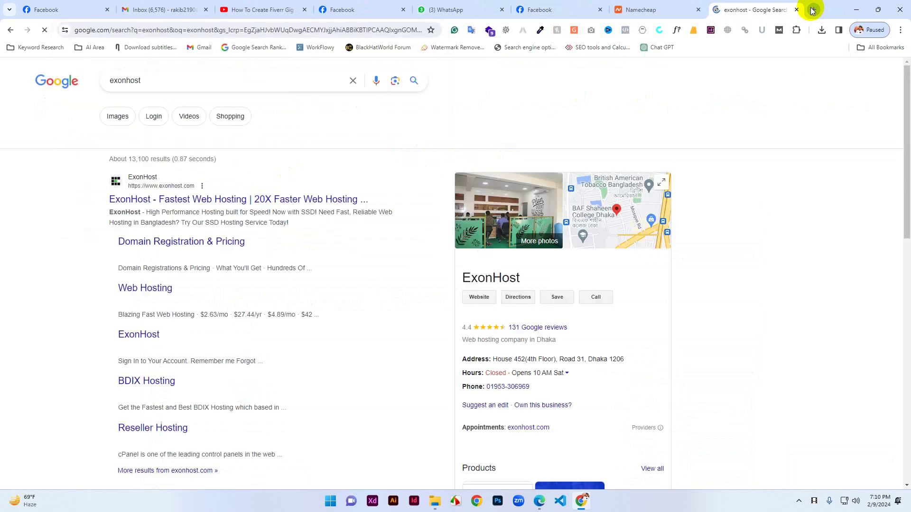
click(122, 198)
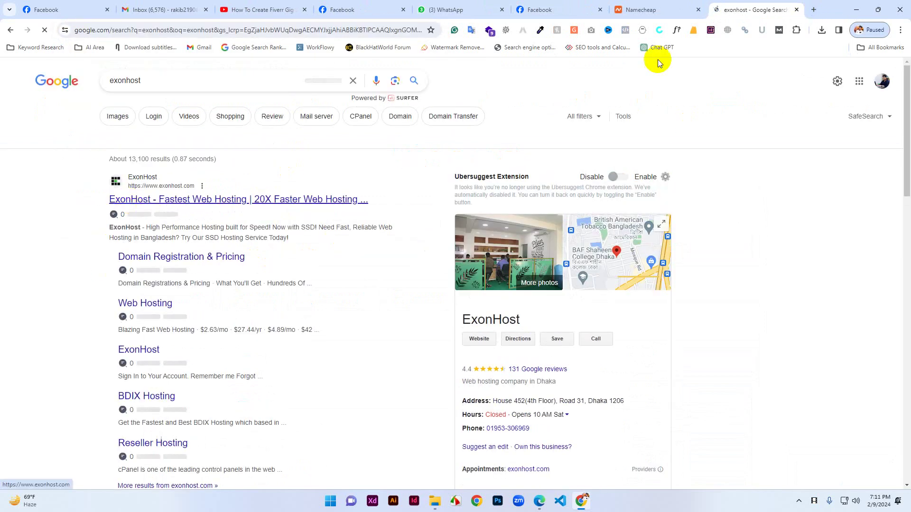
click(814, 9)
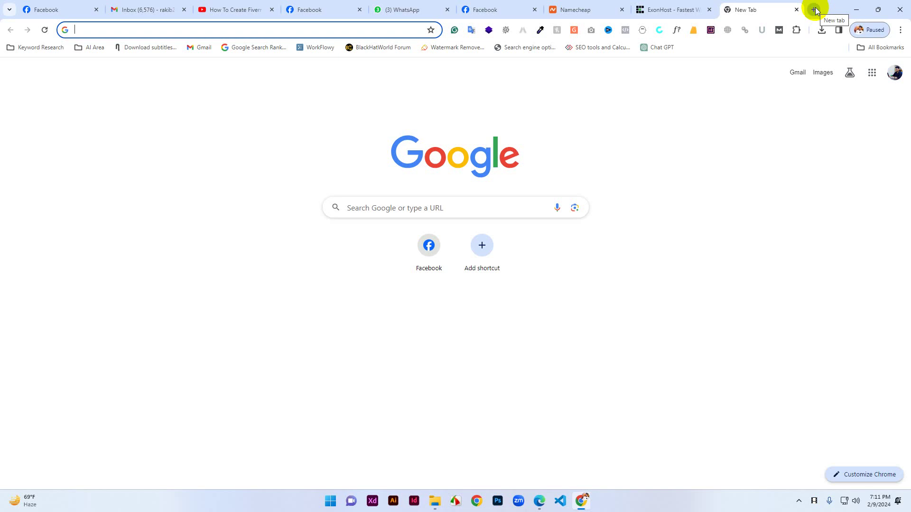
Search Google for the BTCL domain service and open its .bd domain site.
text(ex)
key(BackSpace)
key(BackSpace)
key(BackSpace)
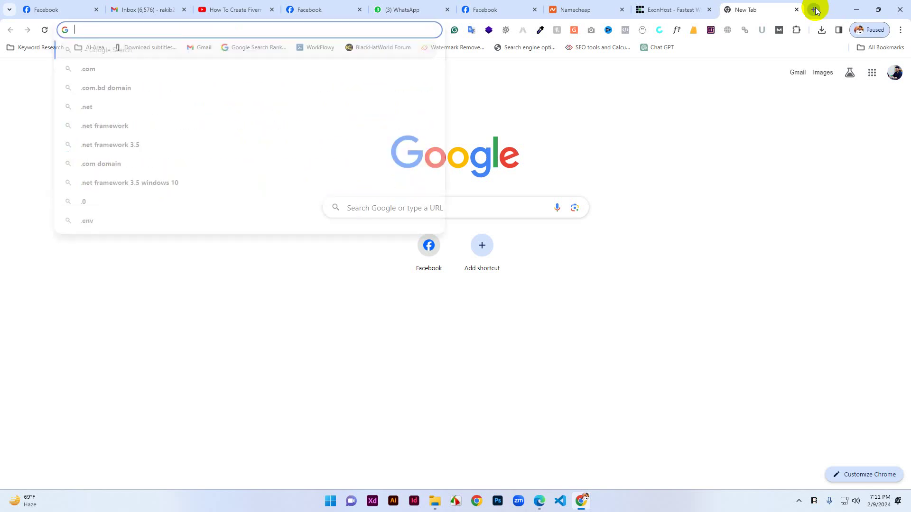
text(btc)
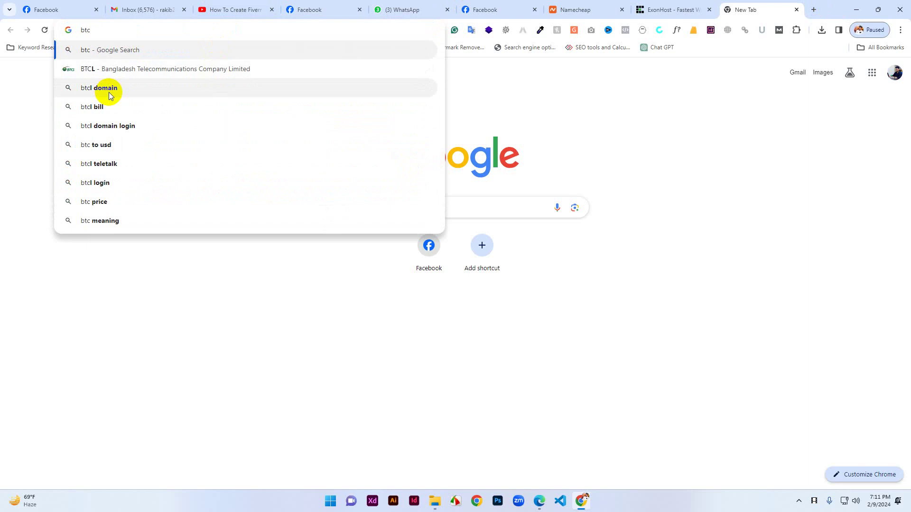
click(108, 88)
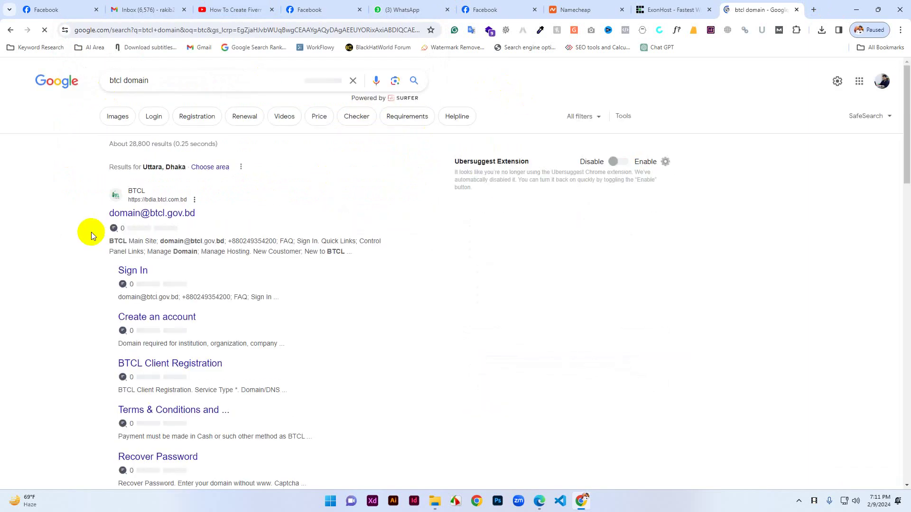
click(138, 219)
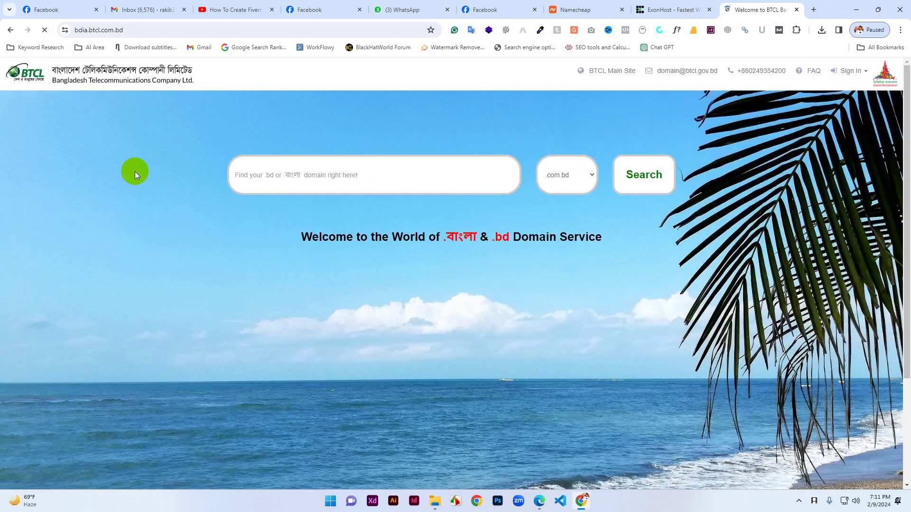
Search for hubara with .com.bd and select the availability message.
click(311, 176)
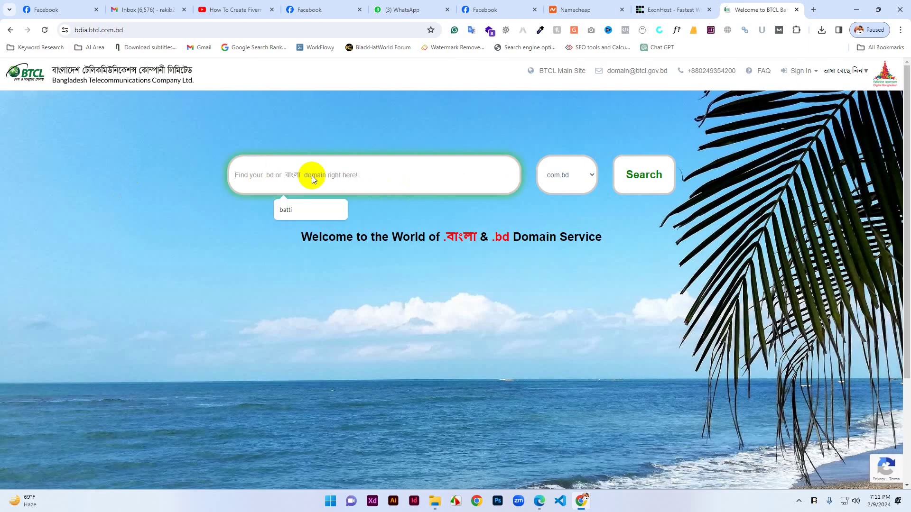
text(hubara)
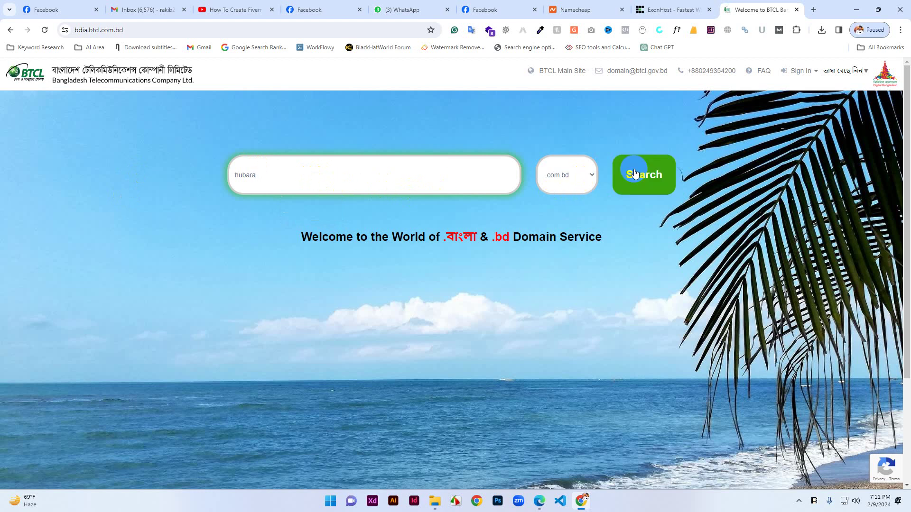
click(635, 173)
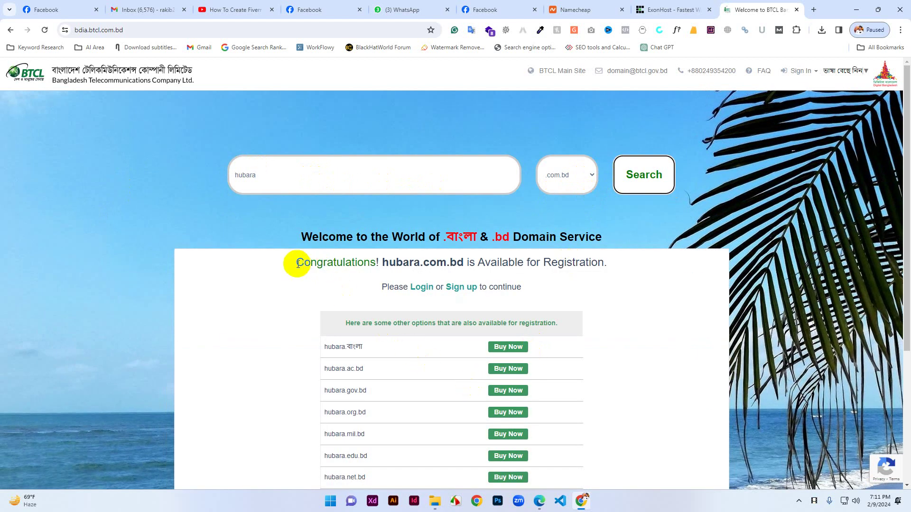
drag(298, 262, 474, 261)
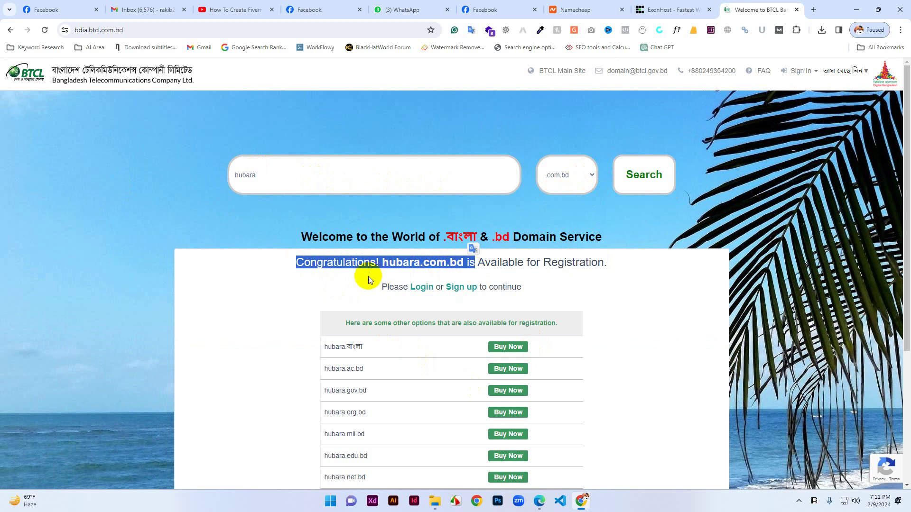
drag(382, 264, 463, 268)
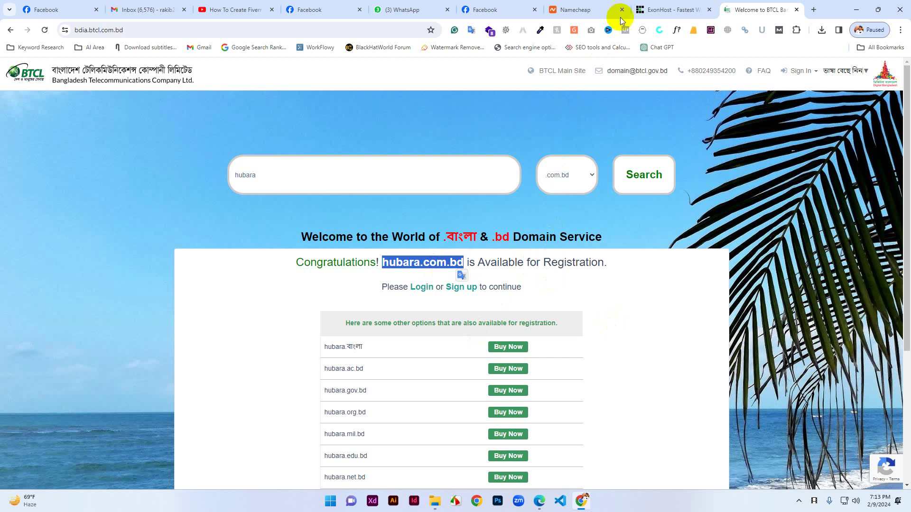
Switch to ExonHost and open the Domain Registration pricing page.
click(667, 9)
mouse_move(574, 118)
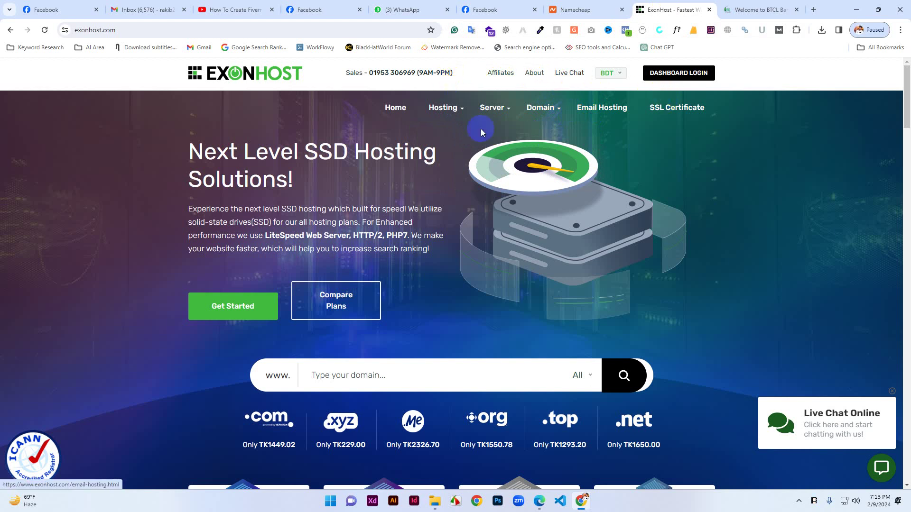
click(536, 112)
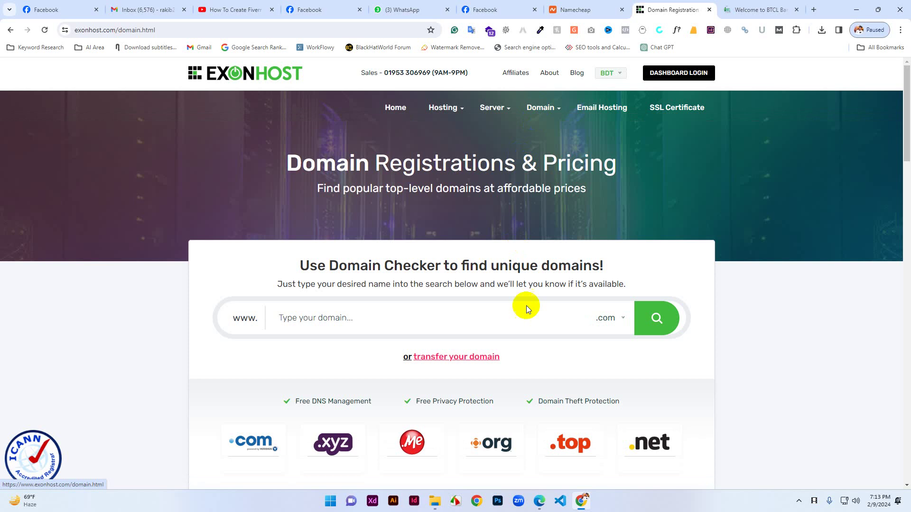
Browse the domain extension dropdown, then return to the Namecheap results tab.
click(619, 326)
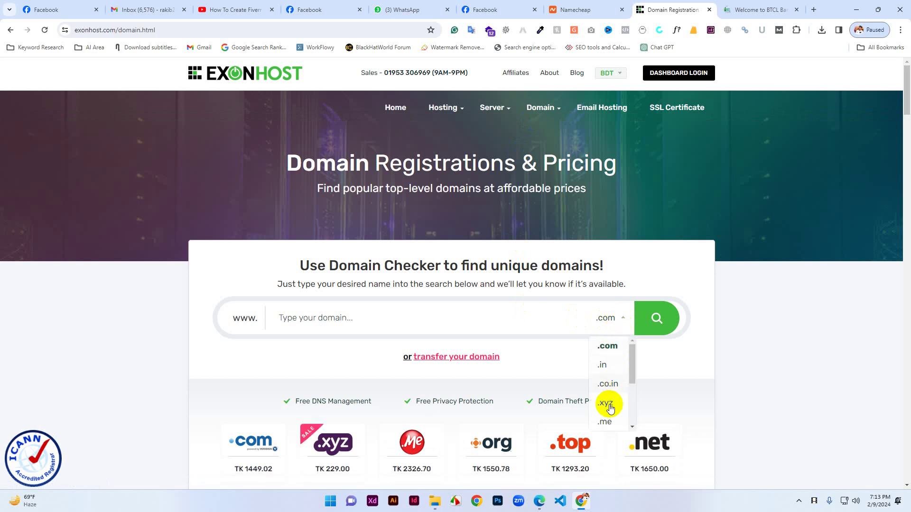
scroll(609, 403, down, 5)
scroll(619, 422, down, 2)
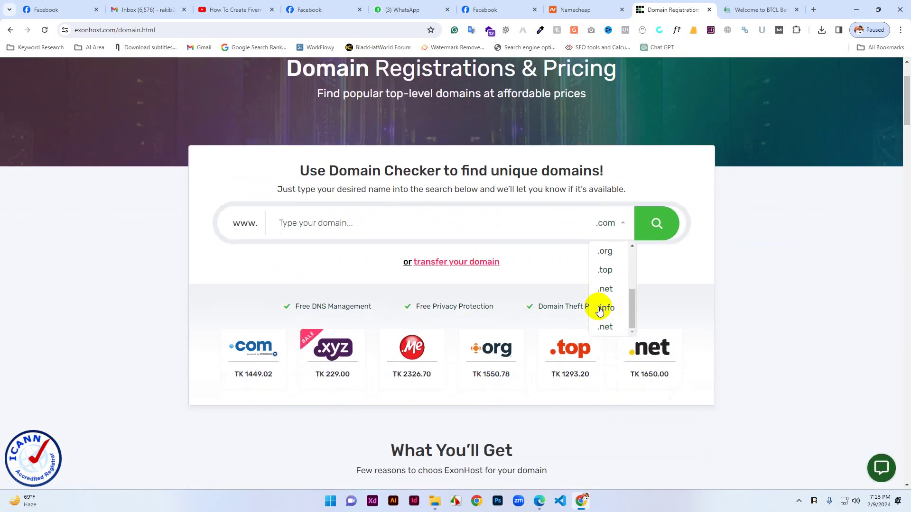
scroll(607, 306, up, 5)
scroll(611, 311, up, 1)
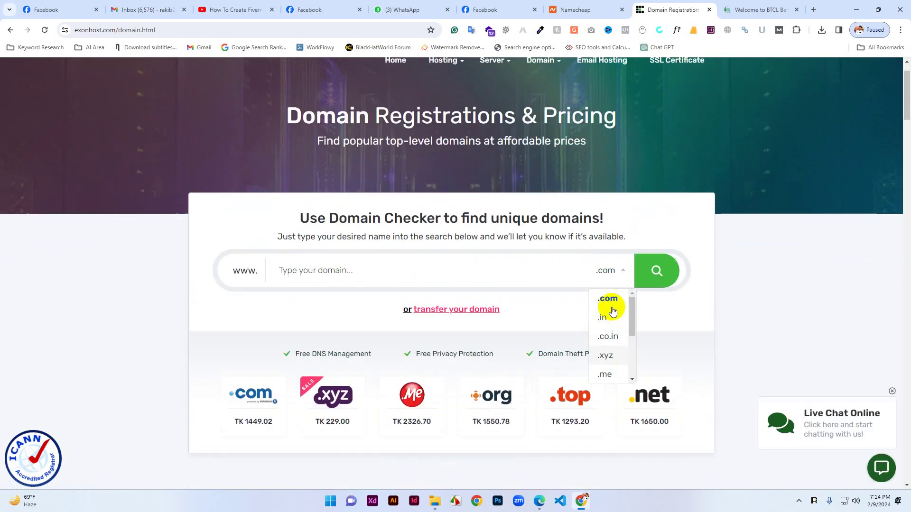
scroll(610, 323, down, 6)
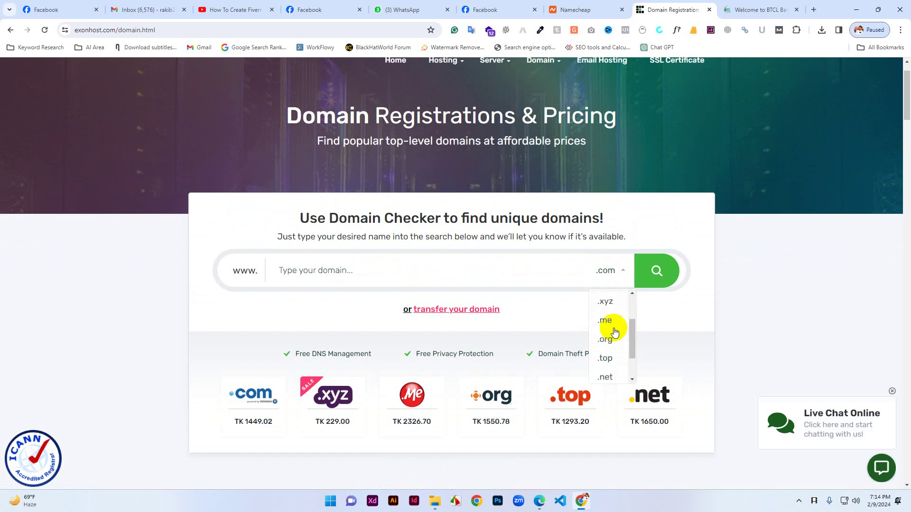
scroll(611, 296, up, 5)
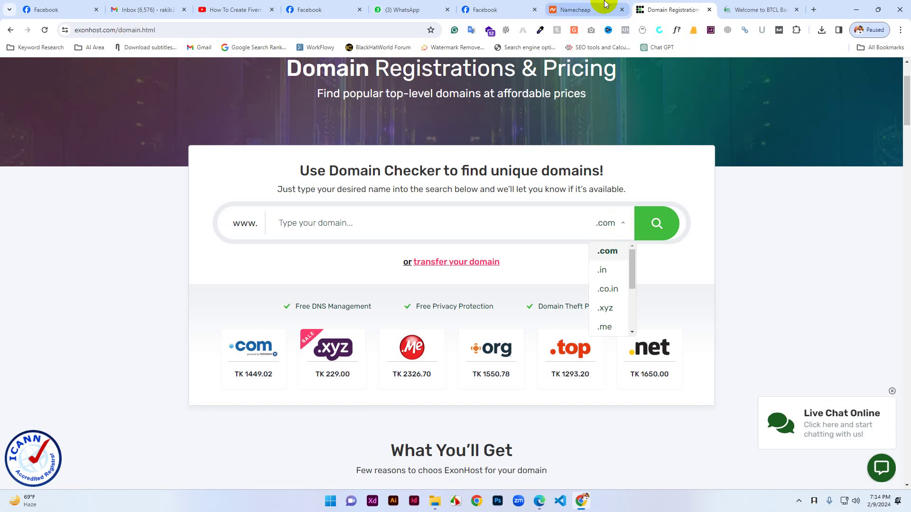
click(580, 9)
Return to the Facebook Create a Page form from the BTCL availability result.
click(769, 8)
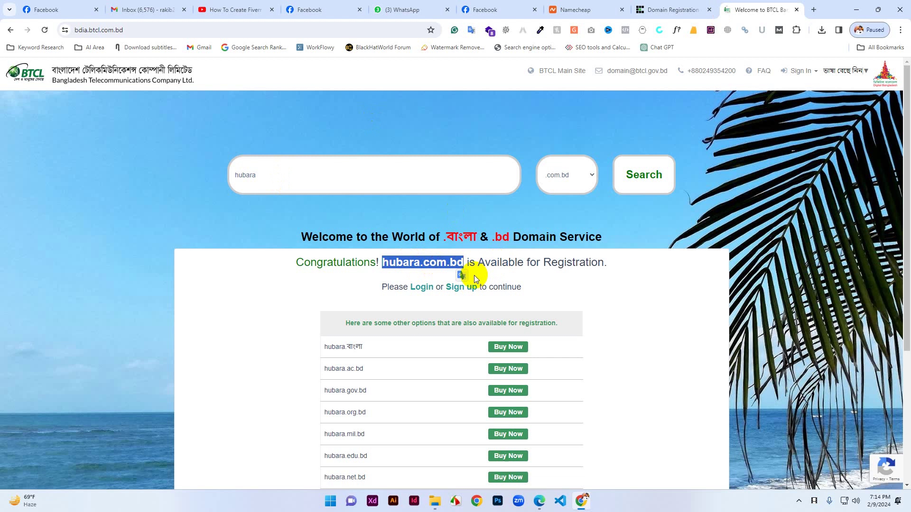
click(514, 7)
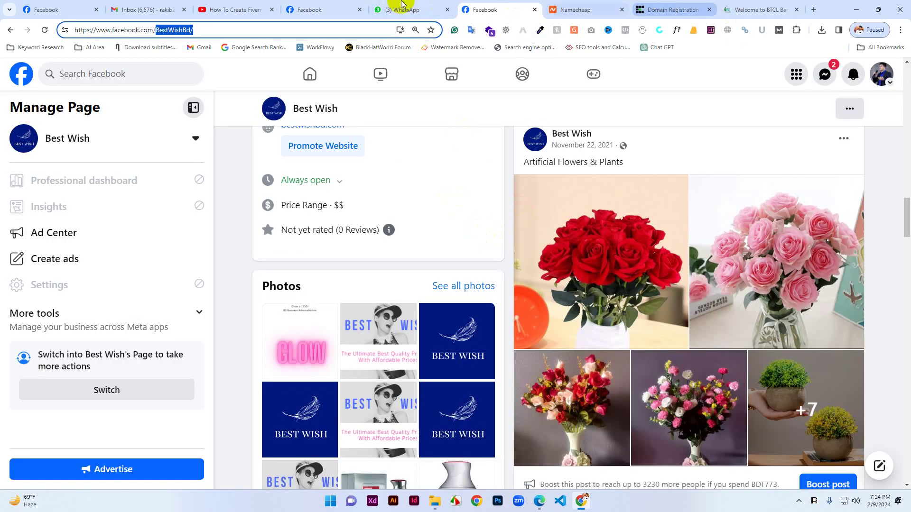
click(346, 8)
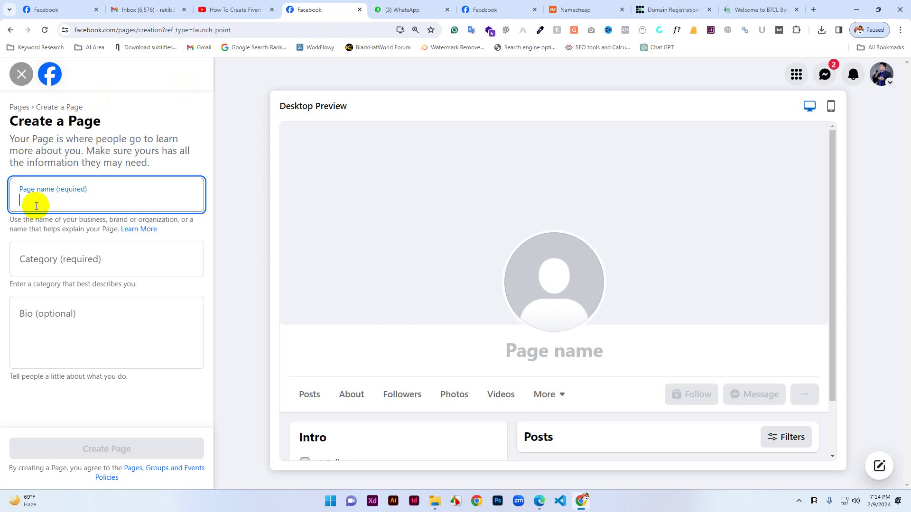
Try 'Car Driving Pabna' as the page name, then erase it.
text(Car)
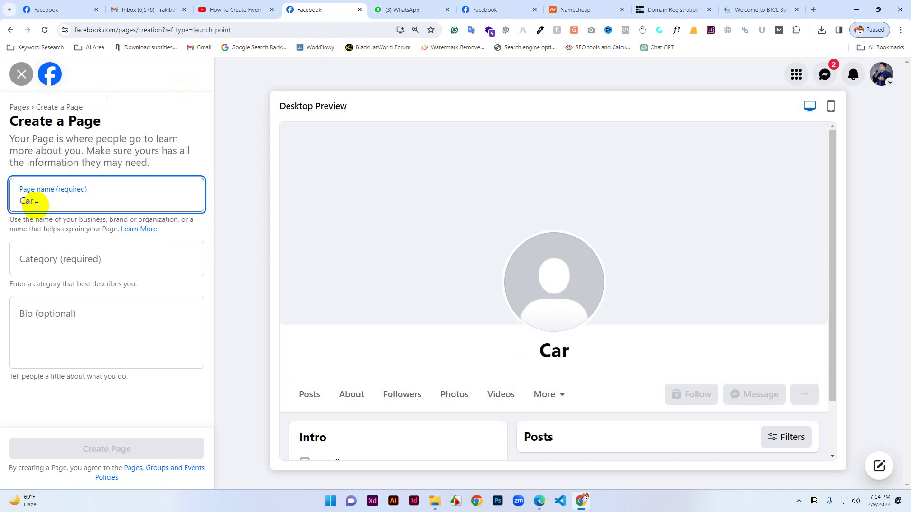
text( D)
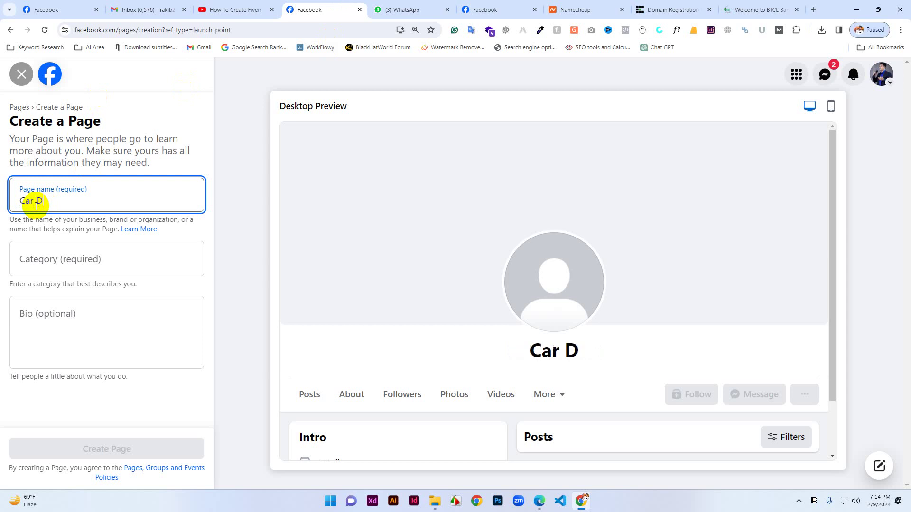
text(riving)
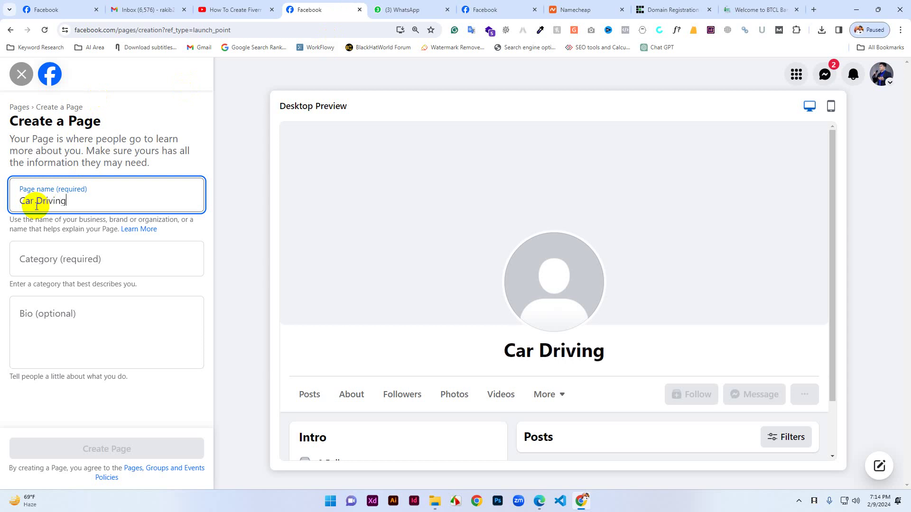
text( Pabna)
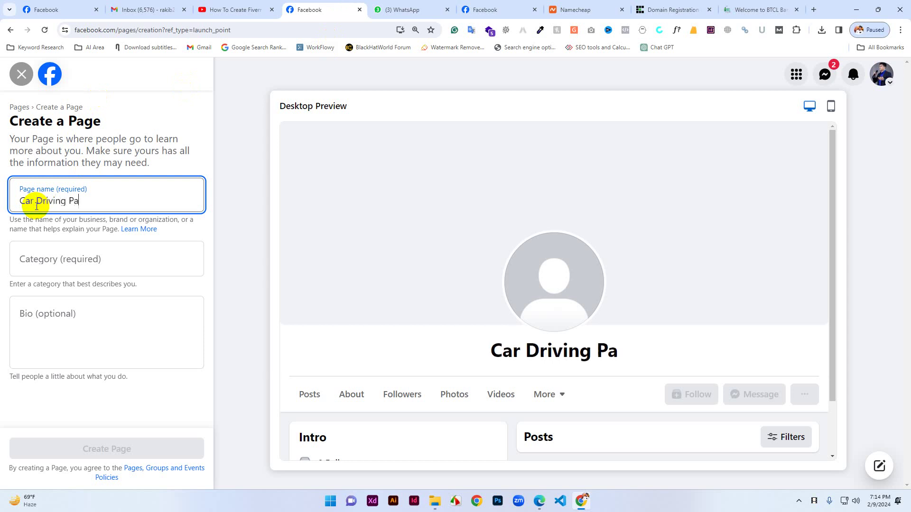
triple_click(98, 201)
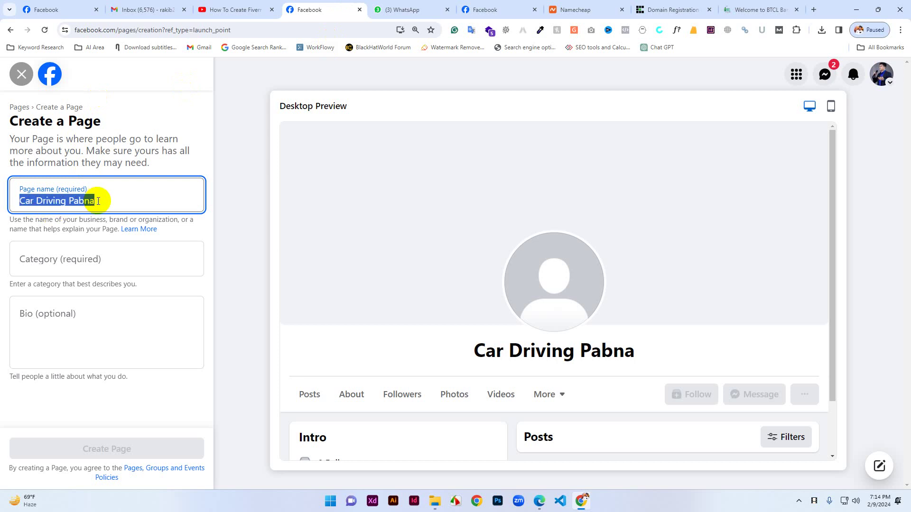
click(68, 265)
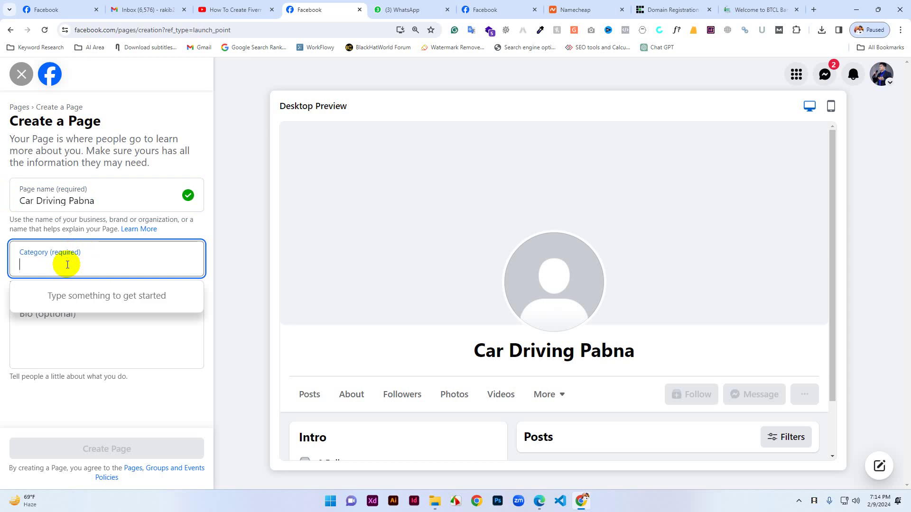
click(113, 200)
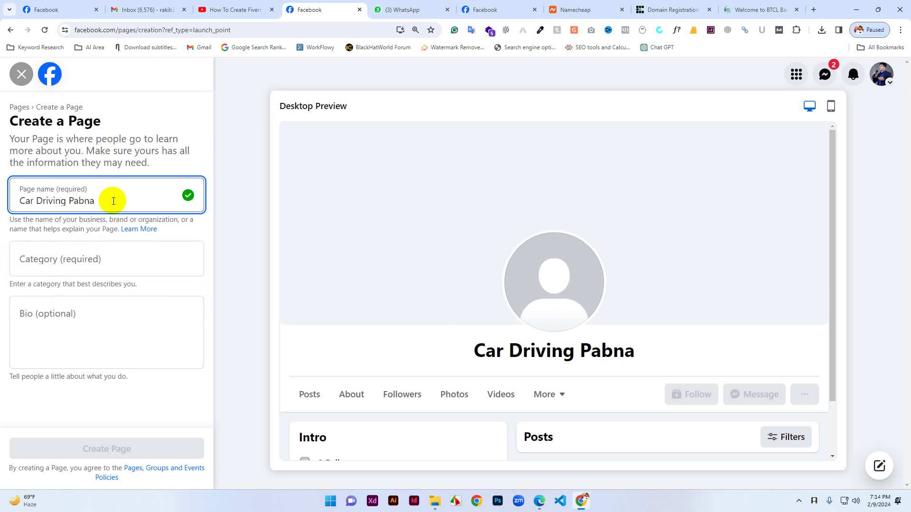
key(BackSpace)
key(BackSpace)
key(BackSpace)
key(BackSpace)
key(BackSpace)
key(BackSpace)
key(BackSpace)
key(BackSpace)
key(BackSpace)
key(BackSpace)
key(BackSpace)
key(BackSpace)
key(BackSpace)
key(BackSpace)
key(BackSpace)
key(BackSpace)
key(BackSpace)
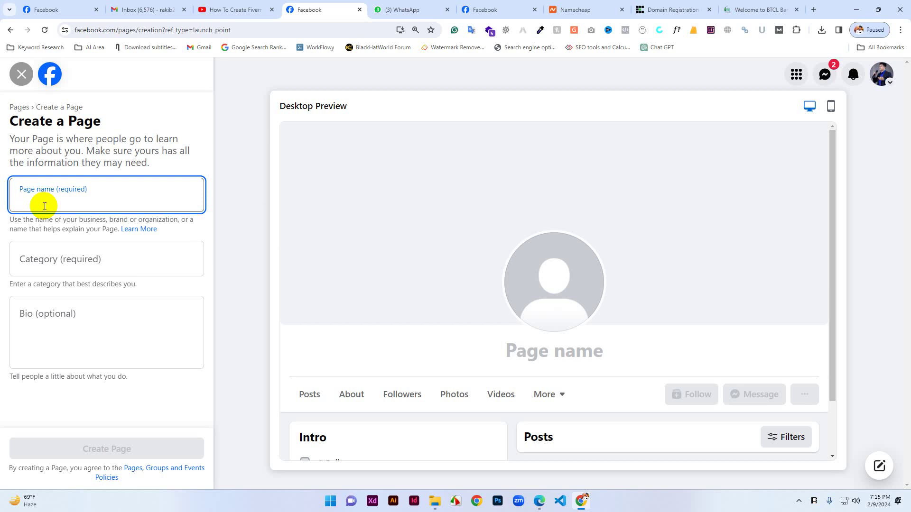
Enter 'Perfect Gift' as the page name and select the text.
text(P)
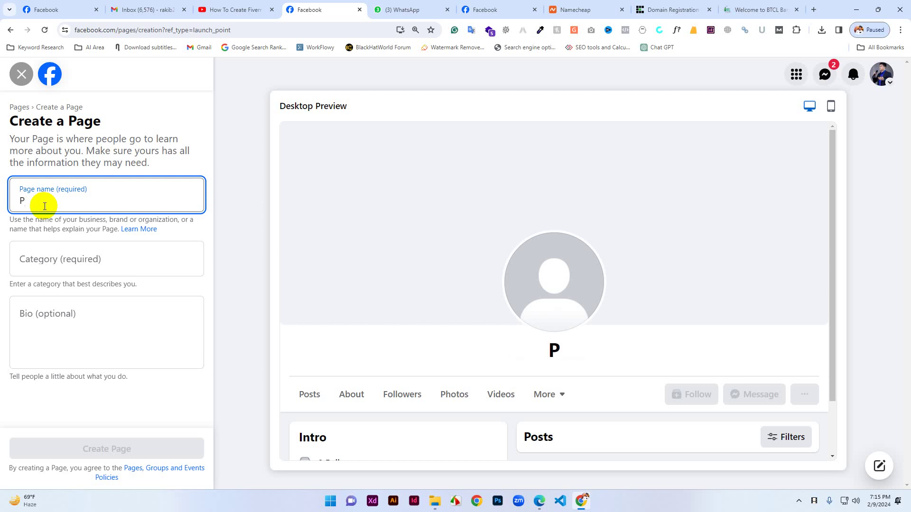
text(erfec)
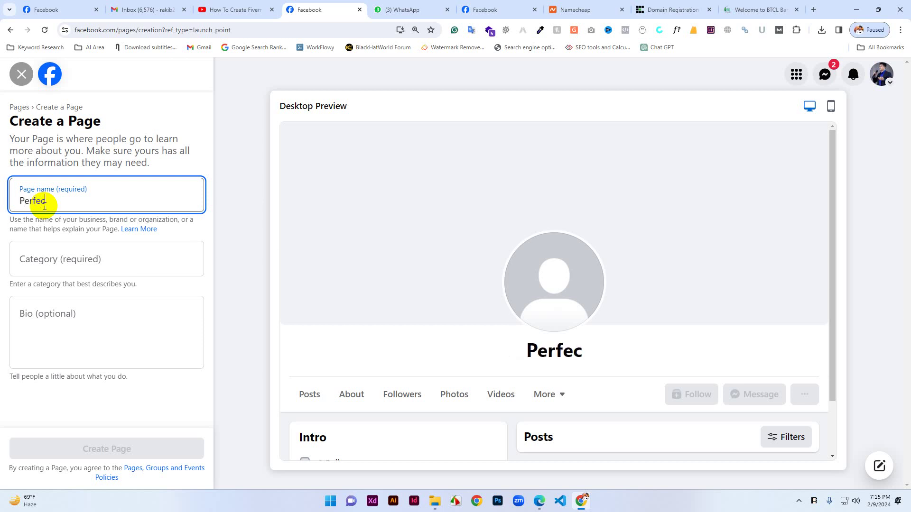
text(t Gi)
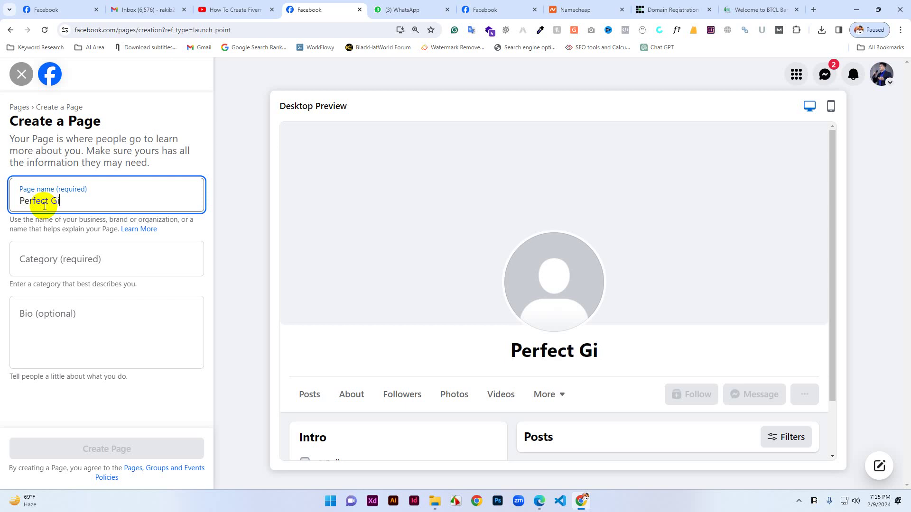
text(ft)
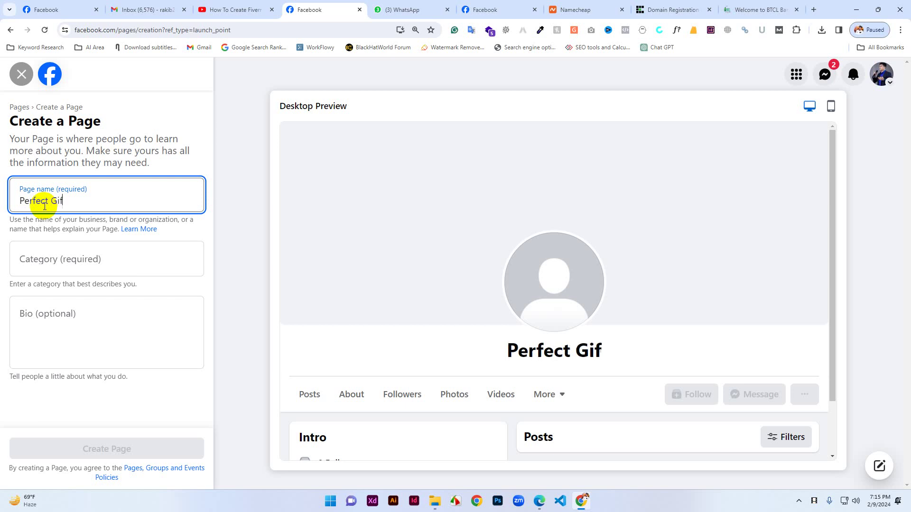
triple_click(78, 202)
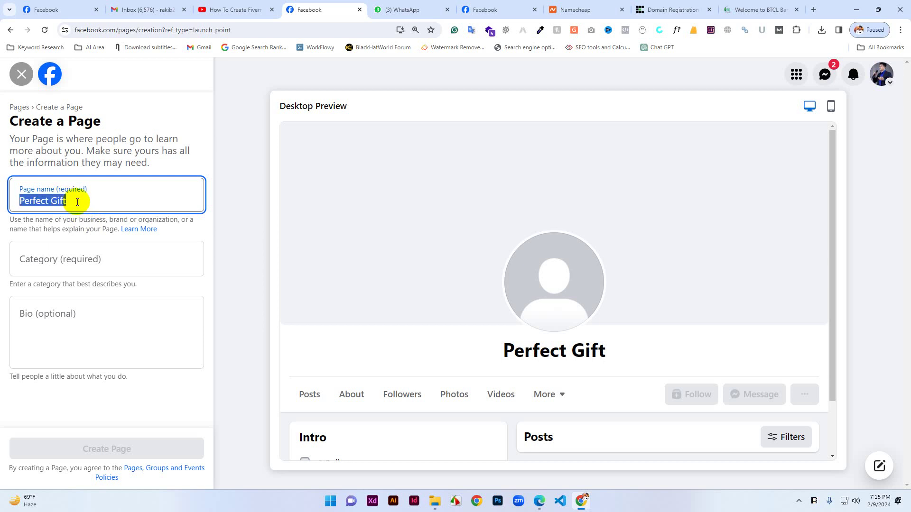
In a new tab, check the addresses facebook.com/perfectgift and facebook.com/perfectgifts.
click(812, 9)
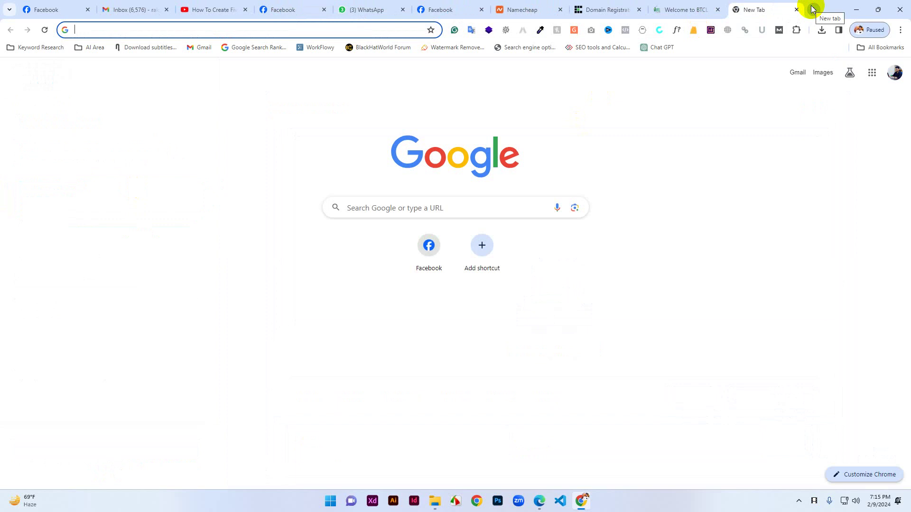
text(faceboo)
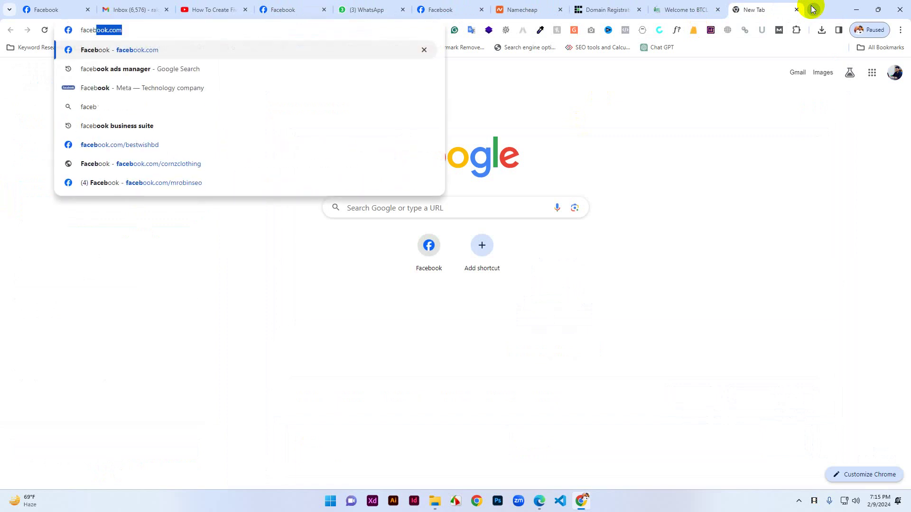
text(k.com/)
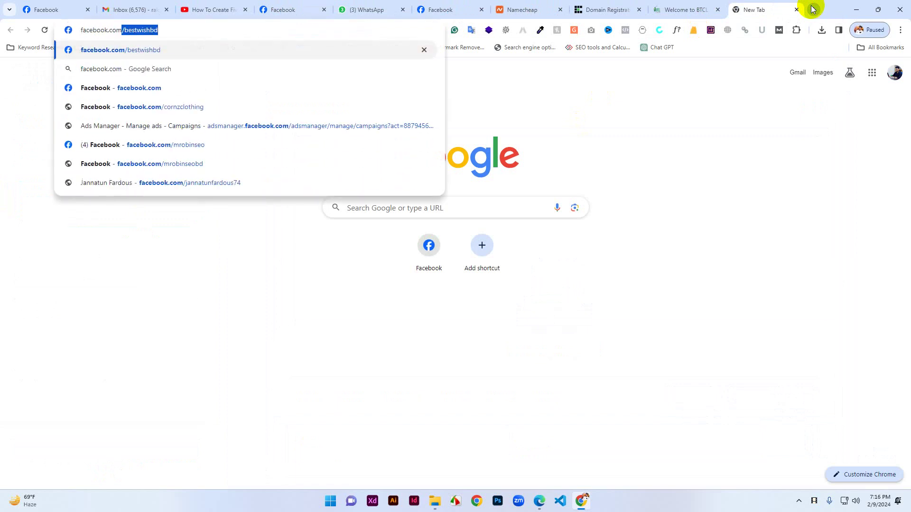
text(perf)
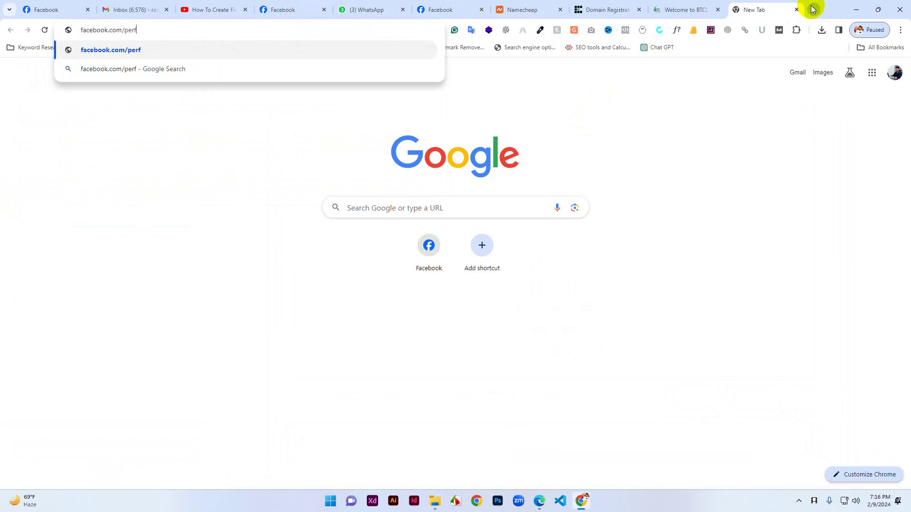
text(ectgift)
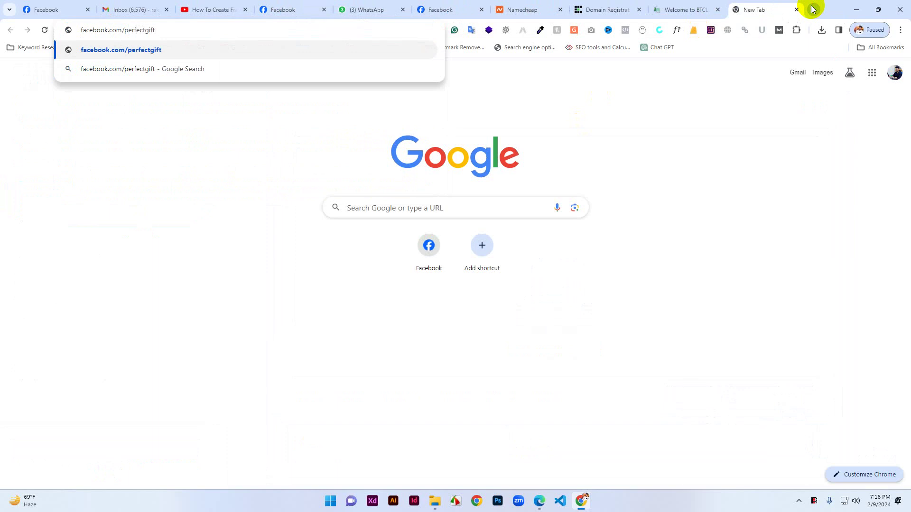
key(Return)
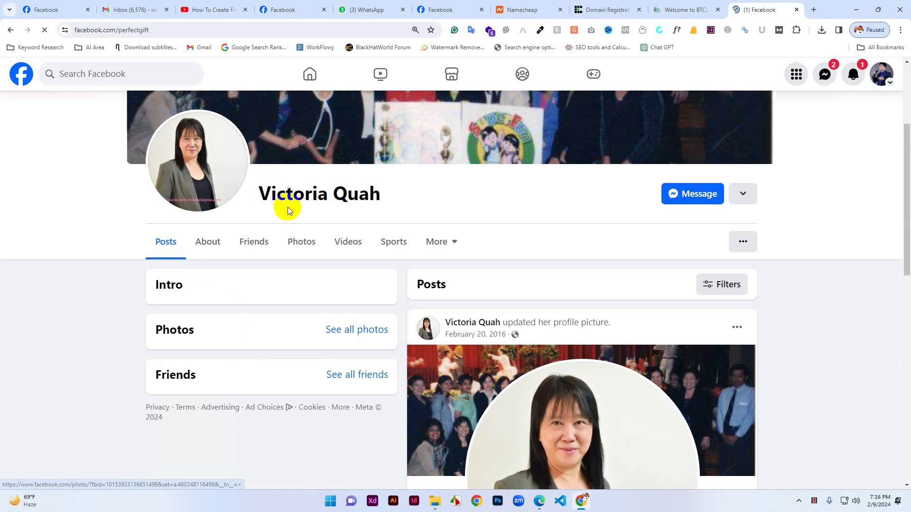
click(128, 30)
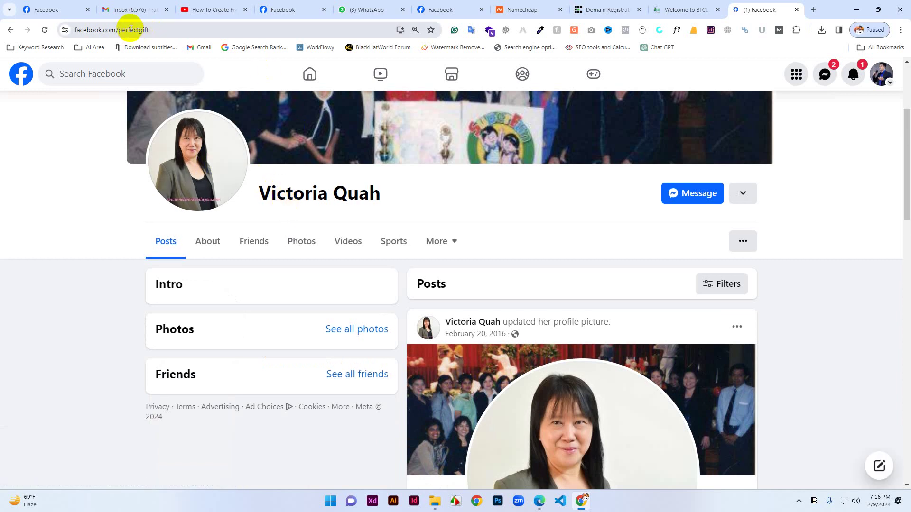
drag(167, 30, 194, 32)
click(196, 31)
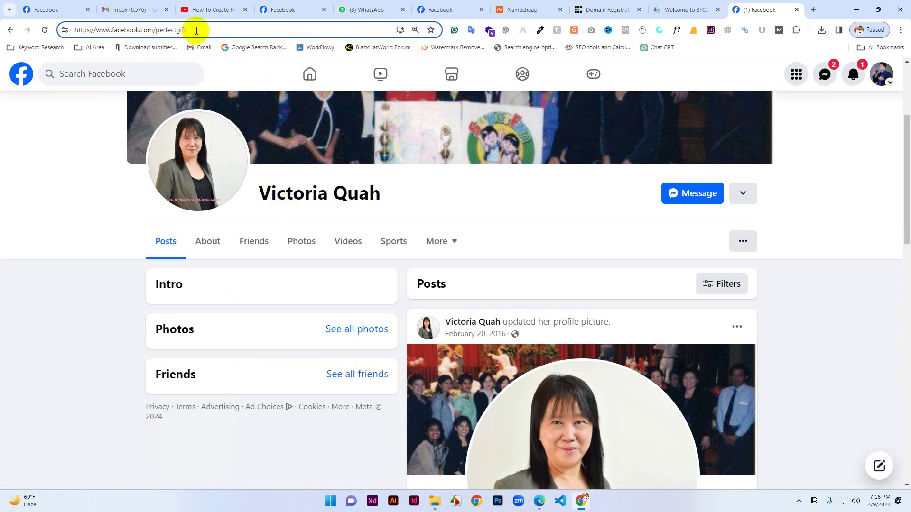
text(s)
key(Return)
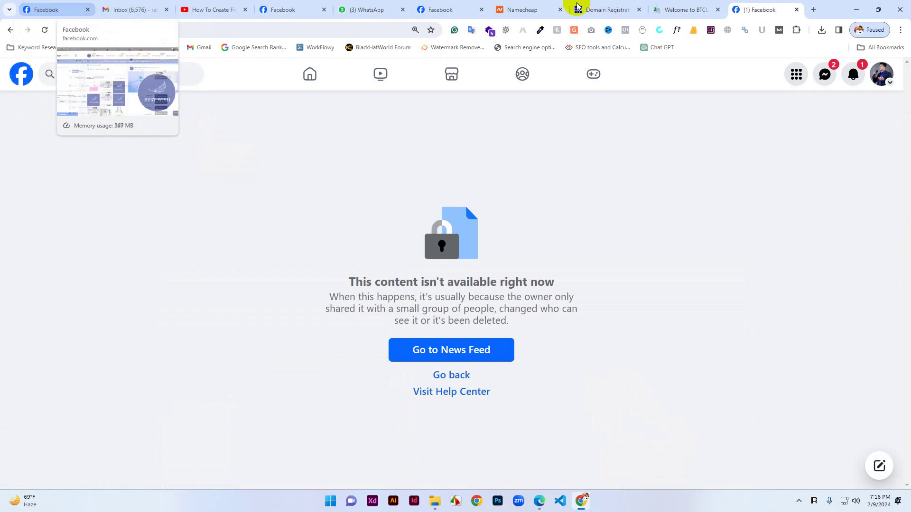
Go back to the Perfect Gift Create a Page form.
click(71, 9)
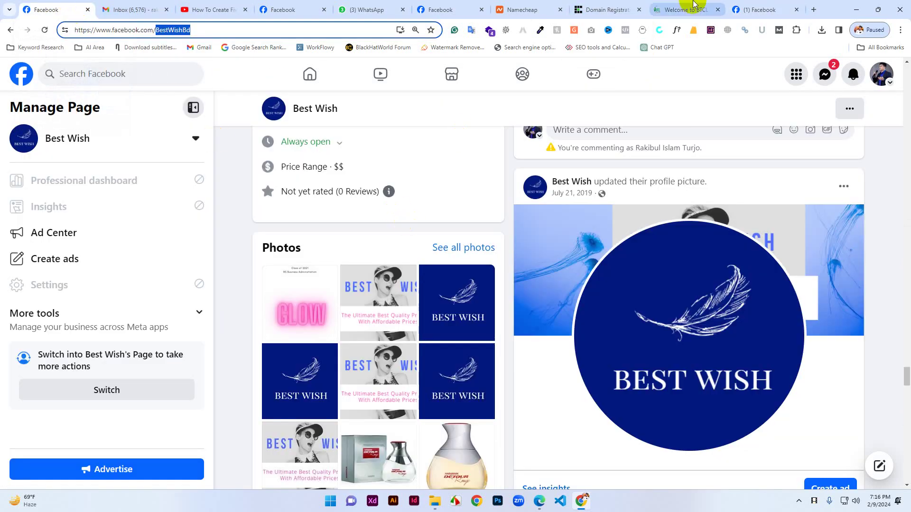
click(754, 7)
click(298, 5)
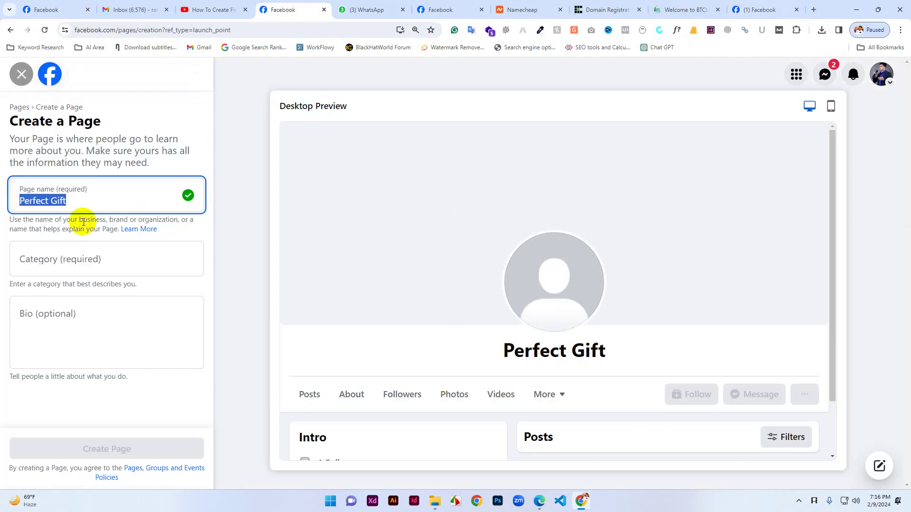
Reload facebook.com/perfectgift to confirm it's a taken profile, then go to the home feed.
click(111, 204)
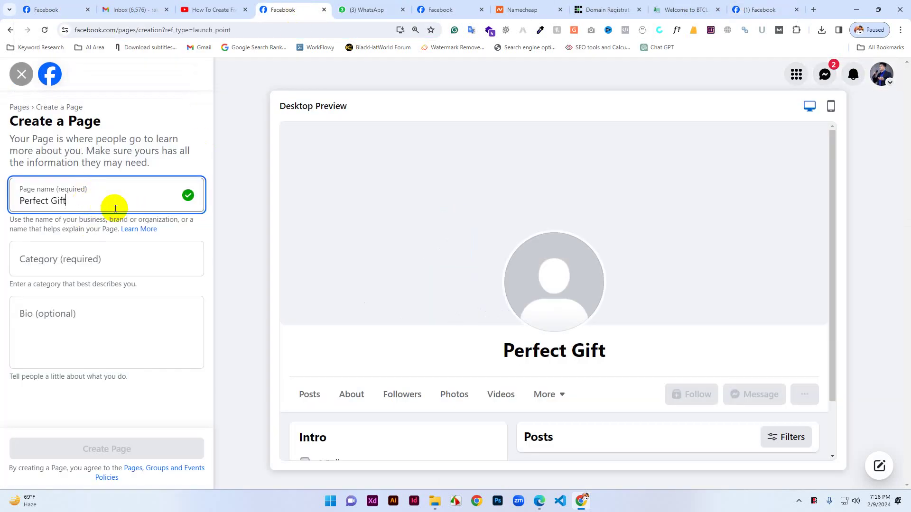
click(52, 258)
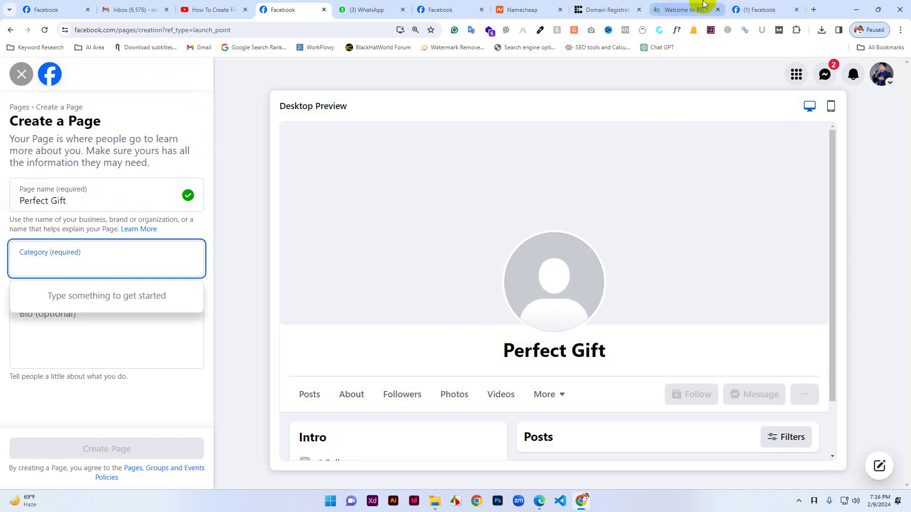
click(761, 6)
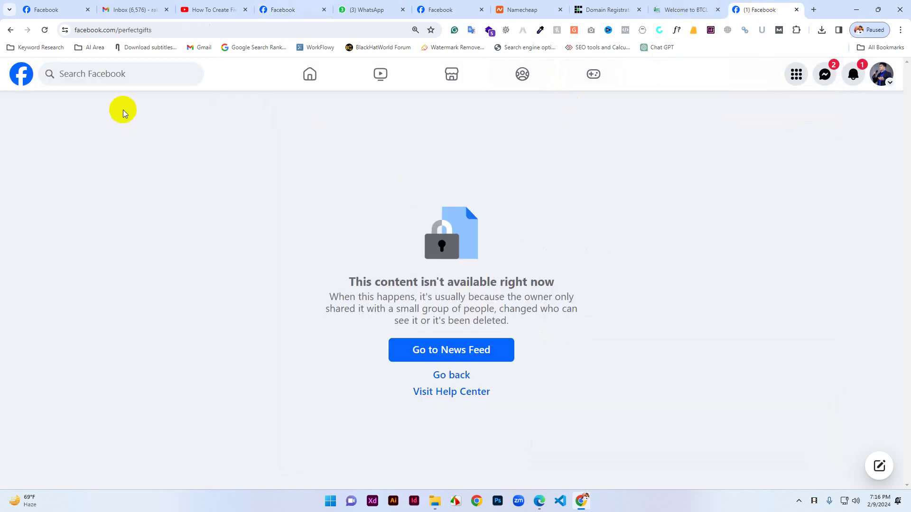
click(150, 30)
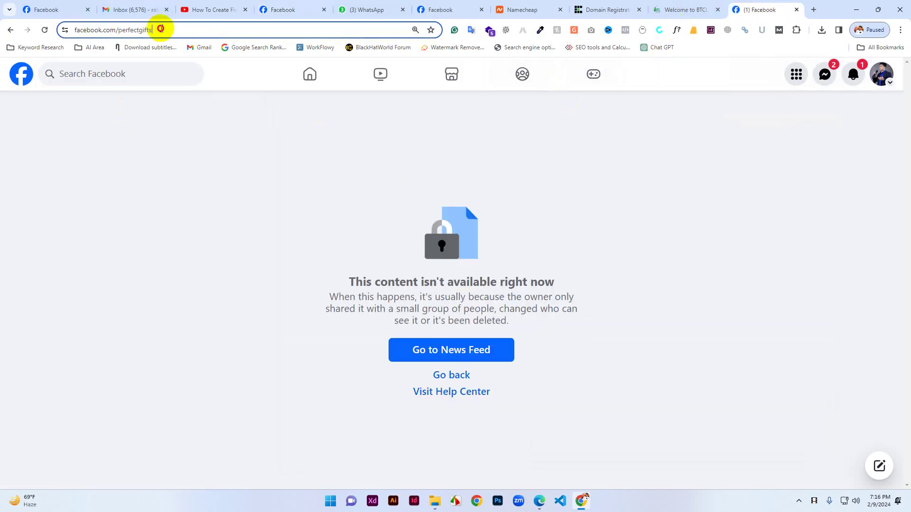
click(185, 31)
key(BackSpace)
key(Return)
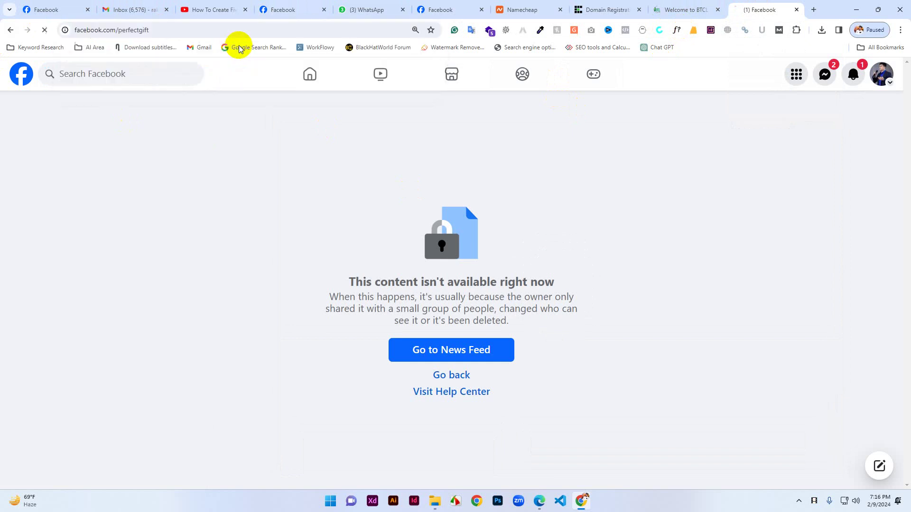
scroll(153, 298, down, 3)
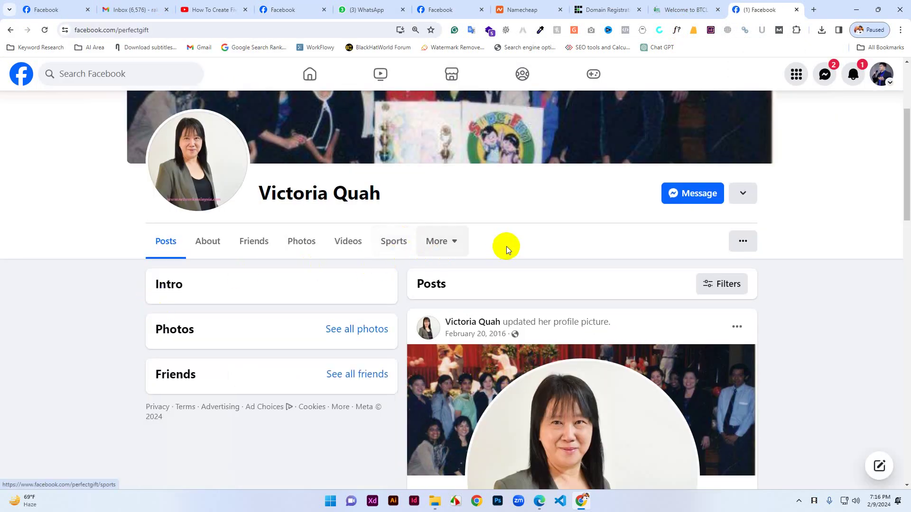
click(308, 77)
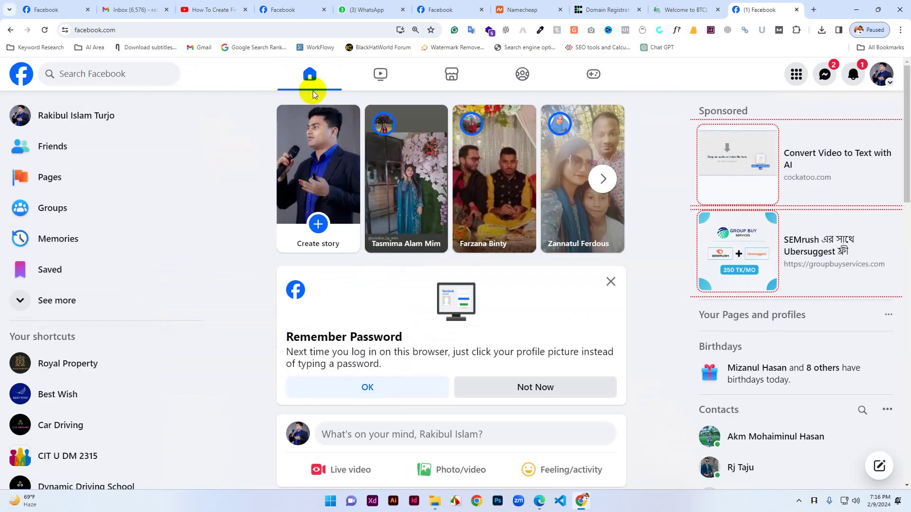
Scroll the Facebook home news feed and start a new browser tab.
scroll(403, 350, down, 5)
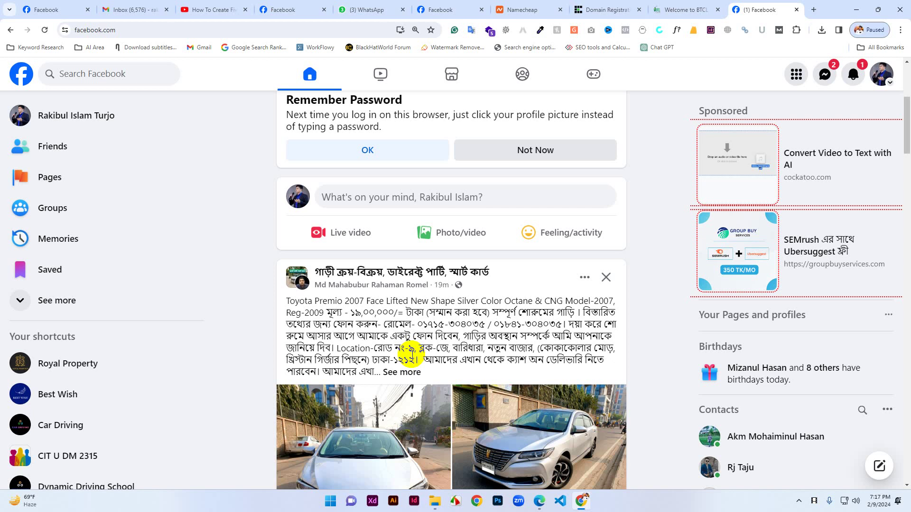
click(813, 9)
Search Google for 'surprice gift' and select the query text.
text(sur)
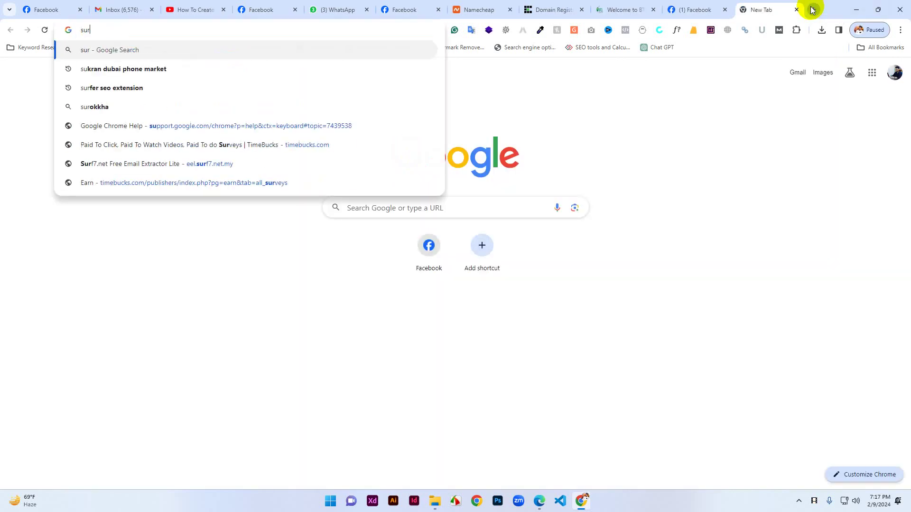
text(p)
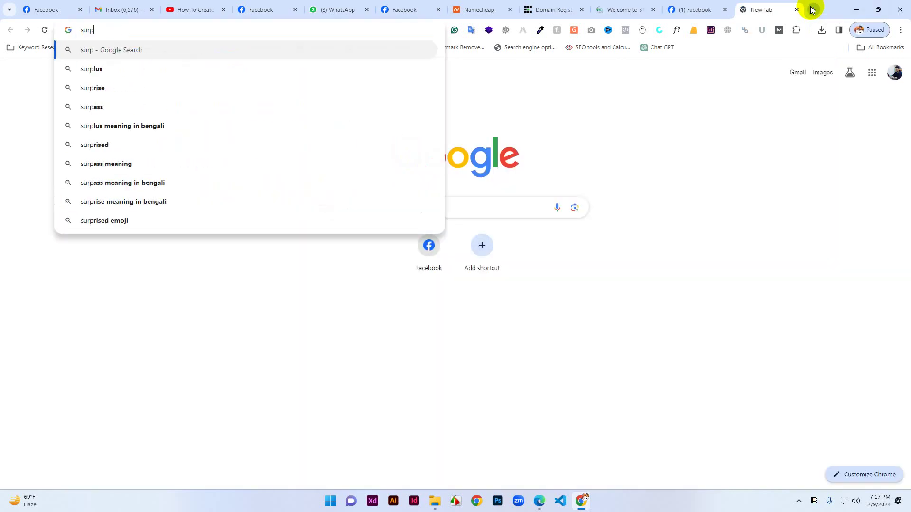
text(rice )
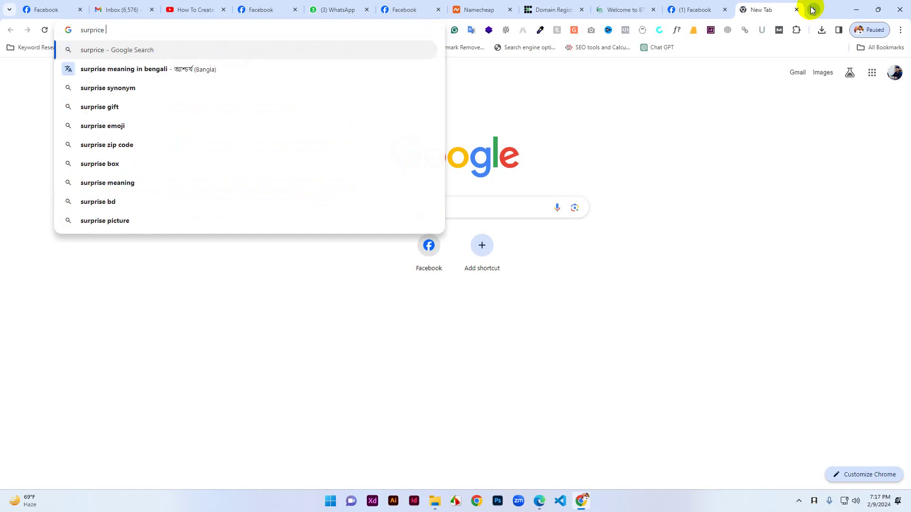
text(gift)
key(Return)
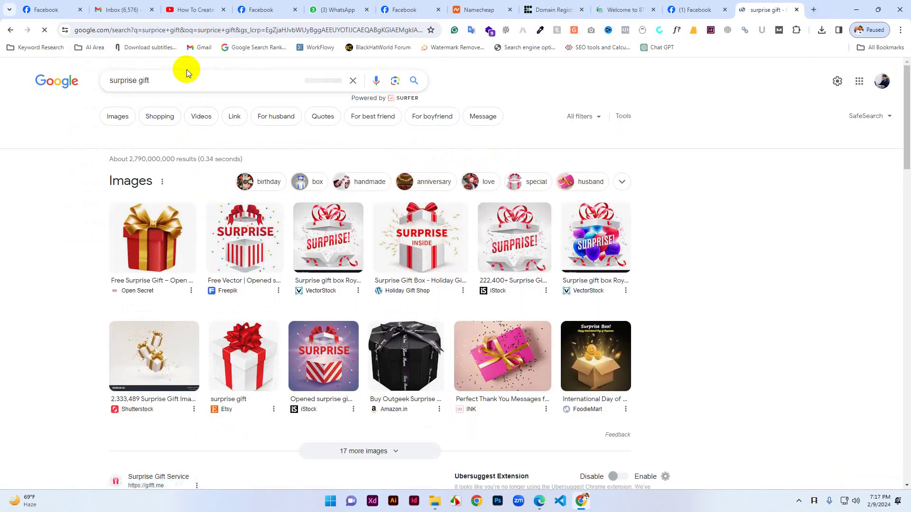
triple_click(157, 79)
key(ctrl+c)
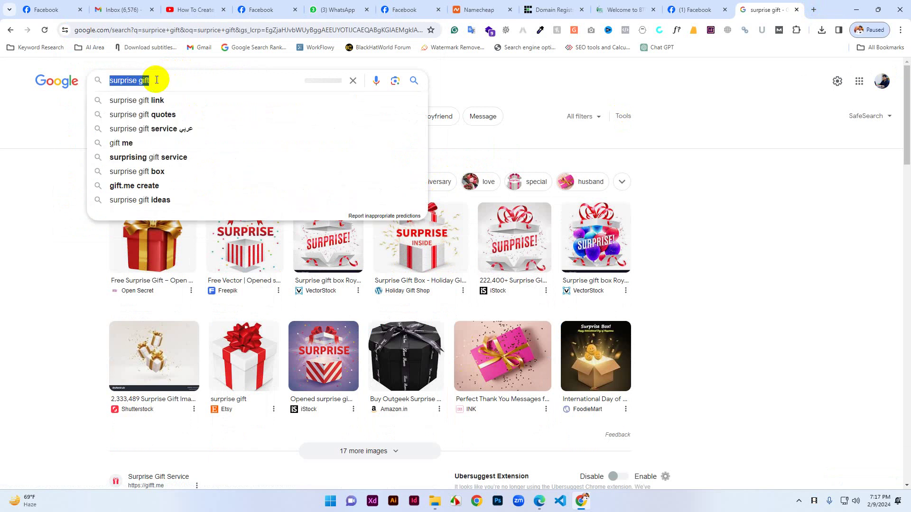
Abandon the unfinished Perfect Gift form and start a new Page from the Pages menu.
click(271, 7)
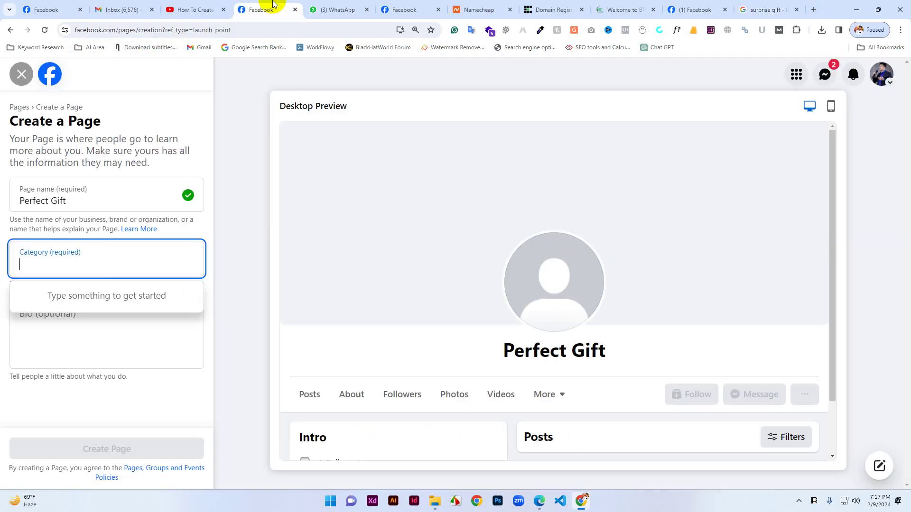
click(47, 73)
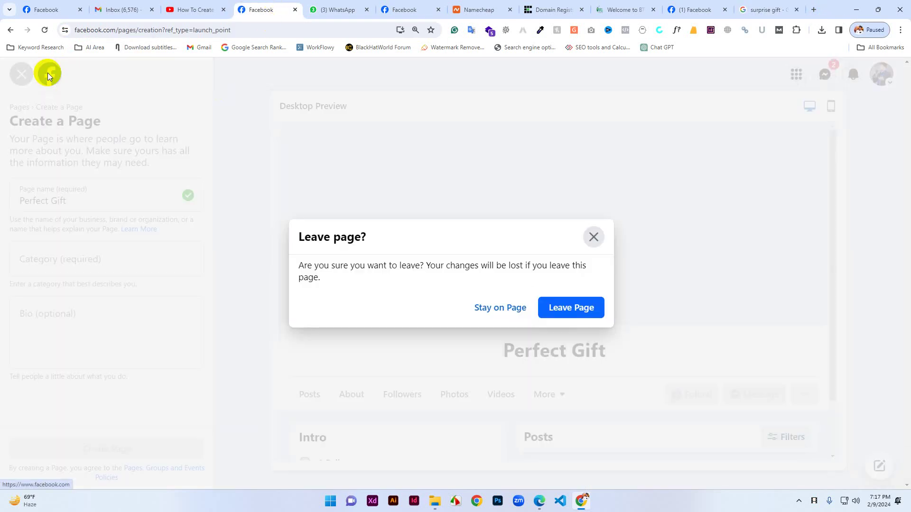
click(573, 306)
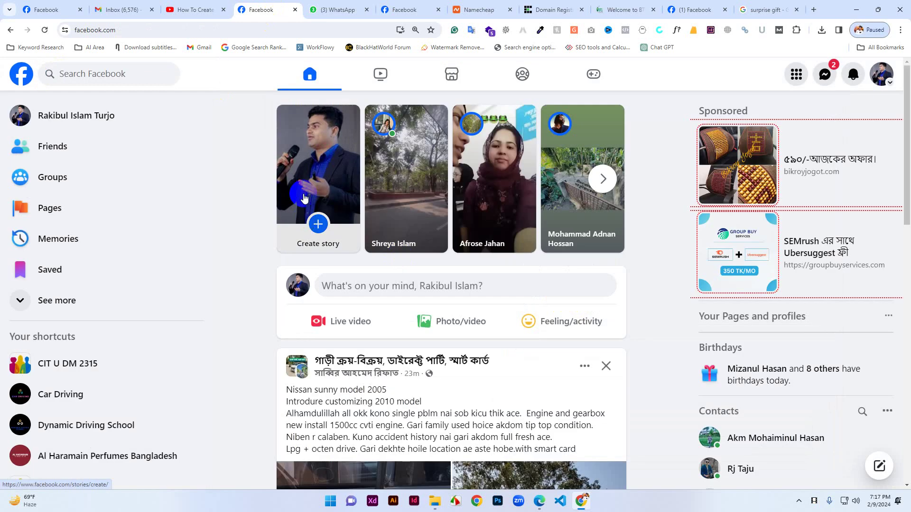
scroll(491, 324, down, 5)
scroll(492, 324, down, 3)
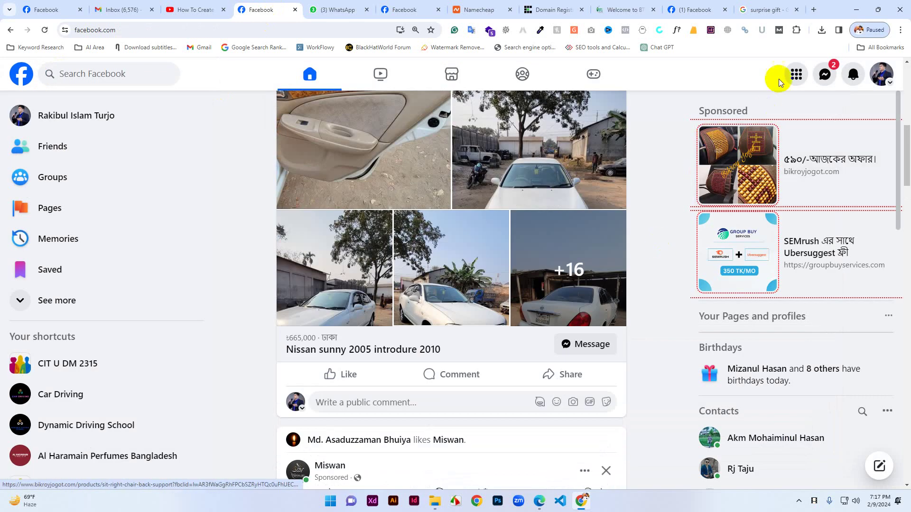
click(796, 74)
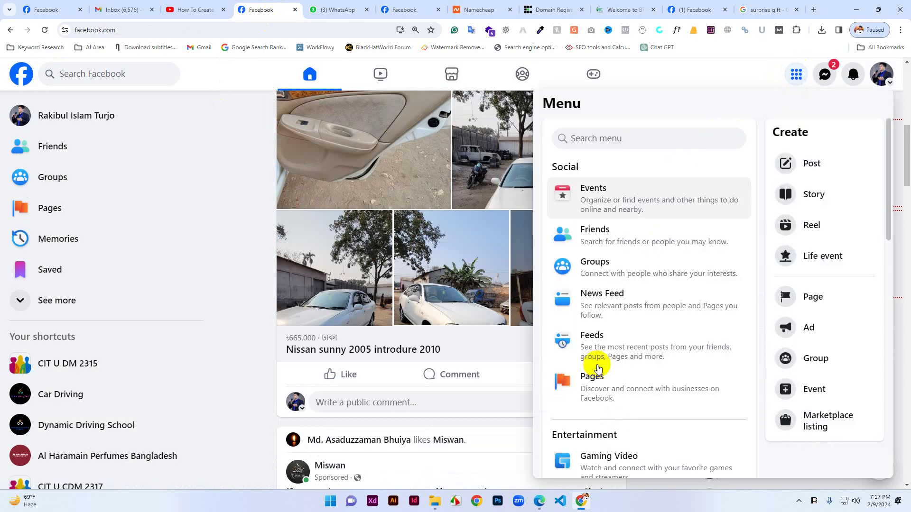
click(595, 389)
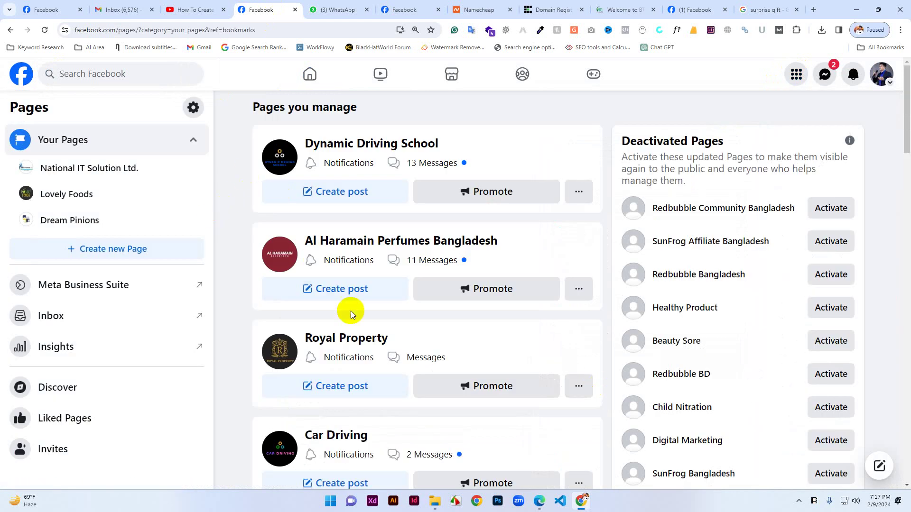
click(93, 250)
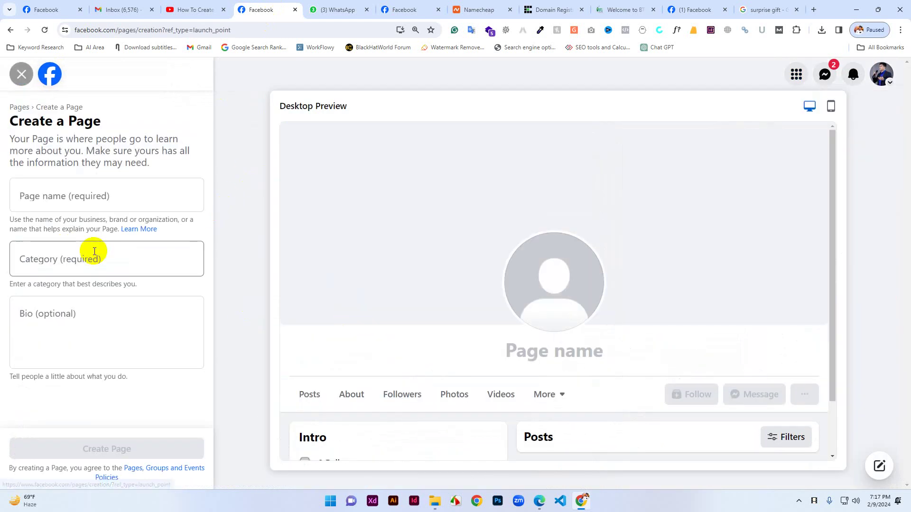
Paste the page name and correct it to 'Surprise Gifts' with proper capitals.
click(88, 204)
key(ctrl+v)
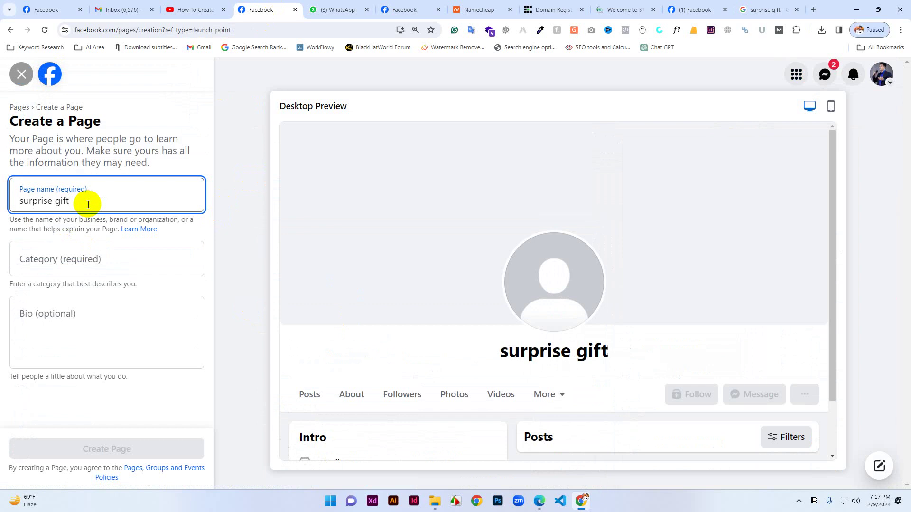
click(22, 199)
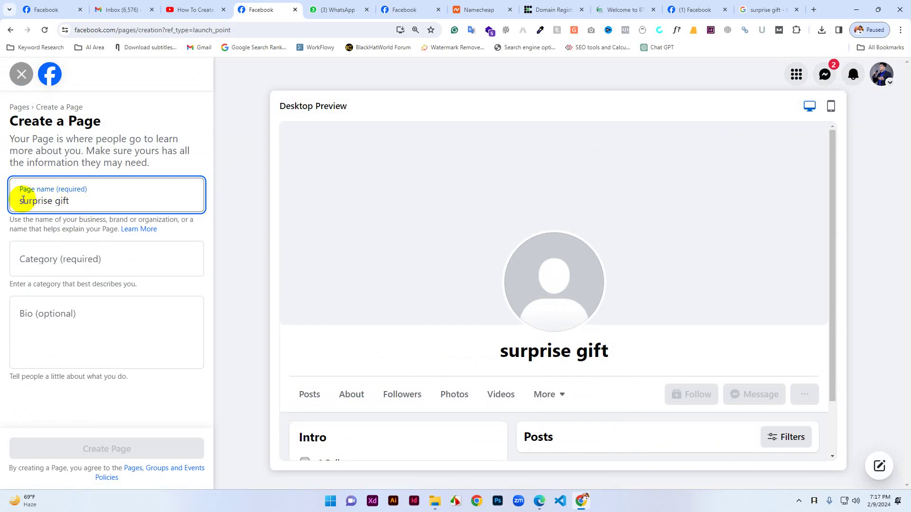
key(BackSpace)
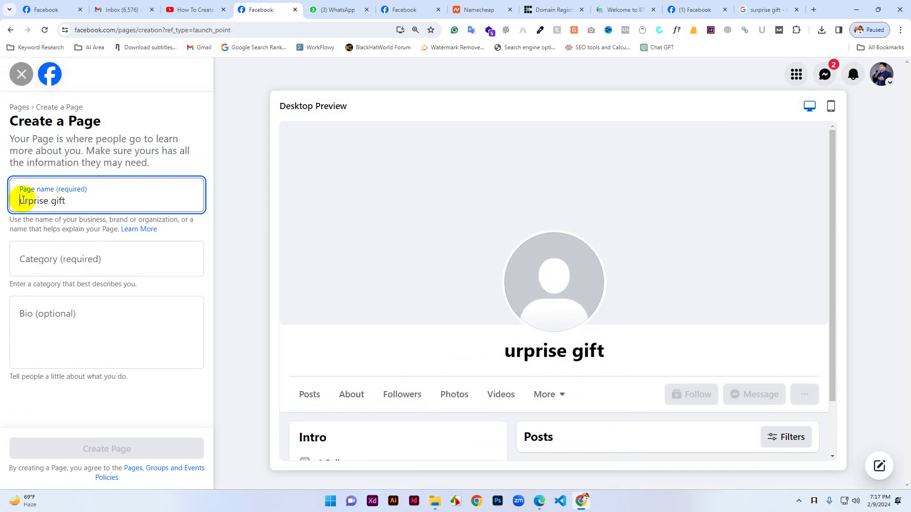
text(S)
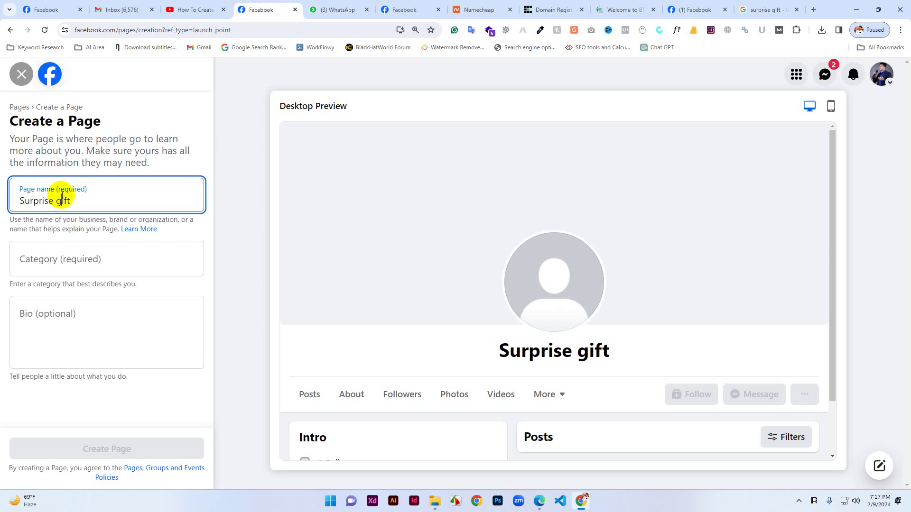
key(BackSpace)
text(G)
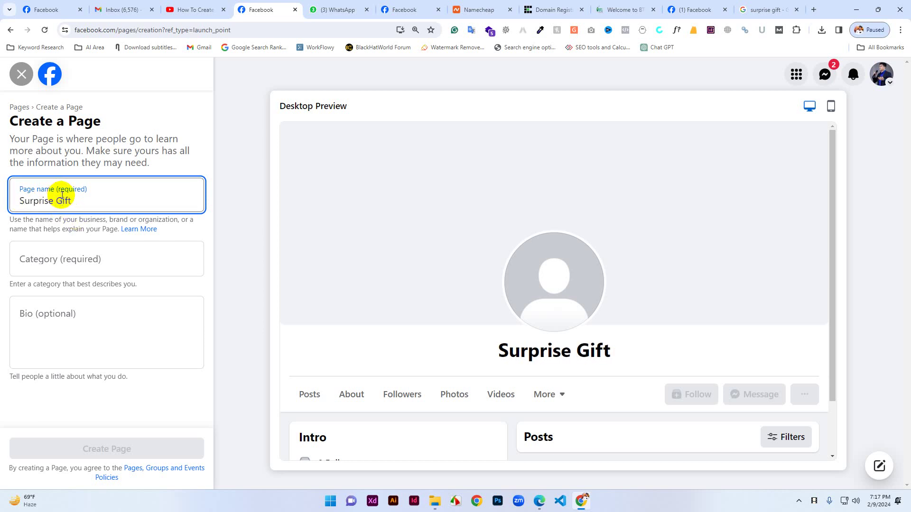
click(83, 197)
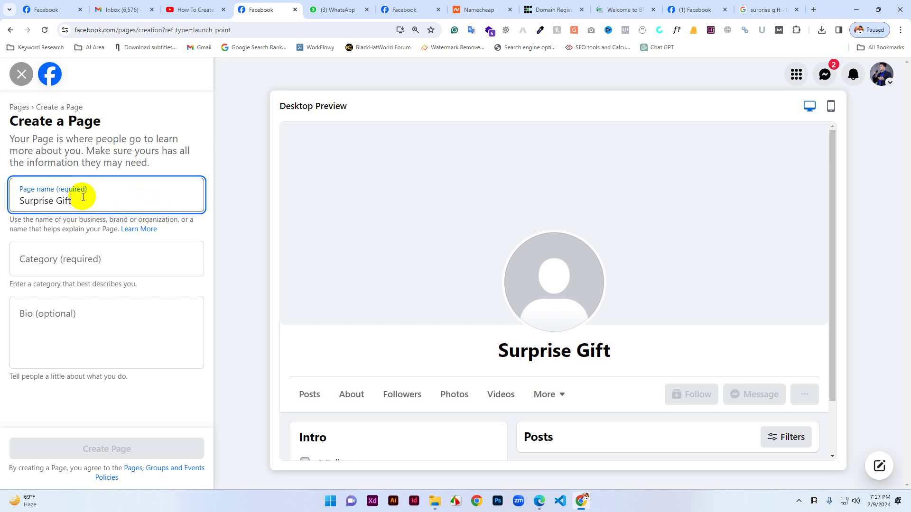
text(s)
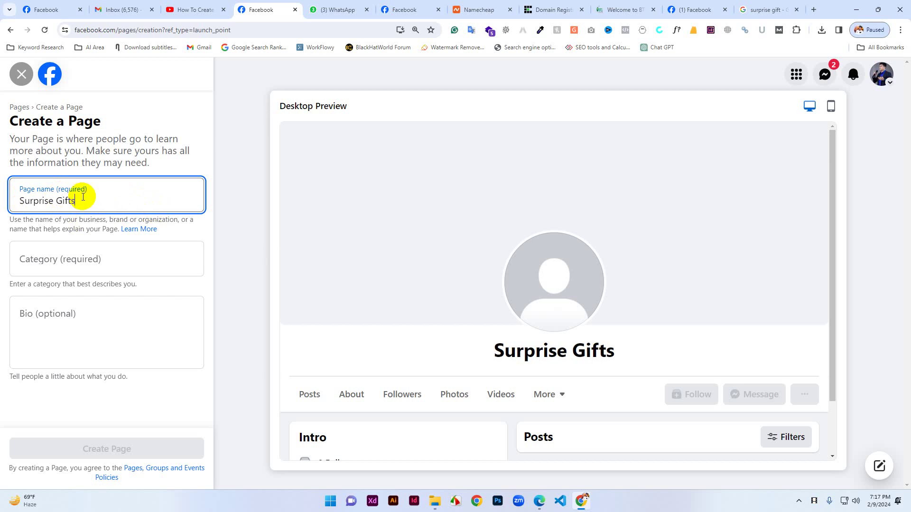
triple_click(83, 200)
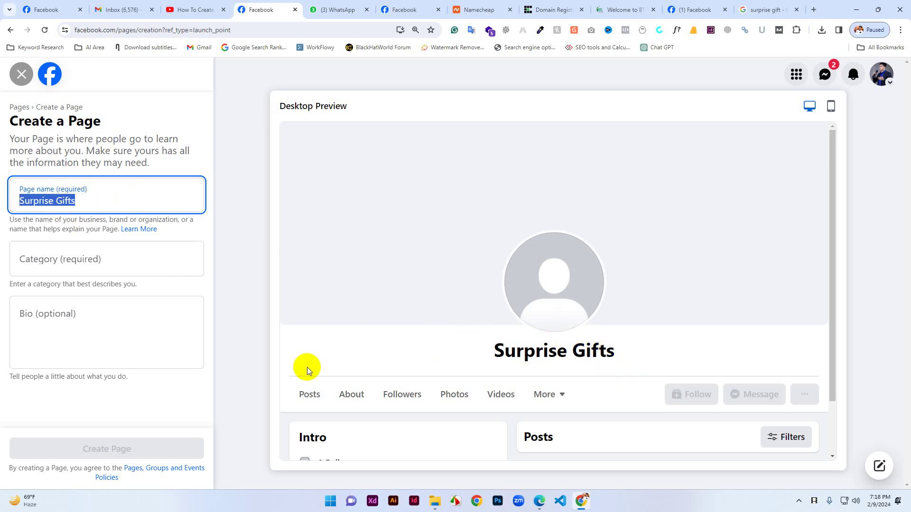
Search the category list for 'gift' and choose Gift Shop.
click(63, 259)
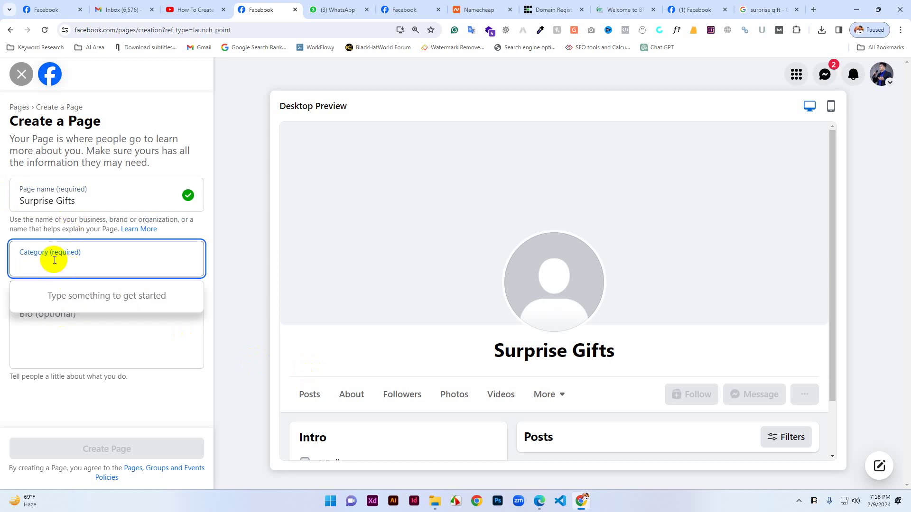
text(gift)
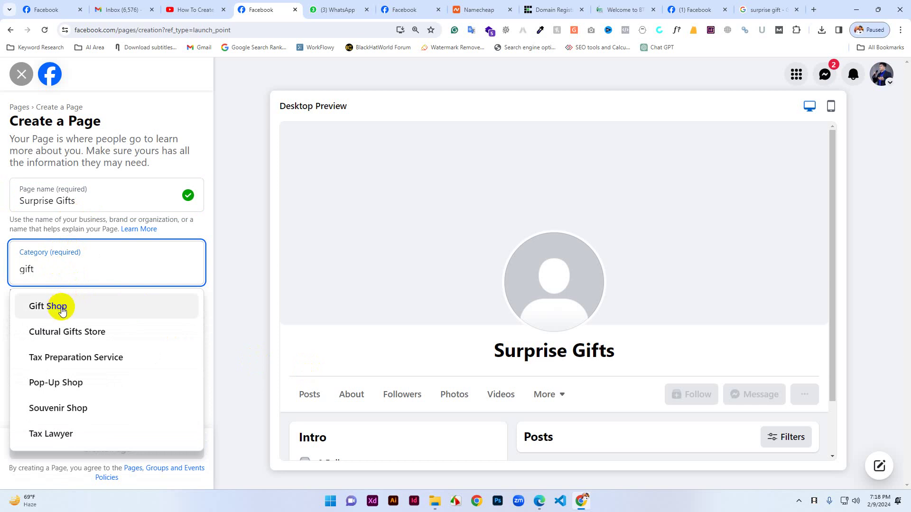
click(62, 308)
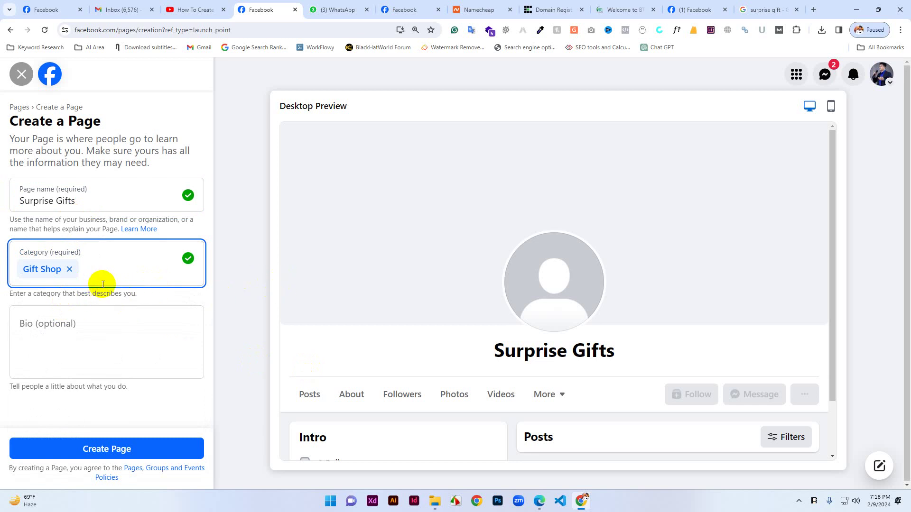
click(43, 329)
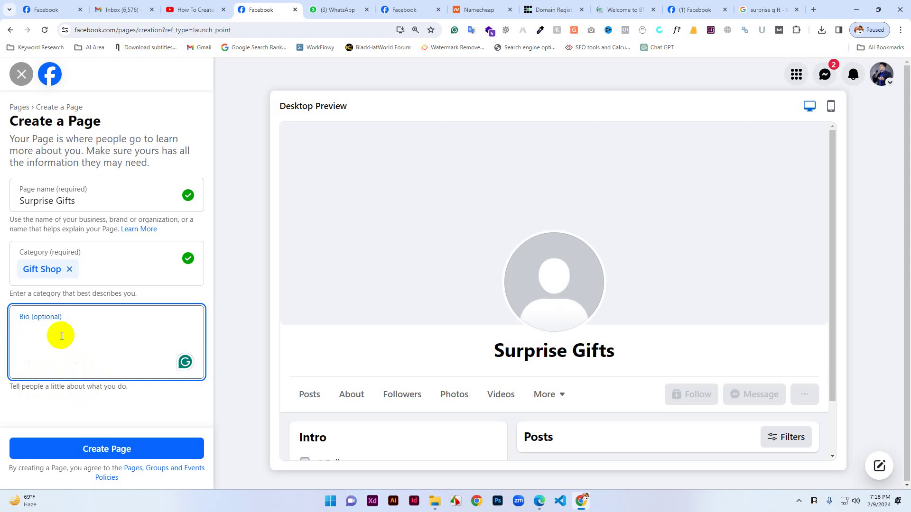
Type the bio 'Surprise Your Special Person', fixing typos along the way.
text(S)
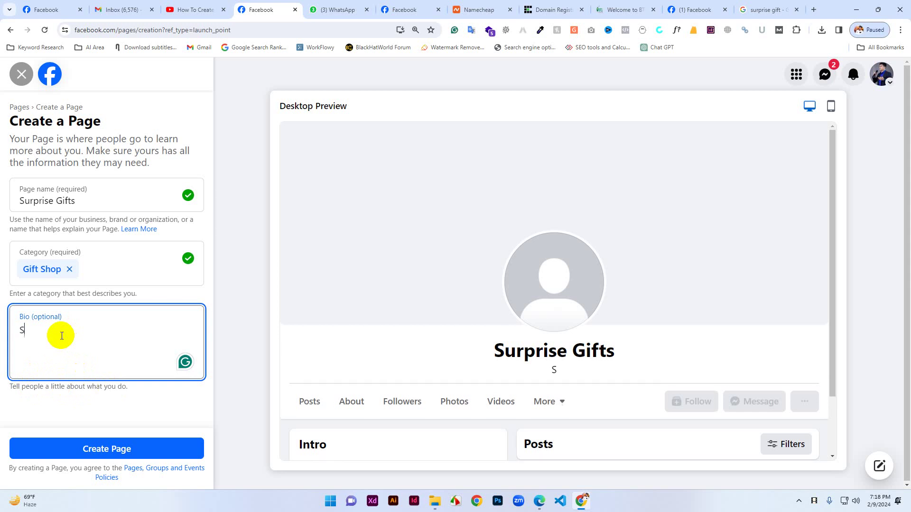
text(urprise you)
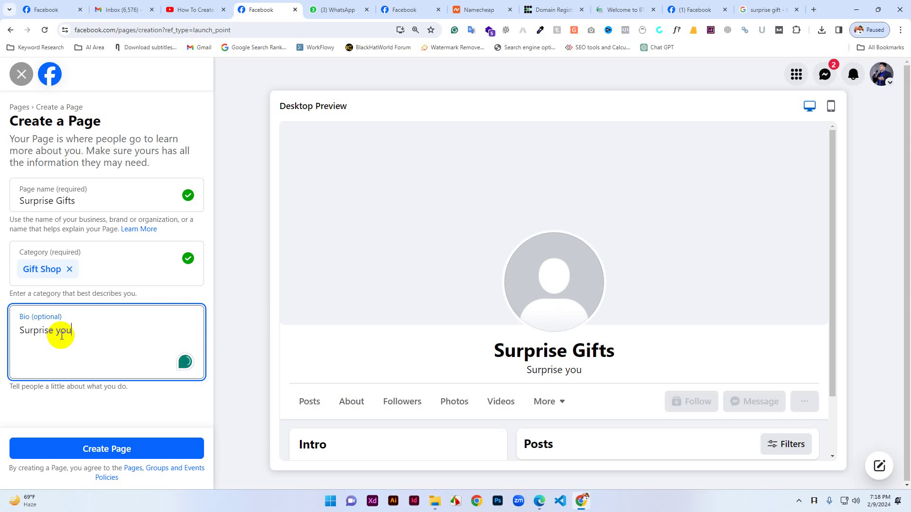
key(BackSpace)
key(BackSpace)
key(BackSpace)
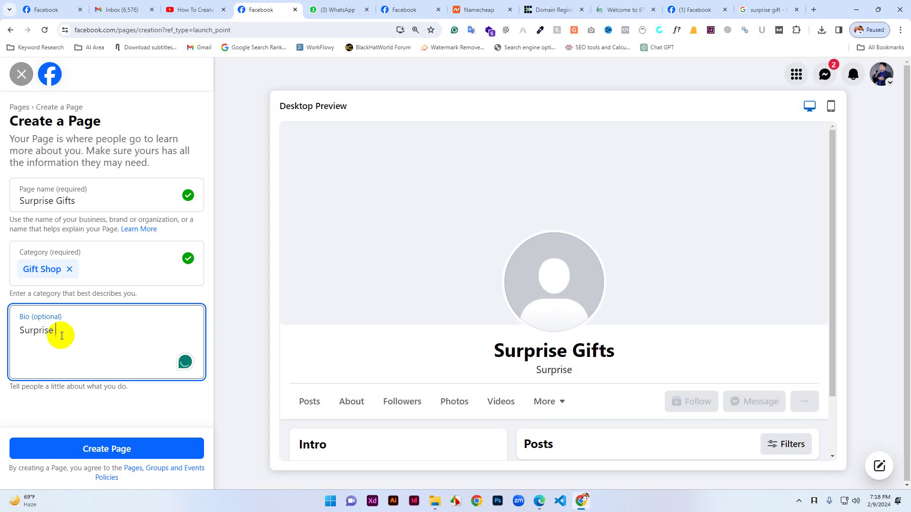
text(Your)
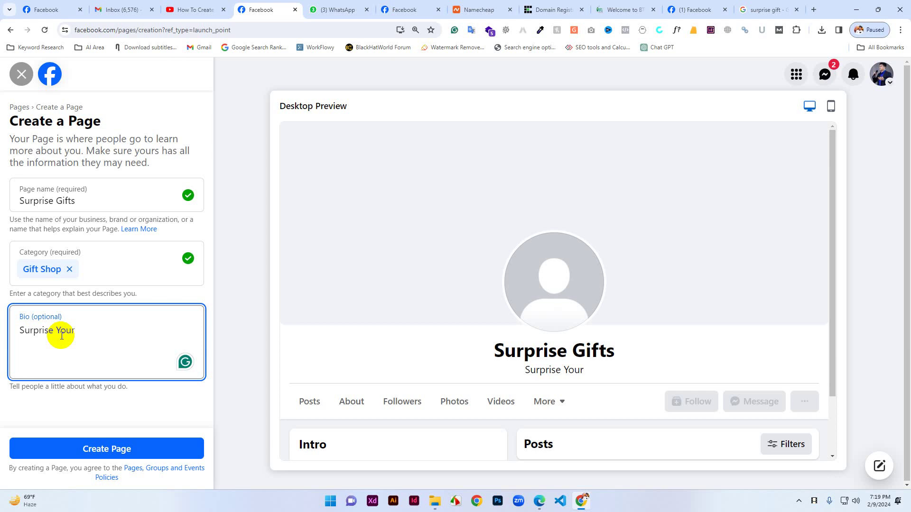
text(P)
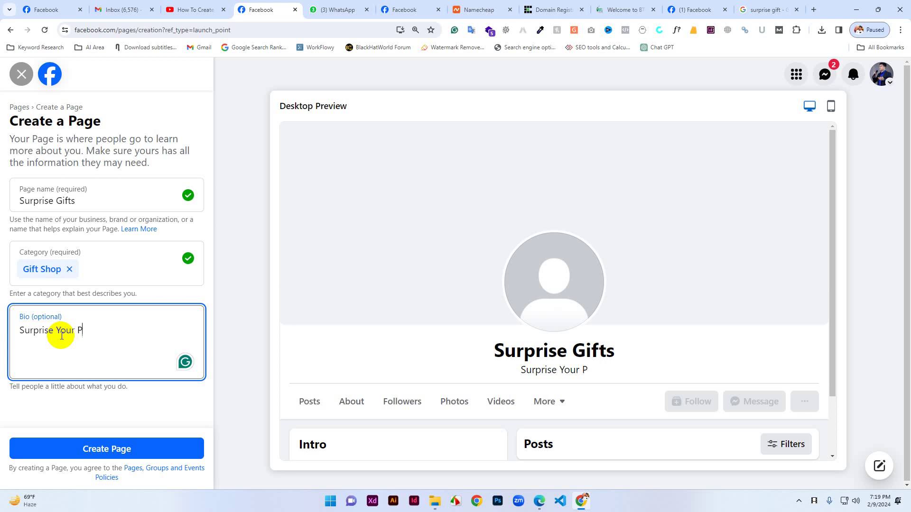
key(BackSpace)
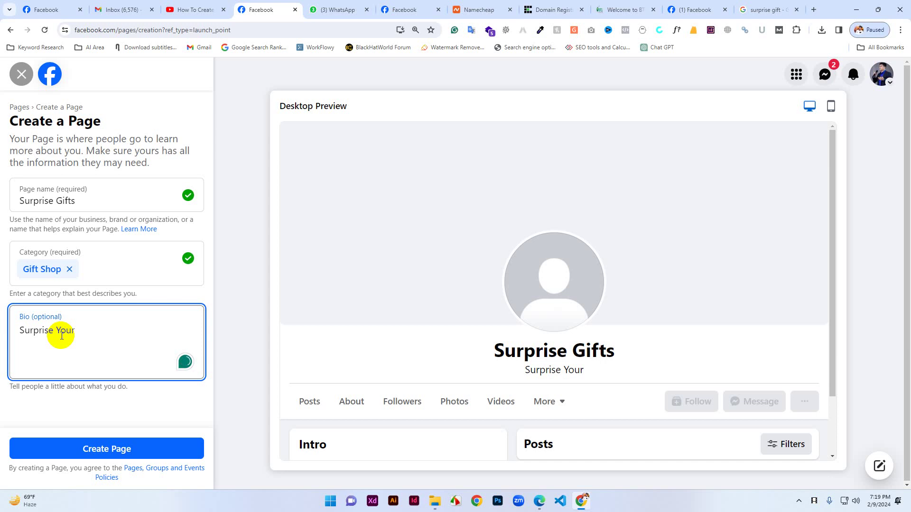
text(Special)
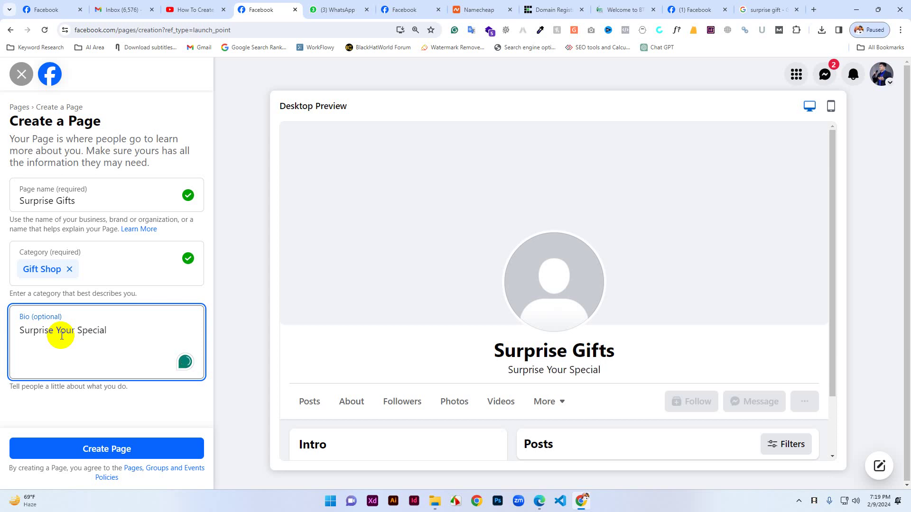
text( Per)
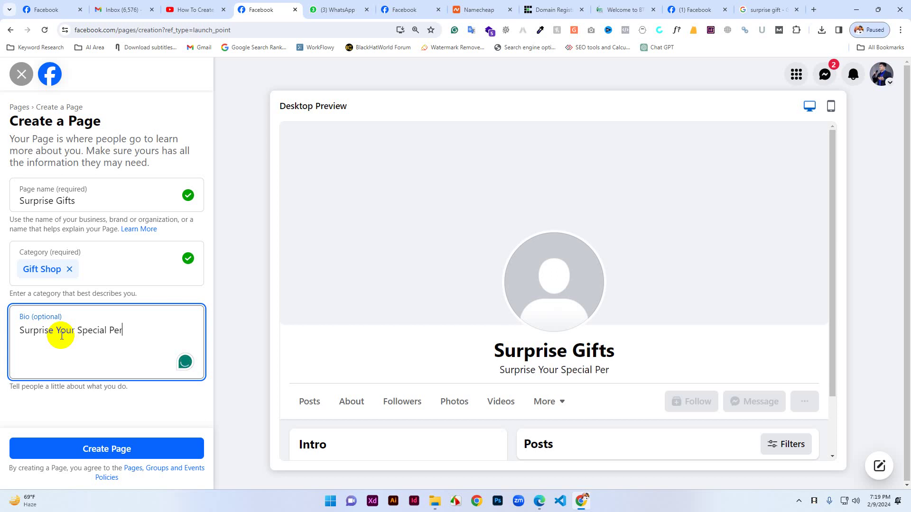
text(son)
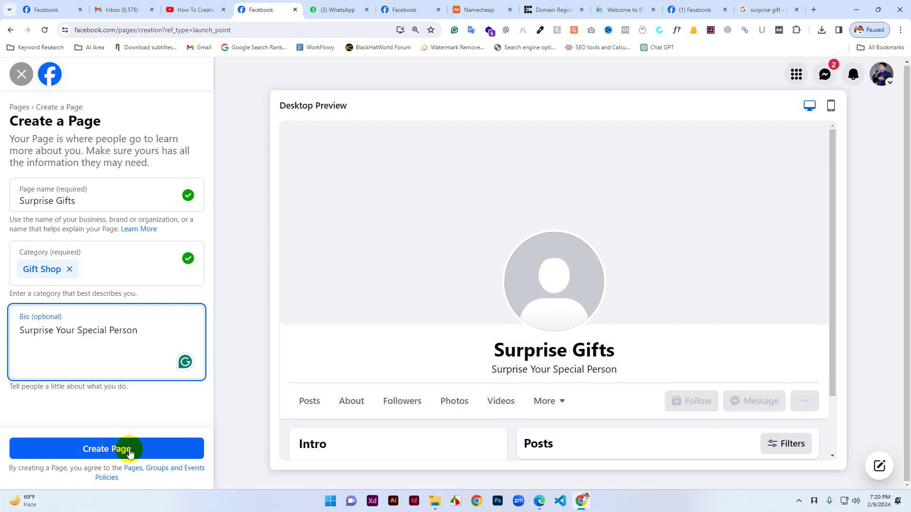
click(129, 452)
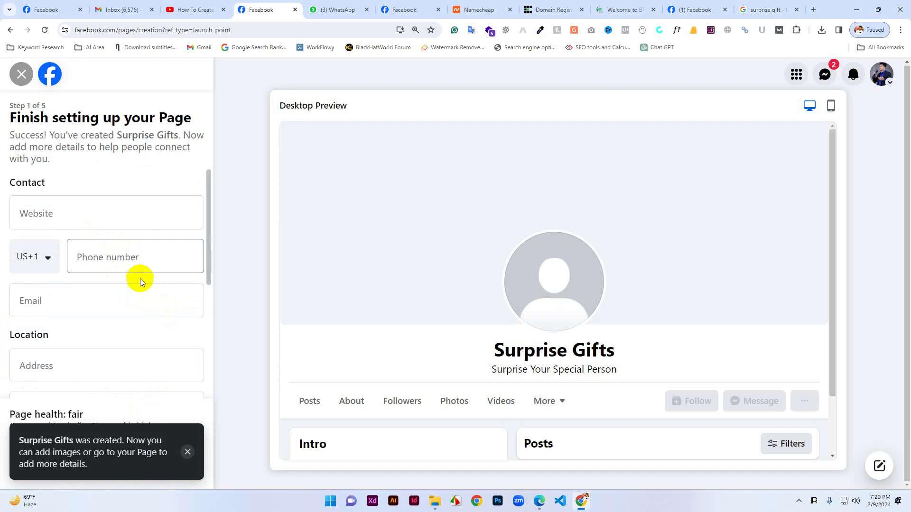
click(32, 217)
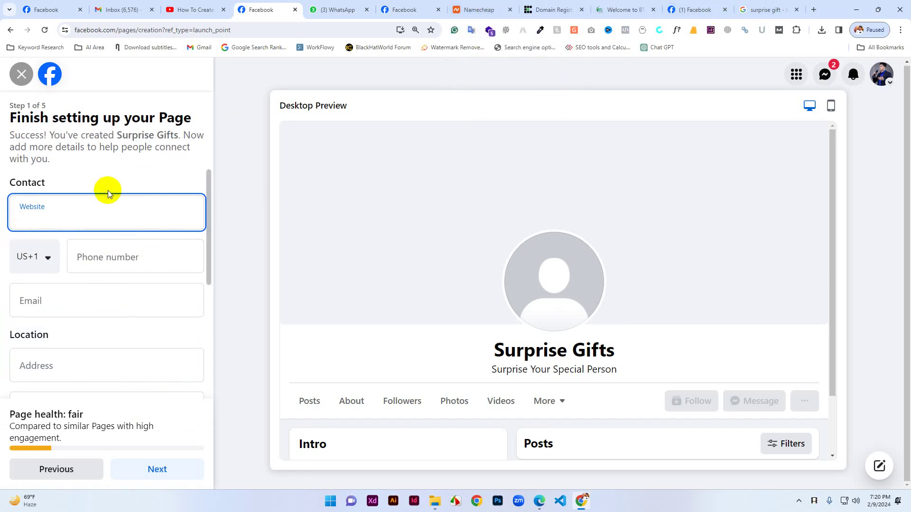
text(www.)
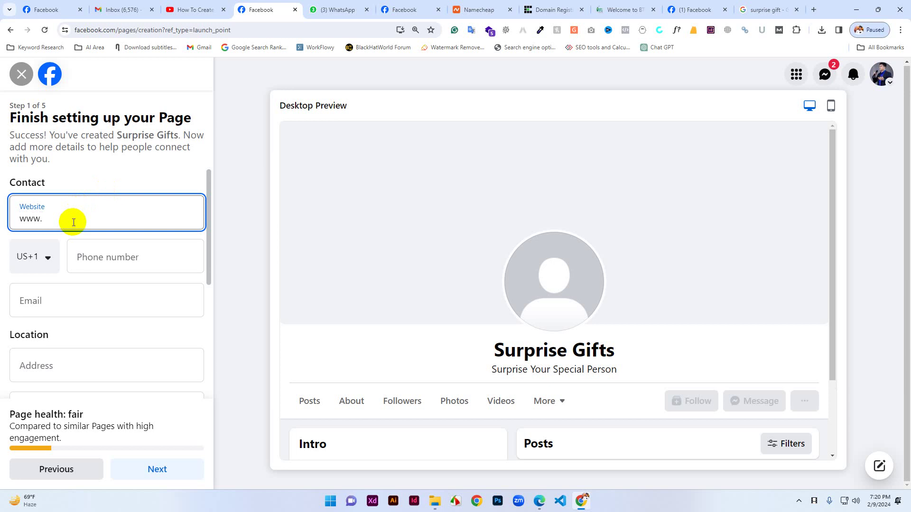
drag(494, 354, 512, 354)
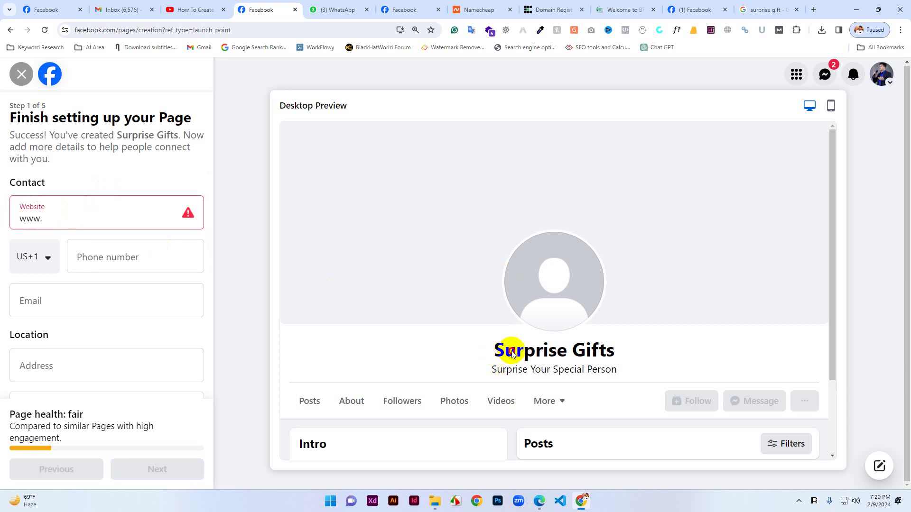
click(60, 215)
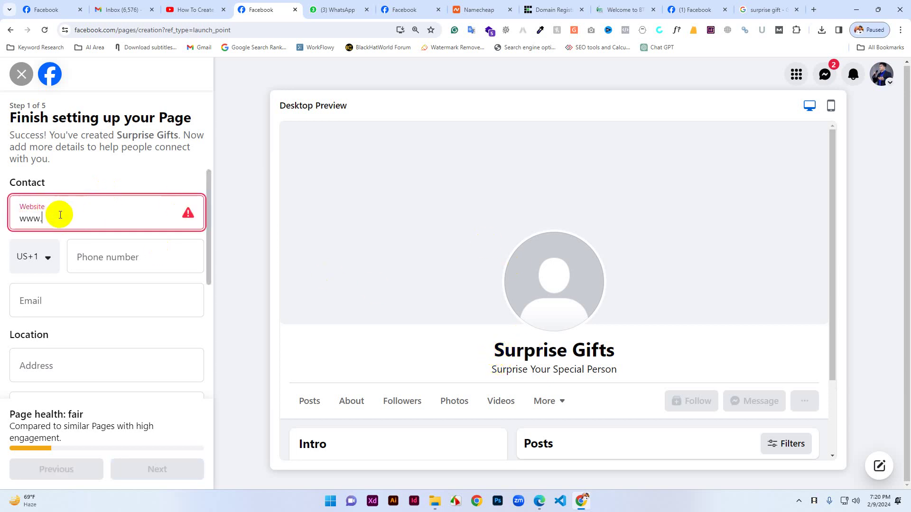
text(surprisegifts.com)
click(88, 256)
drag(132, 218, 17, 222)
key(ctrl+c)
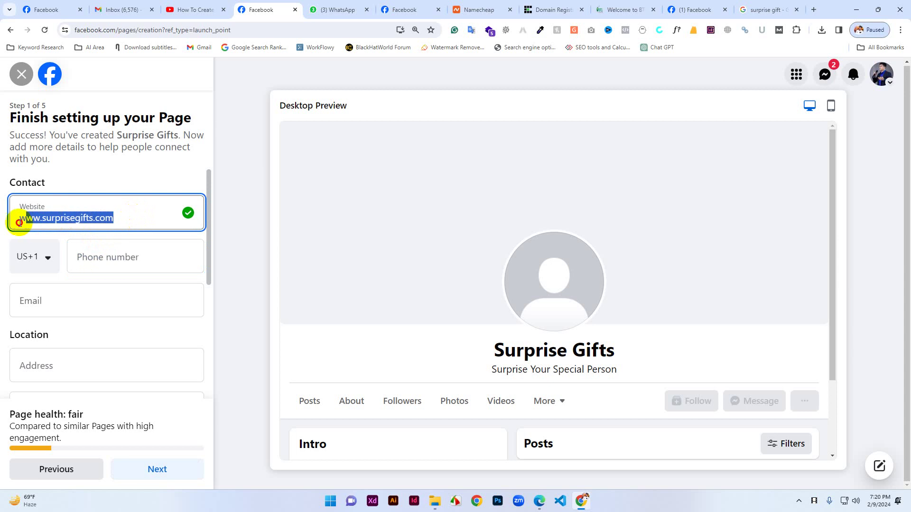
Search Namecheap for surprisegifts.com, removing the duplicated .com from the pasted address.
click(489, 8)
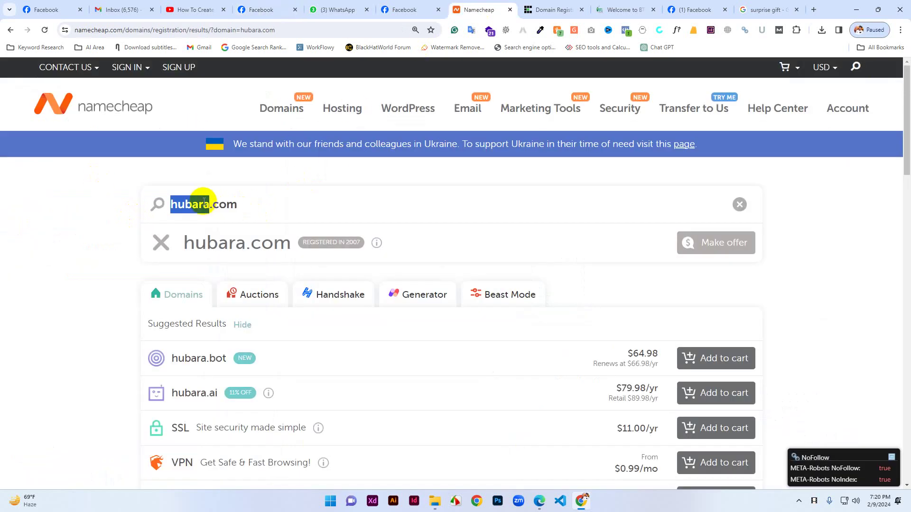
key(ctrl+v)
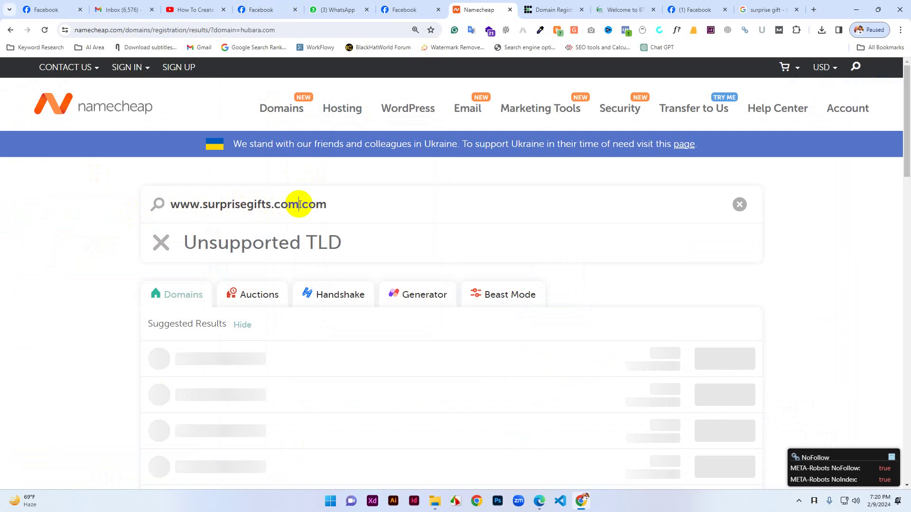
key(BackSpace)
key(Delete)
key(Delete)
key(Delete)
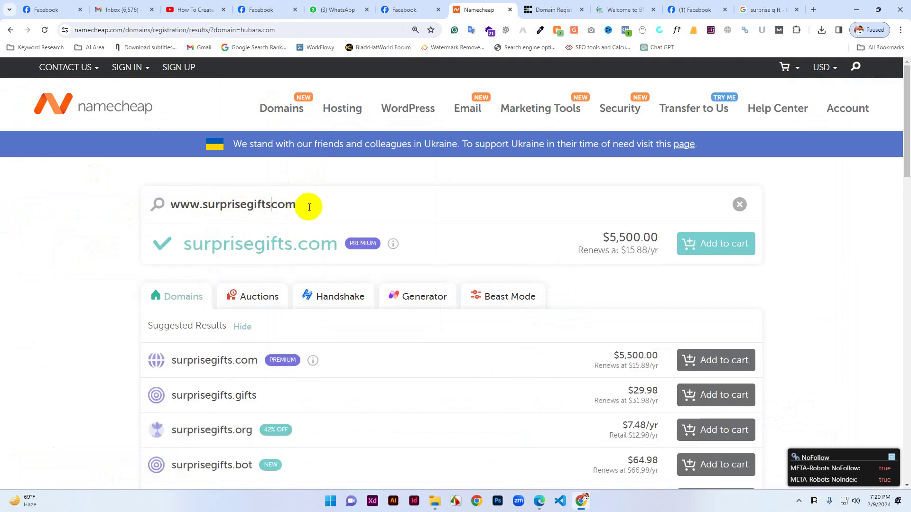
click(314, 204)
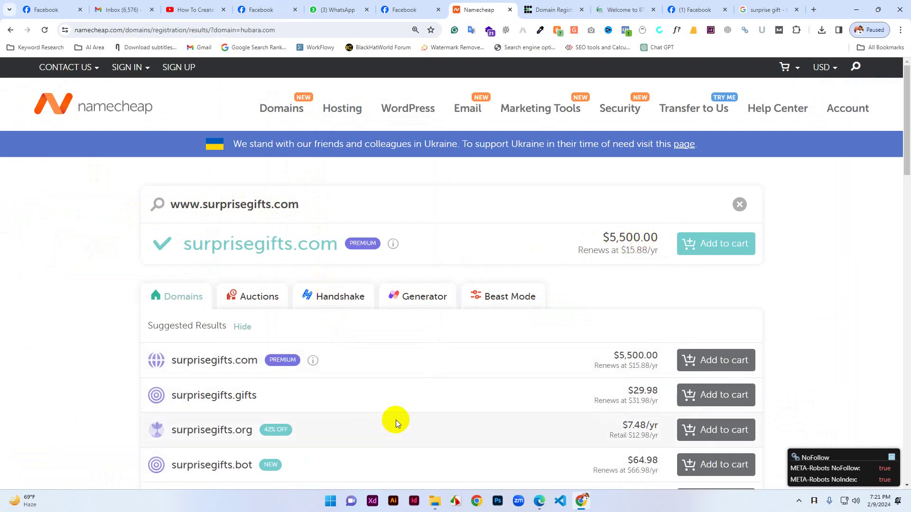
Review the $5,500 premium result and .org/.net suggestions, briefly try surprisegift.com, then restore and copy surprisegifts.com.
scroll(396, 419, down, 1)
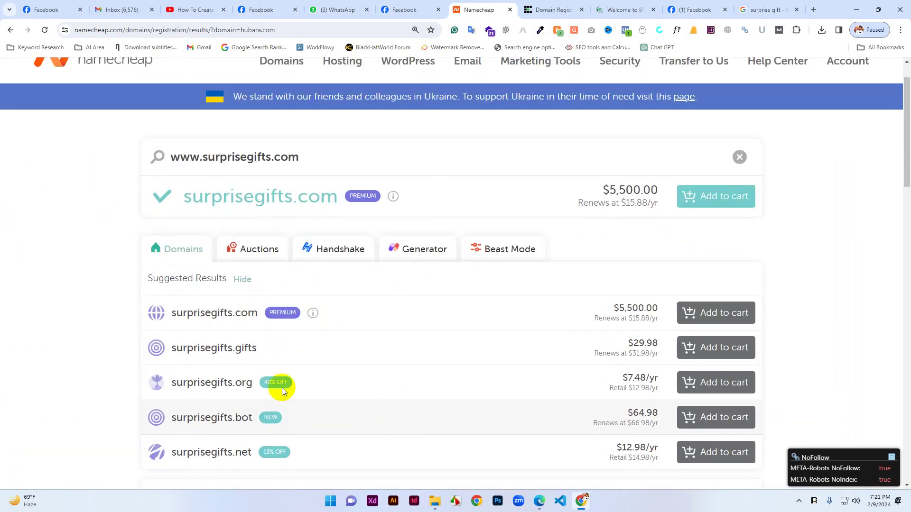
drag(171, 382, 253, 388)
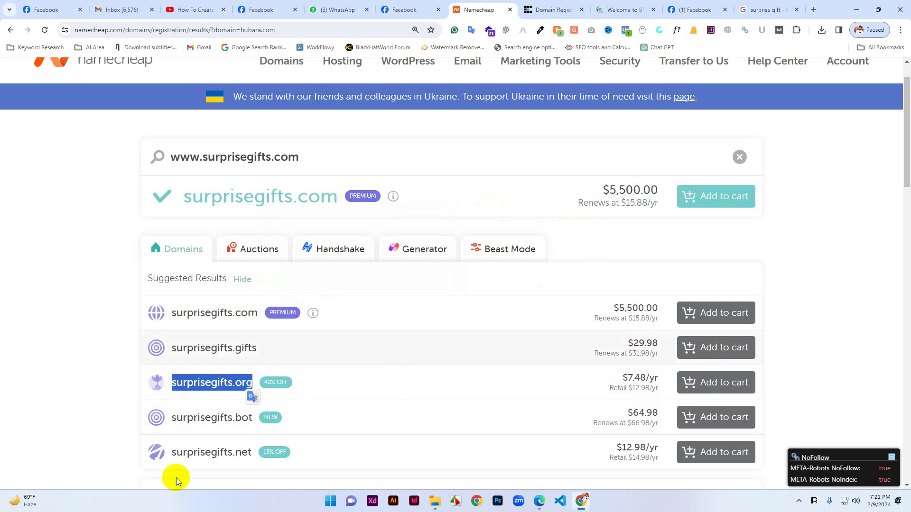
drag(176, 455, 201, 457)
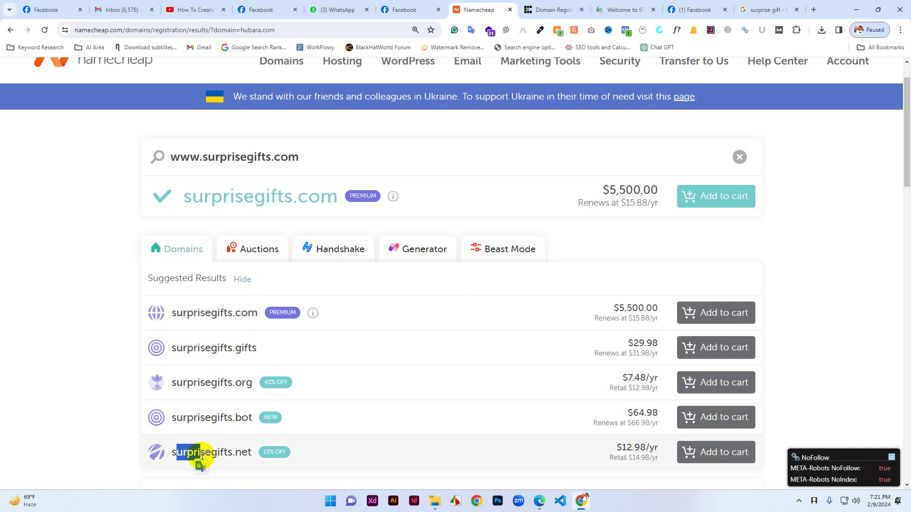
click(272, 159)
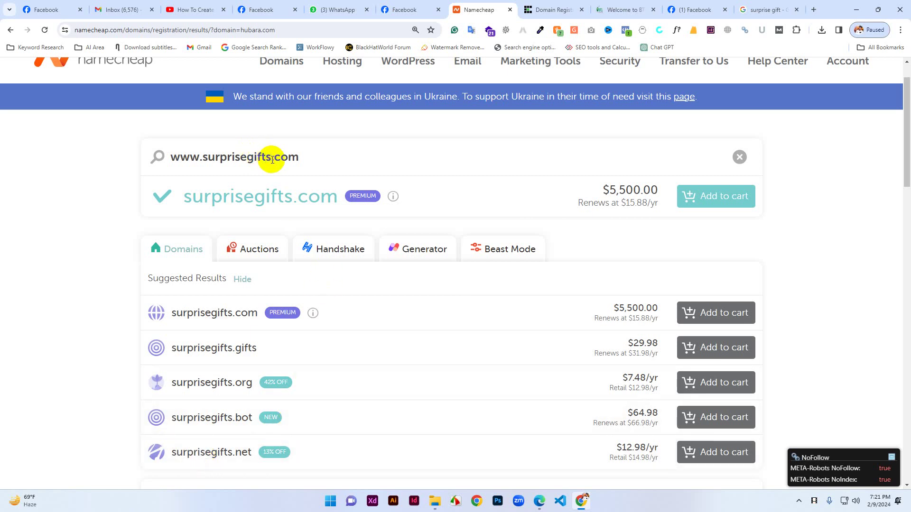
key(BackSpace)
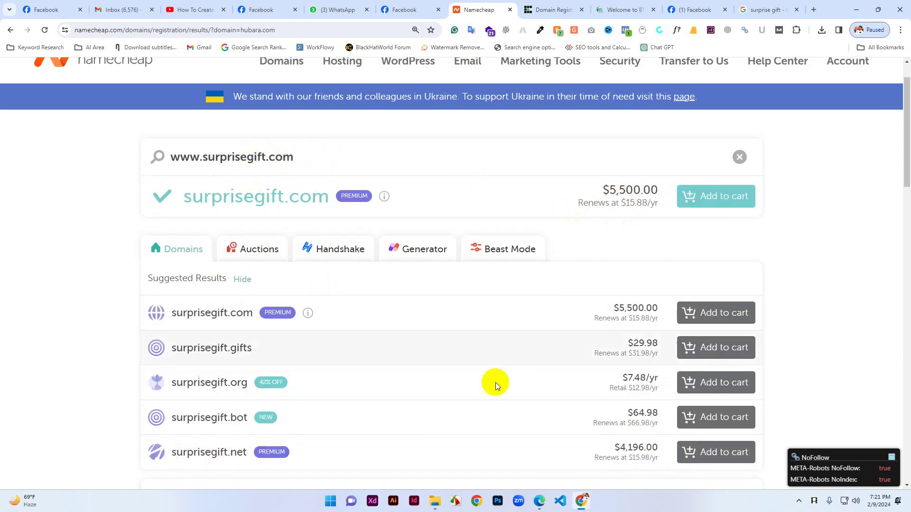
click(268, 154)
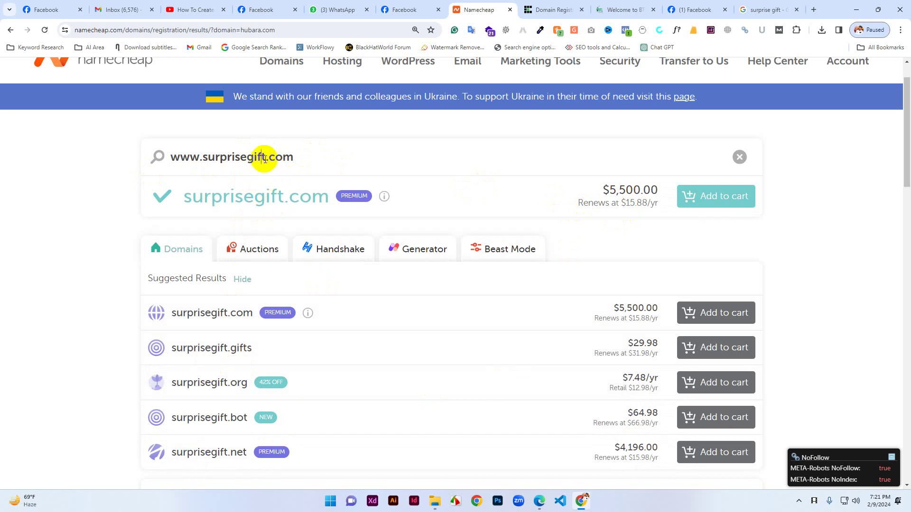
text(s)
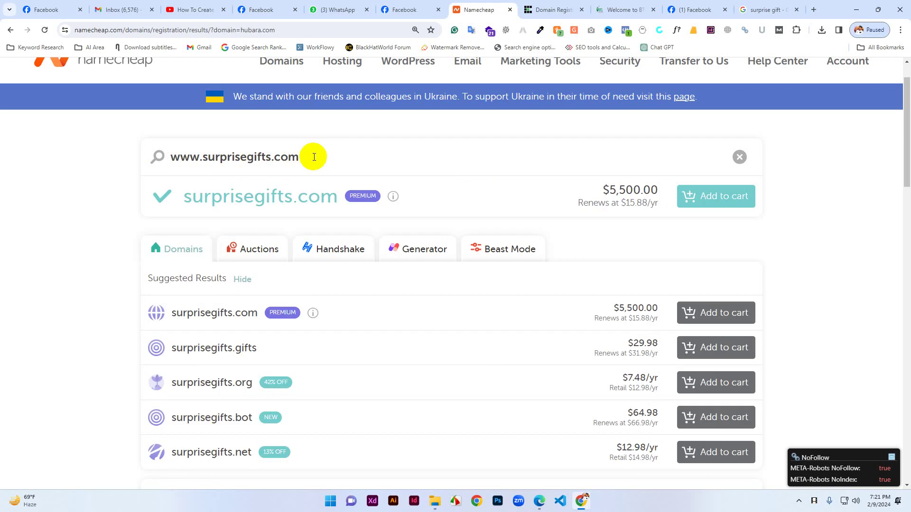
drag(314, 157, 167, 159)
key(ctrl+c)
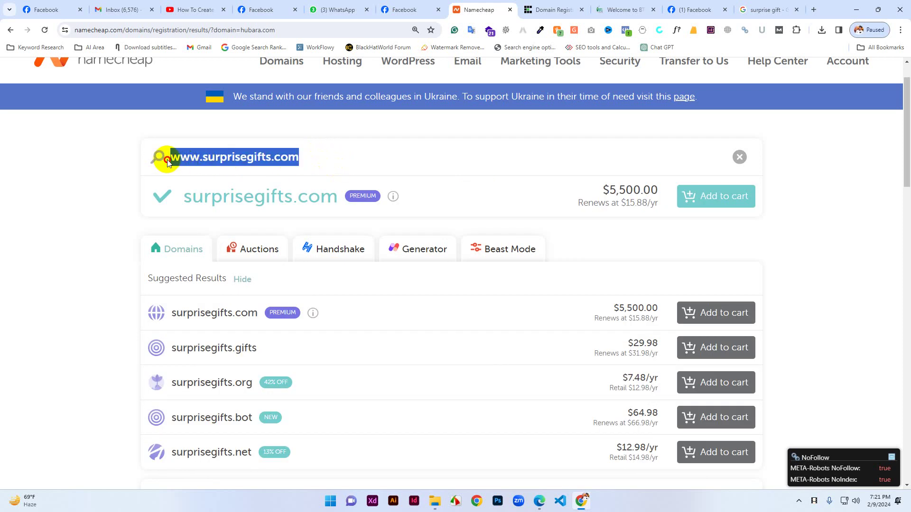
Replace hubara with surprisegifts in the BTCL .bd domain search box.
click(616, 4)
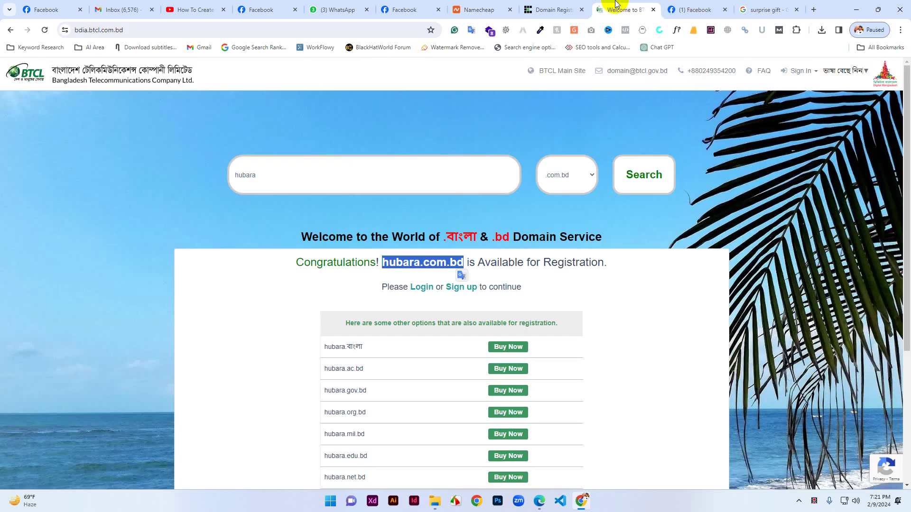
click(268, 176)
click(220, 169)
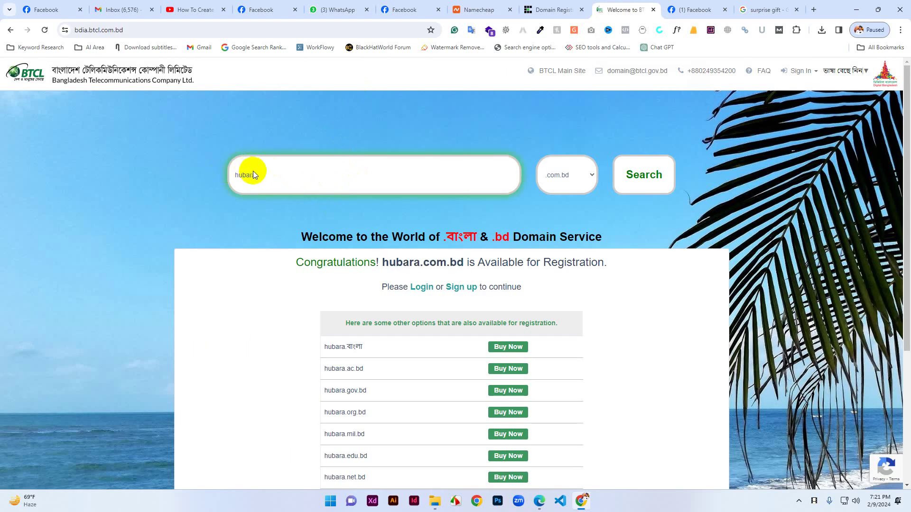
double_click(260, 175)
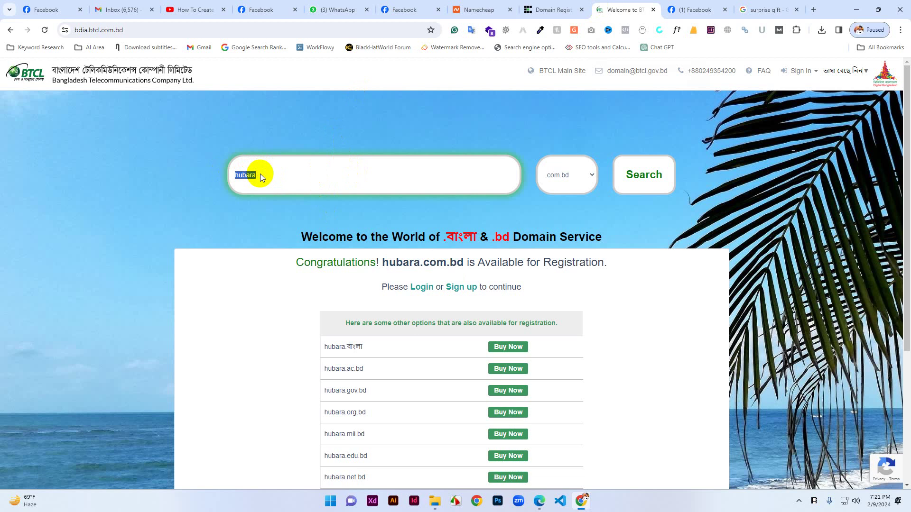
key(ctrl+v)
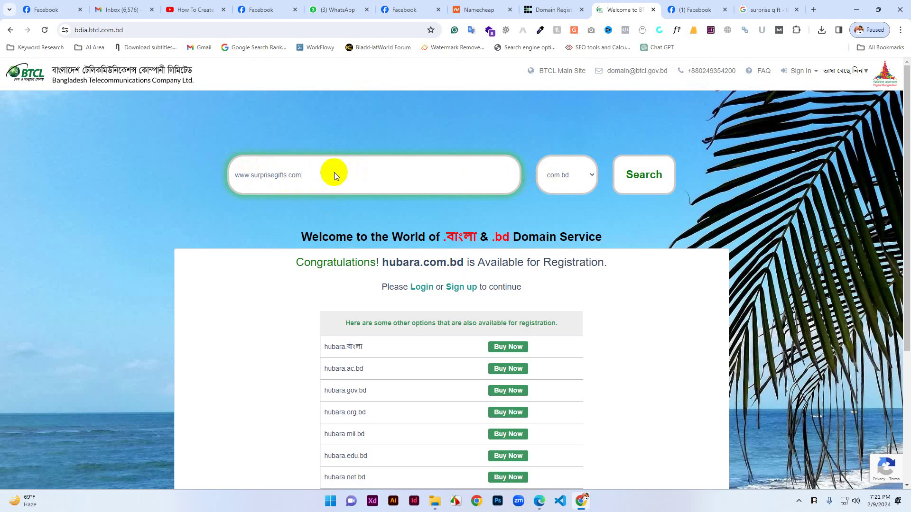
key(BackSpace)
key(BackSpace)
key(BackSpace)
key(BackSpace)
click(250, 175)
key(BackSpace)
key(BackSpace)
key(BackSpace)
key(BackSpace)
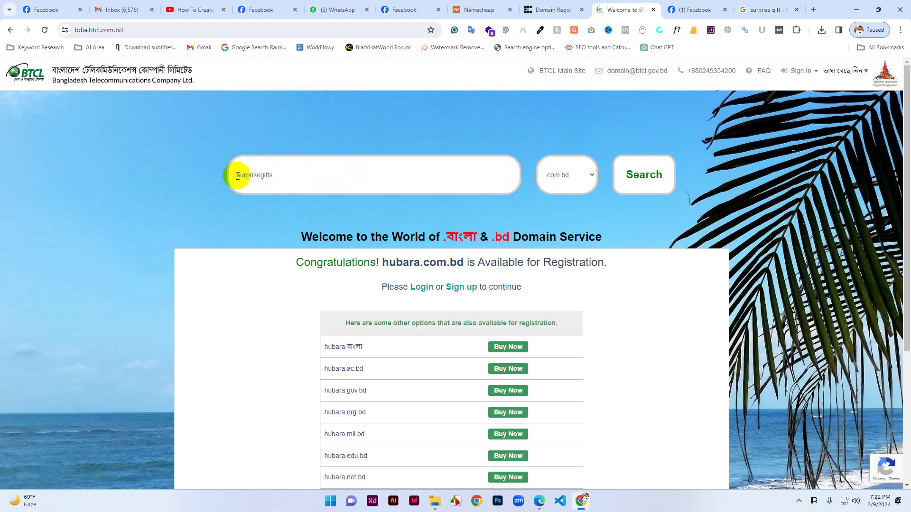
Search surprisegifts.com.bd and confirm the registry reports it available.
click(238, 180)
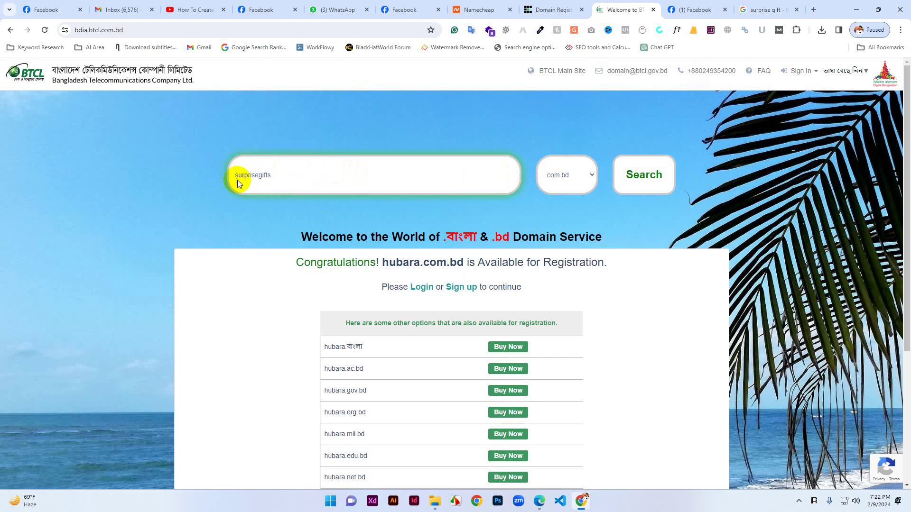
click(630, 185)
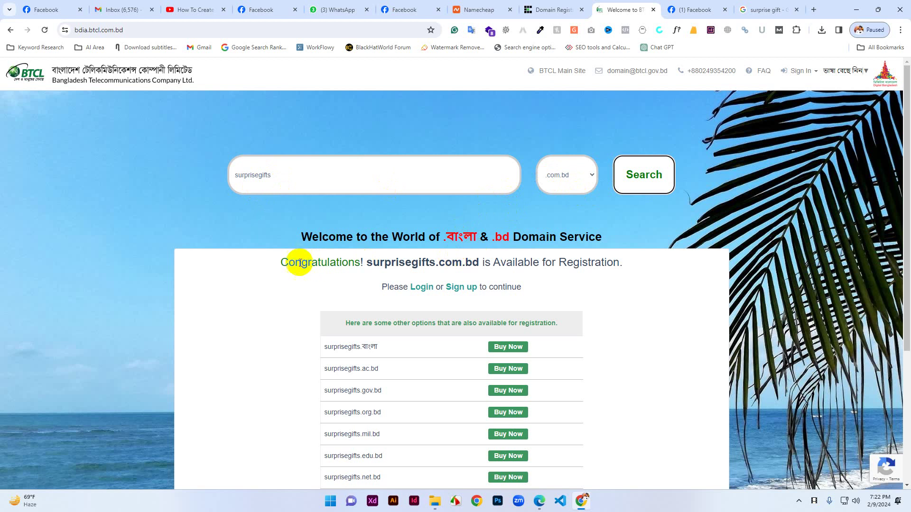
drag(288, 262, 627, 265)
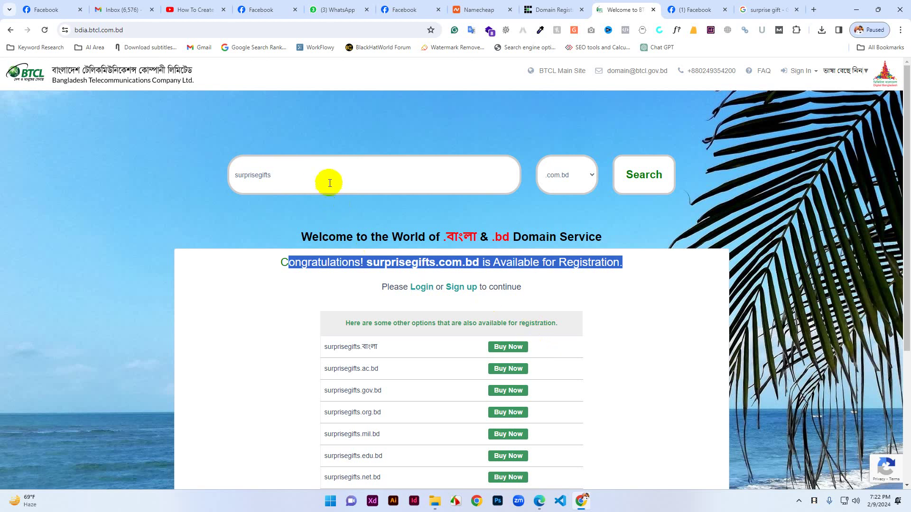
click(493, 9)
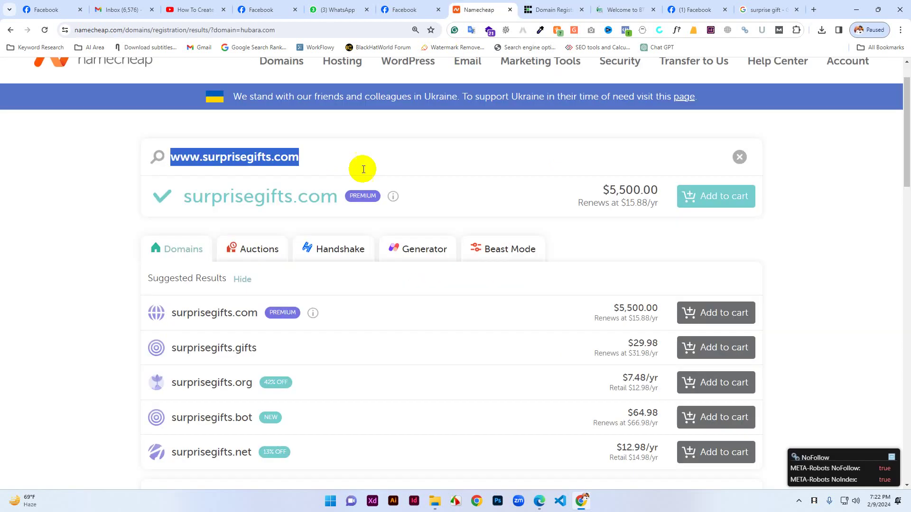
Add bd to get surprisegiftsbd.com, listed available at $10.28/yr.
click(267, 154)
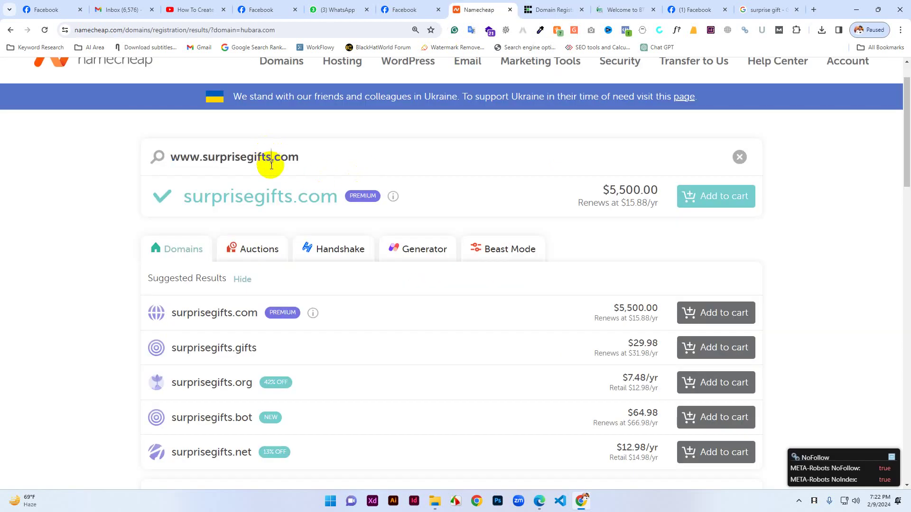
text(bd)
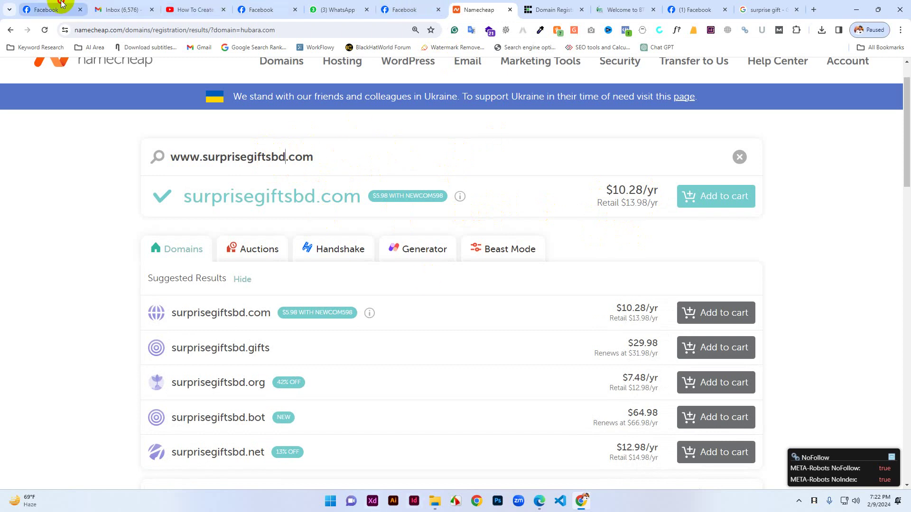
click(61, 4)
click(123, 9)
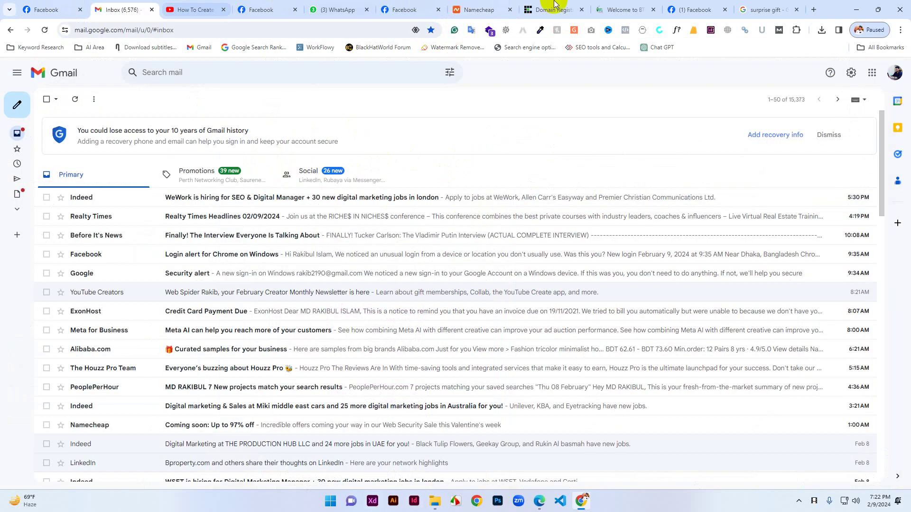
Return to the Surprise Gifts Page setup tab and move it to the end of the tab bar.
click(704, 4)
click(412, 8)
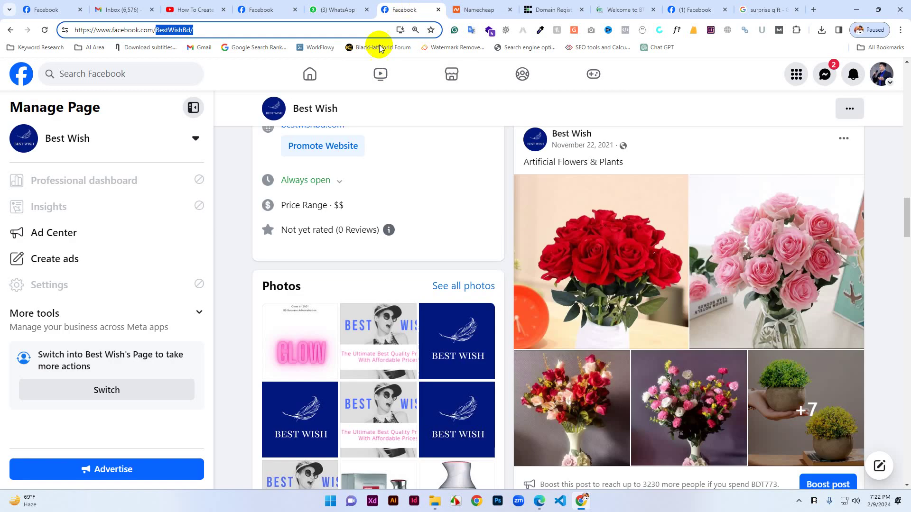
click(280, 4)
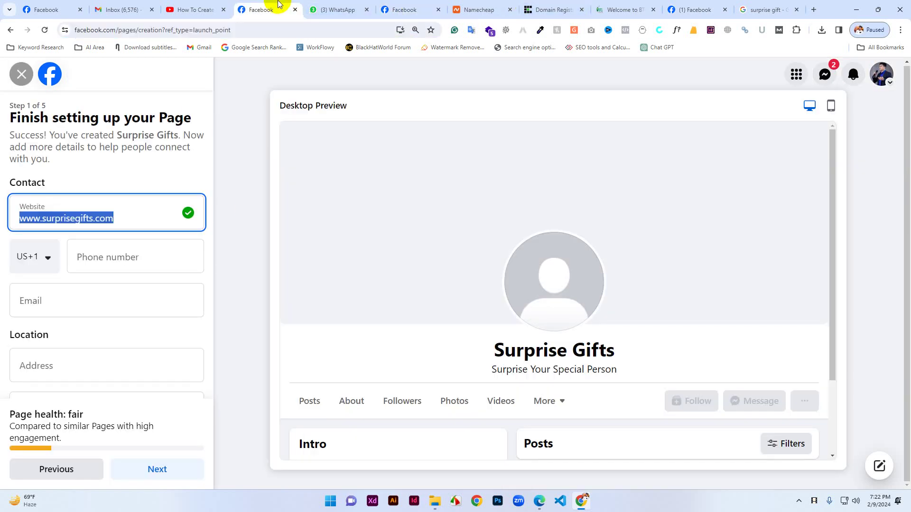
drag(279, 4, 755, 4)
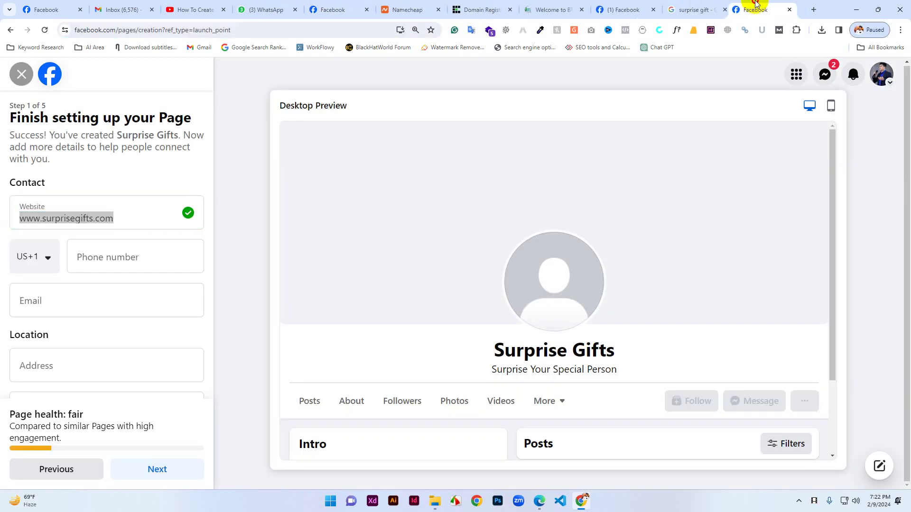
click(122, 221)
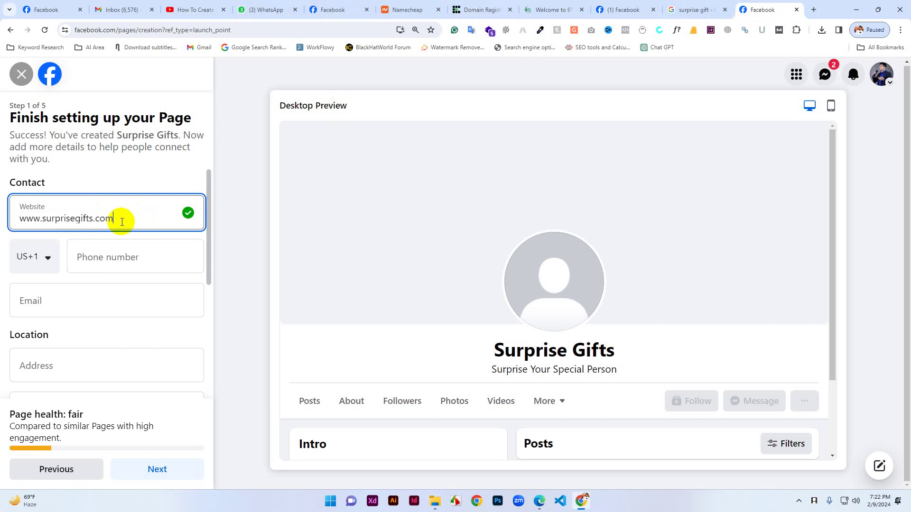
Set the phone country code to Bangladesh BD+880, enter the contact phone number, and start the e-mail.
click(48, 260)
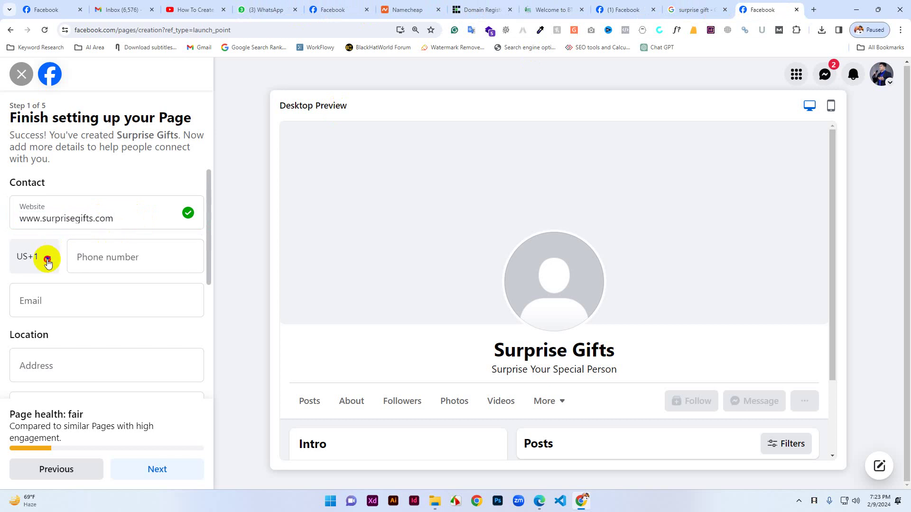
text(bang)
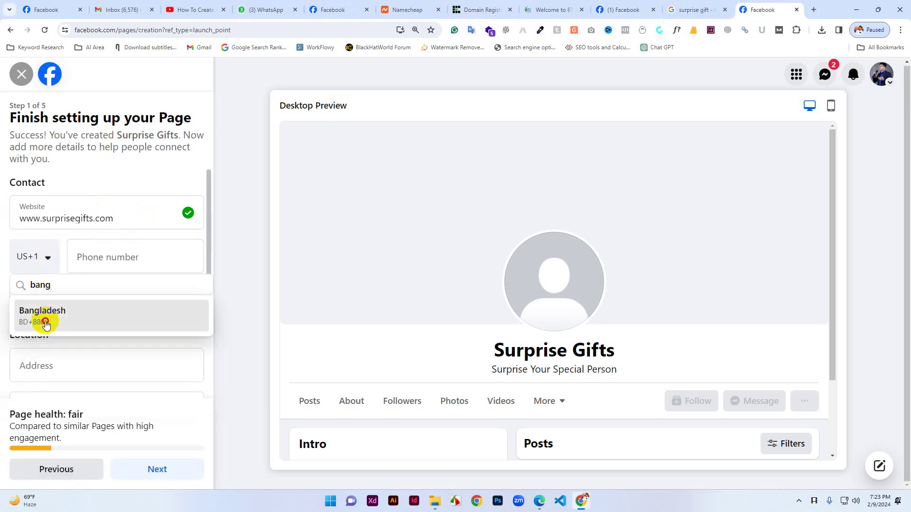
click(41, 315)
click(112, 259)
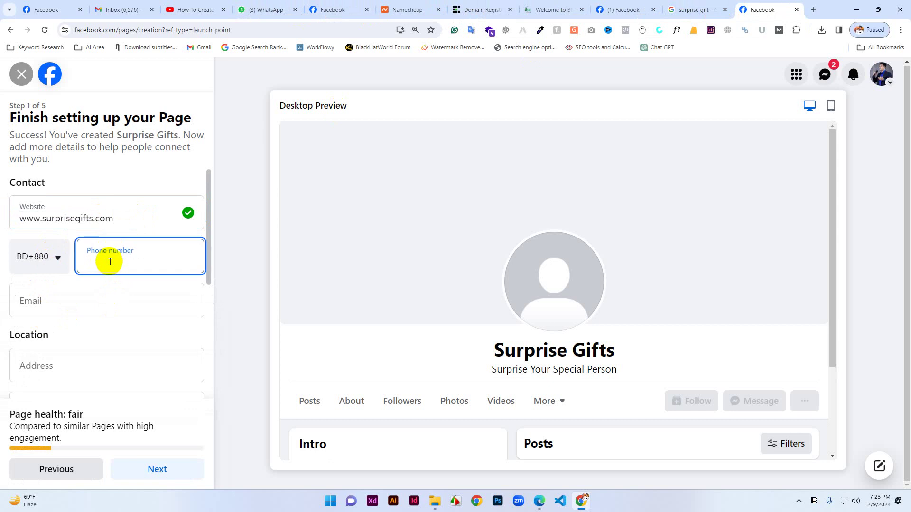
click(118, 306)
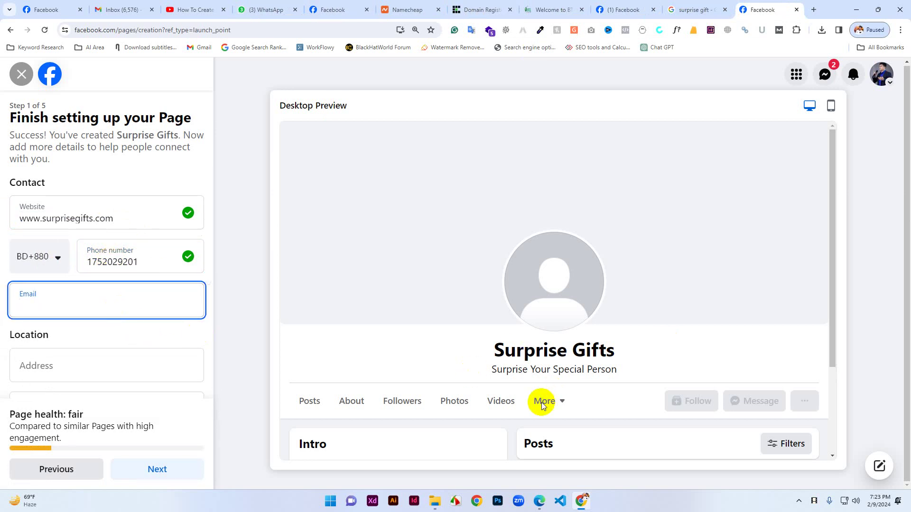
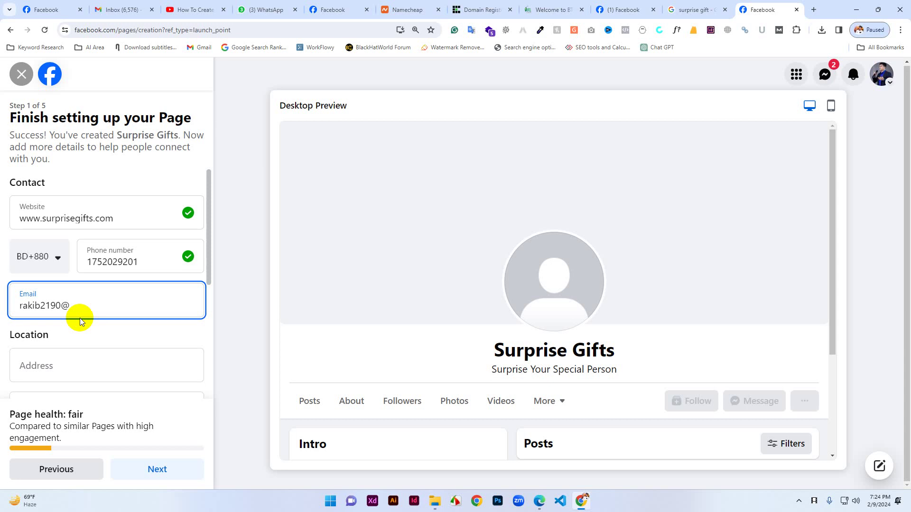
Finish typing the contact Gmail address in the Email field.
text(mail.com)
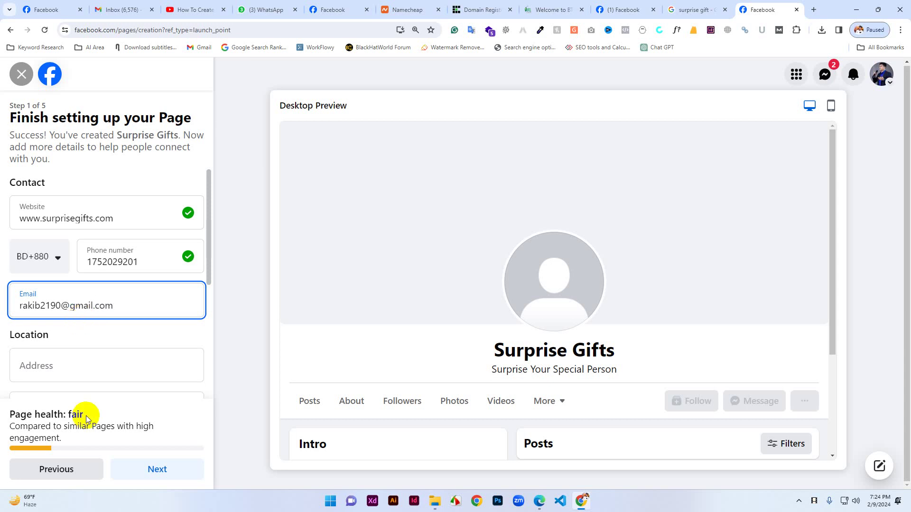
scroll(44, 375, down, 3)
scroll(53, 248, up, 1)
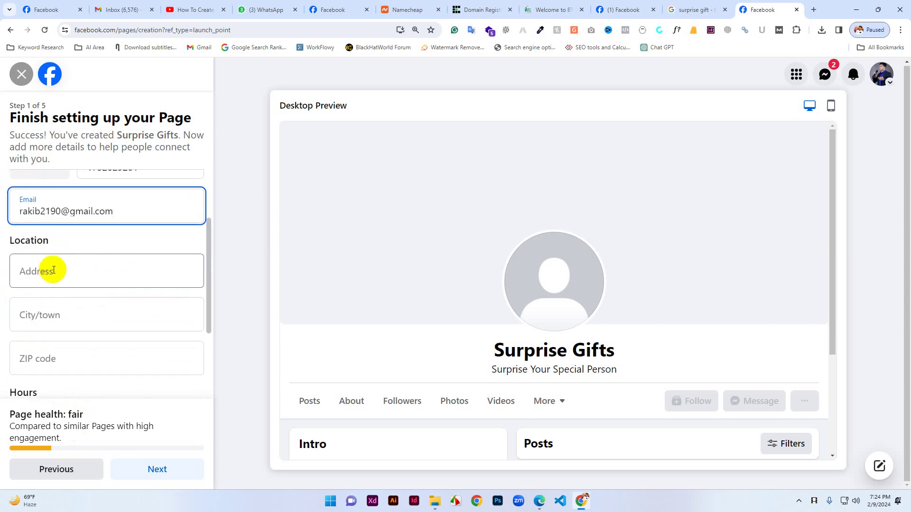
click(55, 269)
scroll(90, 286, down, 2)
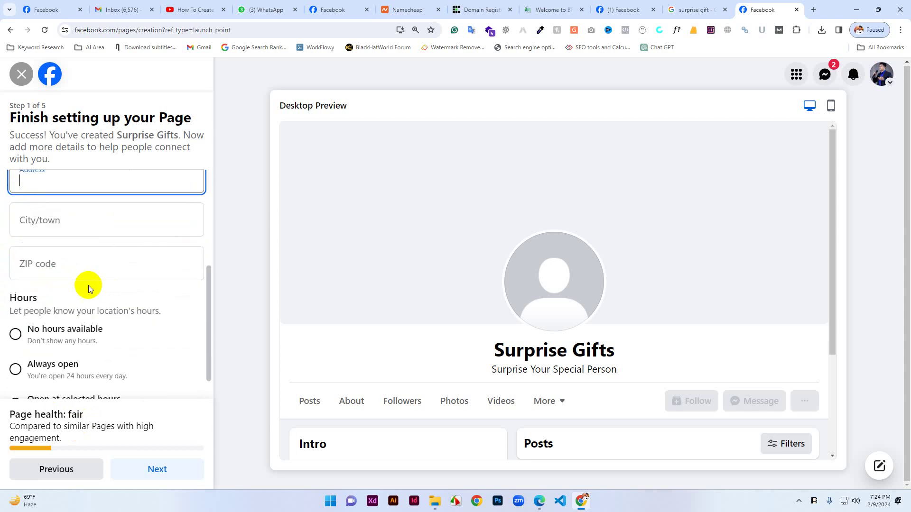
scroll(61, 249, up, 2)
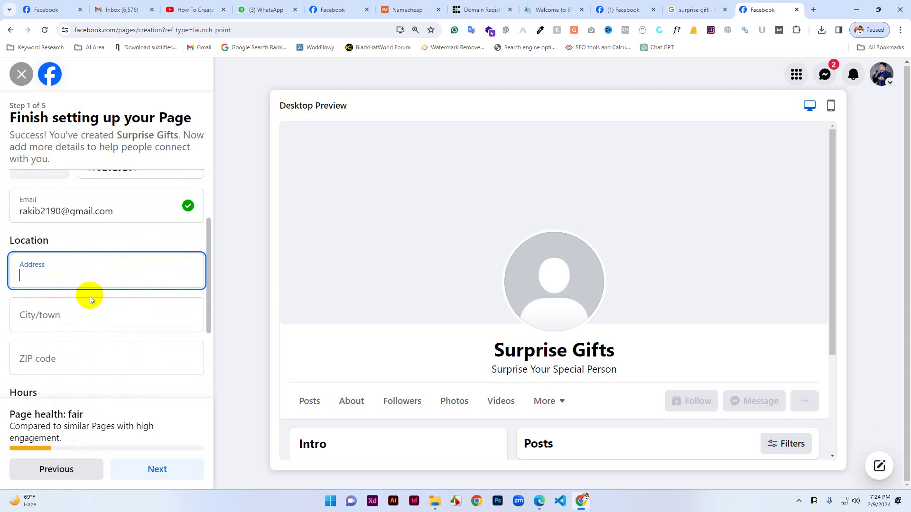
scroll(88, 295, down, 2)
scroll(37, 247, up, 1)
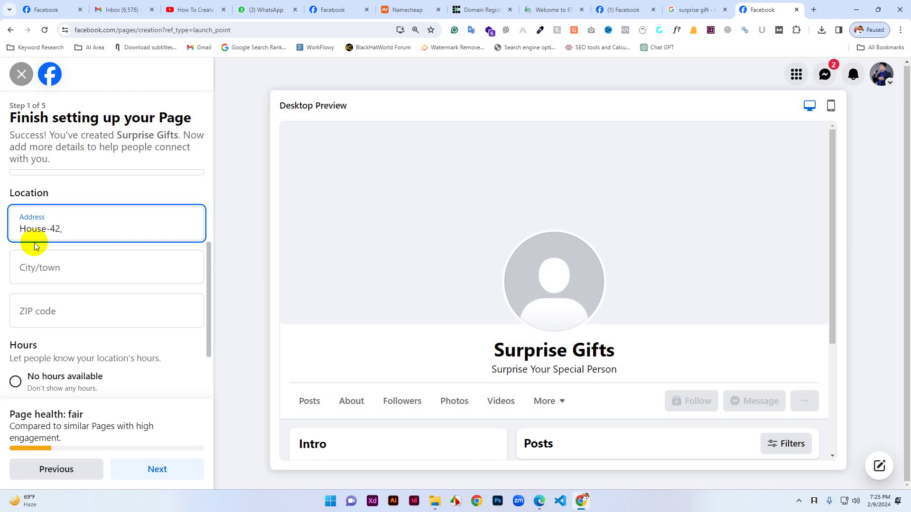
Set the city/town to Dhaka.
click(47, 269)
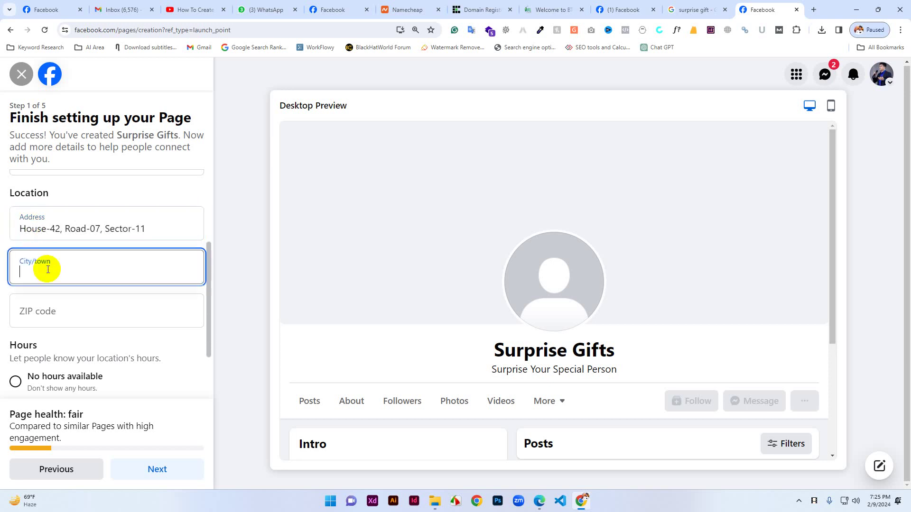
text(Uttara)
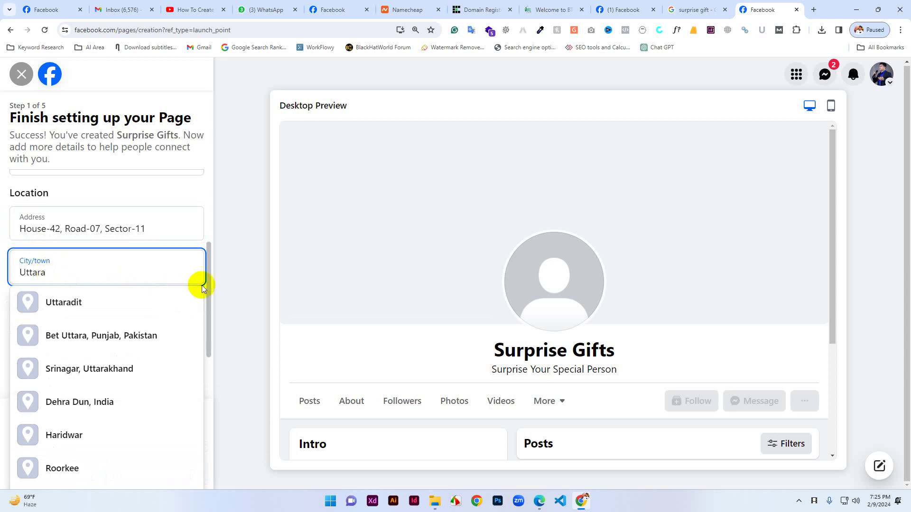
click(229, 301)
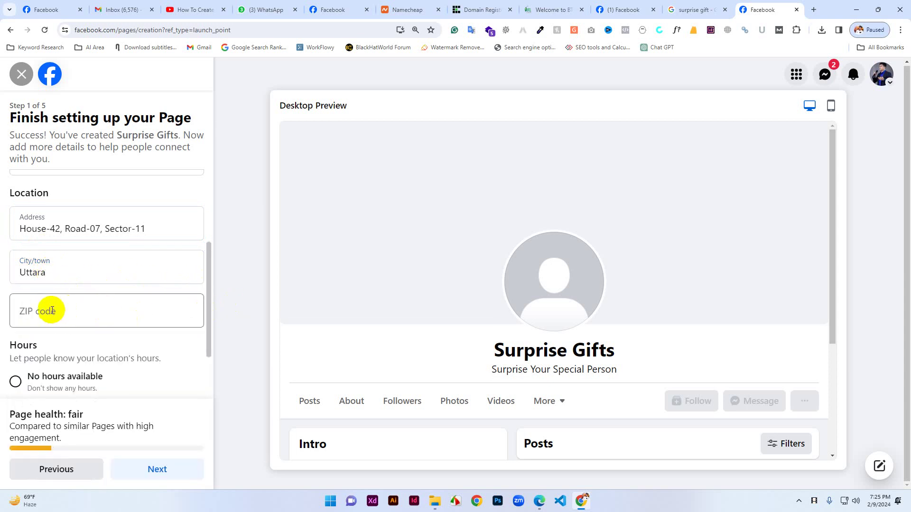
double_click(65, 275)
click(85, 271)
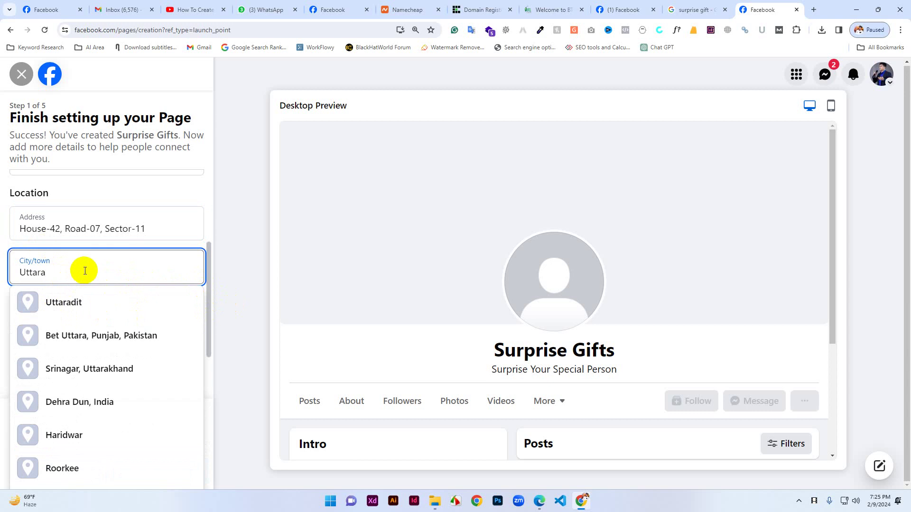
text(, Dhaka)
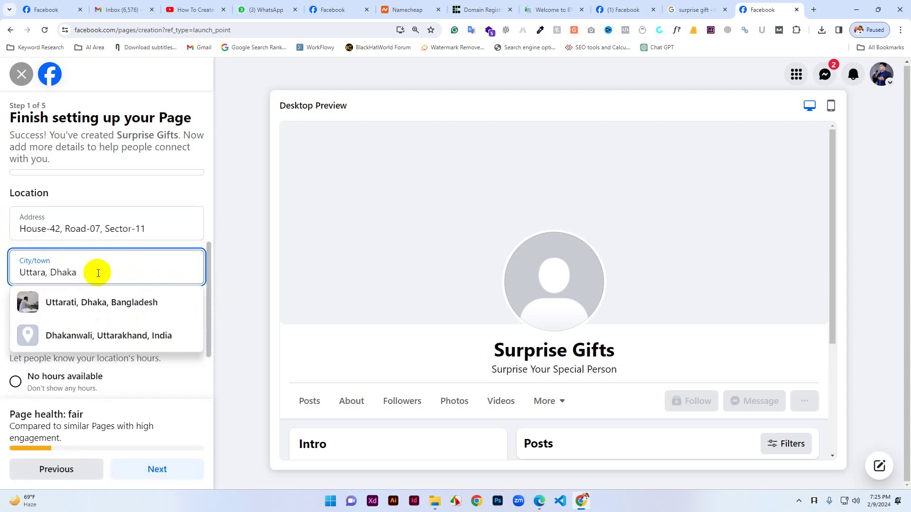
click(153, 226)
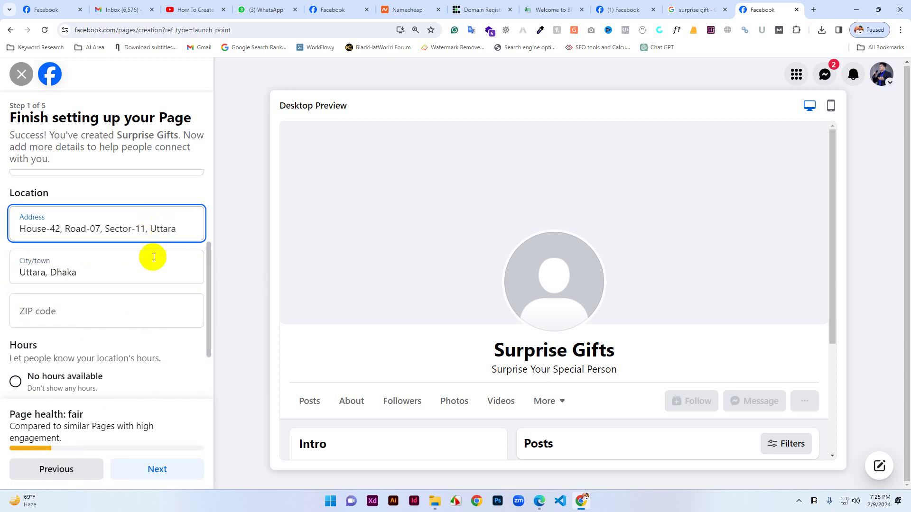
triple_click(92, 273)
text(Dhaka)
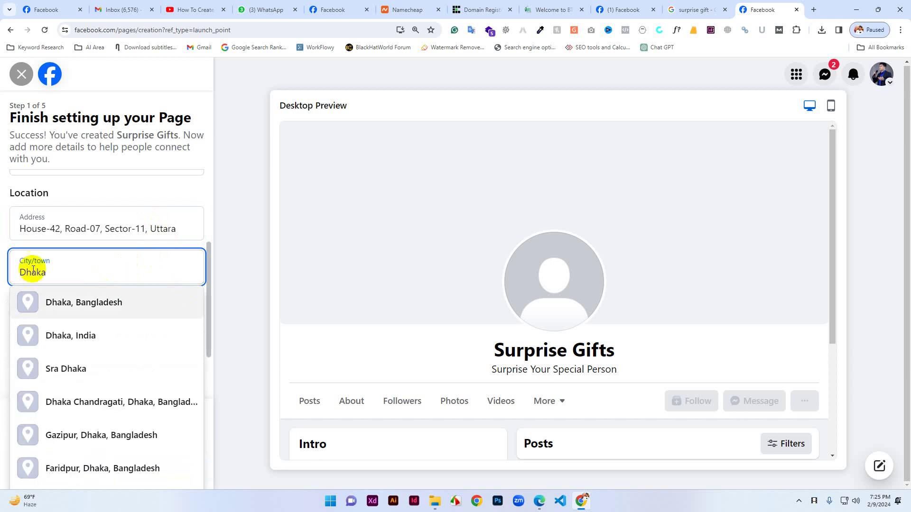
click(256, 316)
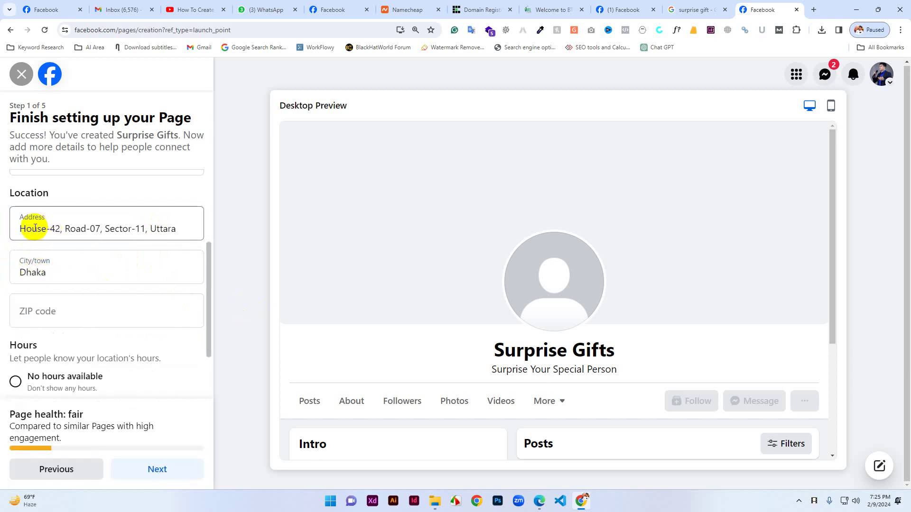
drag(22, 229, 198, 245)
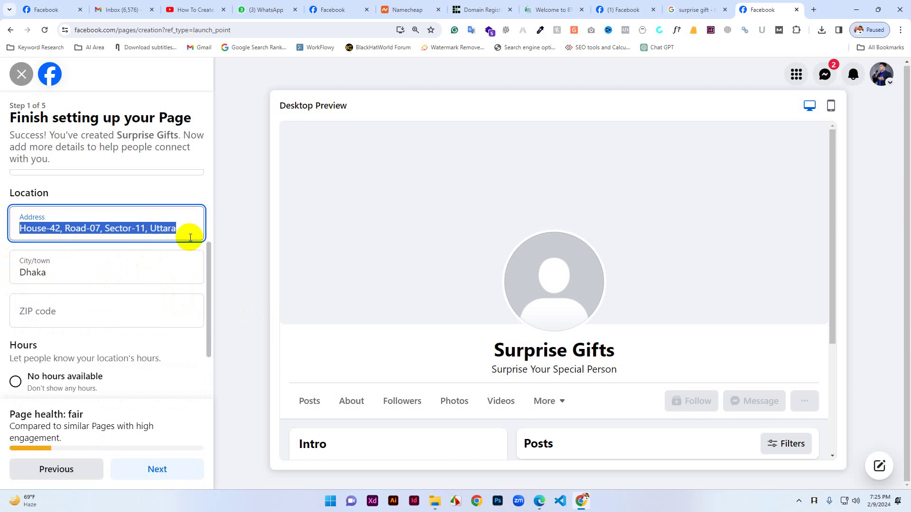
Fill in the ZIP code and set the Page hours to Always open.
click(55, 313)
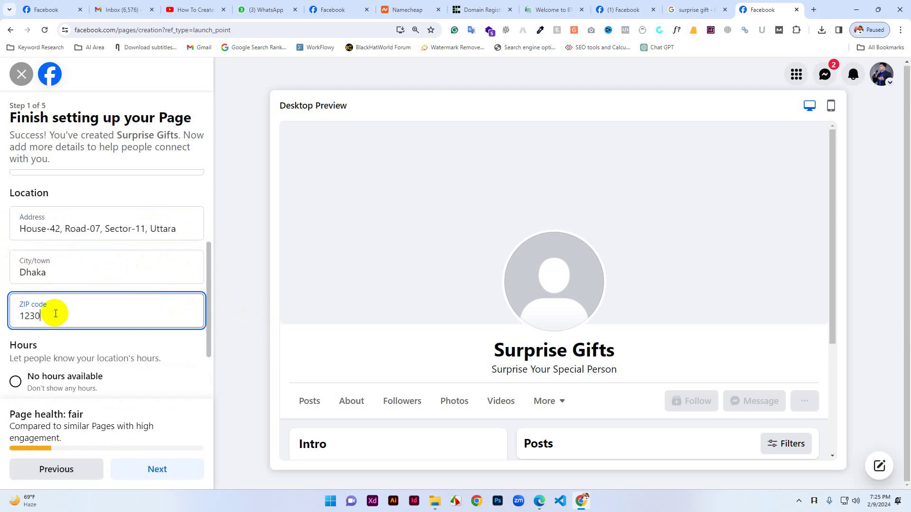
click(240, 362)
scroll(146, 365, down, 2)
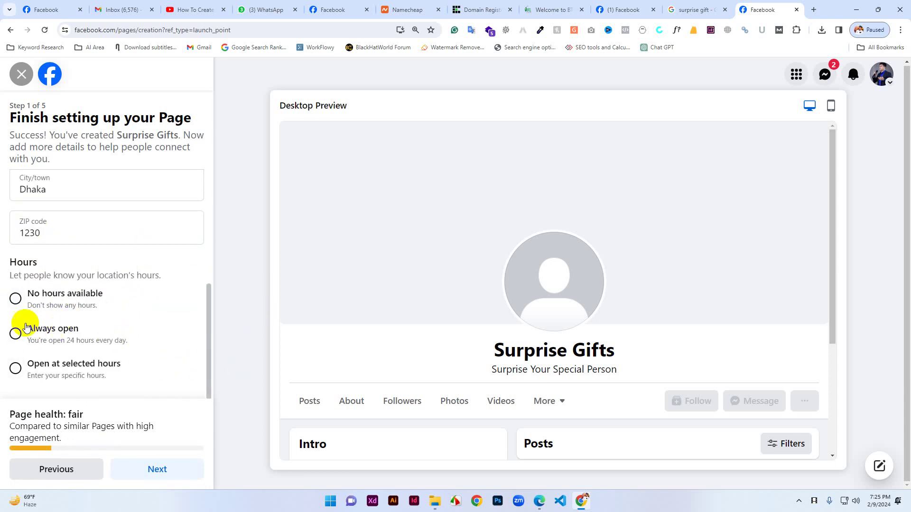
click(14, 333)
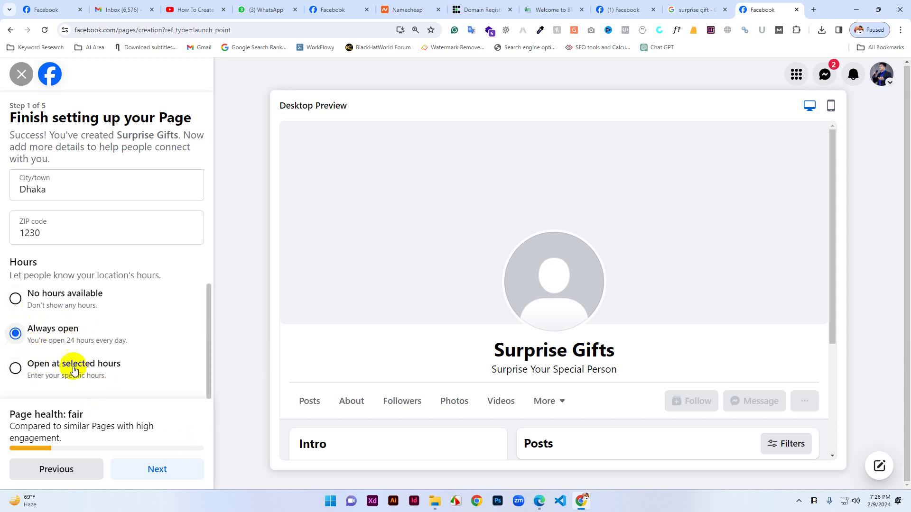
Continue to Step 2, declining Chrome's offer to save the address.
click(152, 468)
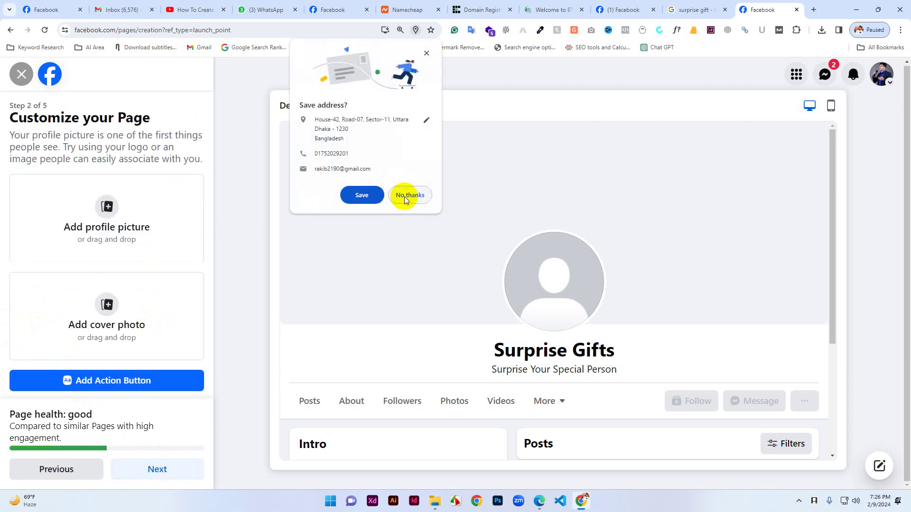
click(408, 196)
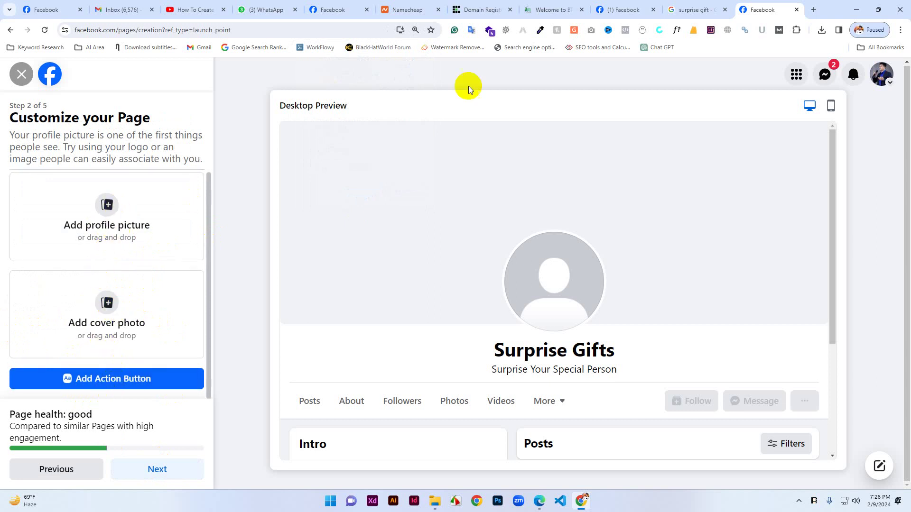
Open the Canva website in a new browser tab.
click(812, 10)
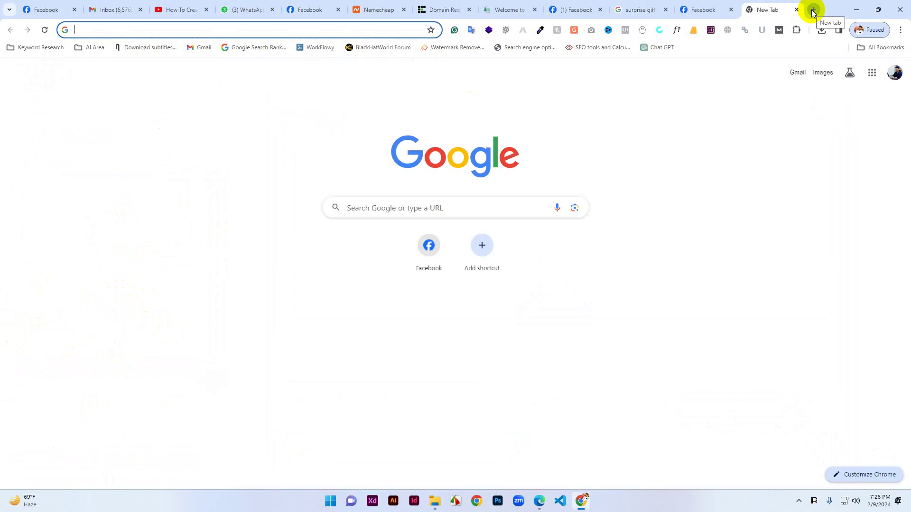
text(canva.com)
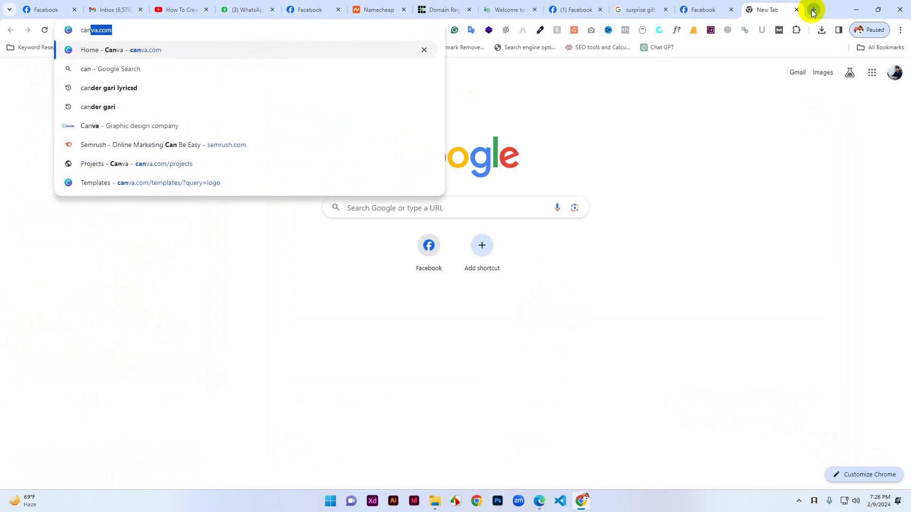
key(Return)
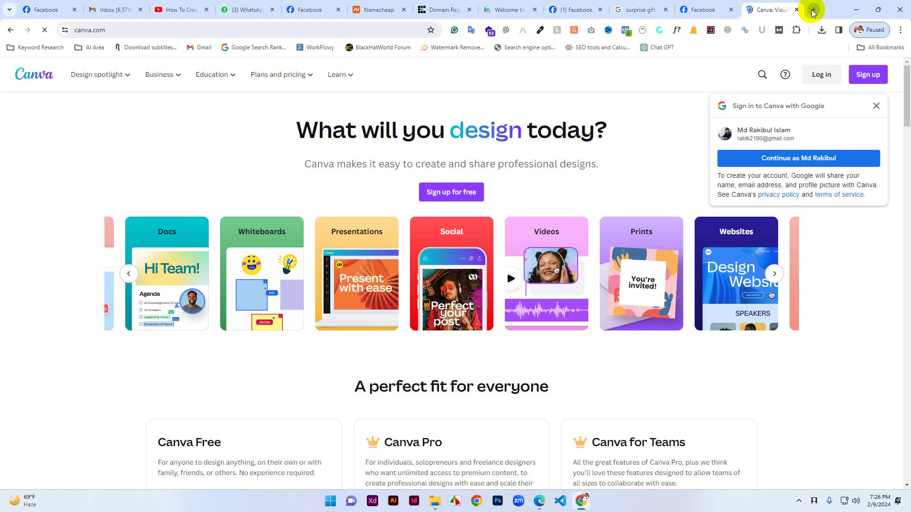
Dismiss the Jump back in and Google sign-in prompts and reopen Canva's Log in dialog.
click(875, 75)
click(649, 140)
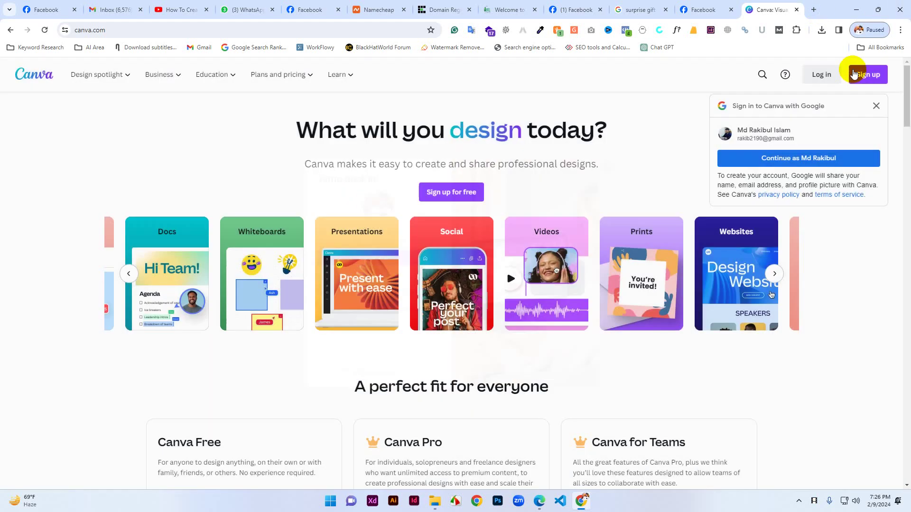
click(822, 75)
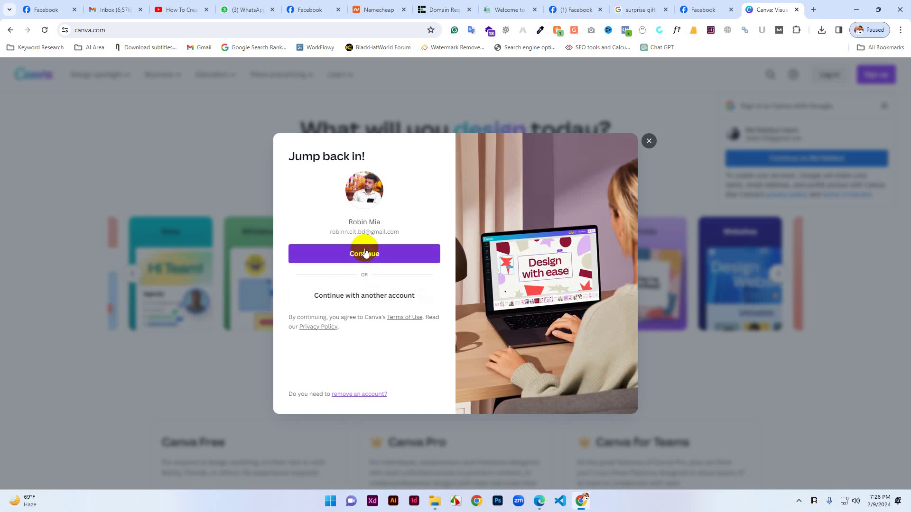
click(648, 141)
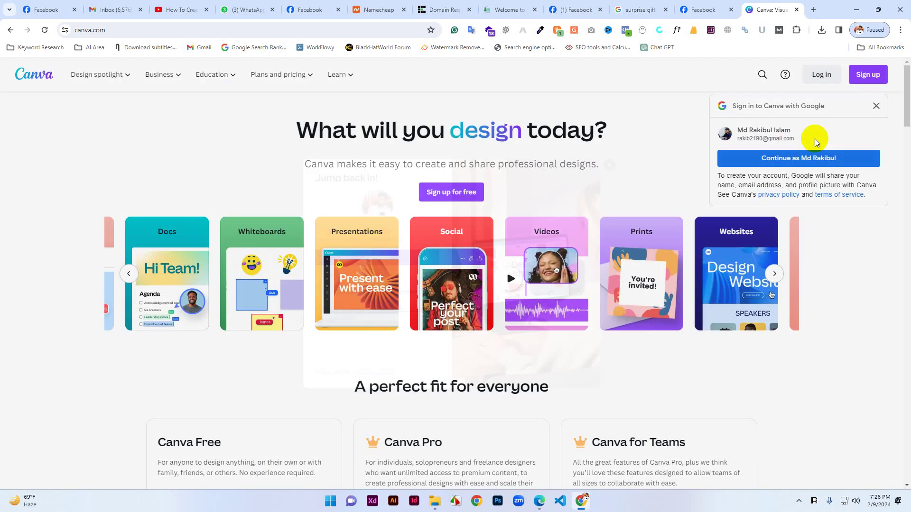
click(818, 78)
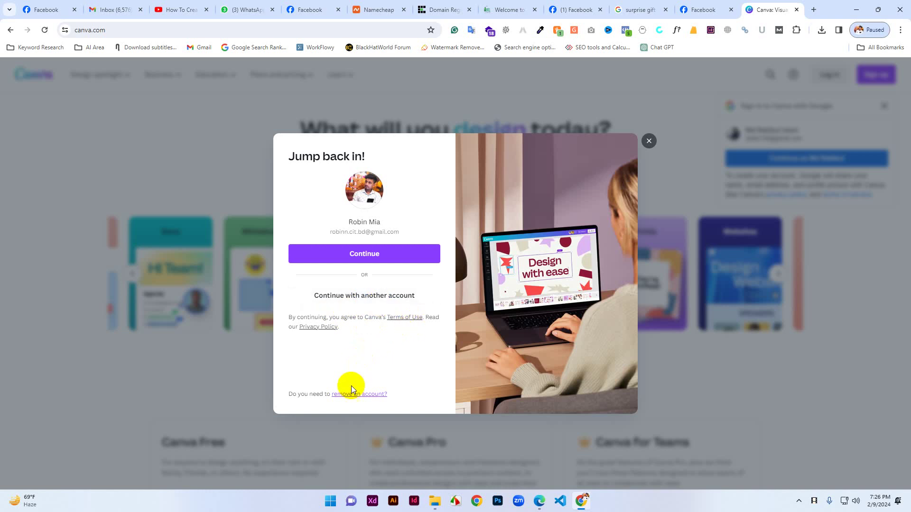
click(362, 256)
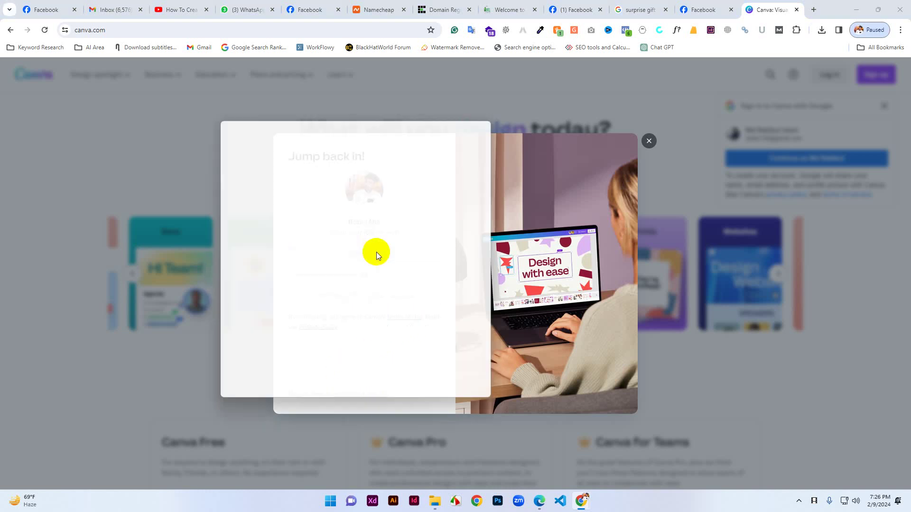
click(488, 122)
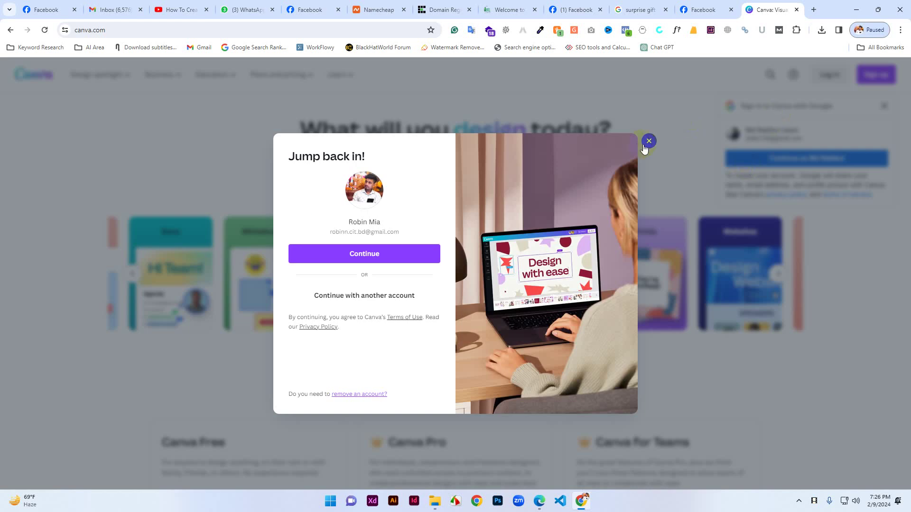
click(645, 144)
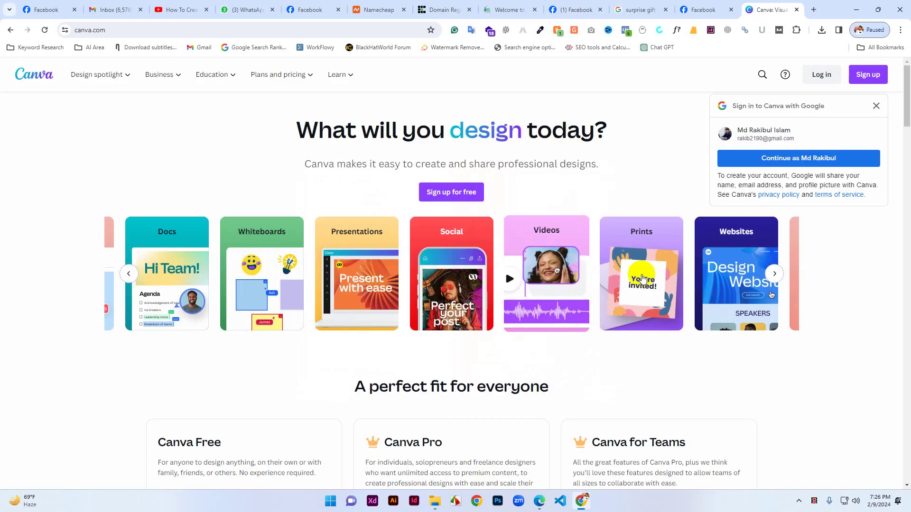
click(878, 107)
click(820, 77)
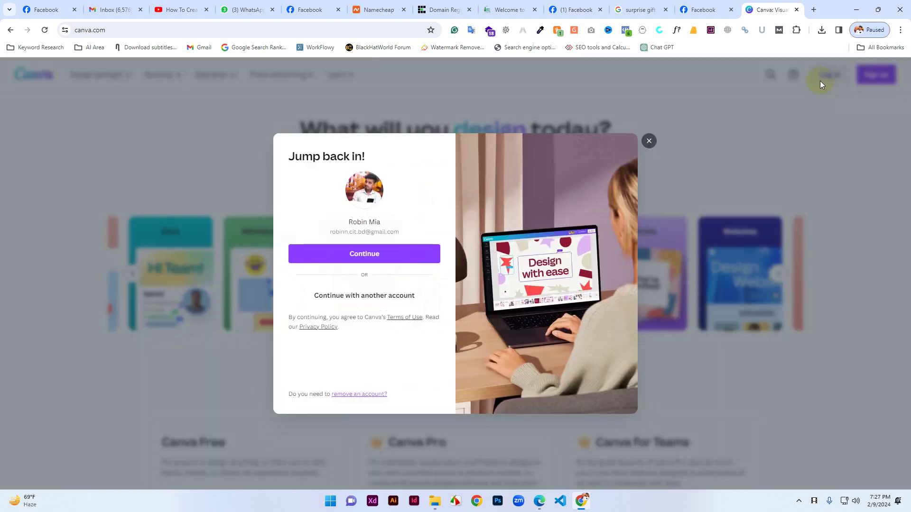
Choose another account and sign in with email, entering the account e-mail and password.
click(351, 299)
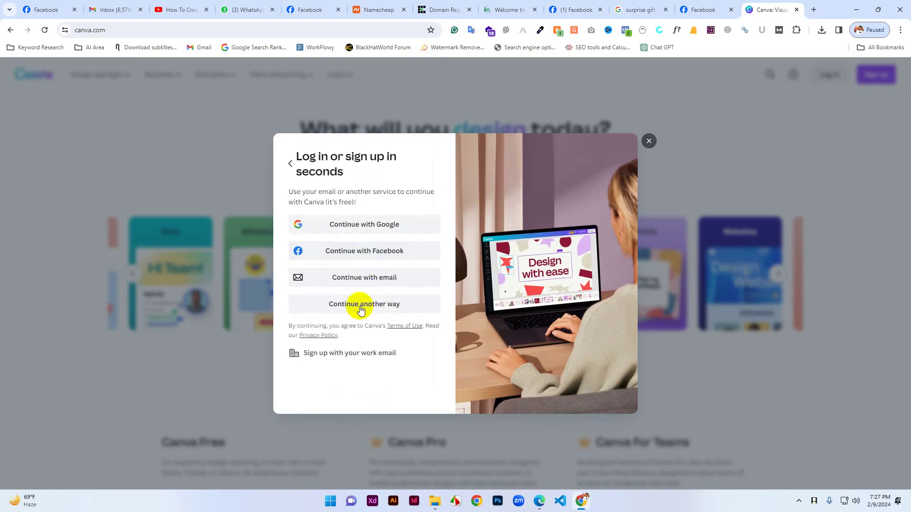
click(361, 308)
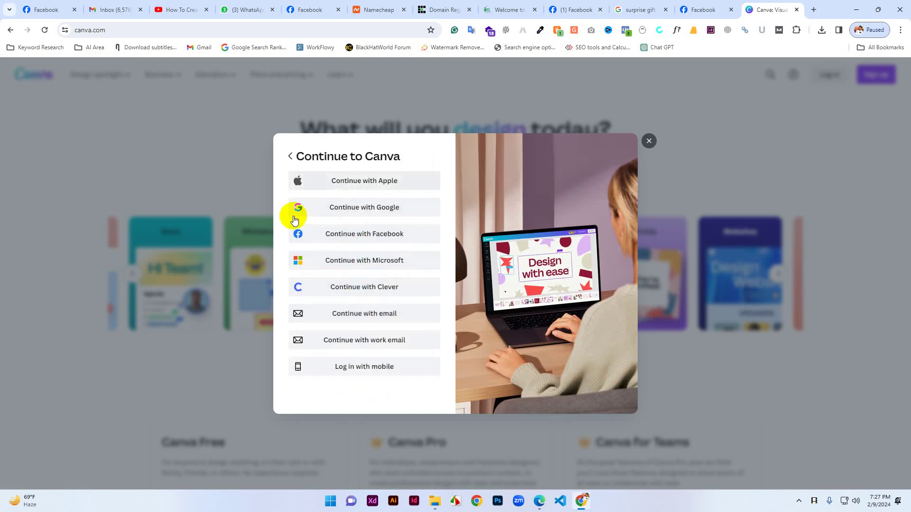
click(290, 156)
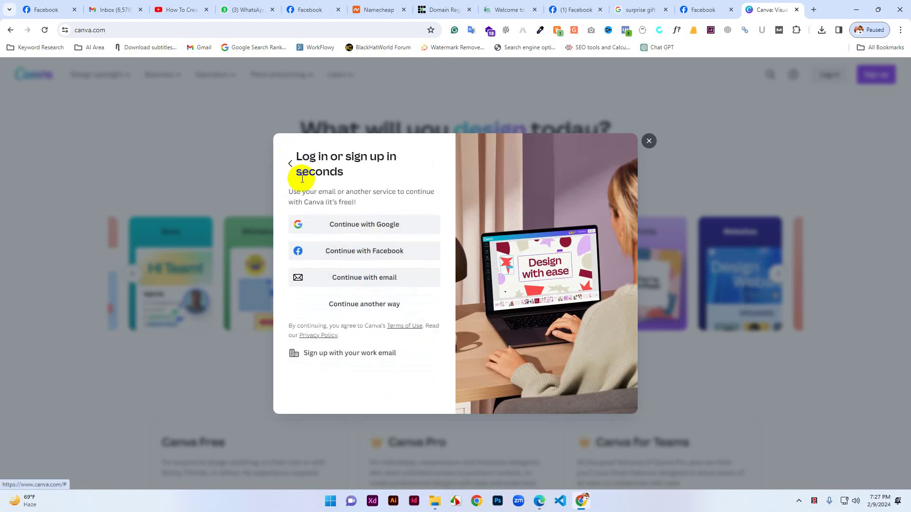
click(349, 279)
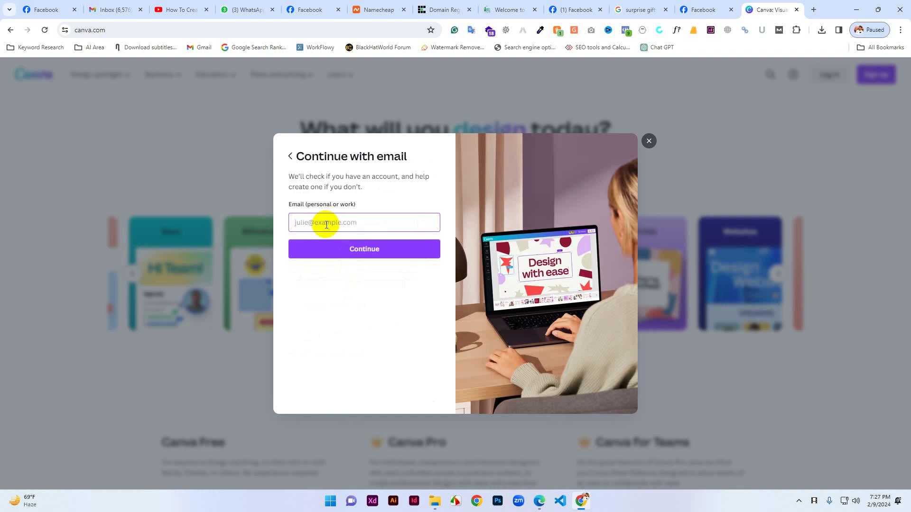
click(355, 249)
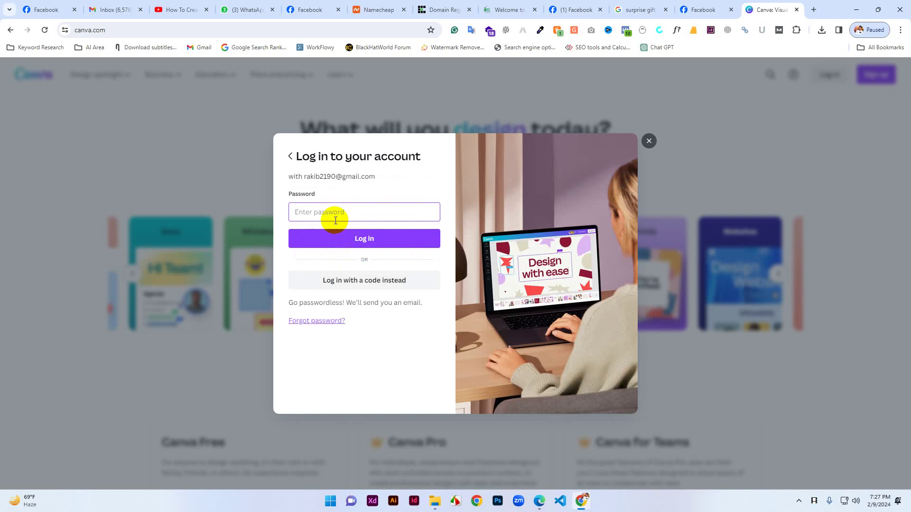
text(•••)
click(363, 237)
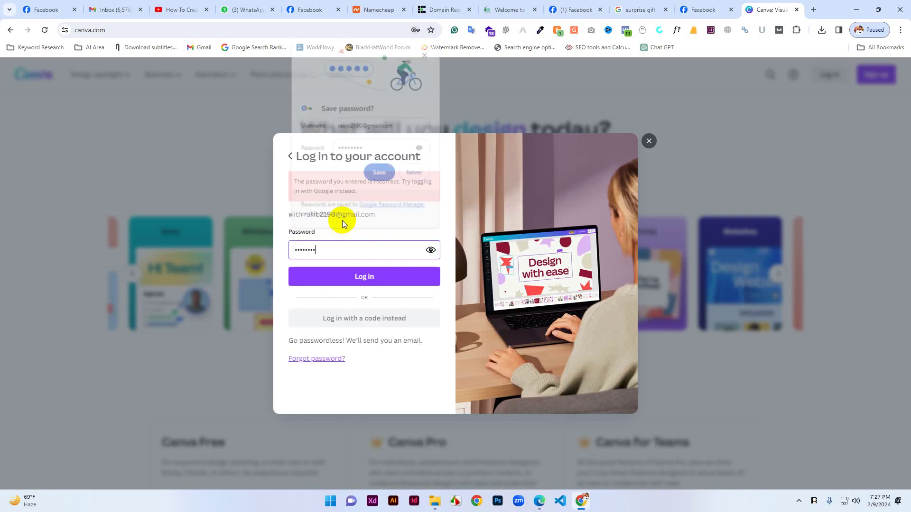
click(421, 175)
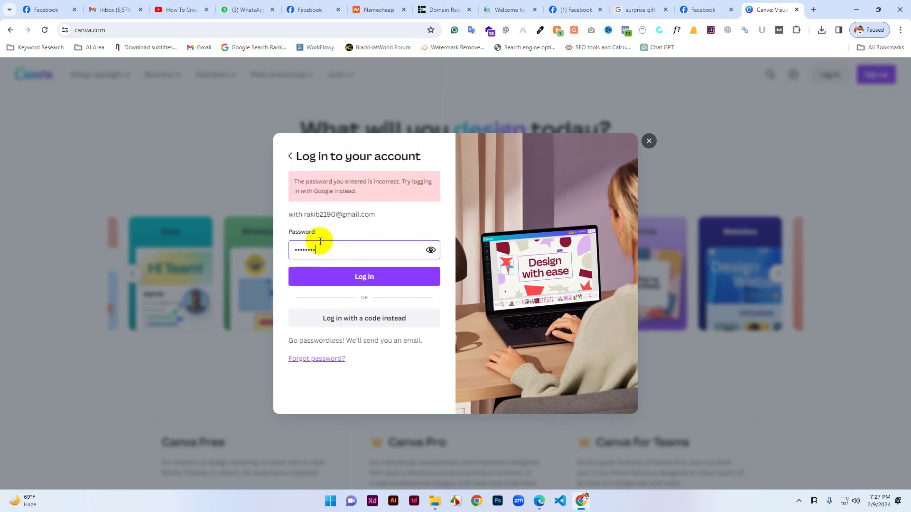
Correct the mistyped password, log in, and decline saving the password.
drag(321, 248, 285, 256)
text(a)
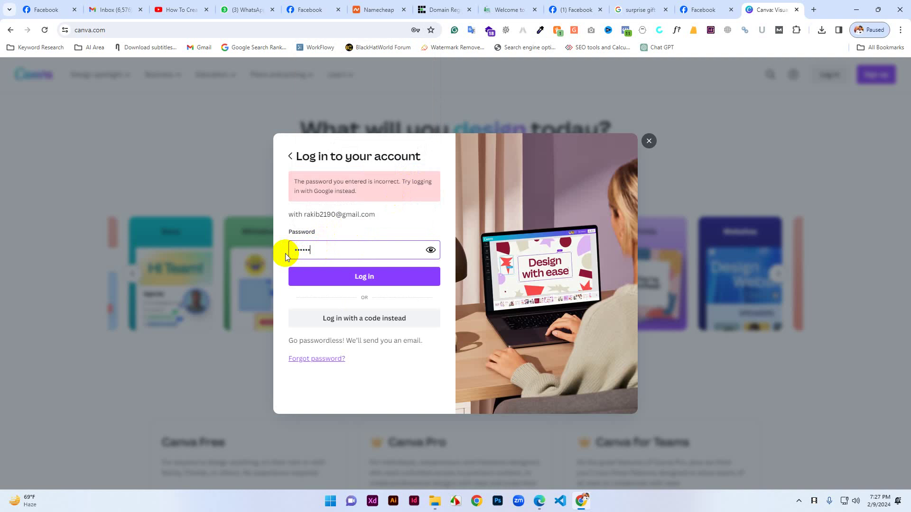
text(•••••)
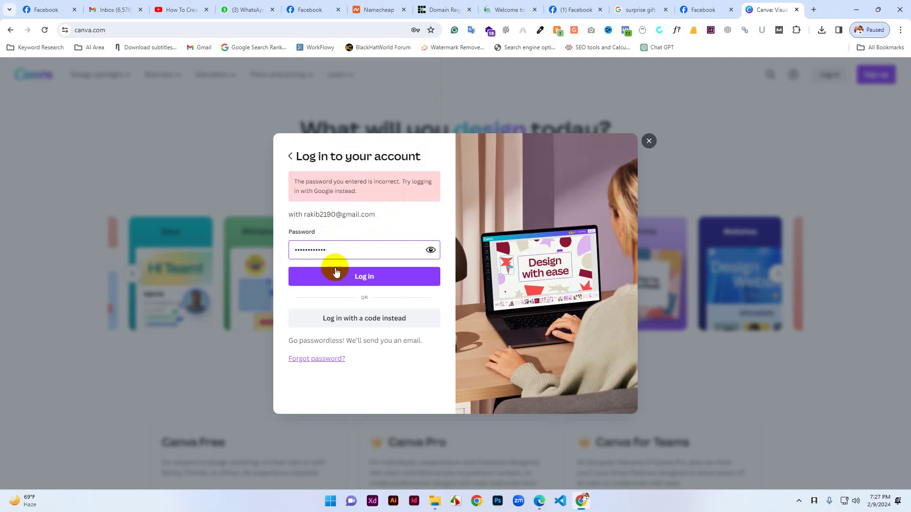
click(346, 274)
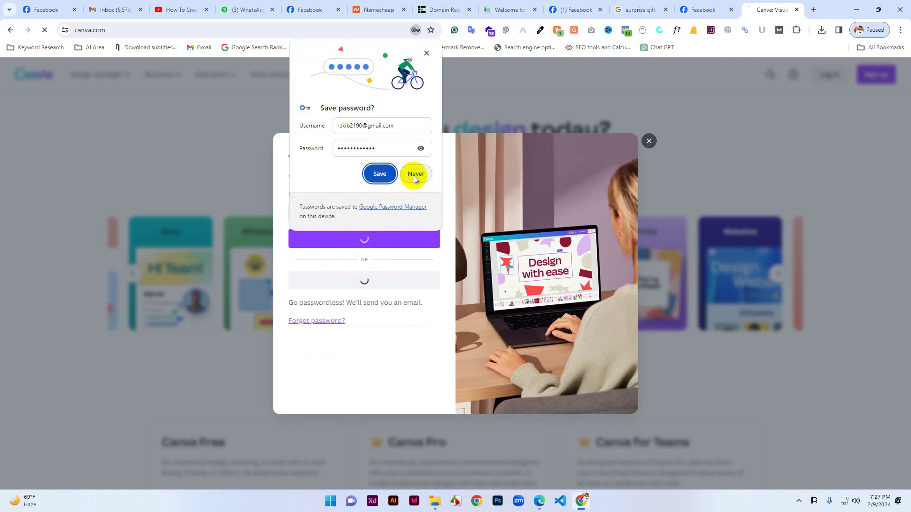
click(416, 174)
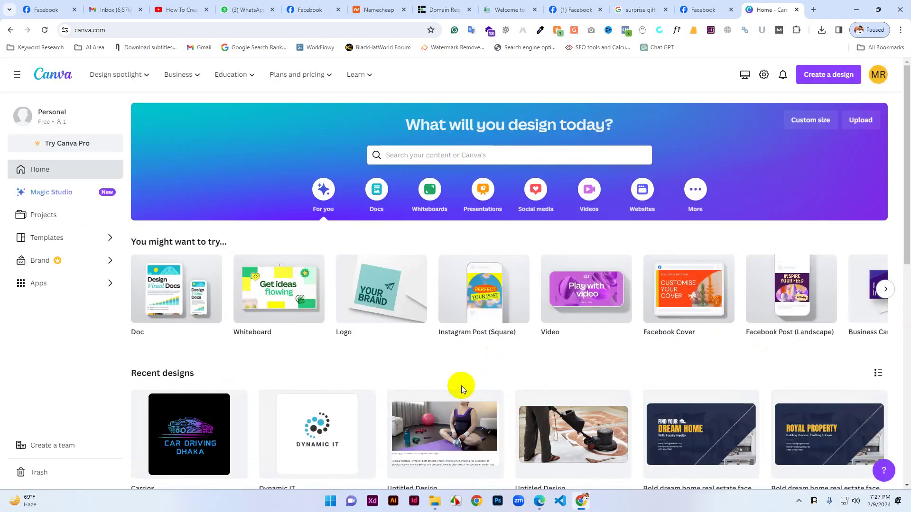
Open the Carrios logo design in a new editor tab.
click(159, 455)
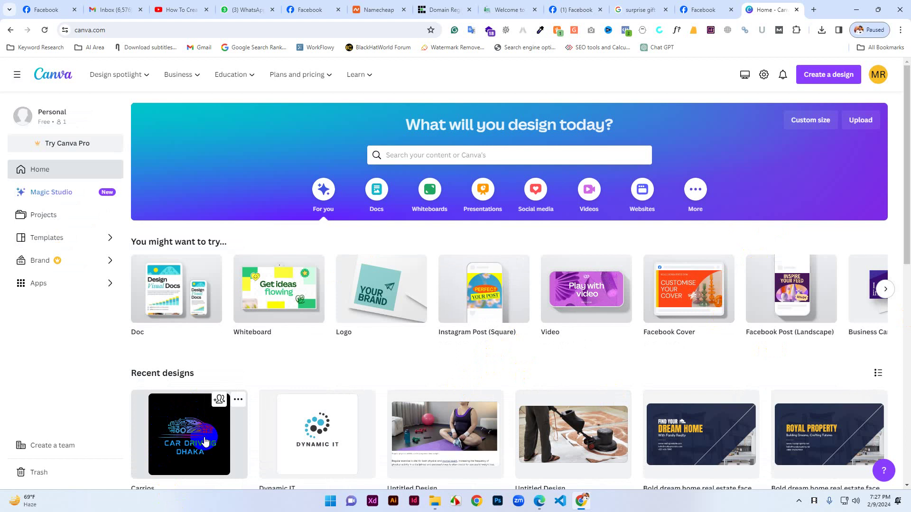
click(774, 6)
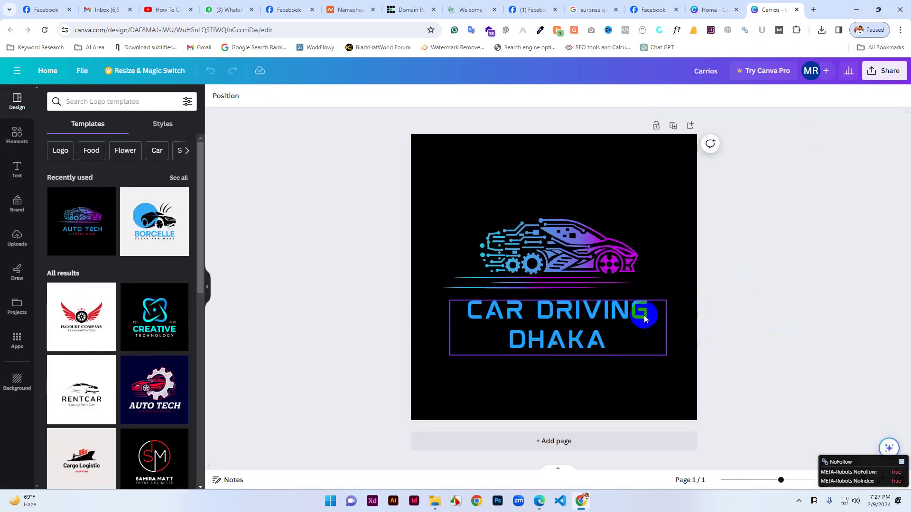
click(710, 9)
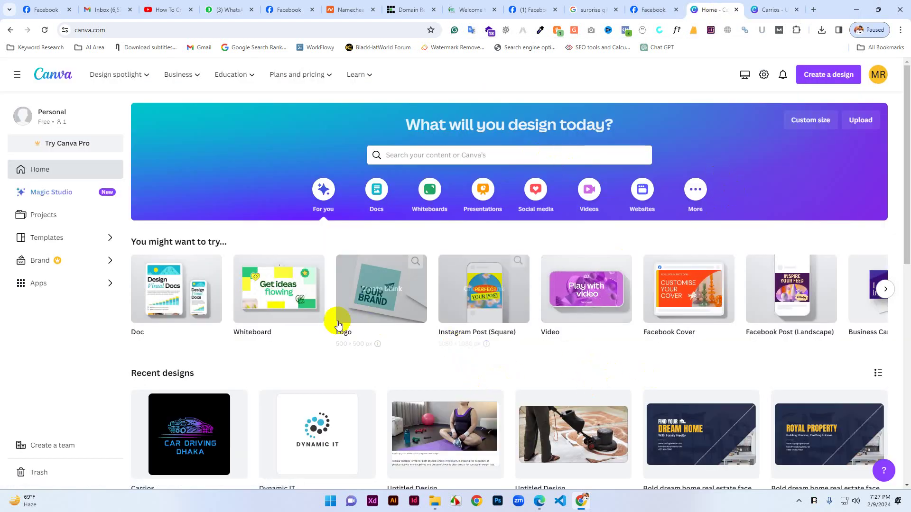
Back on the Canva home page, create a blank Logo design.
mouse_move(363, 311)
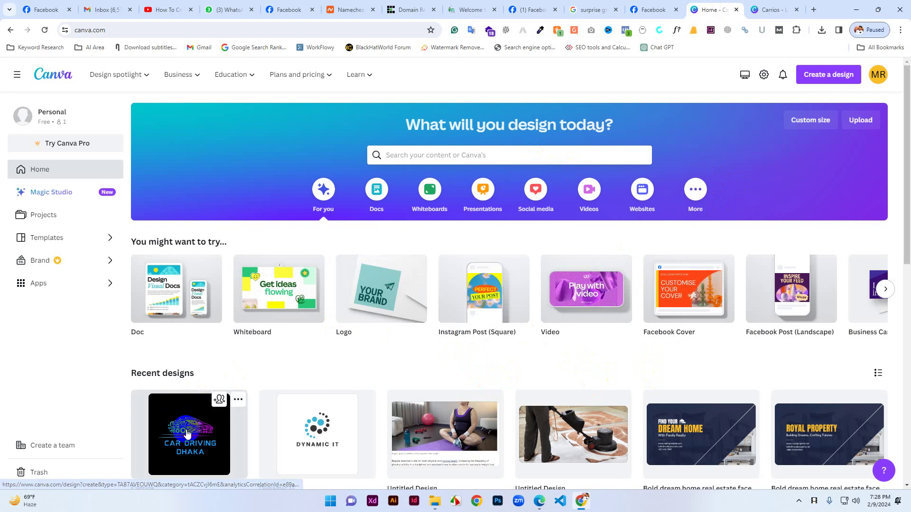
click(769, 10)
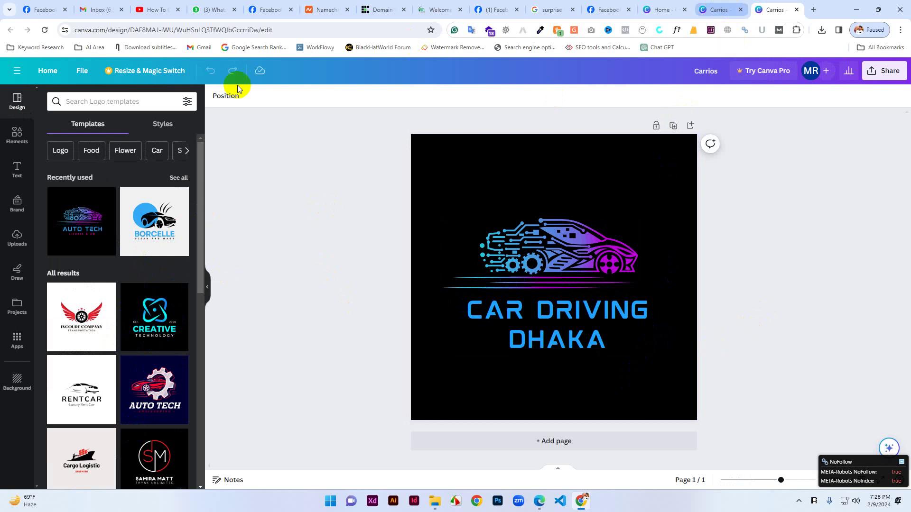
click(706, 9)
click(662, 7)
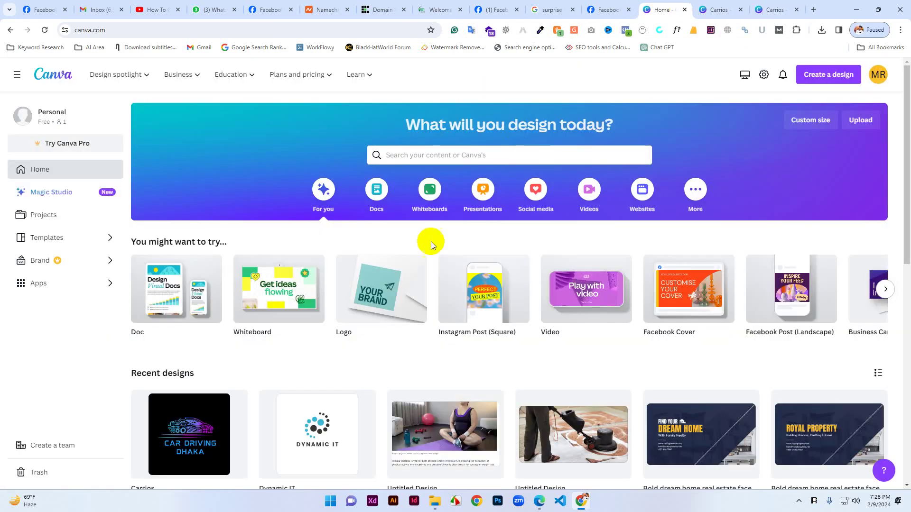
scroll(507, 448, down, 3)
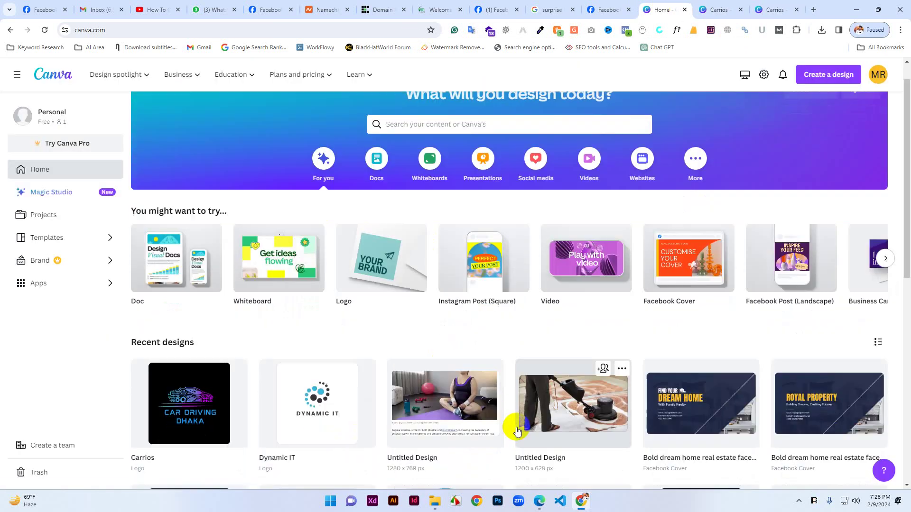
click(366, 198)
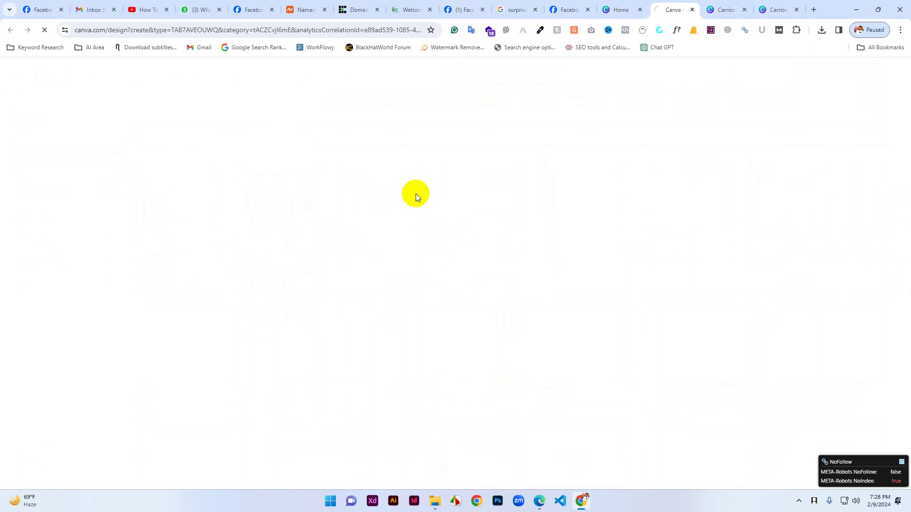
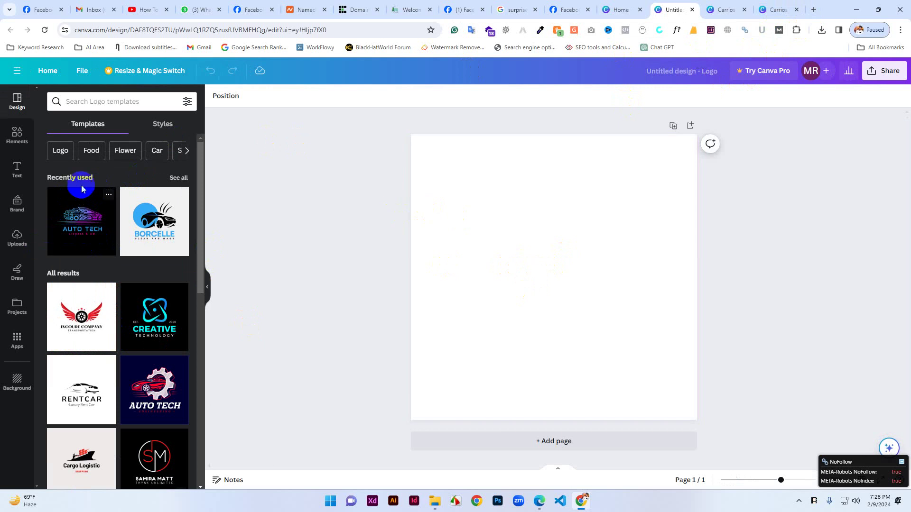
Browse the logo templates and preview the gear bulb logo template, dismissing its upgrade prompt.
click(124, 96)
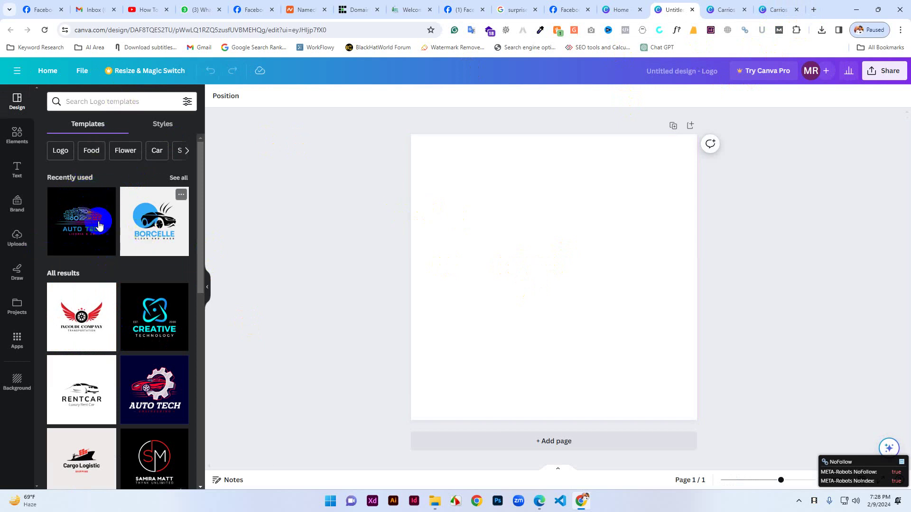
scroll(147, 398, down, 3)
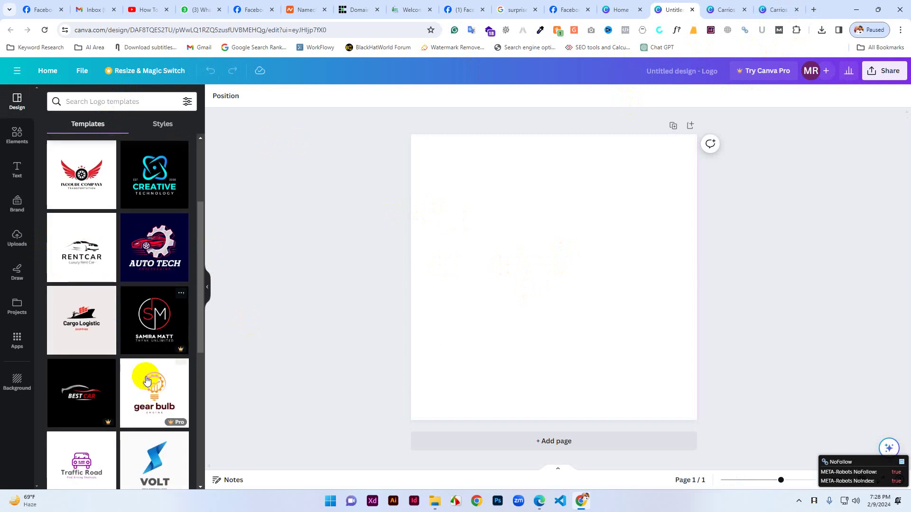
click(161, 408)
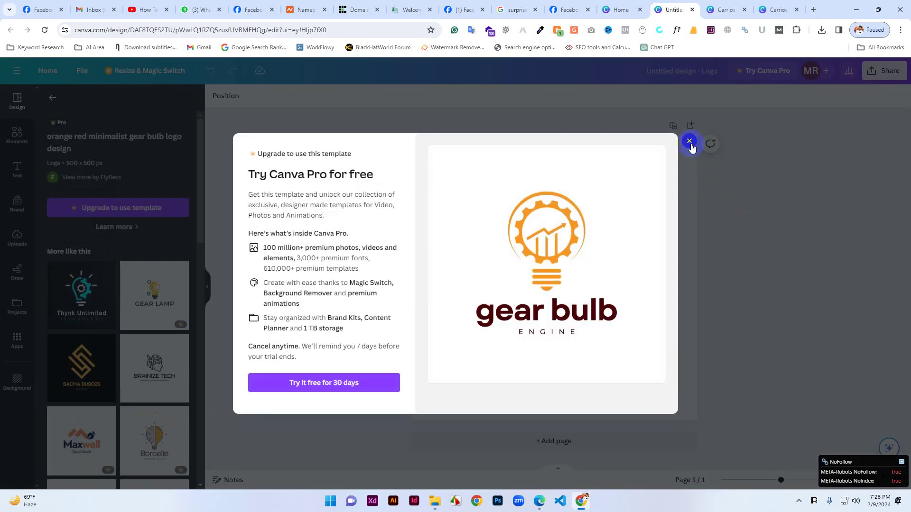
click(690, 143)
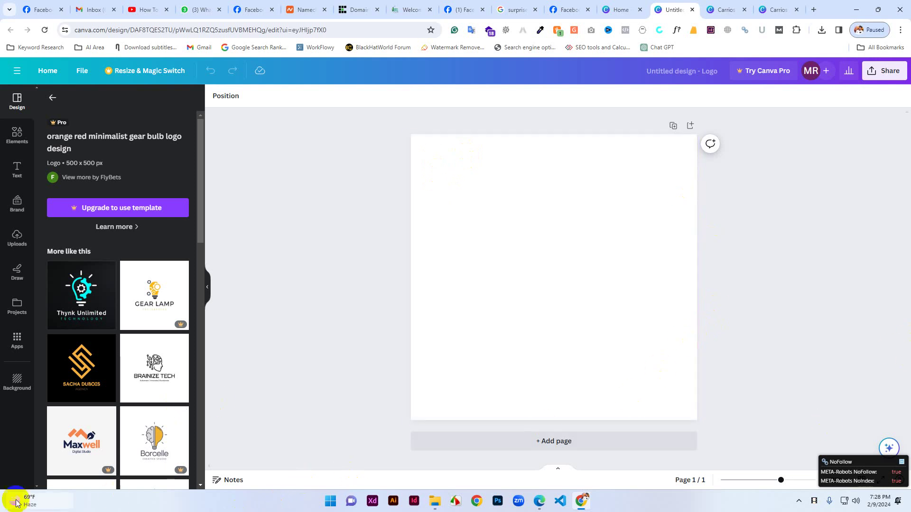
Preview the Borcelle creative idea logo template, dismiss the upgrade prompt, and open a new browser tab.
click(169, 441)
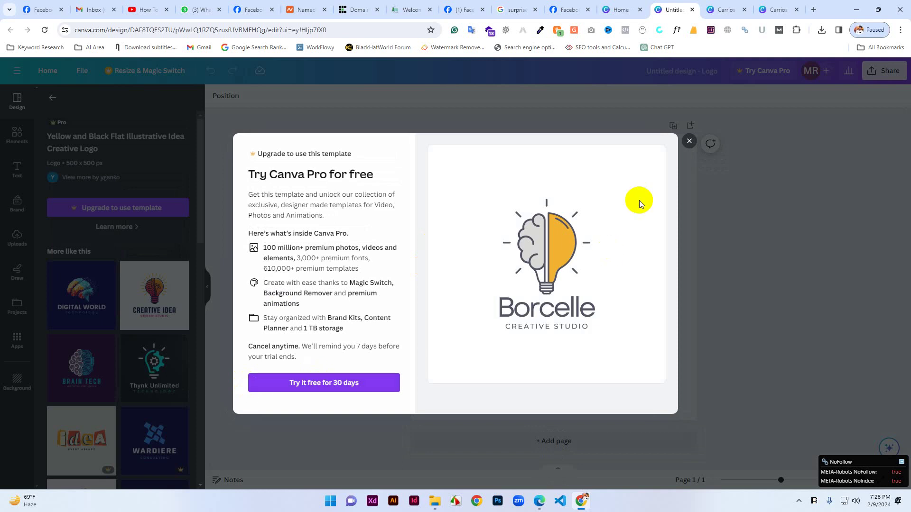
click(692, 145)
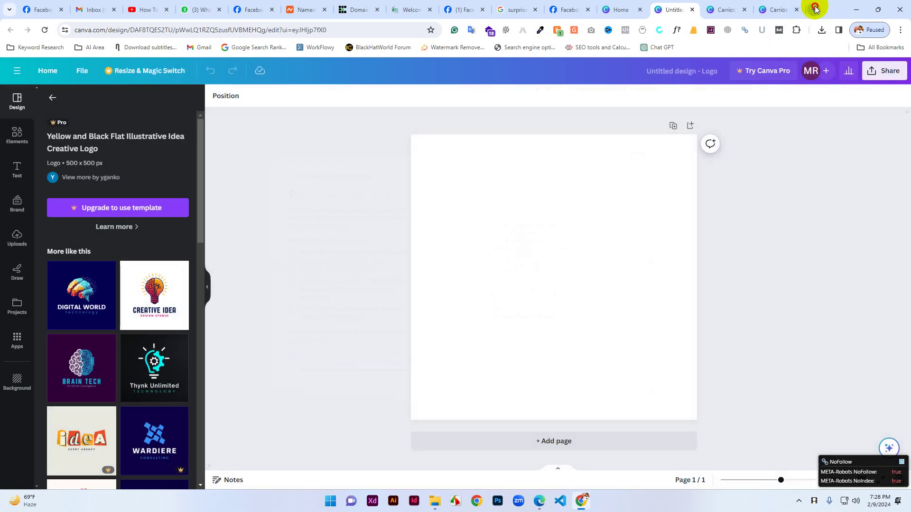
click(814, 10)
Search Google images for 'gift box', filtered to clipart.
text(gift)
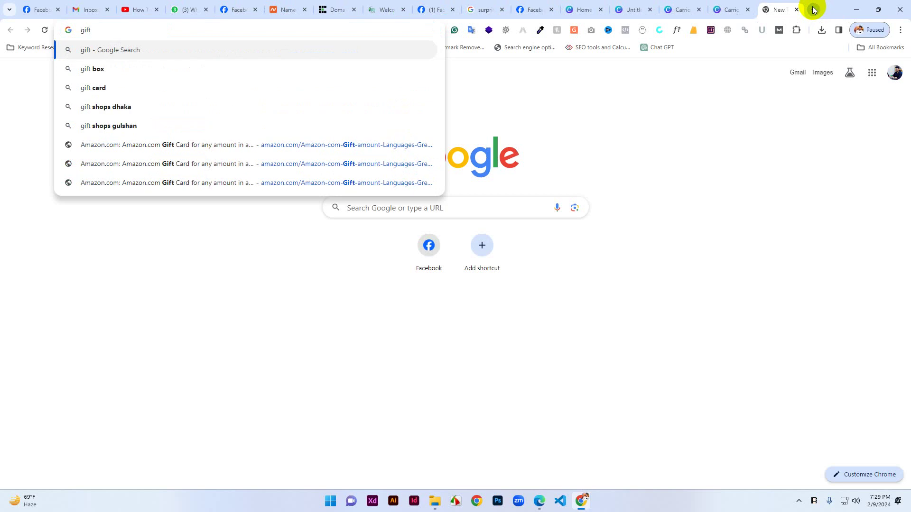
click(118, 75)
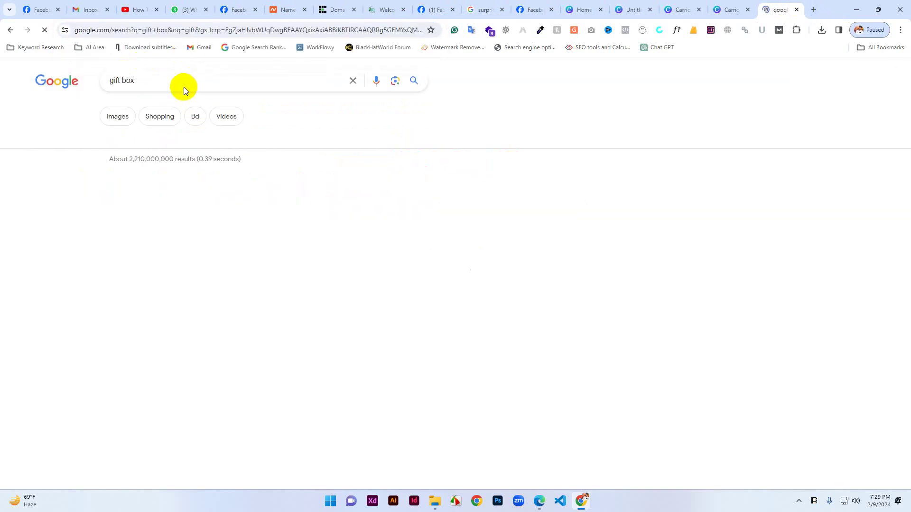
click(178, 84)
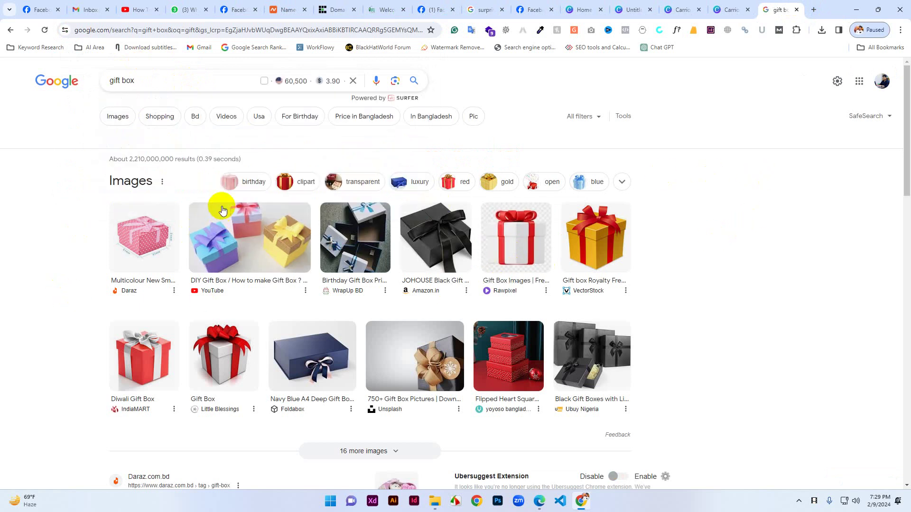
click(304, 184)
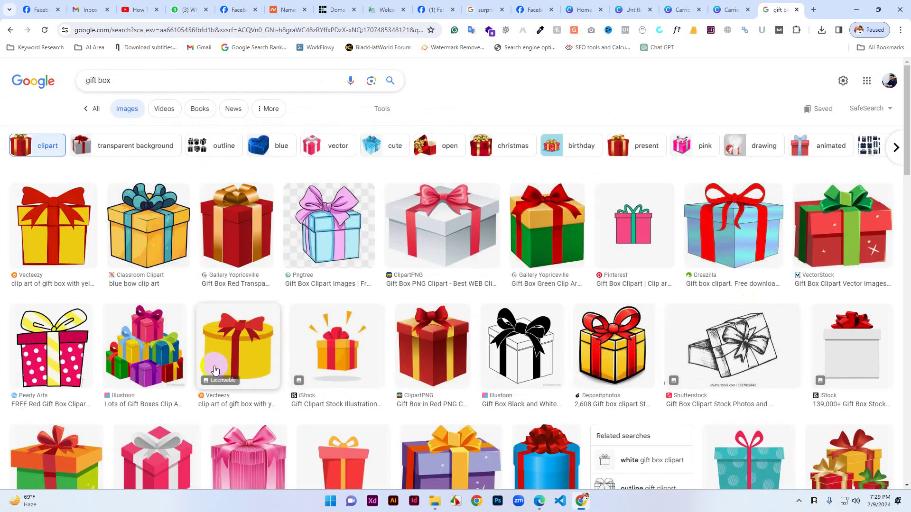
Browse the clipart results and open the Dreamstime opened gift box image in a background tab.
scroll(209, 412, down, 2)
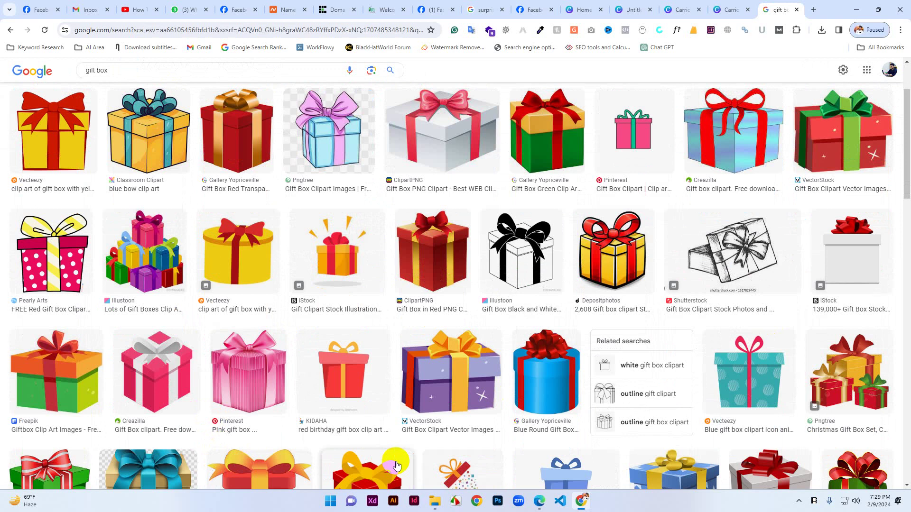
scroll(397, 465, down, 2)
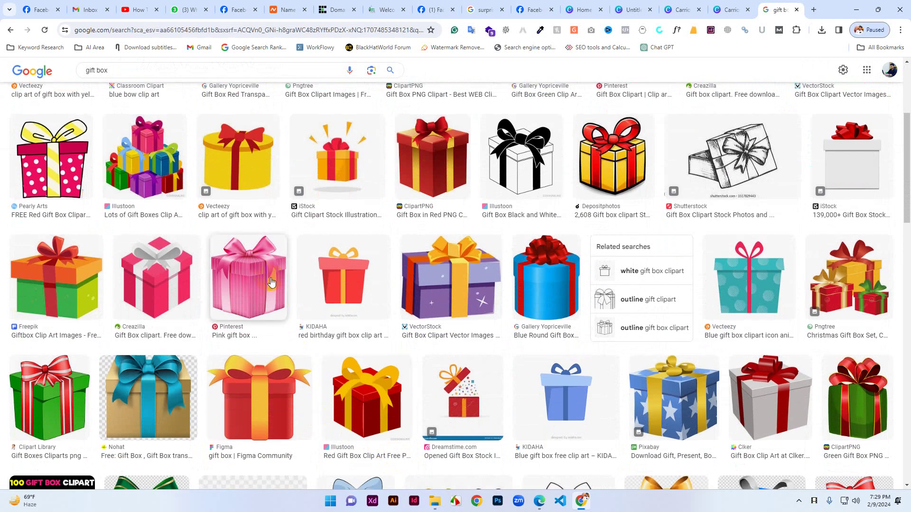
scroll(268, 281, up, 3)
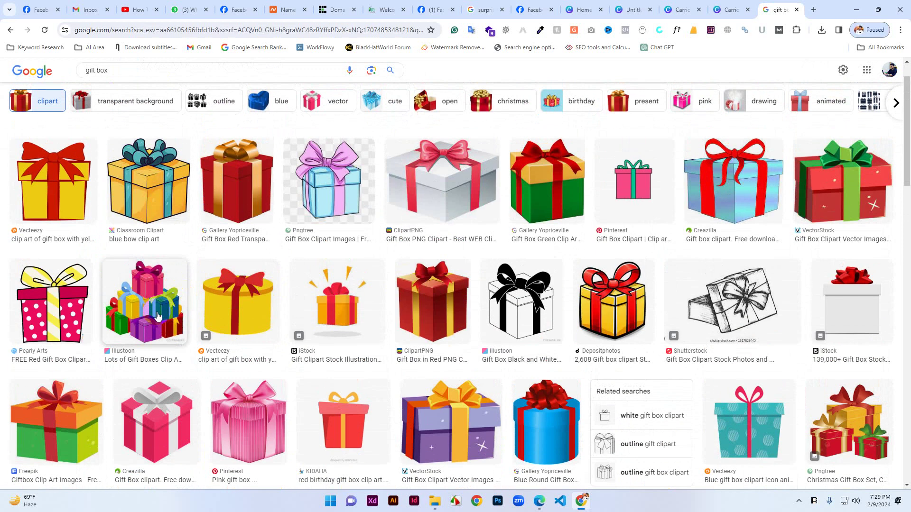
scroll(159, 316, up, 1)
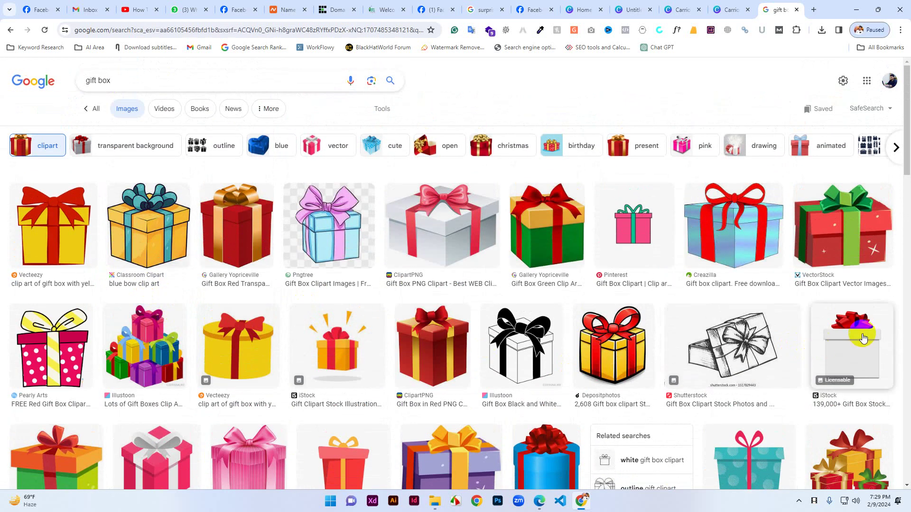
scroll(863, 337, down, 3)
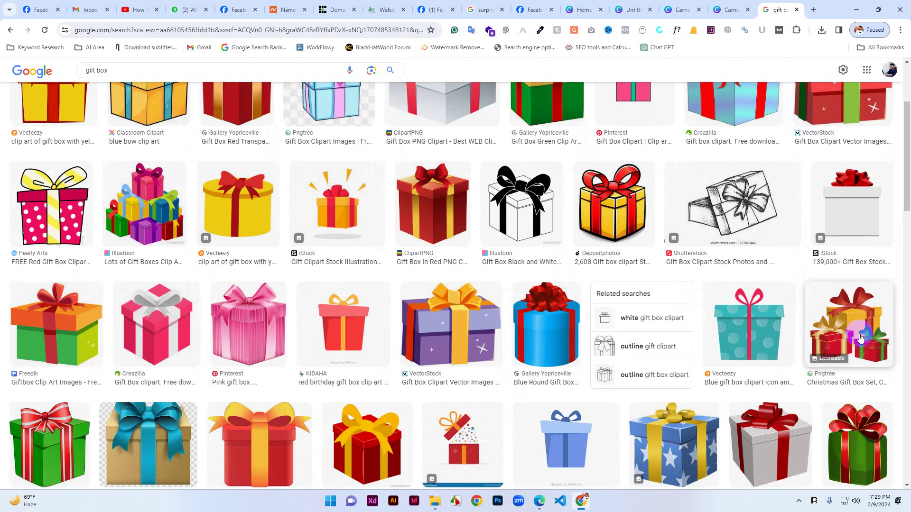
scroll(454, 332, down, 3)
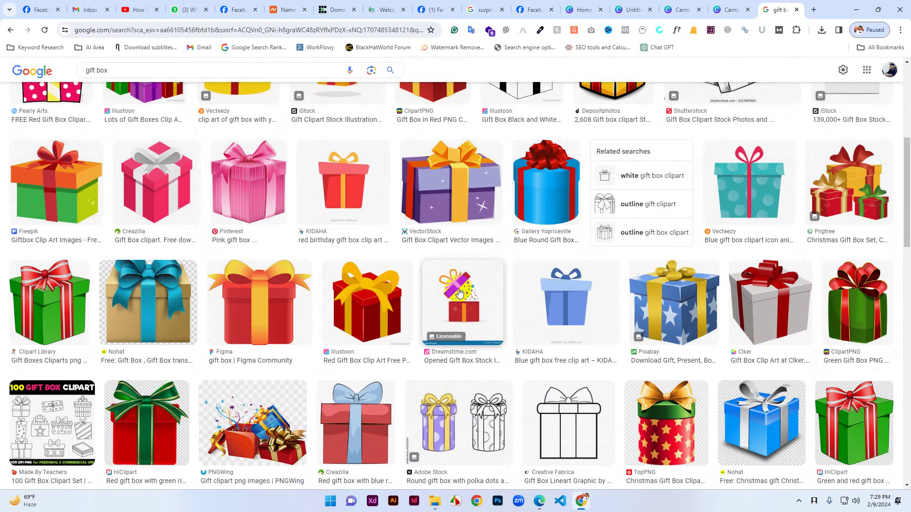
middle_click(459, 292)
scroll(151, 119, up, 4)
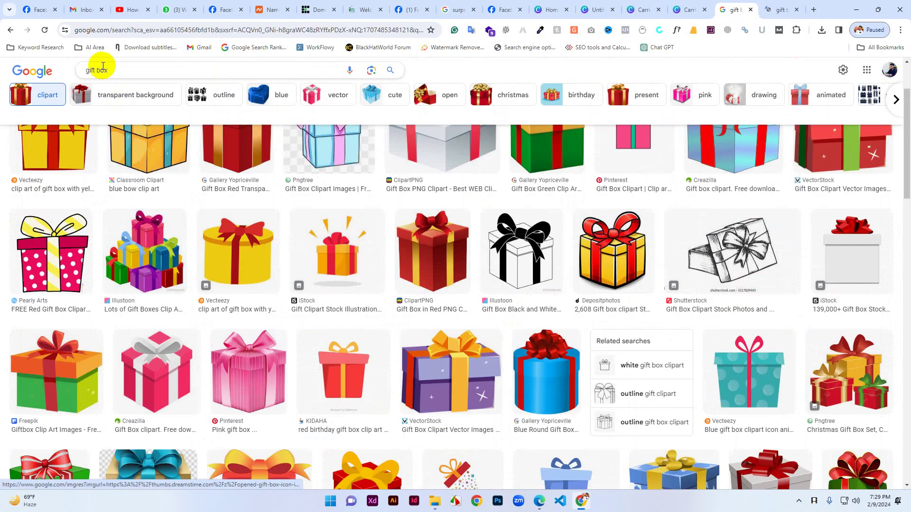
Filter to pink gift box clipart, open the Illustoon image, and compare it with the Dreamstime one.
click(688, 98)
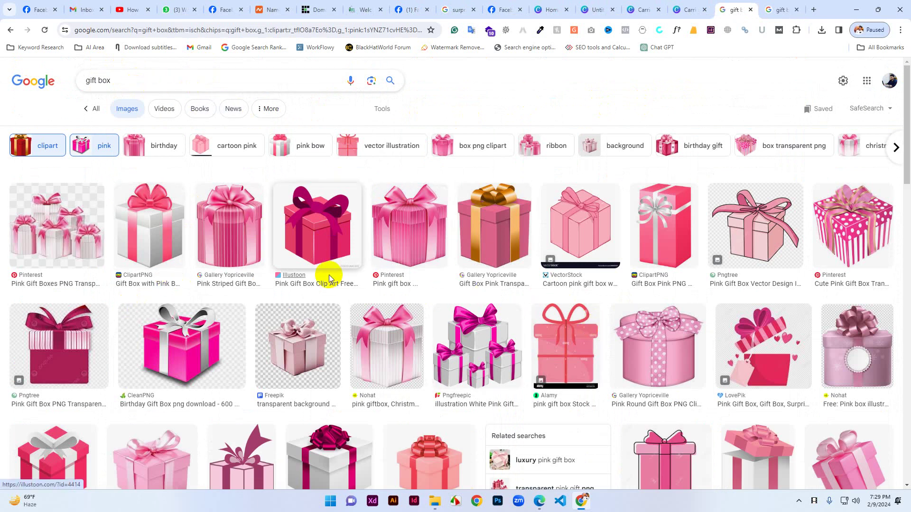
middle_click(322, 235)
scroll(626, 346, down, 4)
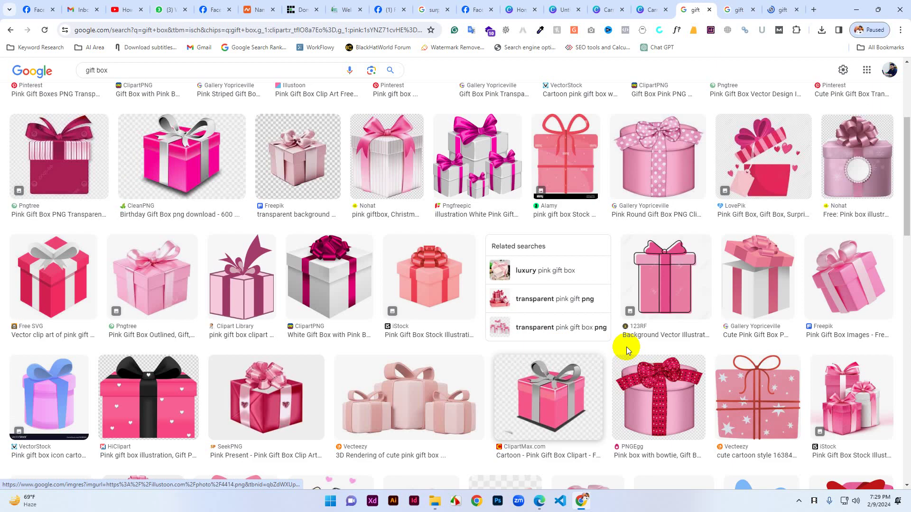
scroll(654, 360, down, 3)
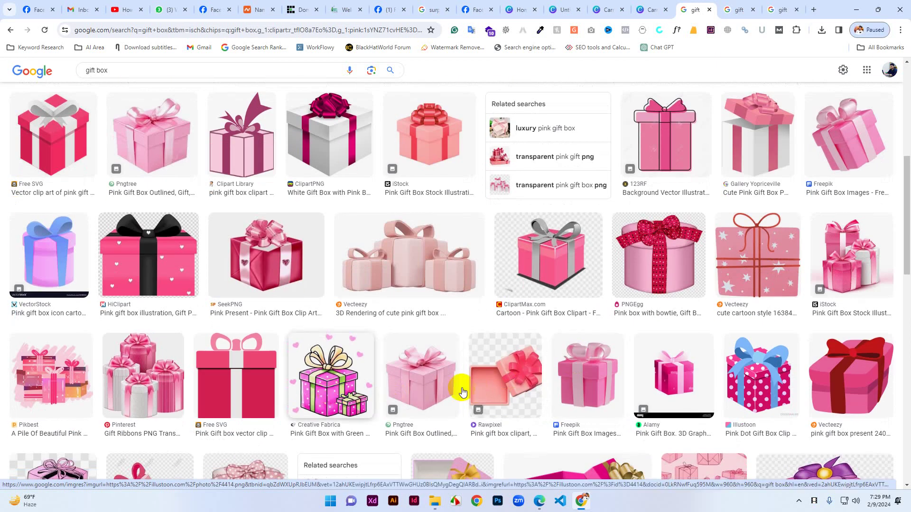
click(731, 9)
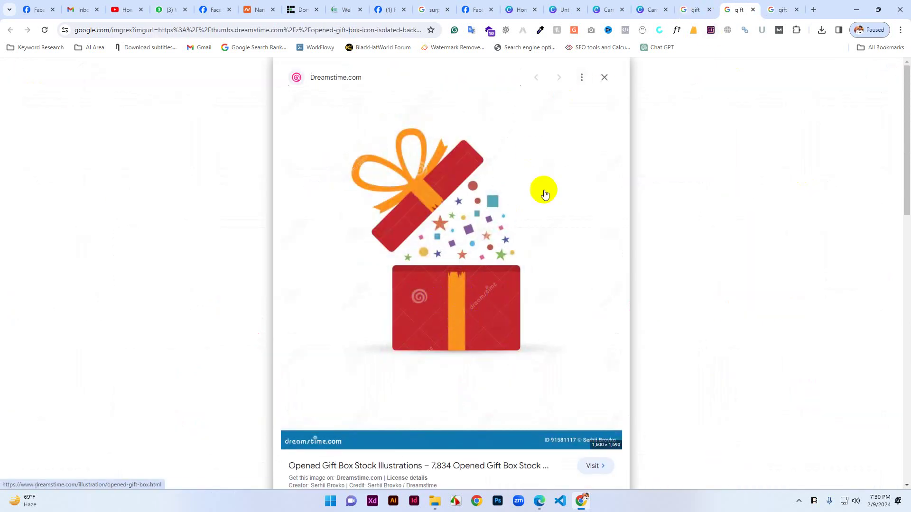
click(780, 5)
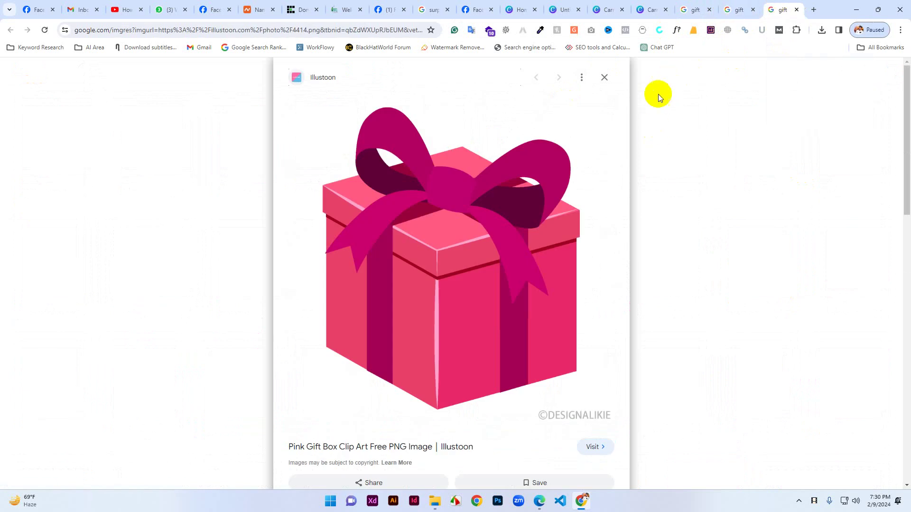
click(732, 5)
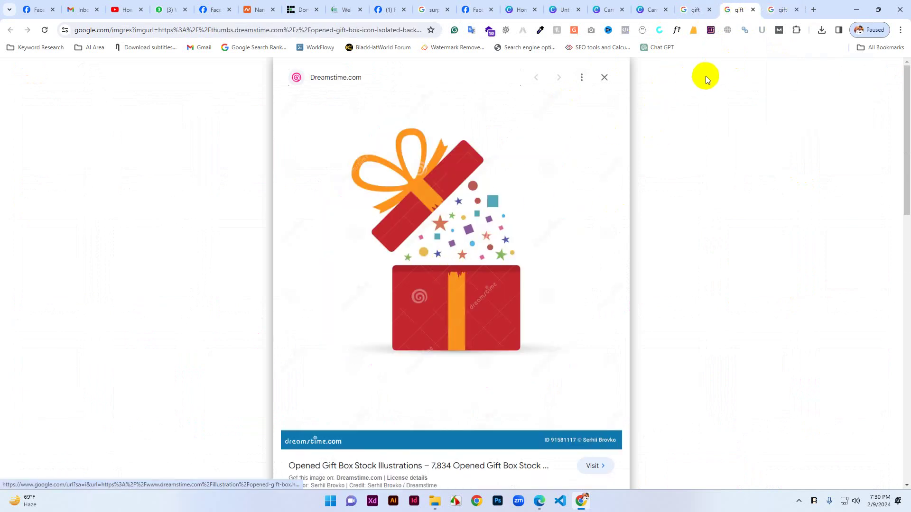
click(778, 8)
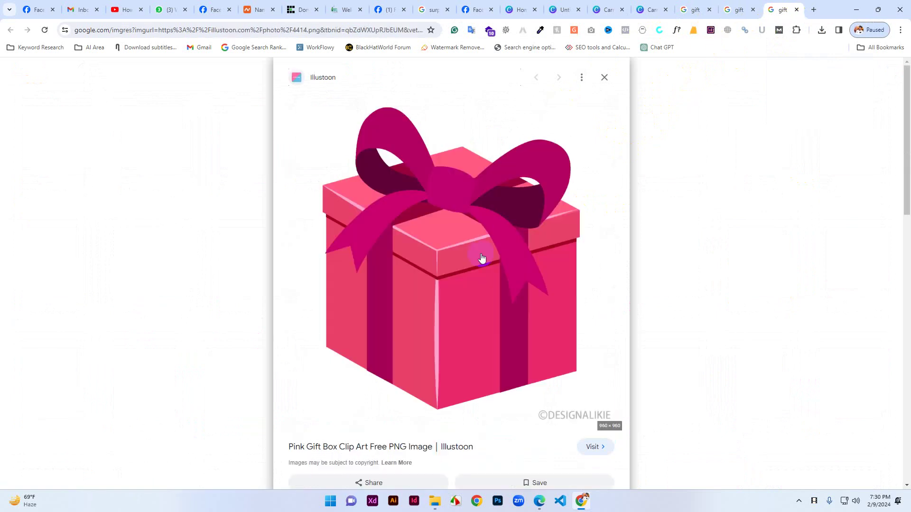
Save the pink Illustoon gift box image to the Desktop as gift.png.
right_click(480, 257)
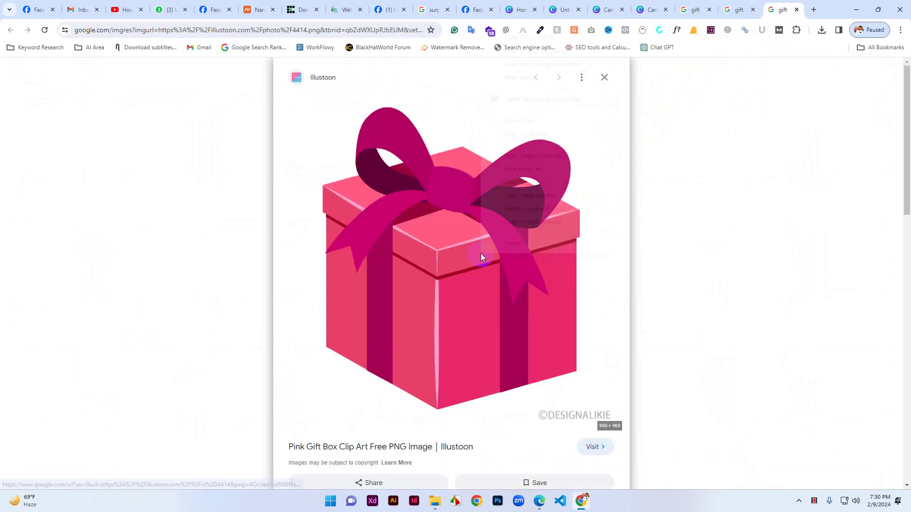
click(525, 169)
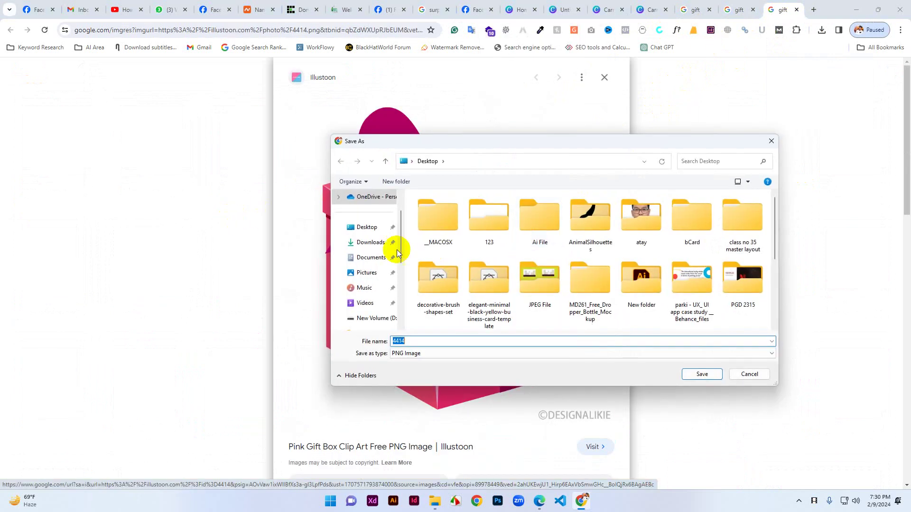
scroll(375, 254, up, 1)
click(360, 260)
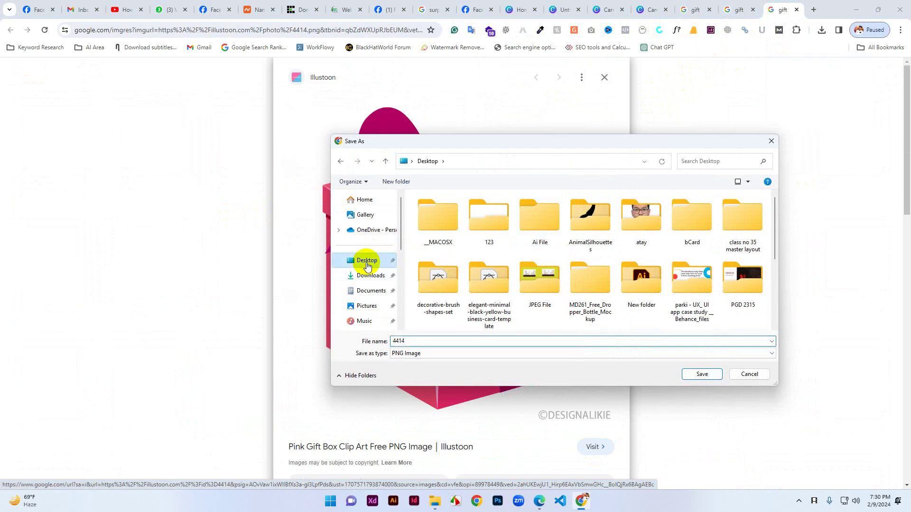
double_click(419, 341)
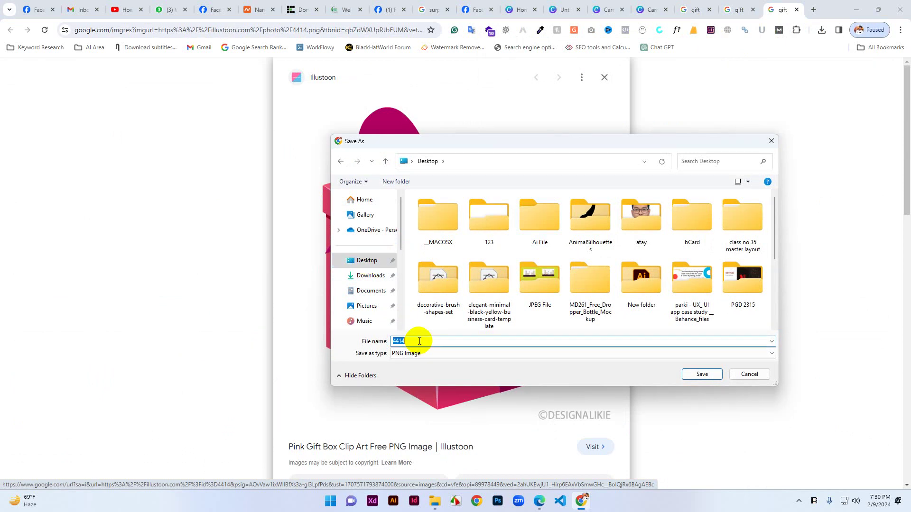
text(gift)
click(702, 374)
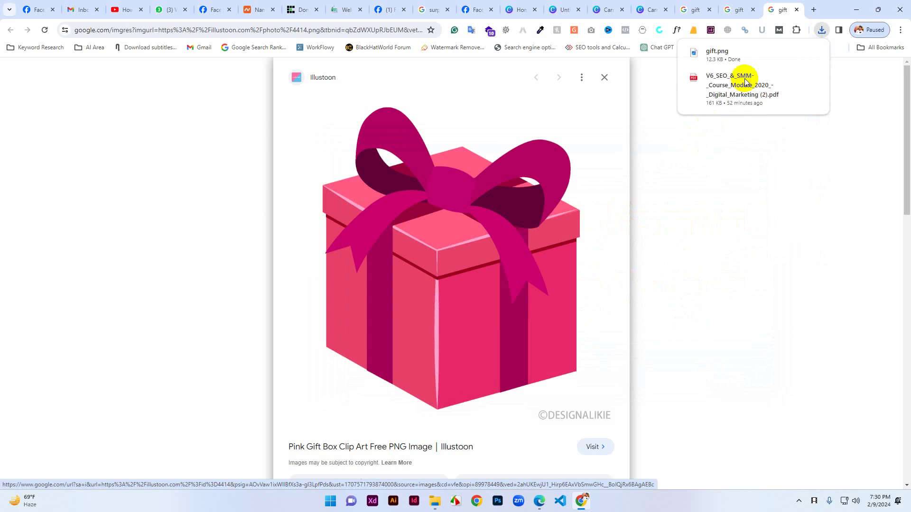
Return to Canva Home and start a new blank logo design.
click(481, 8)
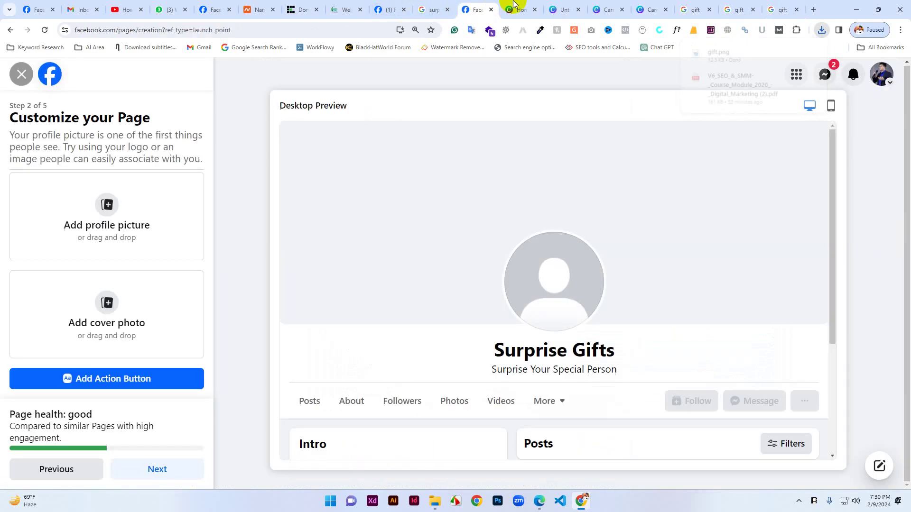
click(513, 6)
click(558, 9)
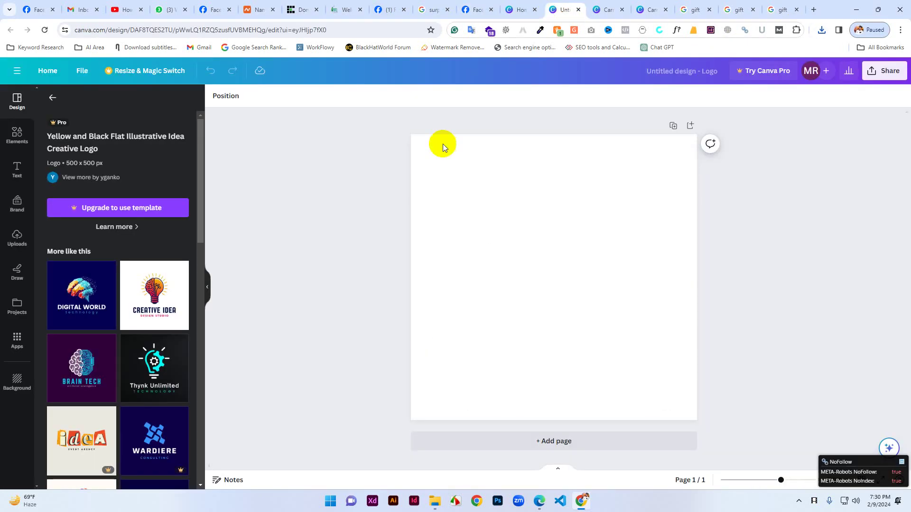
click(530, 7)
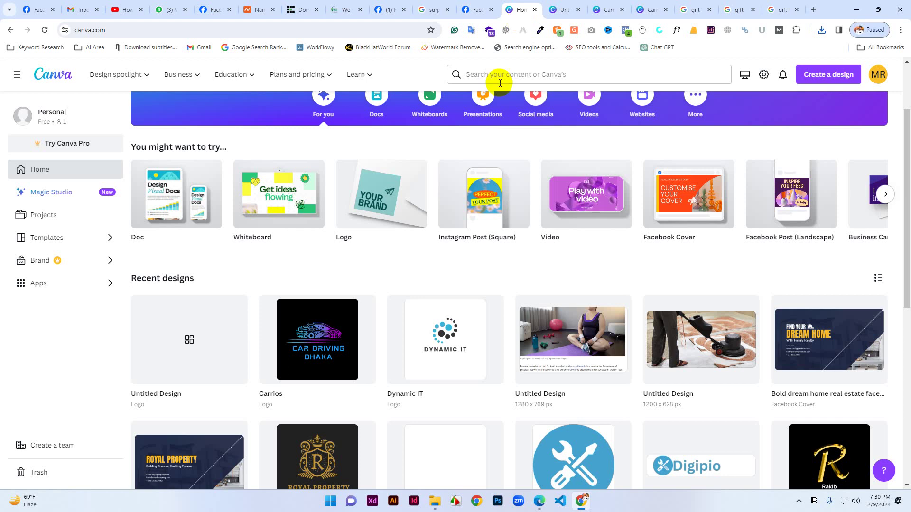
click(360, 206)
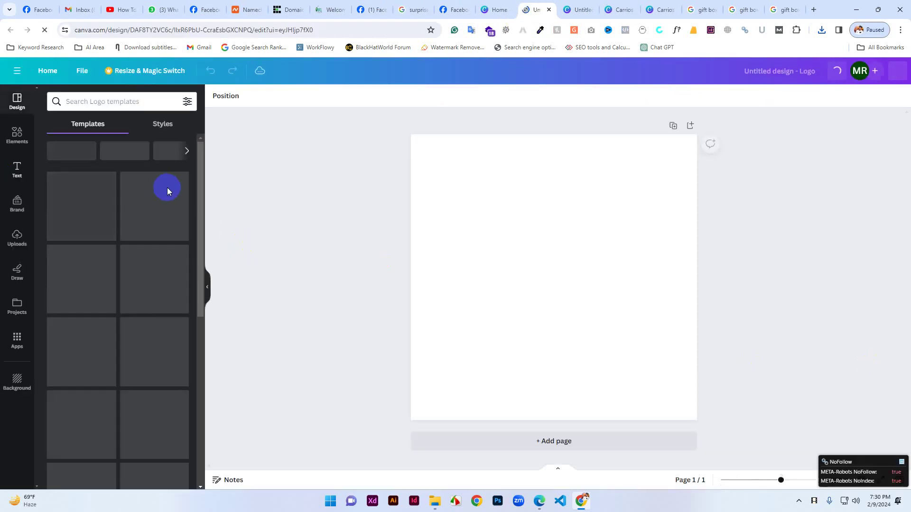
Search logo templates for 'gift' and open the Borcelle Pink White gift shop template.
click(103, 101)
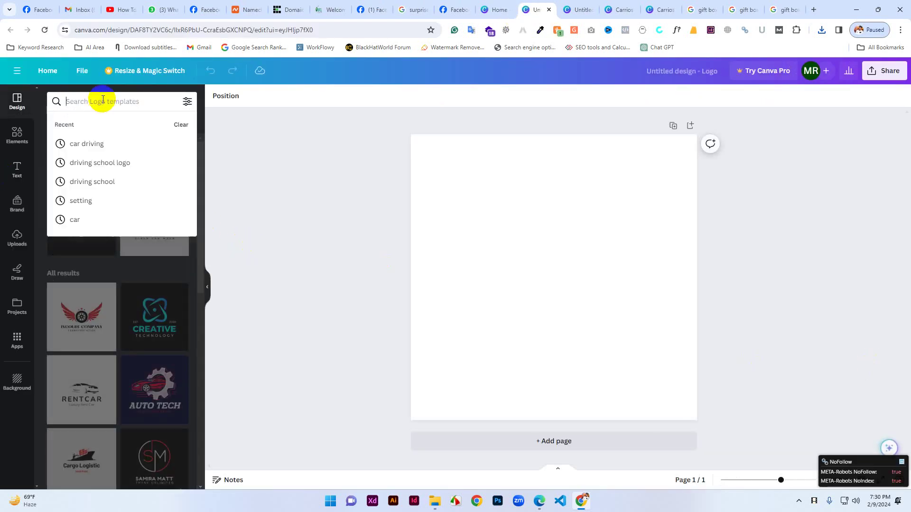
text(gift)
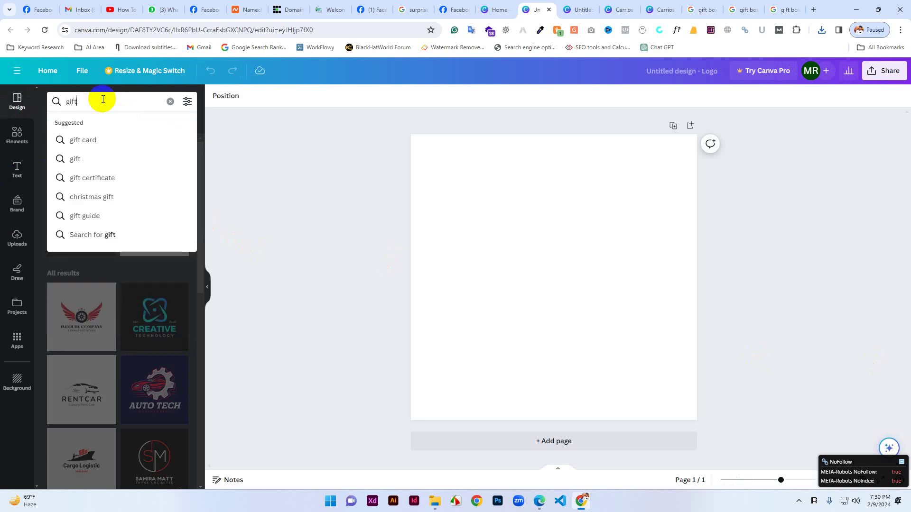
key(Return)
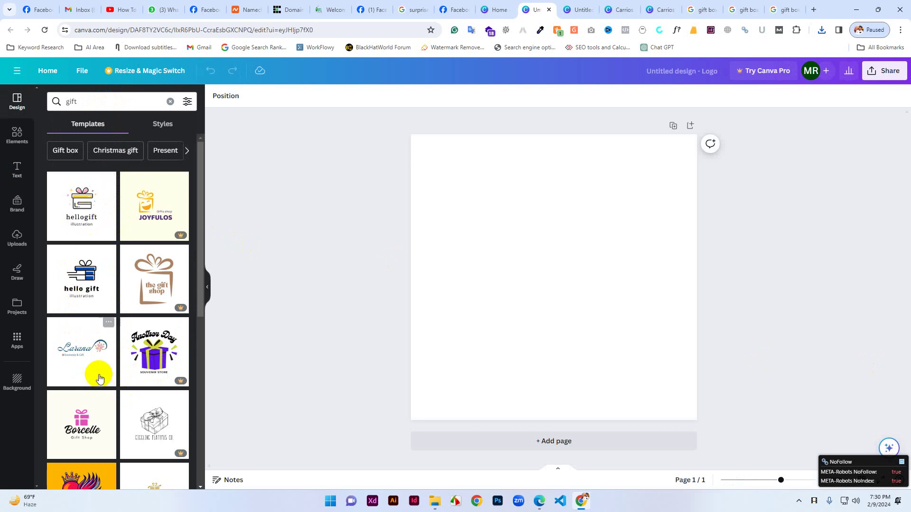
click(87, 425)
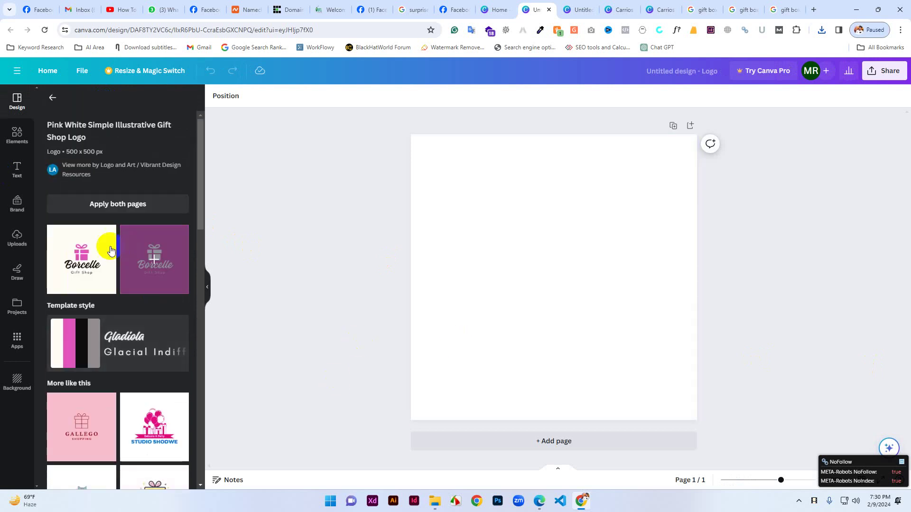
Apply the Borcelle gift shop template and delete the Gift Shop tagline.
click(95, 265)
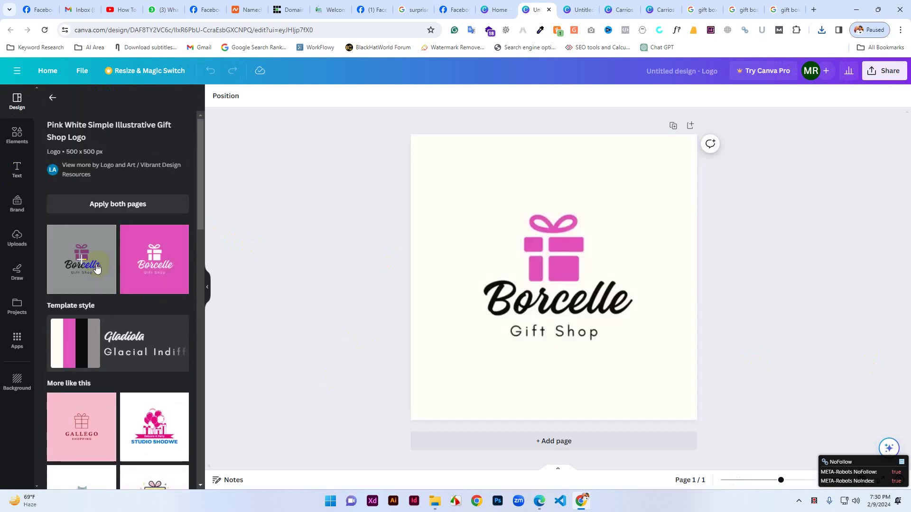
click(555, 304)
click(573, 337)
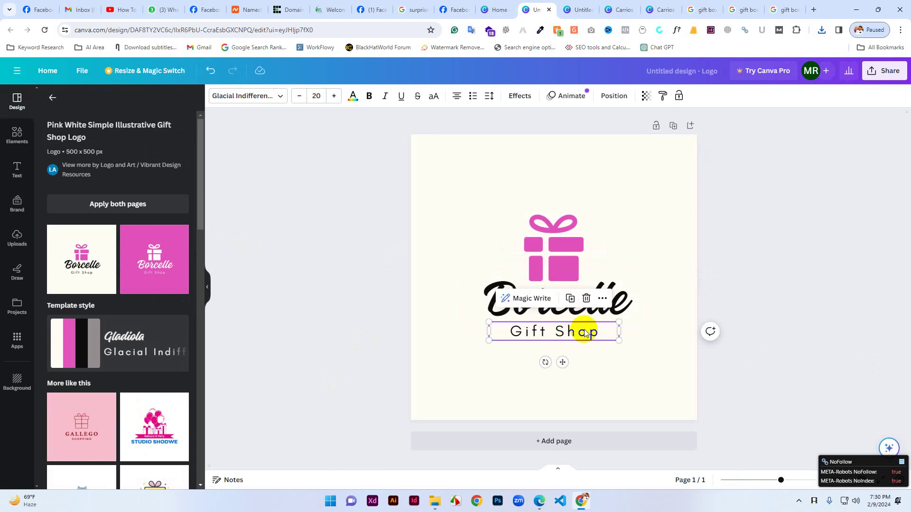
click(587, 299)
Replace the Borcelle name with 'Surprise Gifts' and move it slightly lower, centred.
click(543, 307)
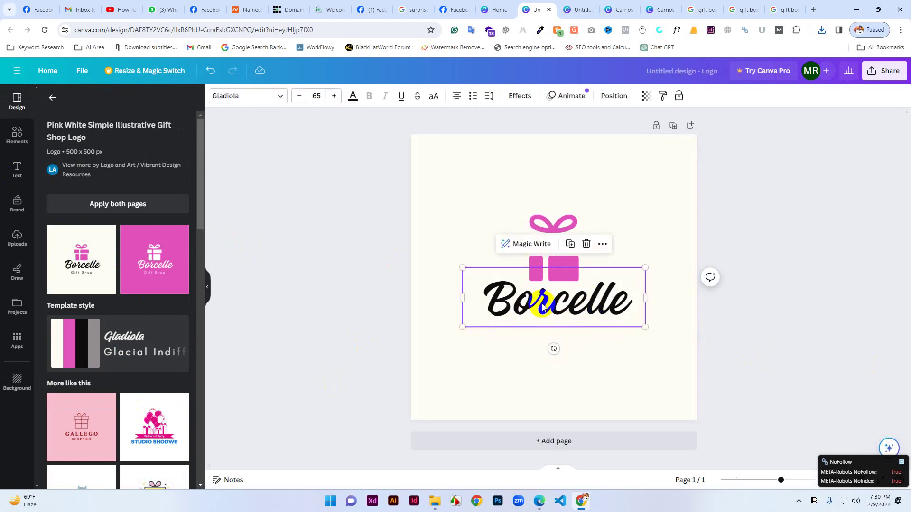
double_click(542, 304)
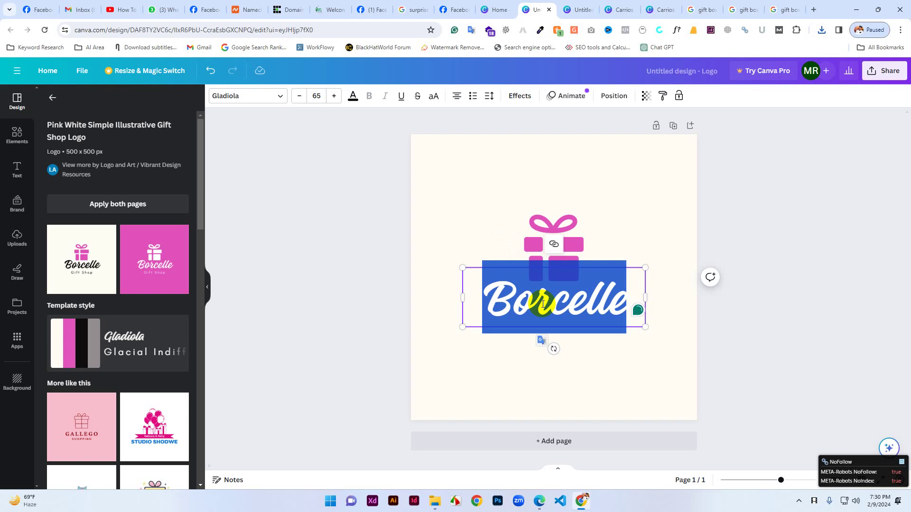
text(Surp)
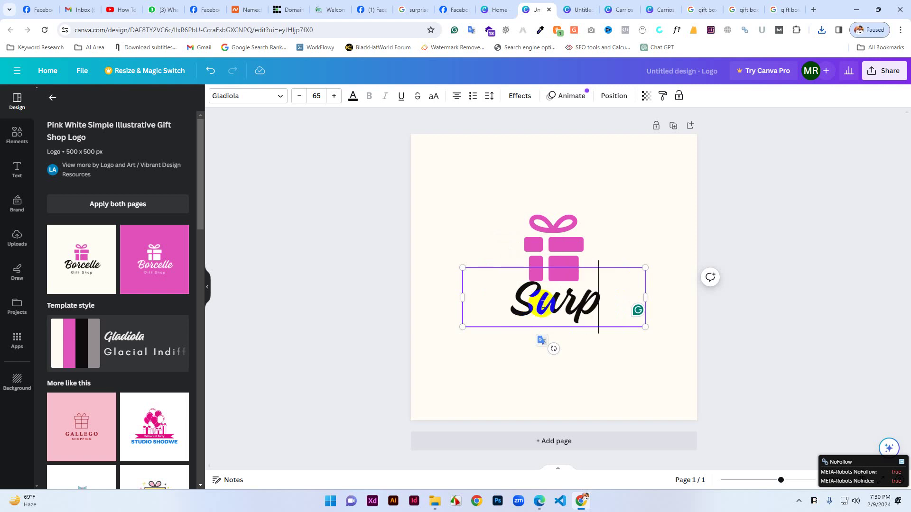
text(rise)
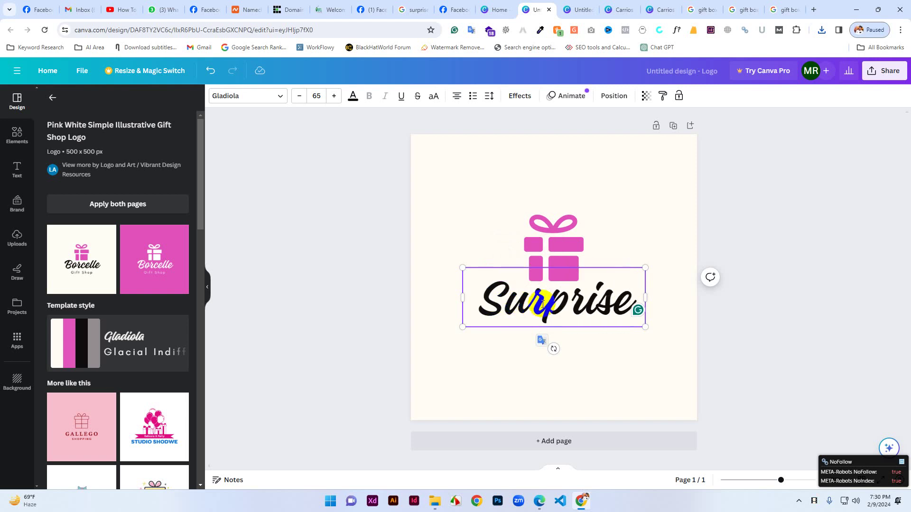
text( Gifts)
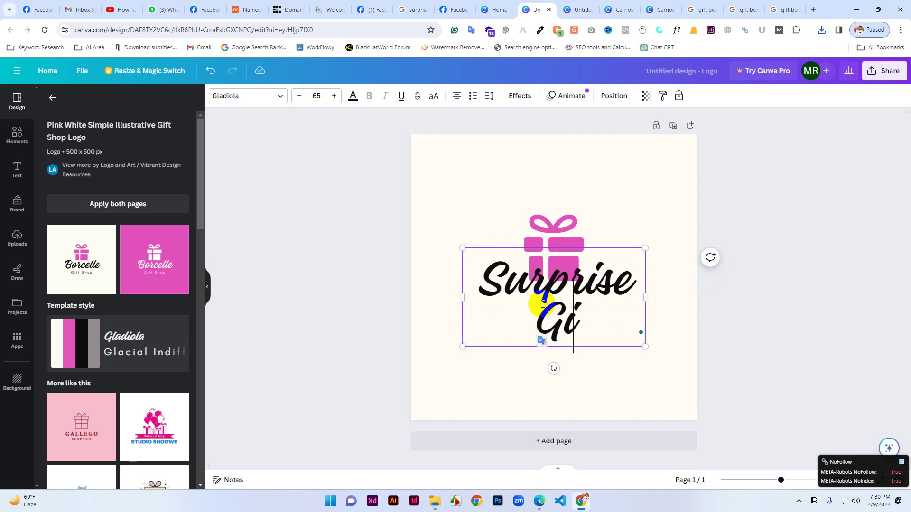
click(607, 374)
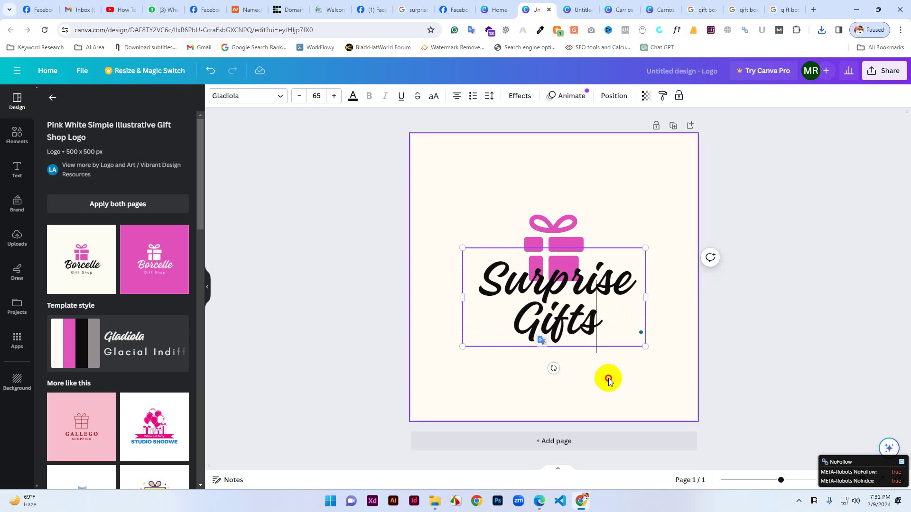
drag(574, 292, 577, 312)
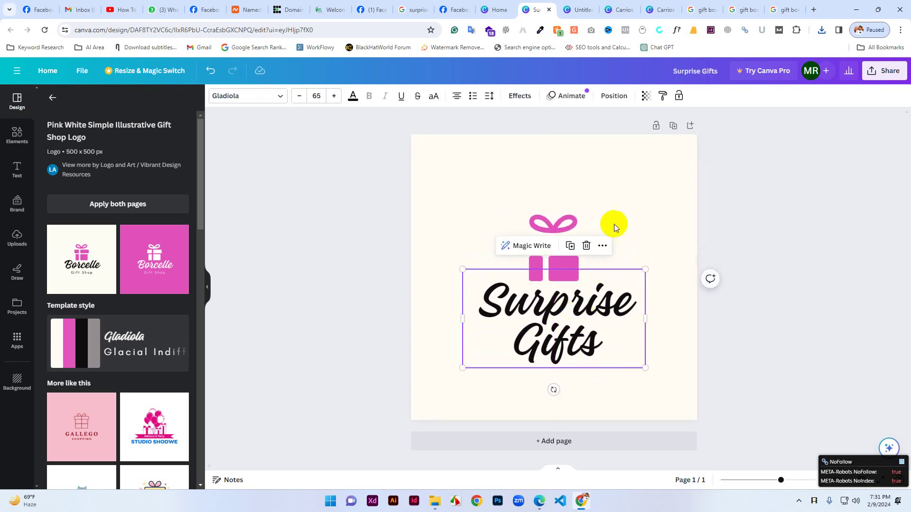
click(647, 214)
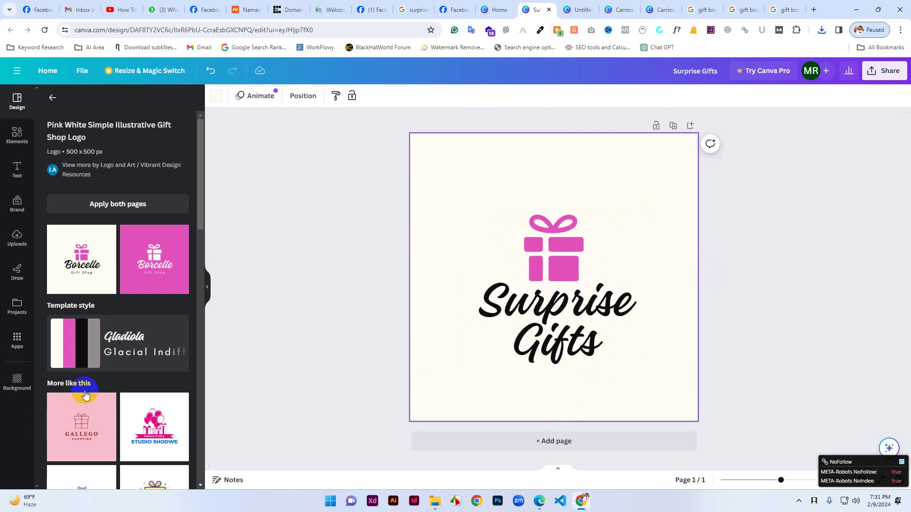
Adjust the Surprise Gifts text, then bring up the design's Share options.
click(561, 335)
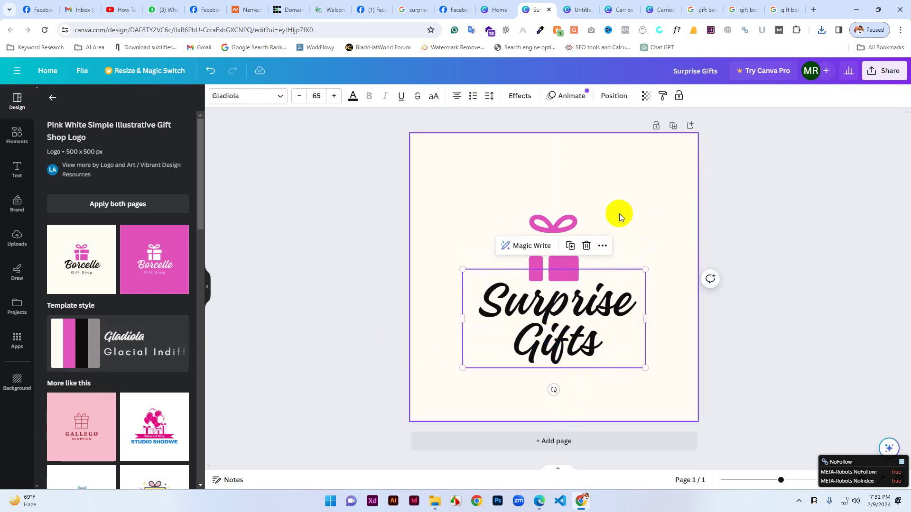
click(66, 235)
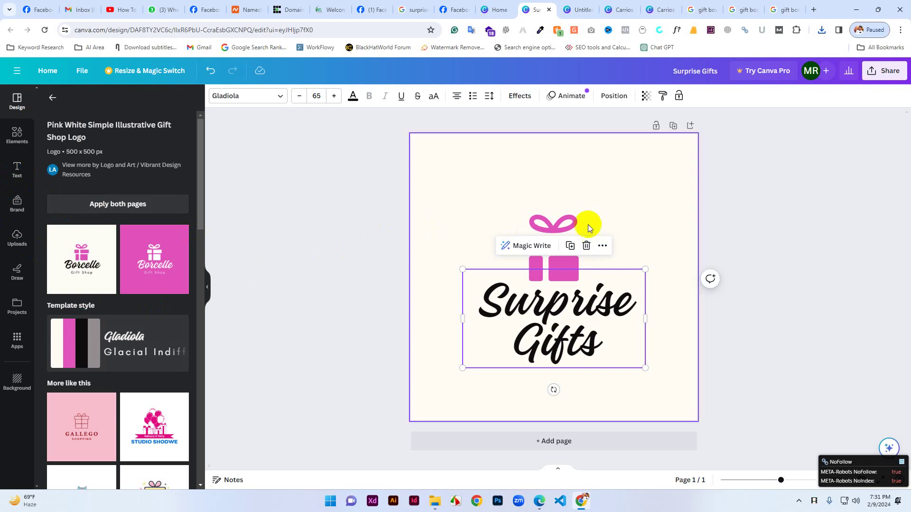
click(678, 198)
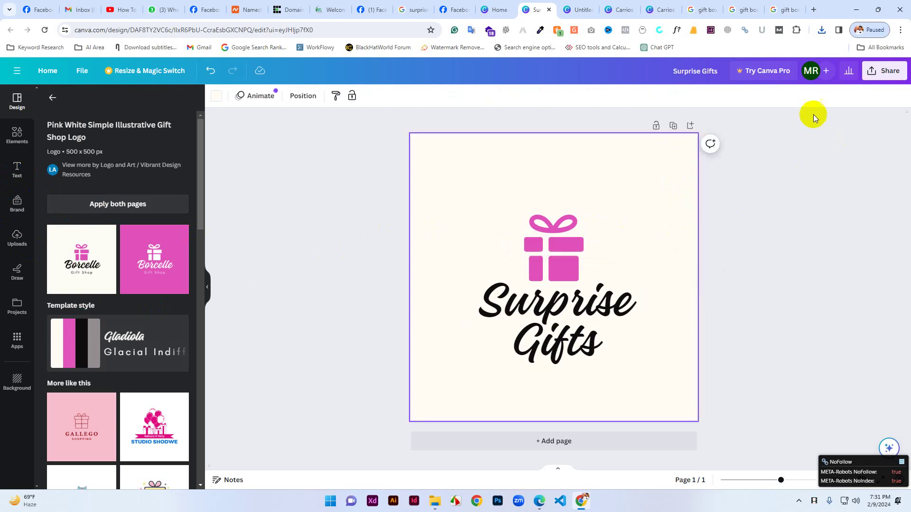
click(885, 71)
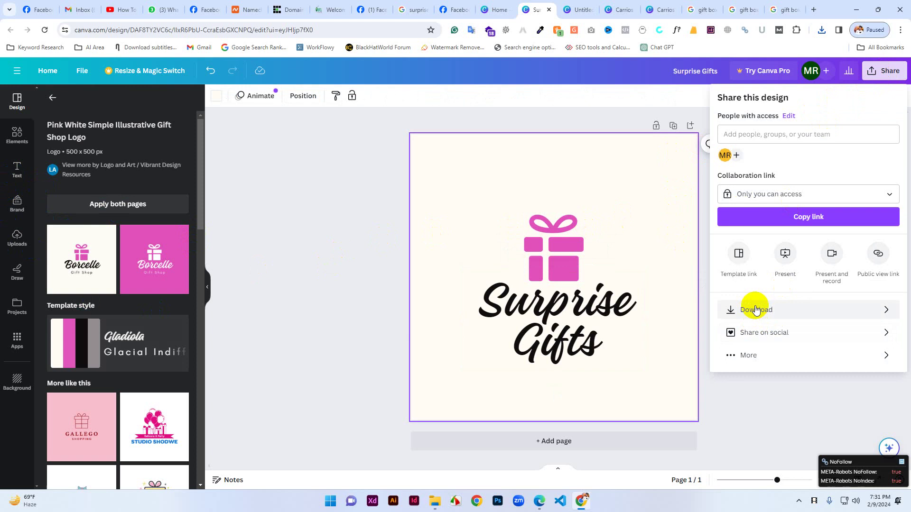
From Canva Home, create another blank 500 × 500 px logo and zoom out the page.
click(500, 7)
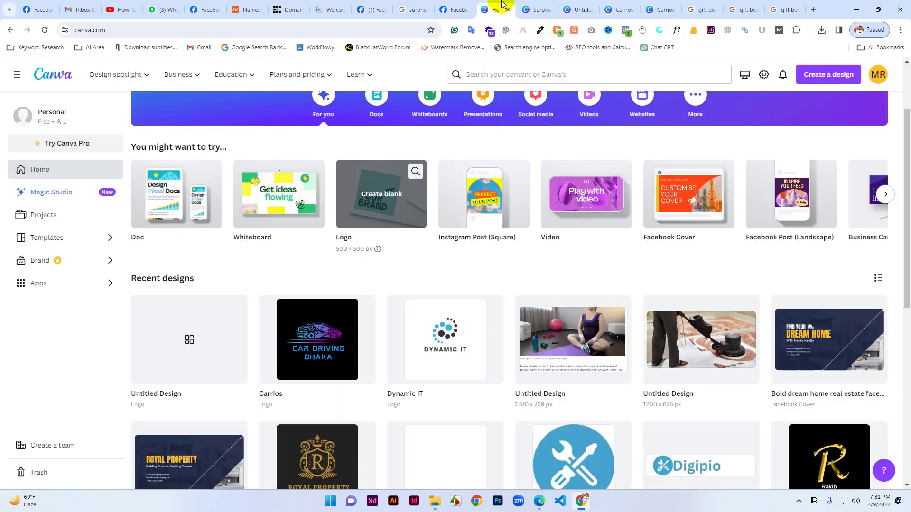
click(365, 197)
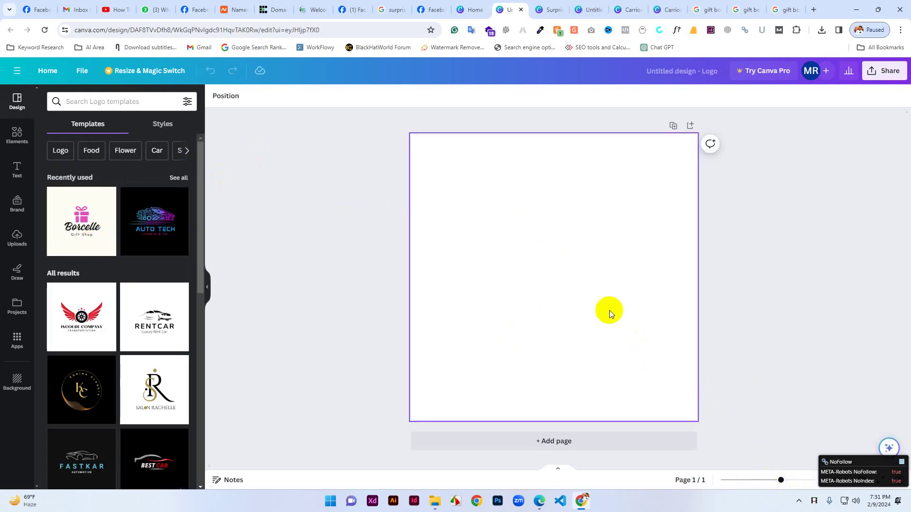
drag(781, 484, 767, 485)
click(564, 235)
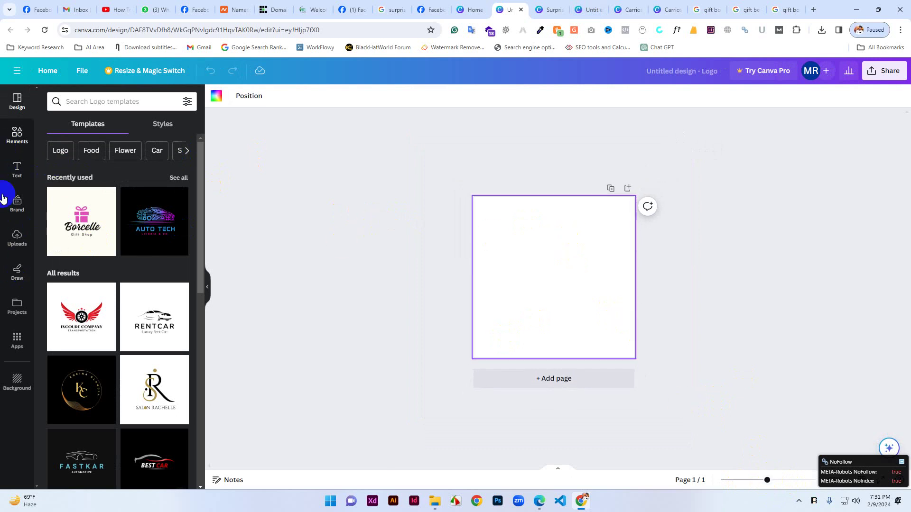
Upload gift.png from the computer through the Uploads panel.
click(16, 243)
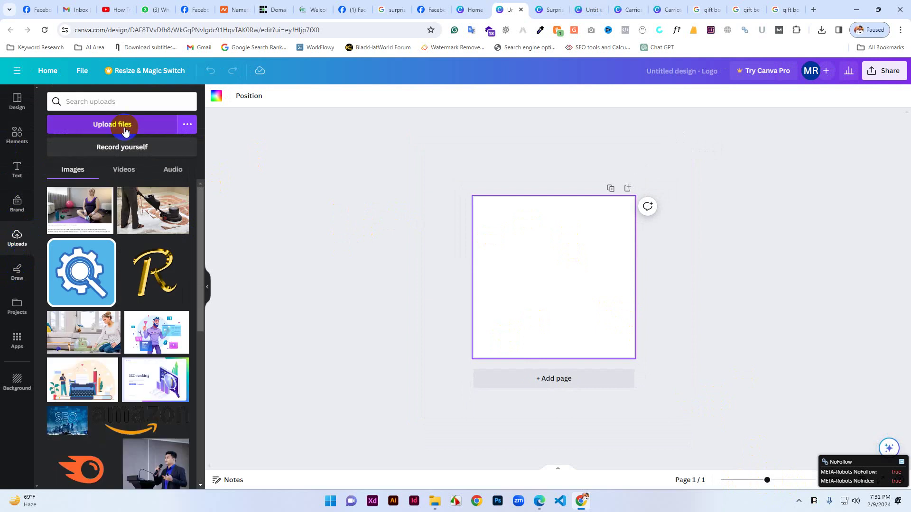
click(124, 127)
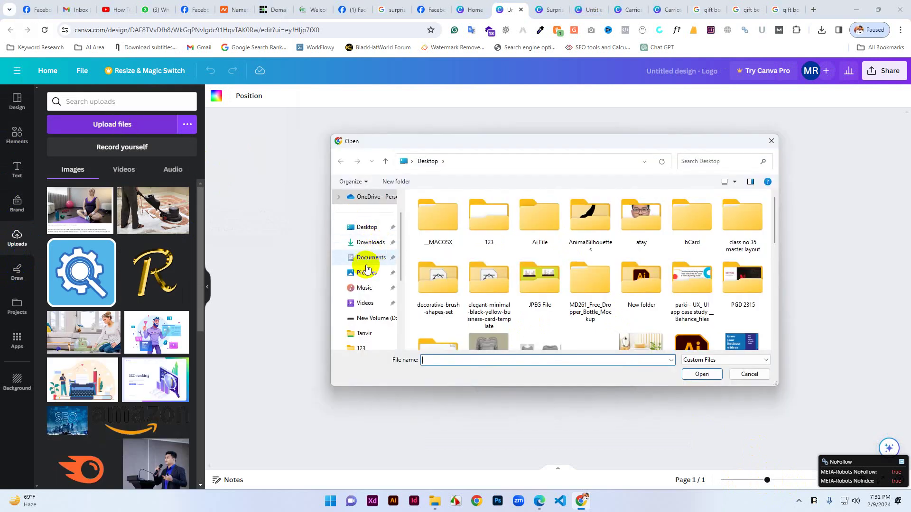
click(443, 360)
text(gi)
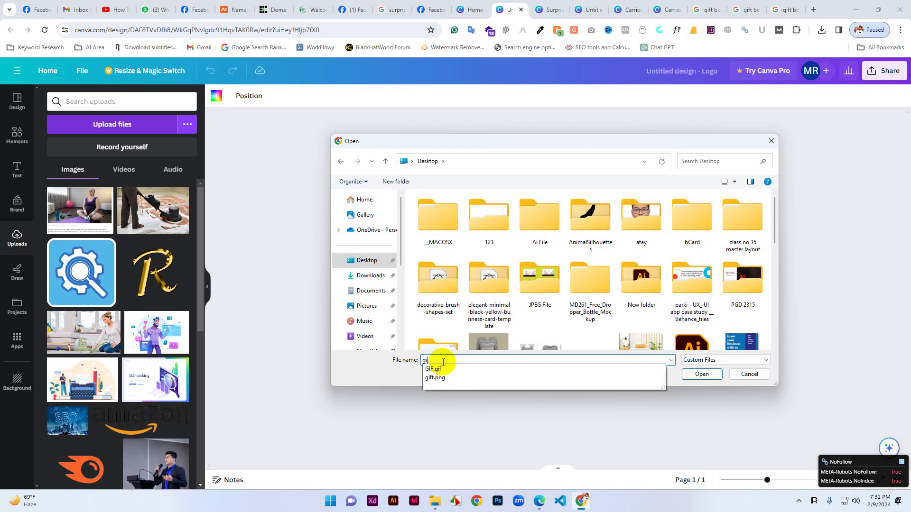
text(ft)
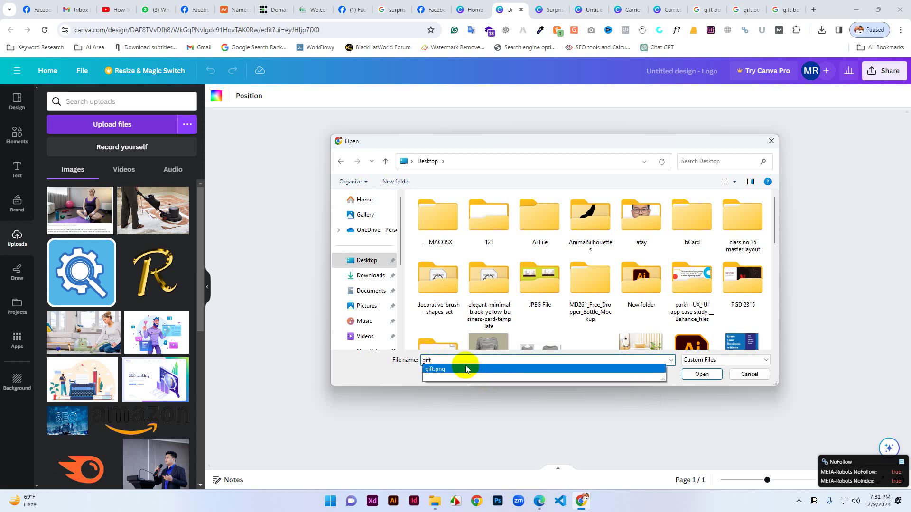
click(579, 372)
click(692, 375)
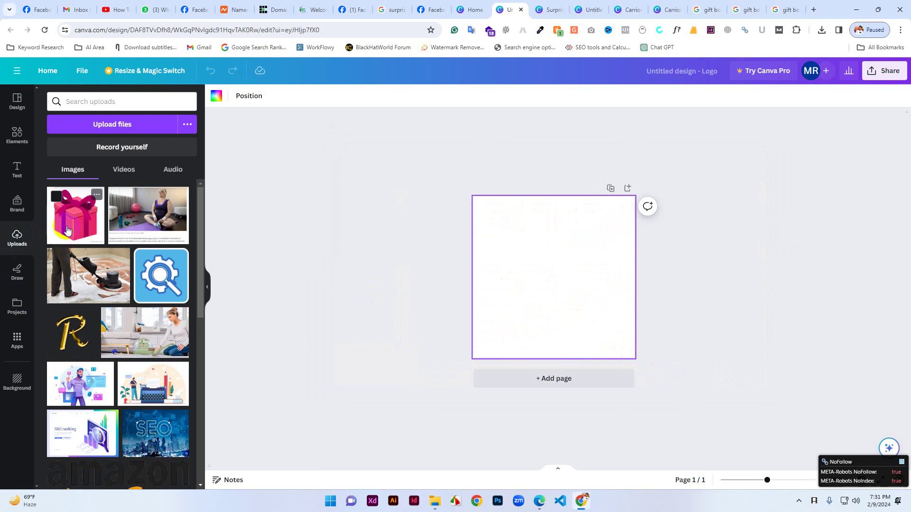
Place the gift image on the logo page, resize it, then remove it.
click(67, 230)
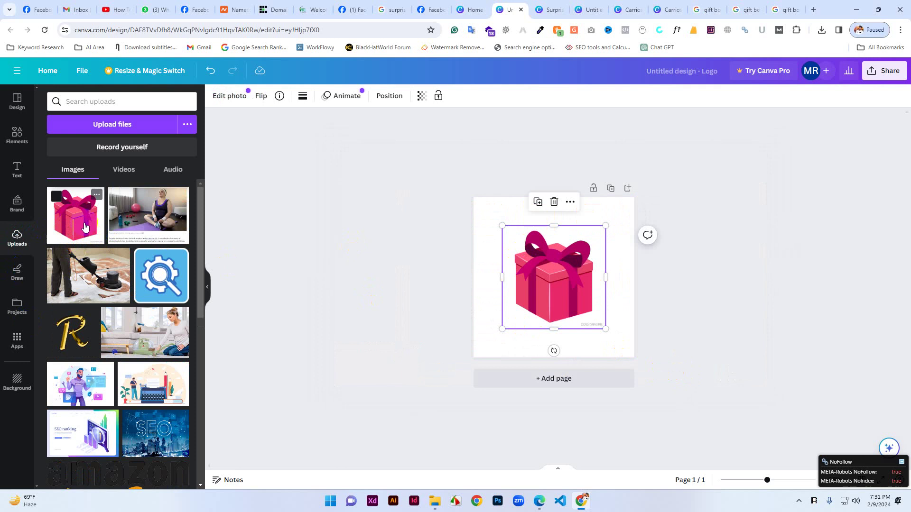
click(529, 258)
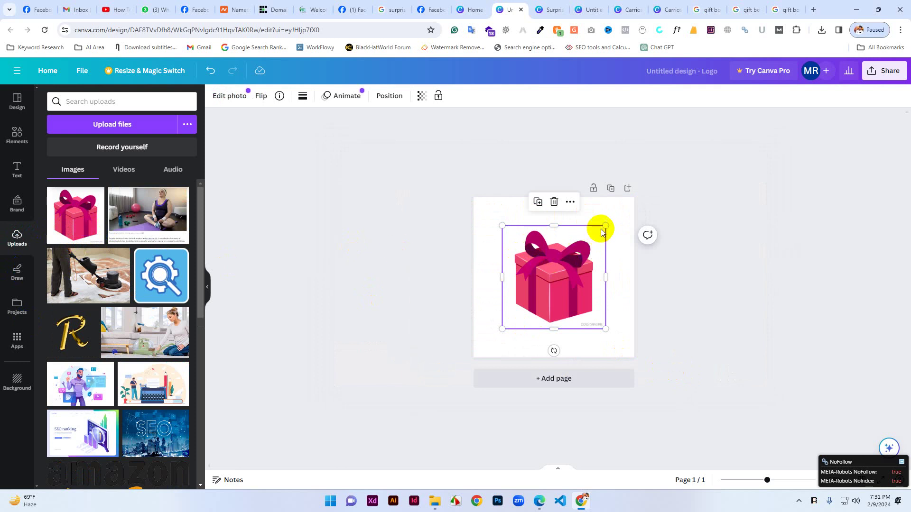
drag(607, 227, 595, 236)
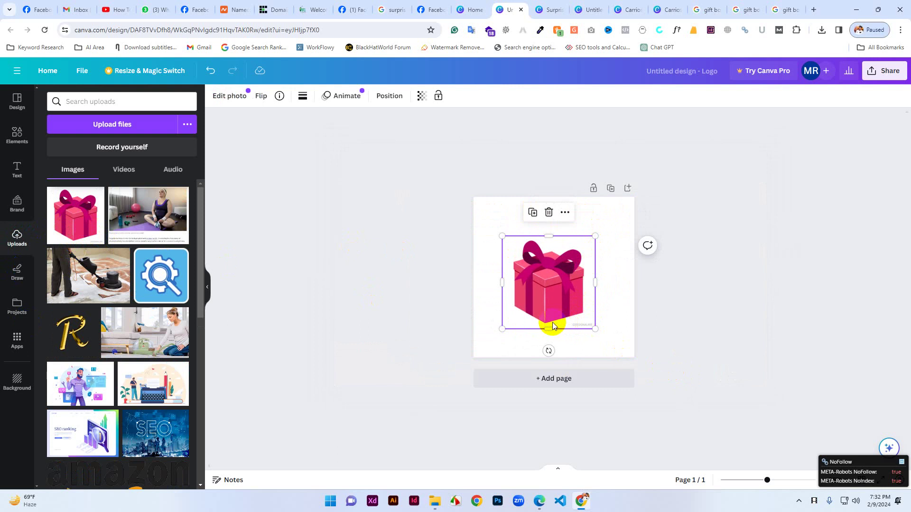
drag(548, 328, 550, 285)
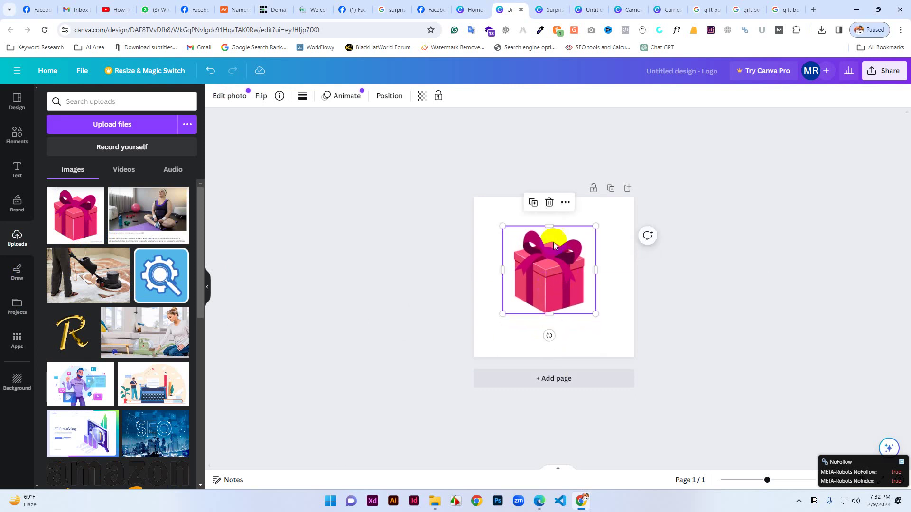
click(620, 255)
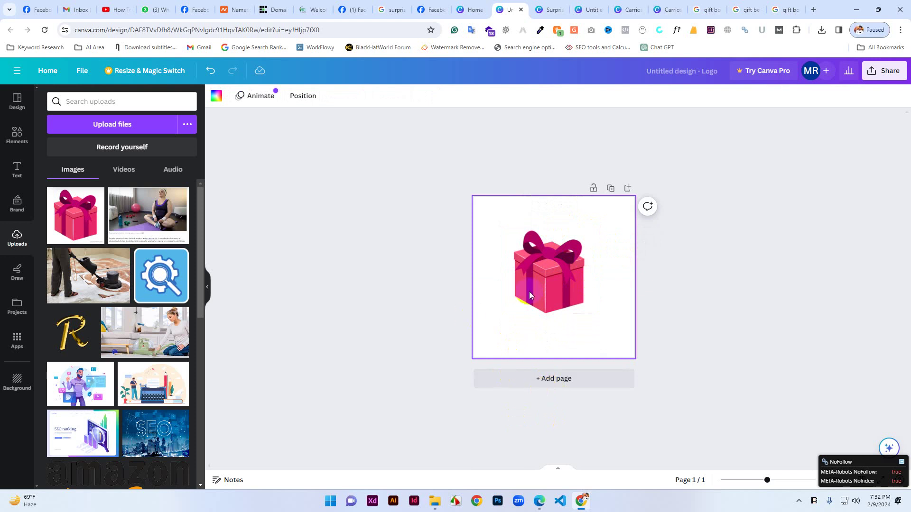
drag(542, 285, 55, 240)
Add the blue tools icon from Uploads to the page and open a new browser tab.
scroll(111, 389, down, 4)
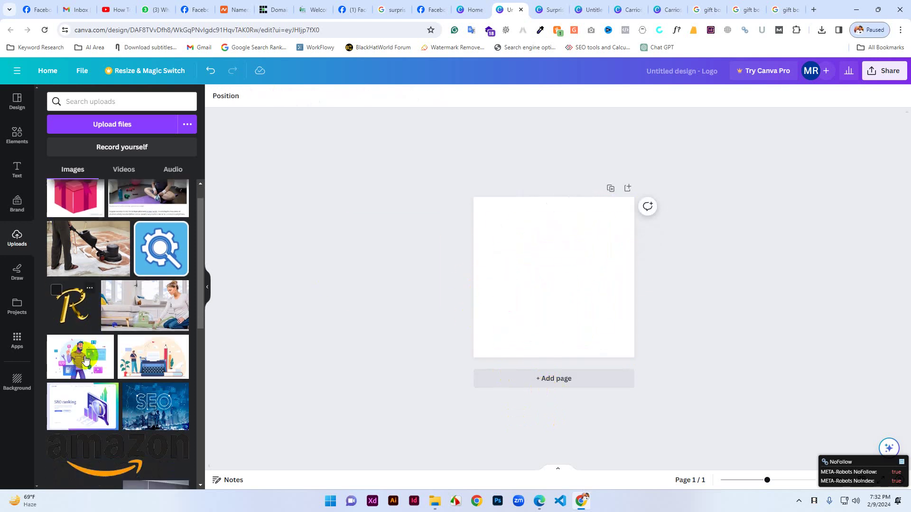
scroll(95, 392, down, 2)
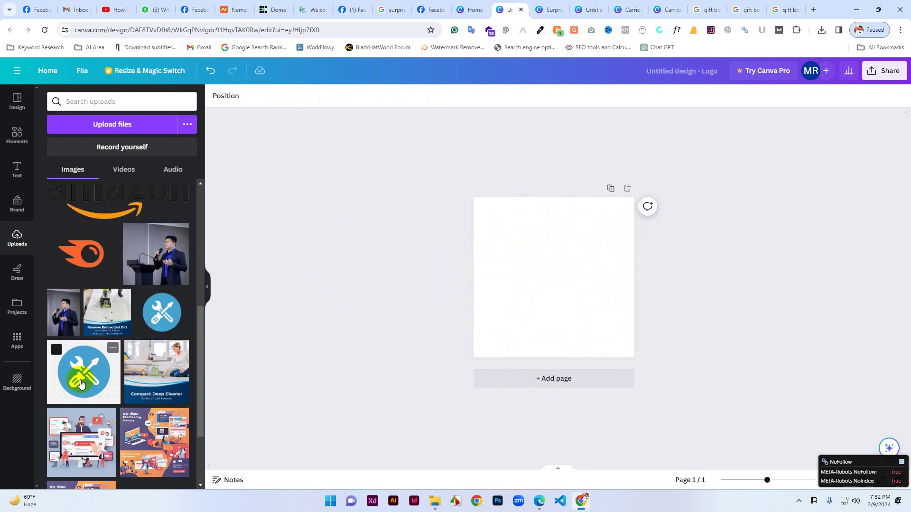
click(81, 384)
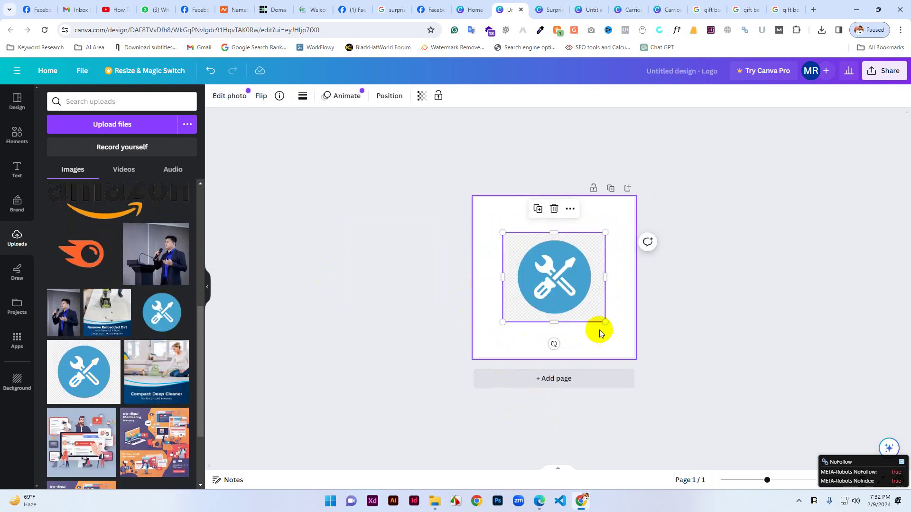
click(599, 329)
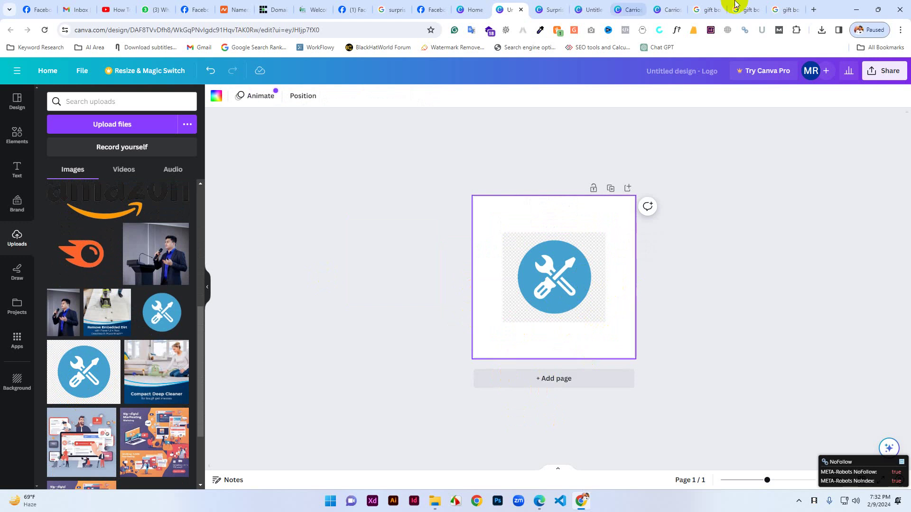
click(812, 10)
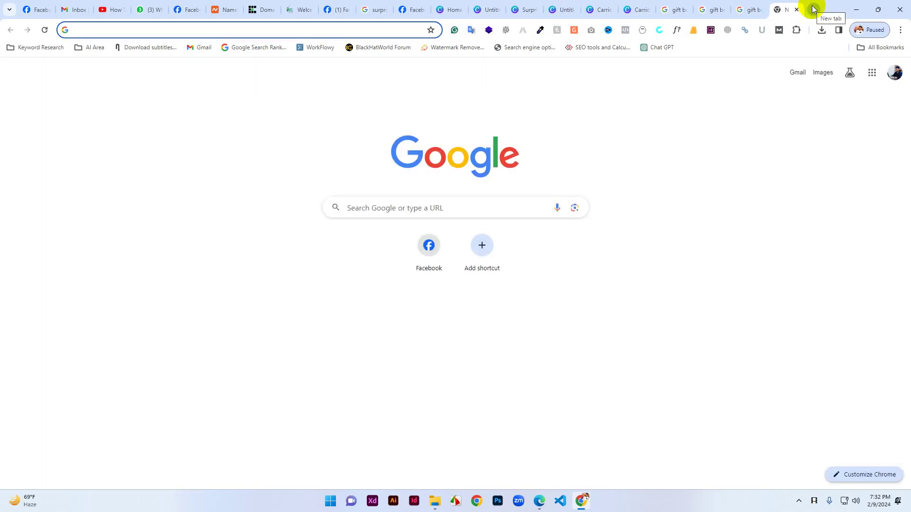
Search Google for 'background remover online' and open the remove.bg website.
text(bra)
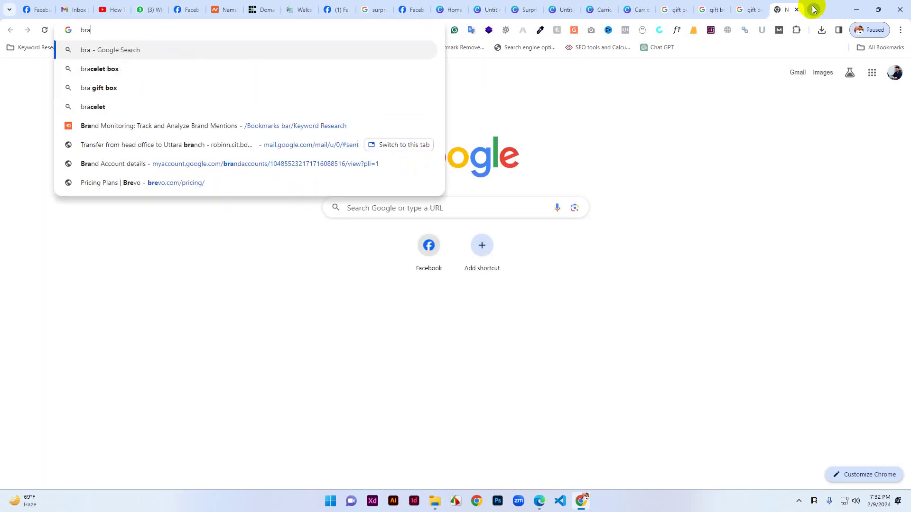
text(c)
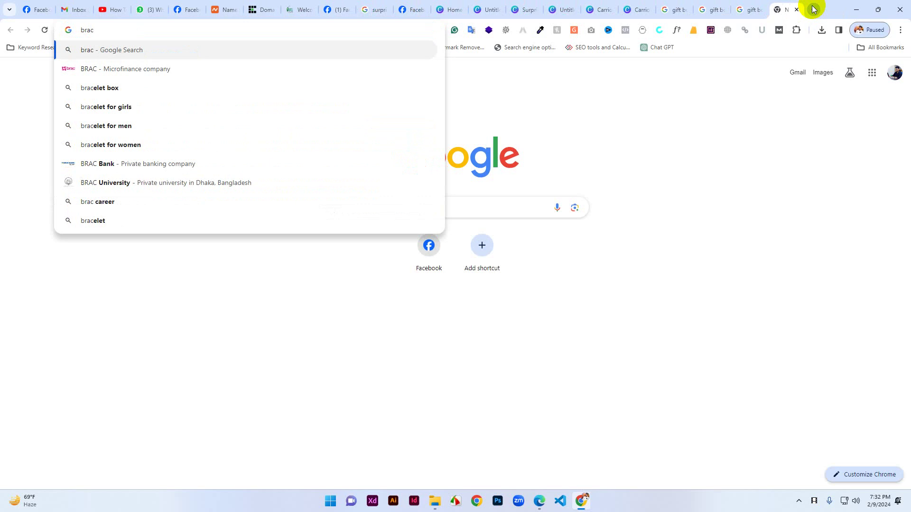
key(BackSpace)
key(BackSpace)
key(BackSpace)
key(BackSpace)
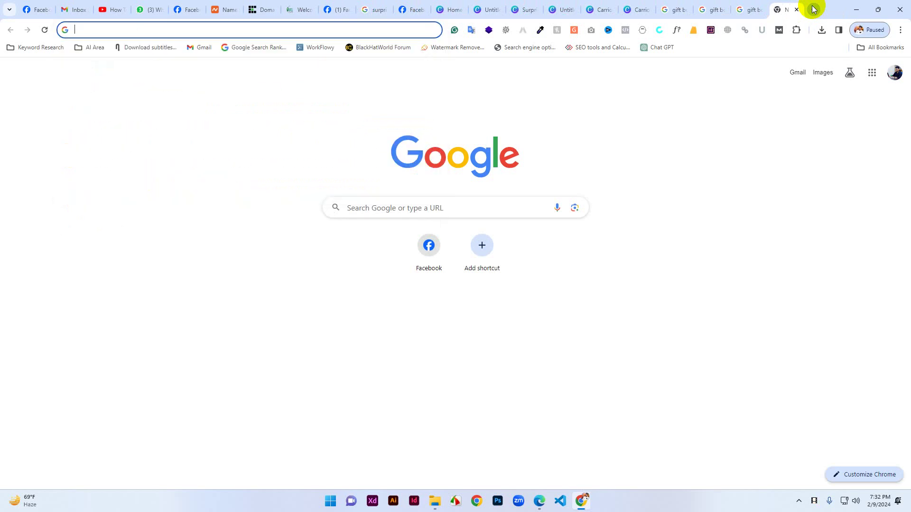
text(backg)
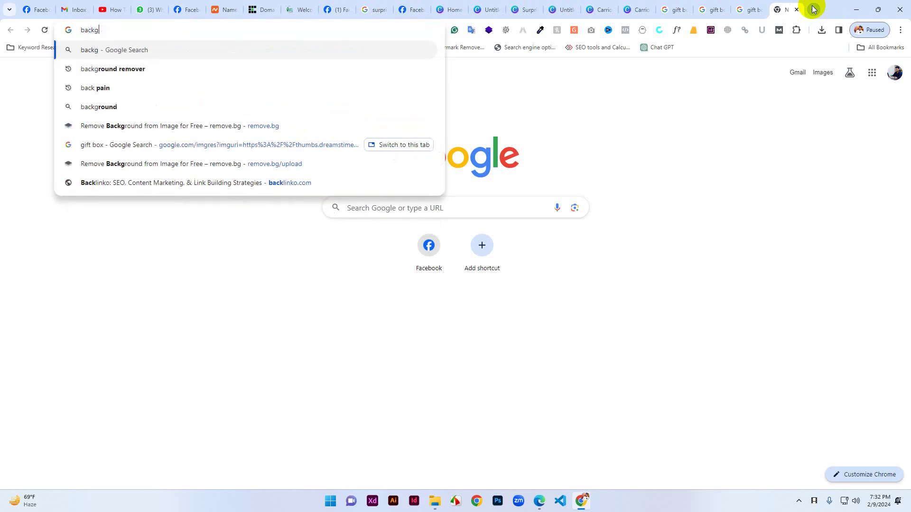
text(round )
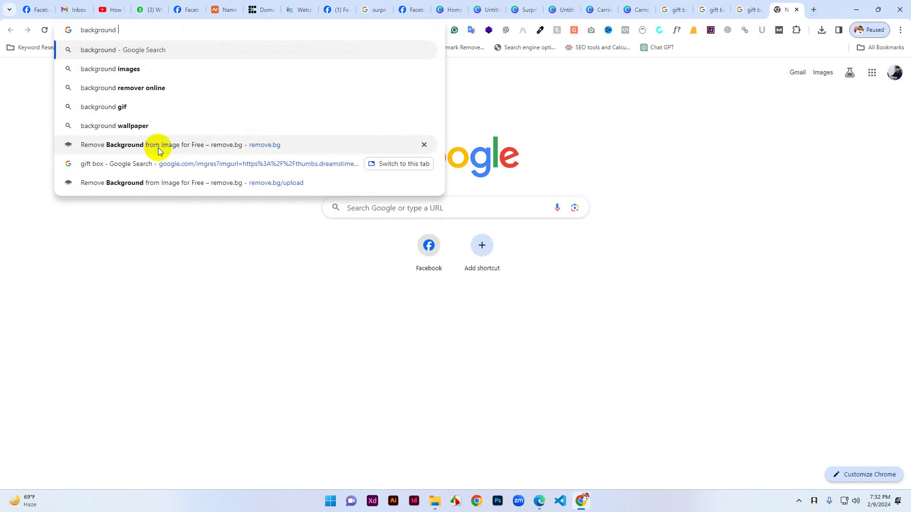
text(re)
click(149, 69)
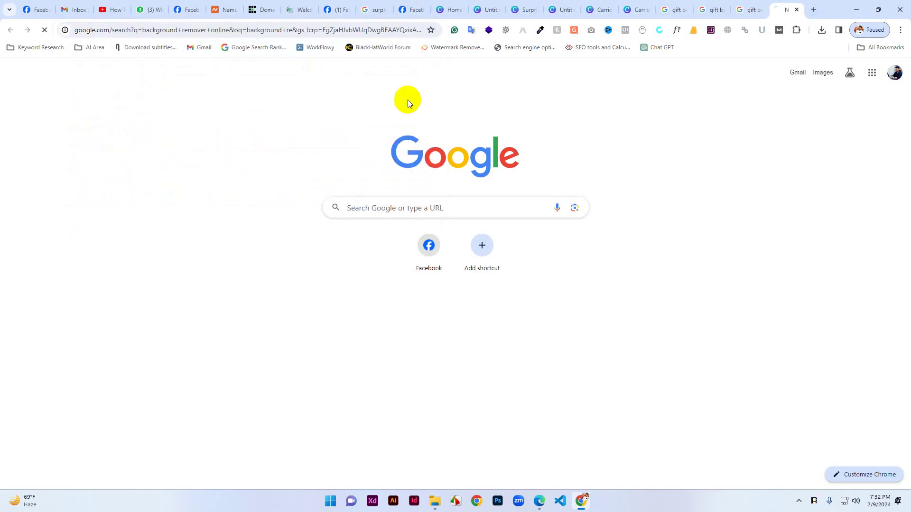
click(155, 185)
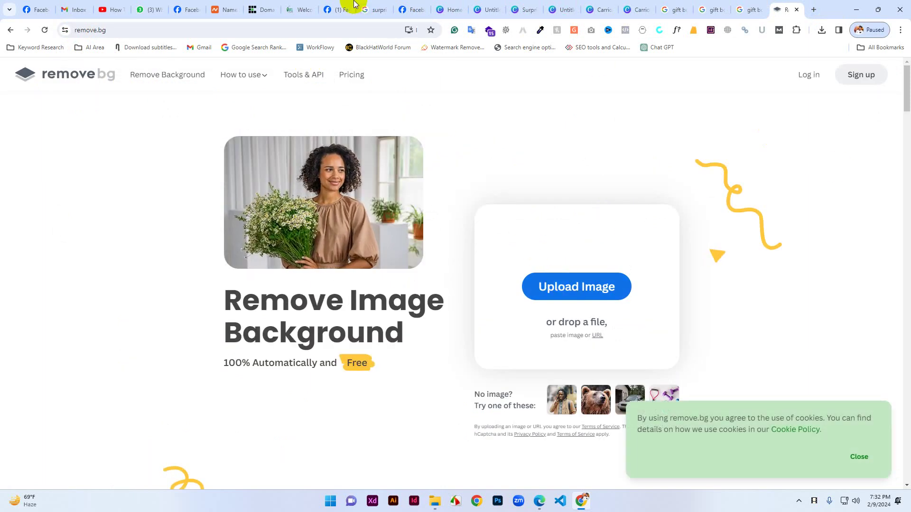
Back in the logo design, delete the tools icon, re-add it, and move it right.
click(445, 5)
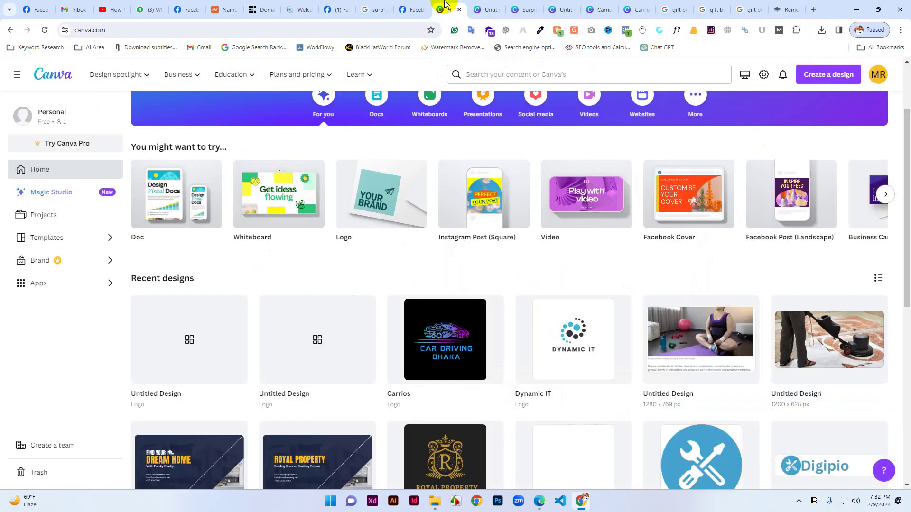
click(489, 9)
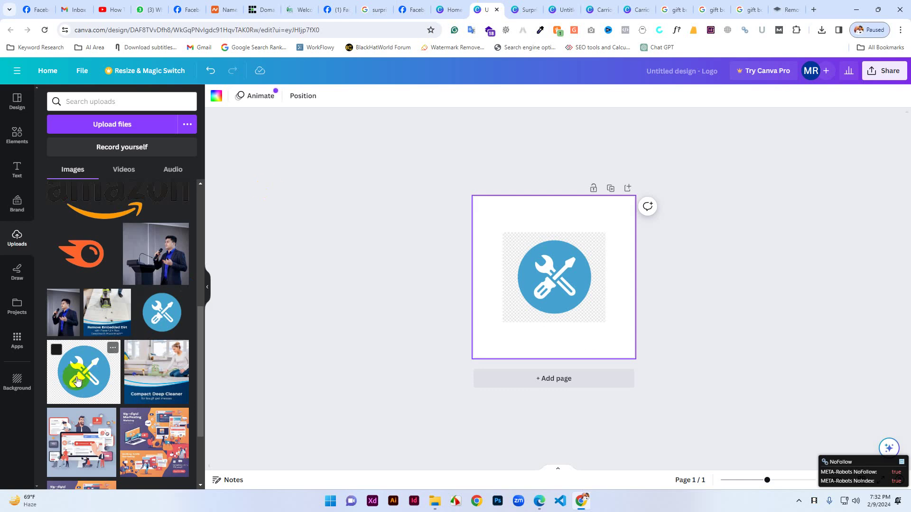
click(562, 257)
key(Delete)
click(162, 319)
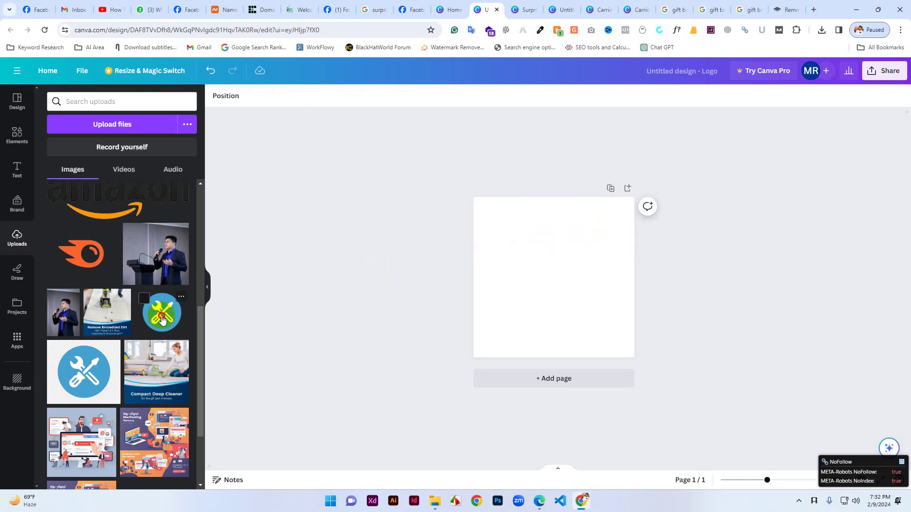
drag(581, 292, 605, 283)
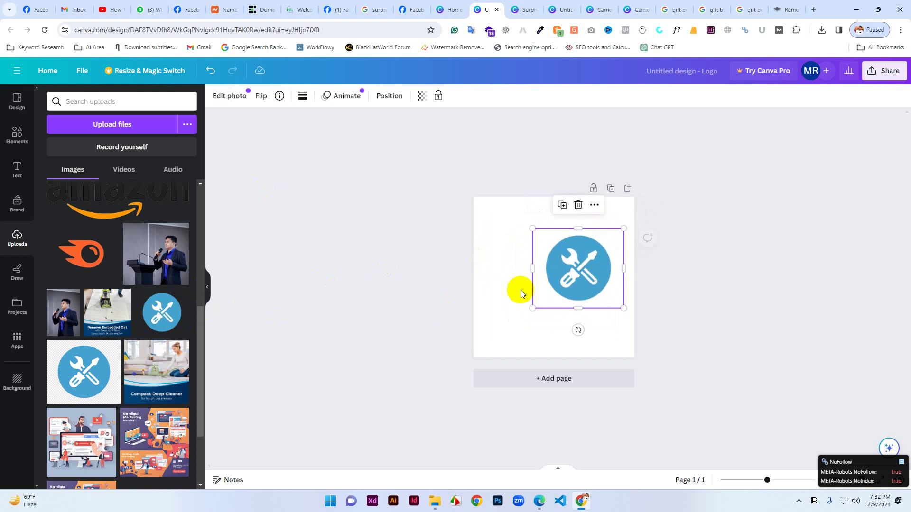
click(520, 290)
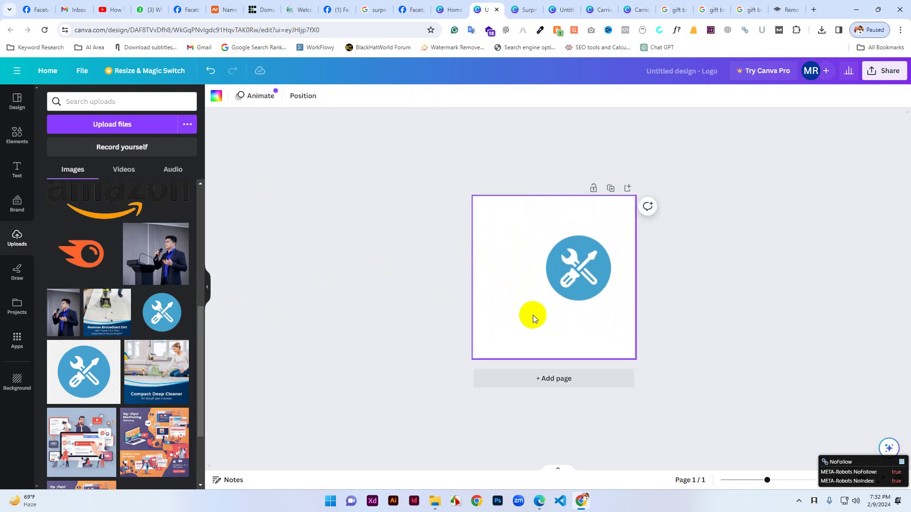
Delete the tools icon, drag the pink gift box onto the page, and go to remove.bg.
click(568, 272)
key(Delete)
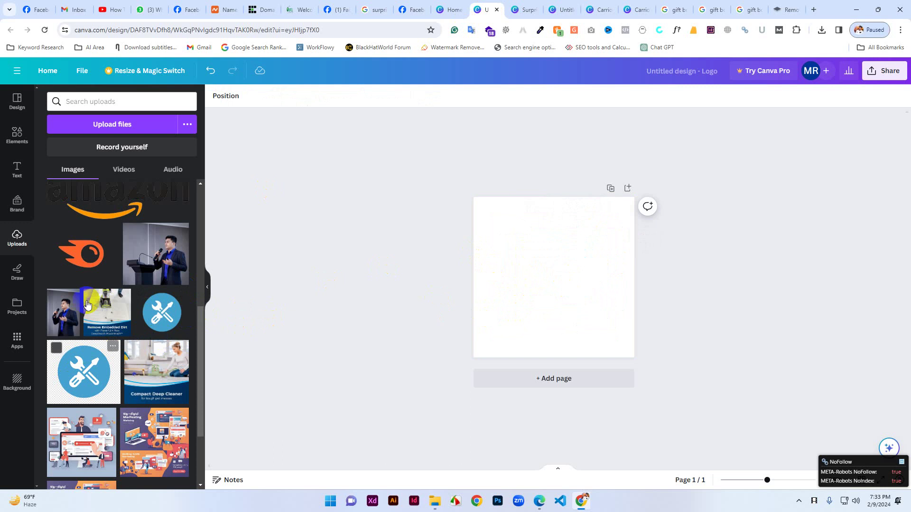
scroll(93, 301, up, 5)
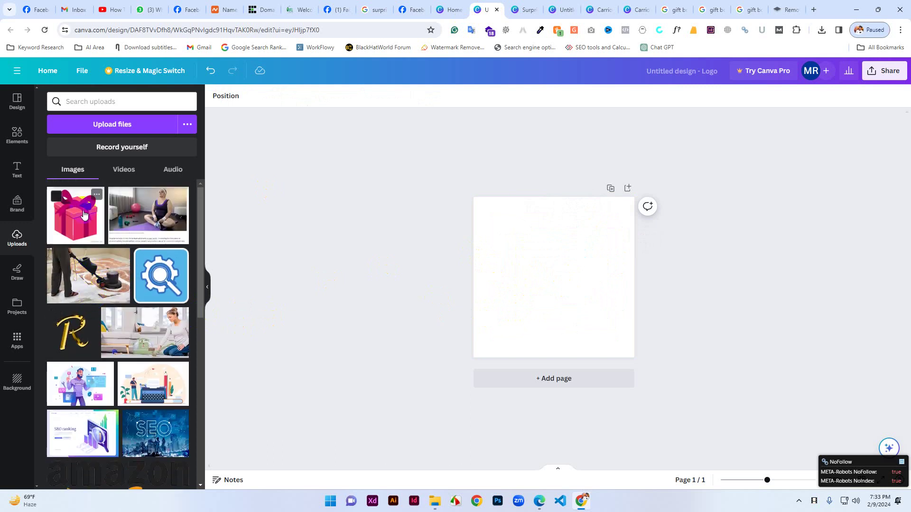
drag(86, 220, 533, 254)
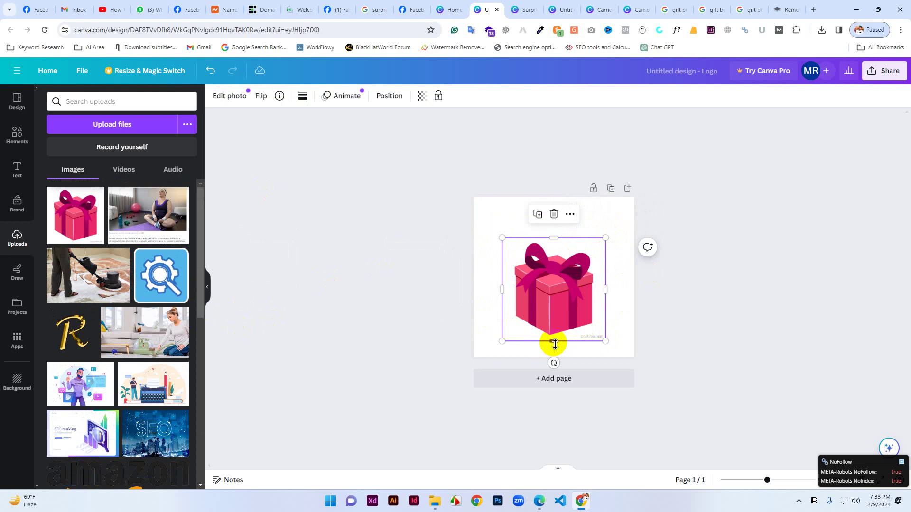
click(781, 9)
Upload gift.png from the Desktop to remove.bg for background removal.
click(570, 298)
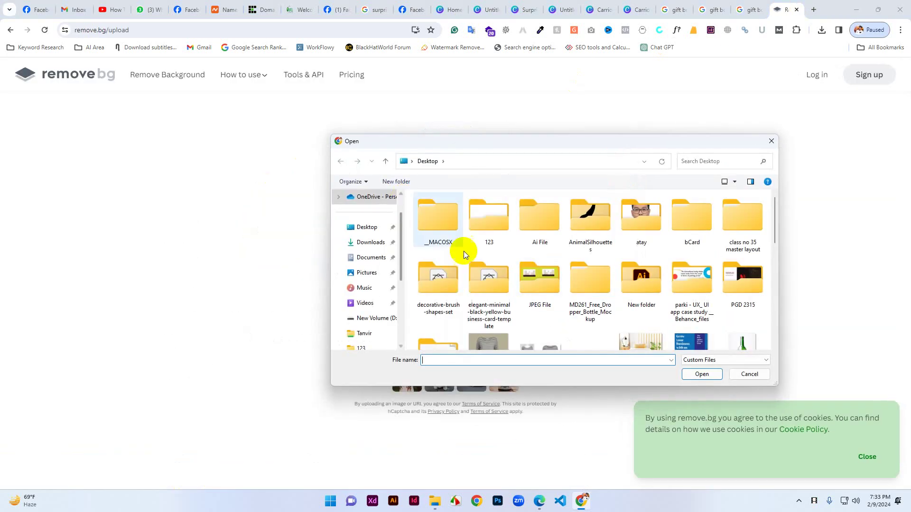
click(365, 230)
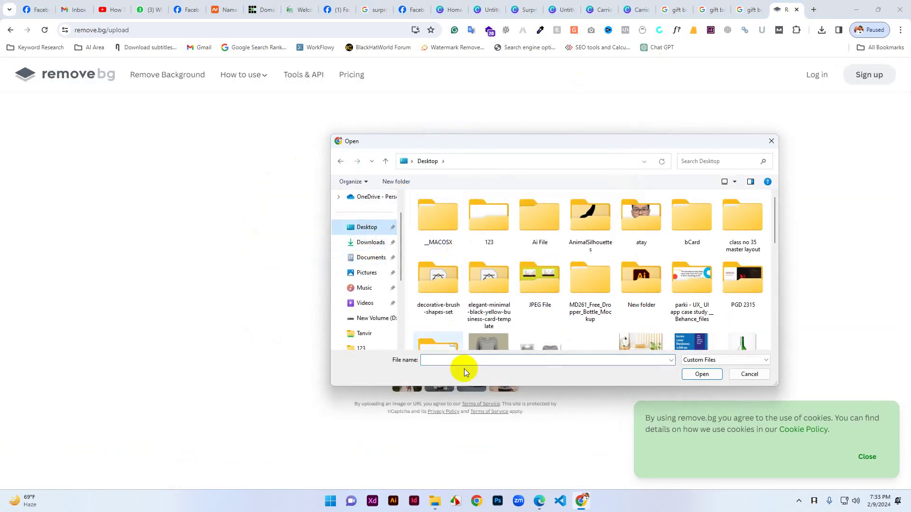
click(435, 362)
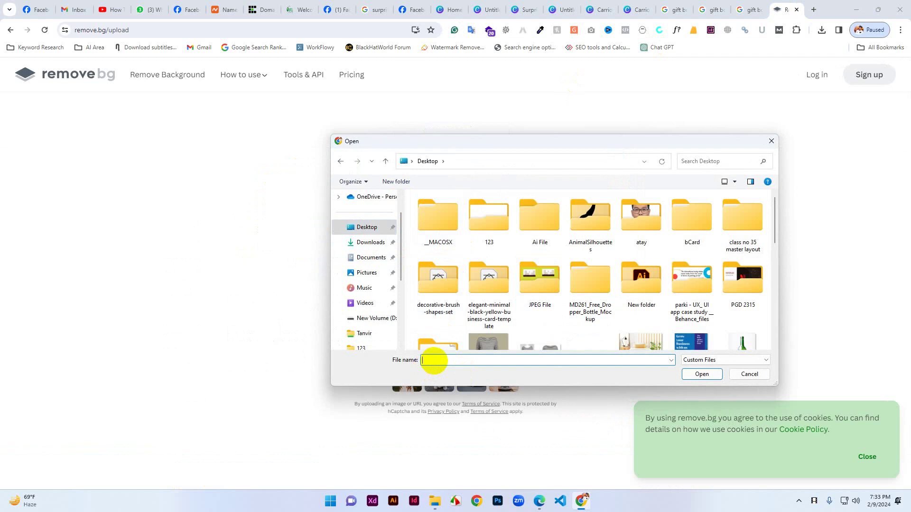
text(gift)
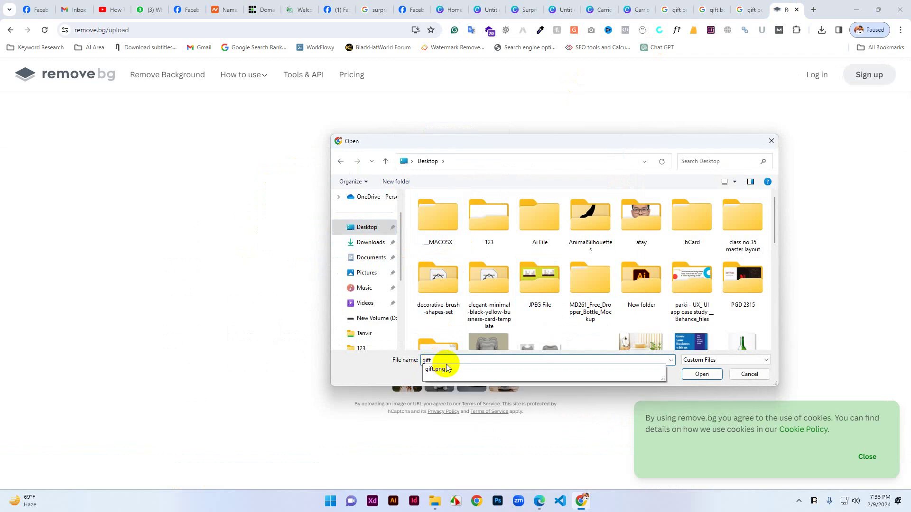
click(446, 369)
click(697, 376)
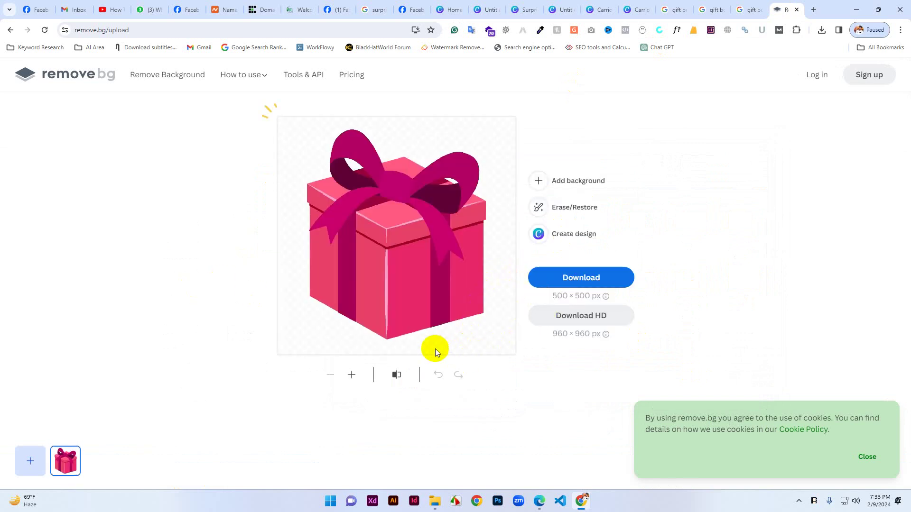
Download the standard-size background-free gift-removebg-preview.png and show it in its folder.
click(580, 285)
click(584, 317)
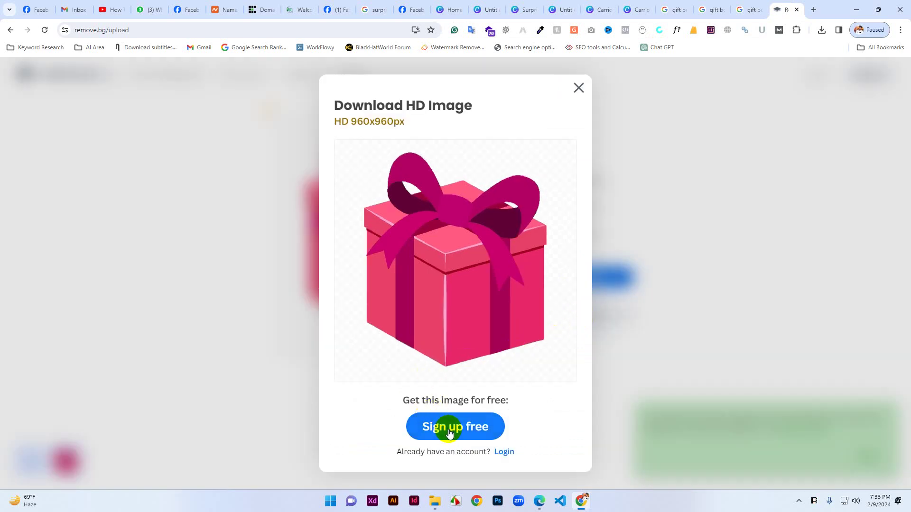
click(578, 88)
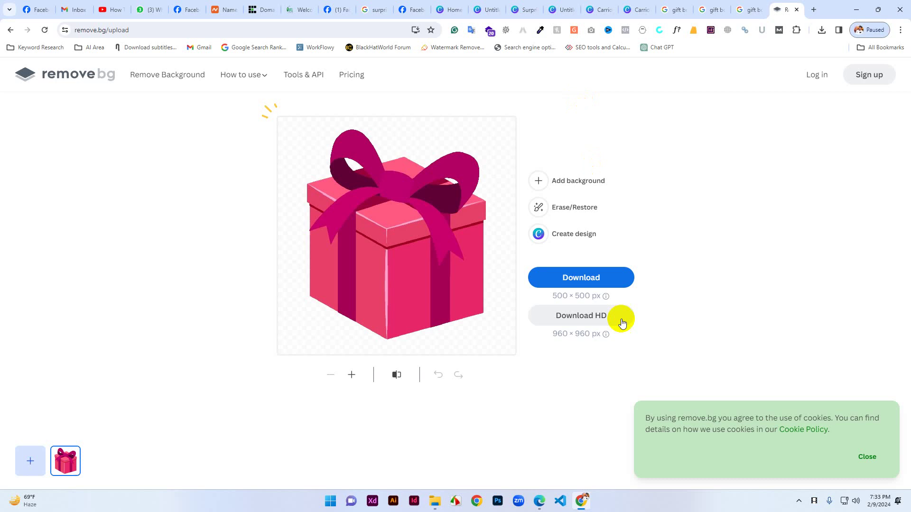
click(575, 279)
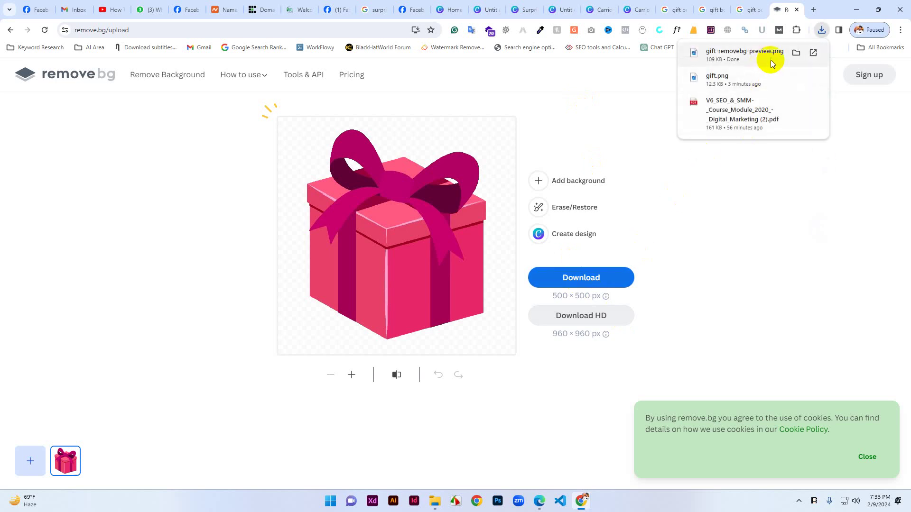
click(795, 53)
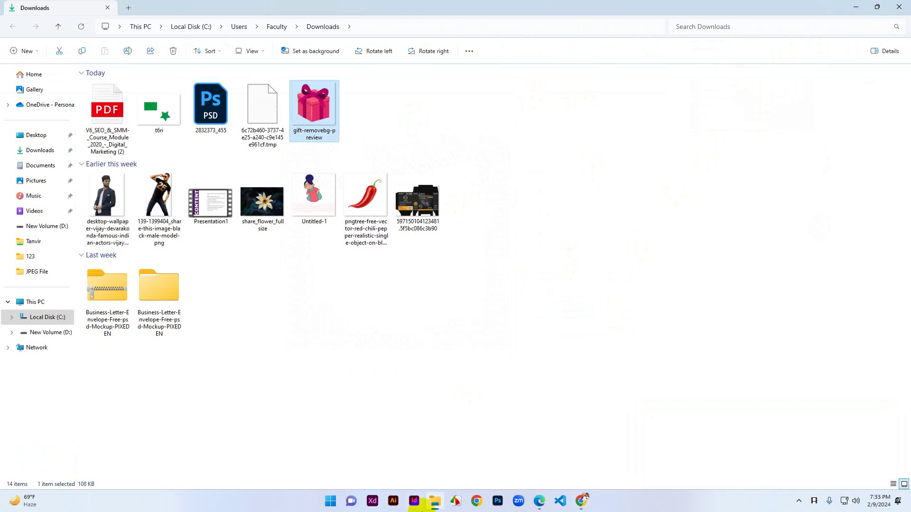
Bring the remove.bg browser window back and return to the Canva tabs.
click(518, 502)
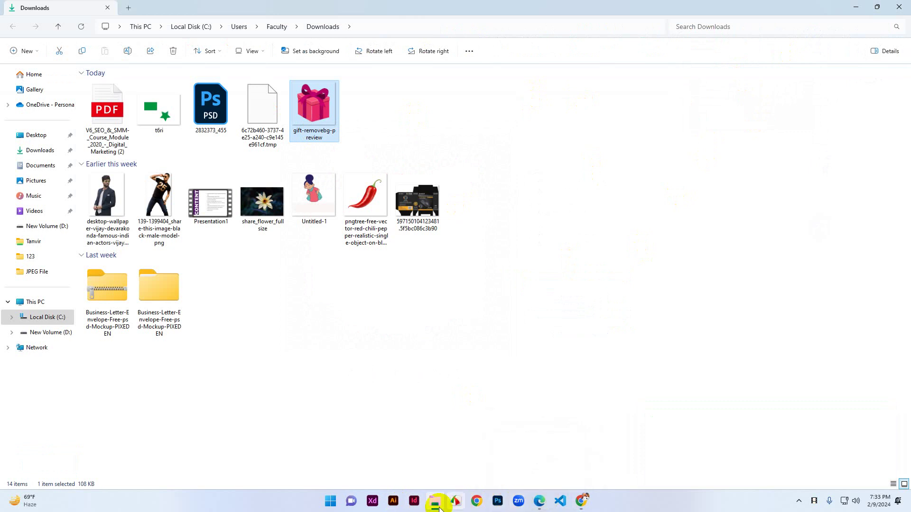
mouse_move(580, 499)
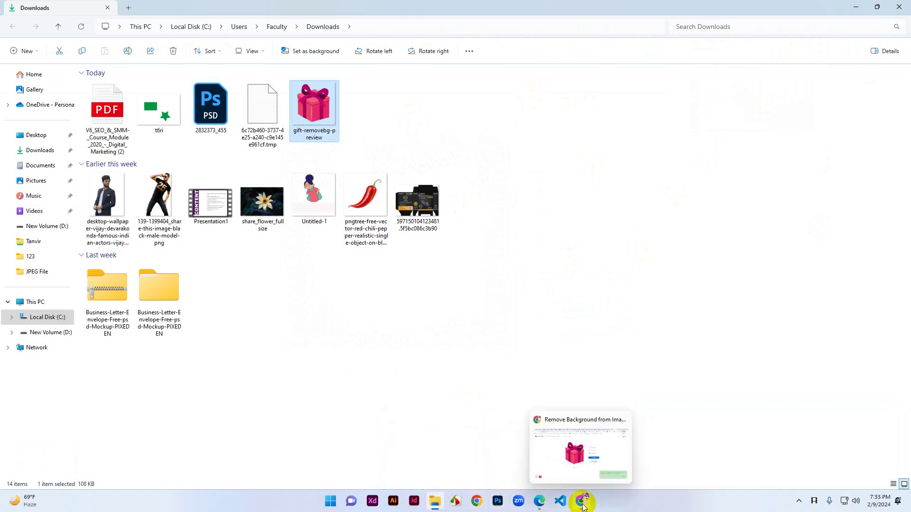
click(571, 467)
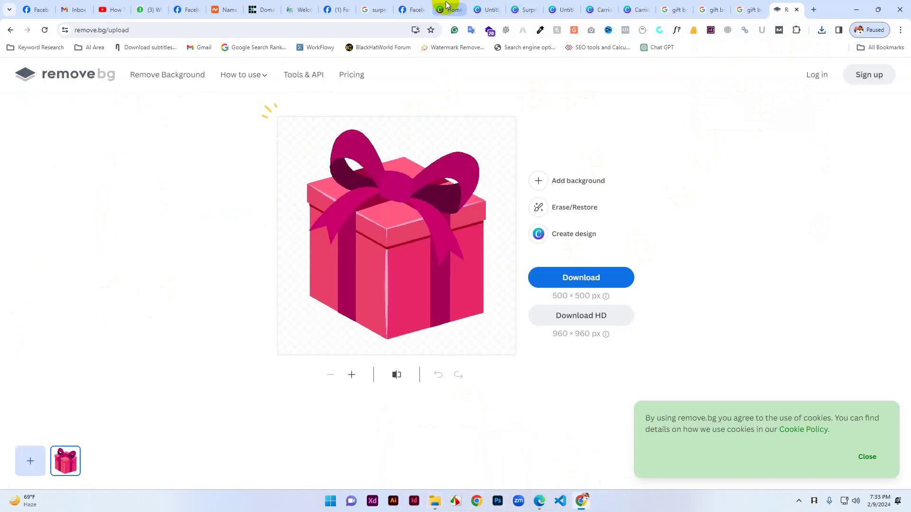
click(451, 9)
Delete the old gift image from the untitled logo design.
click(477, 10)
click(554, 250)
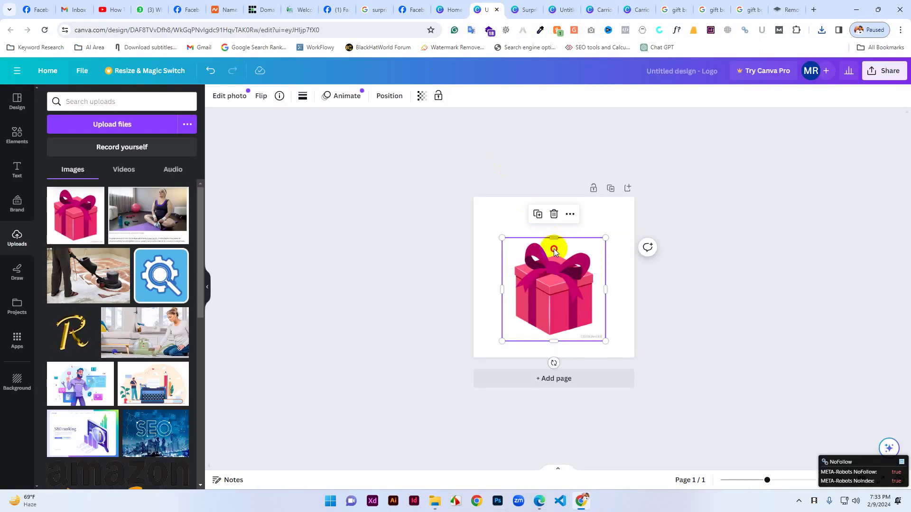
key(Delete)
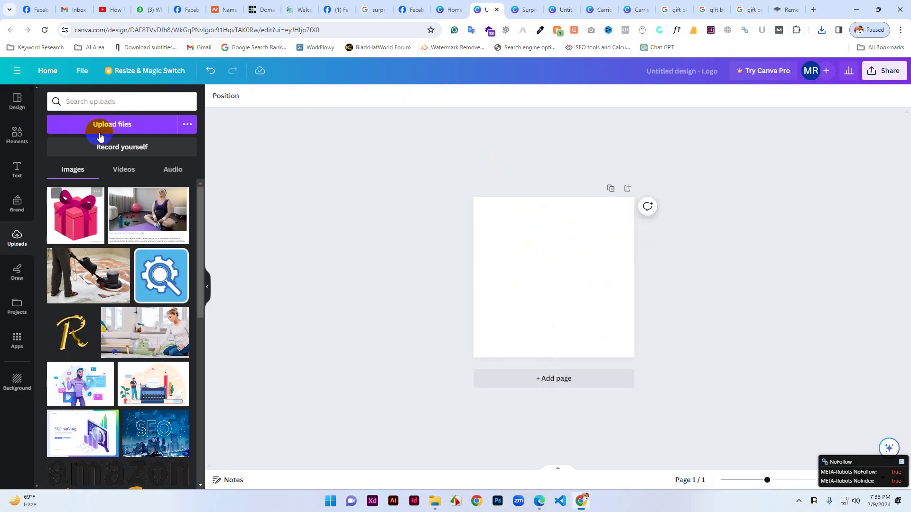
Upload gift-removebg-preview from Downloads and place it on the logo page.
click(99, 127)
click(104, 129)
click(359, 249)
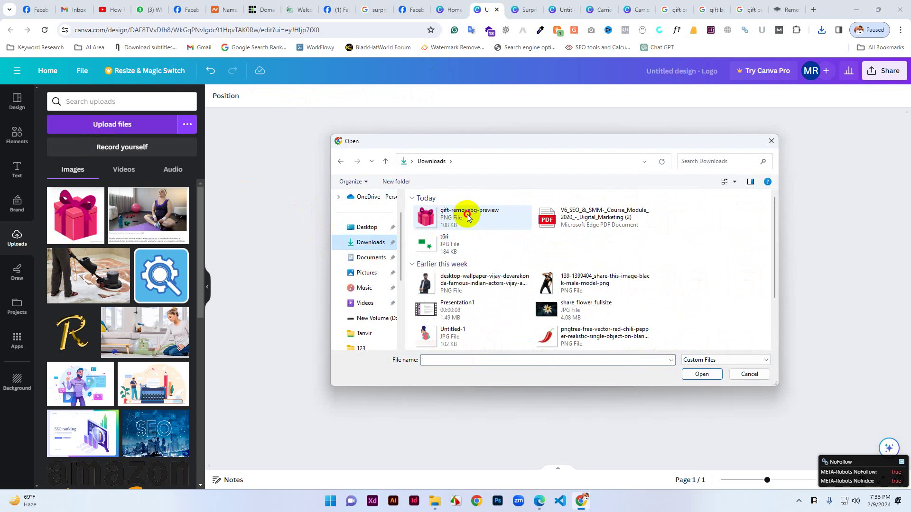
click(484, 221)
click(697, 375)
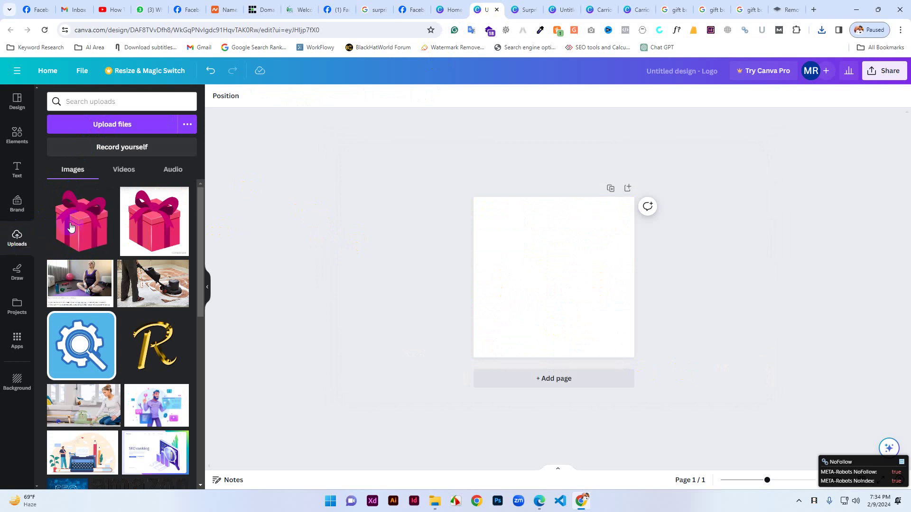
drag(72, 226, 543, 265)
click(604, 332)
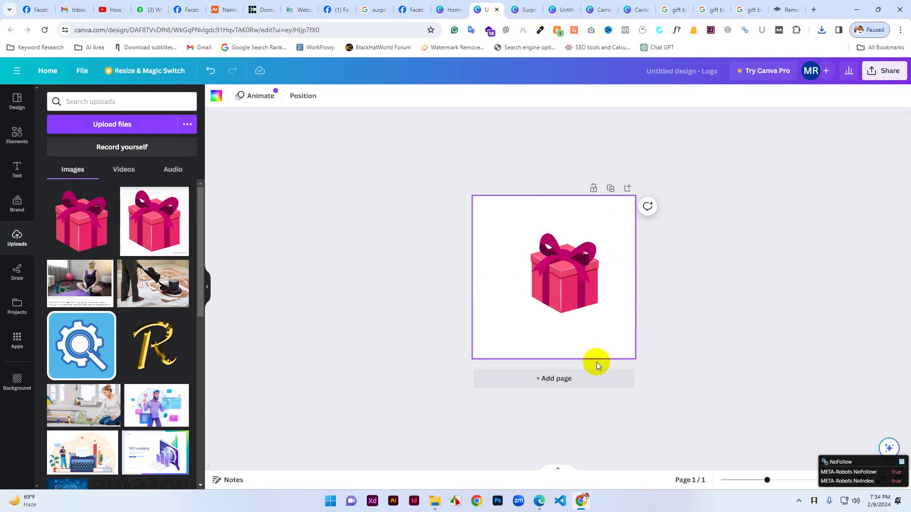
Move the gift box up and enlarge it to about 384 px.
click(564, 295)
drag(565, 295, 551, 279)
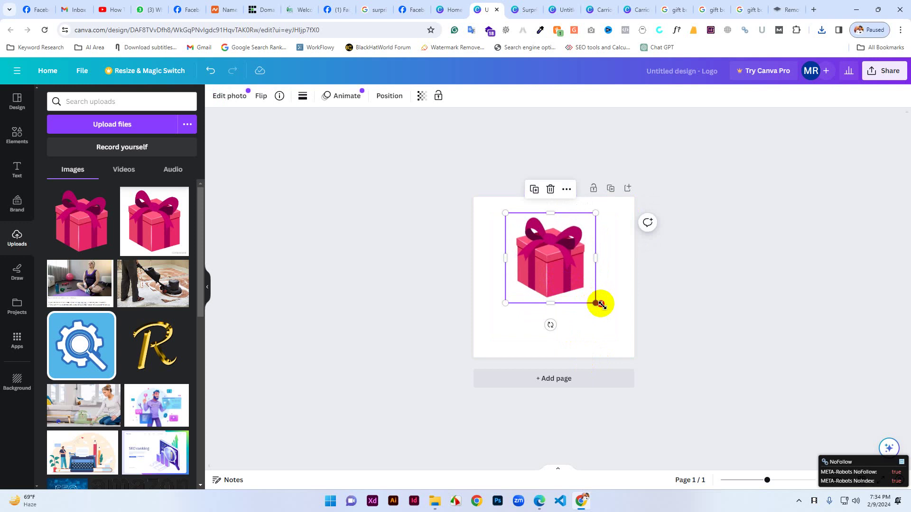
drag(600, 304, 612, 321)
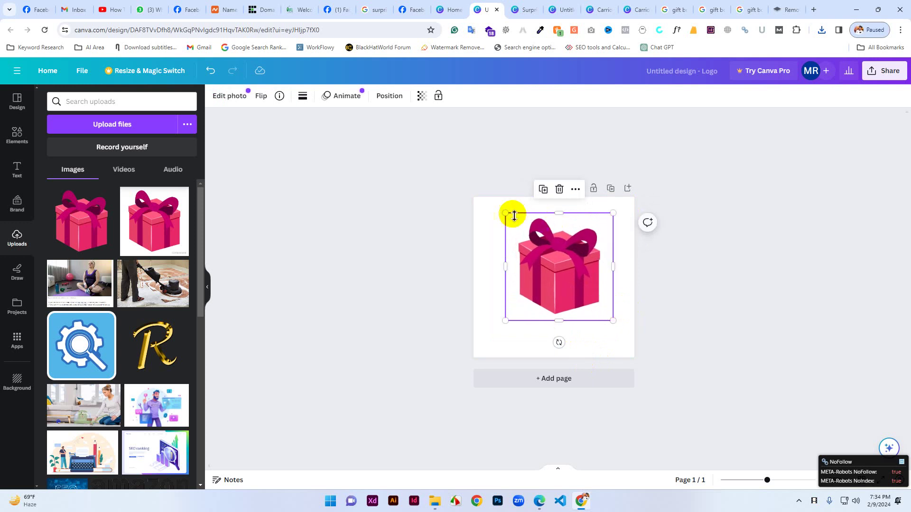
drag(507, 213, 486, 206)
click(533, 335)
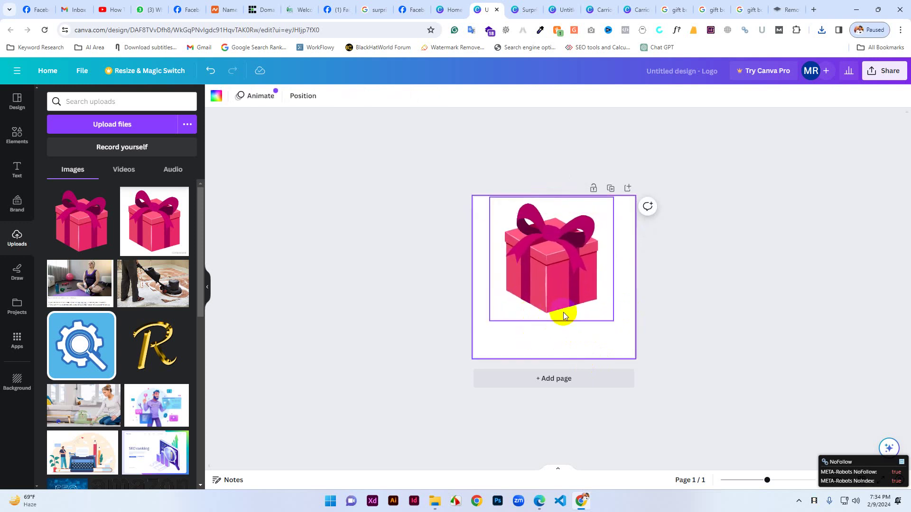
Shrink the gift box to about 354 px and centre it horizontally.
click(605, 320)
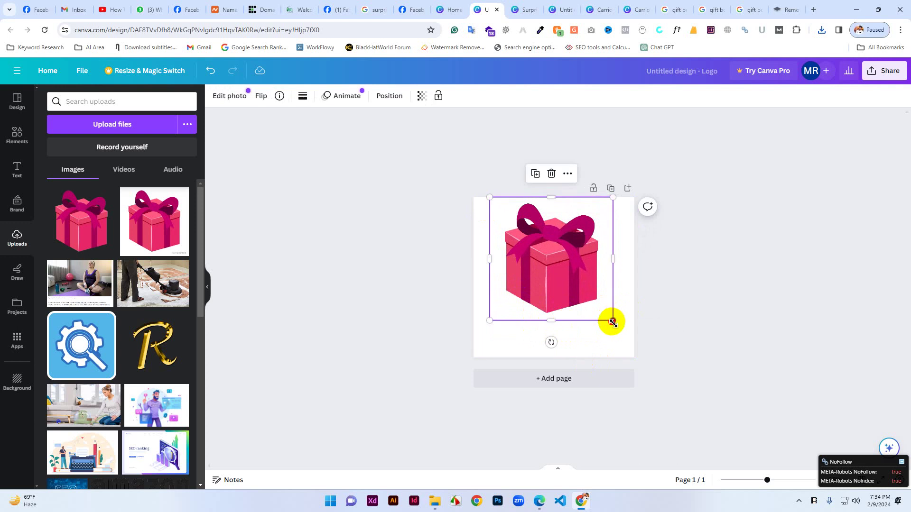
drag(611, 318, 599, 305)
drag(571, 268, 577, 279)
click(528, 338)
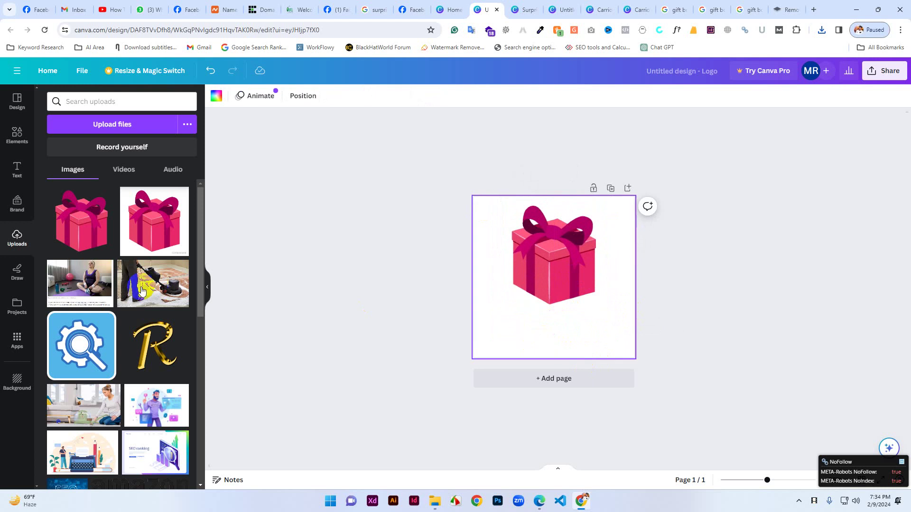
click(16, 177)
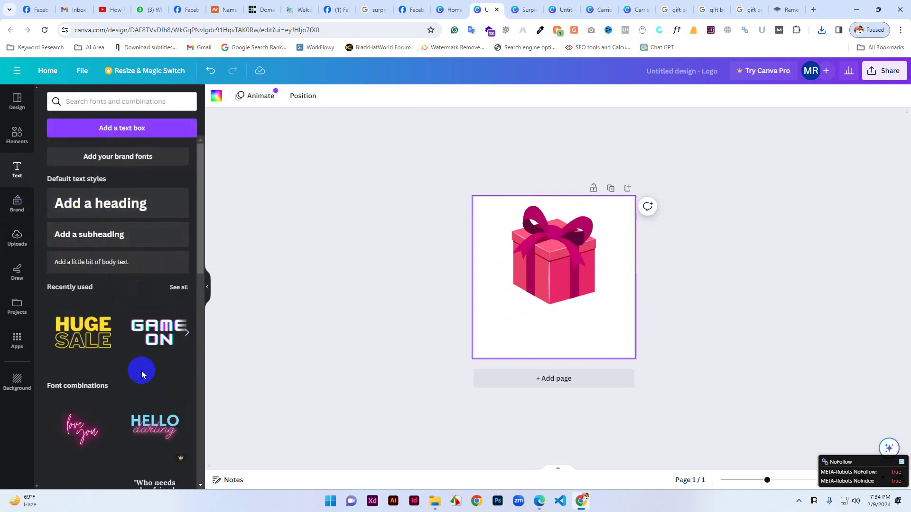
Add a heading text box and move it below the gift box.
scroll(121, 383, down, 4)
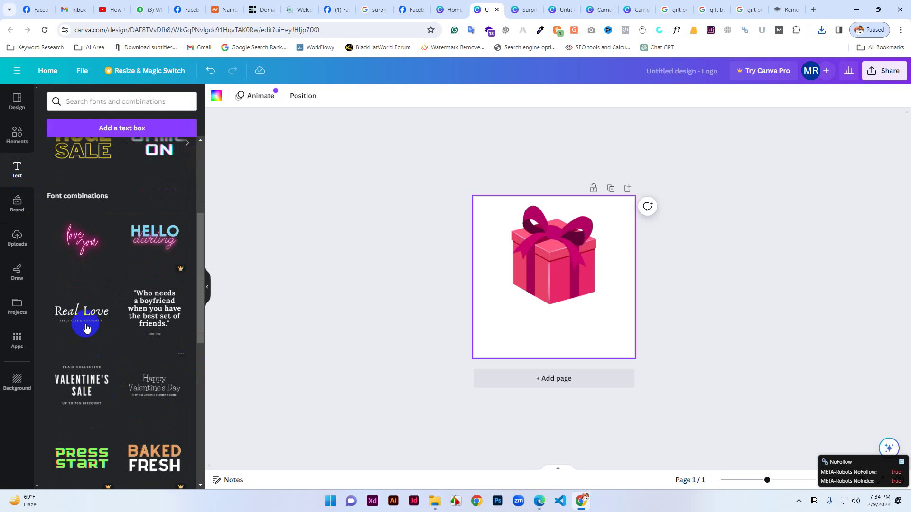
scroll(117, 249, up, 3)
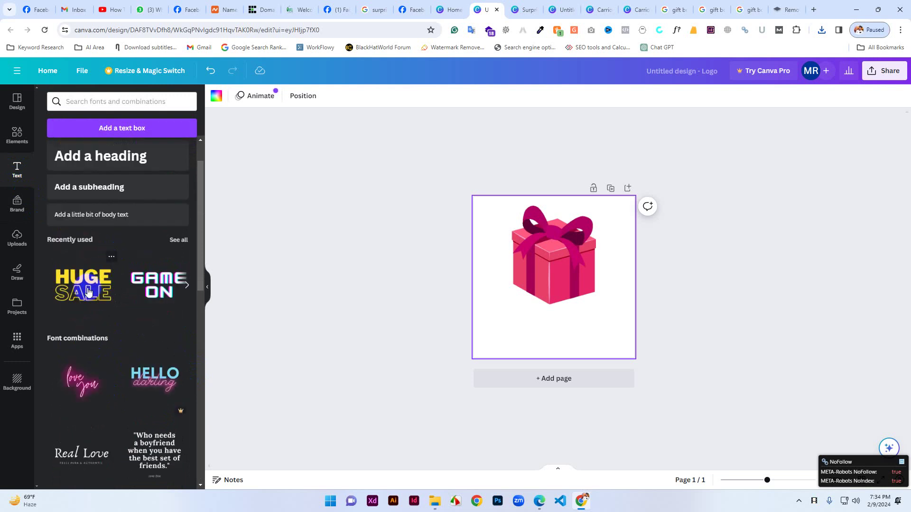
scroll(106, 217, up, 1)
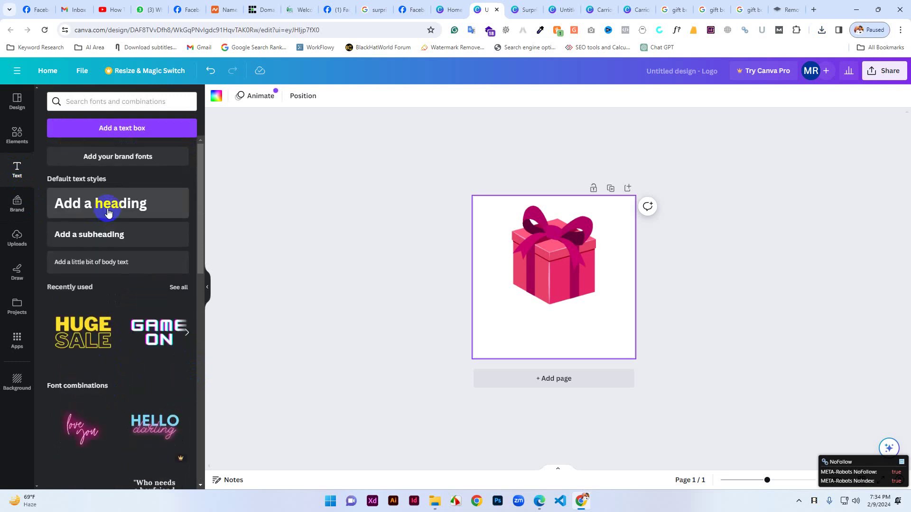
click(108, 212)
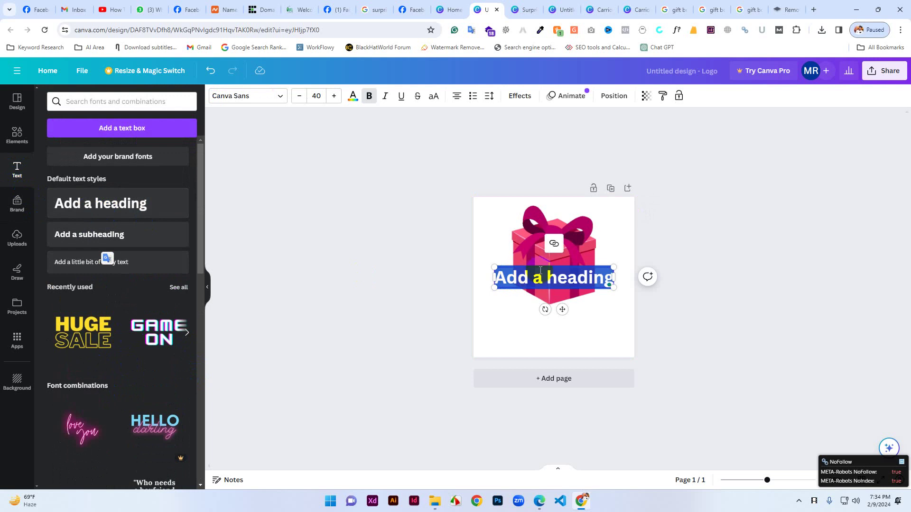
click(501, 272)
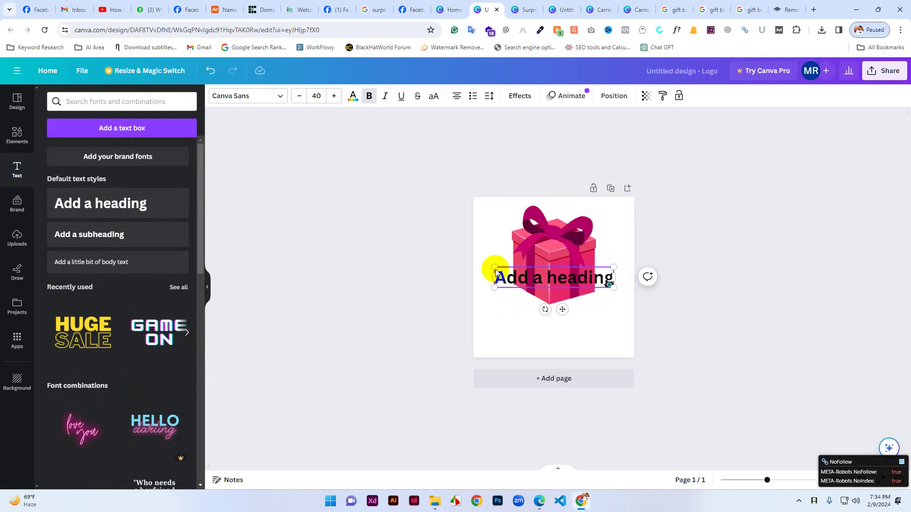
click(493, 247)
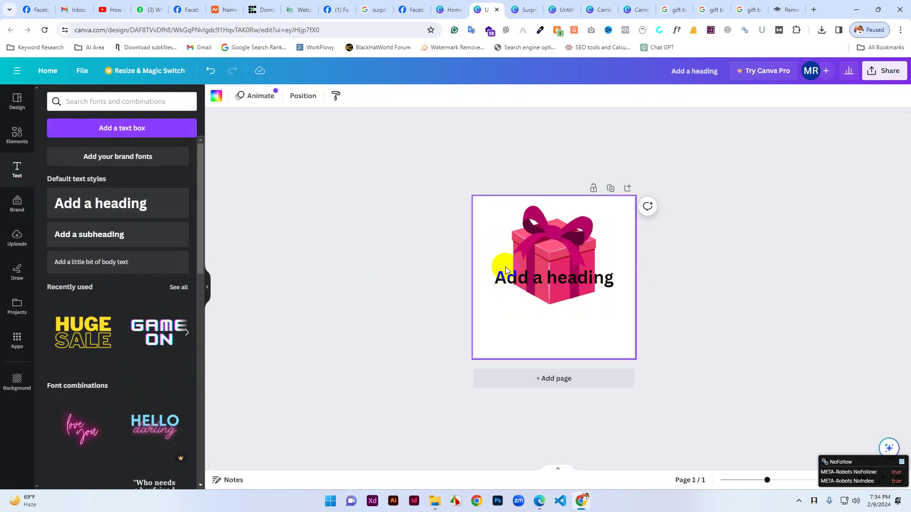
click(520, 277)
drag(520, 277, 525, 323)
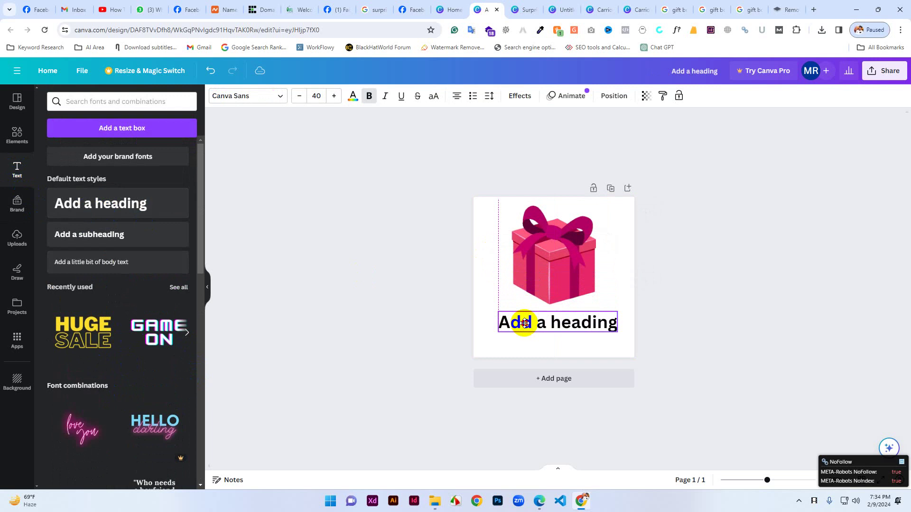
Replace the heading's placeholder text with 'Surprise Gifts'.
double_click(540, 320)
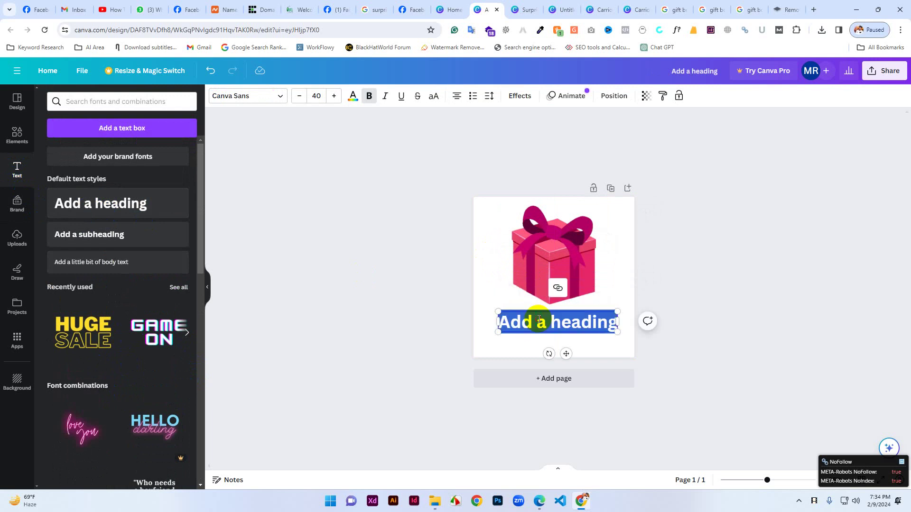
text(Su)
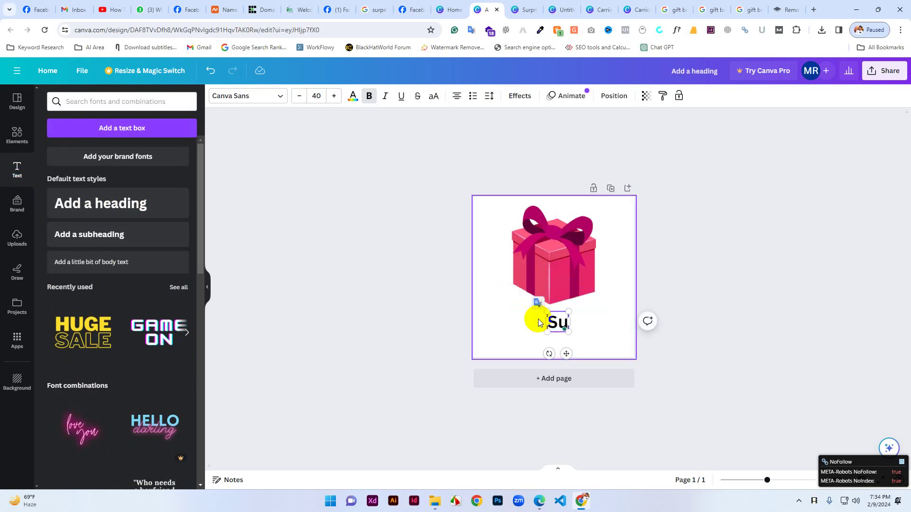
text(rprise)
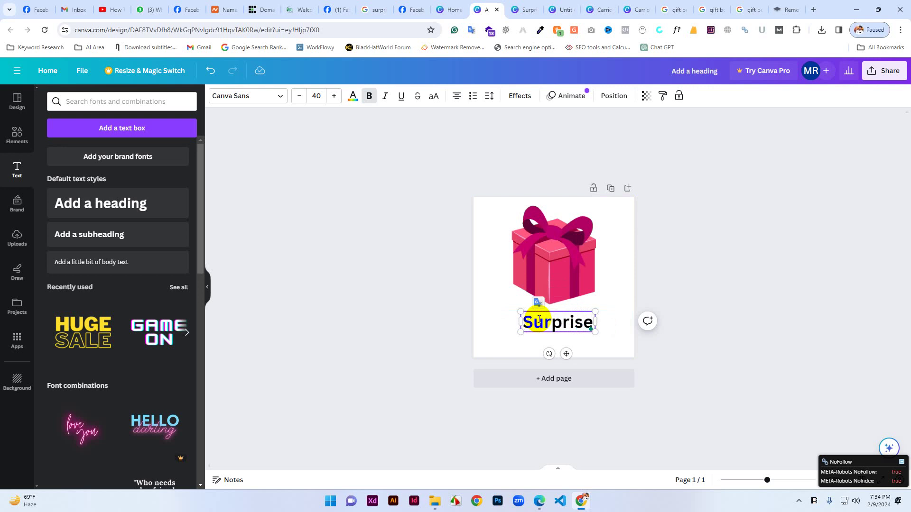
text( Gi)
text(fts)
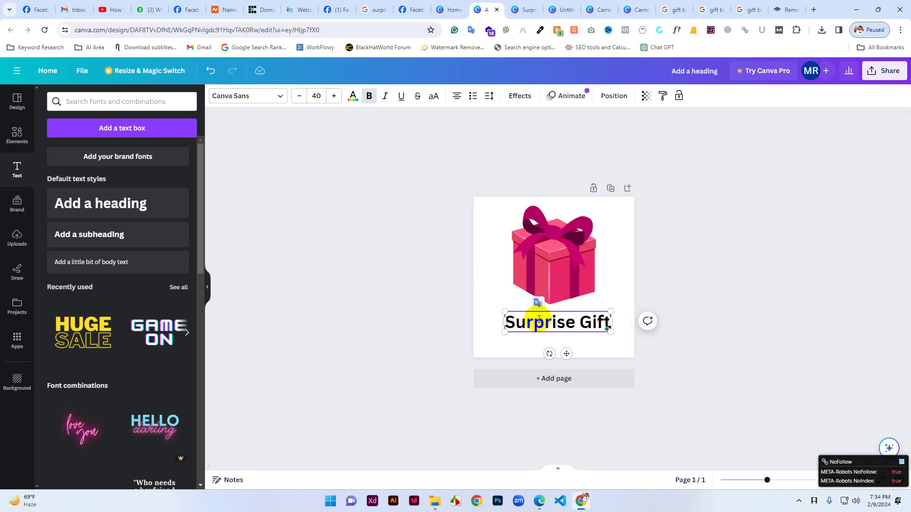
click(598, 350)
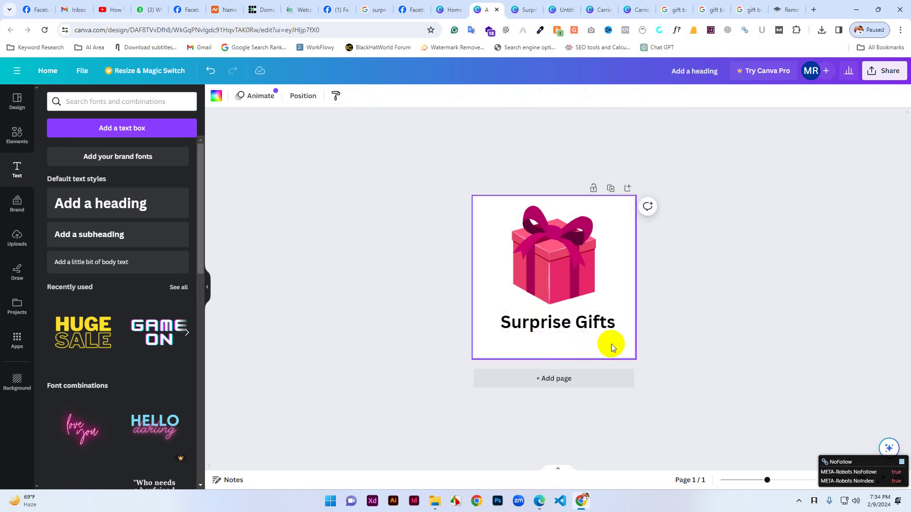
Raise the Surprise Gifts heading's font size from 40 to 42.
click(556, 323)
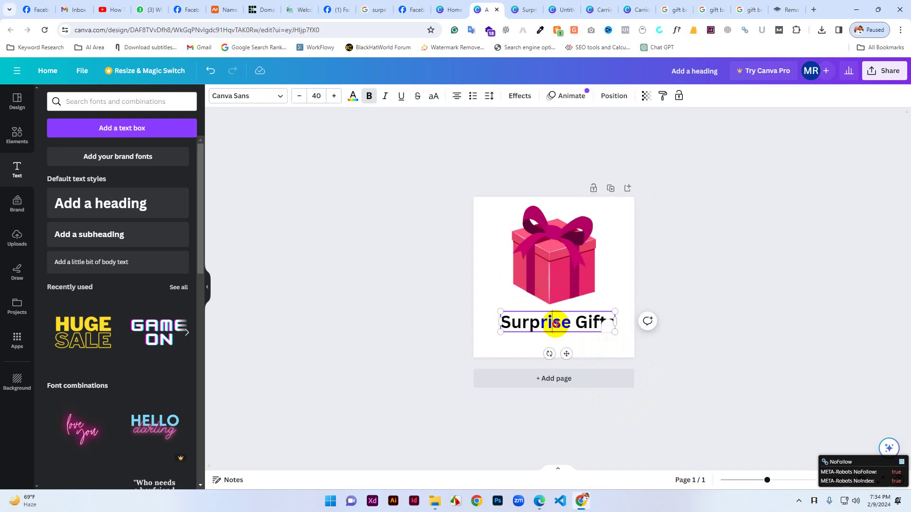
click(556, 323)
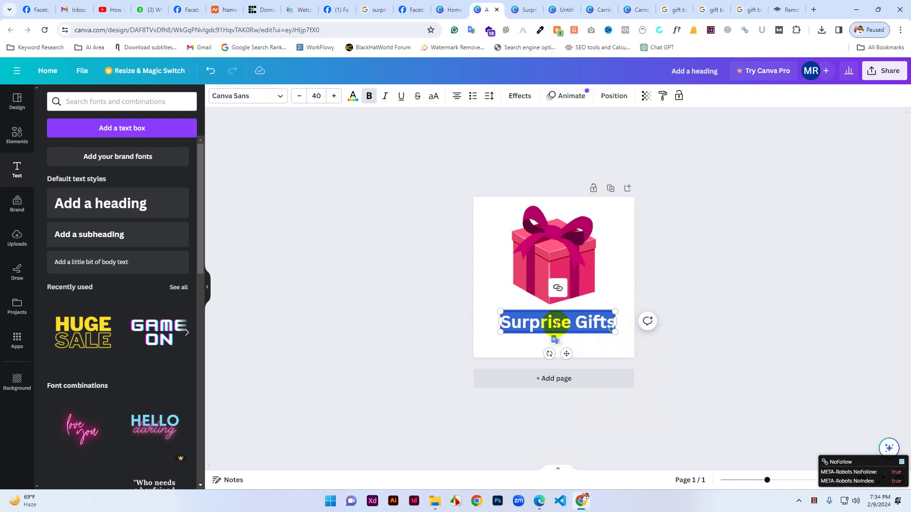
click(334, 96)
click(335, 97)
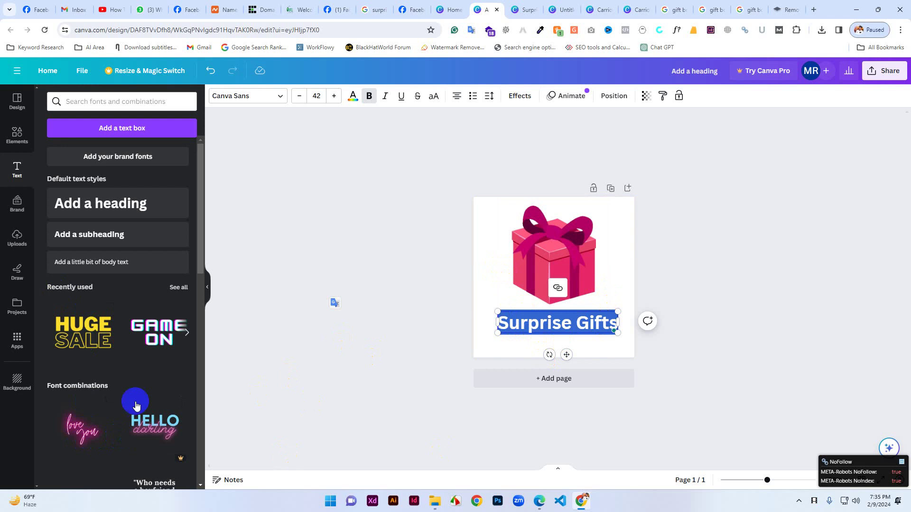
Keep the heading level after rotating it, browse Elements, then reselect the text box.
scroll(131, 407, down, 4)
scroll(131, 408, down, 10)
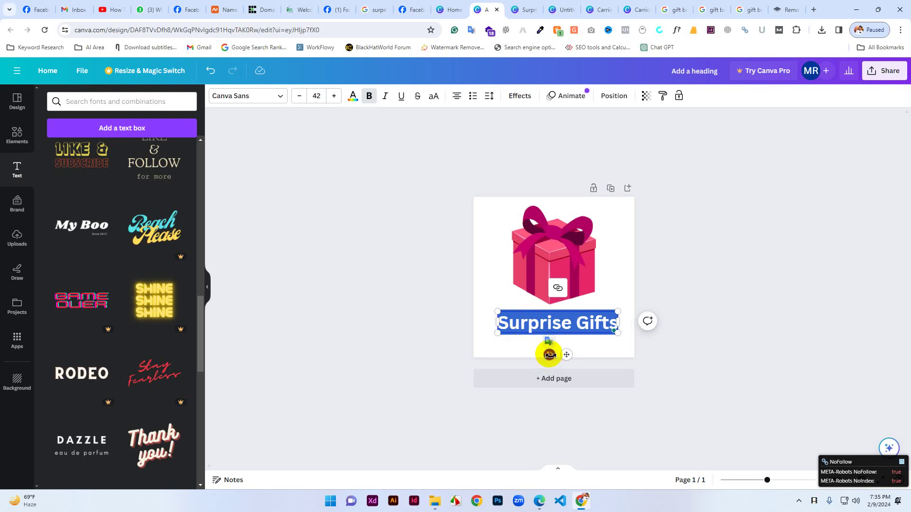
mouse_move(549, 355)
mouse_down()
mouse_move(533, 354)
mouse_move(549, 365)
mouse_up()
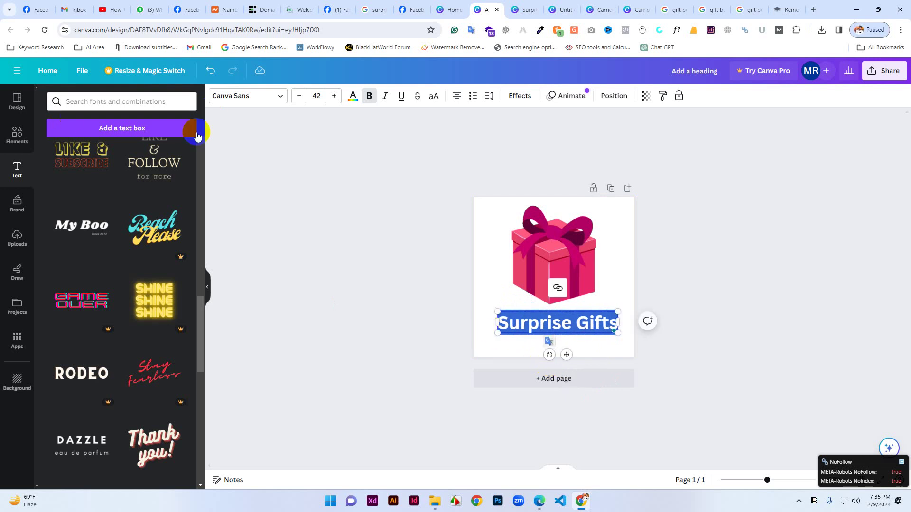
scroll(94, 385, down, 2)
scroll(94, 385, down, 7)
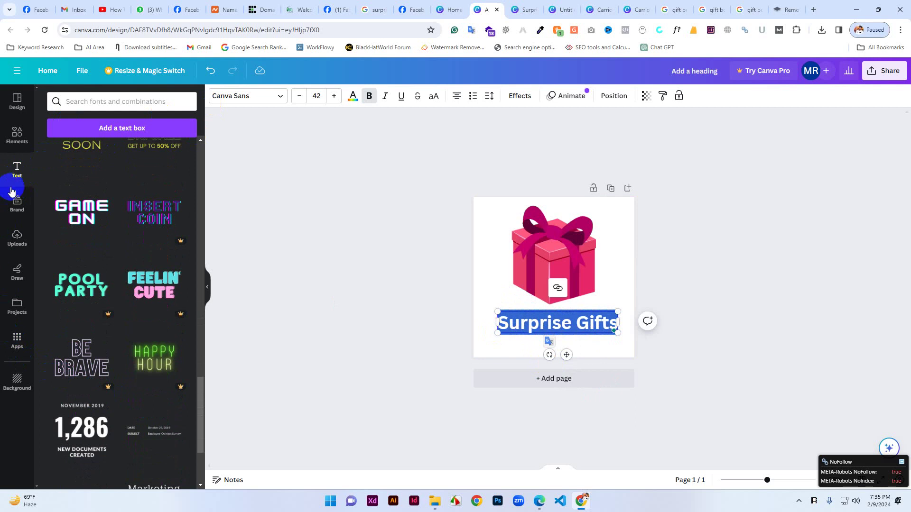
click(14, 142)
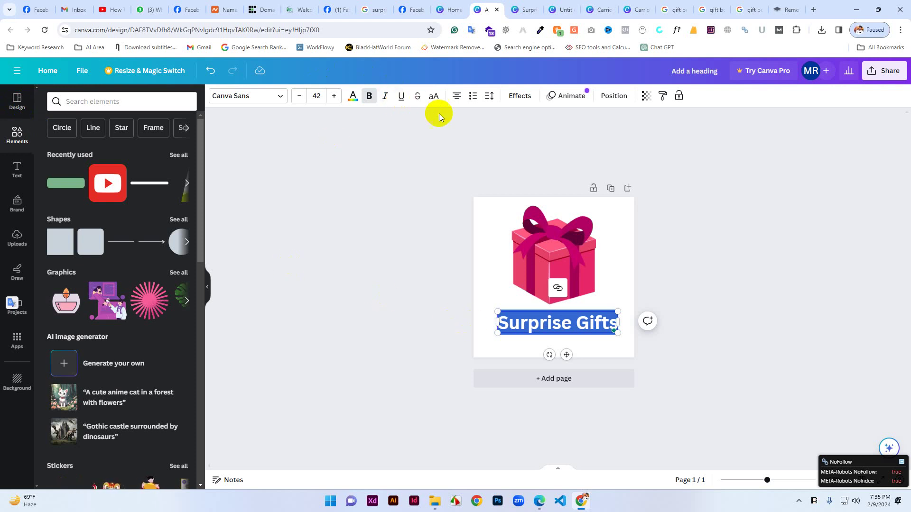
click(493, 339)
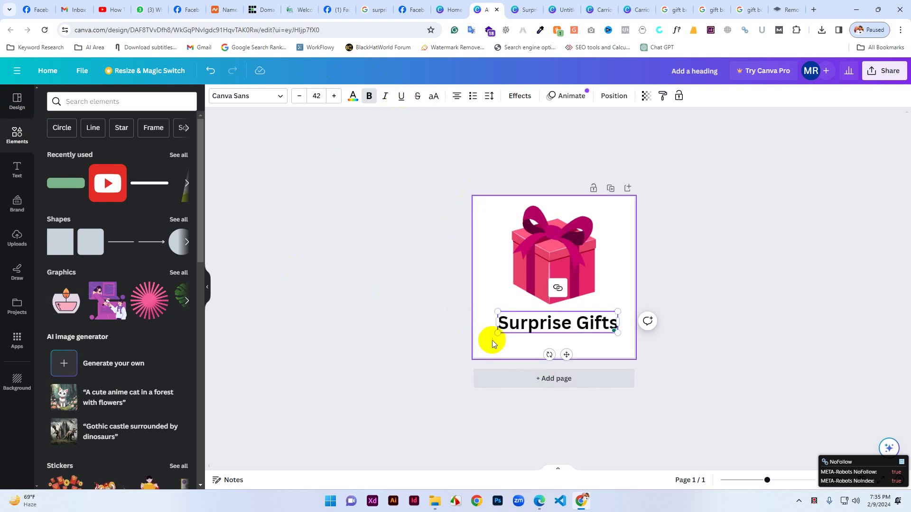
click(519, 333)
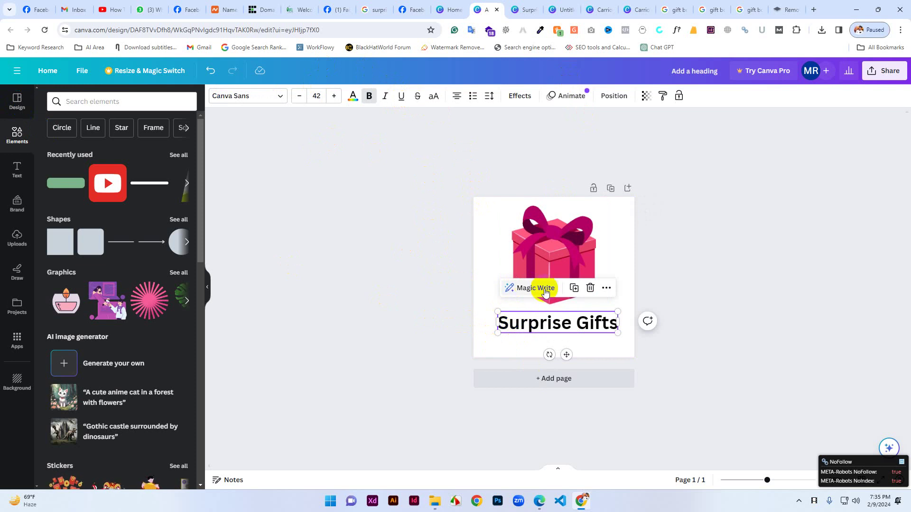
Browse the font list and set the heading's font size to 43.
click(353, 97)
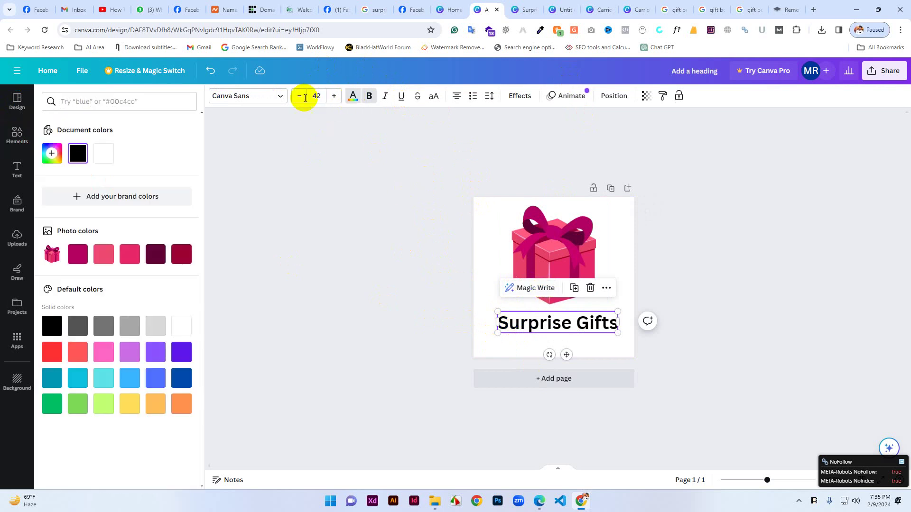
click(279, 96)
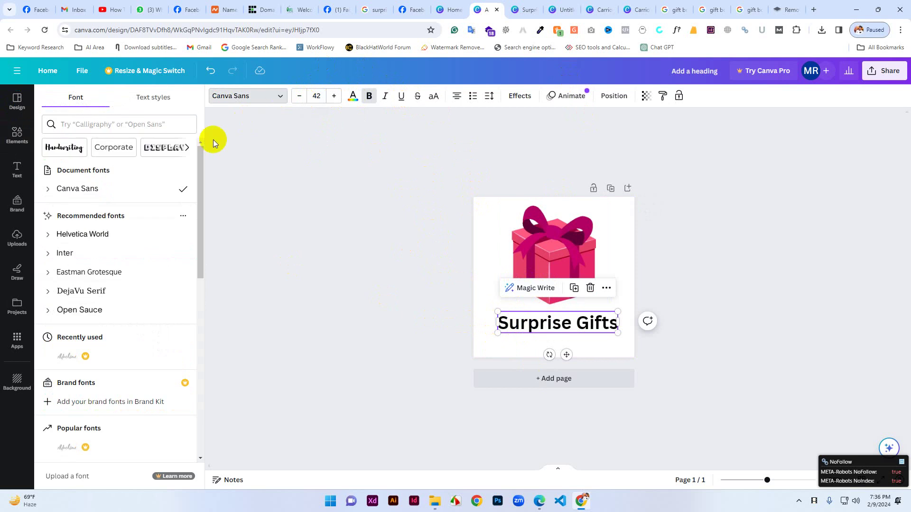
scroll(116, 295, down, 1)
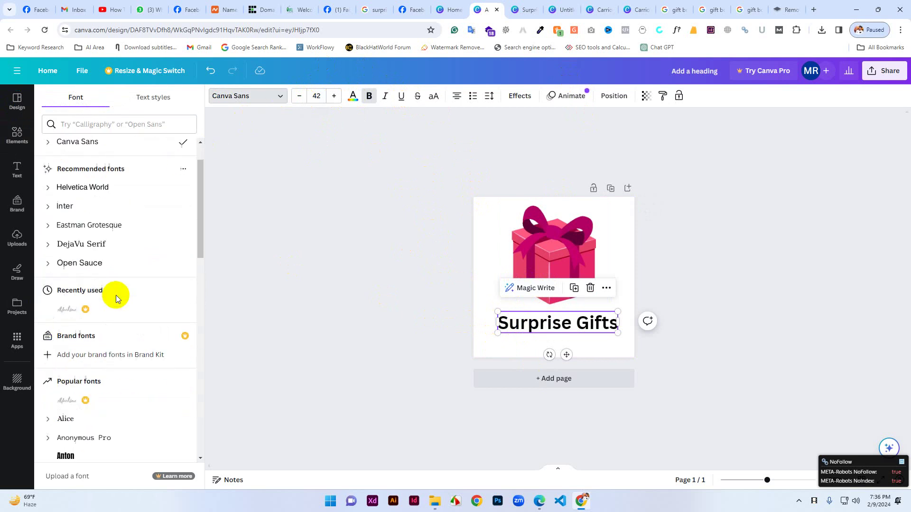
scroll(115, 295, down, 3)
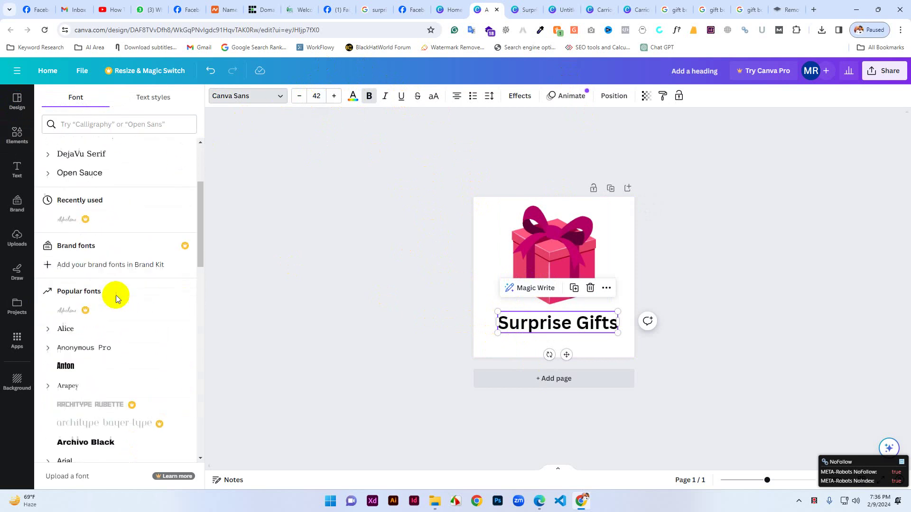
click(300, 96)
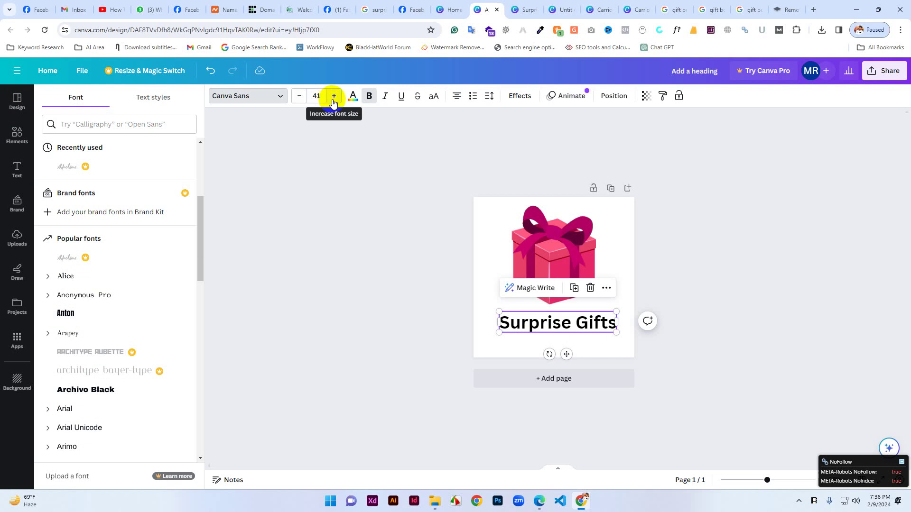
click(333, 97)
click(334, 97)
Colour the heading blue and make it bold italic.
click(352, 96)
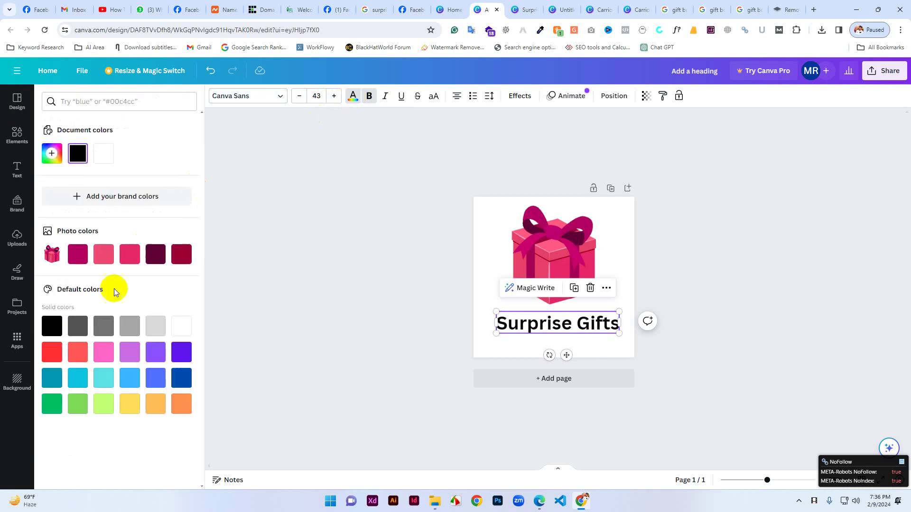
click(155, 378)
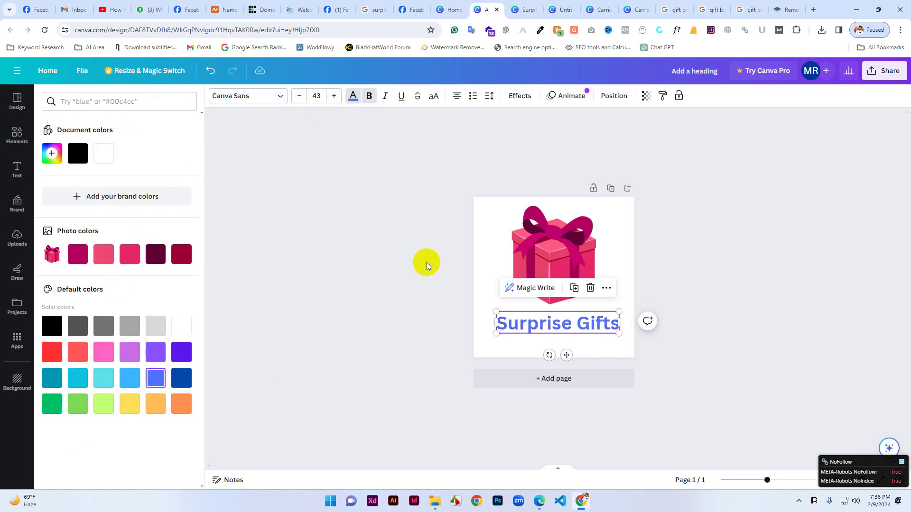
click(371, 96)
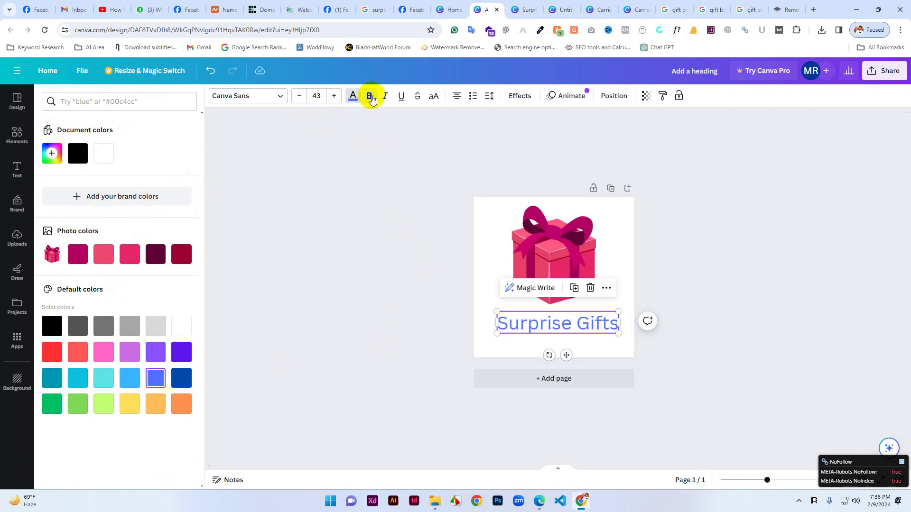
click(371, 97)
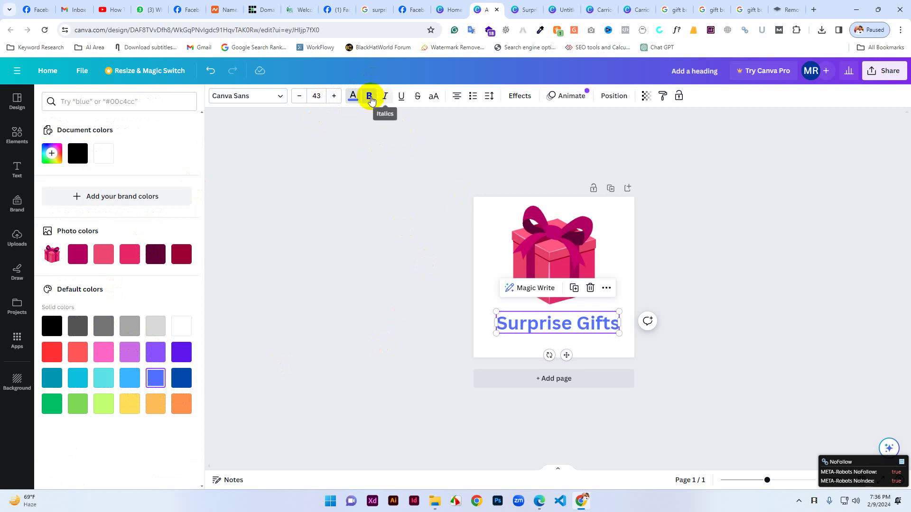
click(385, 97)
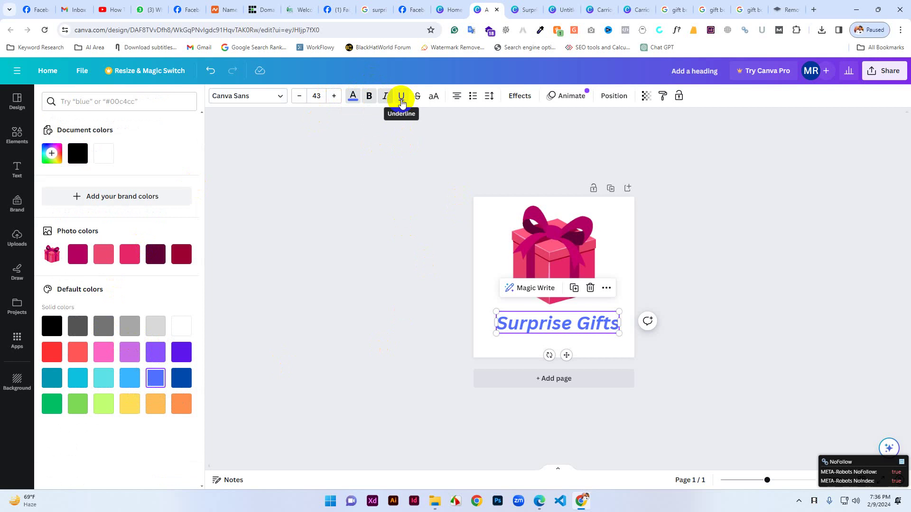
Try underline, strikethrough and all-caps on the heading, restoring normal capitalisation.
click(401, 103)
click(401, 103)
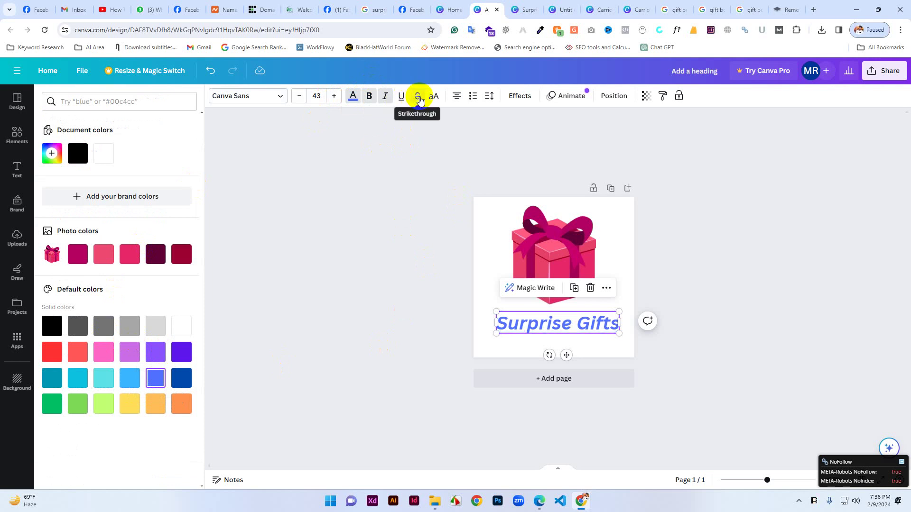
click(421, 100)
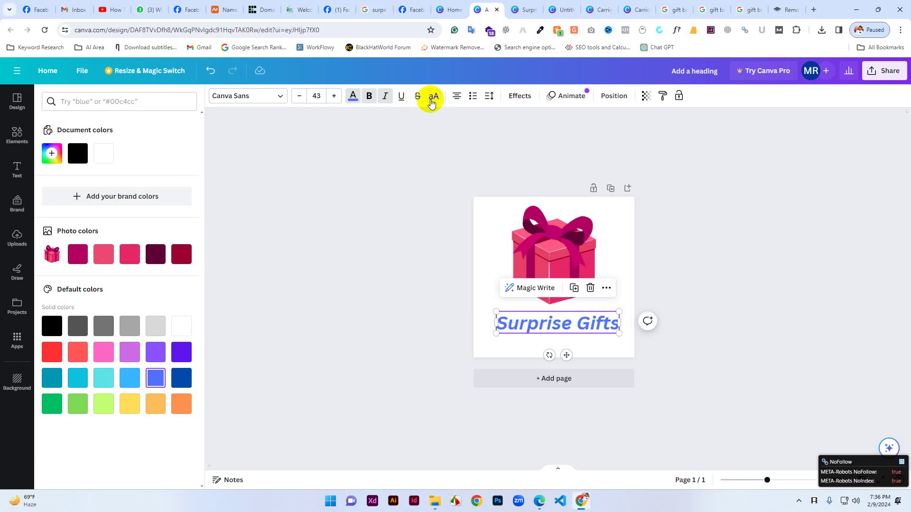
click(434, 100)
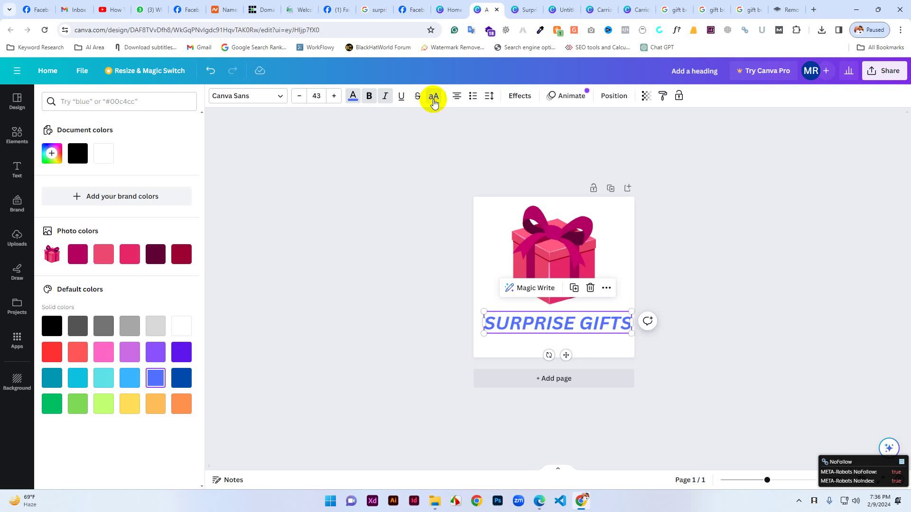
click(434, 102)
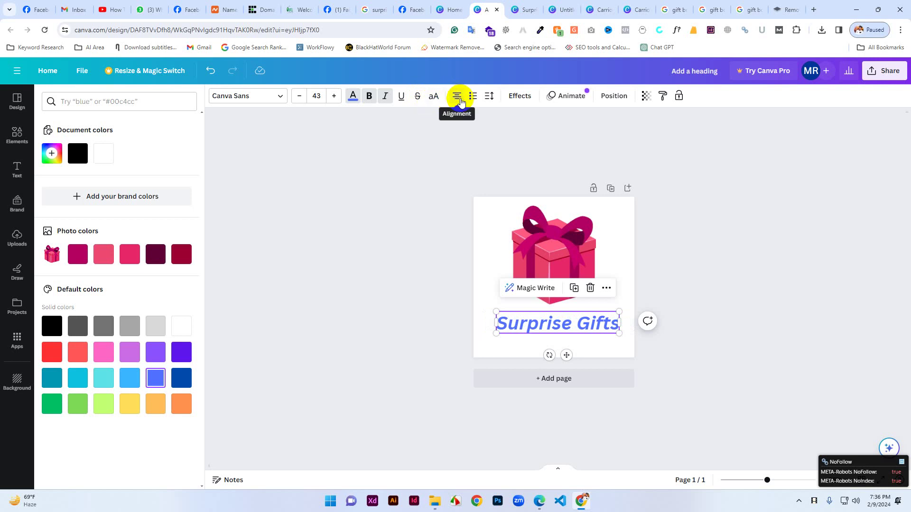
Try left and justified alignment and list formats, ending with no list numbering.
click(459, 98)
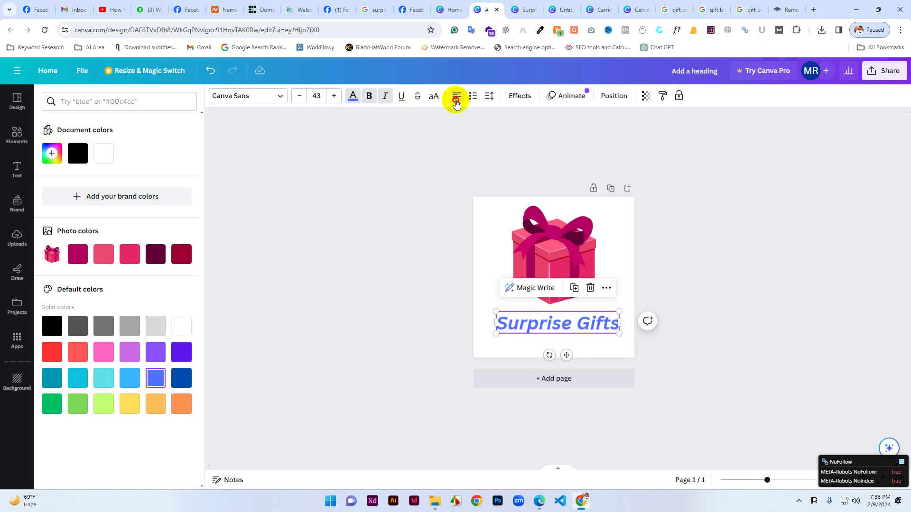
click(456, 100)
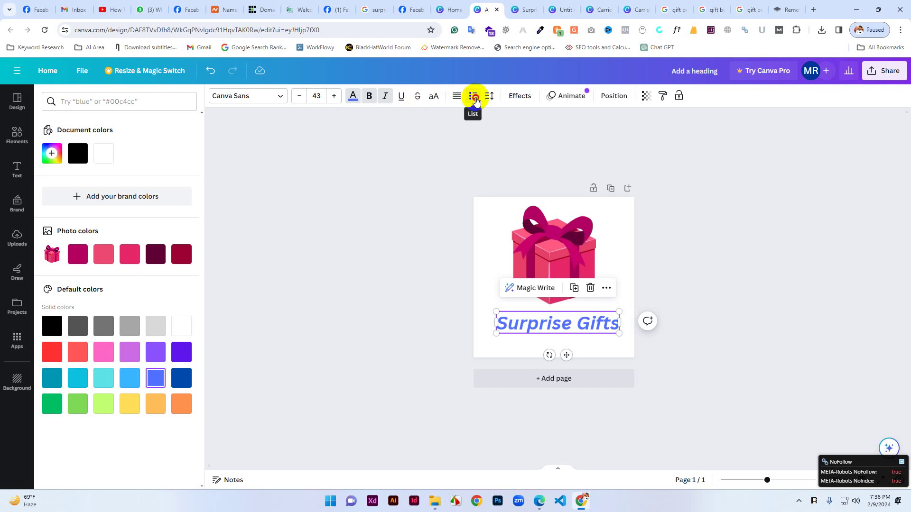
click(474, 99)
click(474, 99)
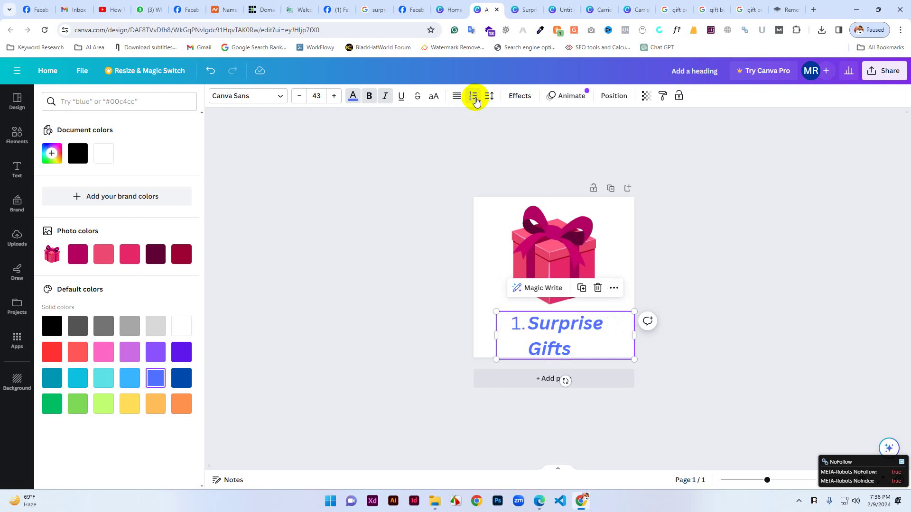
click(475, 99)
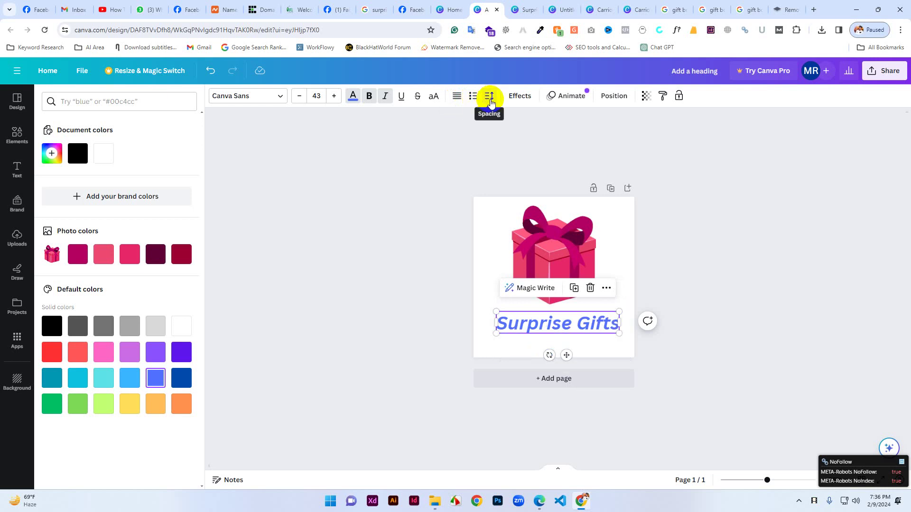
Give Surprise Gifts the Shadow effect after reverting a Curve shape to None.
click(521, 101)
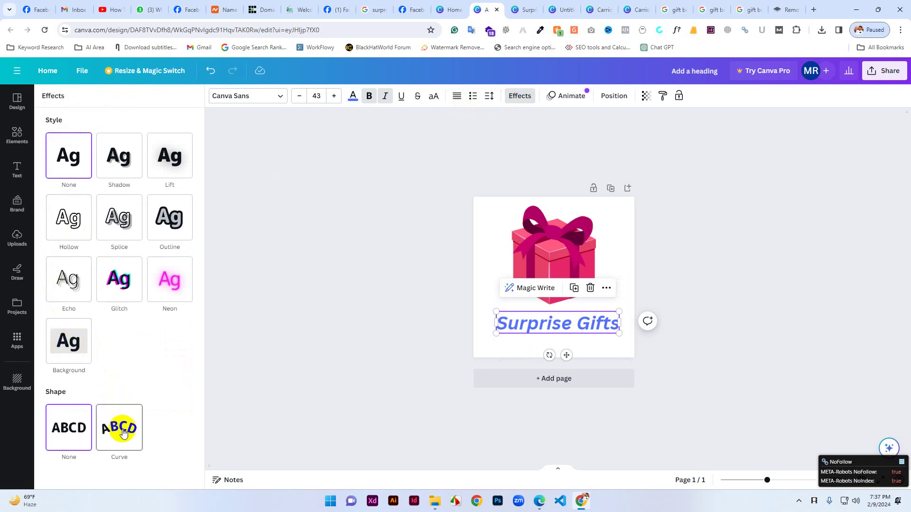
click(123, 433)
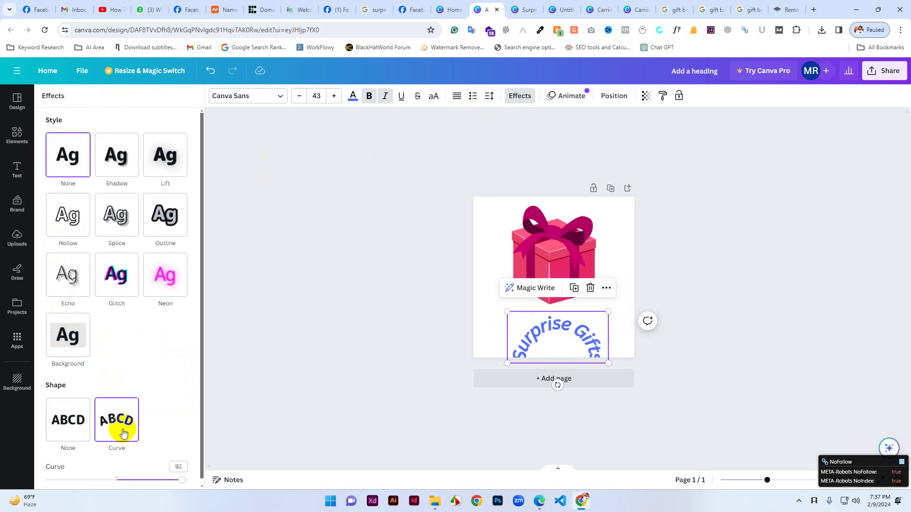
scroll(85, 442, down, 1)
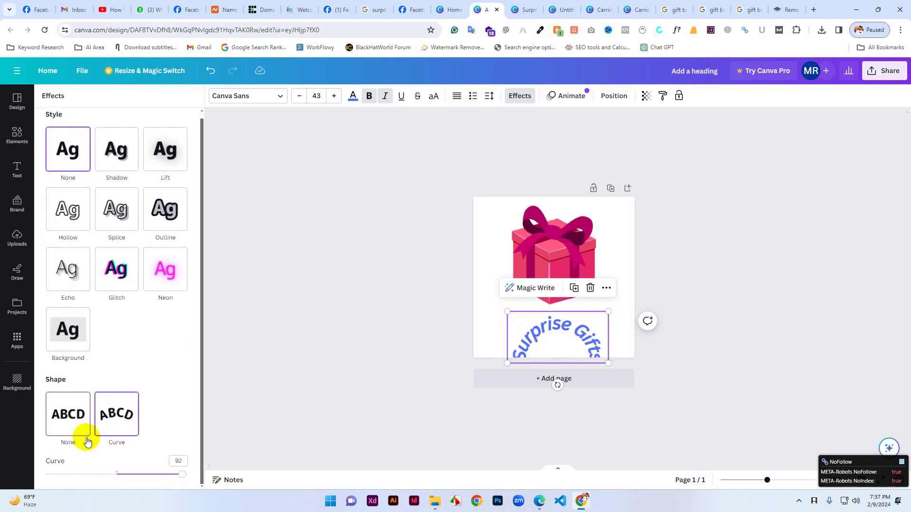
click(113, 419)
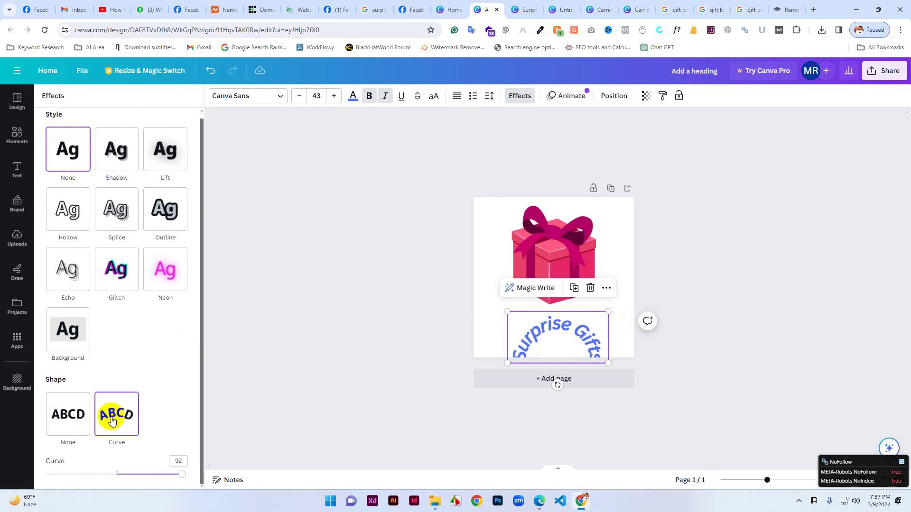
click(73, 418)
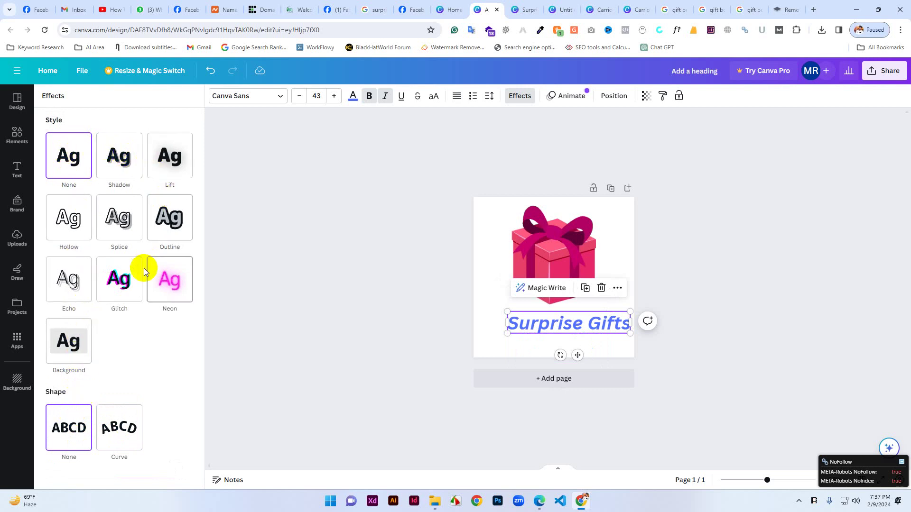
click(117, 164)
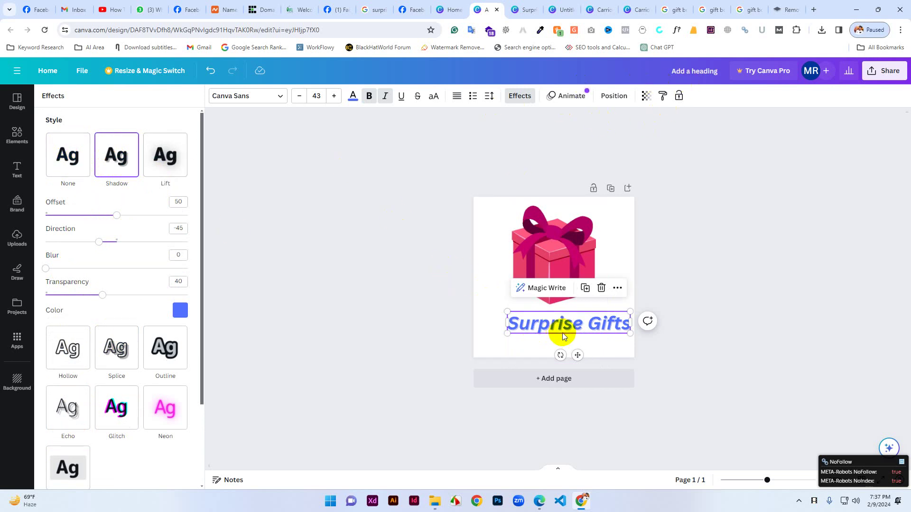
drag(560, 332, 546, 331)
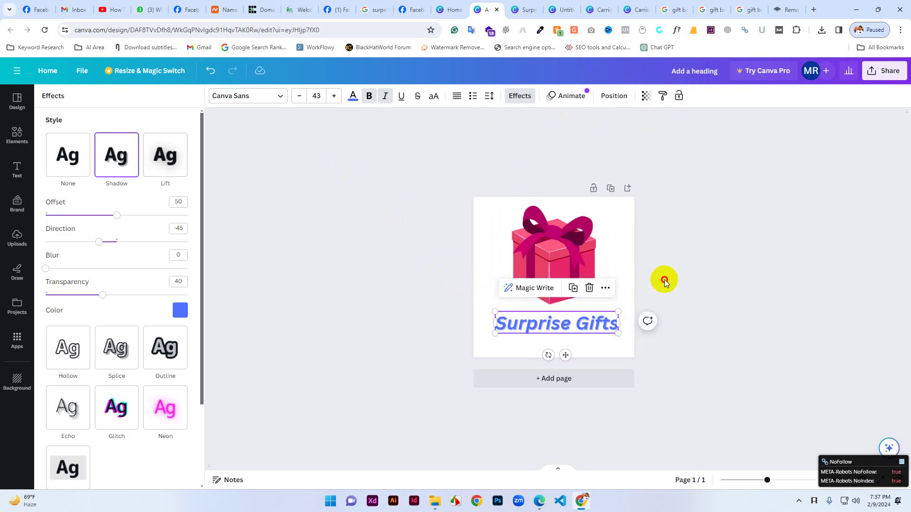
click(678, 285)
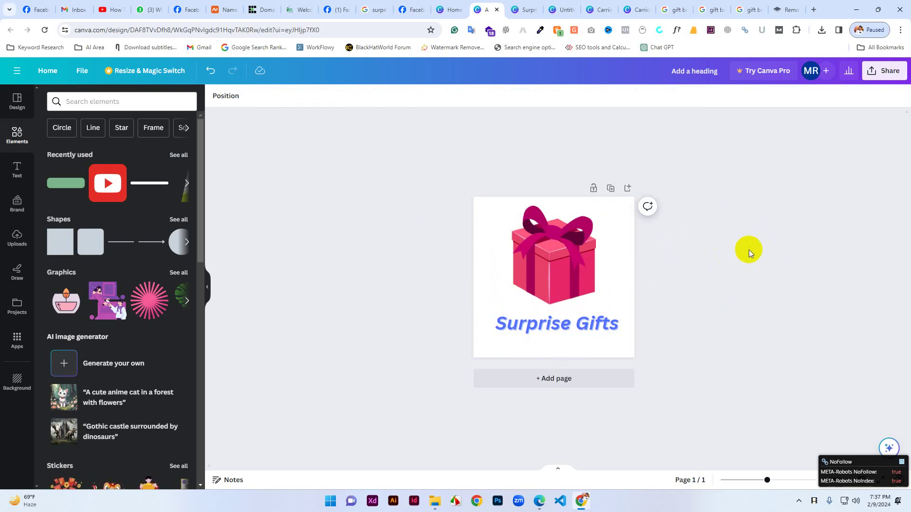
Set Surprise Gifts to font size 40 and centre it under the gift box.
click(554, 327)
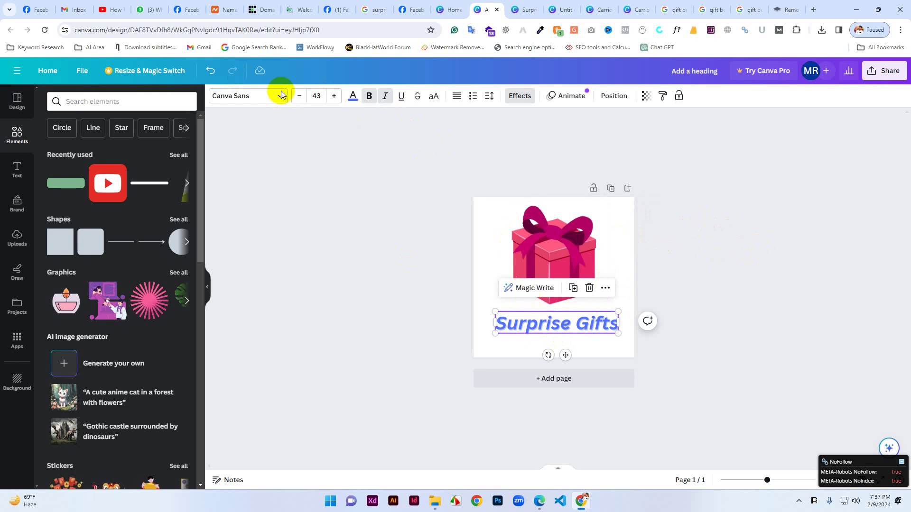
click(299, 95)
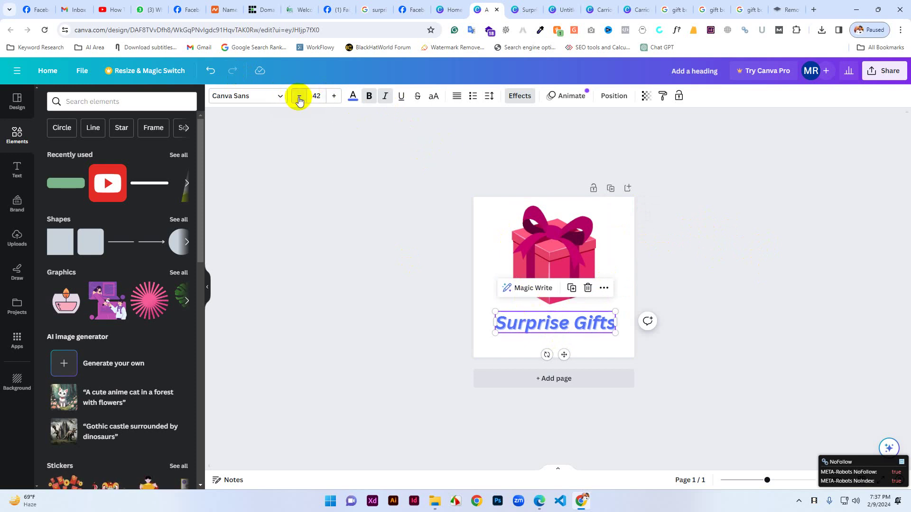
click(299, 96)
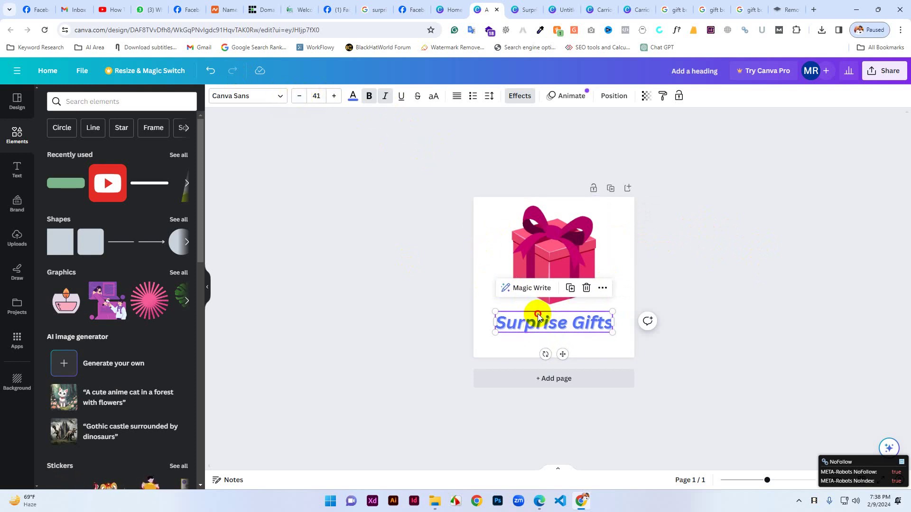
drag(539, 317, 546, 306)
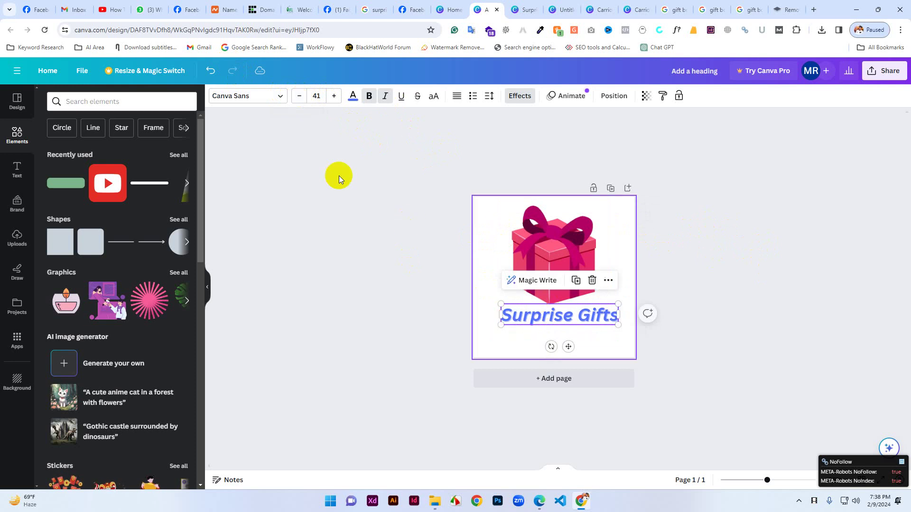
click(300, 96)
click(299, 96)
click(299, 97)
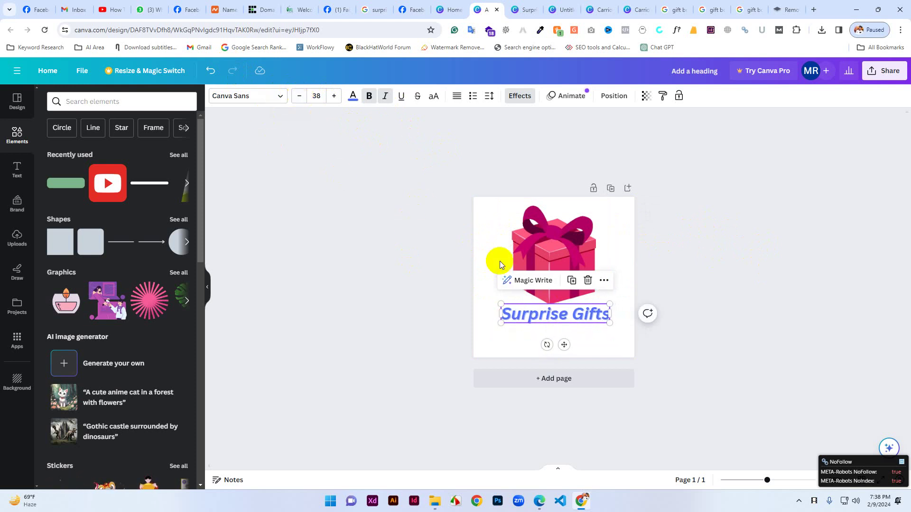
drag(561, 315, 569, 318)
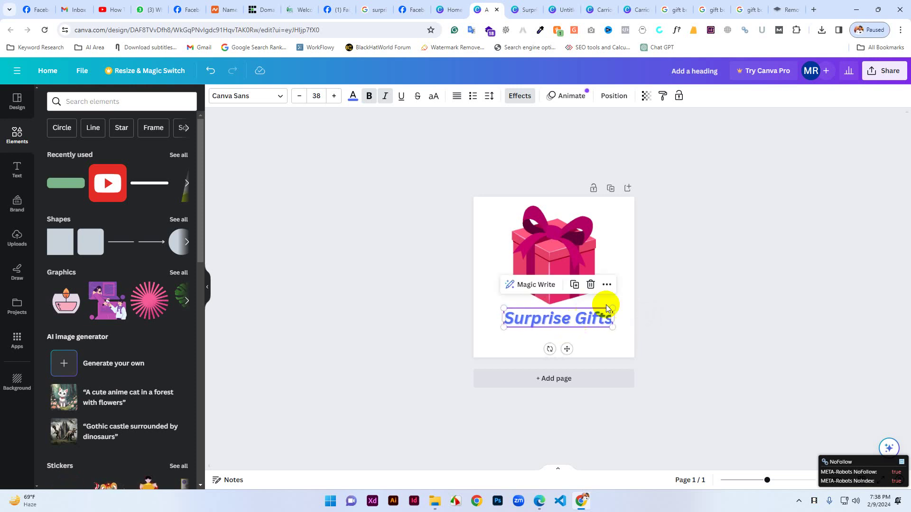
click(336, 96)
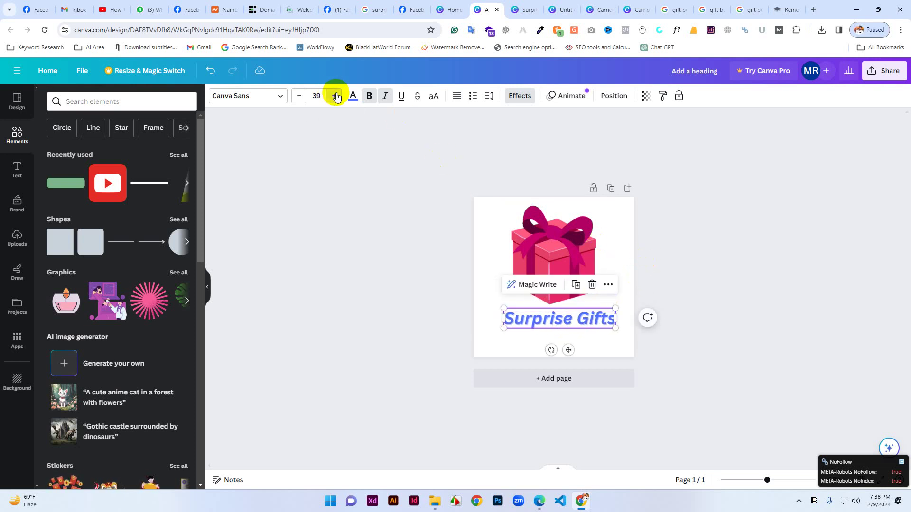
click(336, 97)
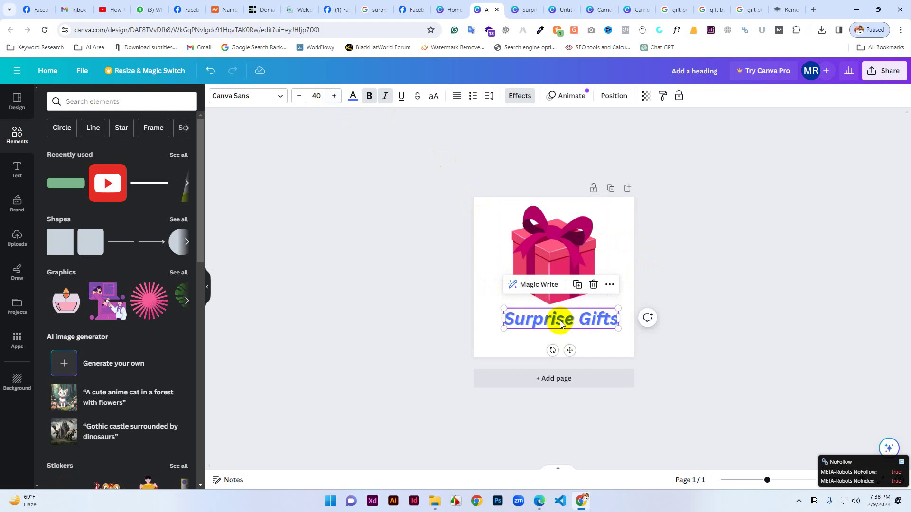
click(662, 234)
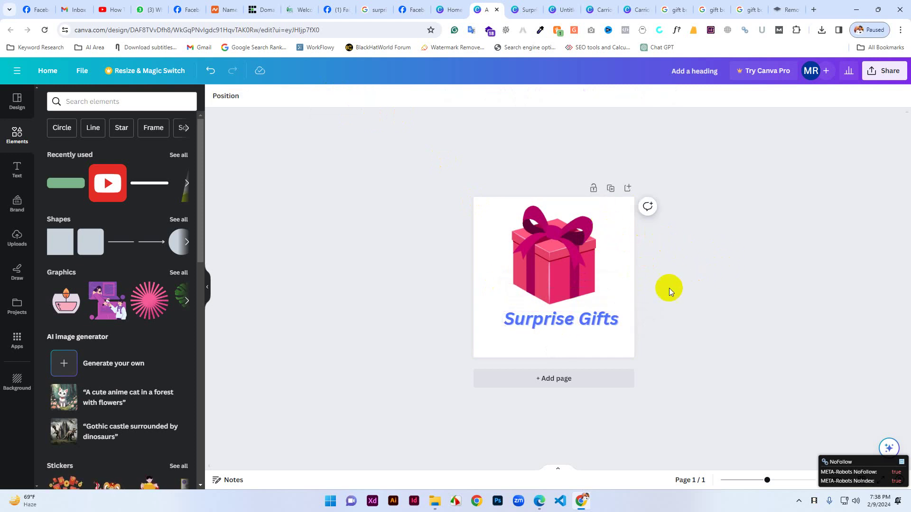
click(883, 72)
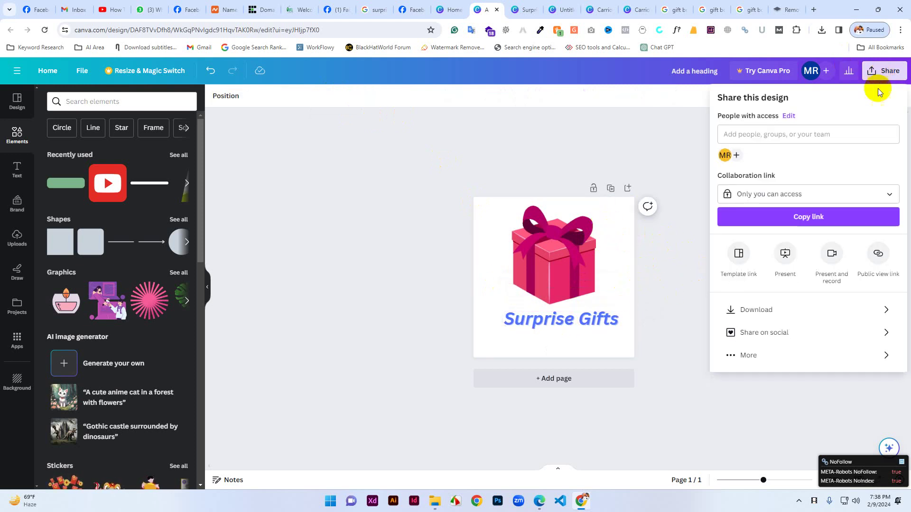
Download the logo as 'Add a heading.jpg' and show it in the Downloads folder.
click(749, 309)
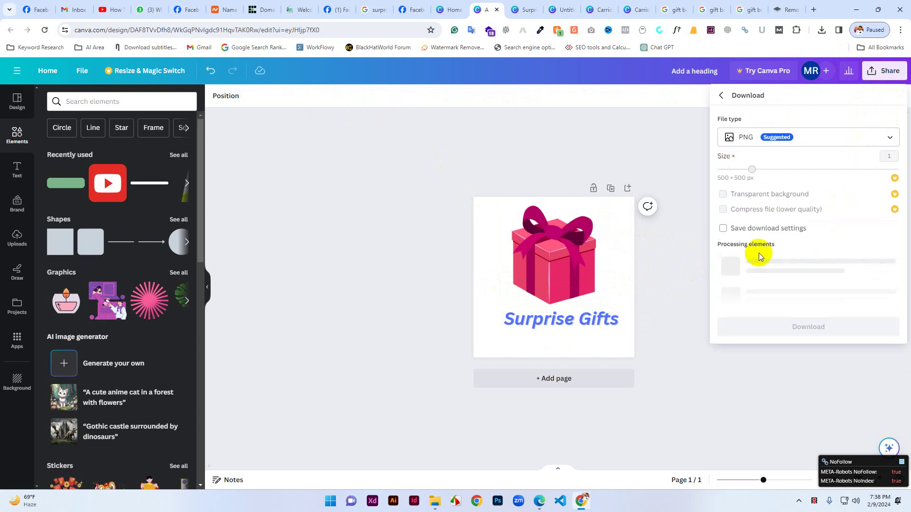
click(789, 144)
click(769, 167)
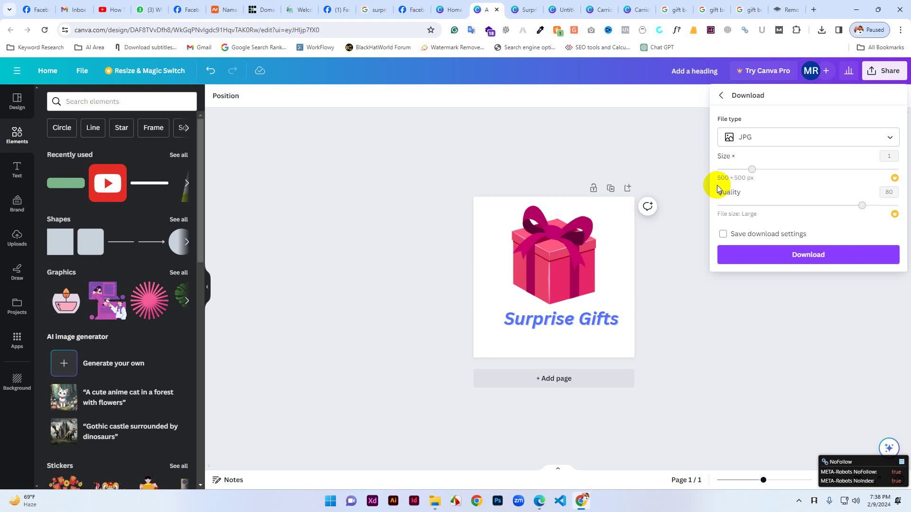
click(805, 254)
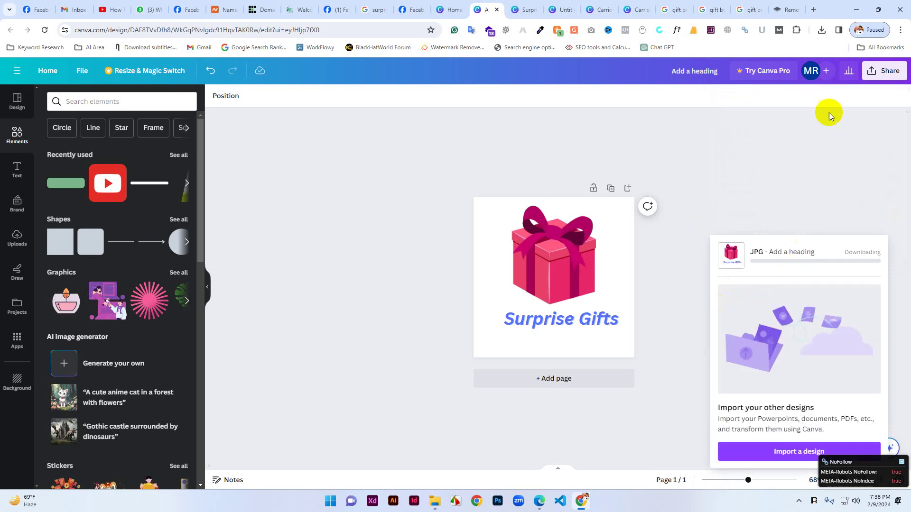
mouse_move(810, 51)
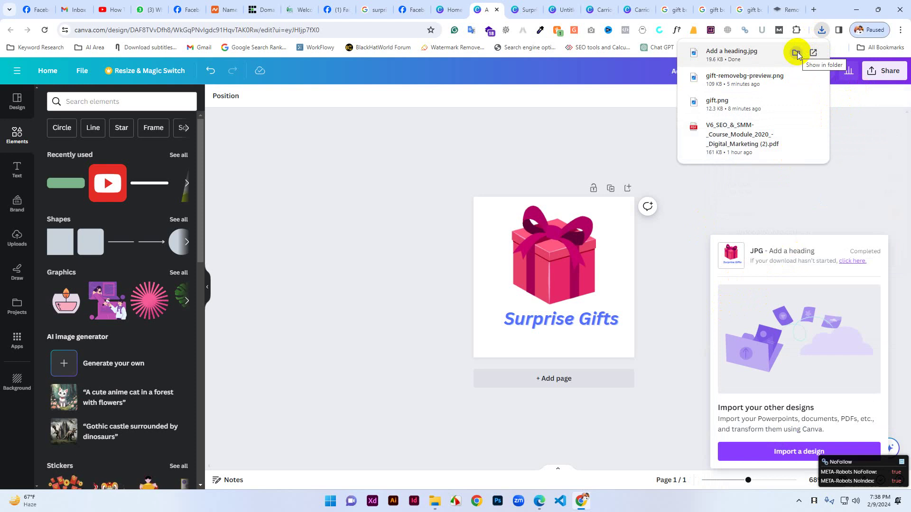
click(797, 52)
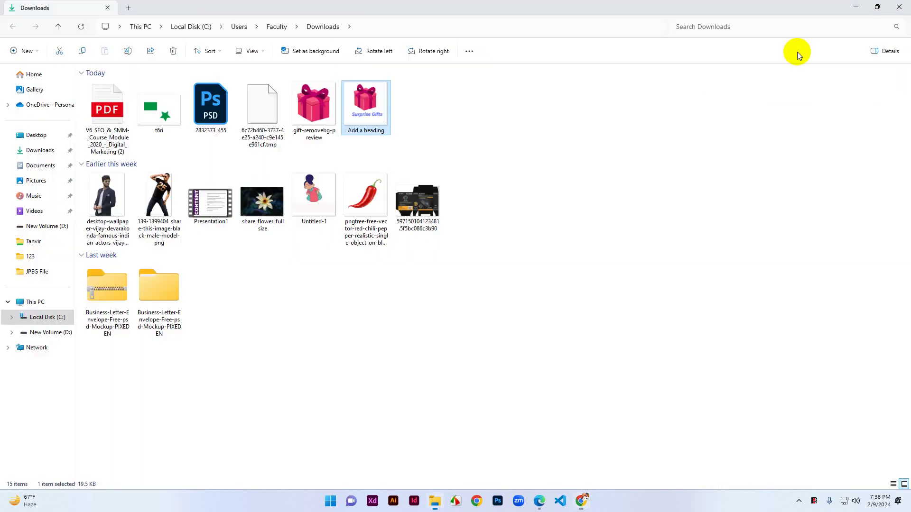
Rename the downloaded logo file to 'surprise-gifts' and switch back to the Canva design.
click(364, 132)
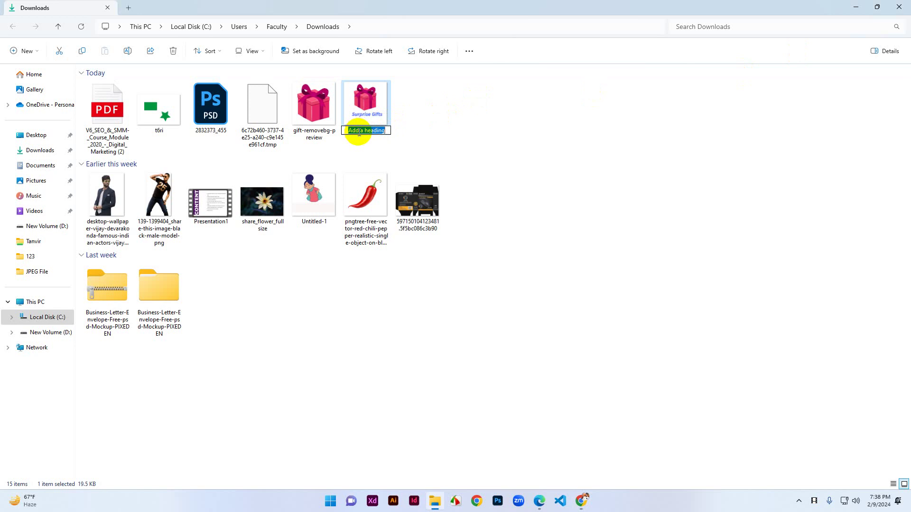
text(surprise-gifts)
click(458, 142)
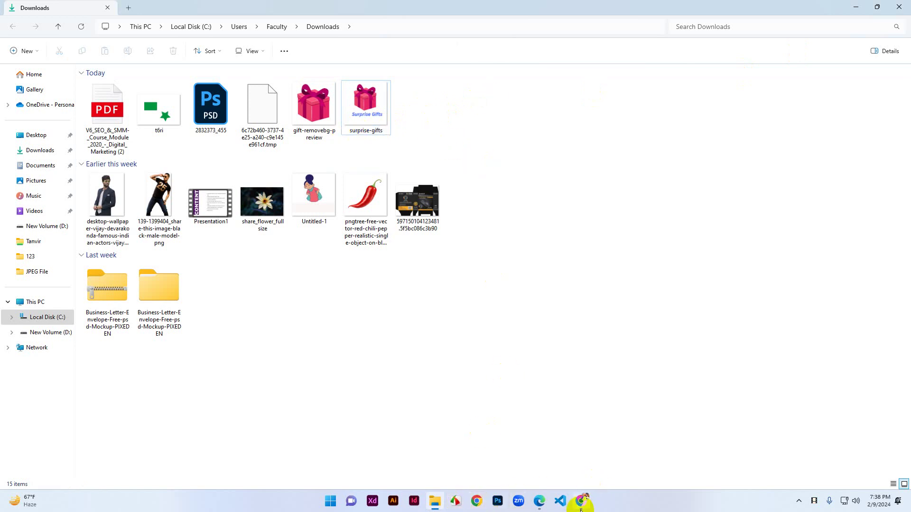
mouse_move(580, 509)
click(576, 463)
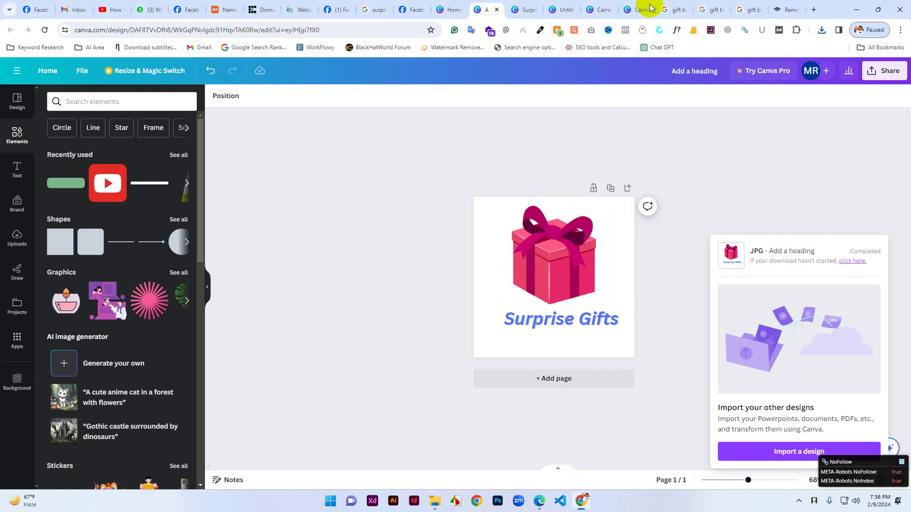
click(335, 7)
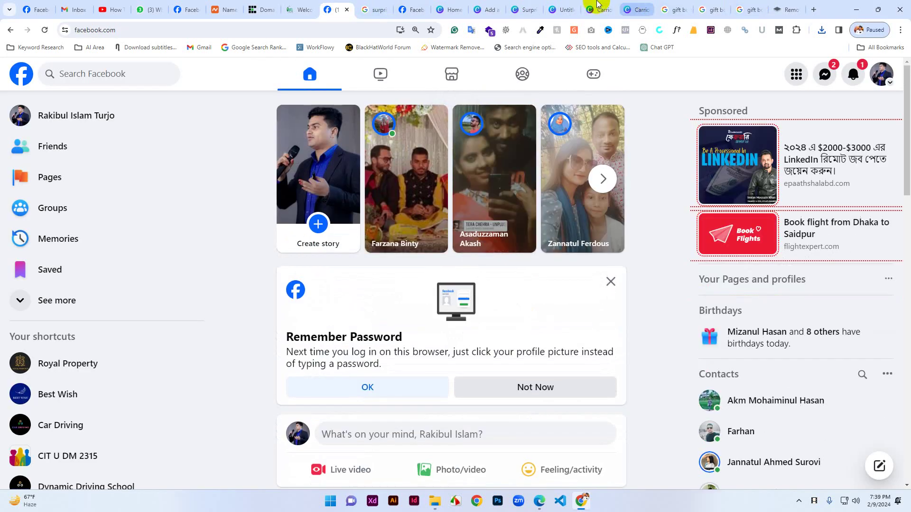
click(407, 6)
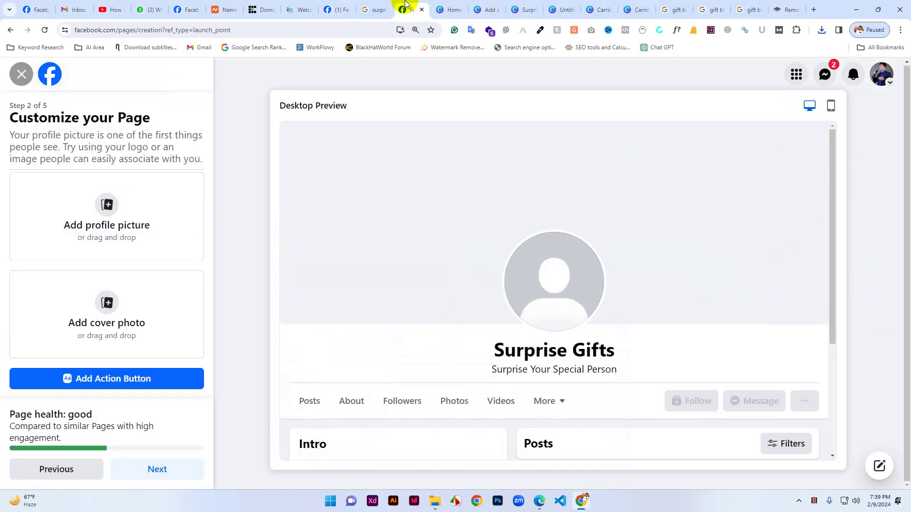
click(104, 210)
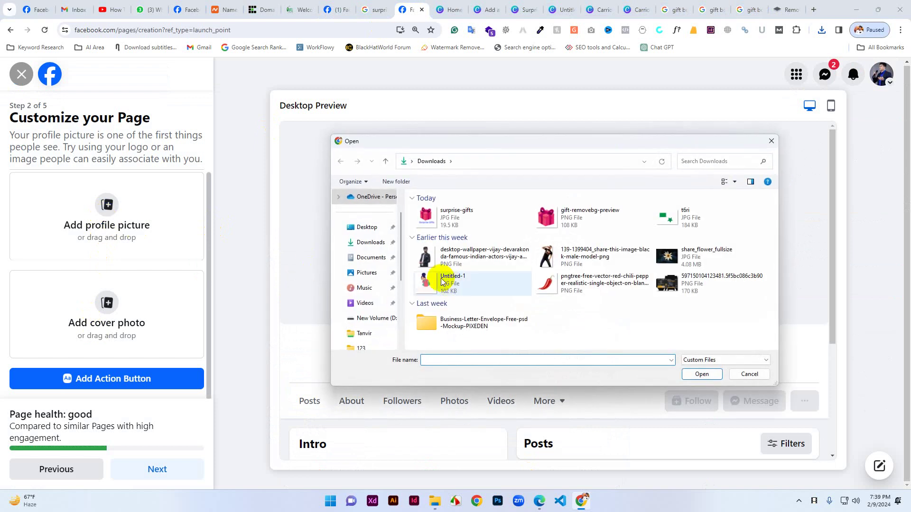
click(374, 242)
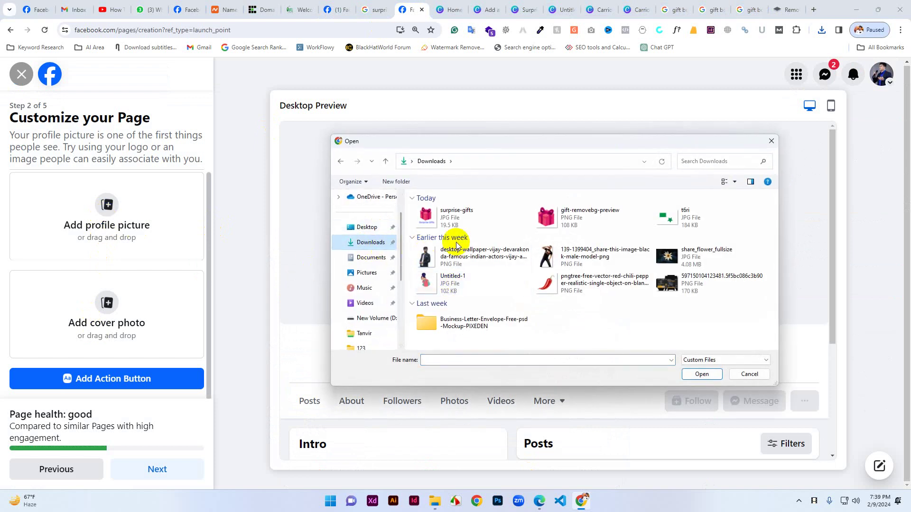
click(456, 214)
click(696, 374)
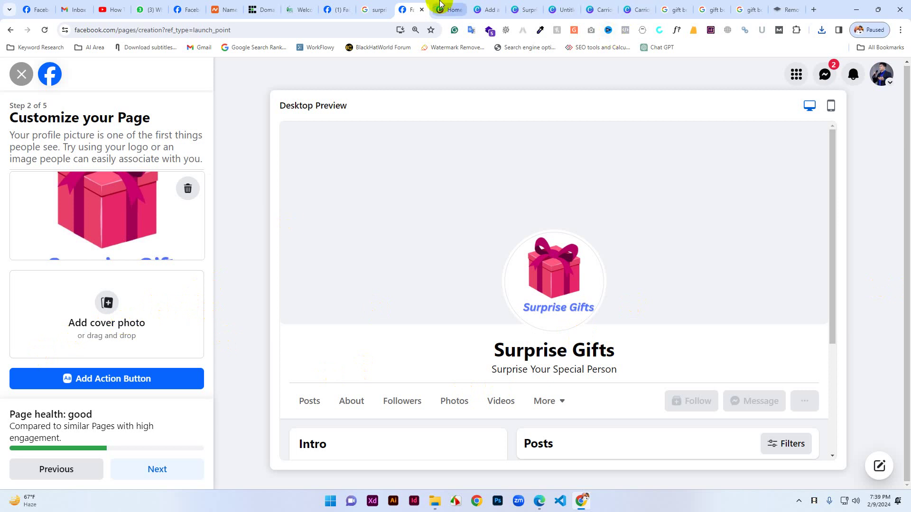
Search Google for 'surprise gift hd' in a new tab and show image results.
click(812, 10)
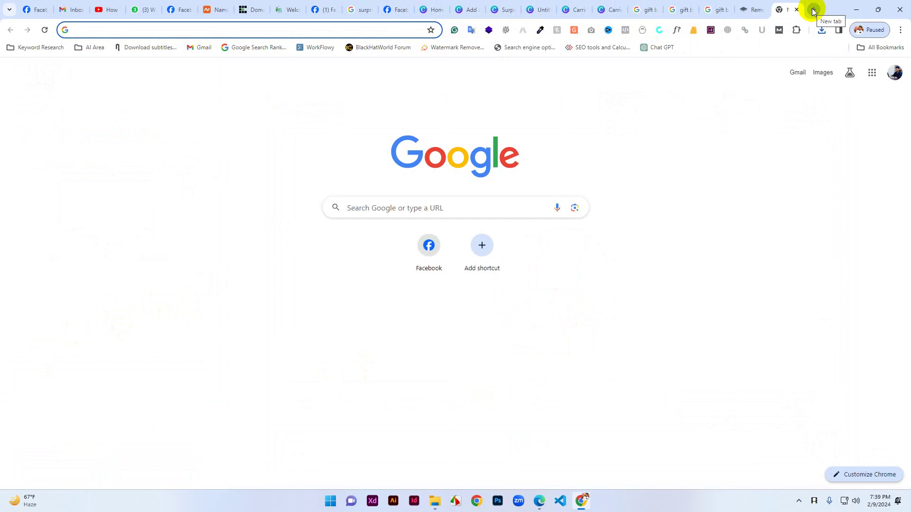
text(sur)
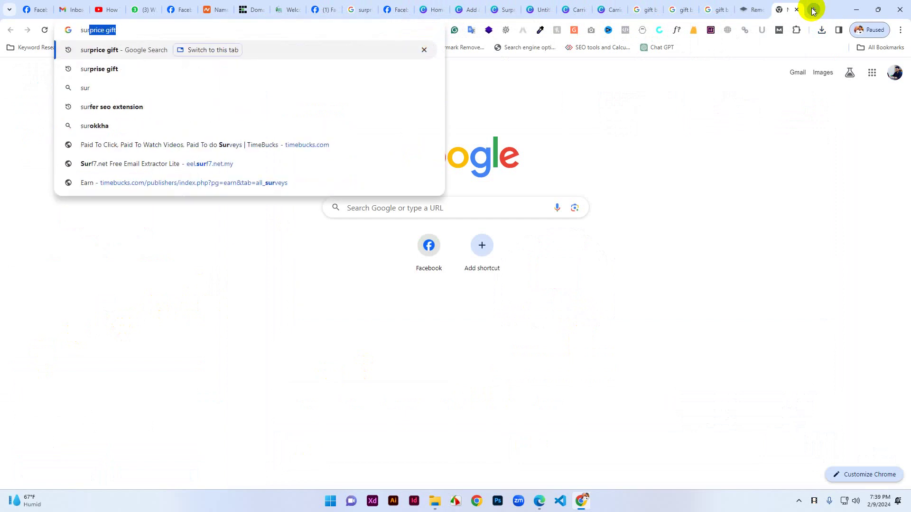
text(prise)
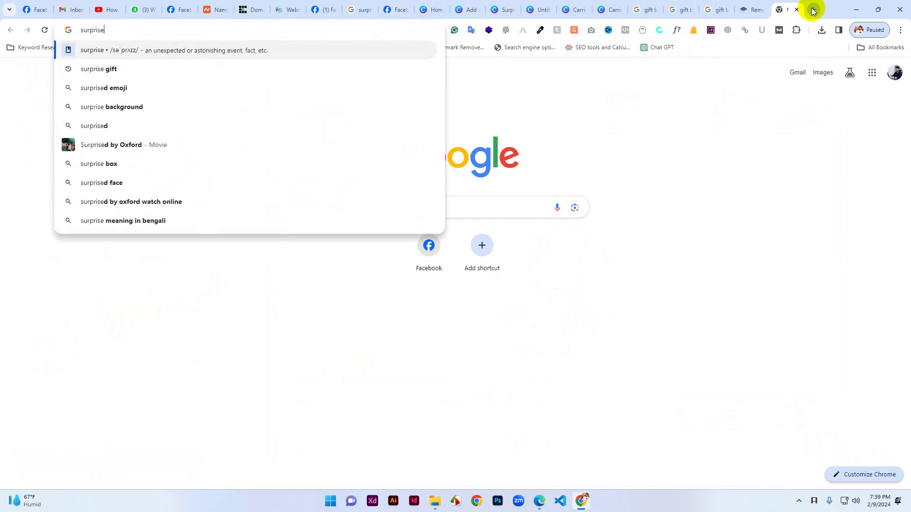
text( gift)
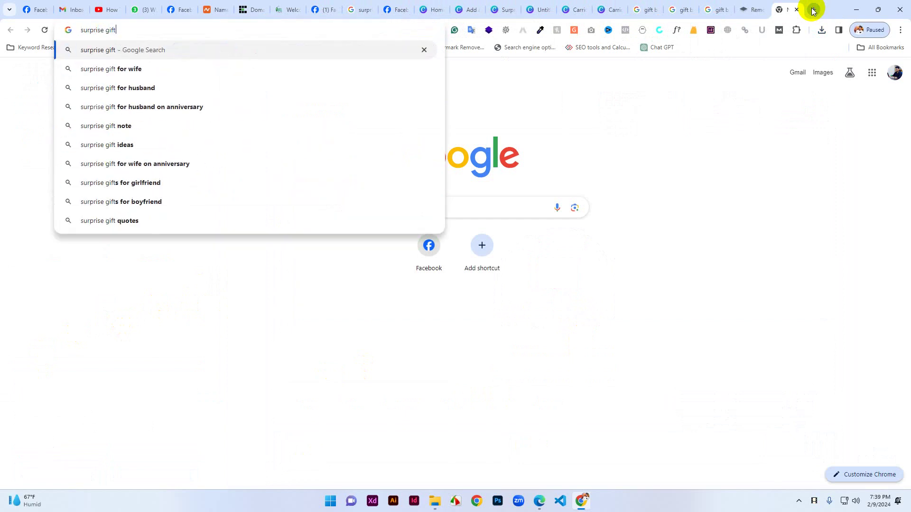
text( hd)
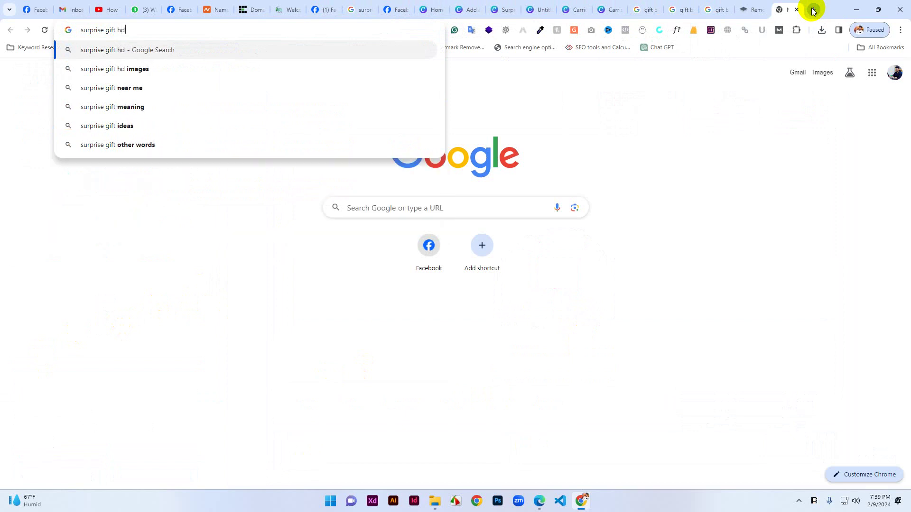
key(Return)
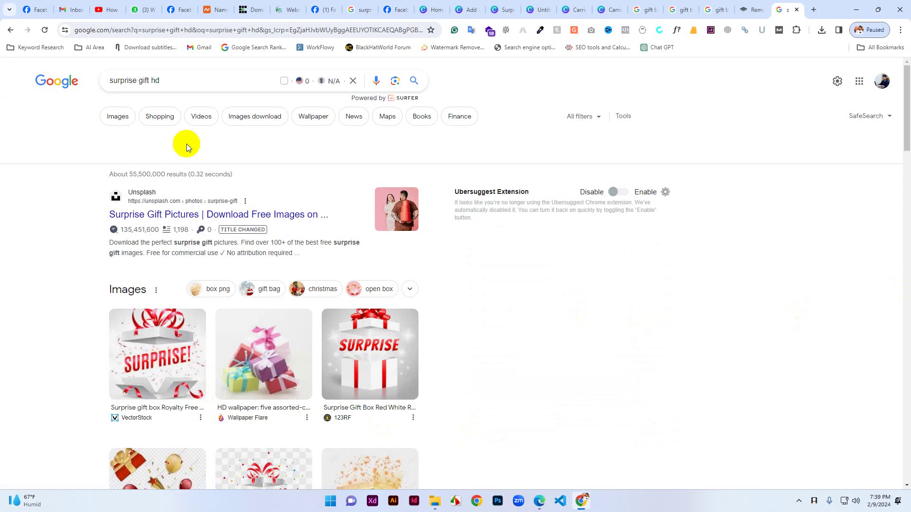
click(115, 119)
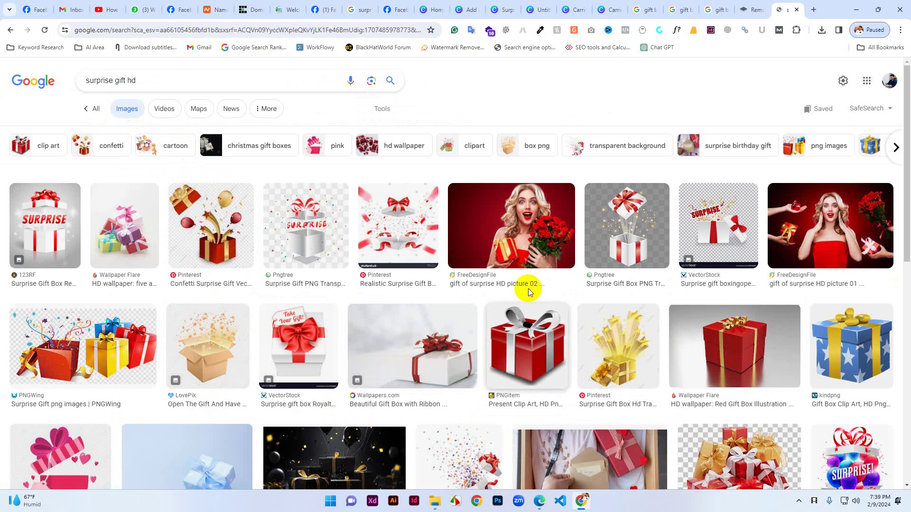
Open FreeDesignFile pictures 01 and 02 and the PNGWing gift boxes in tabs, comparing them.
middle_click(840, 218)
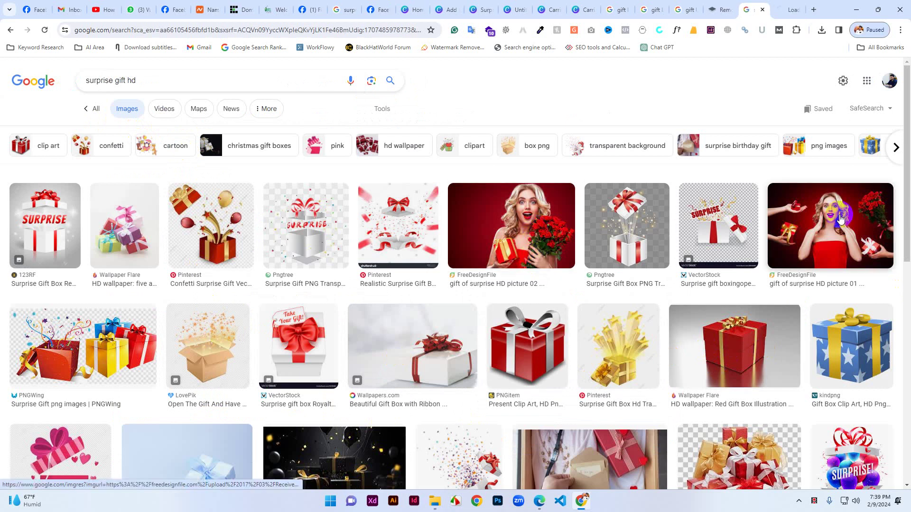
middle_click(516, 241)
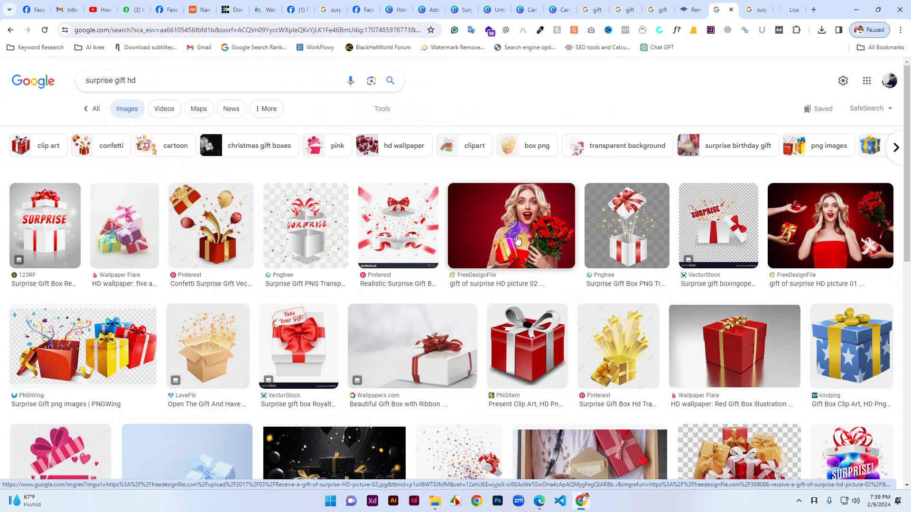
middle_click(62, 313)
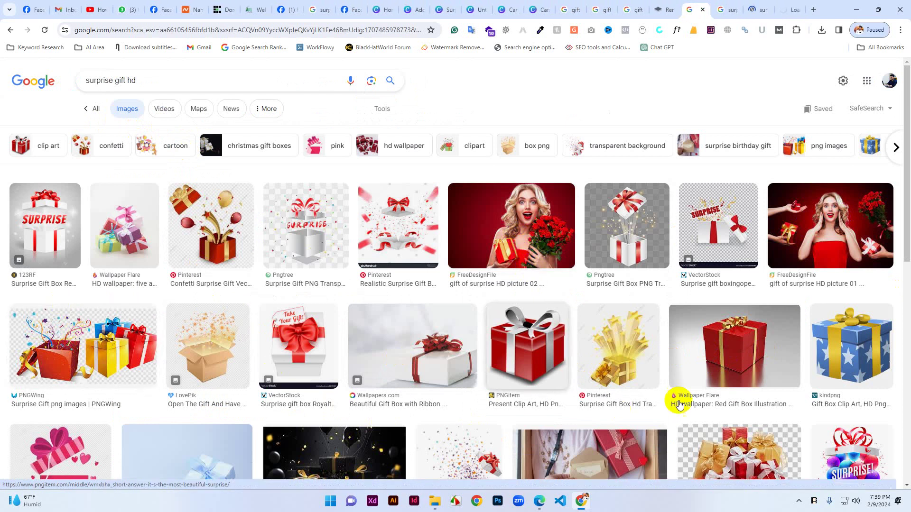
scroll(677, 400, down, 4)
click(730, 8)
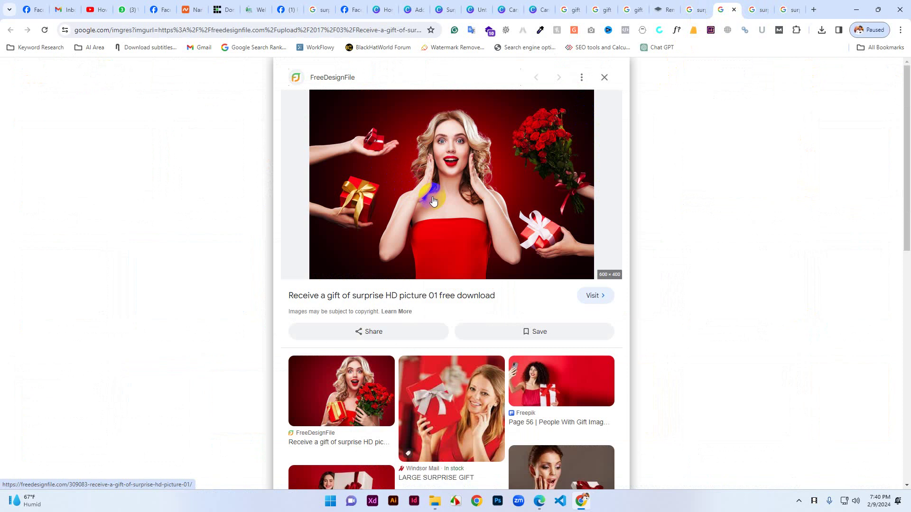
click(755, 6)
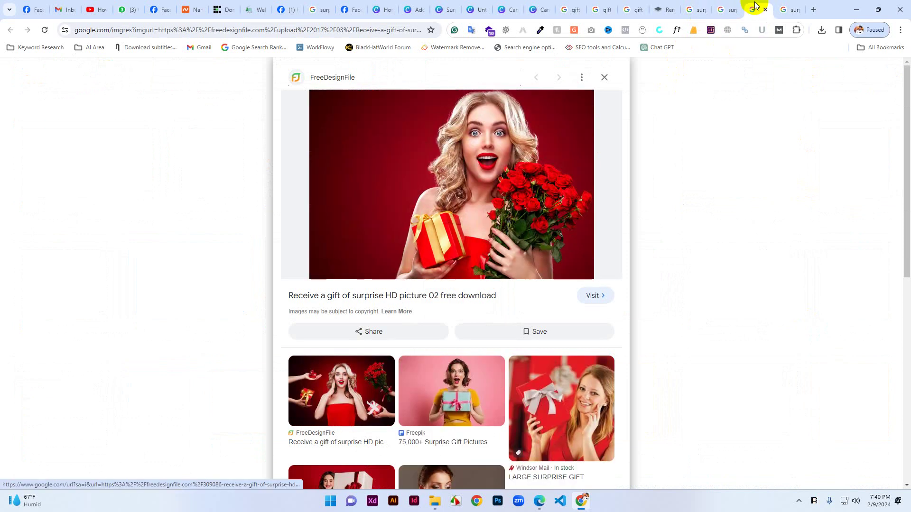
click(785, 8)
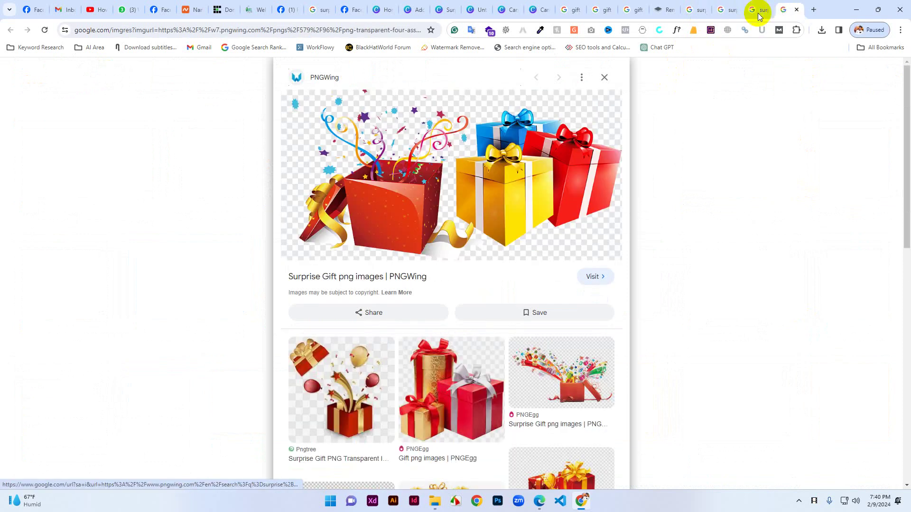
click(729, 6)
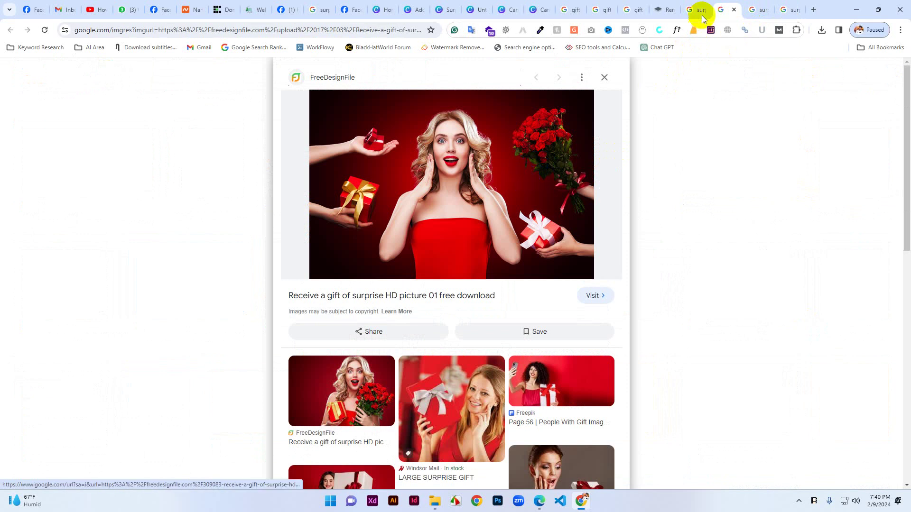
click(757, 5)
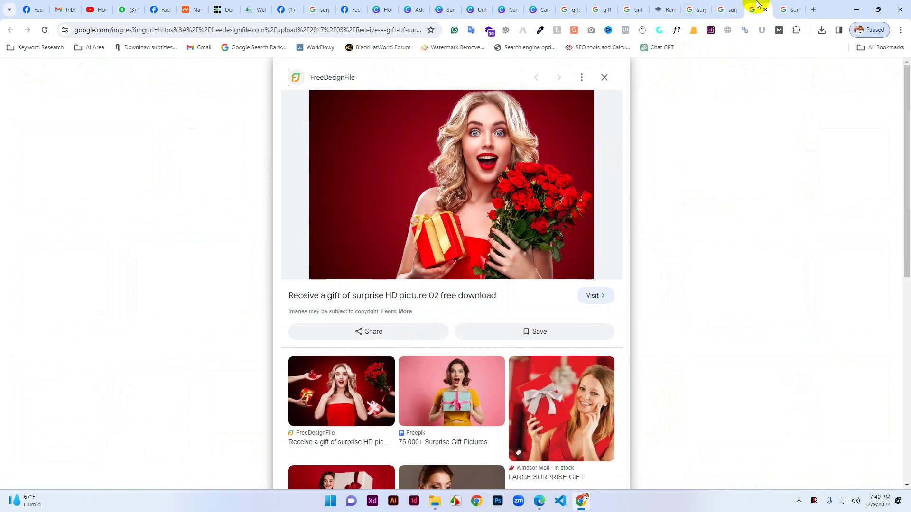
click(792, 6)
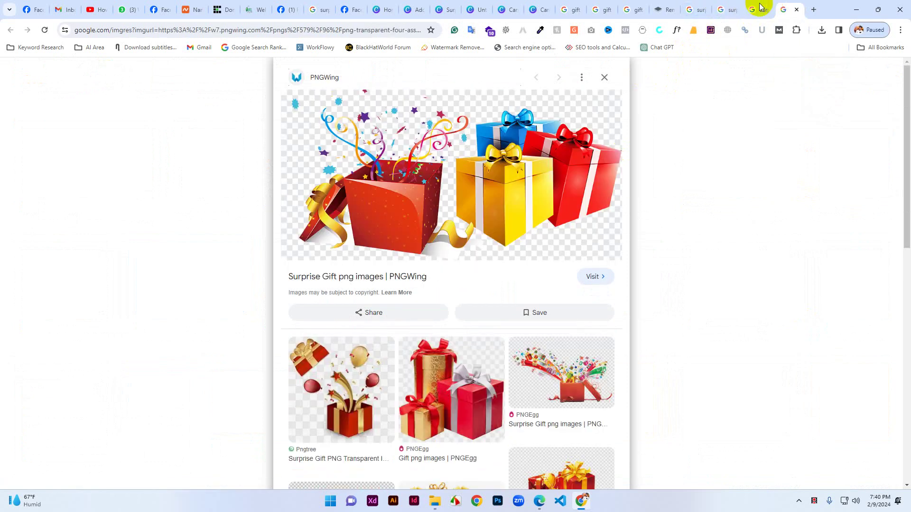
click(728, 6)
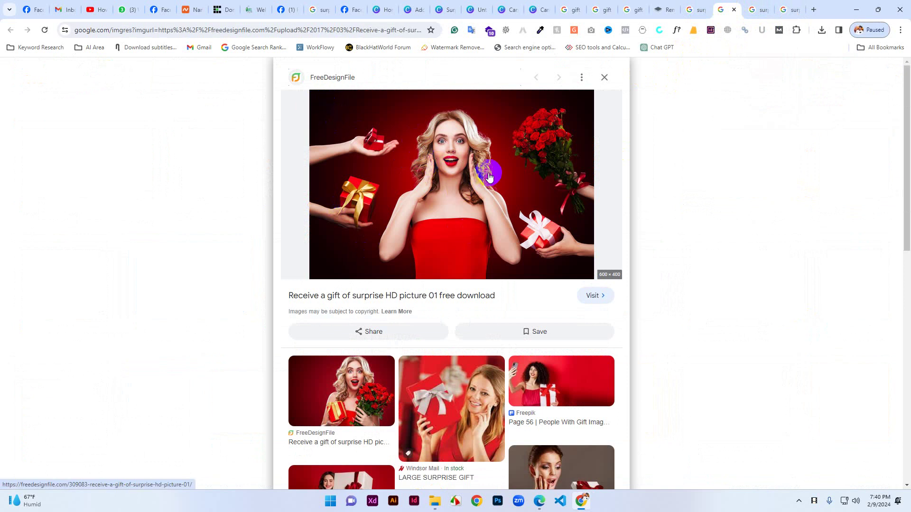
Save the FreeDesignFile picture 01 photo to the Desktop as surprise-gifts-.jpg.
right_click(439, 192)
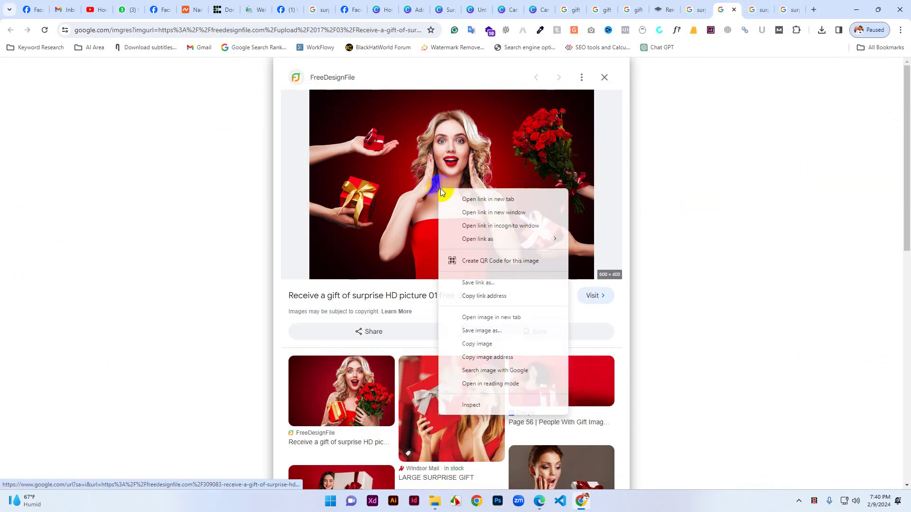
click(480, 332)
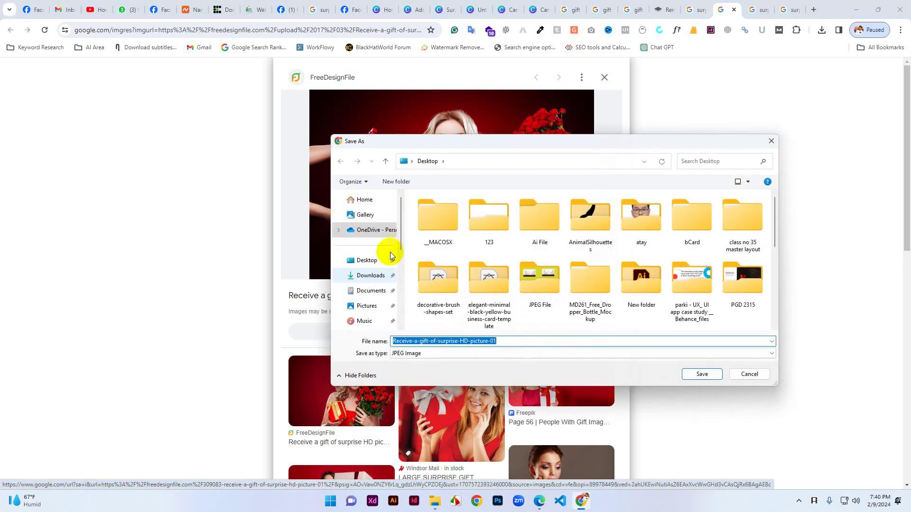
click(366, 260)
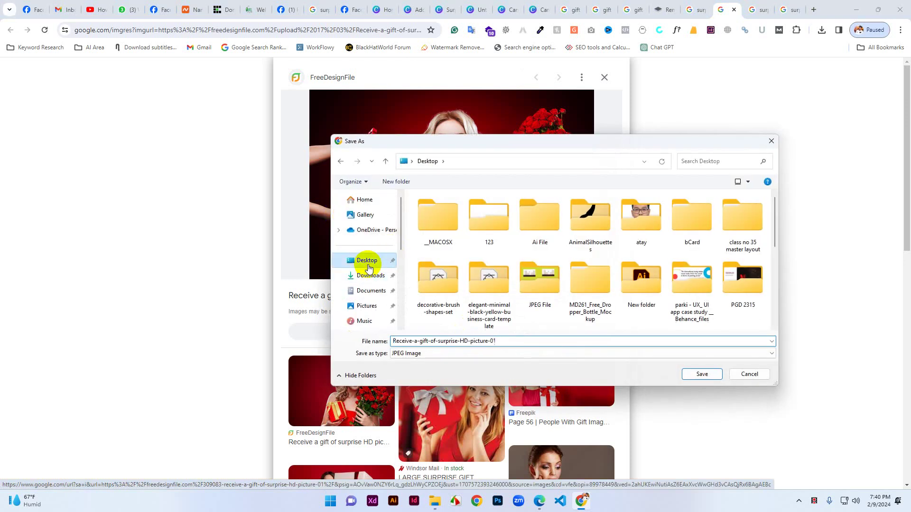
double_click(509, 346)
text(su)
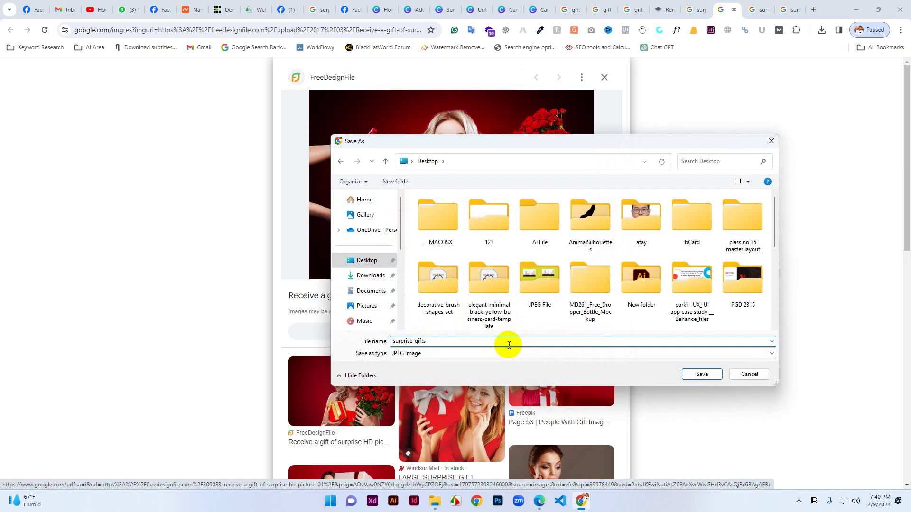
text(rprise-gifts-)
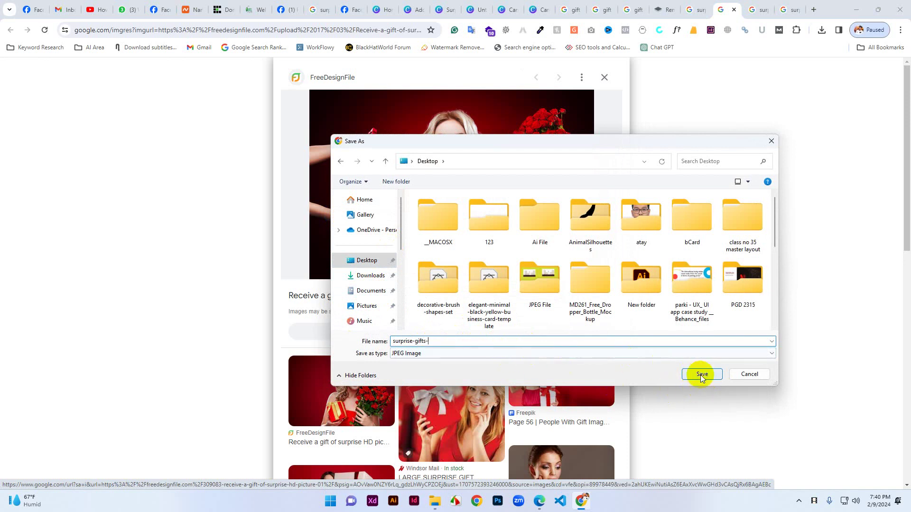
click(700, 375)
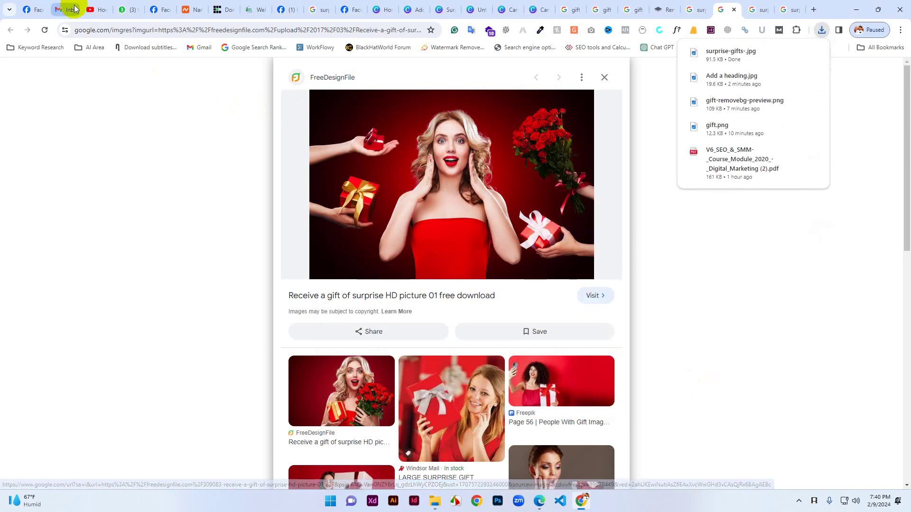
Upload surprise-gifts-.jpg from the Desktop as the Page's cover photo.
click(346, 8)
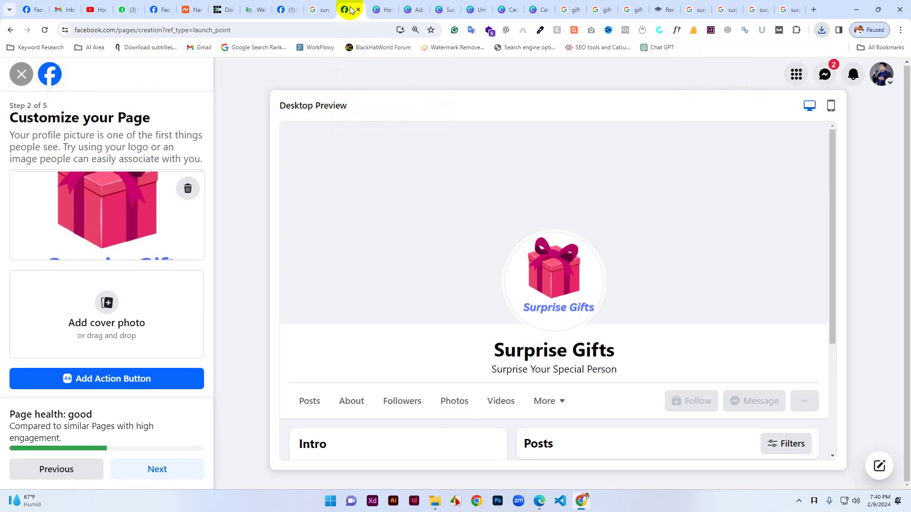
click(99, 317)
click(367, 230)
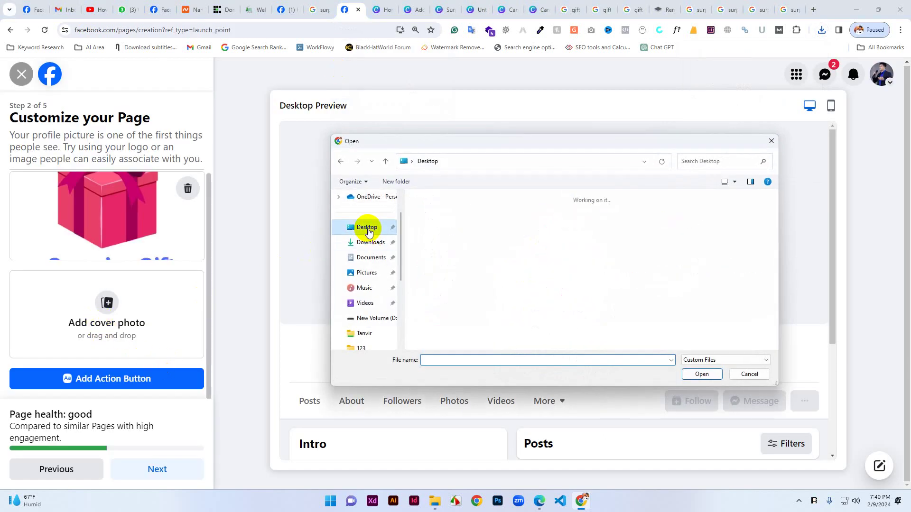
scroll(535, 309, down, 5)
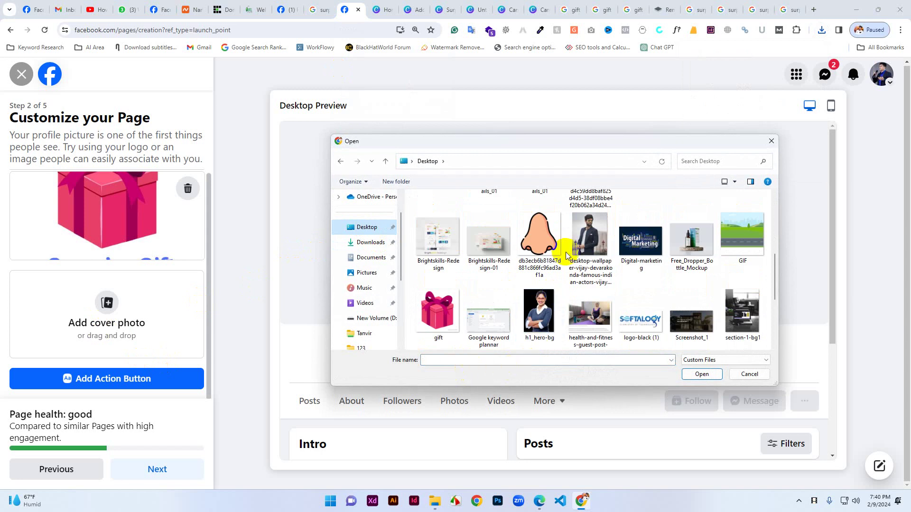
scroll(550, 258, down, 3)
scroll(536, 292, up, 2)
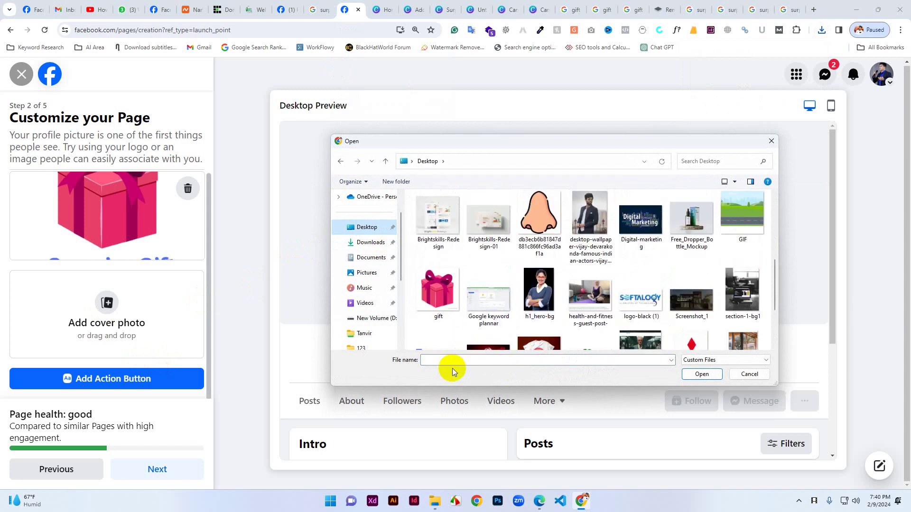
text(sur)
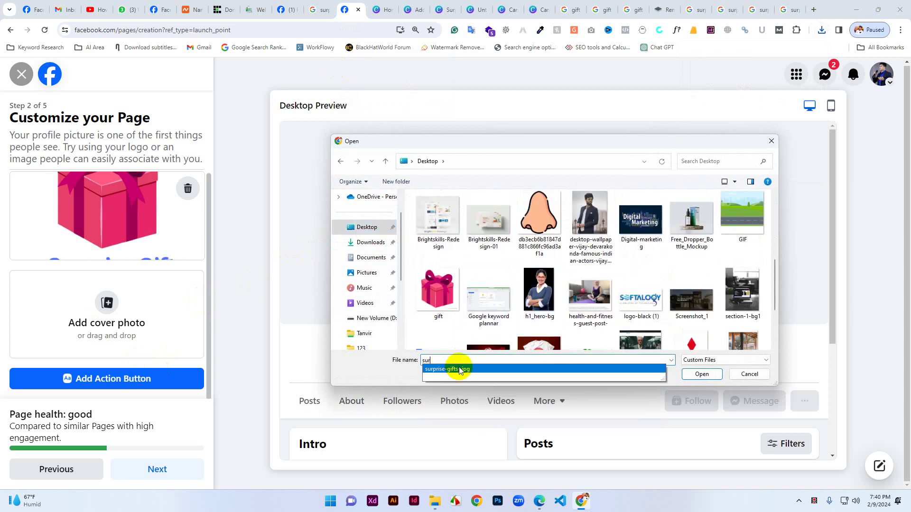
click(455, 369)
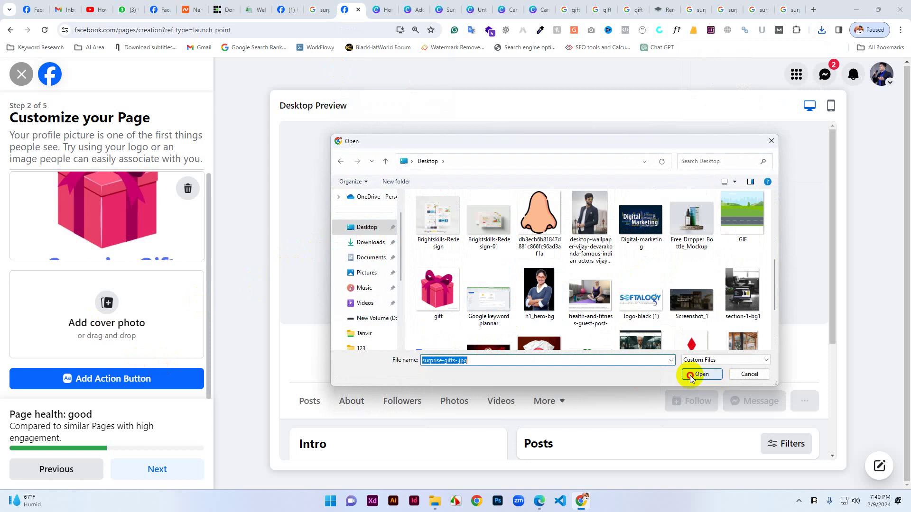
click(701, 374)
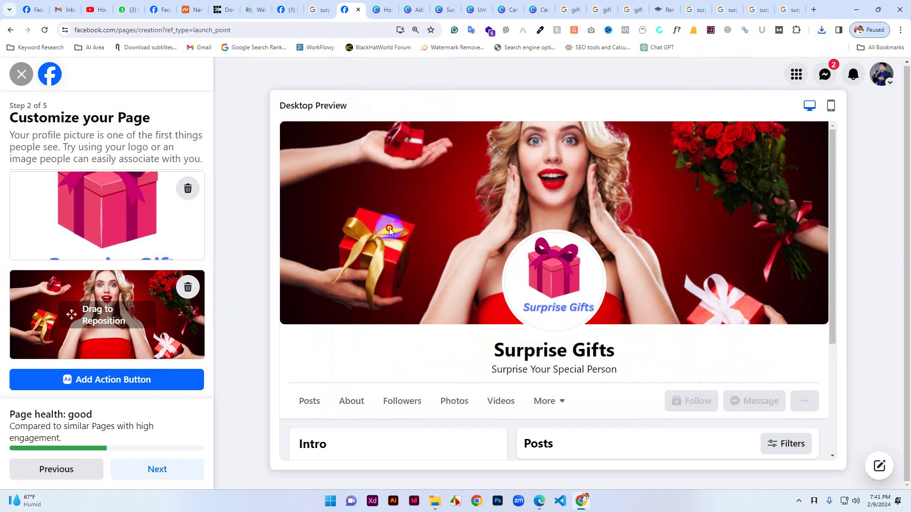
Reposition the cover photo within its frame, shifting it down then slightly higher.
drag(94, 318, 96, 328)
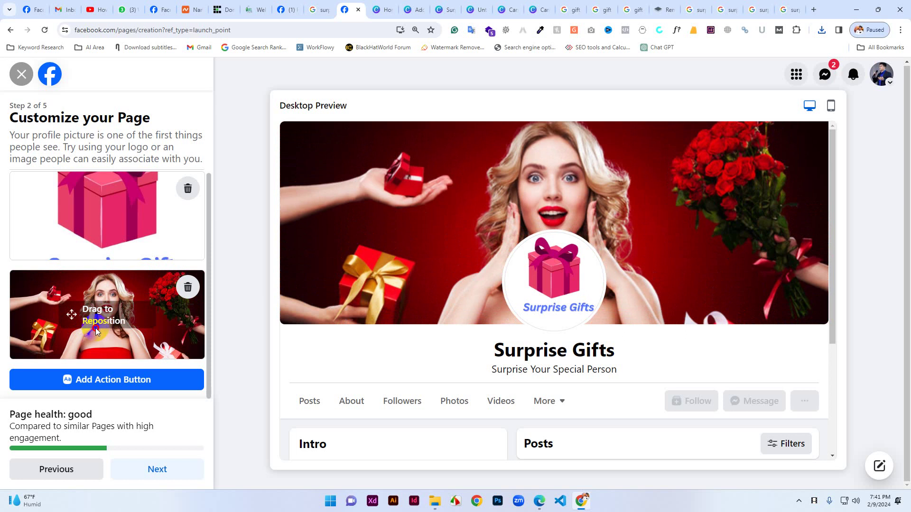
drag(96, 328, 100, 322)
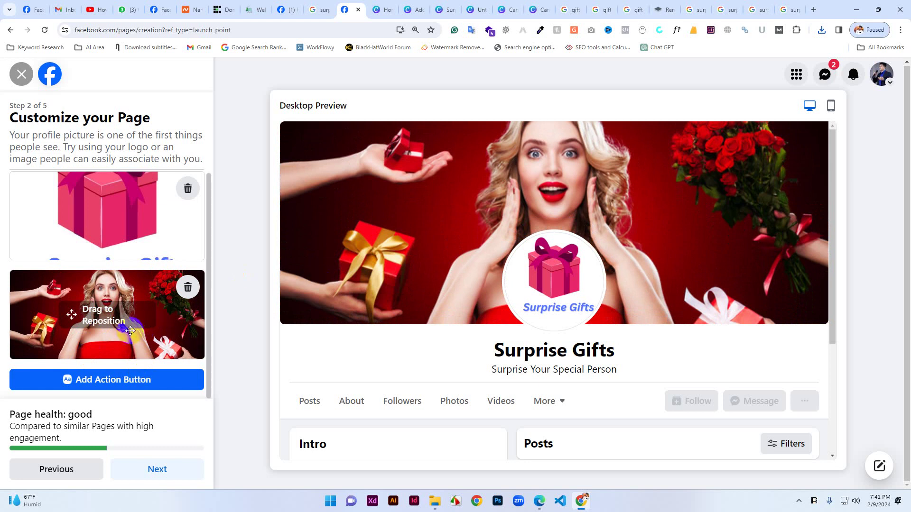
drag(124, 324, 127, 321)
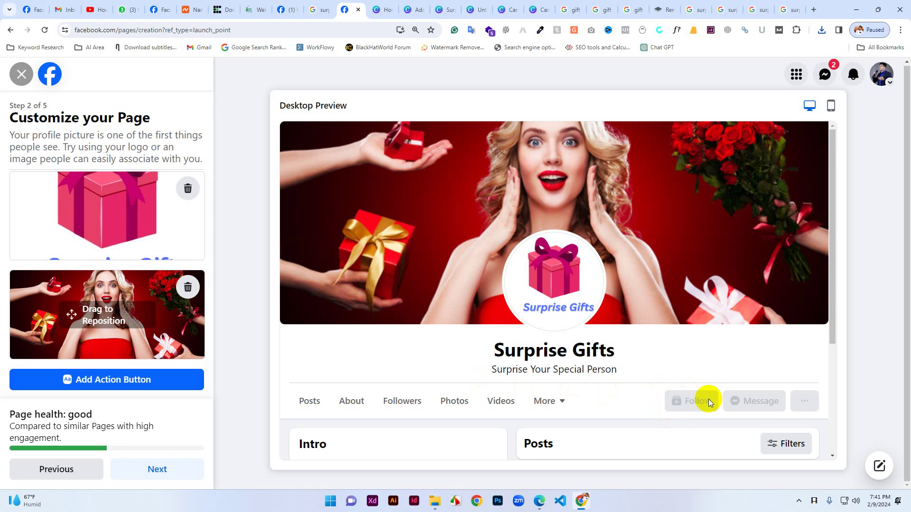
Advance the Page setup and skip connecting WhatsApp.
click(169, 392)
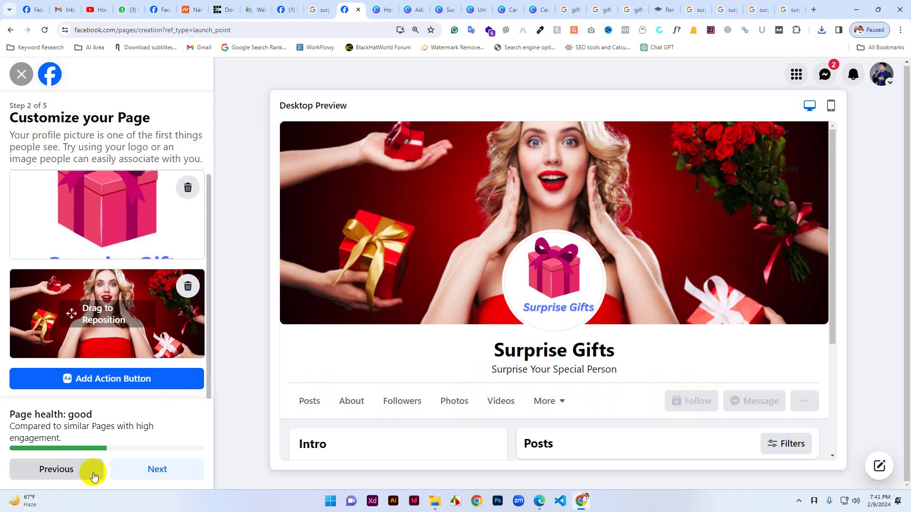
click(153, 469)
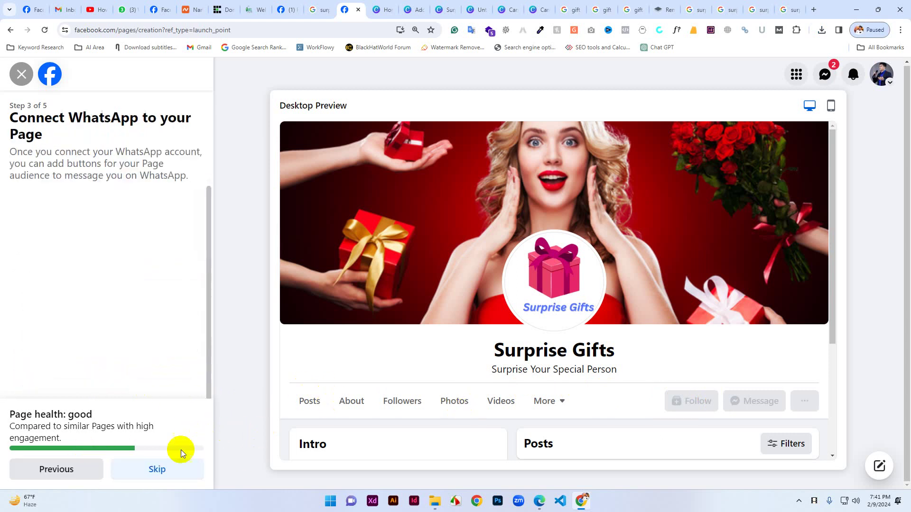
scroll(91, 351, down, 1)
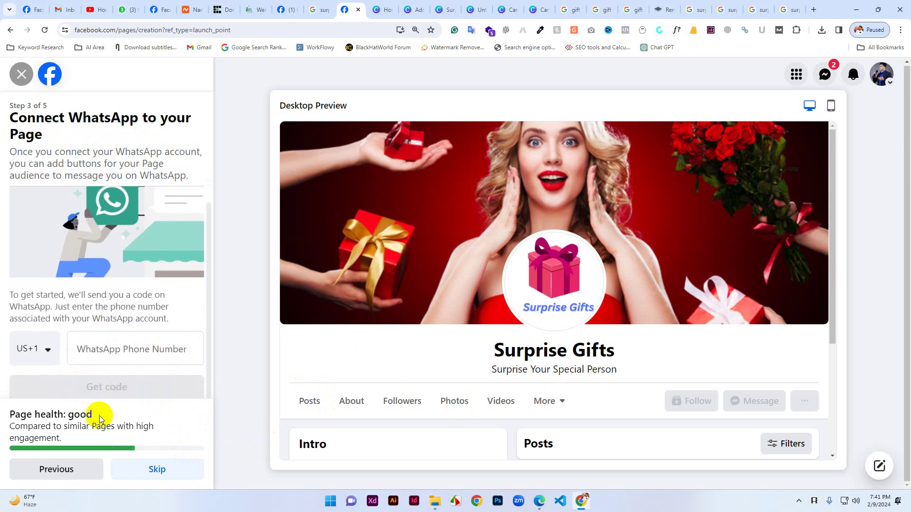
click(158, 472)
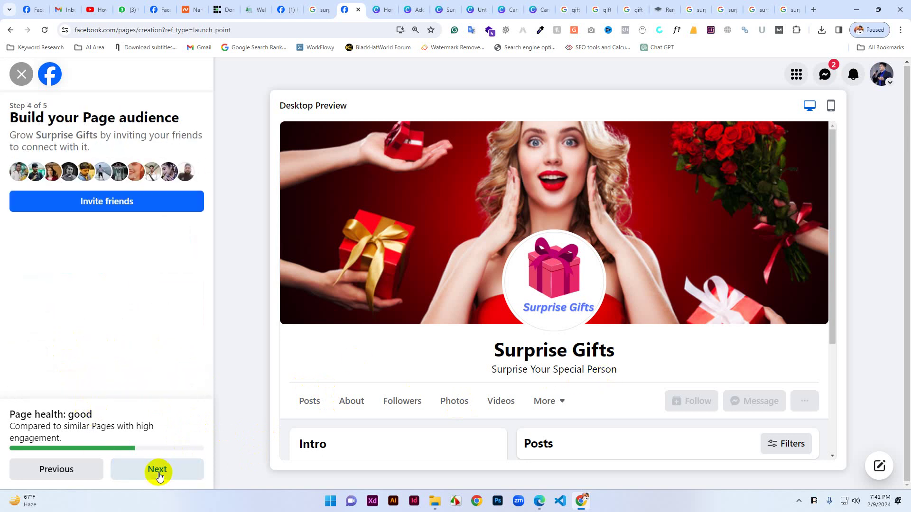
click(104, 207)
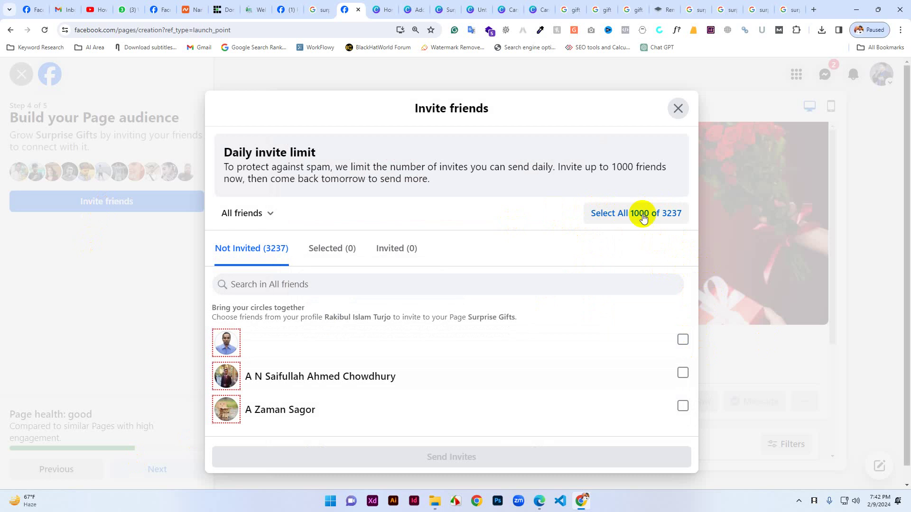
click(623, 216)
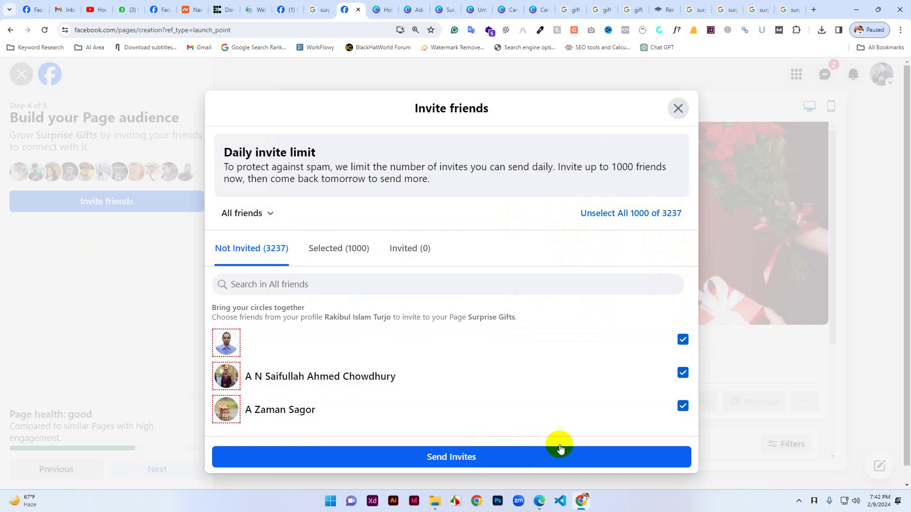
scroll(687, 373, down, 3)
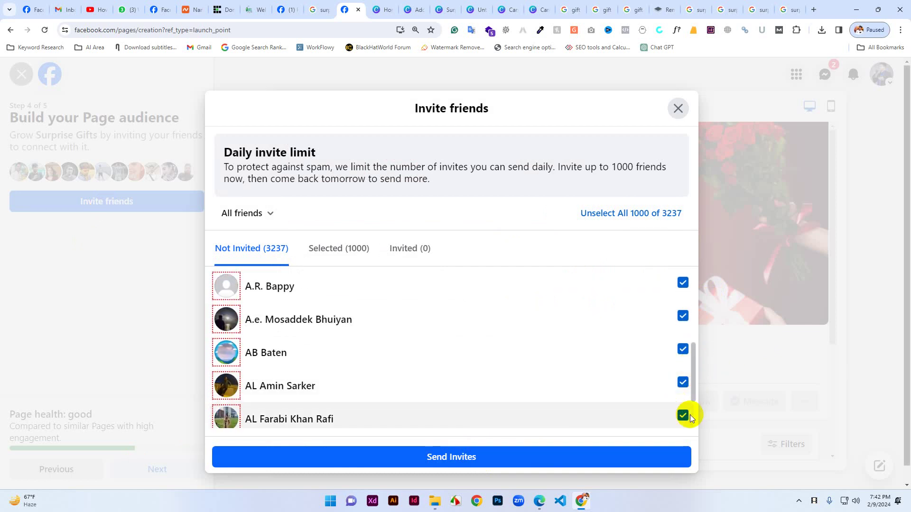
scroll(655, 302, up, 1)
scroll(655, 302, up, 5)
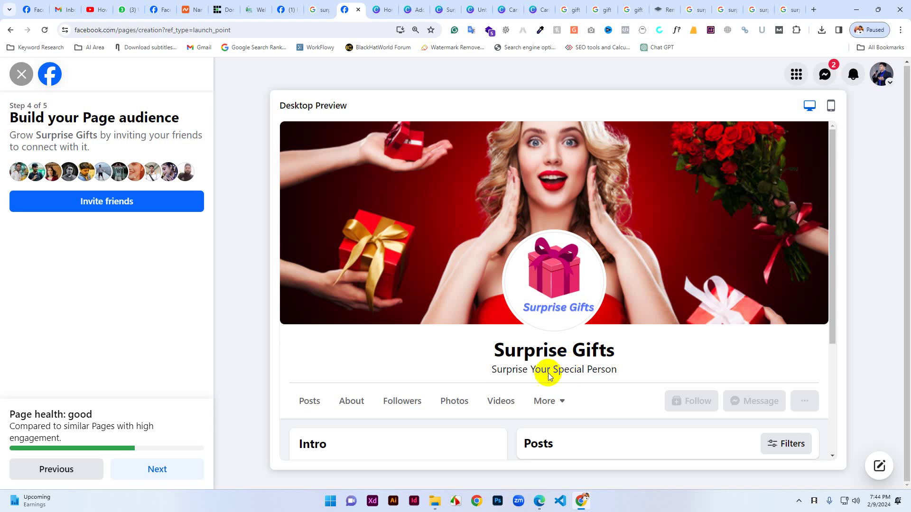
Complete the final setup steps to finish creating the Surprise Gifts Page.
drag(524, 352, 542, 361)
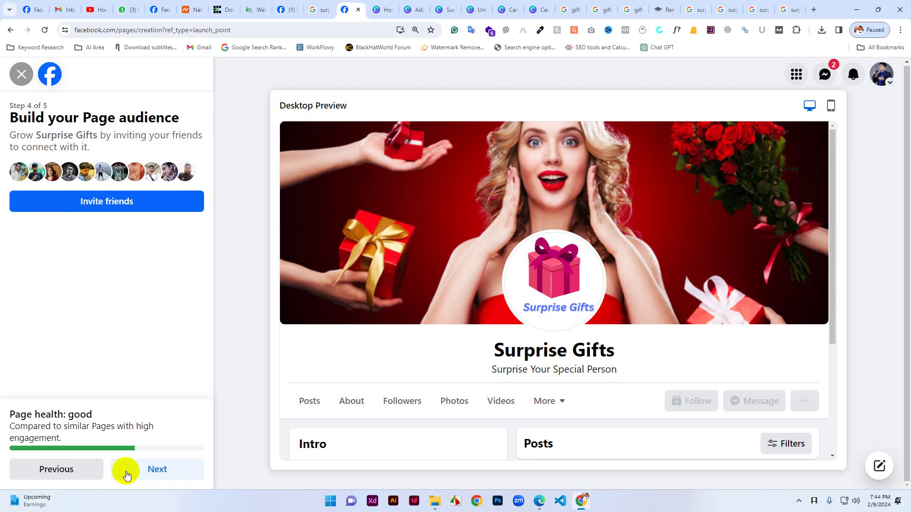
click(159, 472)
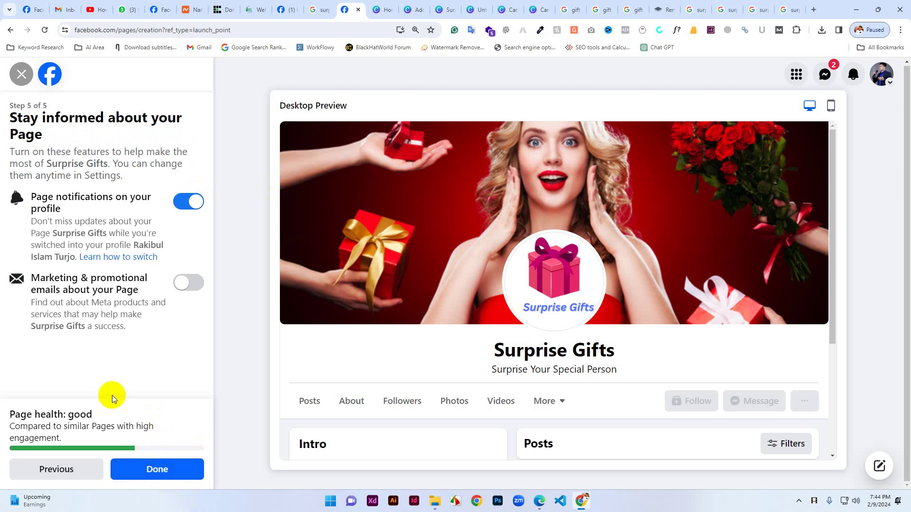
click(152, 469)
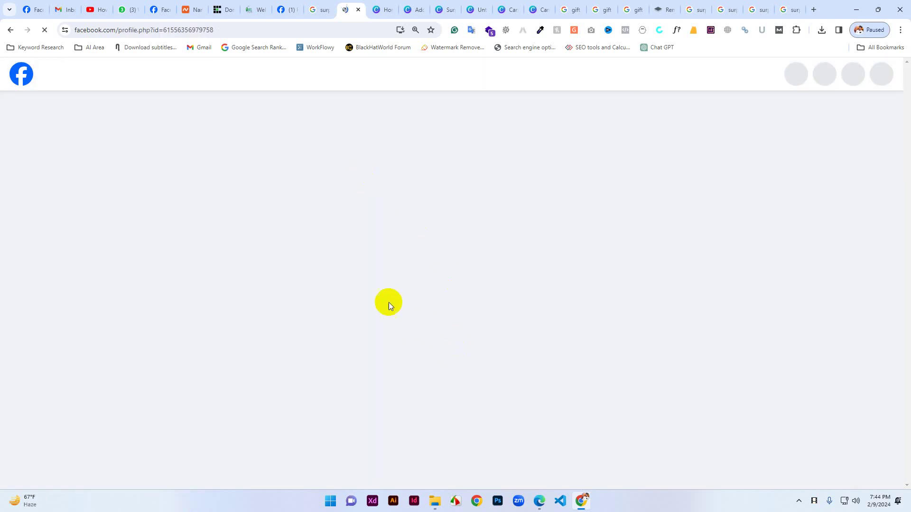
scroll(468, 224, down, 4)
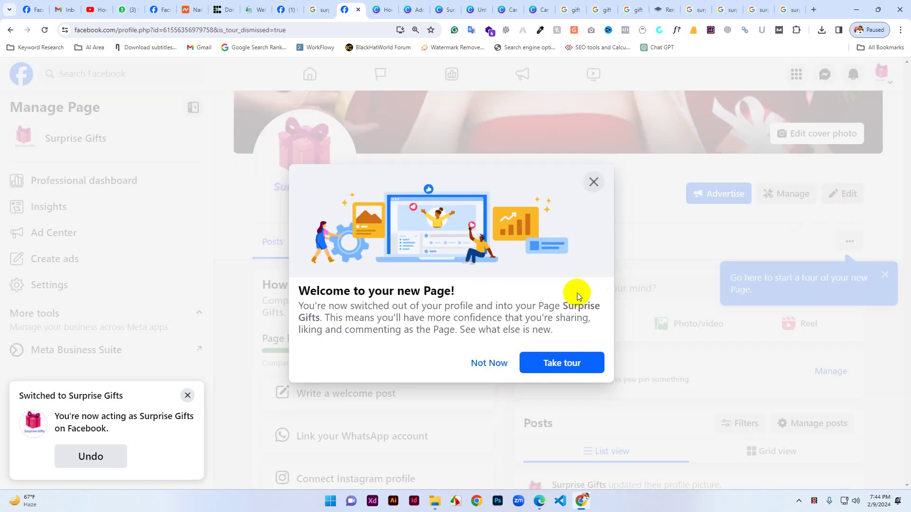
Start and close the new Page tour, go to the home feed, and show switchable profiles.
click(561, 364)
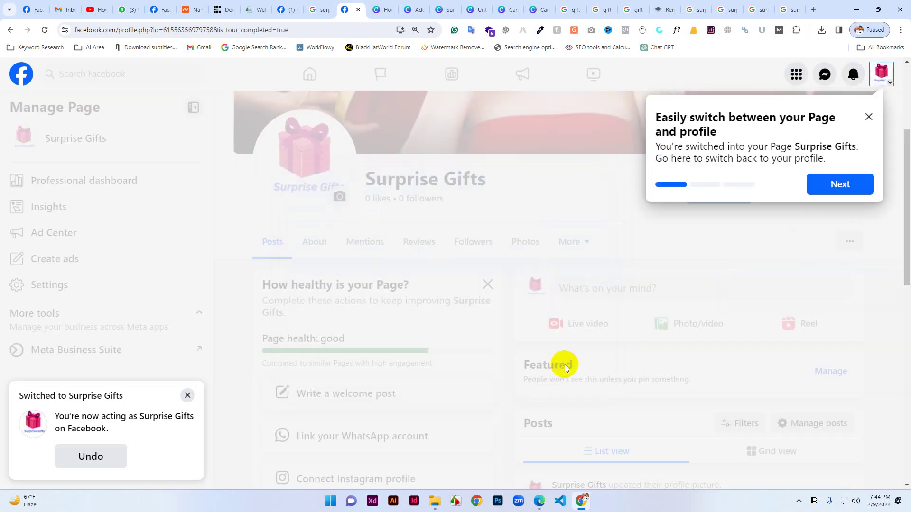
click(868, 117)
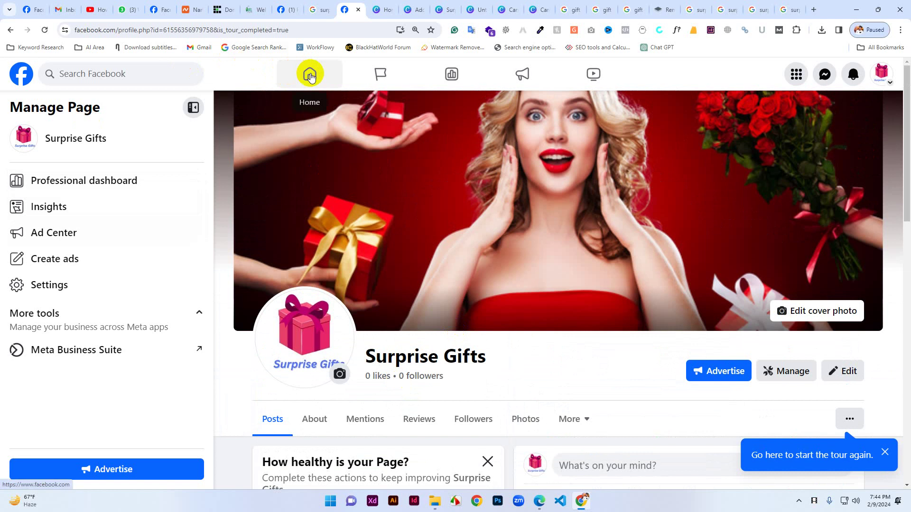
click(310, 75)
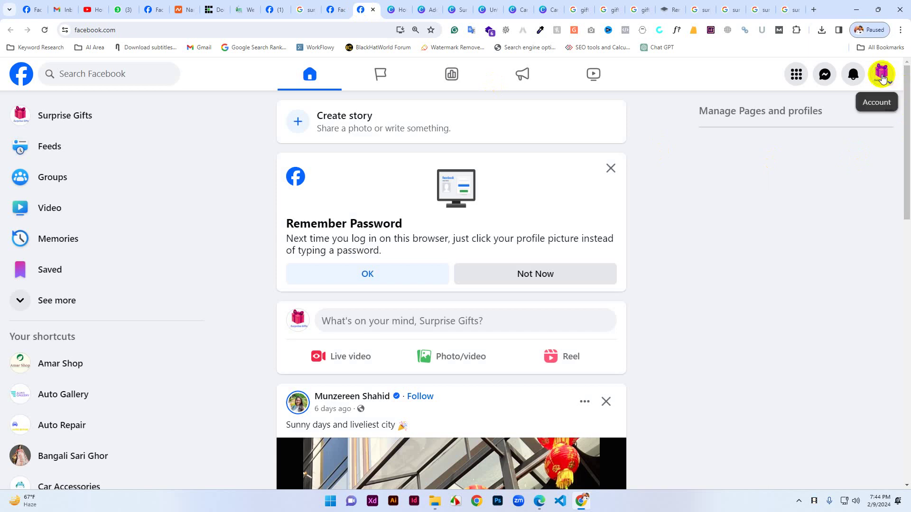
scroll(534, 257, down, 8)
scroll(541, 292, down, 20)
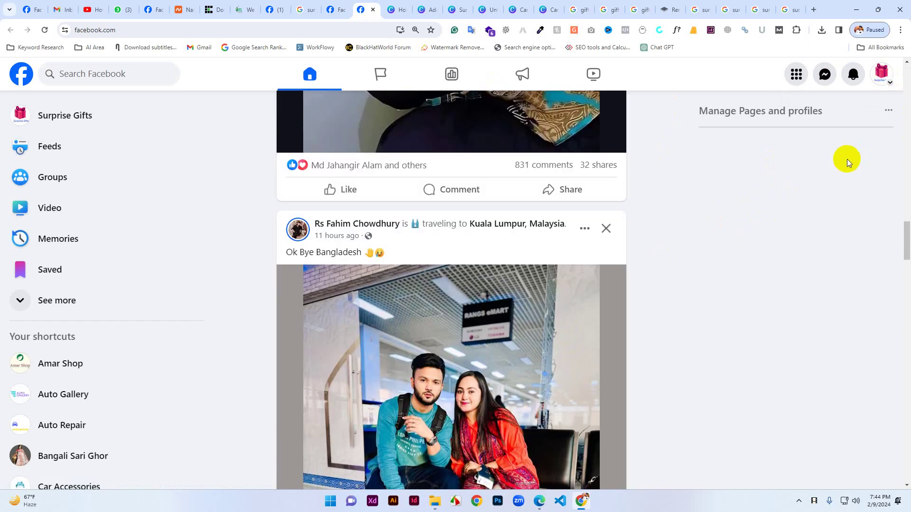
click(887, 70)
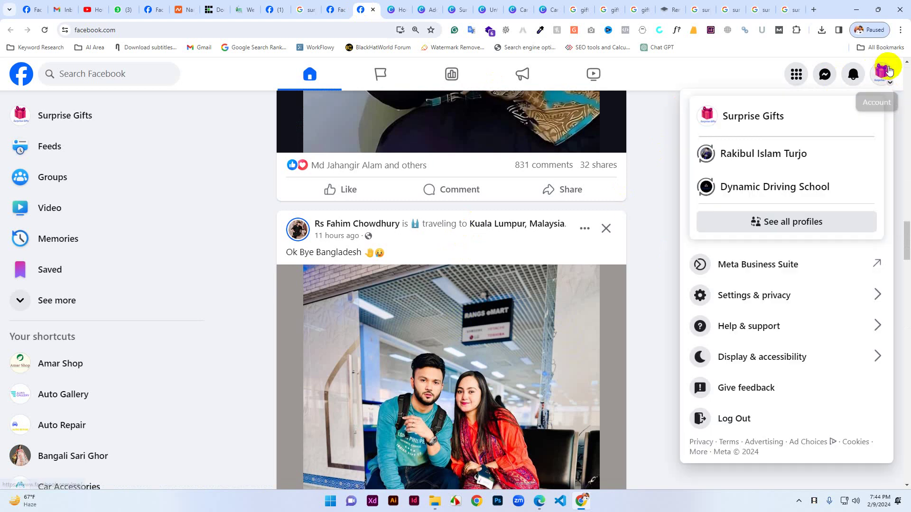
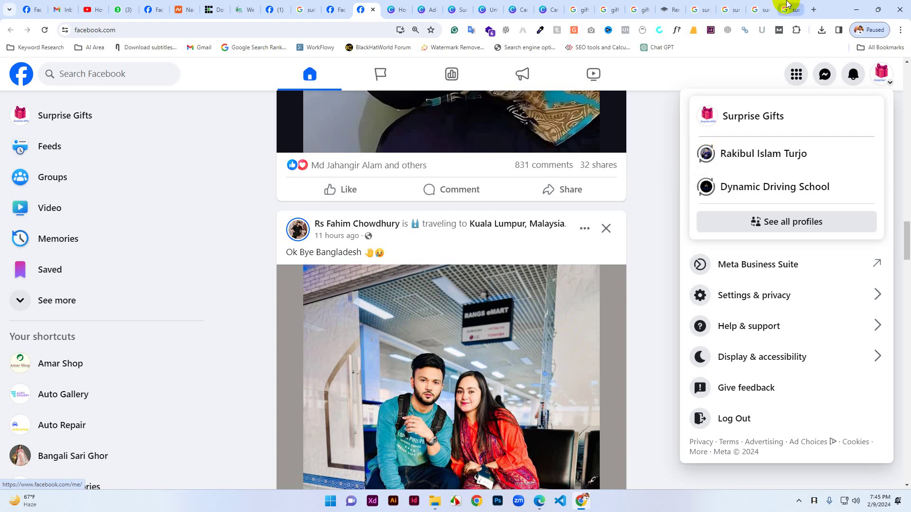
Switch back to acting as your personal profile and reload the home feed.
click(706, 155)
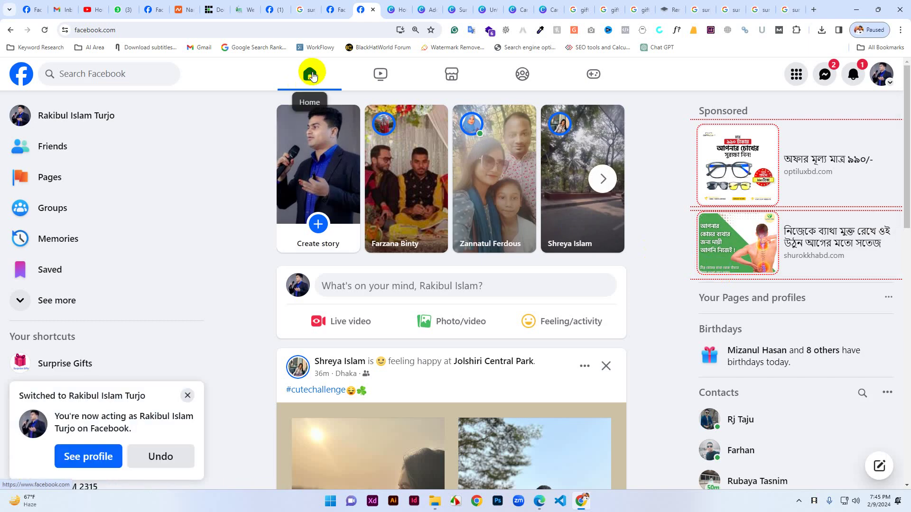
click(305, 76)
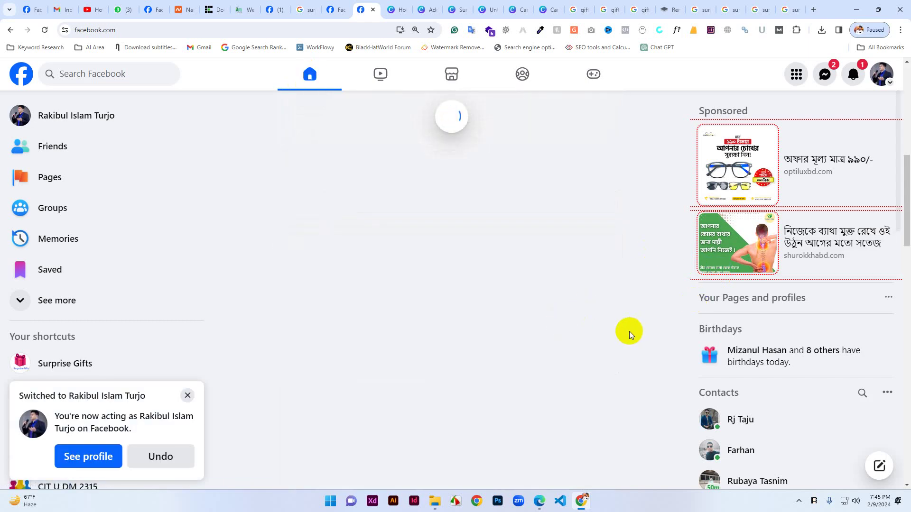
scroll(597, 287, down, 2)
scroll(598, 291, down, 15)
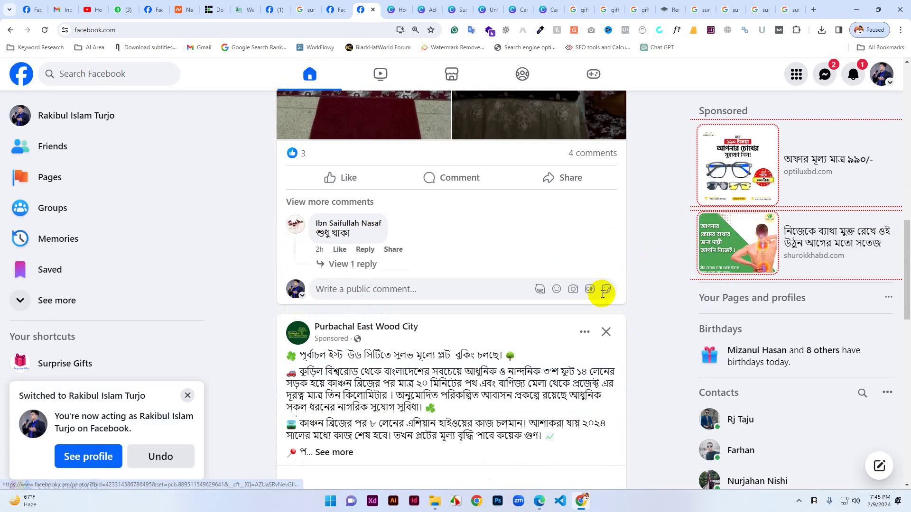
scroll(599, 327, down, 9)
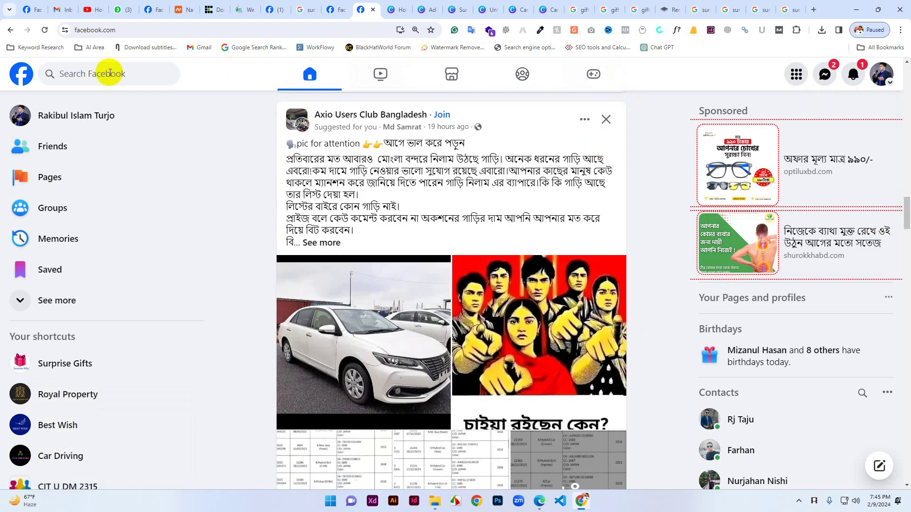
Load the full list of managed Pages, including deactivated ones, then return home.
click(65, 175)
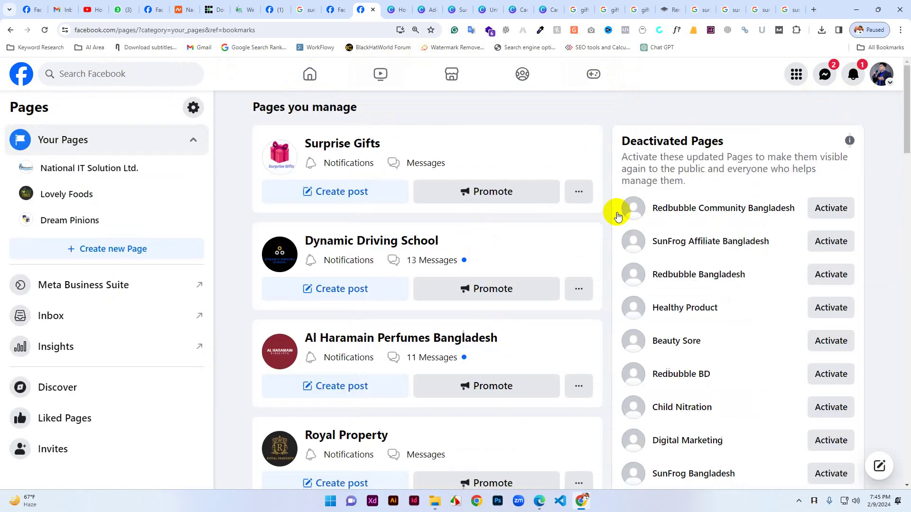
scroll(466, 236, down, 15)
scroll(436, 291, down, 10)
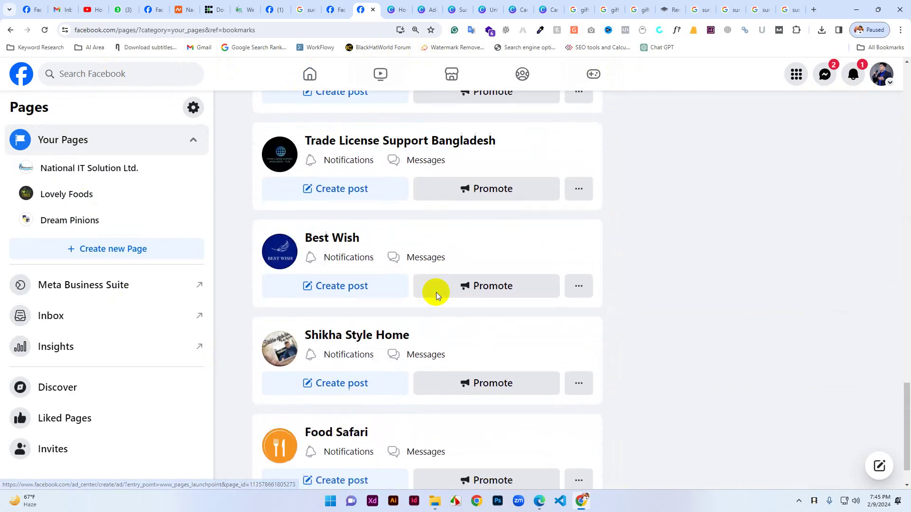
click(445, 468)
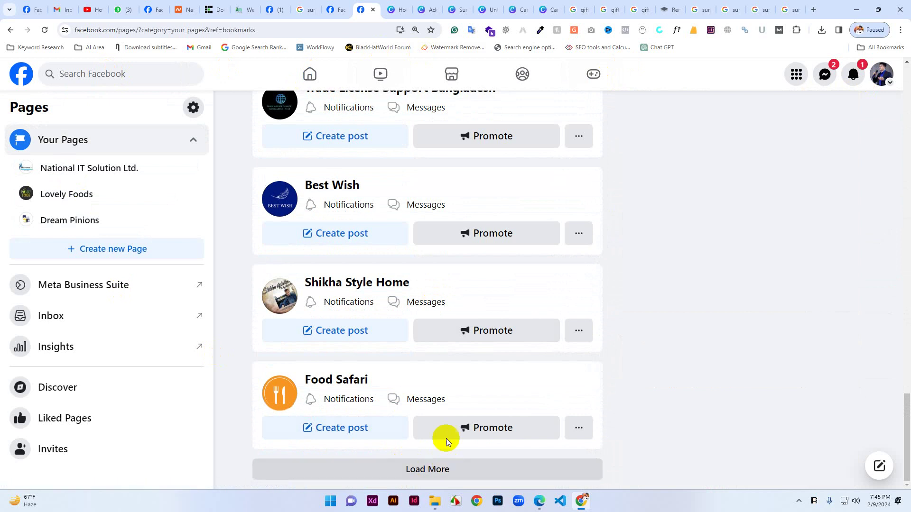
scroll(439, 346, down, 7)
scroll(439, 343, down, 12)
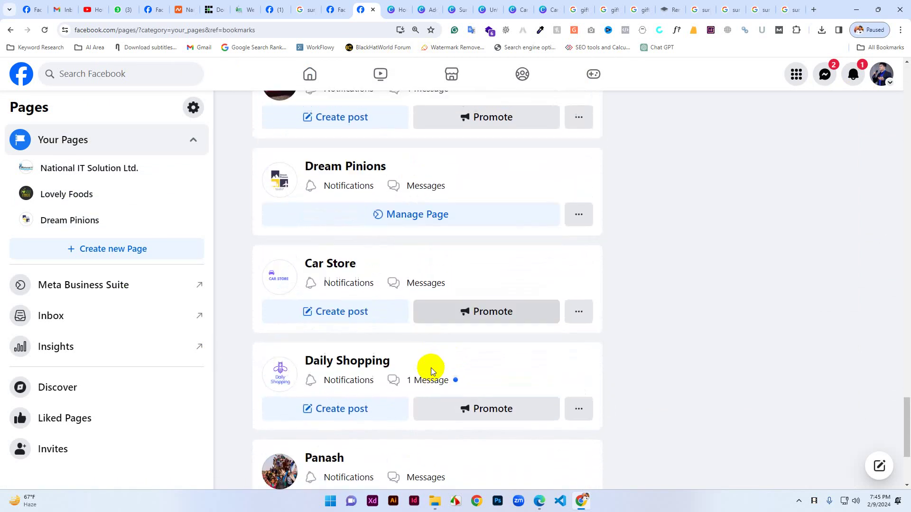
scroll(354, 411, up, 20)
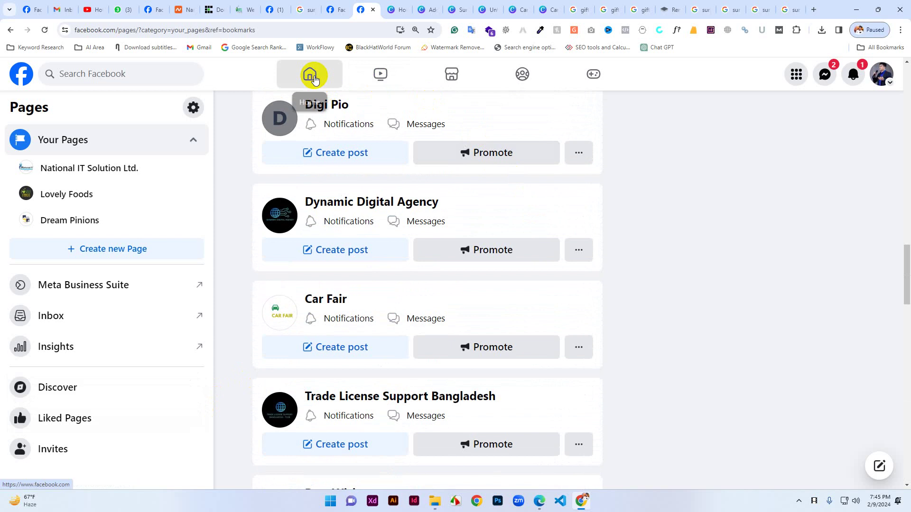
click(309, 74)
Search Facebook for 'surprise gifts'.
click(104, 72)
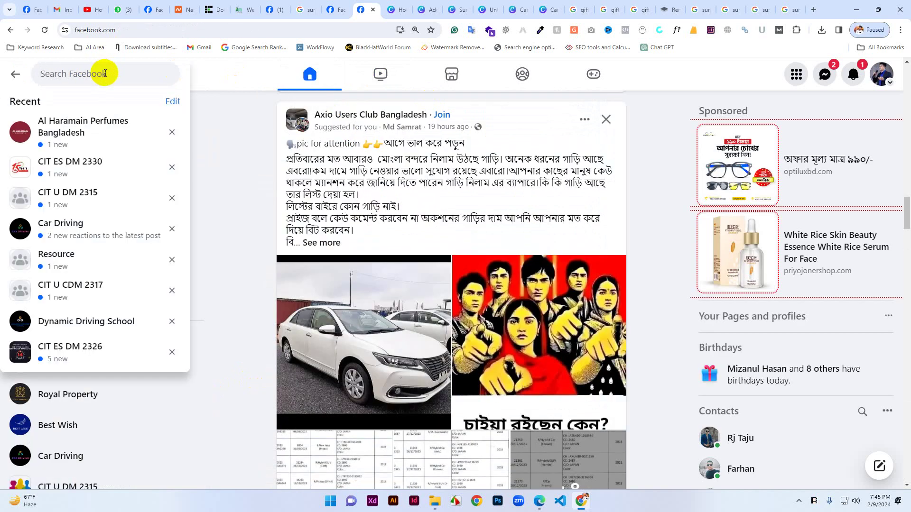
text(sur)
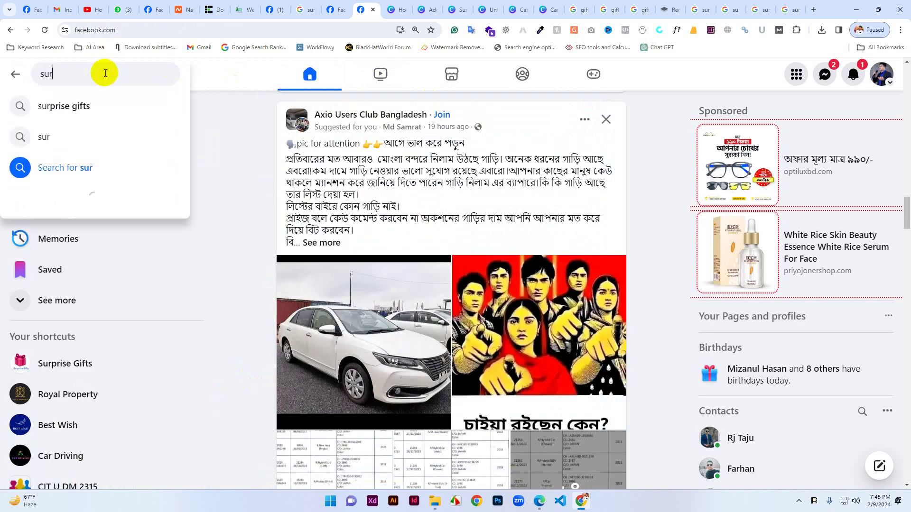
text(prise)
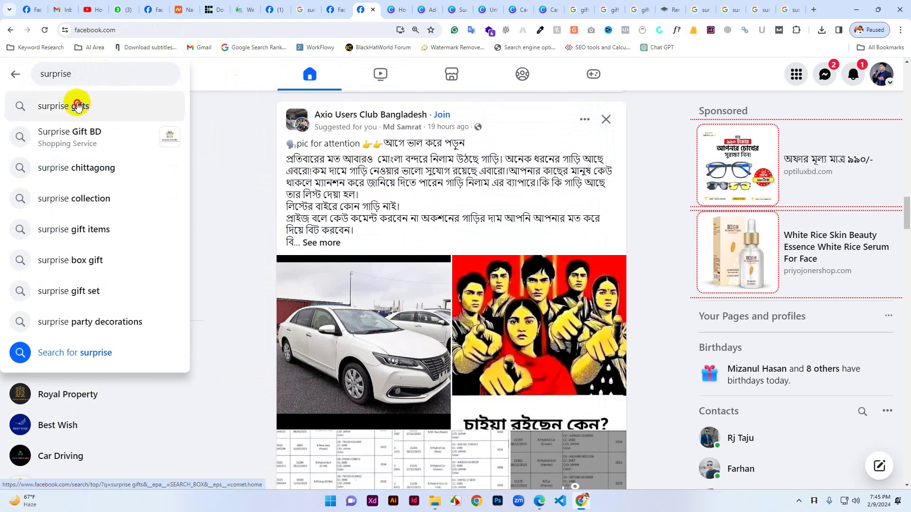
click(78, 106)
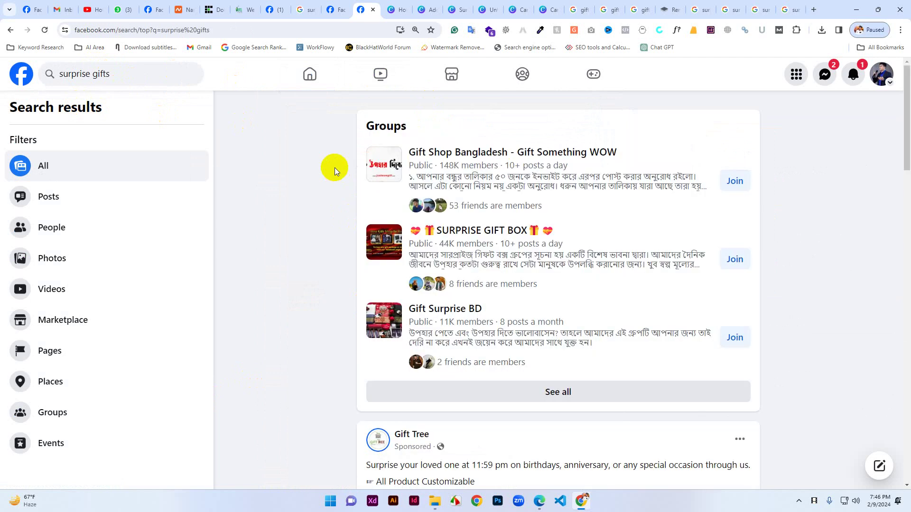
scroll(373, 404, down, 15)
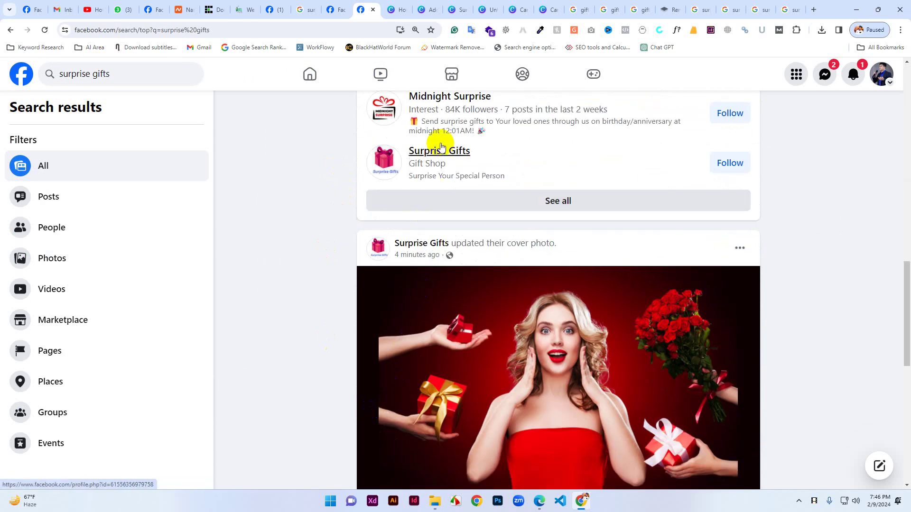
Open the Surprise Gifts page from the results and look over its intro.
click(455, 152)
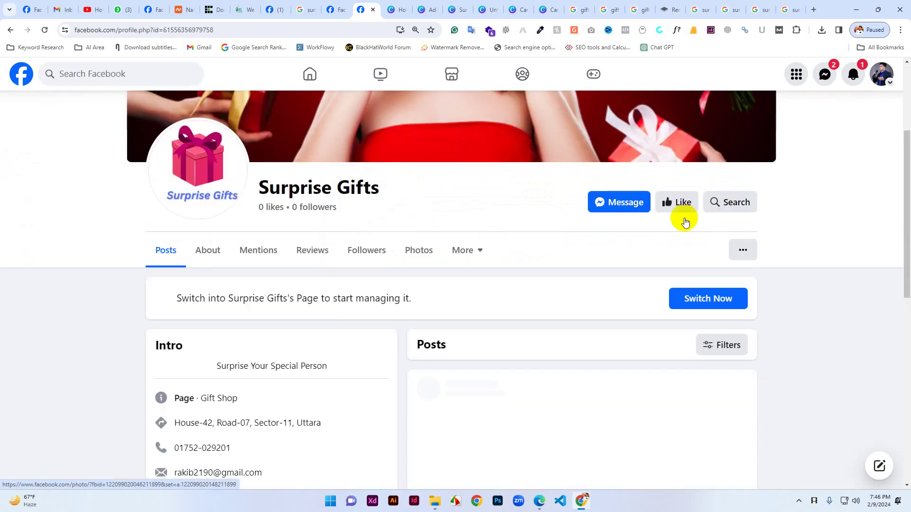
scroll(603, 291, up, 3)
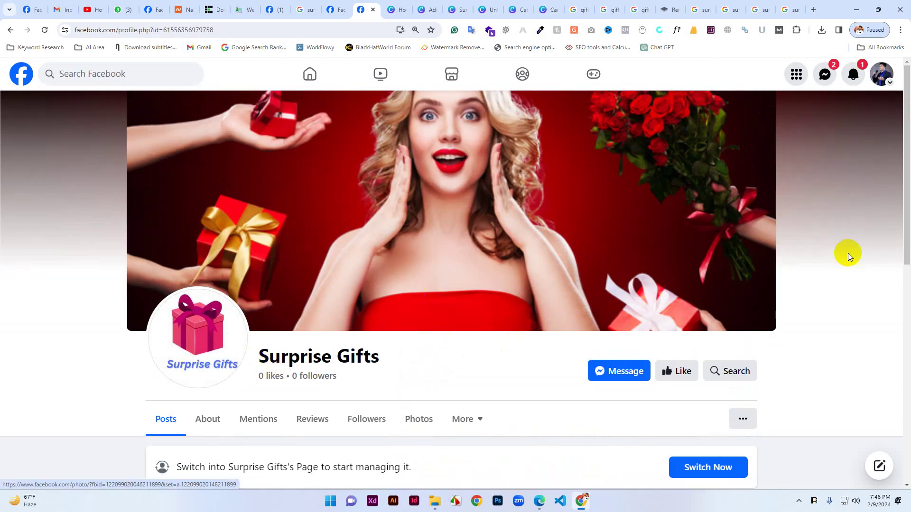
click(483, 301)
scroll(315, 359, down, 4)
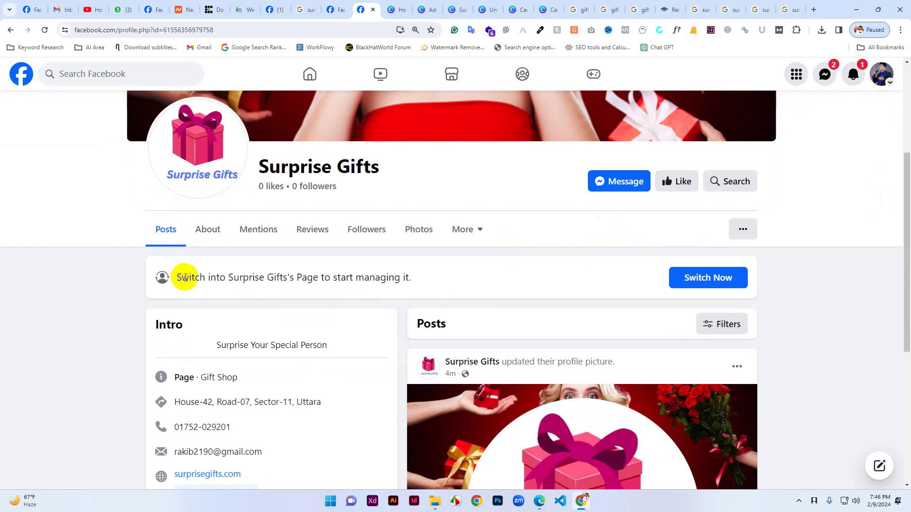
scroll(189, 285, down, 4)
scroll(341, 294, up, 5)
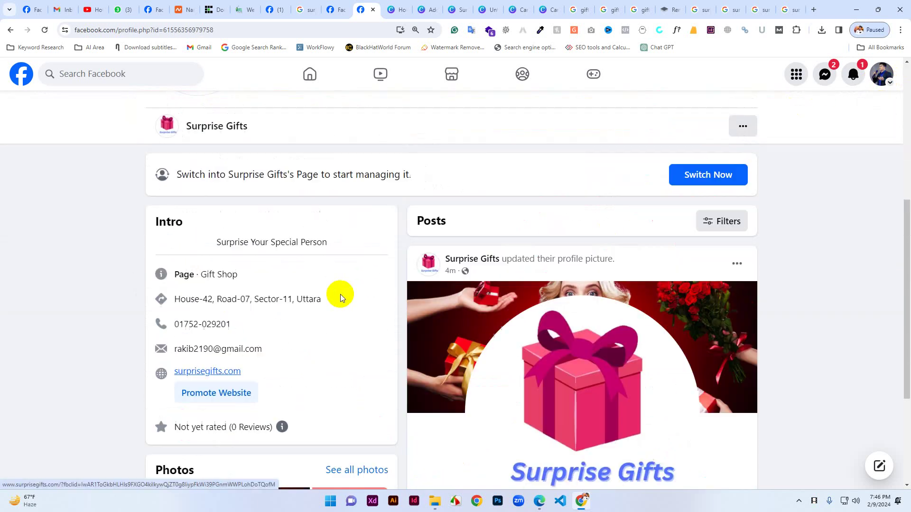
Switch into Surprise Gifts, check its professional dashboard (0 followers, 0 reach), and return.
click(703, 331)
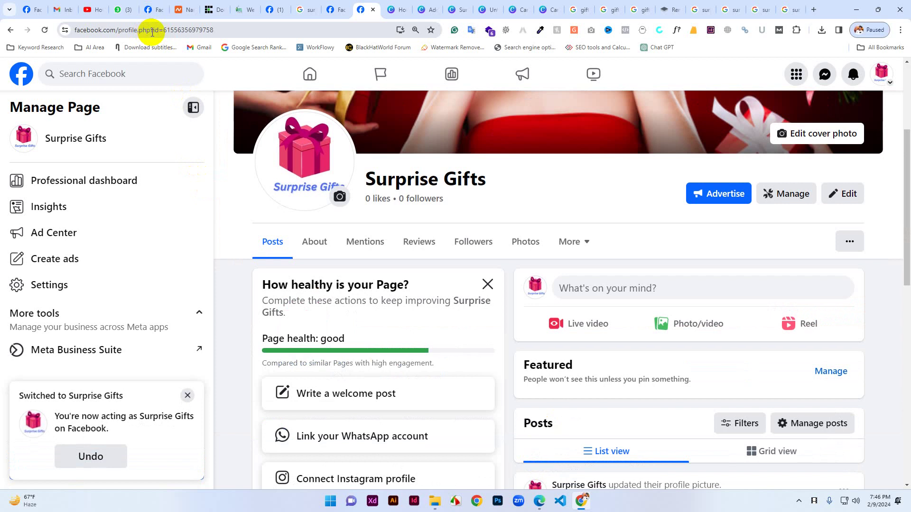
drag(149, 31, 260, 41)
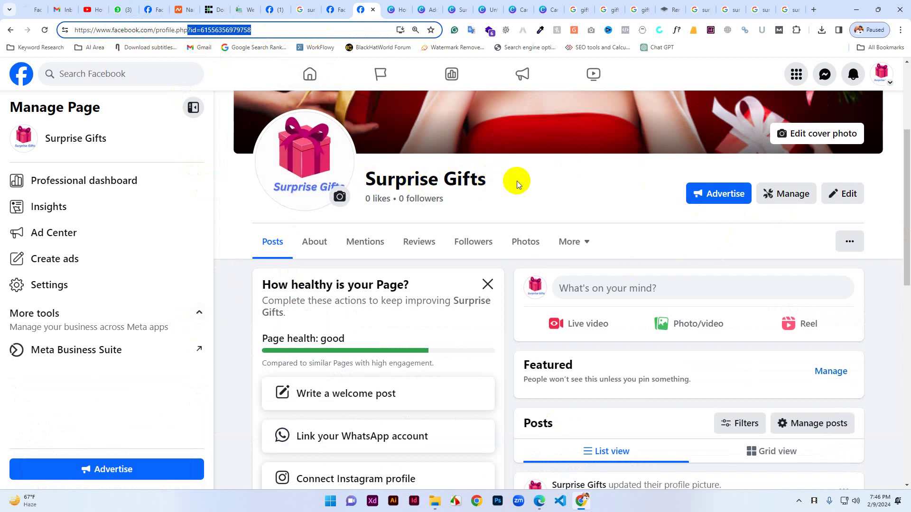
click(783, 195)
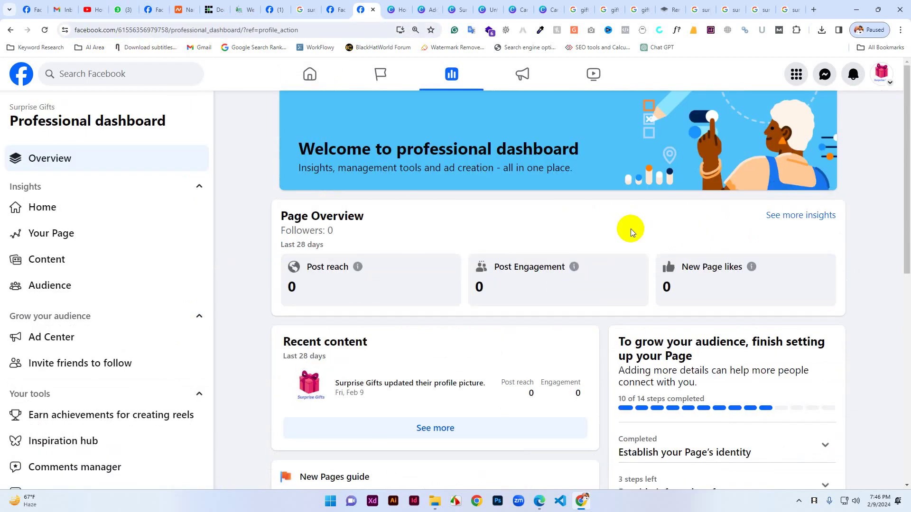
scroll(95, 419, down, 8)
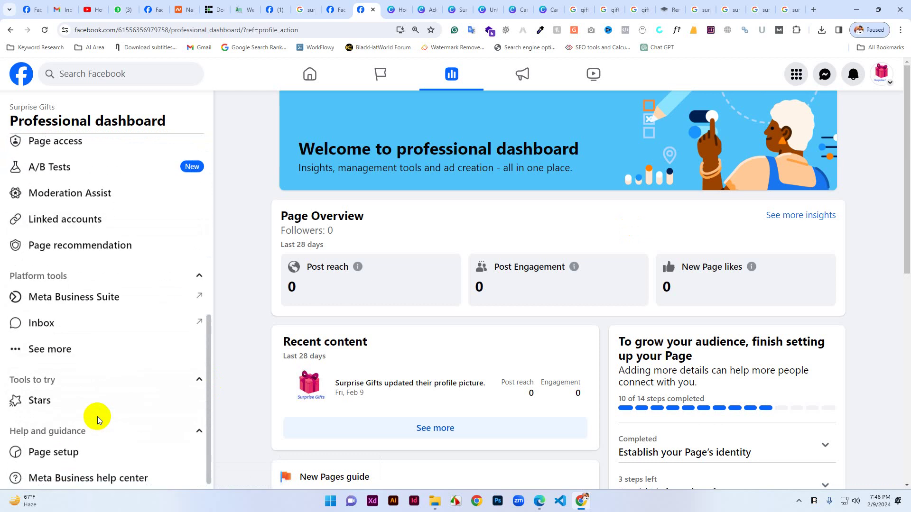
scroll(95, 419, up, 3)
scroll(114, 327, up, 1)
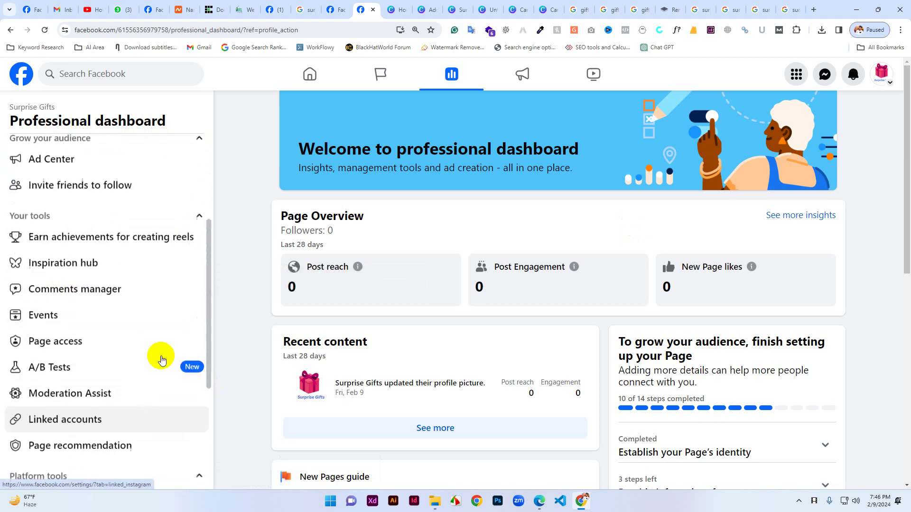
scroll(161, 361, up, 3)
click(10, 30)
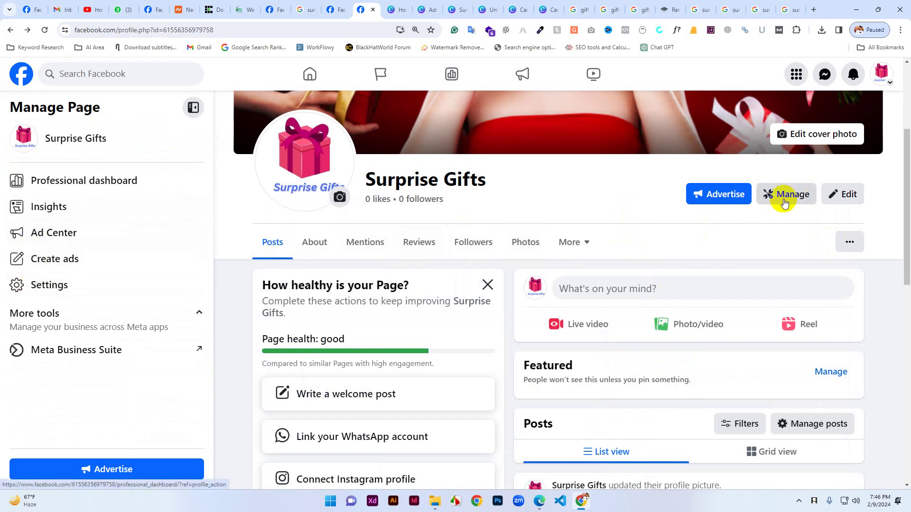
scroll(44, 284, up, 1)
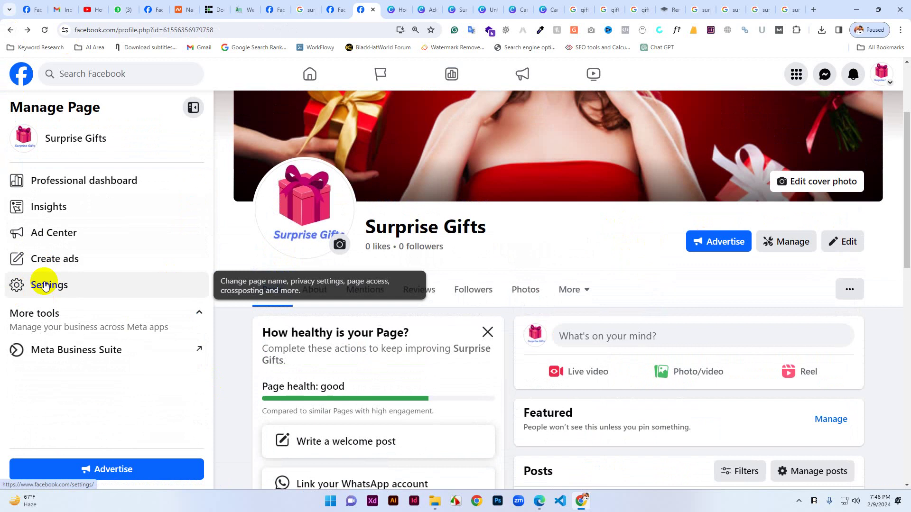
In the Page's General settings, check the Name editor, then edit the empty Username.
click(44, 285)
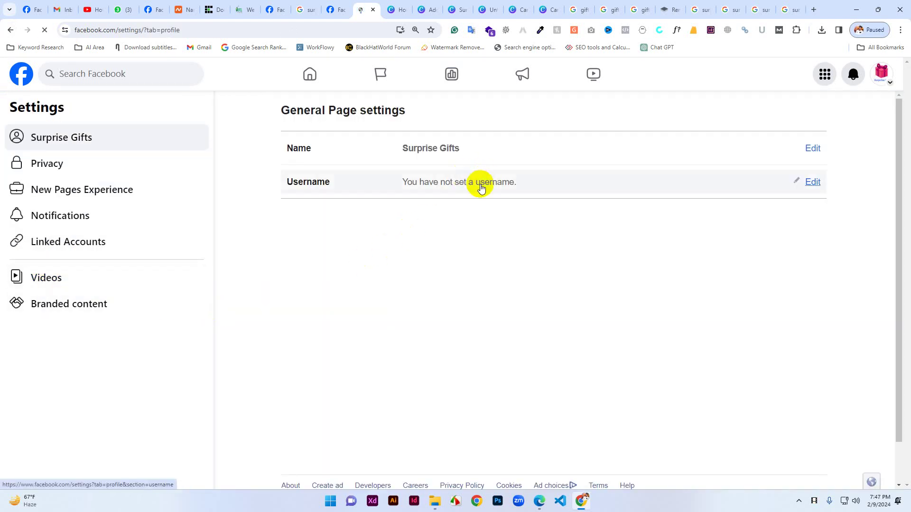
click(812, 149)
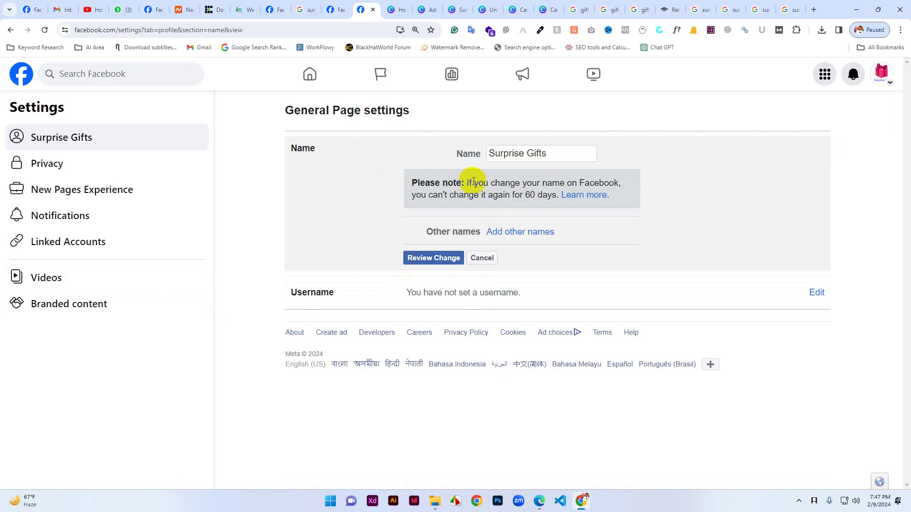
drag(479, 182, 551, 195)
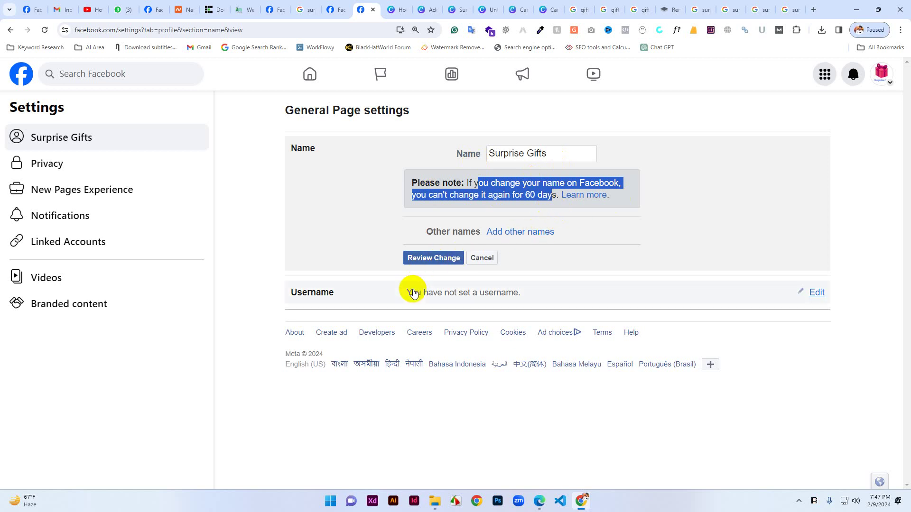
click(816, 292)
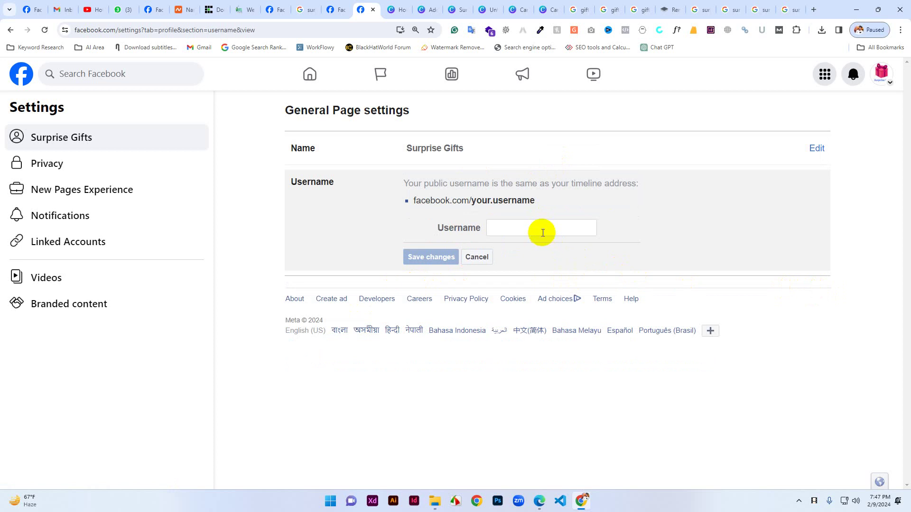
Set the Page username to SurpriseGiftsBD and save it, confirming with your account password.
click(504, 230)
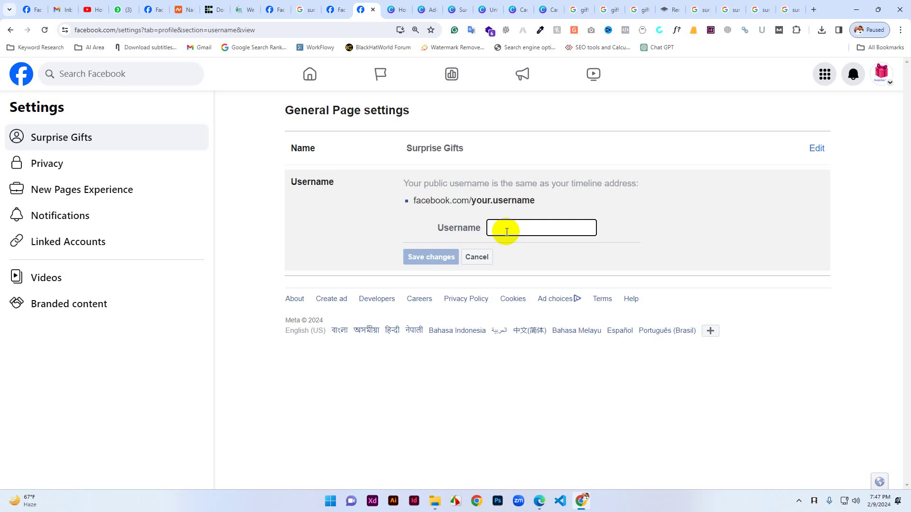
text(S)
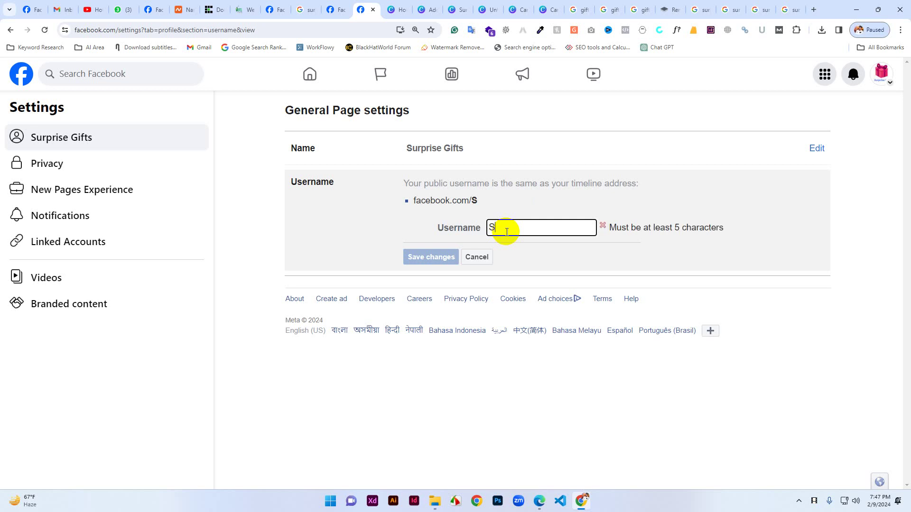
text(ur)
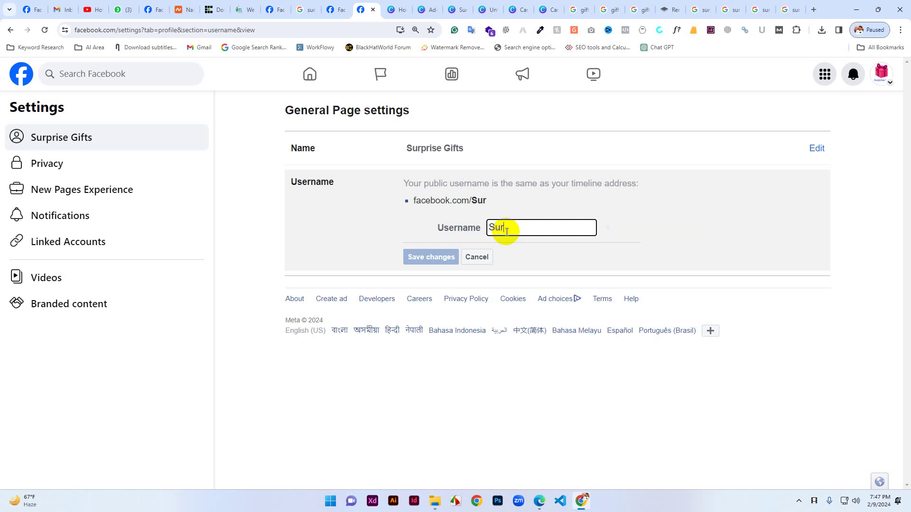
text(prise)
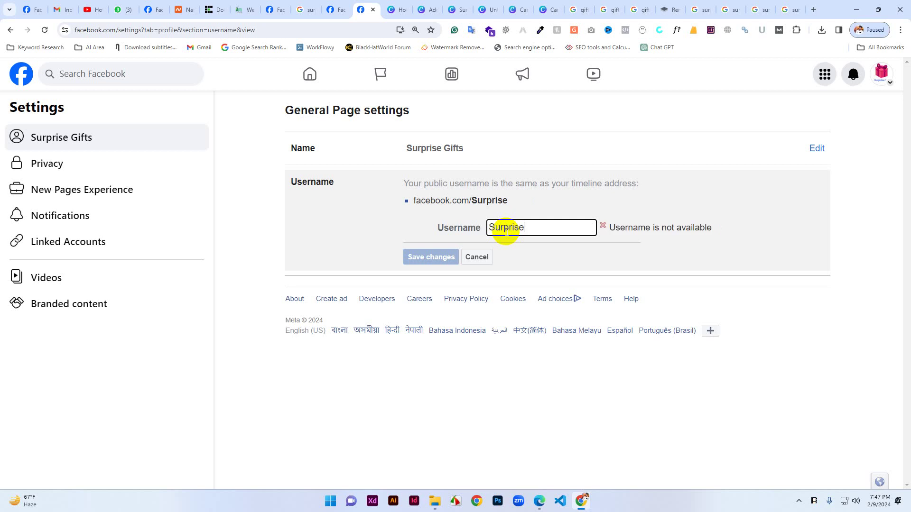
text(Gifts)
text(.)
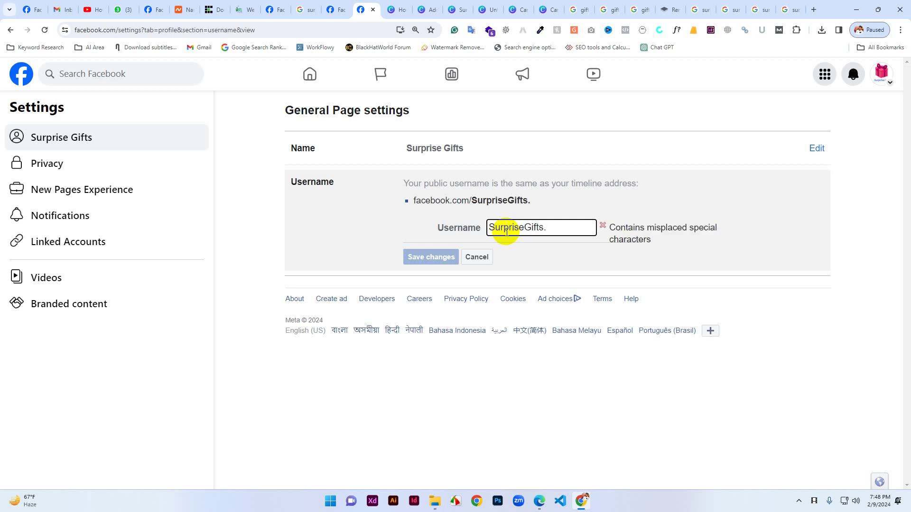
text(c)
key(BackSpace)
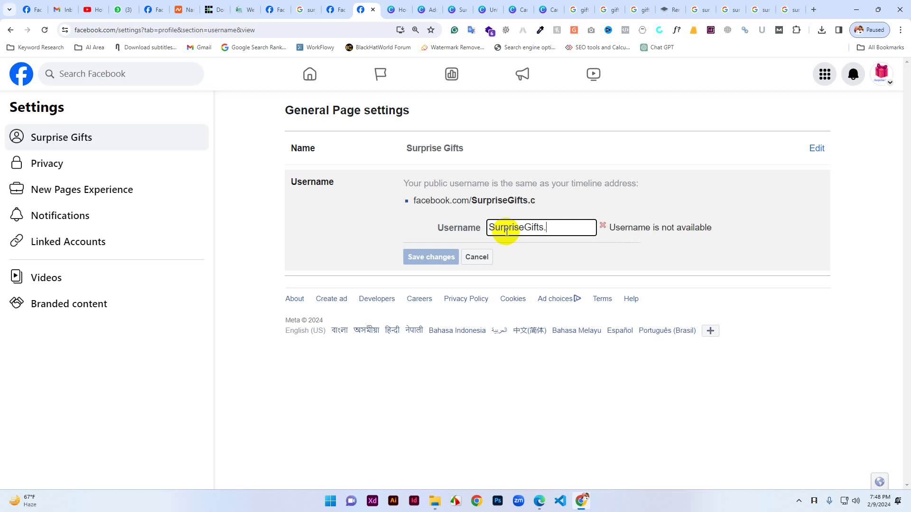
text(Com)
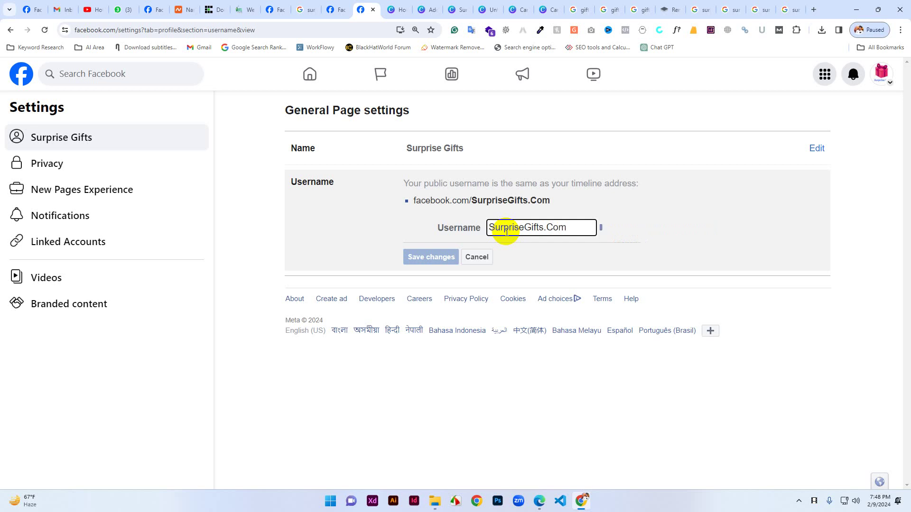
key(BackSpace)
key(BackSpace)
key(BackSpace)
text(BD)
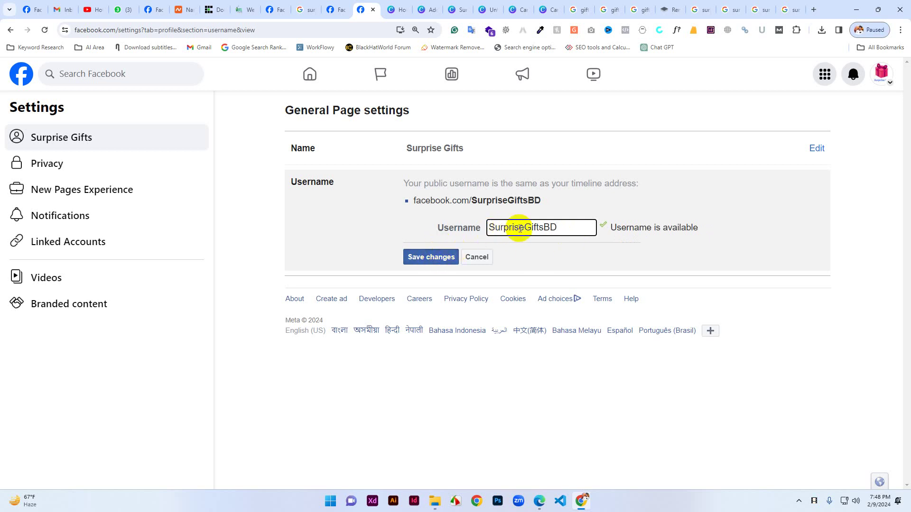
click(435, 256)
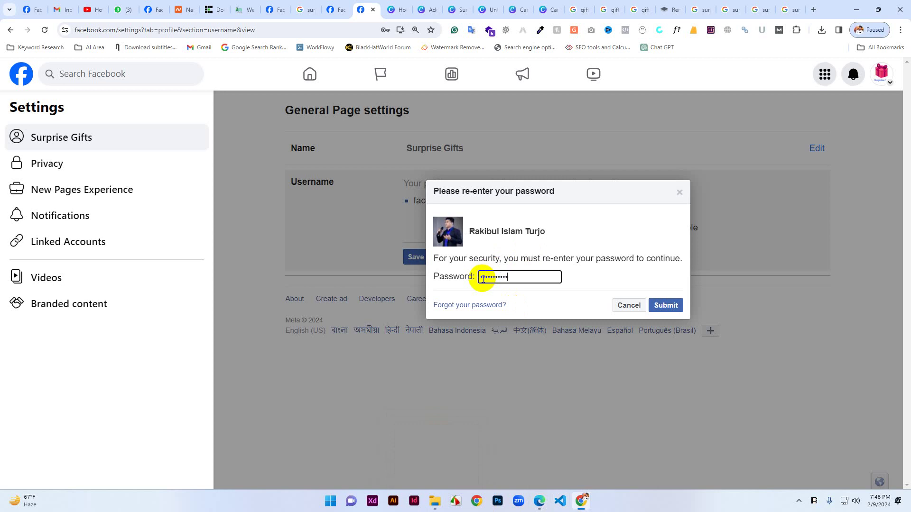
click(664, 305)
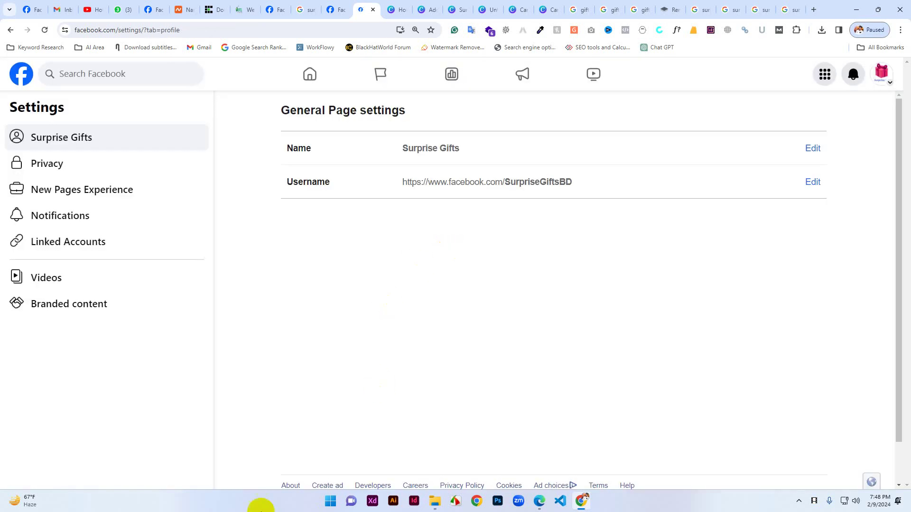
Load facebook.com/surprisegiftsbd in a new Chrome tab to verify the new address.
click(812, 10)
text(face)
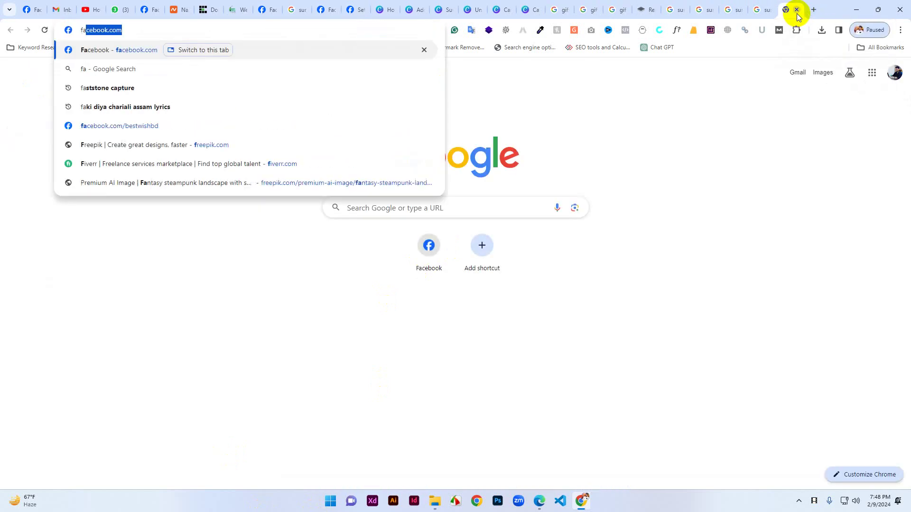
text(book.com/)
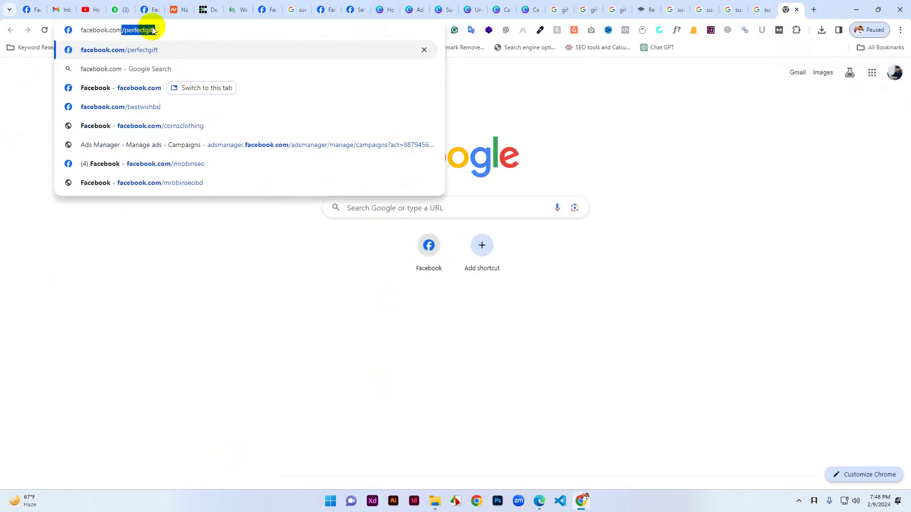
key(Right)
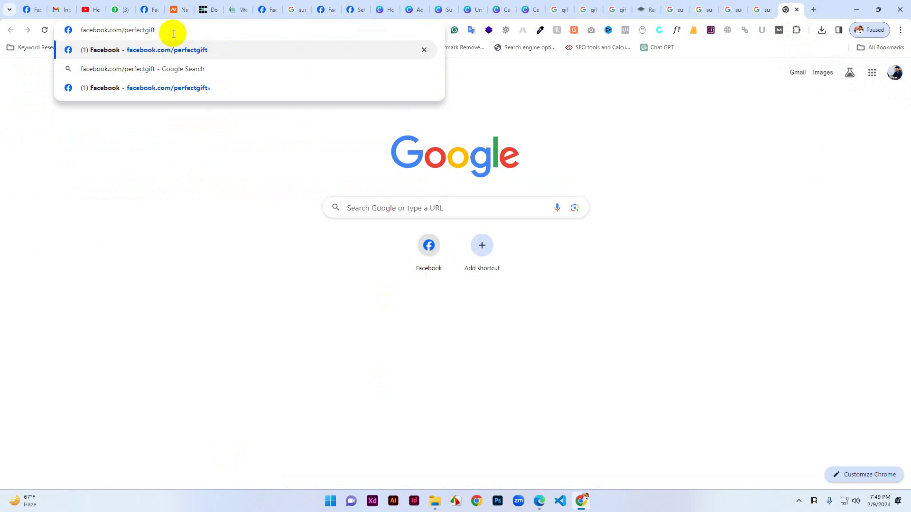
key(BackSpace)
key(BackSpace)
key(BackSpace)
key(BackSpace)
key(BackSpace)
key(BackSpace)
key(BackSpace)
key(BackSpace)
key(BackSpace)
key(BackSpace)
key(BackSpace)
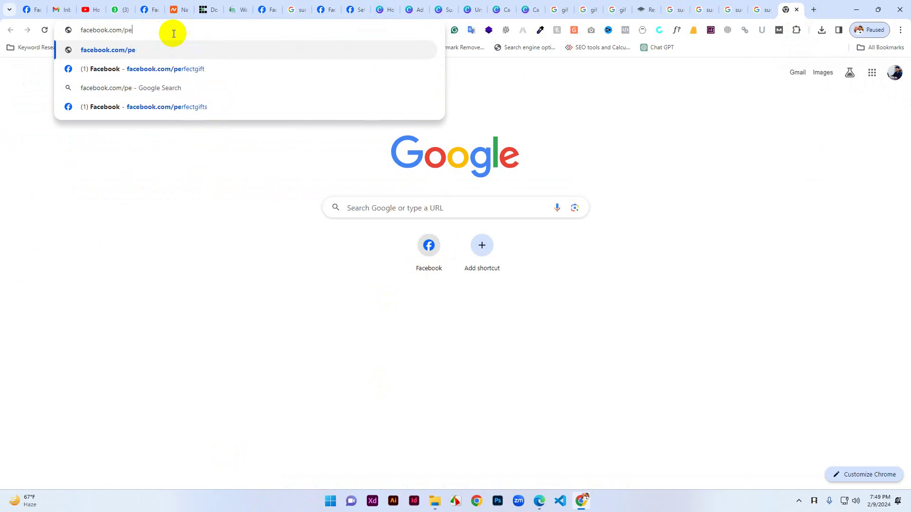
text(su)
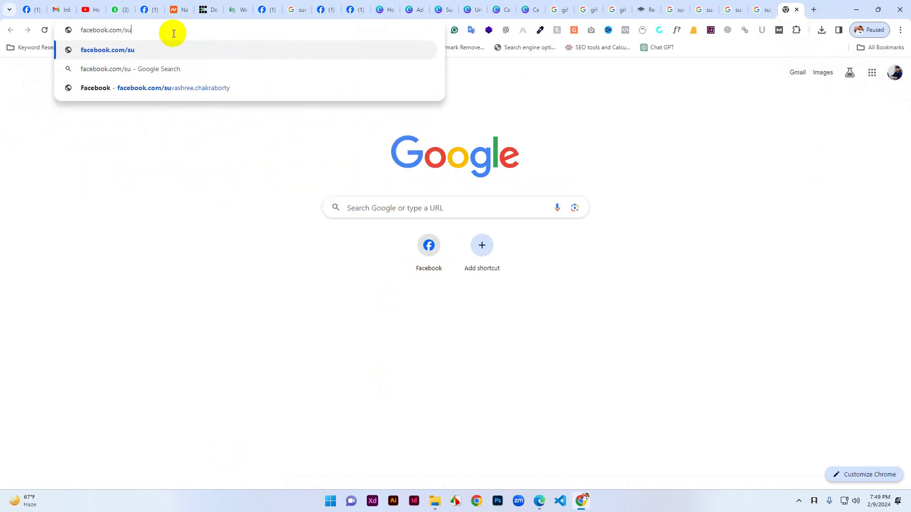
text(rpris)
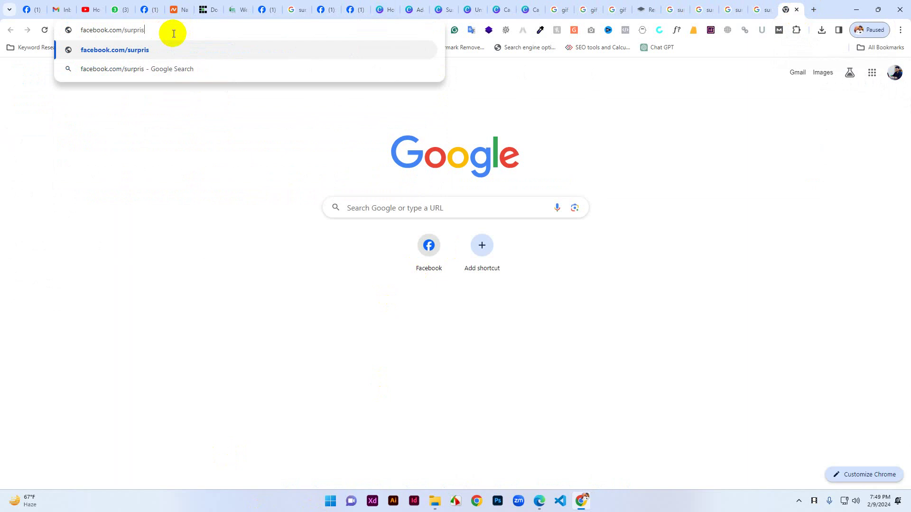
text(egiftsbd)
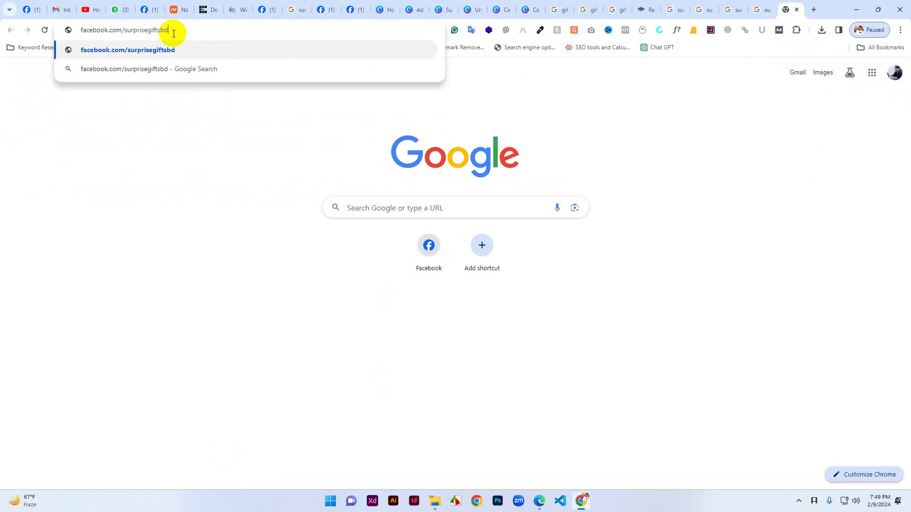
key(Return)
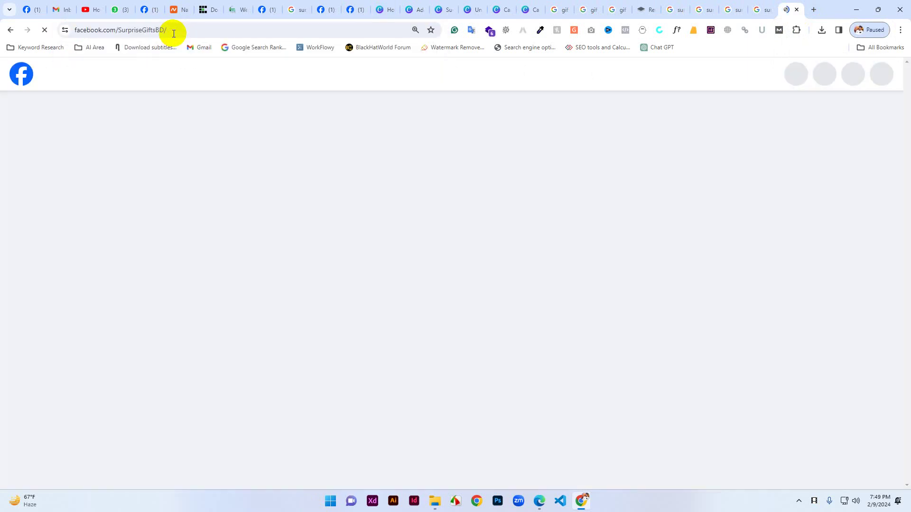
scroll(332, 376, down, 3)
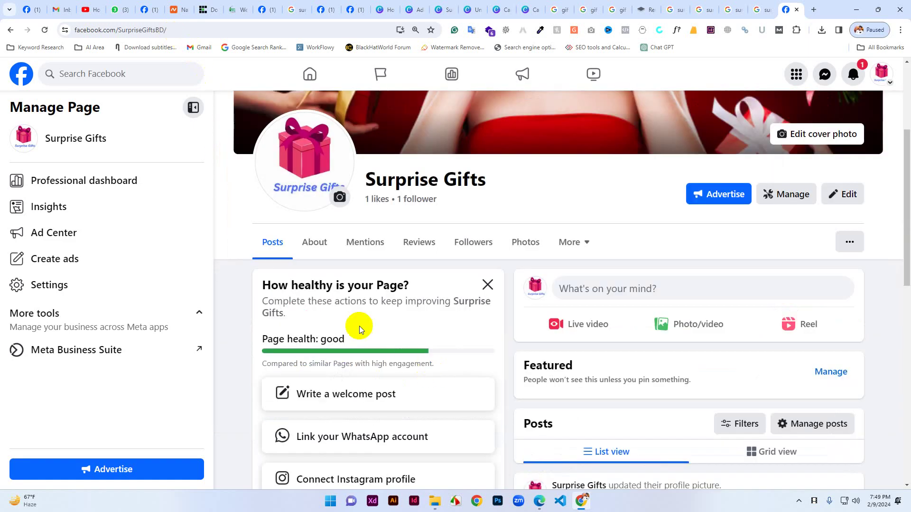
click(122, 29)
drag(155, 30, 213, 31)
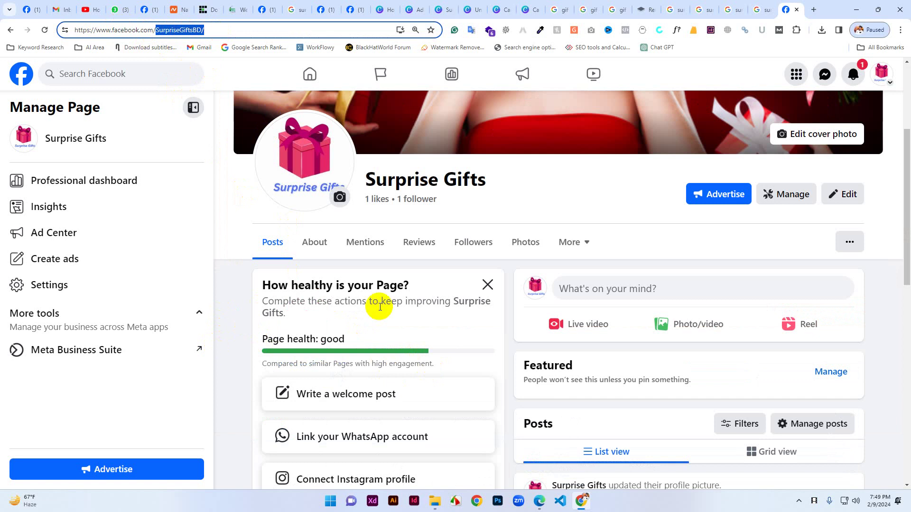
scroll(573, 343, down, 5)
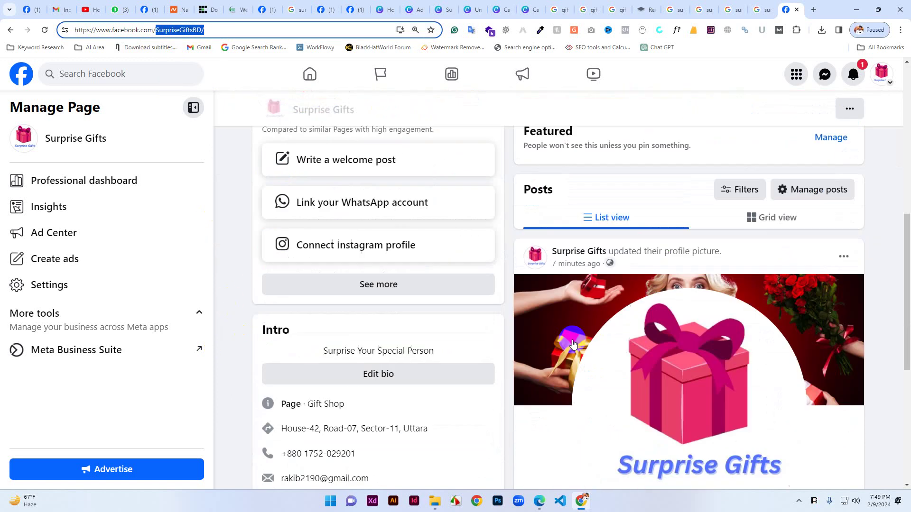
scroll(500, 369, up, 2)
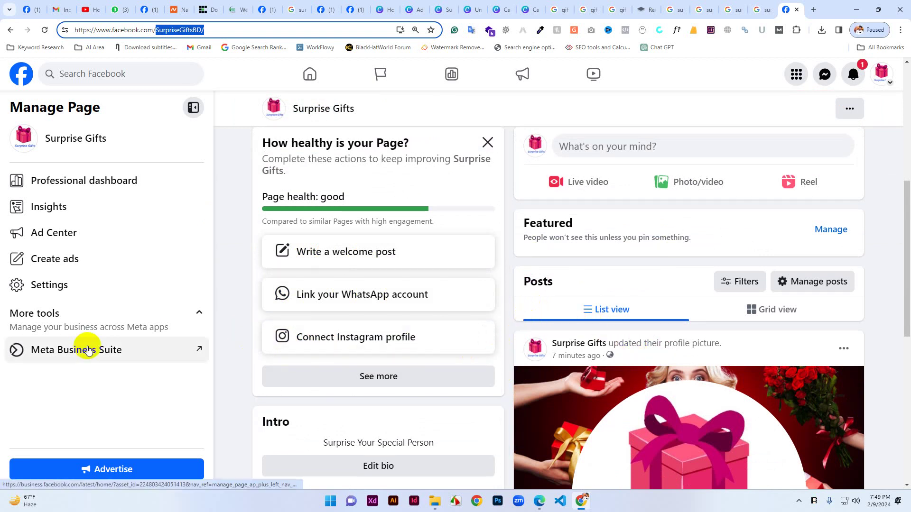
Open the Page's Privacy settings to review post audience, search linking and messaging.
click(37, 293)
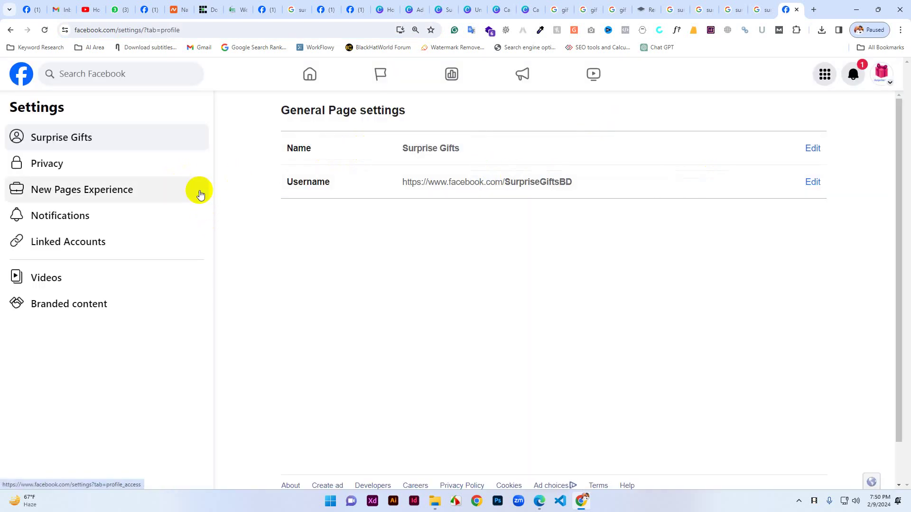
click(53, 164)
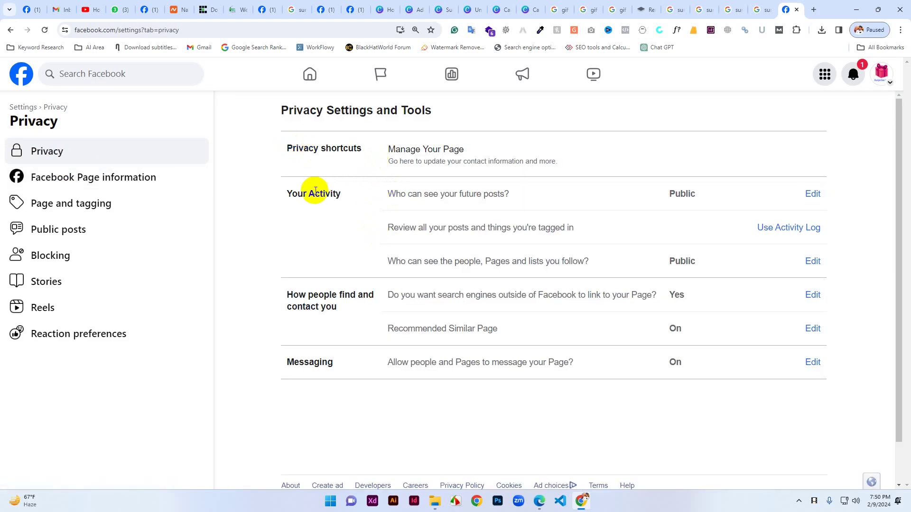
drag(308, 149, 516, 157)
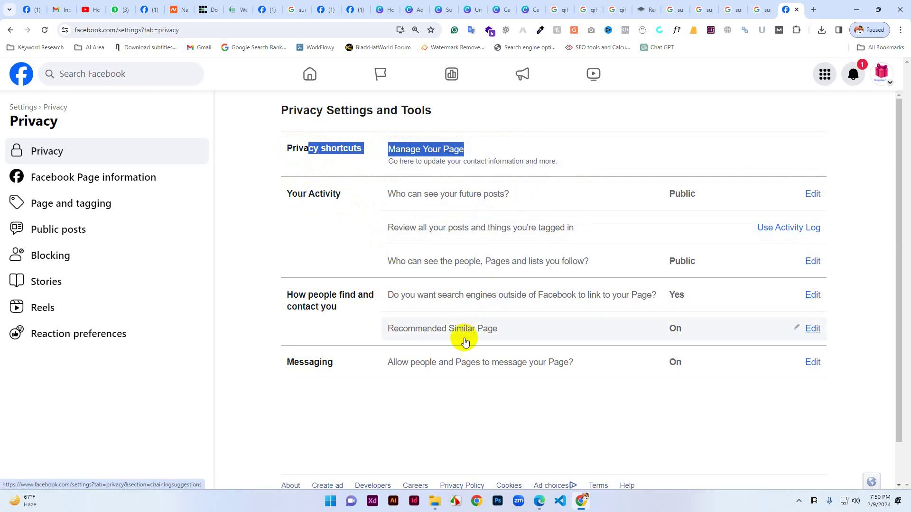
scroll(443, 356, down, 1)
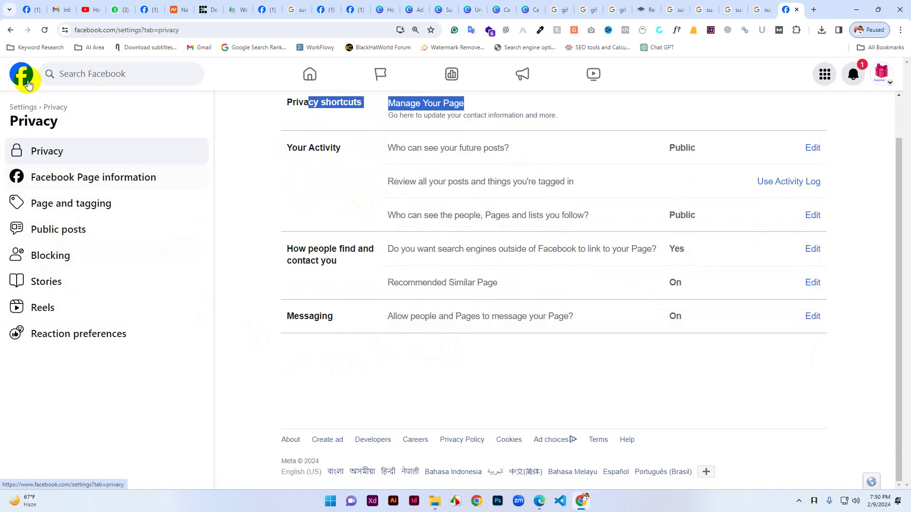
Review the Linked Accounts options for WhatsApp and Instagram, then return to General Page settings.
click(10, 30)
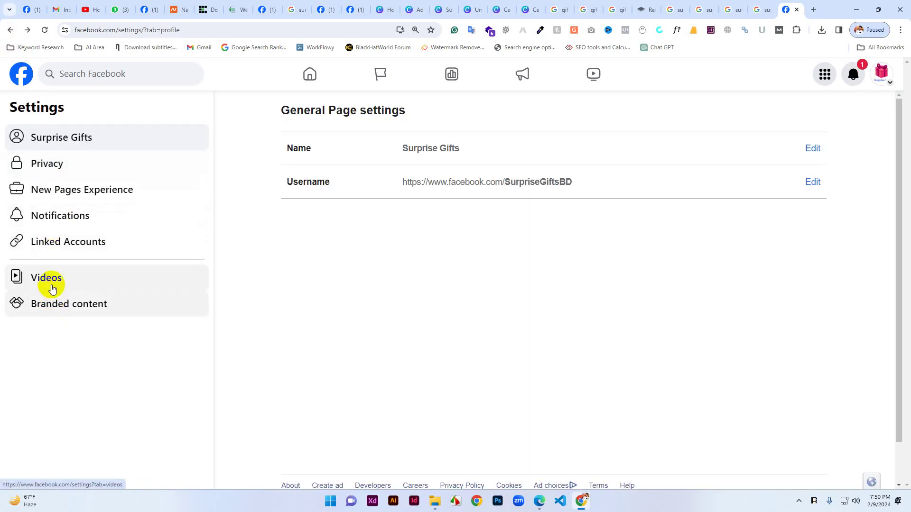
click(62, 245)
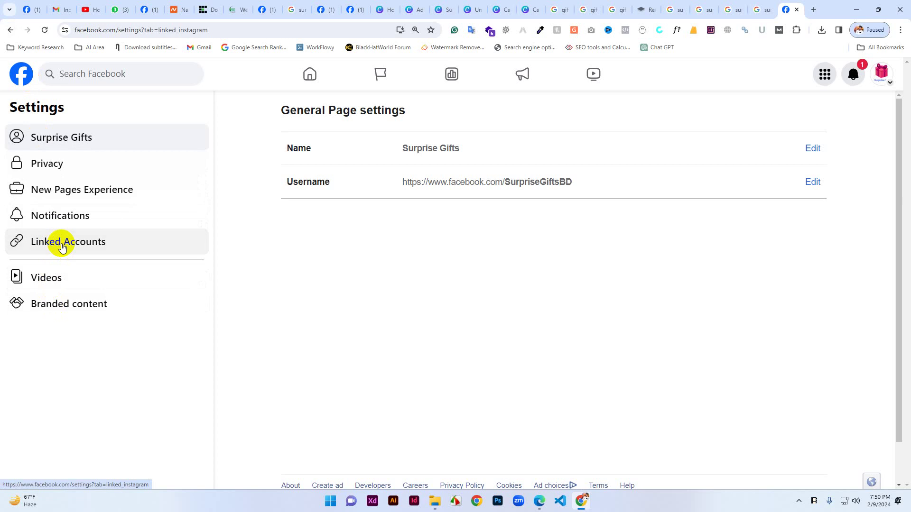
scroll(456, 308, down, 2)
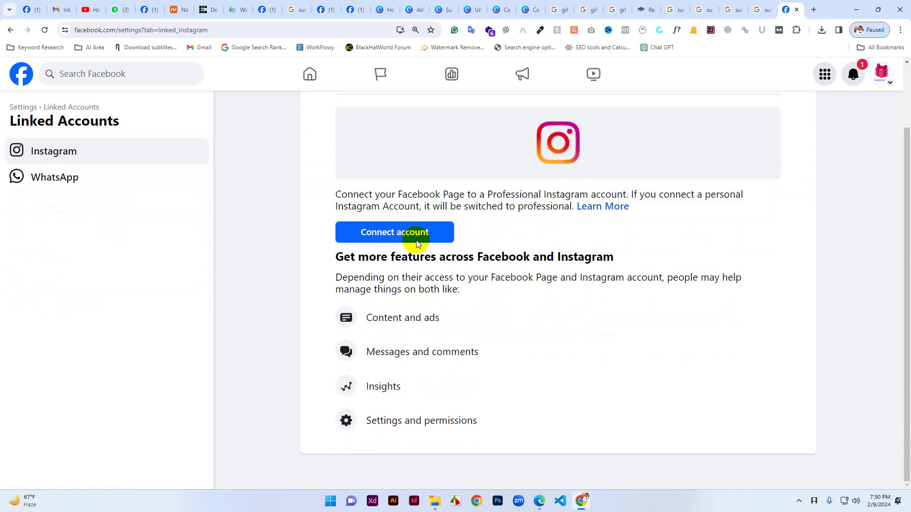
click(73, 184)
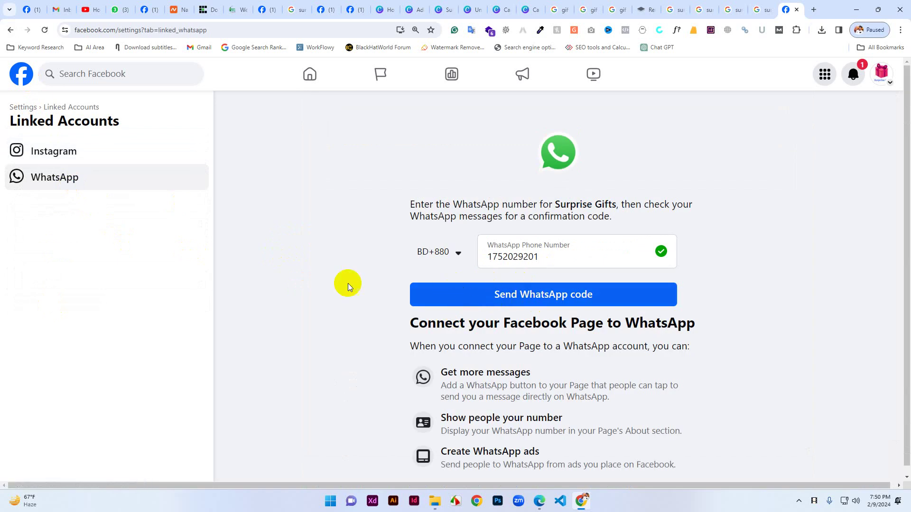
click(85, 152)
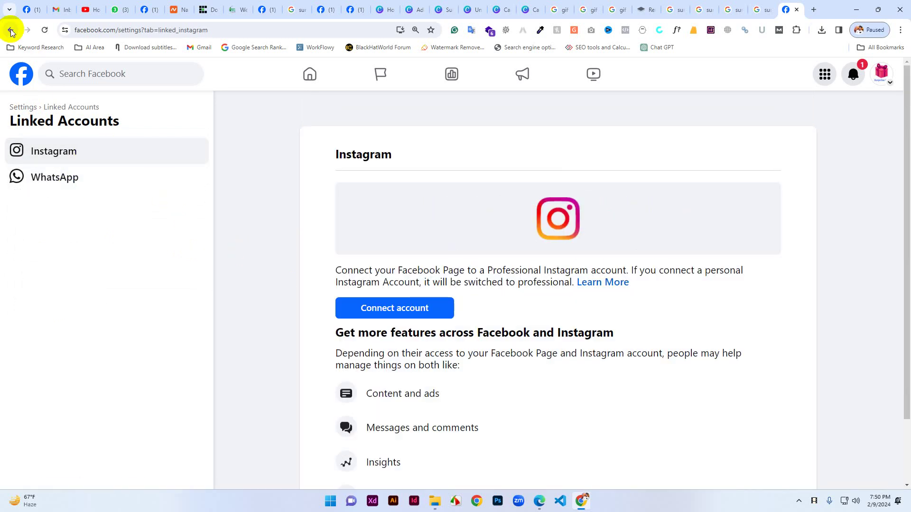
click(10, 32)
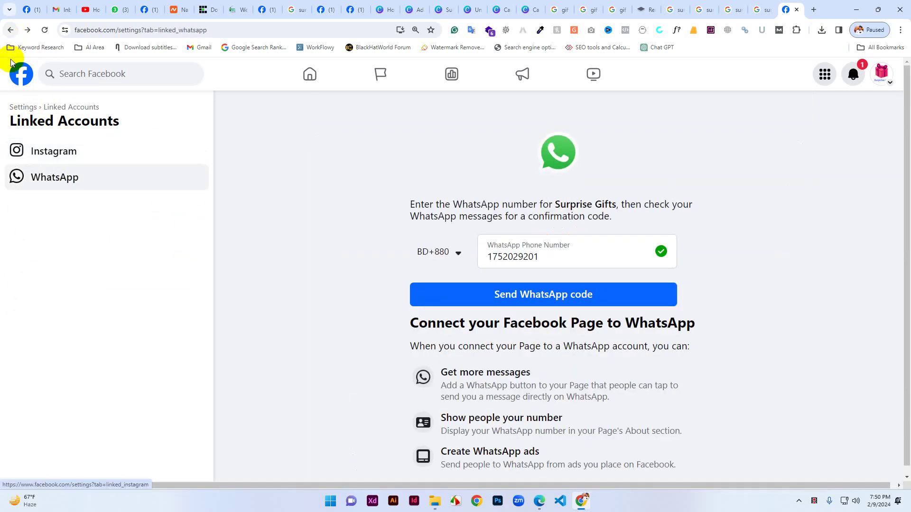
click(14, 33)
click(10, 31)
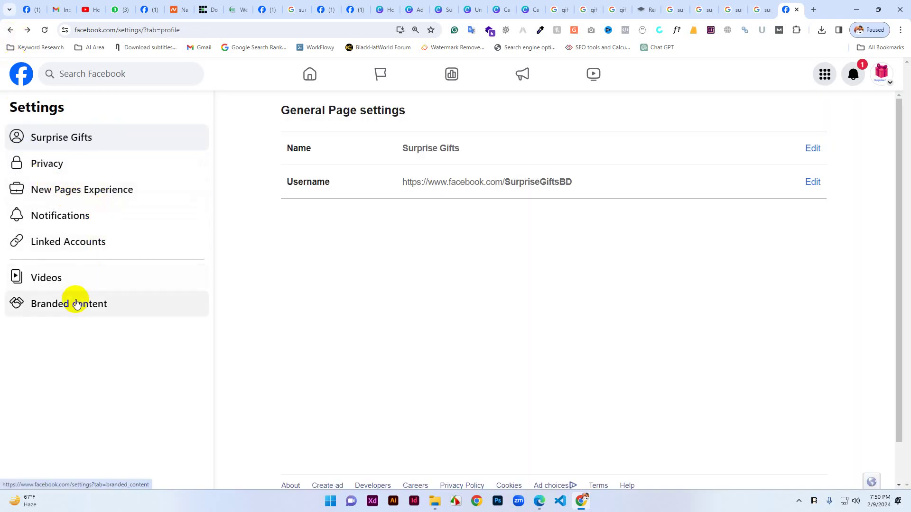
Go back to the Surprise Gifts page, look through it, and open its About tab.
click(11, 30)
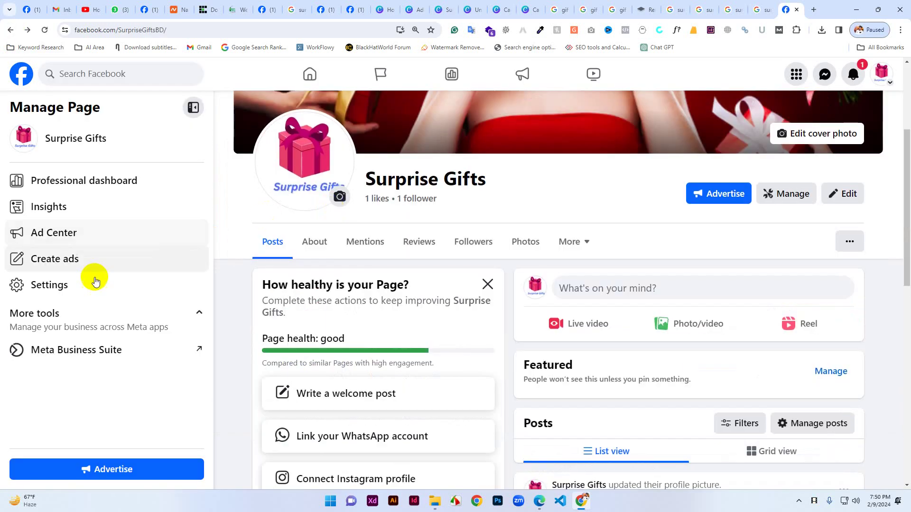
scroll(421, 306, up, 1)
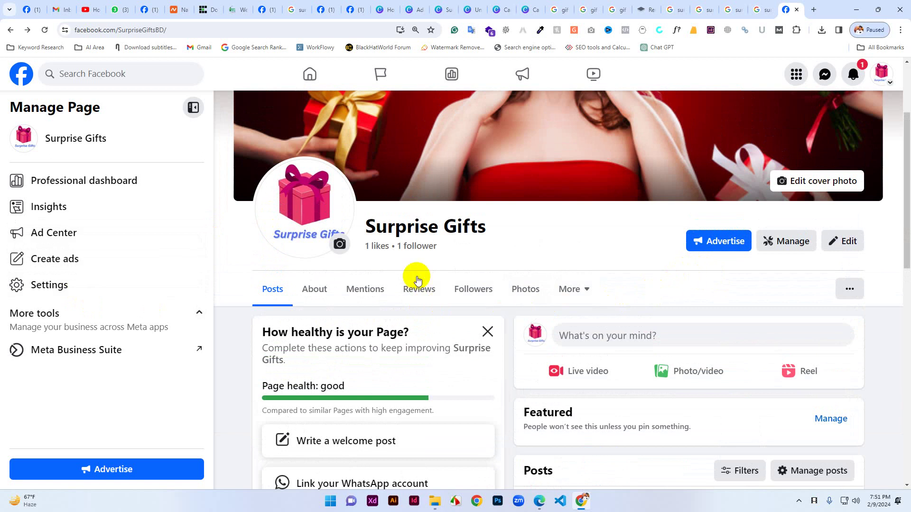
scroll(386, 345, down, 4)
scroll(440, 345, up, 4)
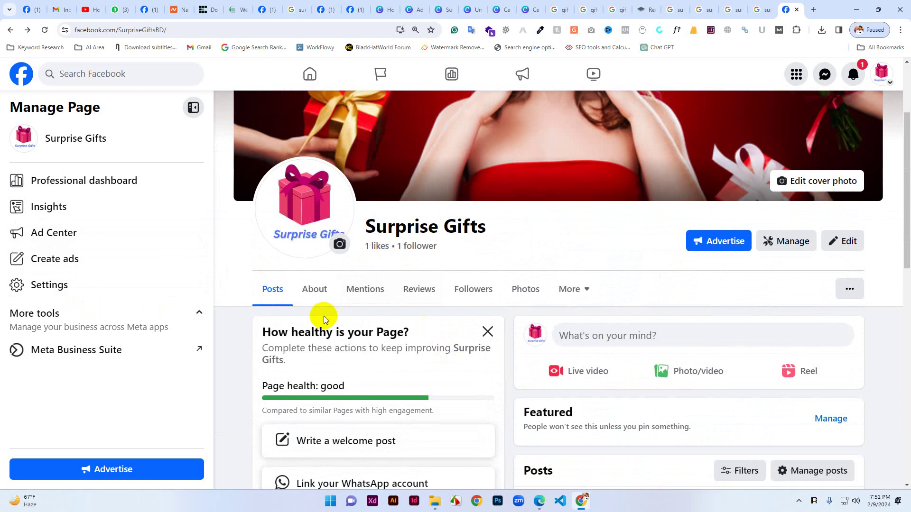
scroll(471, 342, down, 8)
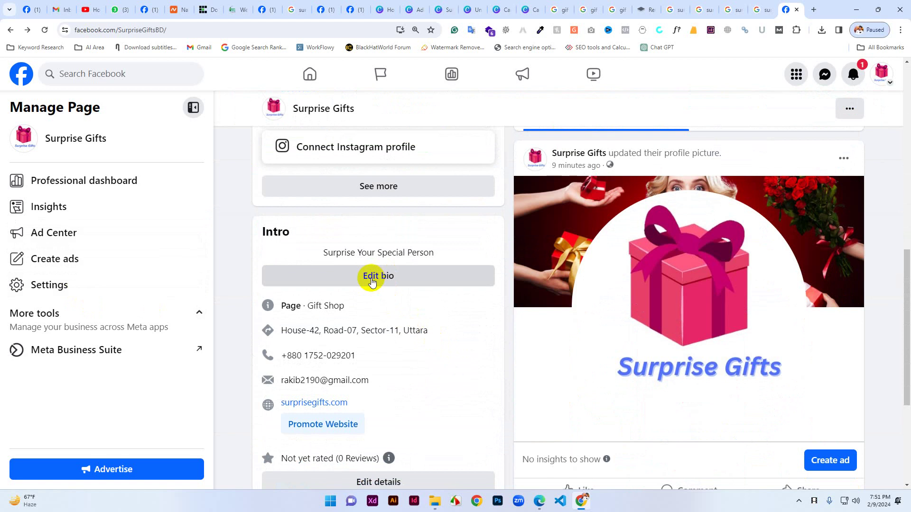
scroll(372, 281, down, 2)
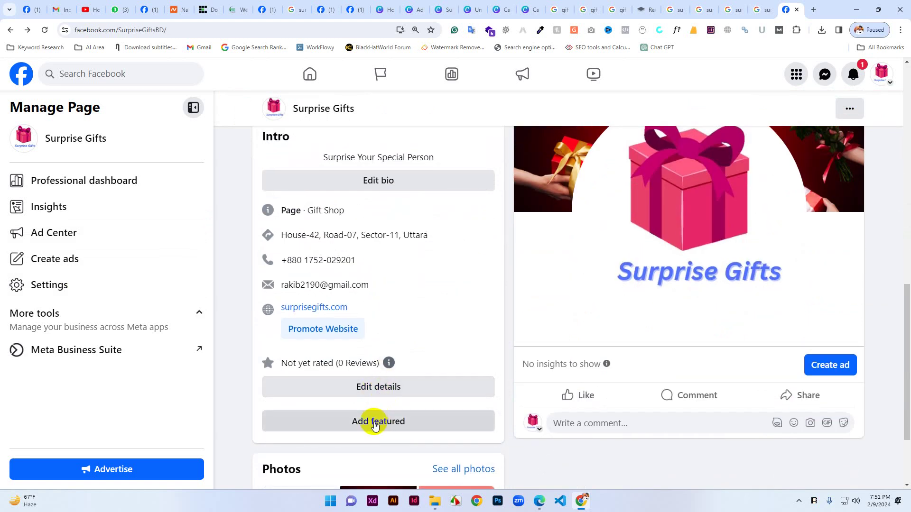
scroll(429, 359, down, 2)
scroll(430, 359, up, 5)
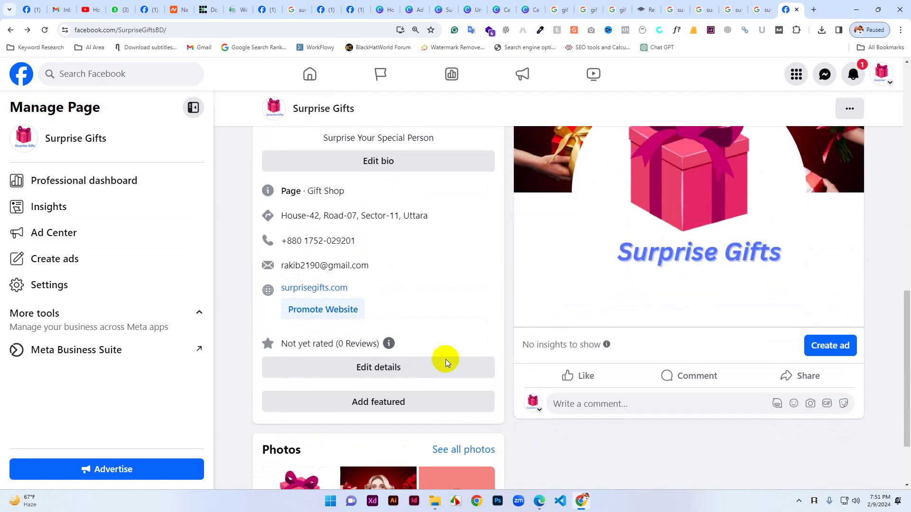
scroll(709, 264, up, 5)
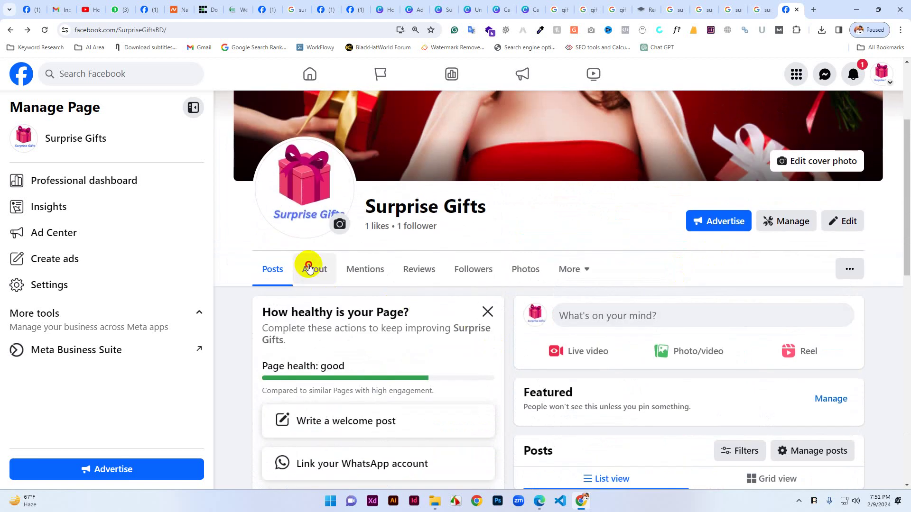
click(308, 266)
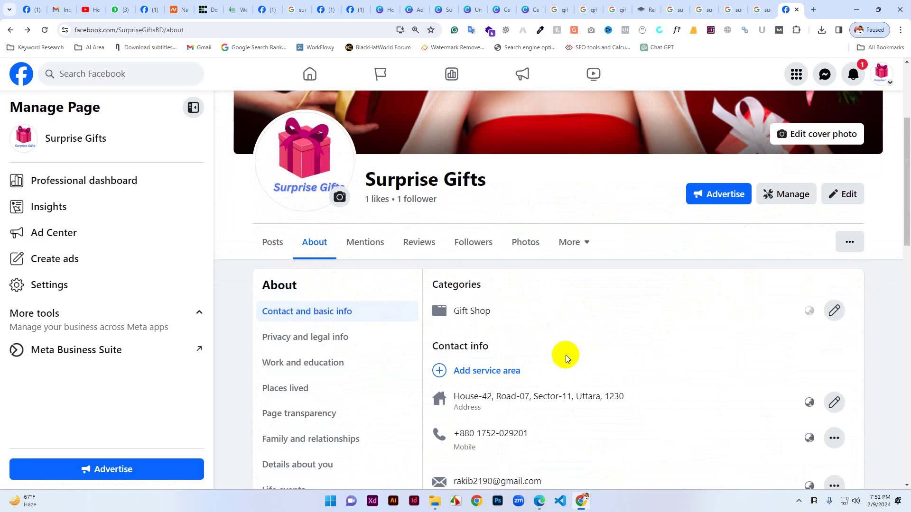
scroll(347, 327, down, 1)
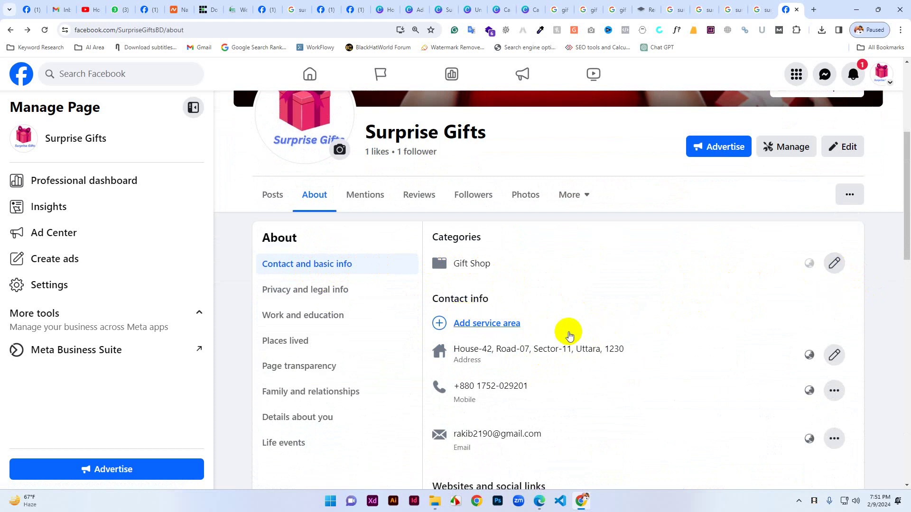
scroll(567, 339, down, 2)
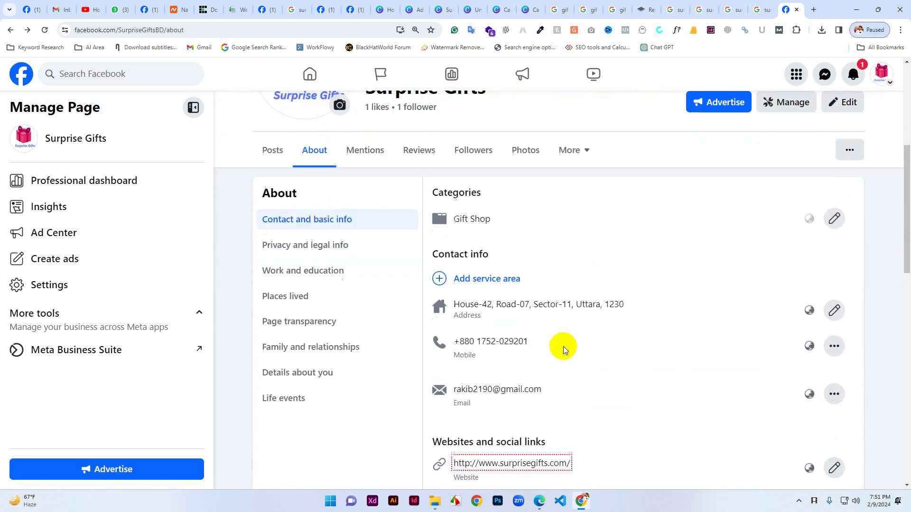
scroll(568, 334, down, 1)
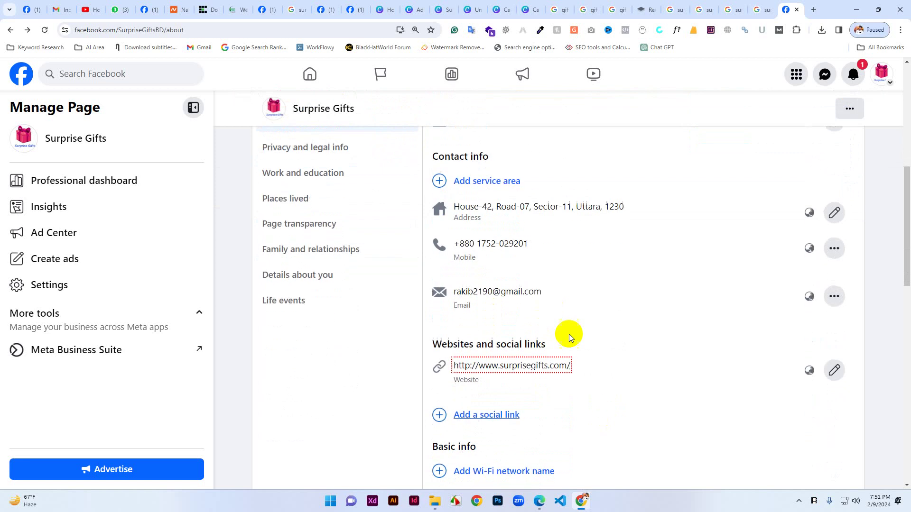
scroll(488, 319, down, 2)
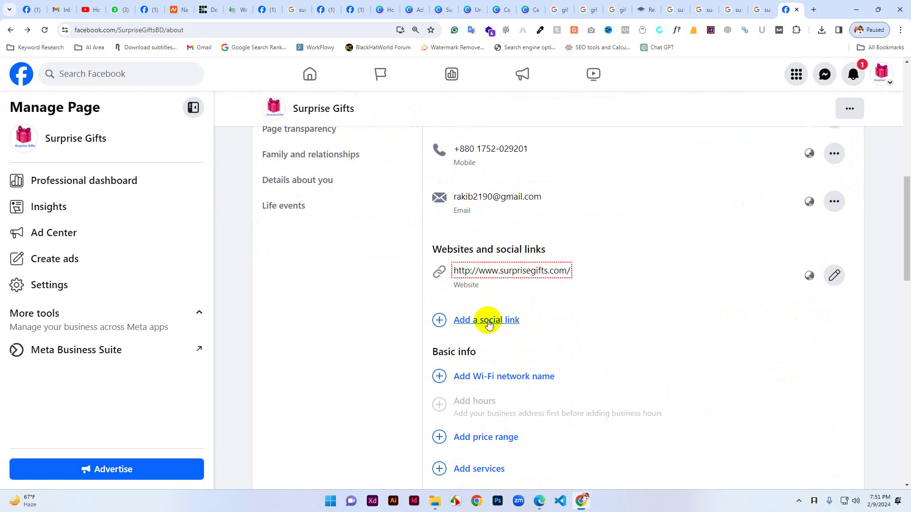
Add an Instagram social-link entry below the Surprise Gifts website, leaving the username blank.
click(489, 324)
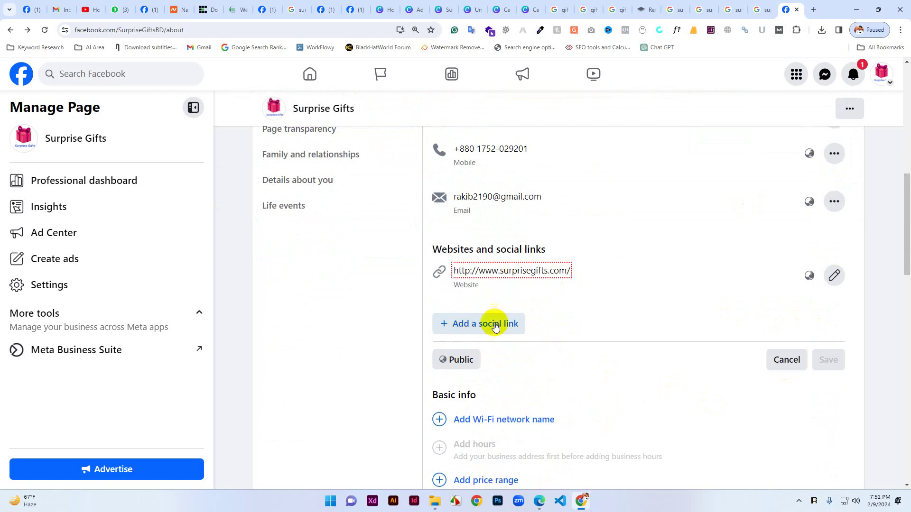
click(477, 325)
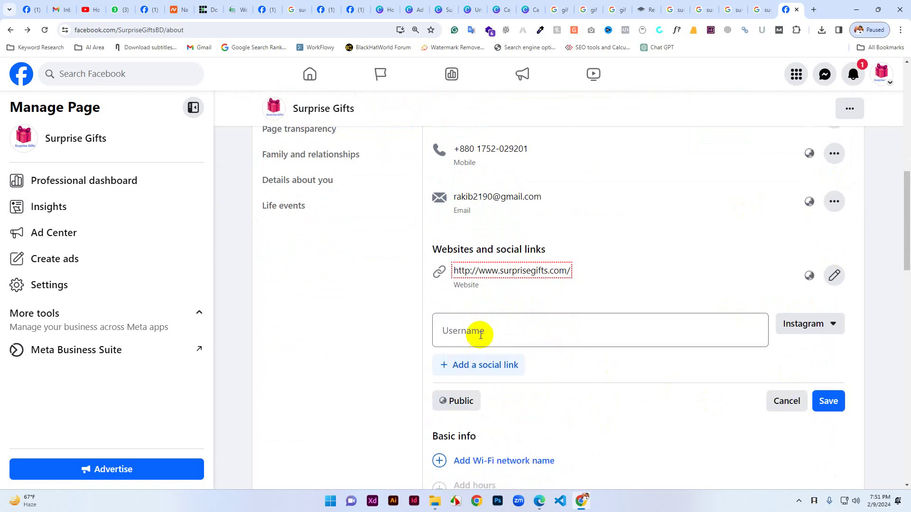
click(834, 322)
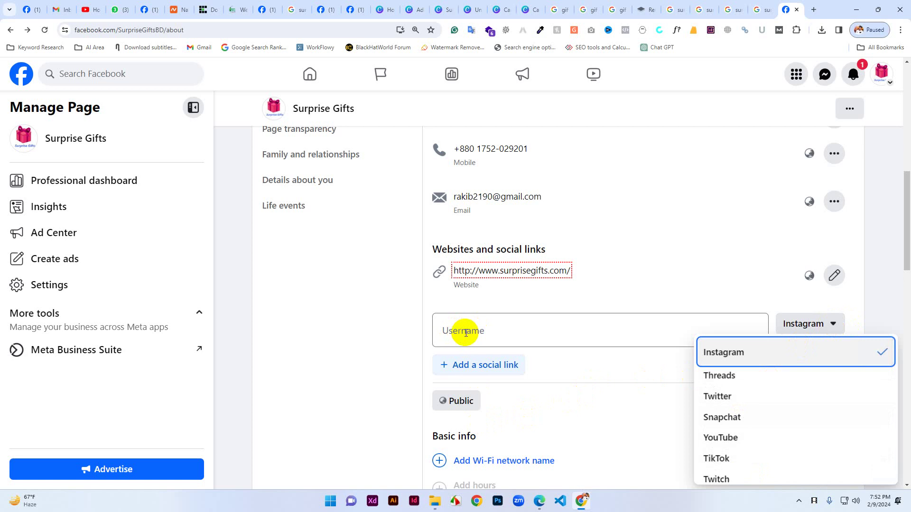
click(391, 406)
scroll(403, 404, down, 4)
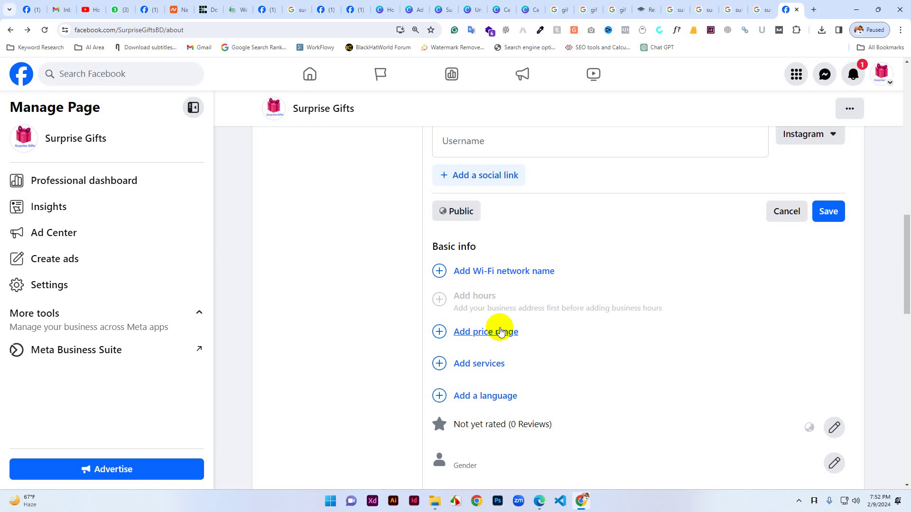
scroll(500, 331, down, 6)
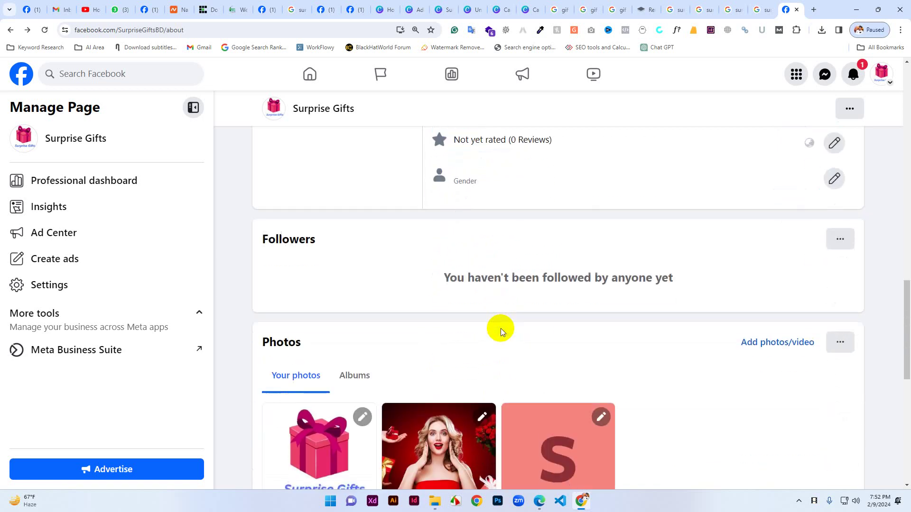
scroll(498, 317, up, 10)
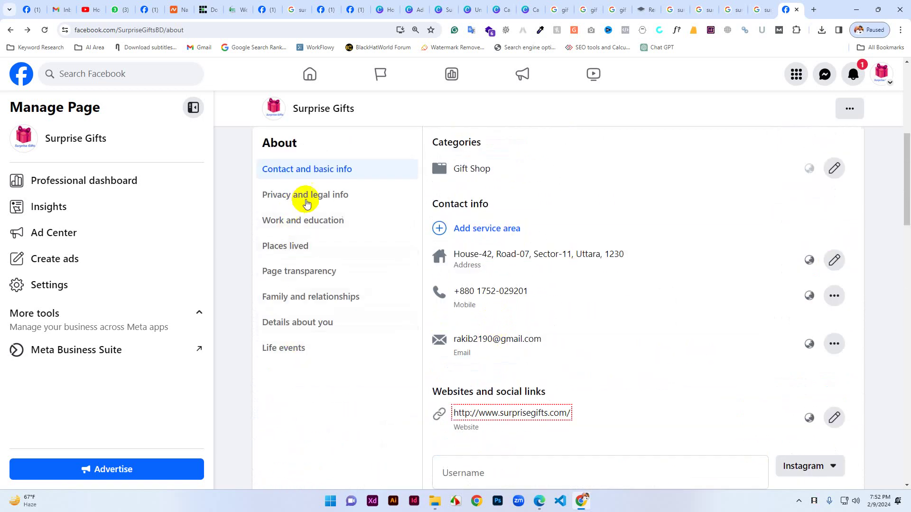
Switch to Privacy and legal info, leaving the page without saving the Instagram link.
click(310, 199)
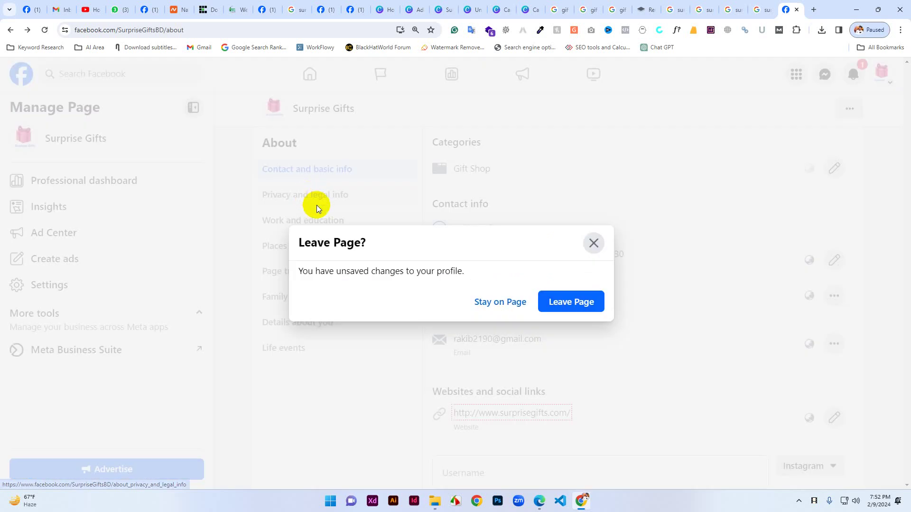
click(561, 302)
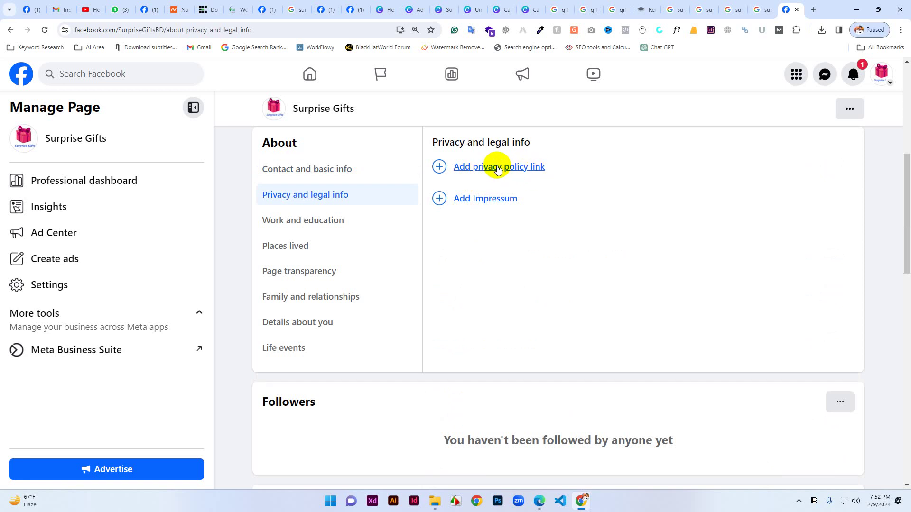
Review the privacy policy link and Impressum fields, including the 2,000-character limit, then open Work and education.
click(495, 169)
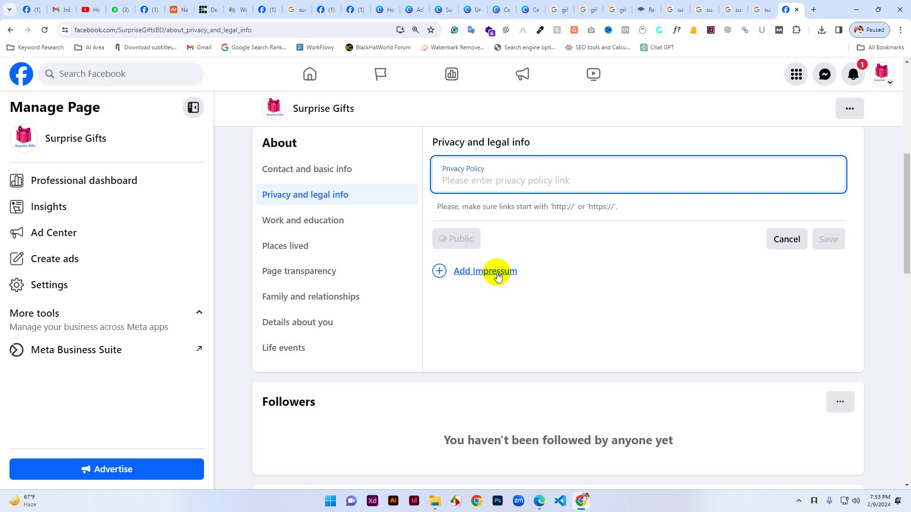
click(497, 274)
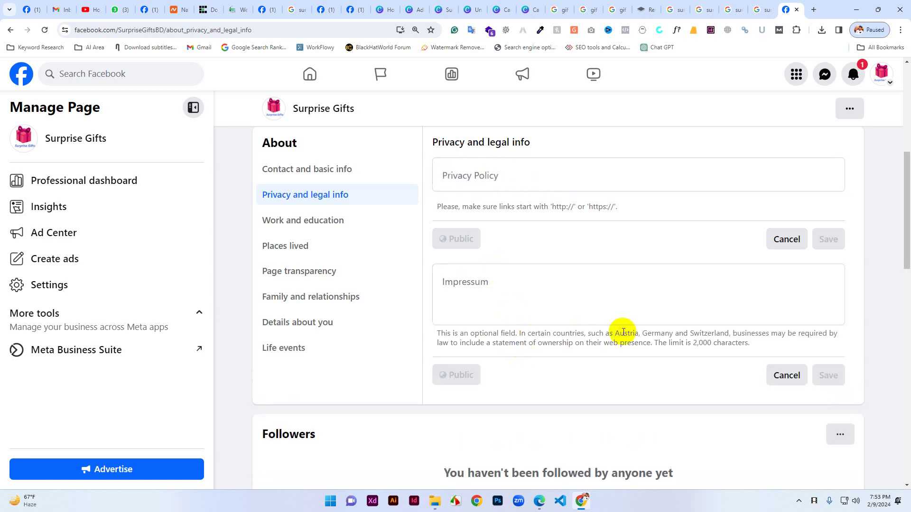
drag(439, 334, 568, 349)
drag(639, 343, 537, 343)
drag(679, 342, 747, 343)
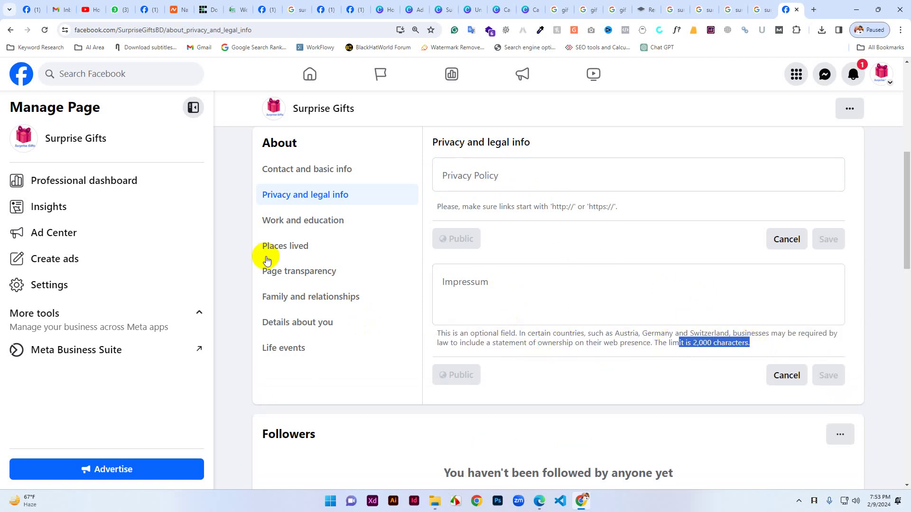
click(305, 230)
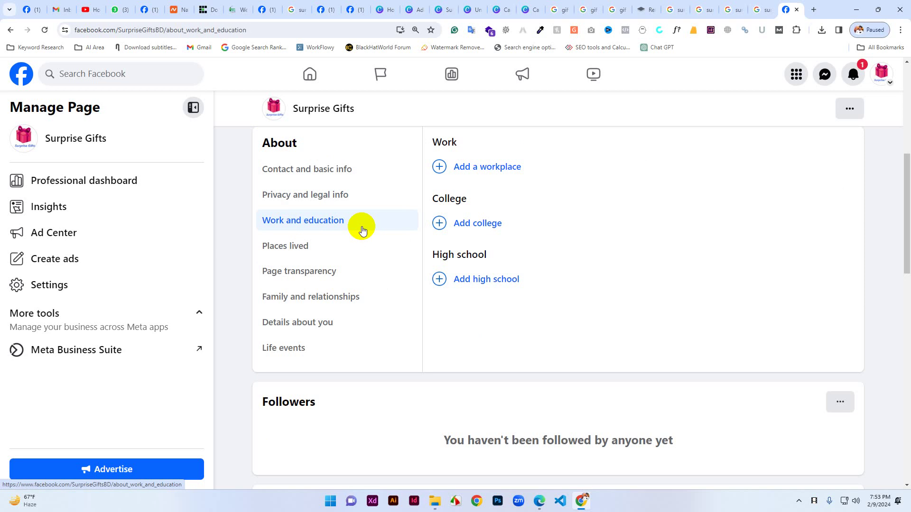
Step through Places lived, Page transparency, Family and relationships, Details about you, then Life events.
click(301, 249)
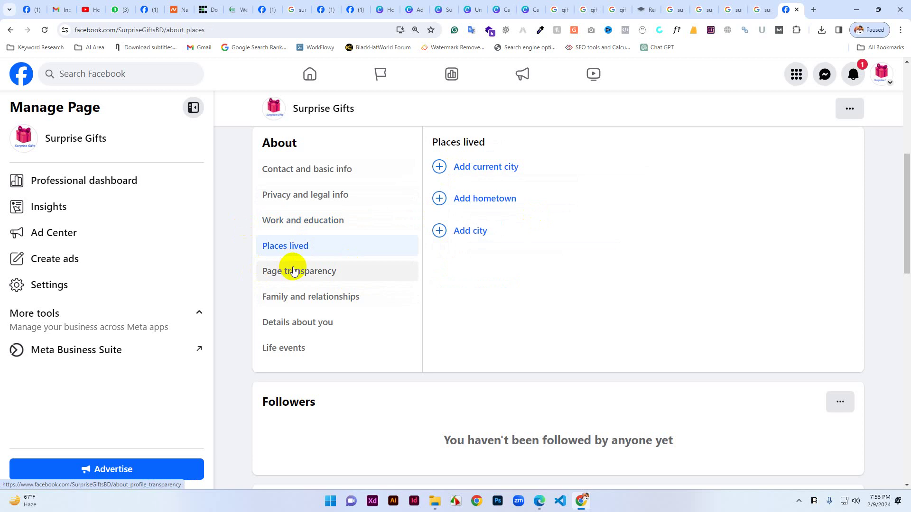
click(293, 271)
click(308, 297)
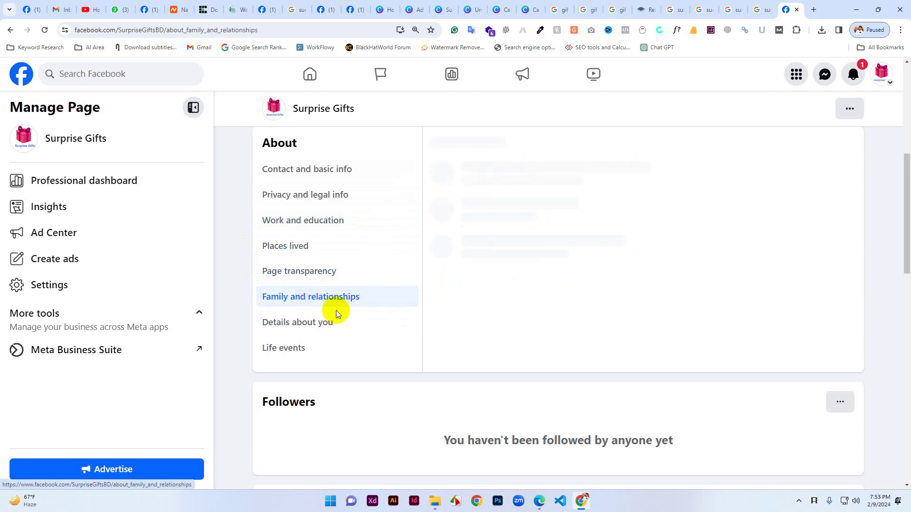
click(309, 327)
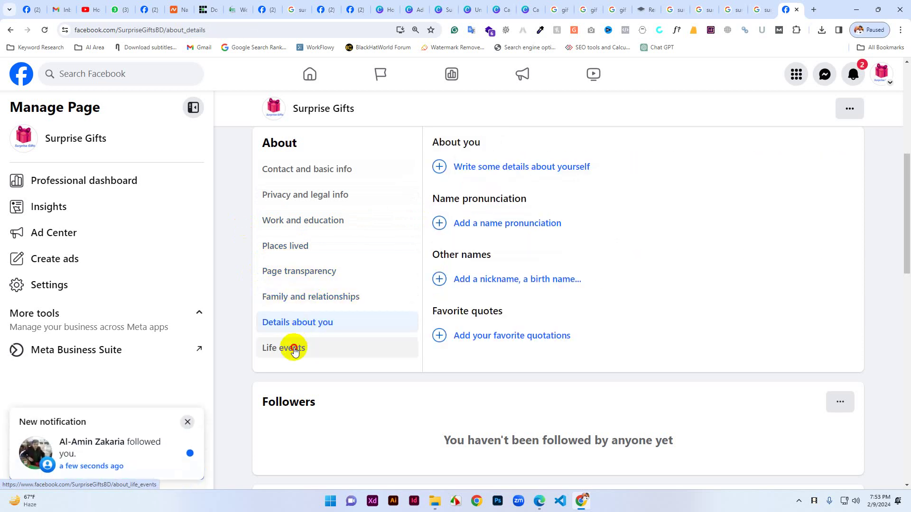
click(294, 350)
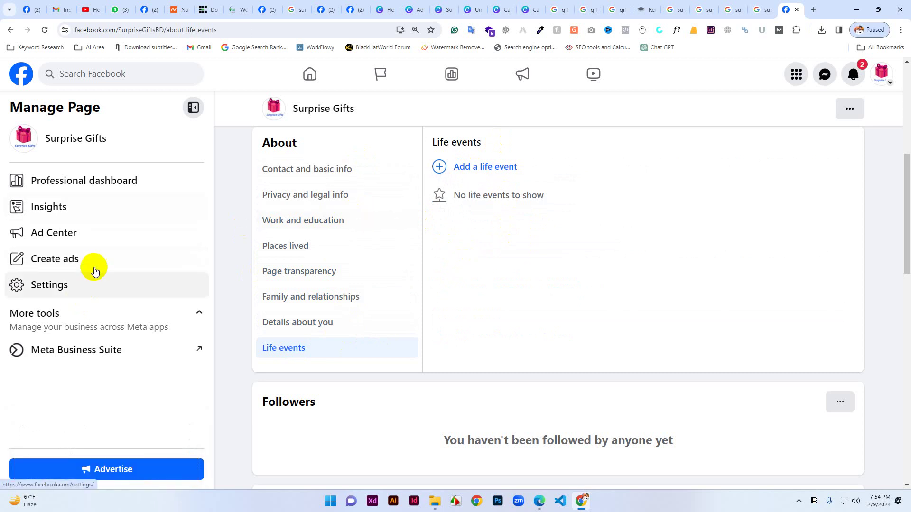
scroll(107, 214, up, 2)
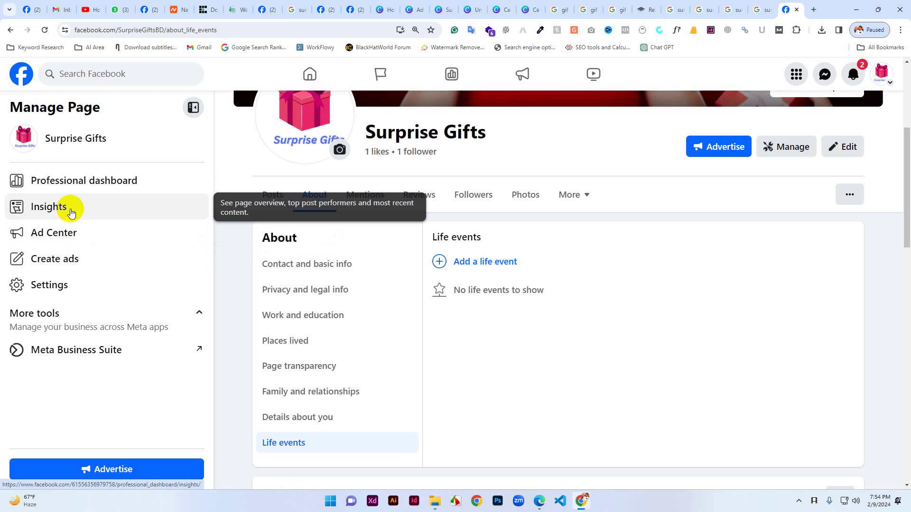
Review the Professional dashboard's Last 28 days insights, then go to the Your Page insights.
click(71, 212)
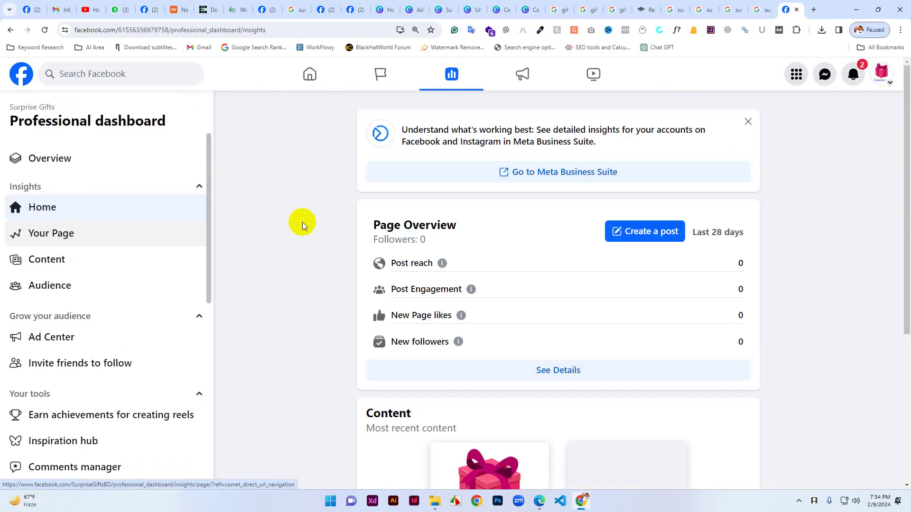
scroll(562, 282, down, 5)
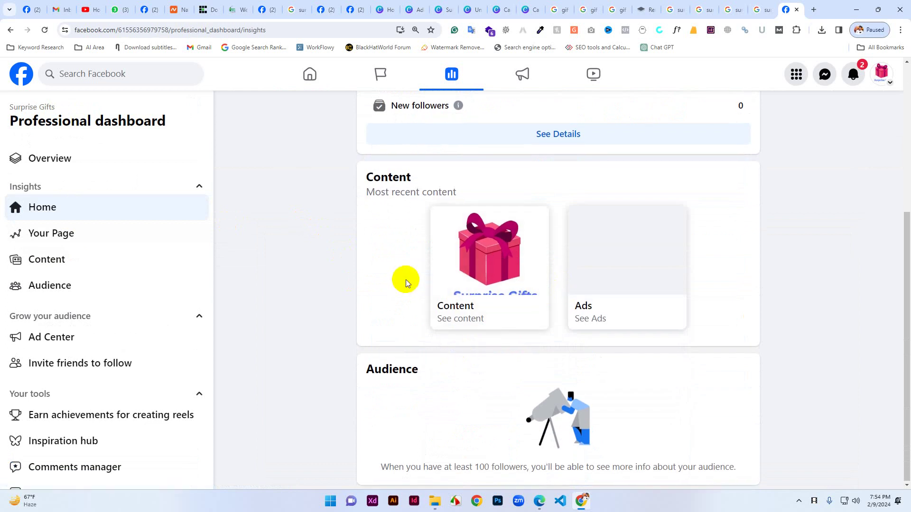
scroll(407, 280, up, 4)
scroll(432, 289, up, 1)
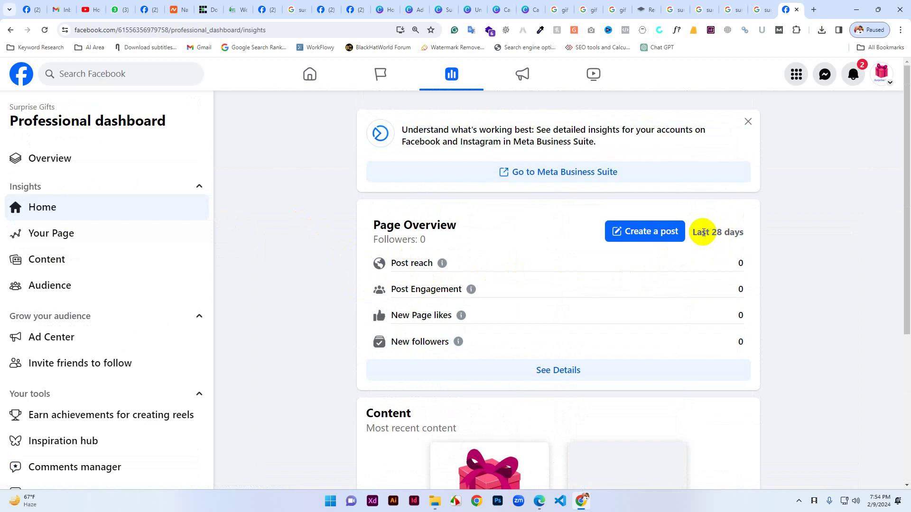
drag(702, 232, 764, 234)
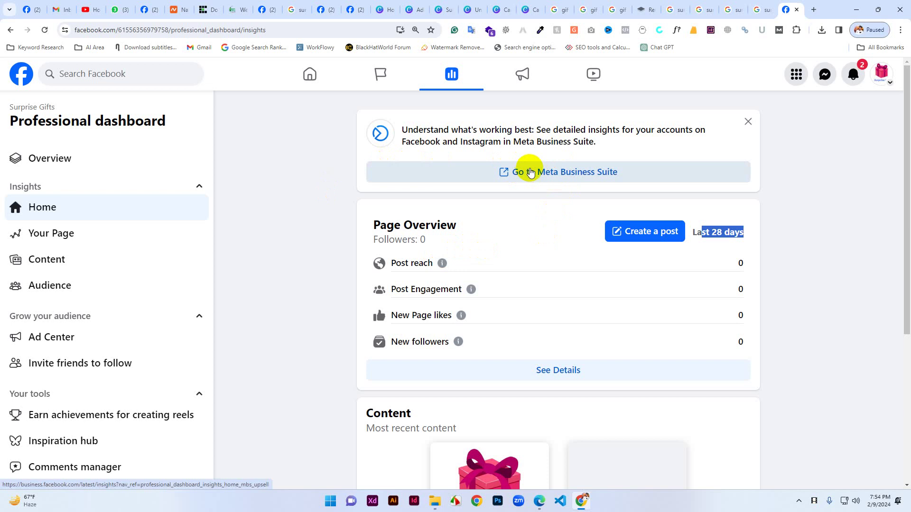
click(61, 235)
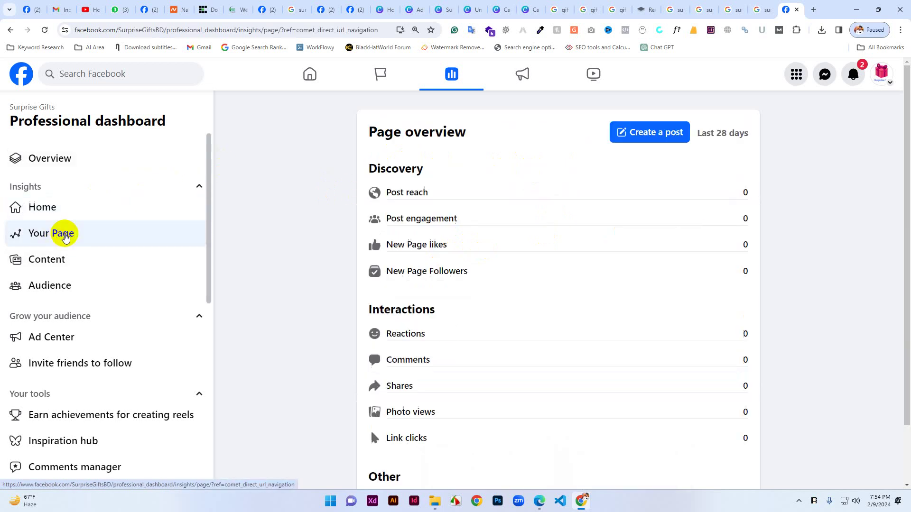
Browse the Your Page stats, then view Content insights and the locked Audience insights.
scroll(439, 291, down, 1)
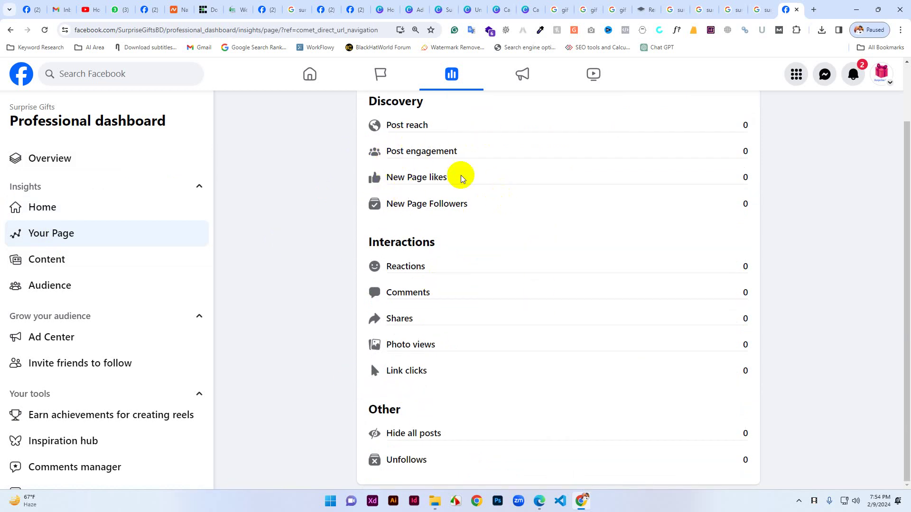
scroll(437, 177, up, 1)
scroll(474, 336, down, 1)
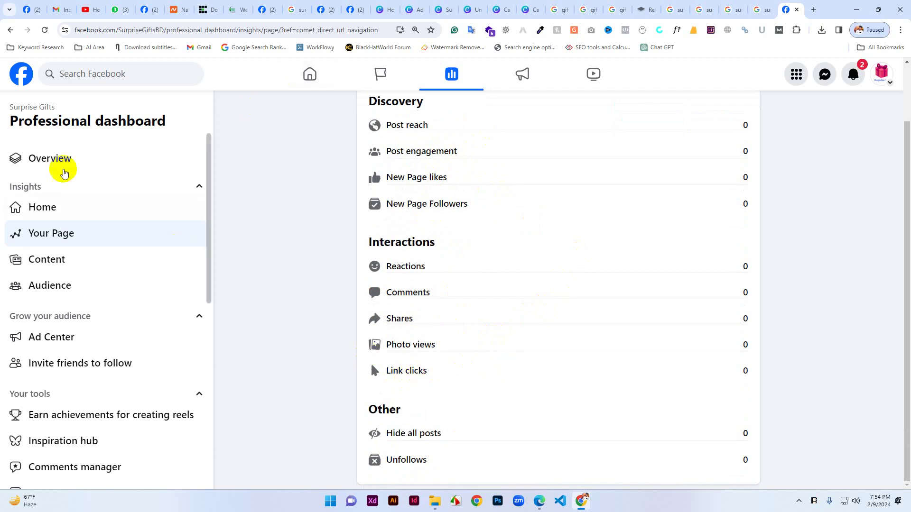
click(54, 258)
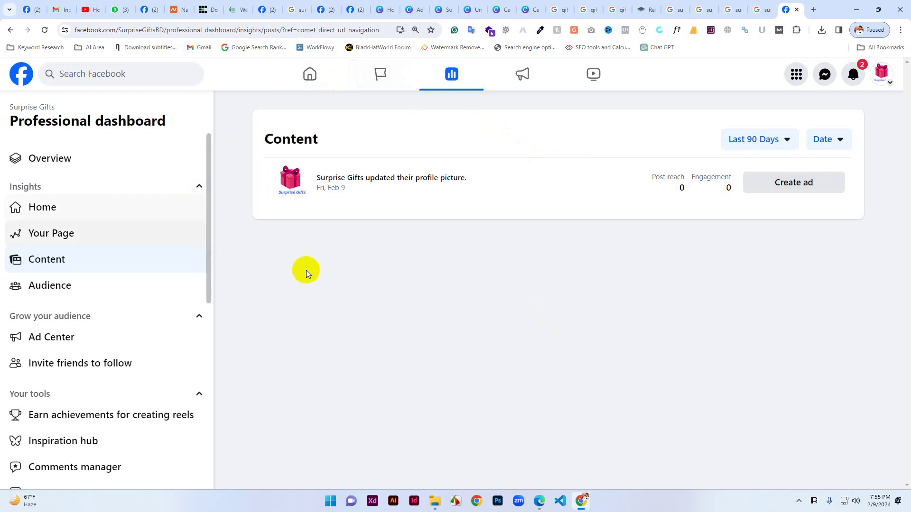
click(75, 292)
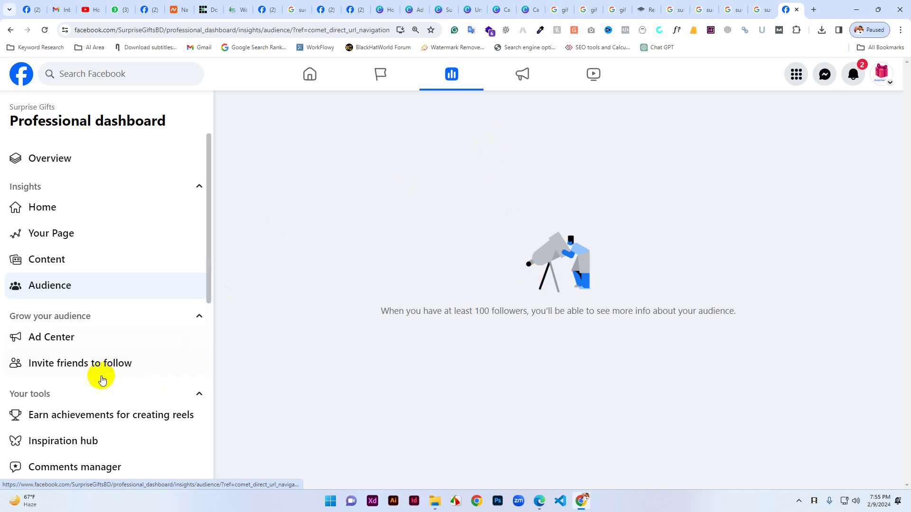
scroll(76, 341, down, 2)
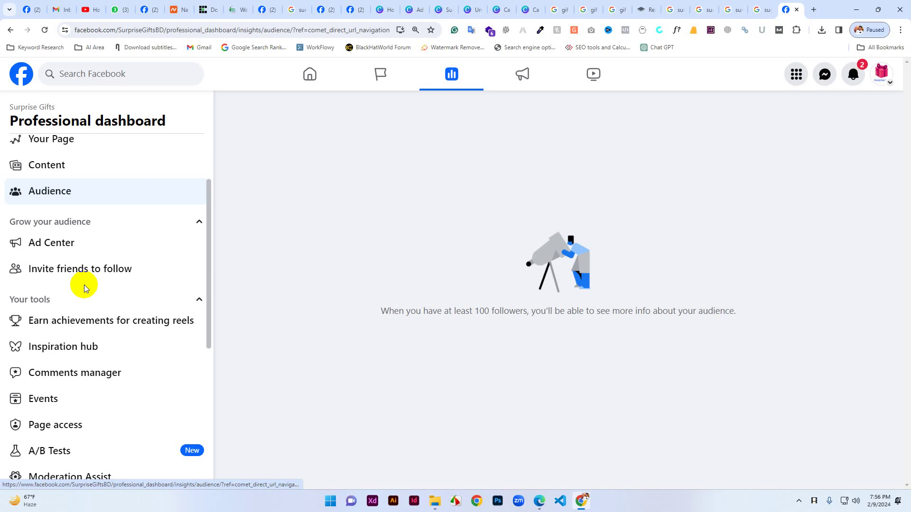
click(83, 307)
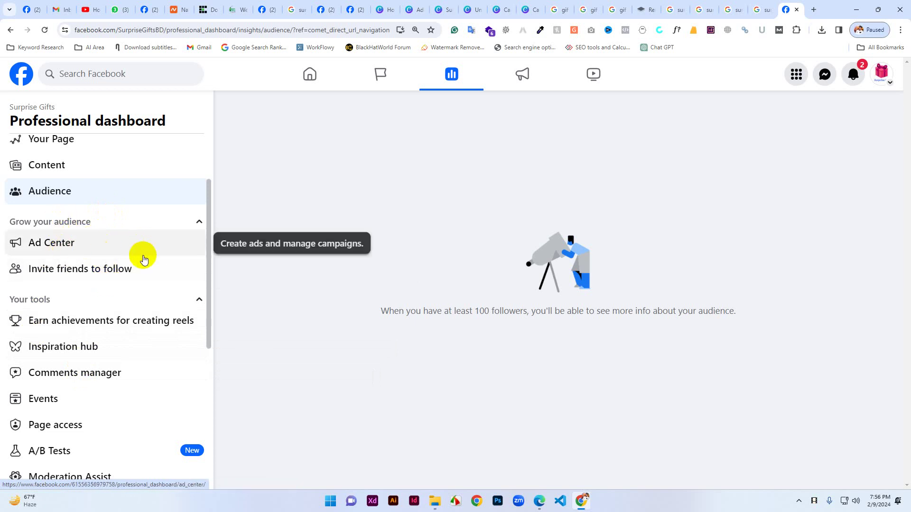
scroll(86, 226, down, 1)
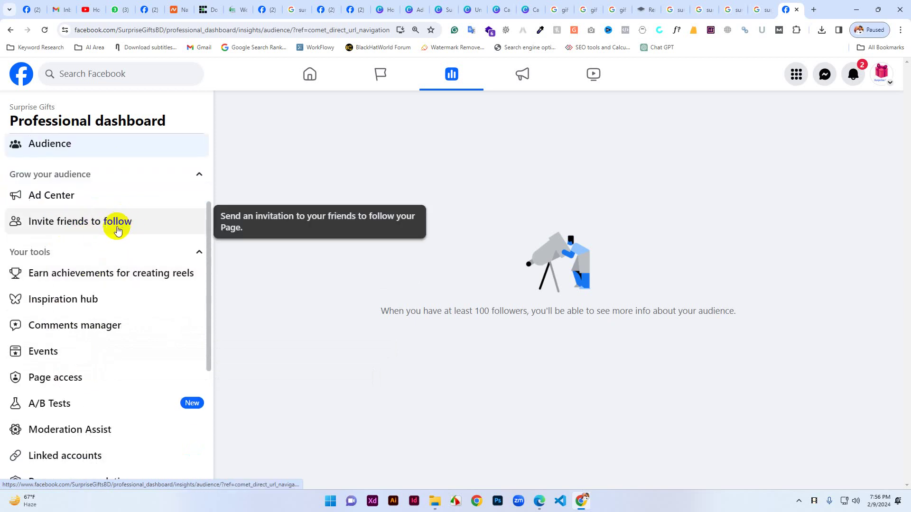
click(118, 230)
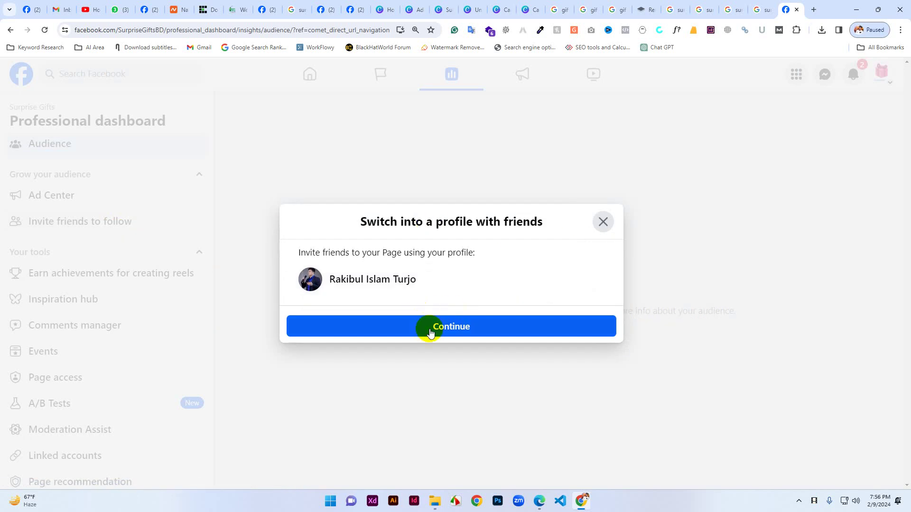
click(598, 221)
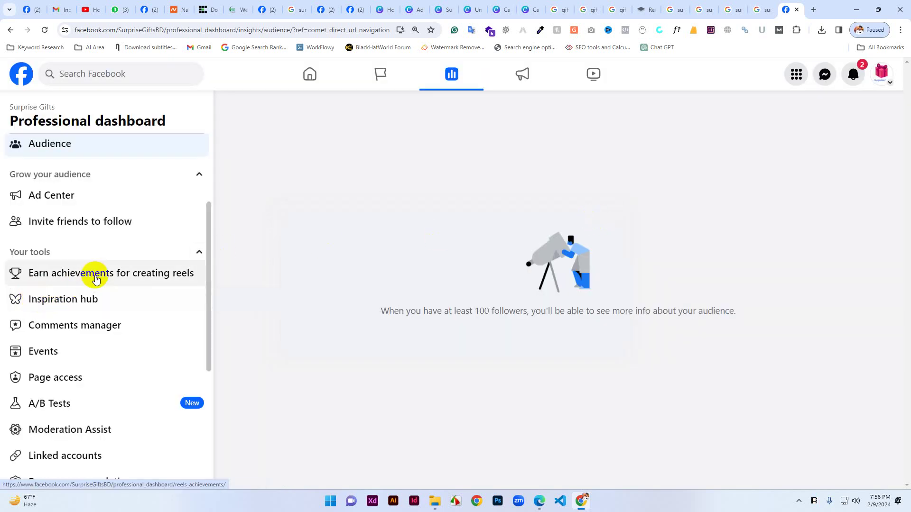
scroll(95, 279, down, 1)
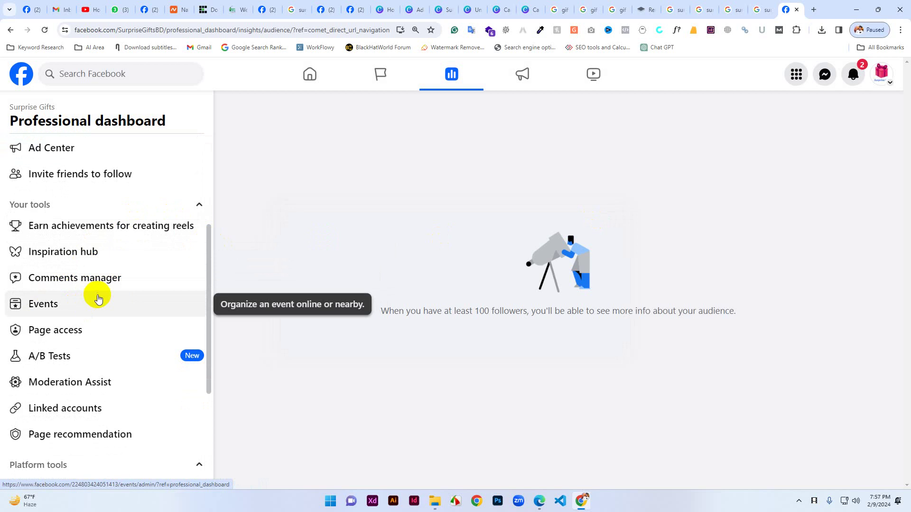
scroll(76, 303, down, 1)
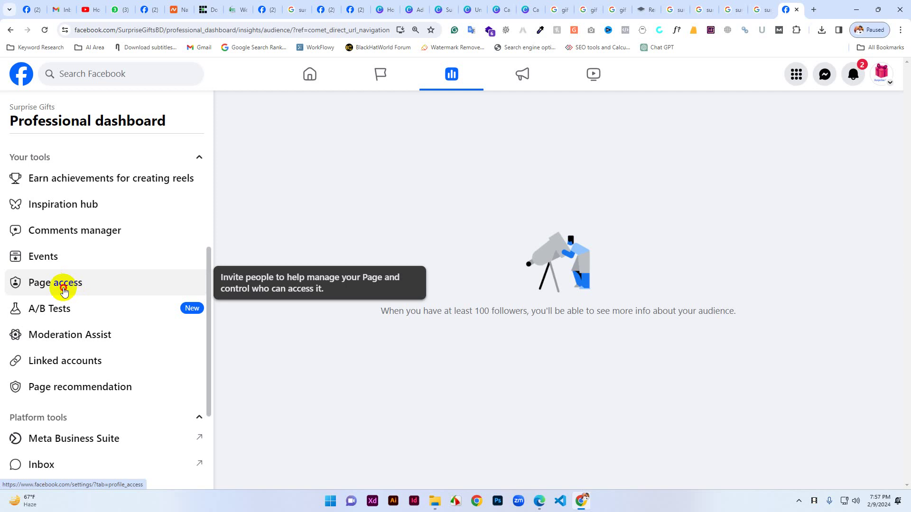
In Page access, add a new person with Facebook access by searching their name and selecting them.
click(64, 290)
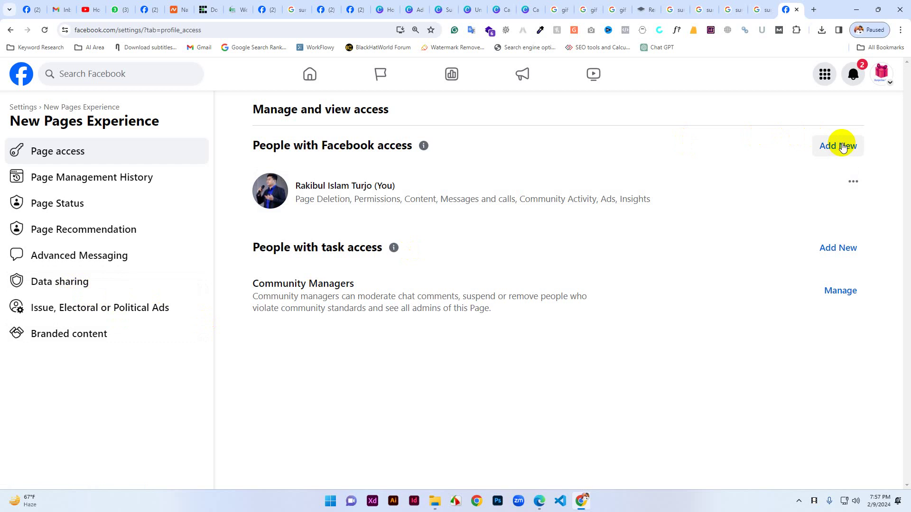
click(841, 146)
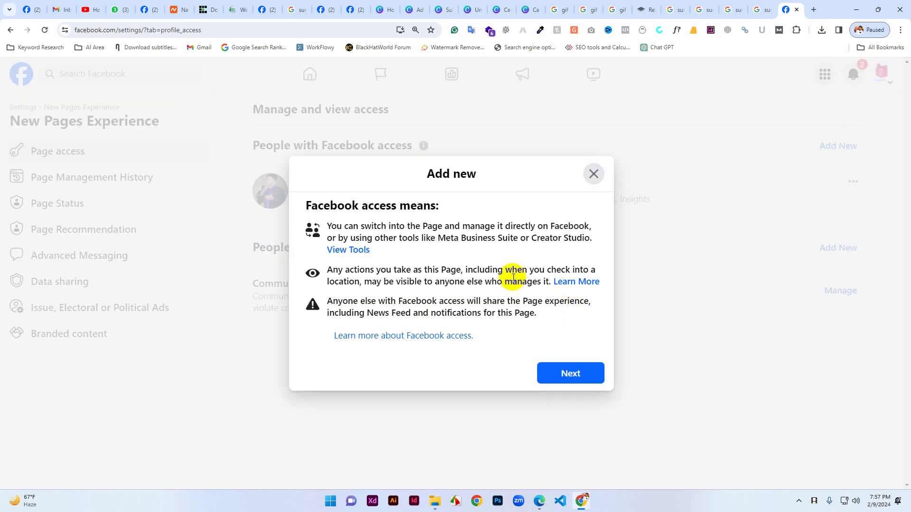
click(578, 378)
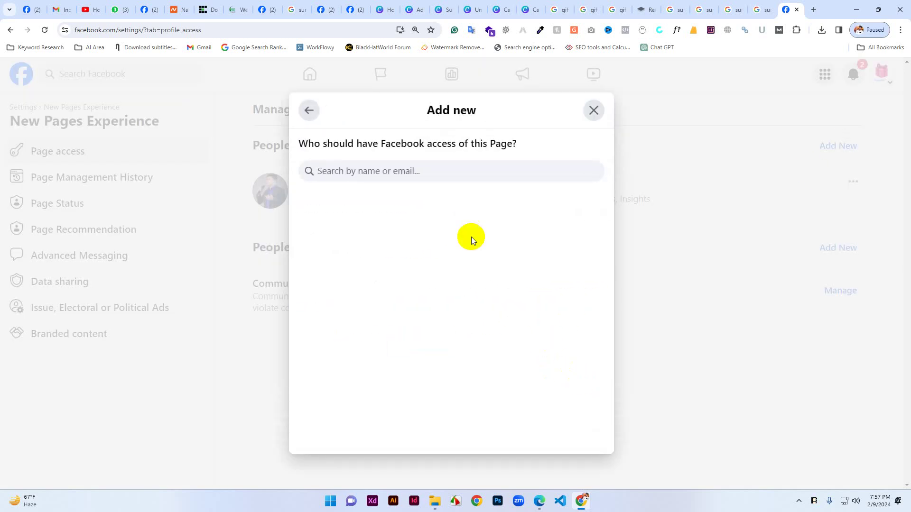
click(368, 172)
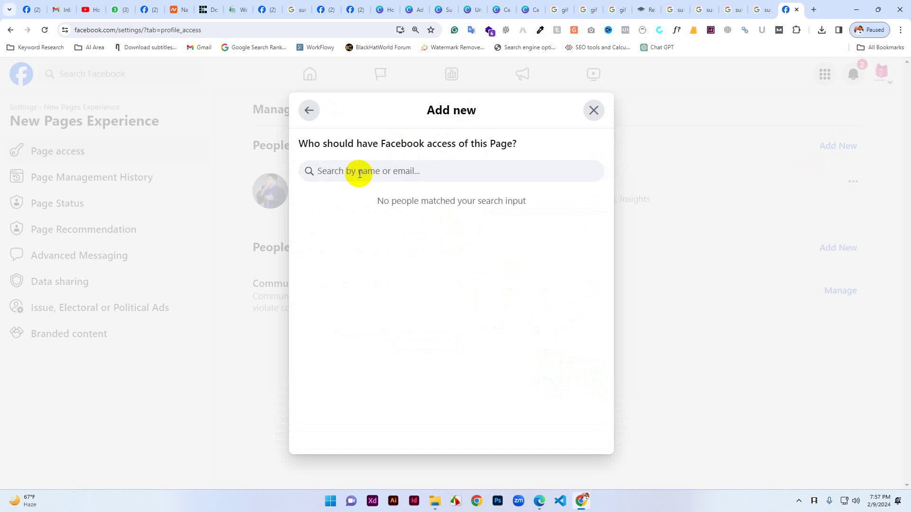
text(srabon)
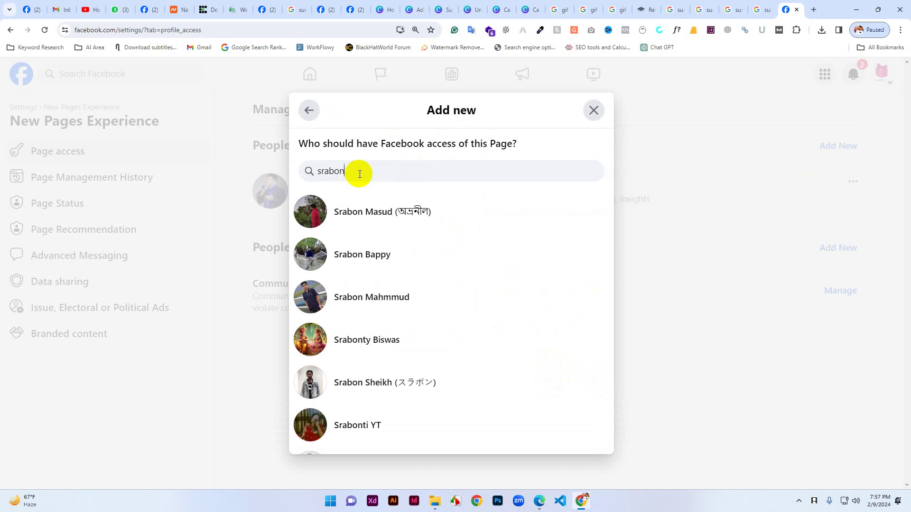
click(354, 298)
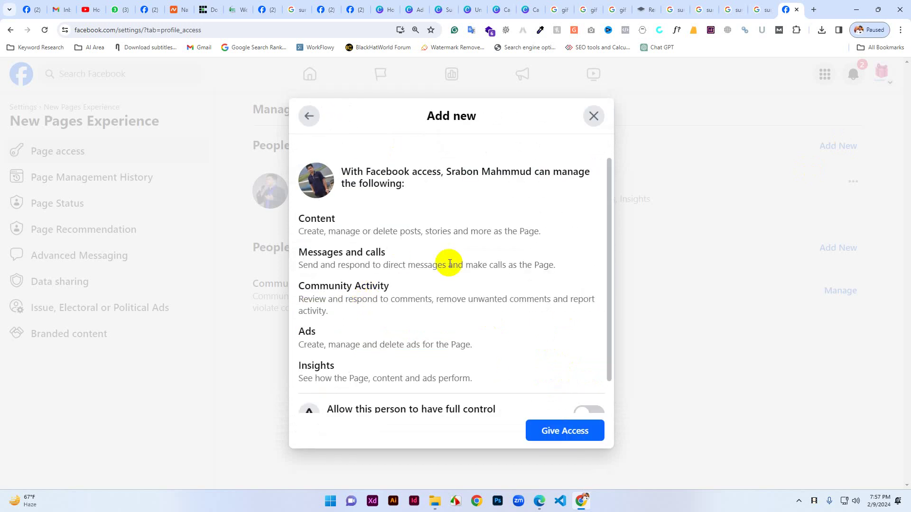
Turn Allow full control on for the person, then switch it back off.
scroll(402, 259, down, 1)
scroll(356, 202, up, 1)
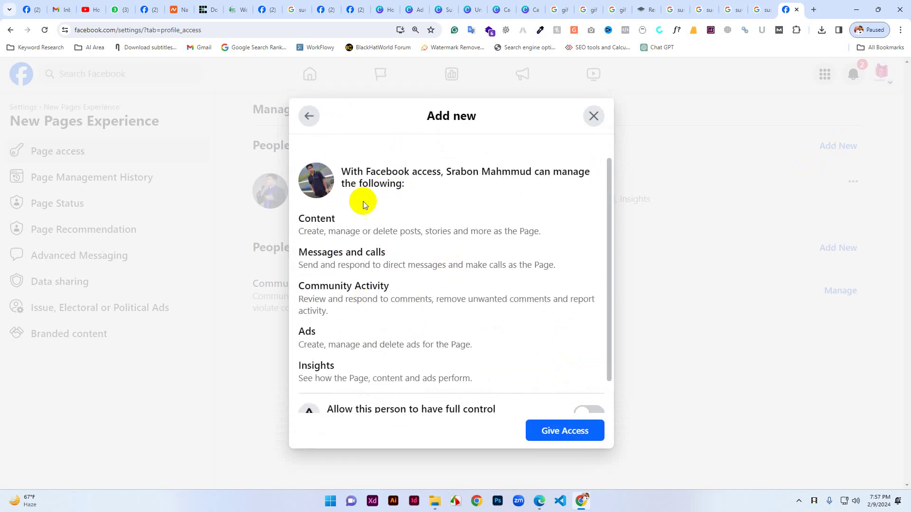
scroll(439, 292, down, 1)
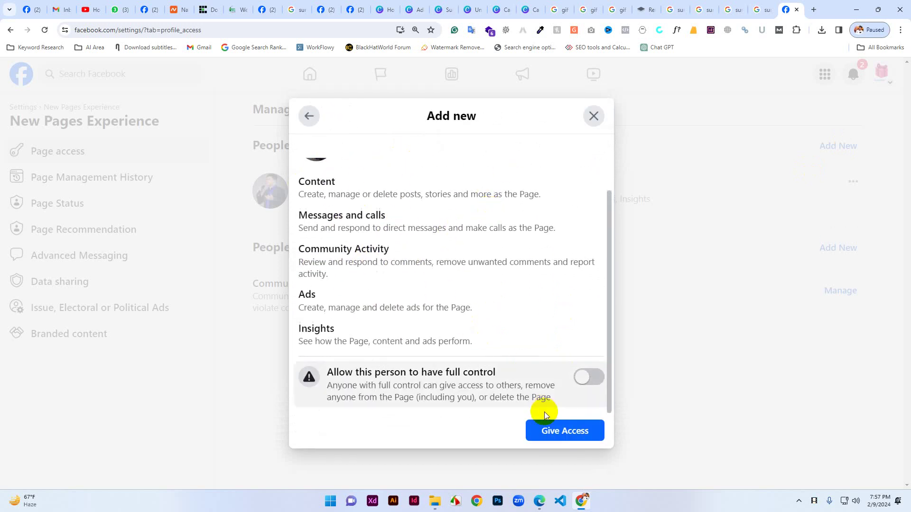
click(595, 380)
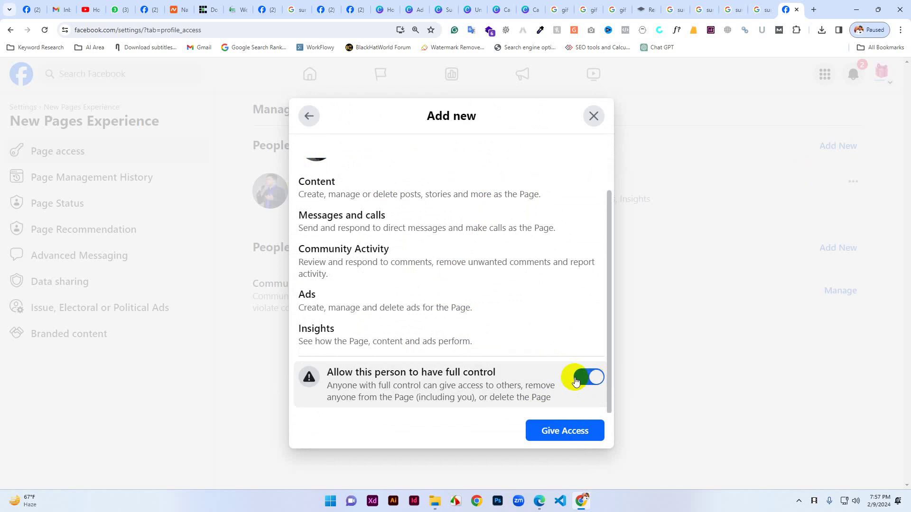
click(586, 378)
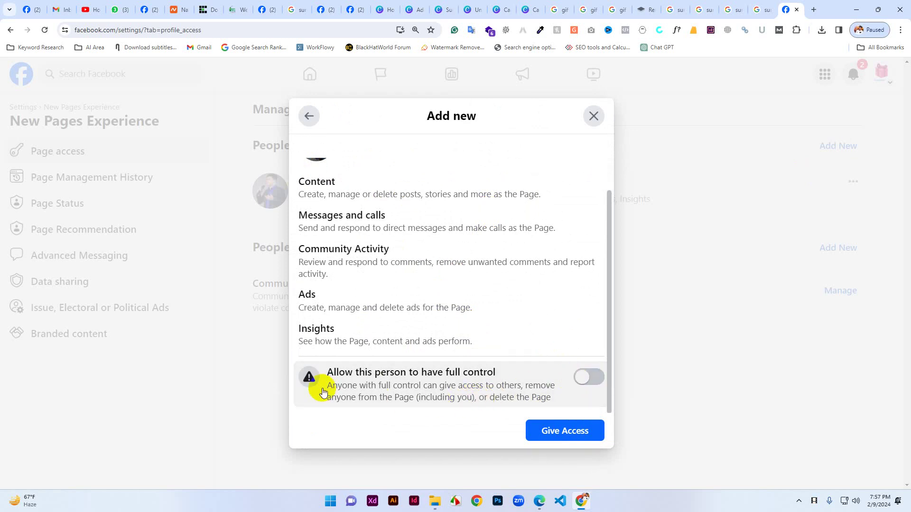
Read the Content and Messages and calls permissions, then close the Add new dialog without granting access.
scroll(318, 294, up, 1)
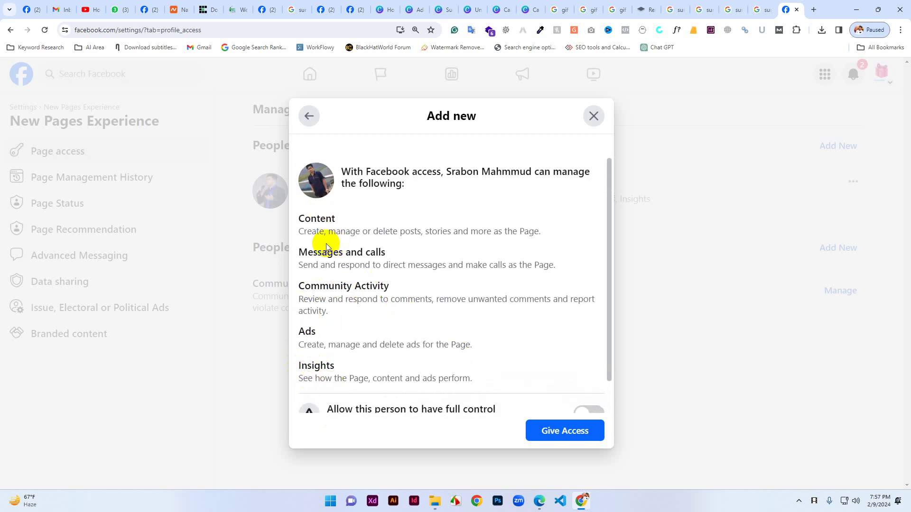
drag(313, 252, 384, 261)
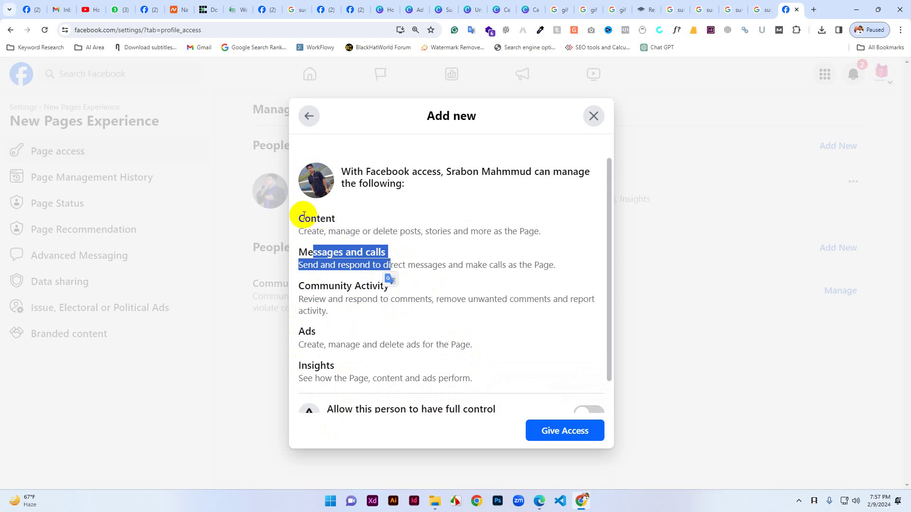
drag(299, 218, 325, 219)
click(314, 231)
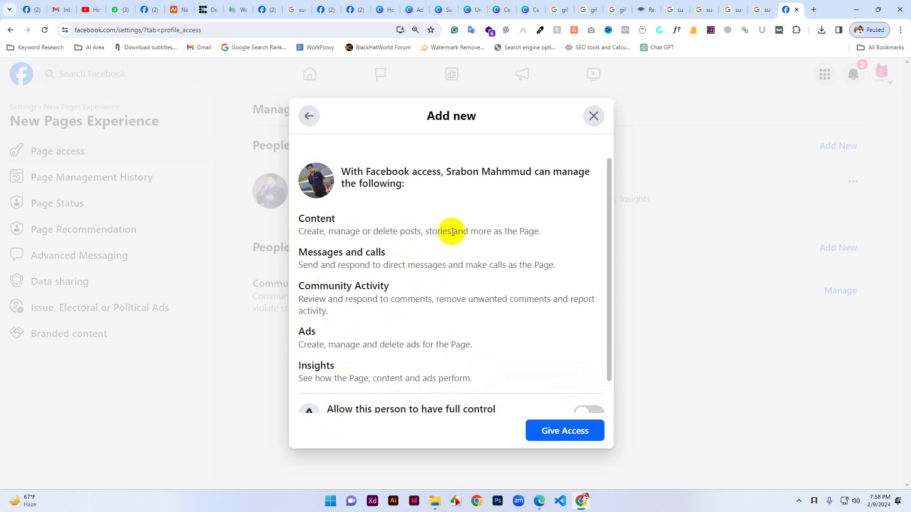
drag(453, 232, 543, 233)
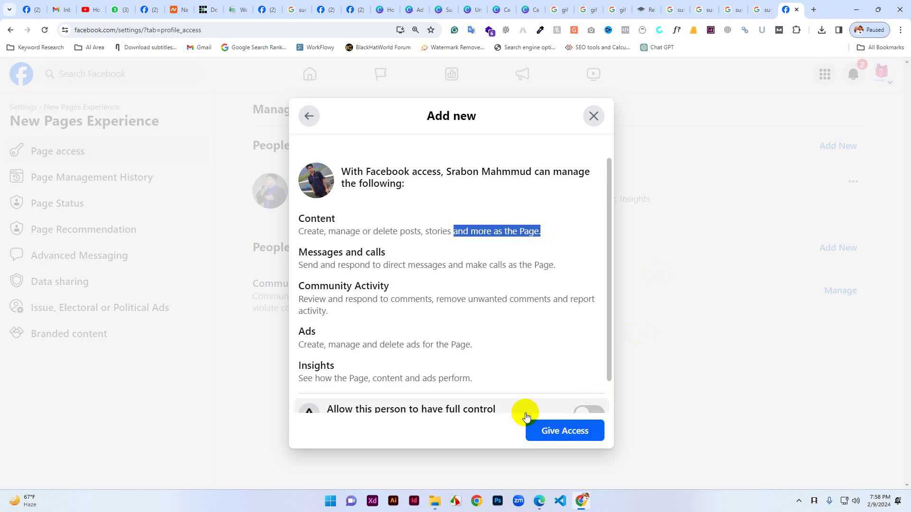
scroll(560, 412, down, 1)
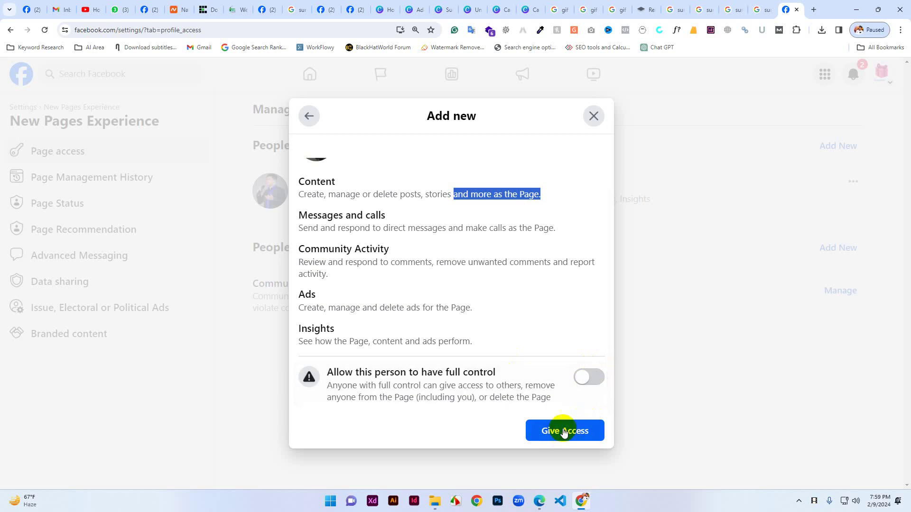
click(593, 116)
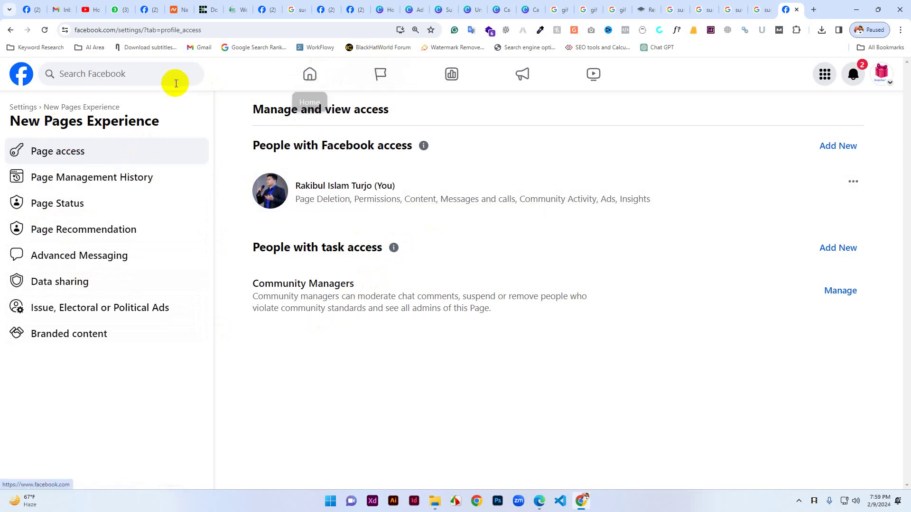
Check the Page Recommendation and Page Status settings, which report no issues, then return to Page access.
click(141, 74)
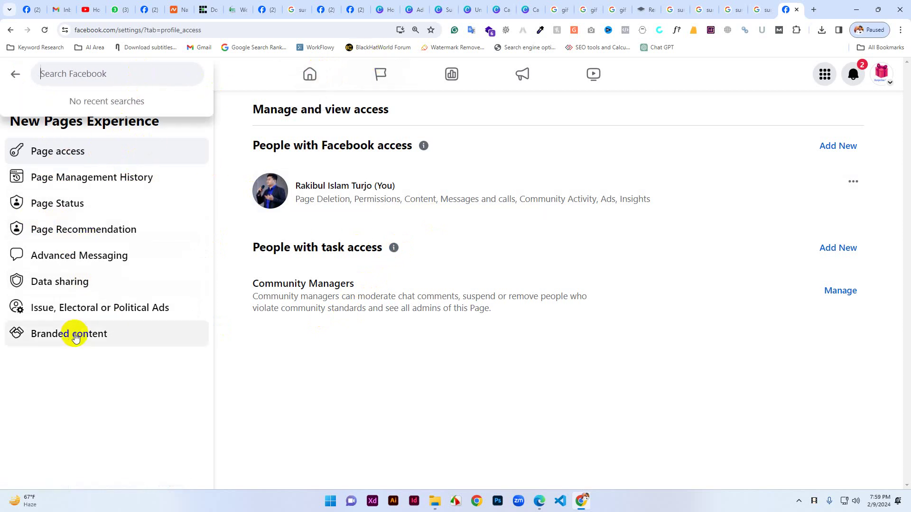
click(74, 229)
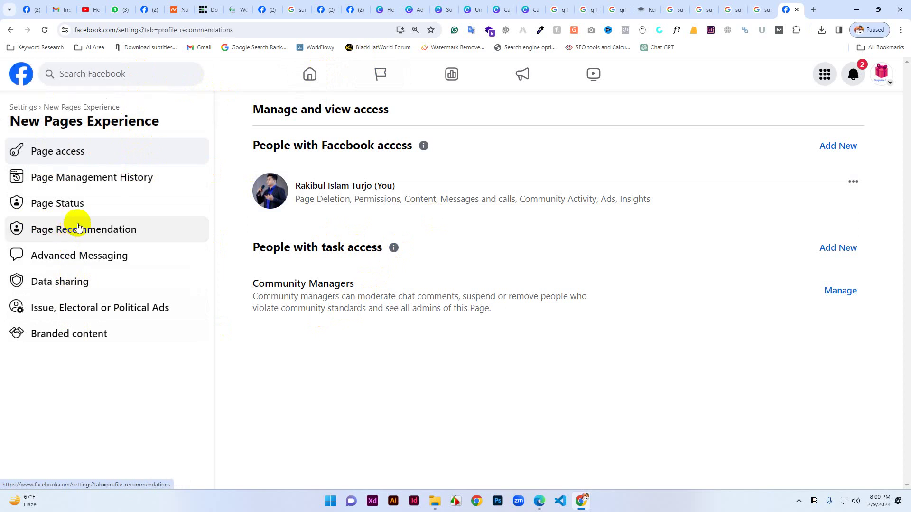
click(69, 203)
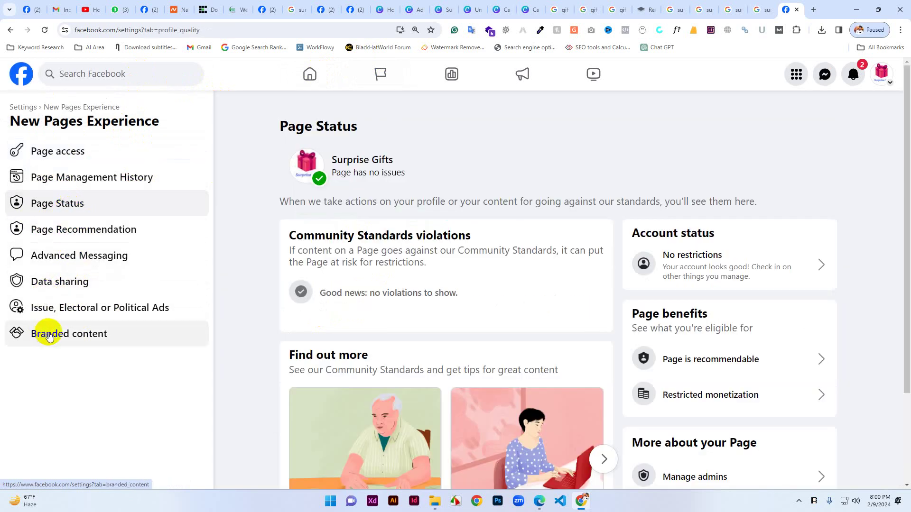
click(71, 151)
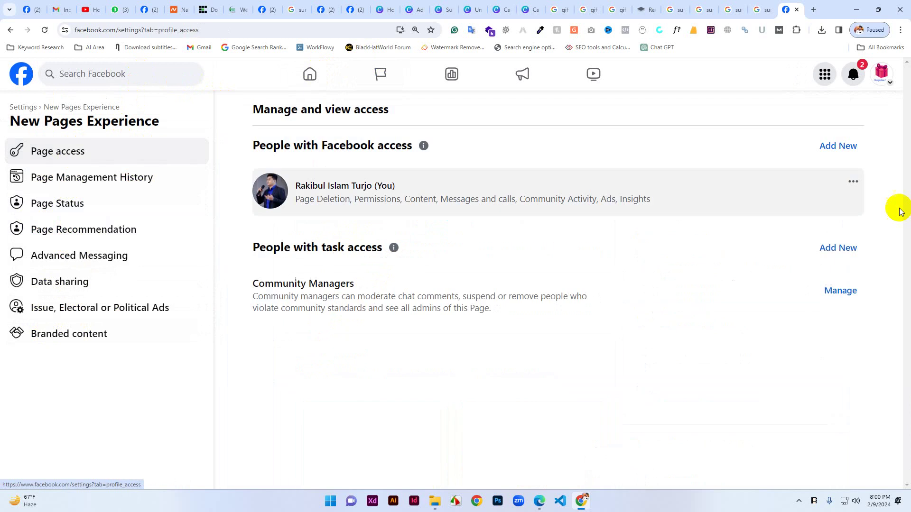
Switch into the Surprise Gifts Page profile and scroll to its Page health card.
click(881, 75)
click(709, 114)
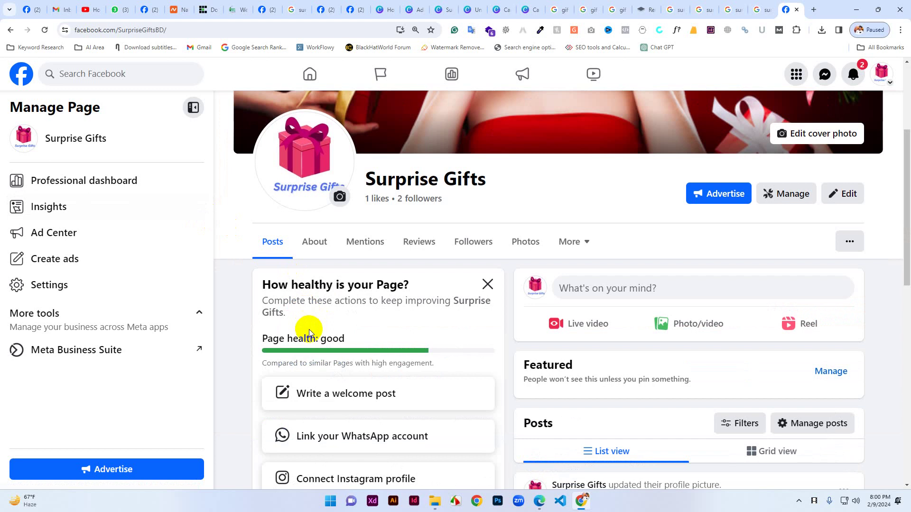
scroll(328, 329, down, 5)
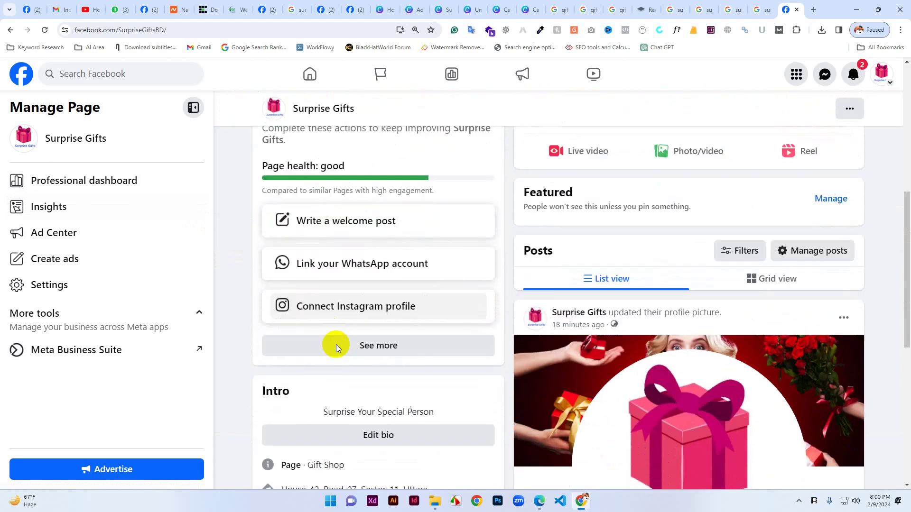
From the 10-of-14 setup checklist, choose Add button under 'Add an action button'.
click(371, 281)
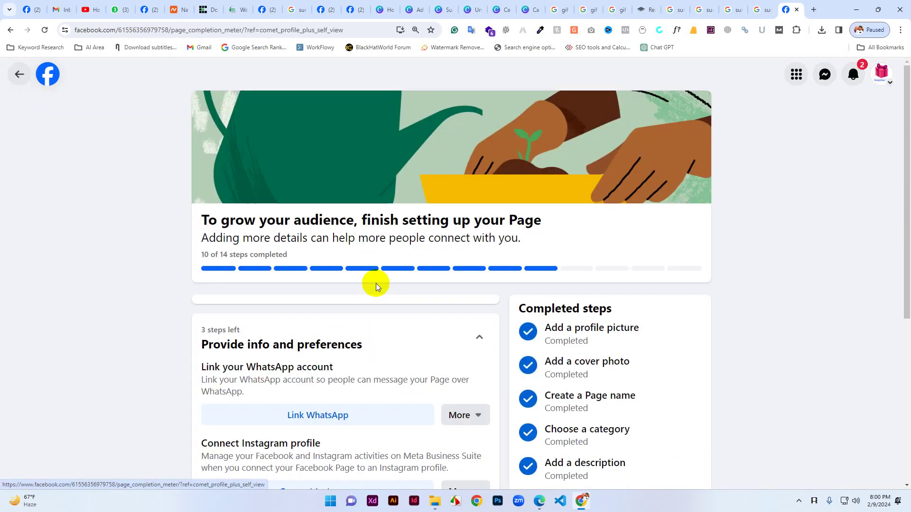
scroll(363, 290, down, 3)
scroll(366, 305, down, 3)
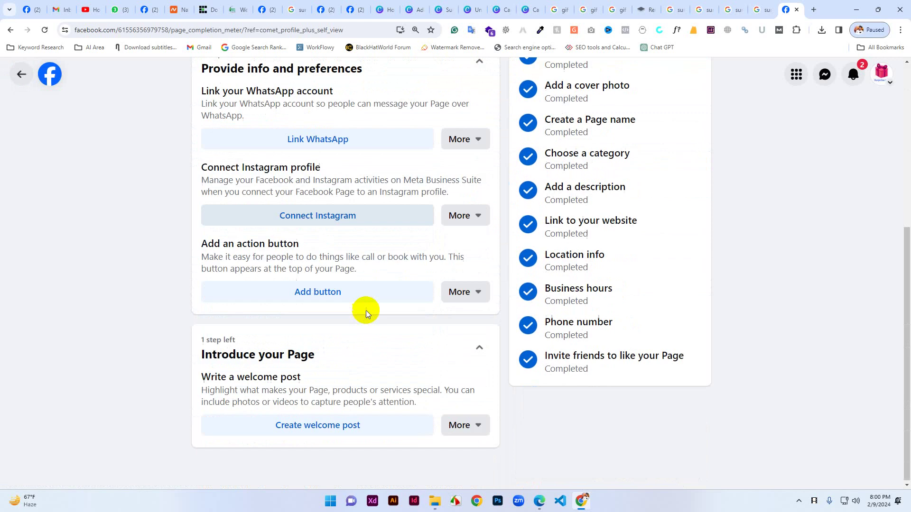
scroll(371, 292, up, 4)
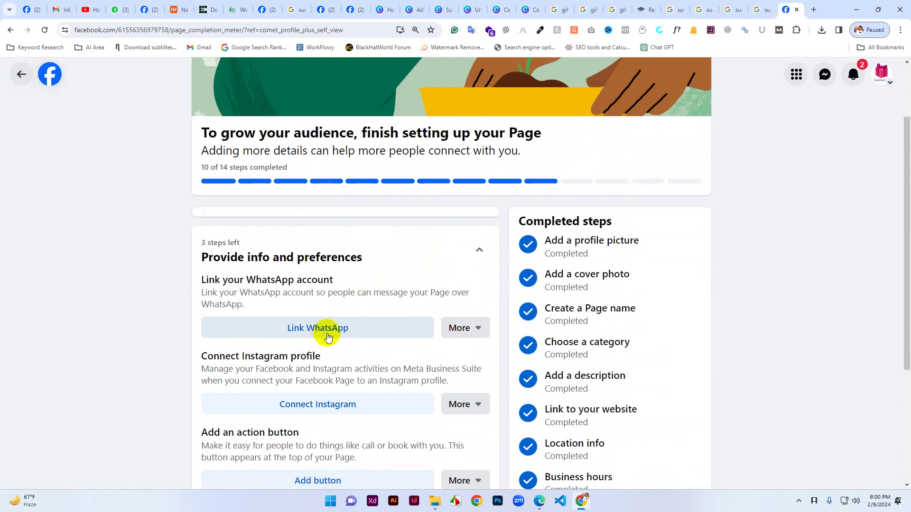
scroll(437, 382, down, 1)
scroll(436, 383, down, 3)
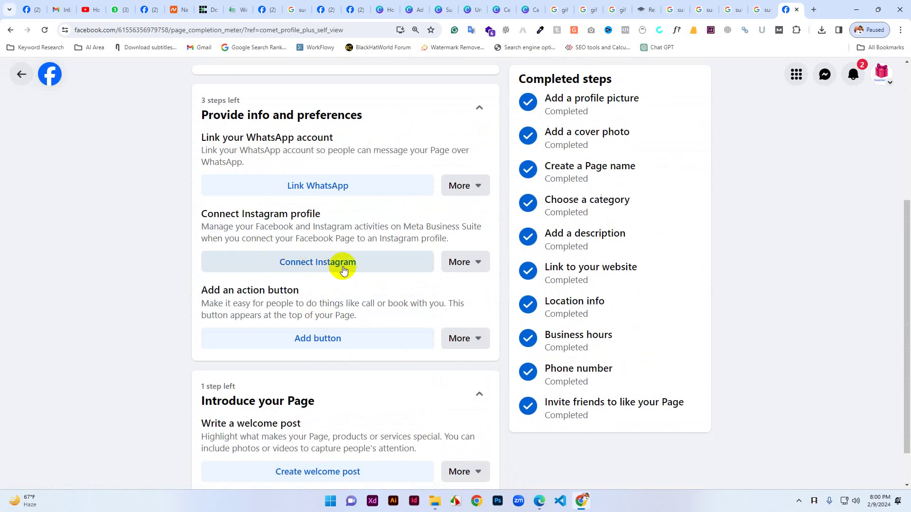
scroll(397, 331, down, 1)
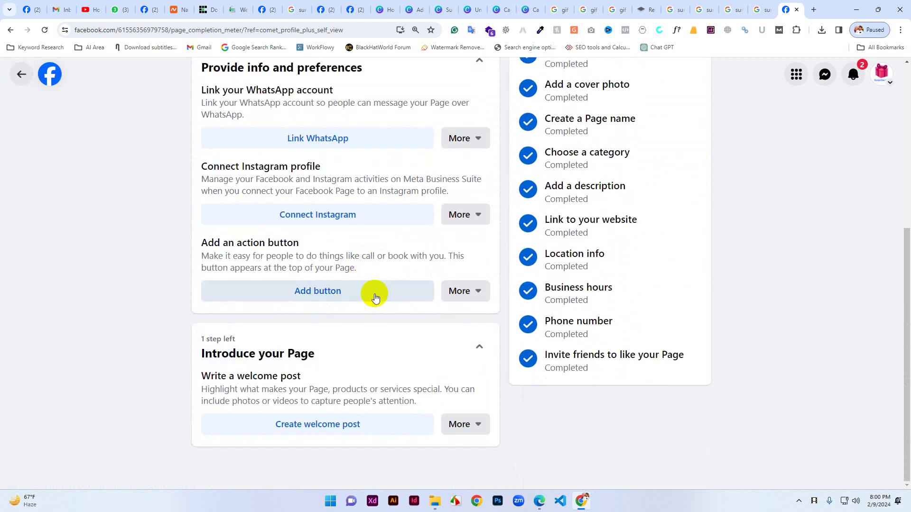
click(331, 291)
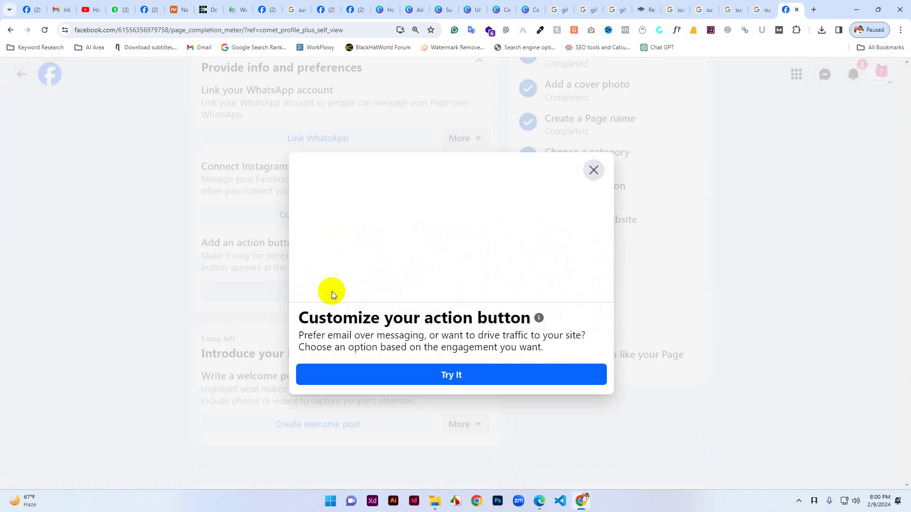
Choose Call Now as the action button type and continue to its phone number step.
click(452, 373)
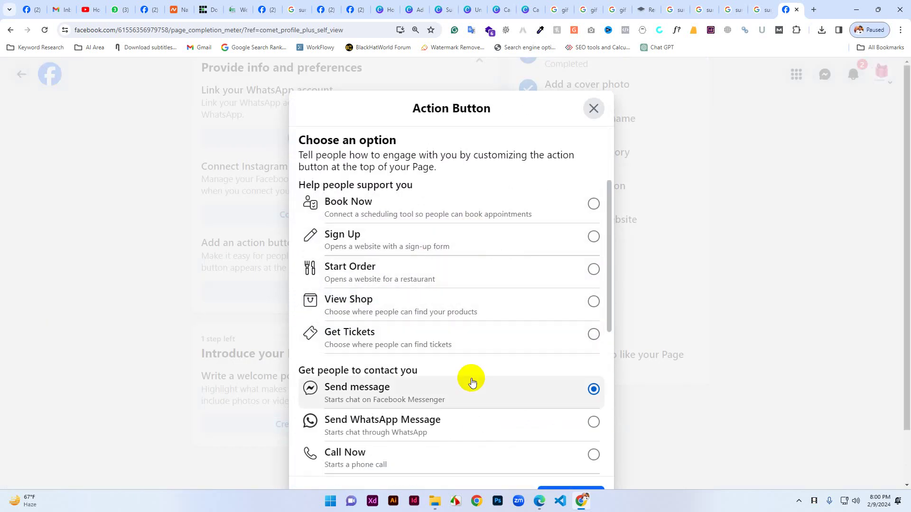
scroll(486, 259, down, 6)
scroll(493, 353, up, 5)
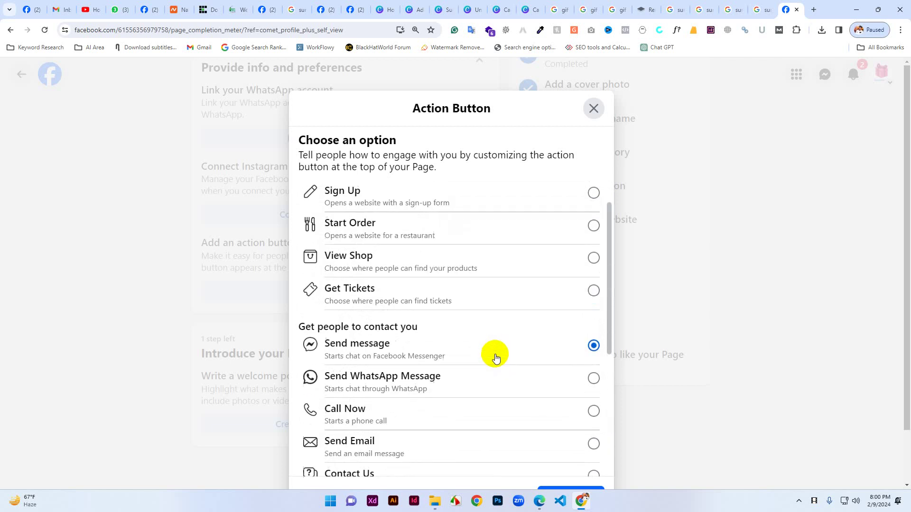
scroll(495, 358, up, 1)
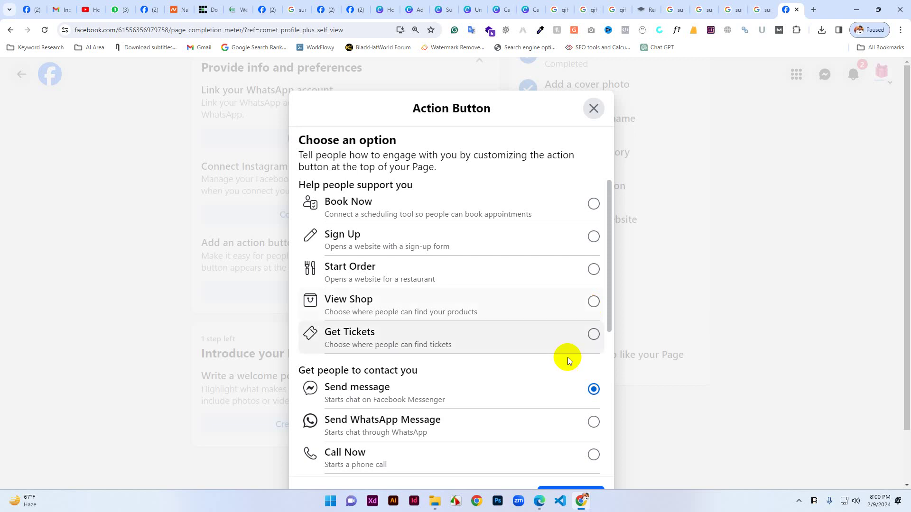
scroll(562, 370, down, 6)
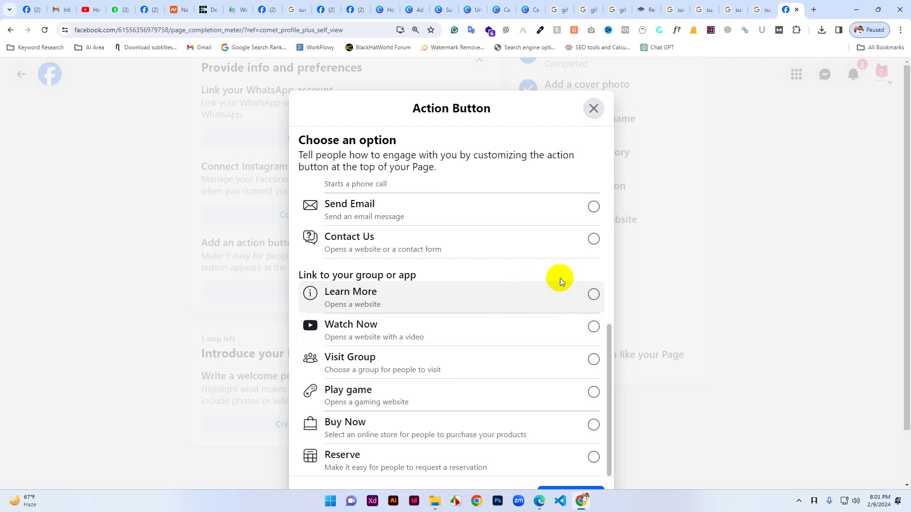
scroll(543, 250, up, 2)
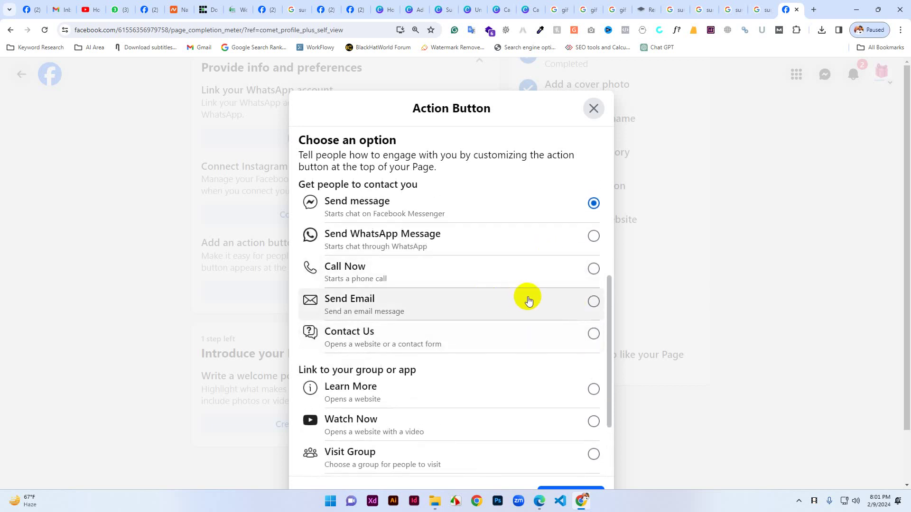
click(593, 269)
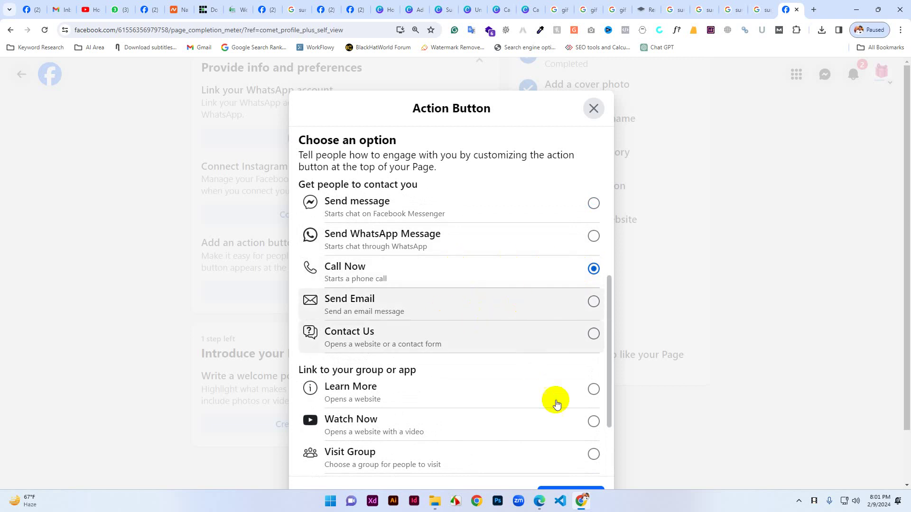
scroll(557, 427, down, 2)
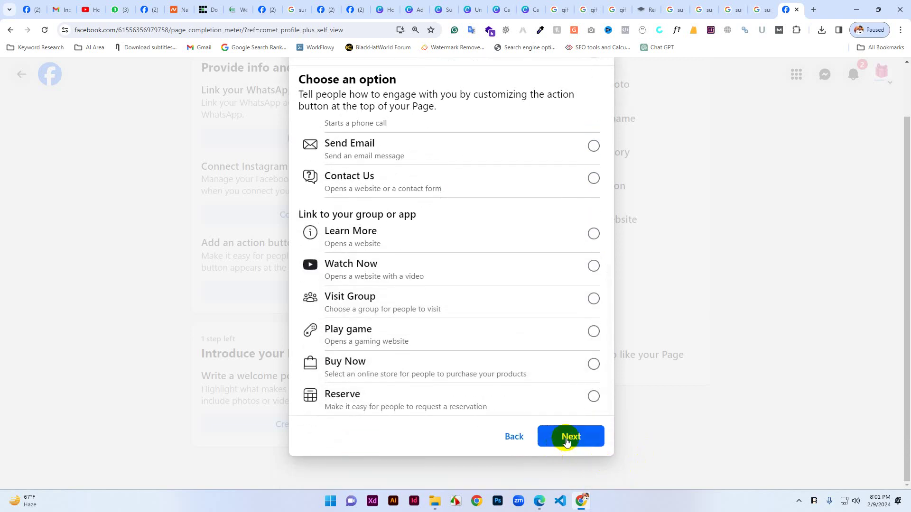
click(567, 440)
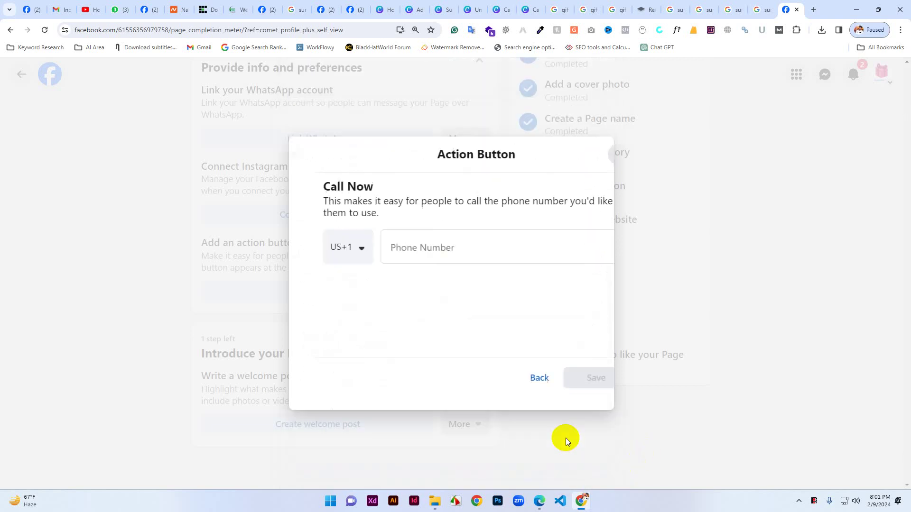
Enter the Call Now phone number with the Bangladesh BD +880 country code and save it.
click(336, 256)
text(bang)
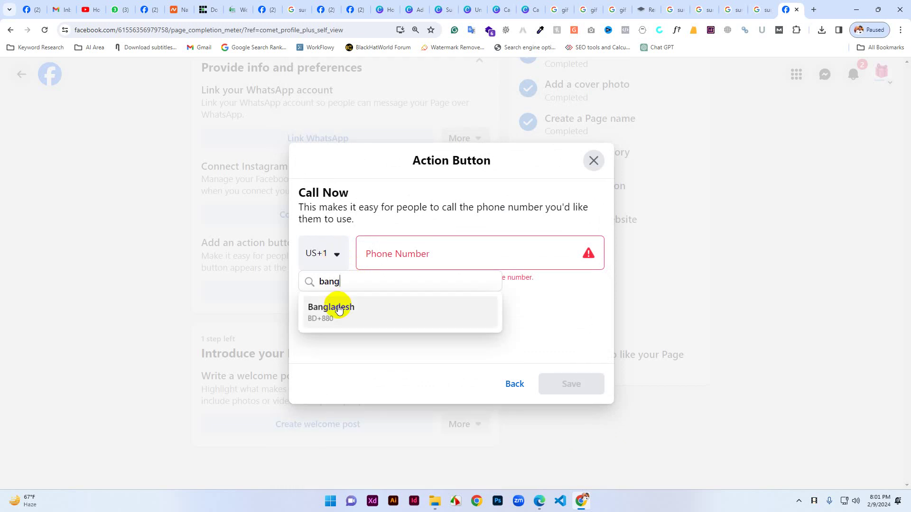
click(331, 307)
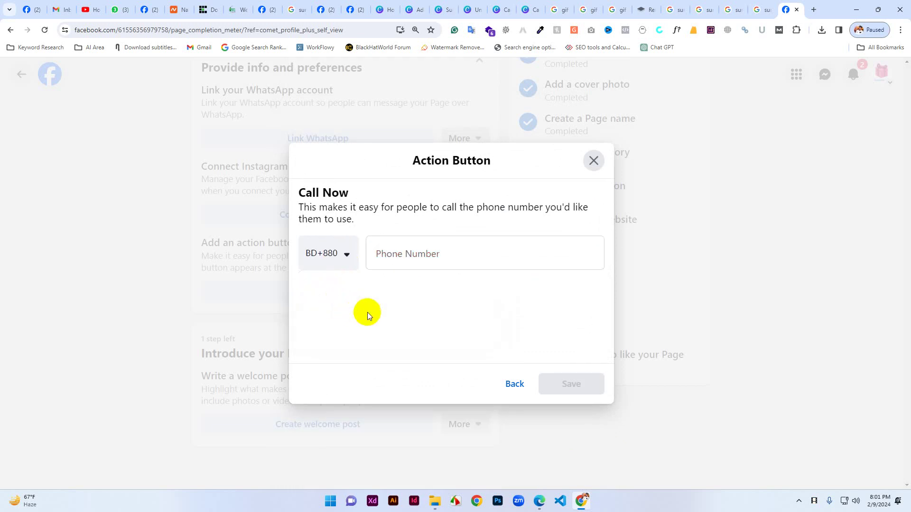
click(407, 259)
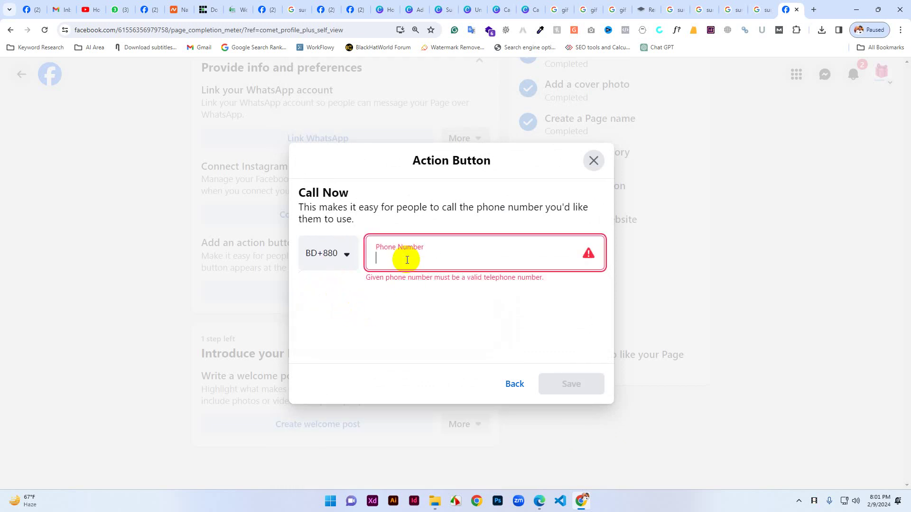
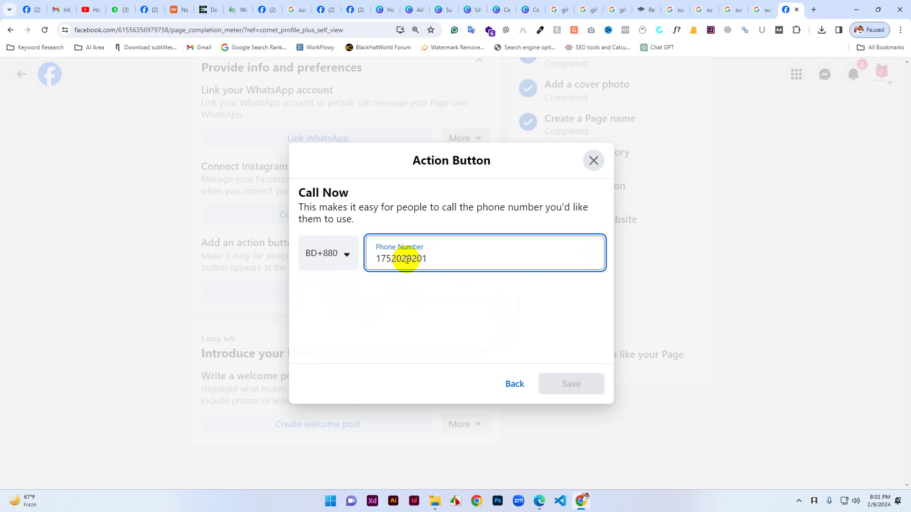
click(566, 382)
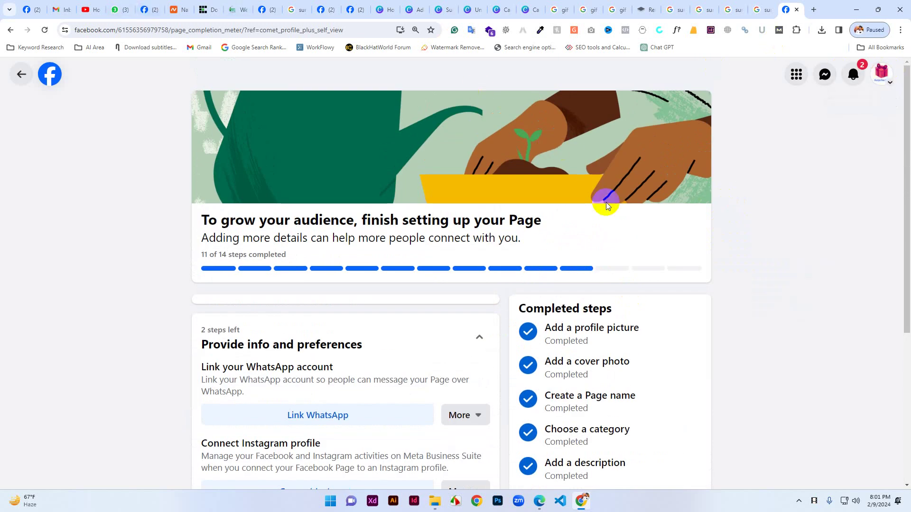
Switch back to the Surprise Gifts Page and preview it with View As.
click(880, 73)
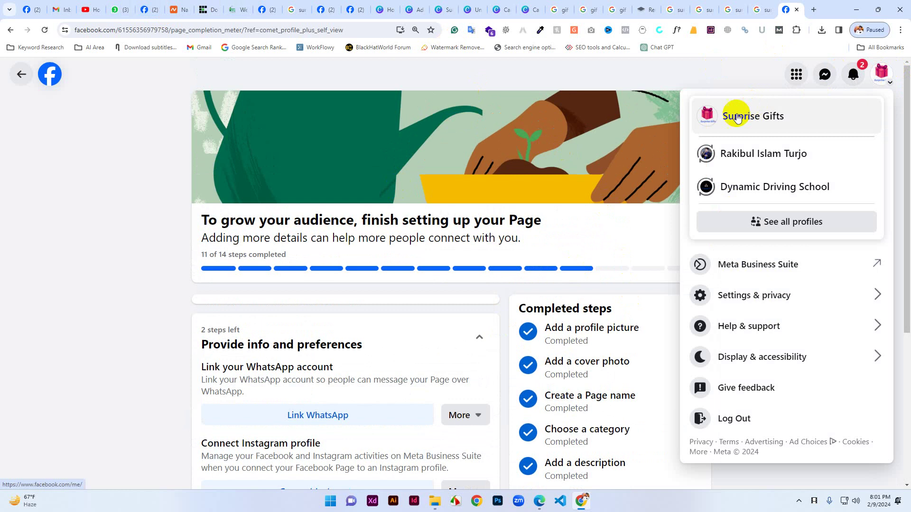
click(715, 117)
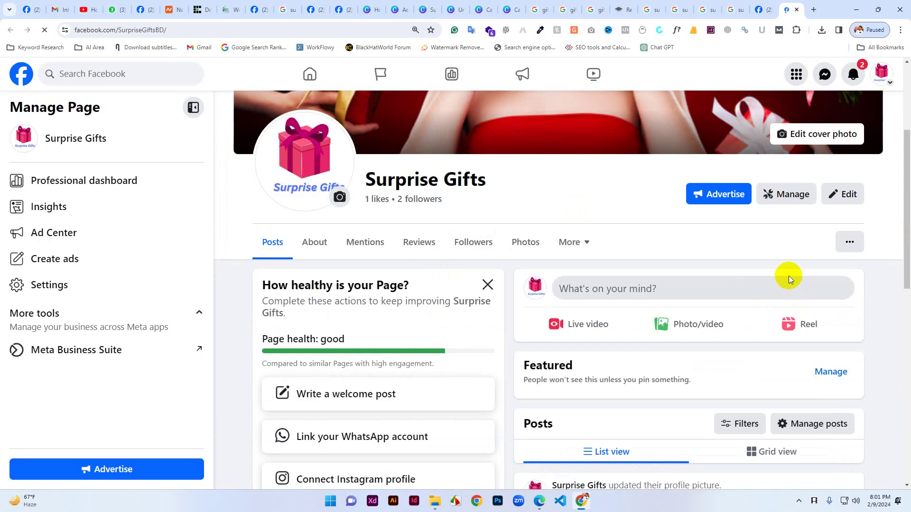
scroll(806, 308, up, 3)
click(849, 384)
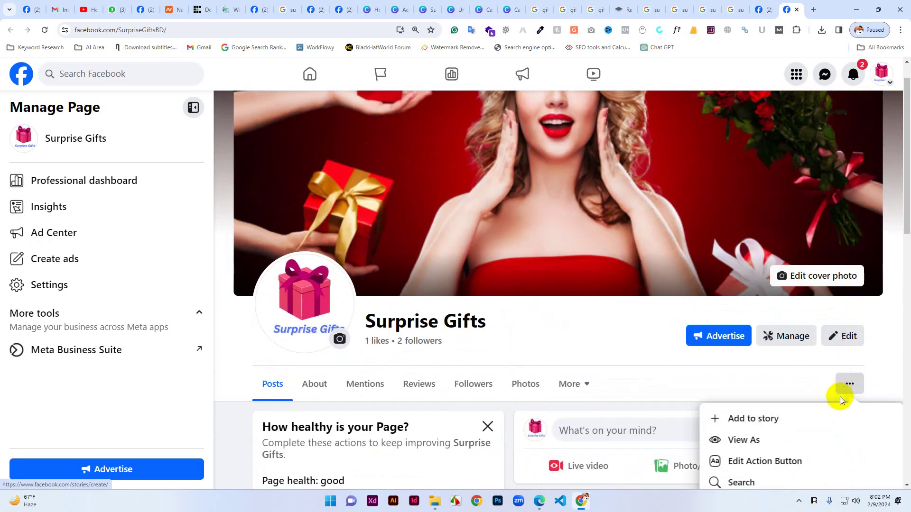
scroll(839, 400, down, 1)
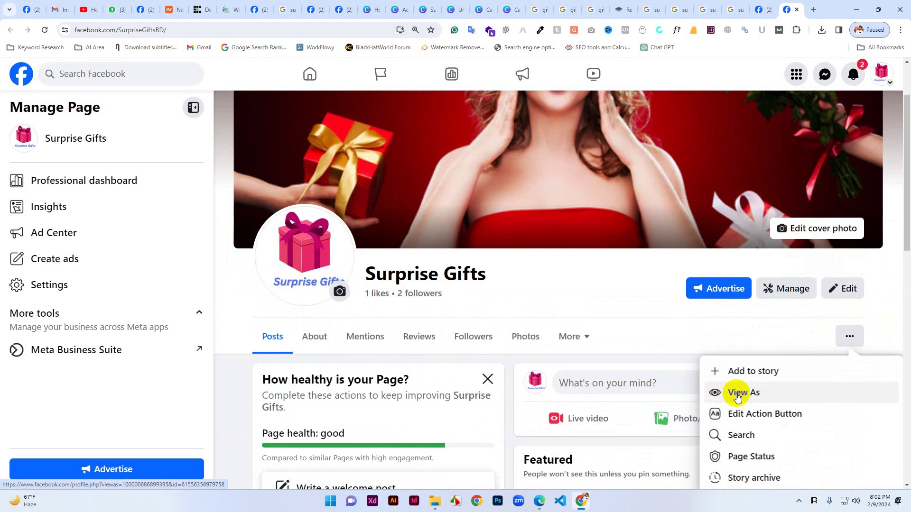
click(737, 393)
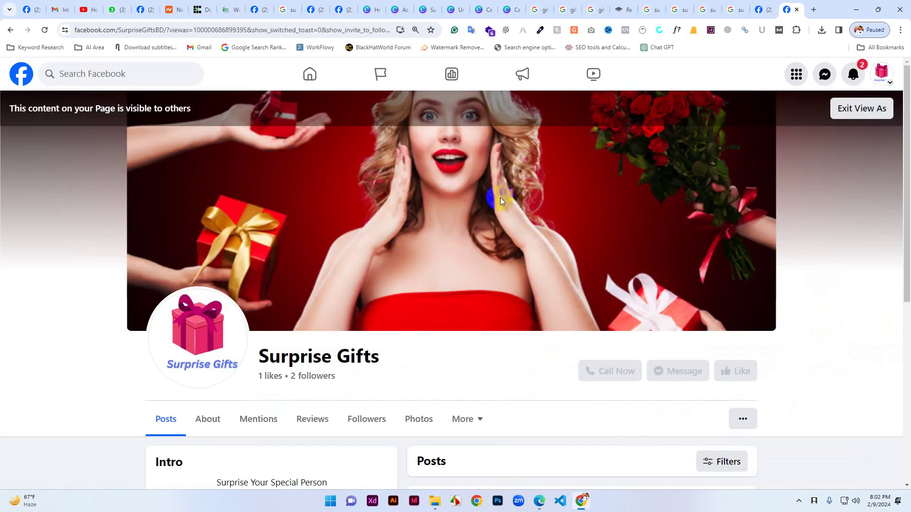
Browse the visitor preview's About and Mentions sections.
scroll(655, 258, down, 3)
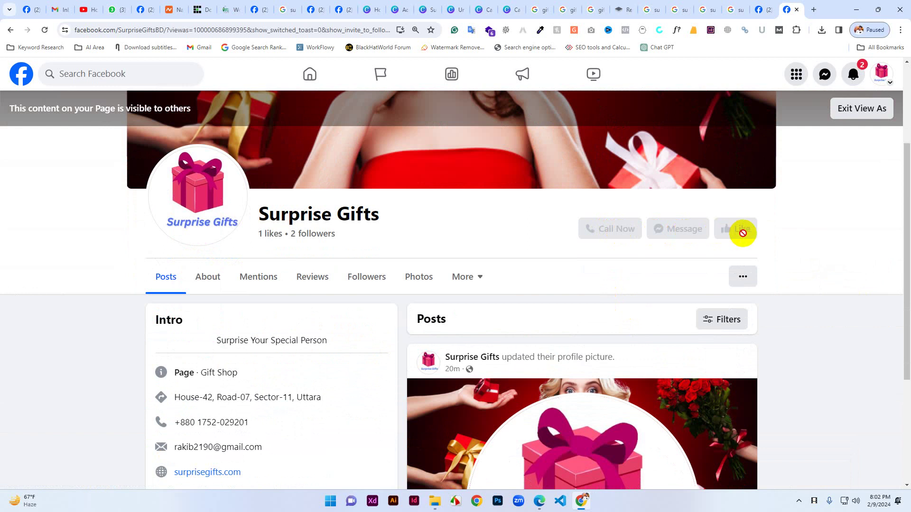
scroll(555, 276, down, 4)
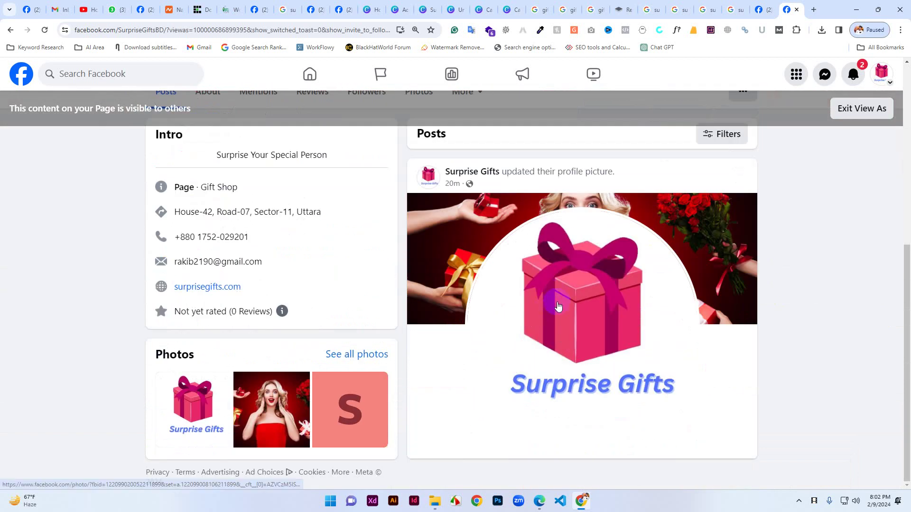
scroll(562, 301, up, 5)
scroll(202, 360, down, 5)
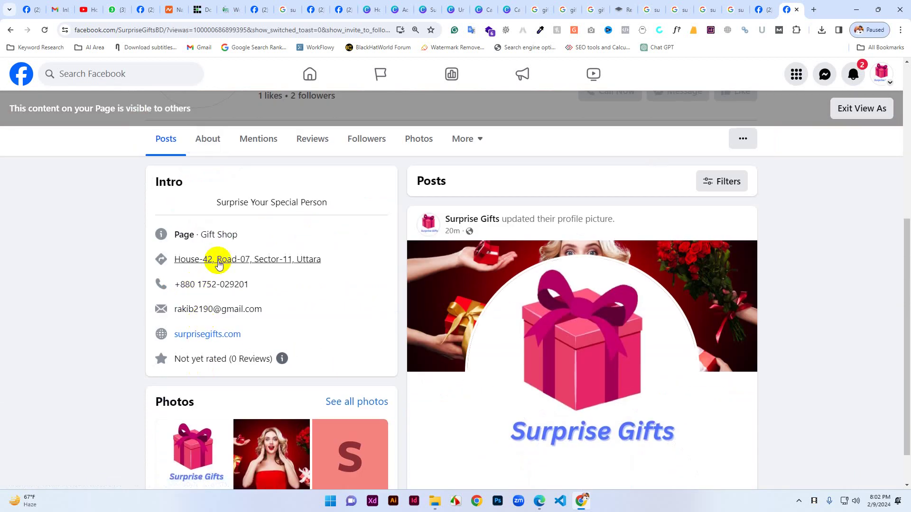
scroll(213, 259, up, 3)
click(204, 277)
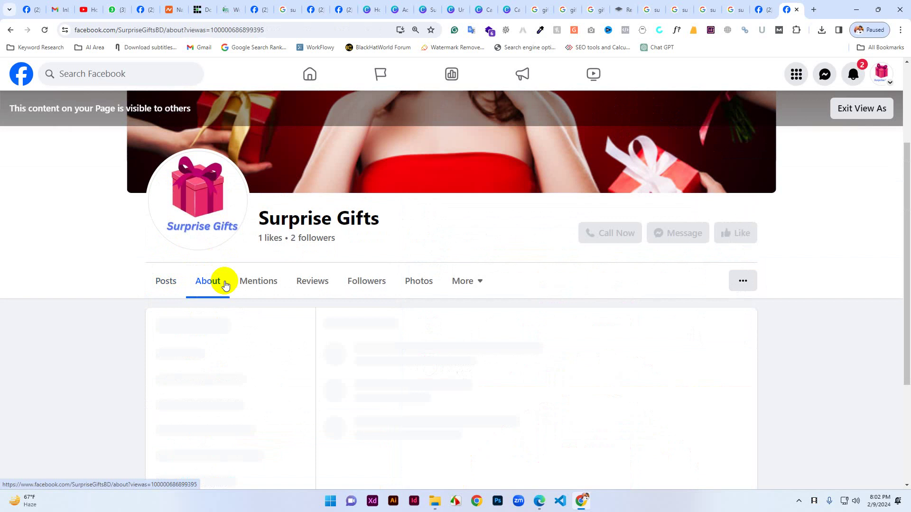
click(265, 282)
Return to the About contact info, then exit the View As preview.
scroll(275, 346, down, 4)
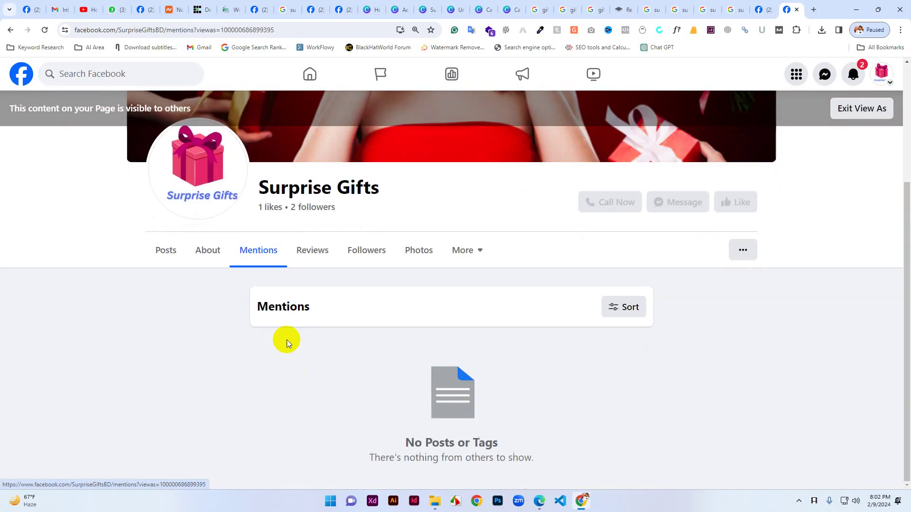
click(213, 250)
scroll(444, 403, down, 3)
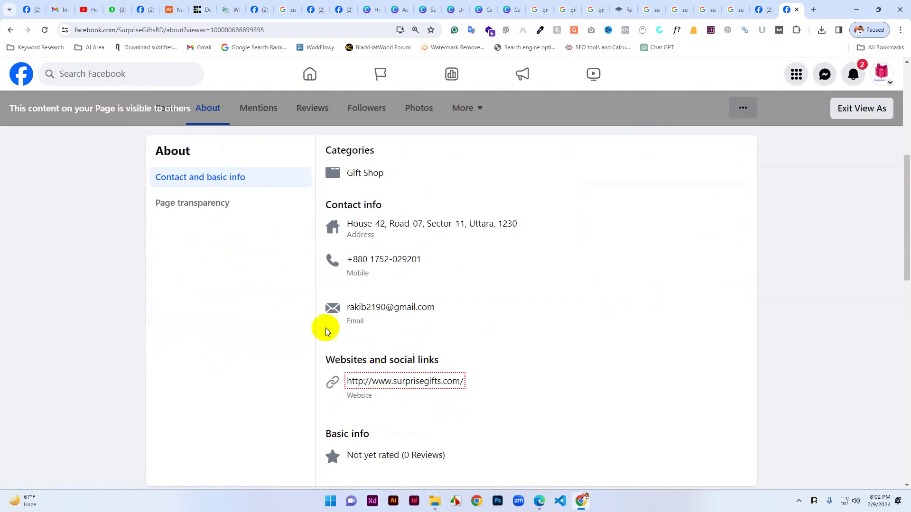
click(448, 382)
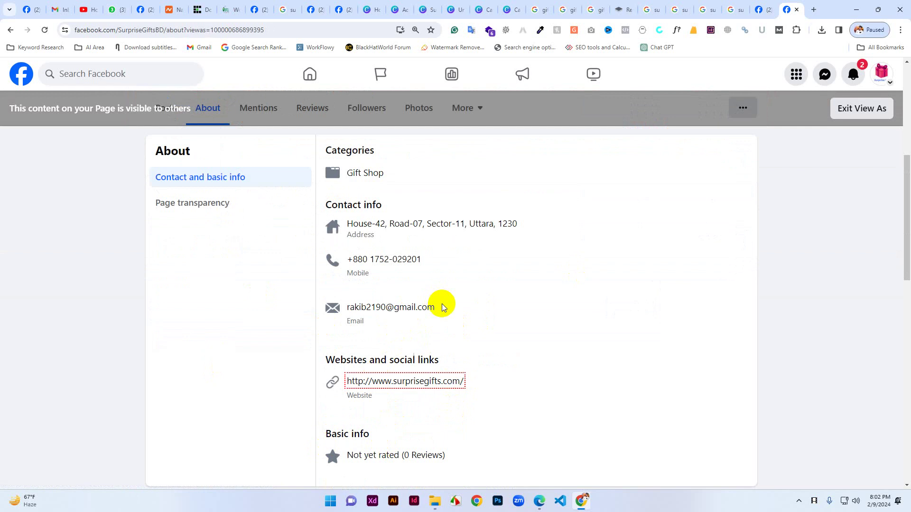
scroll(380, 403, up, 6)
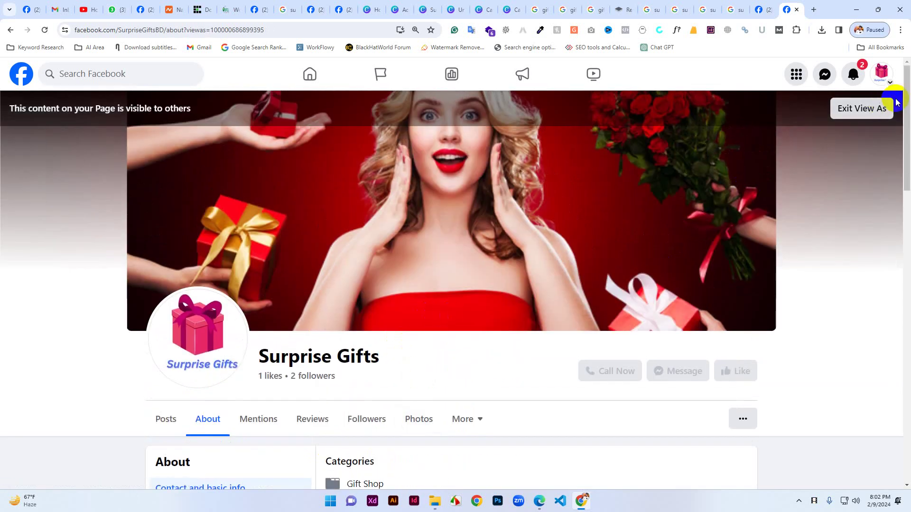
click(861, 114)
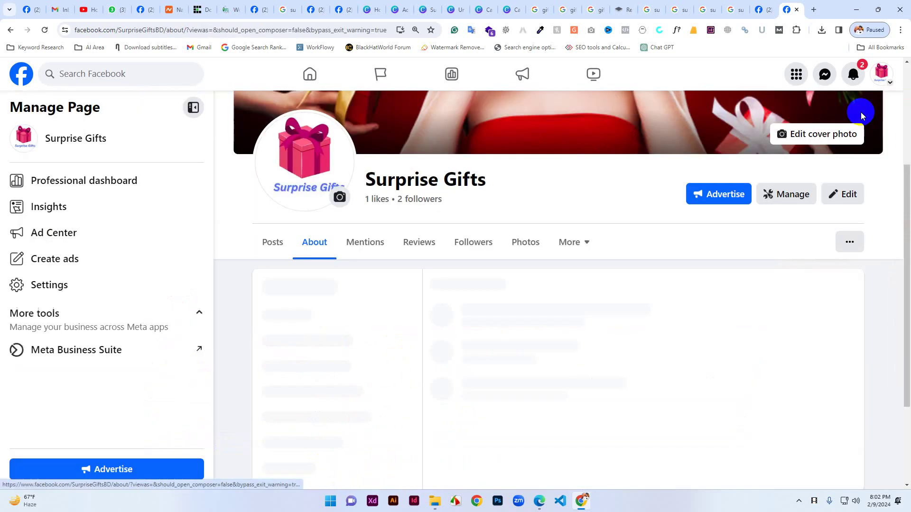
Check the page setup progress meter, then go back to the Surprise Gifts page.
click(765, 9)
scroll(473, 260, down, 5)
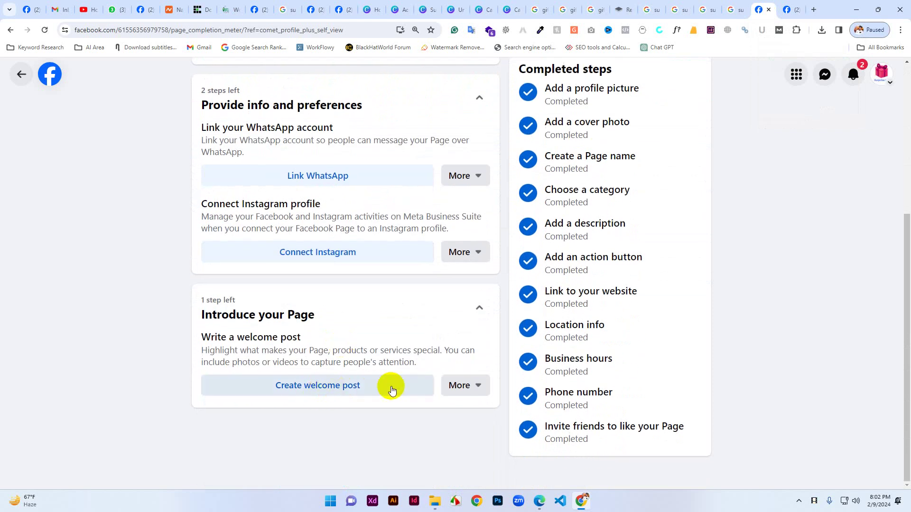
scroll(353, 337, up, 5)
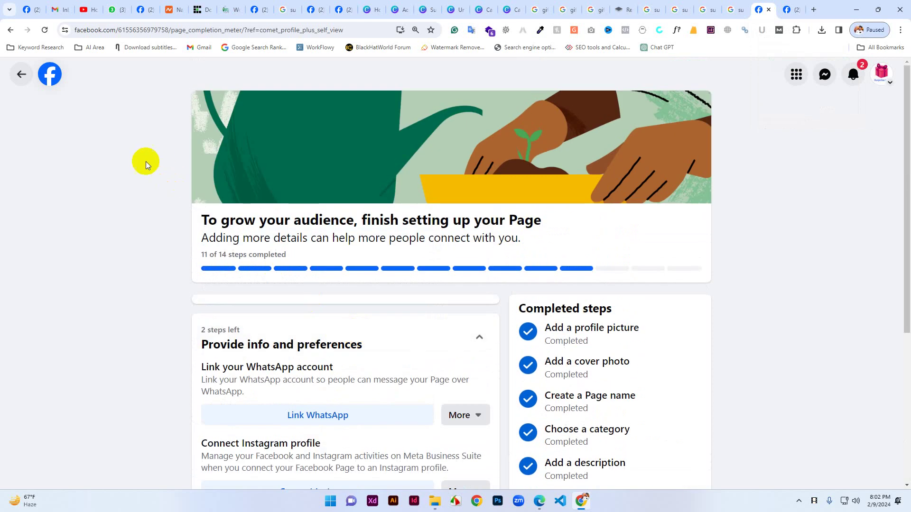
click(20, 71)
scroll(356, 234, up, 7)
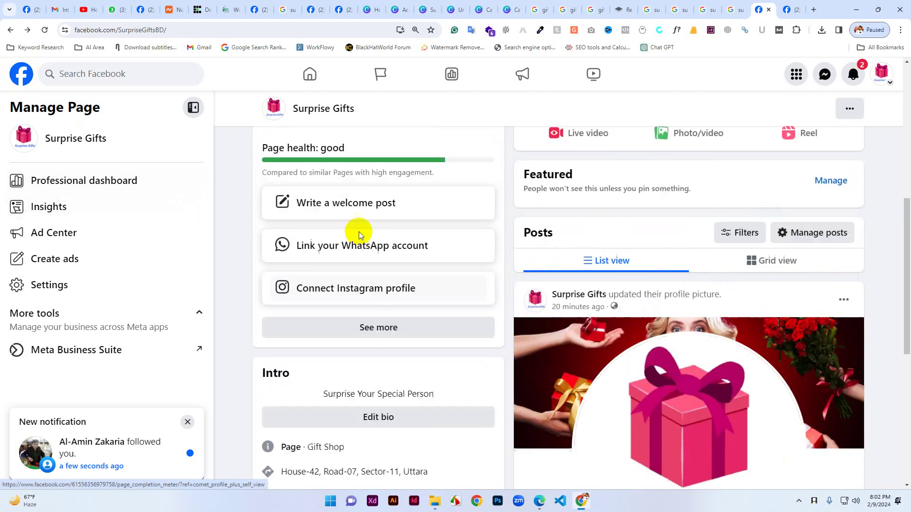
scroll(305, 329, down, 4)
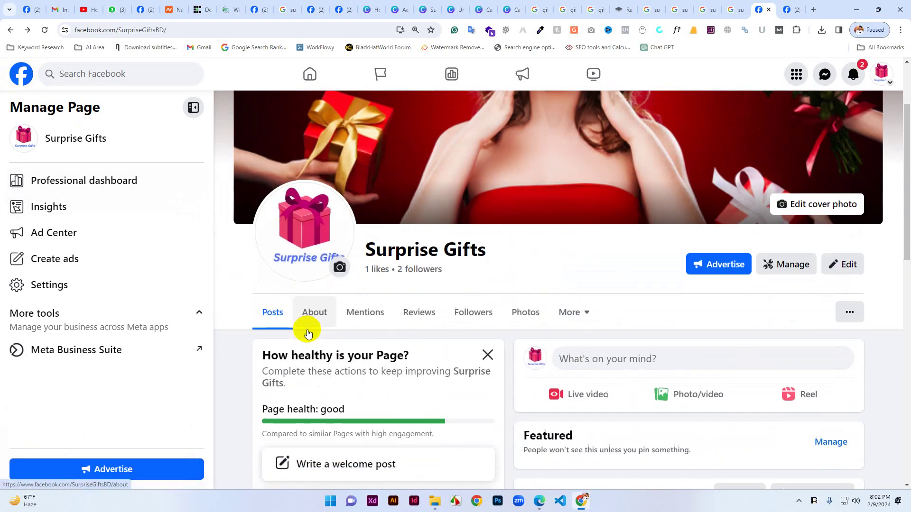
scroll(380, 358, down, 2)
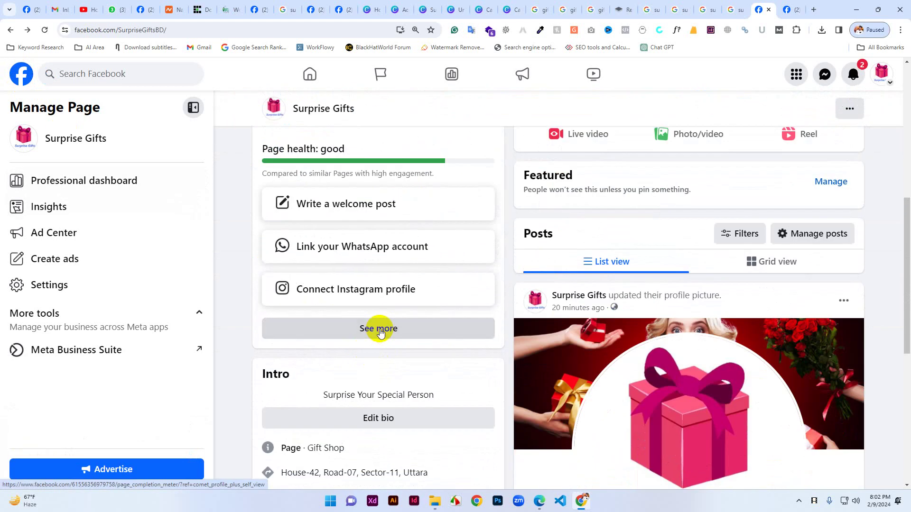
Review the full list of remaining setup steps, then return to the Posts view.
click(380, 332)
scroll(378, 337, down, 5)
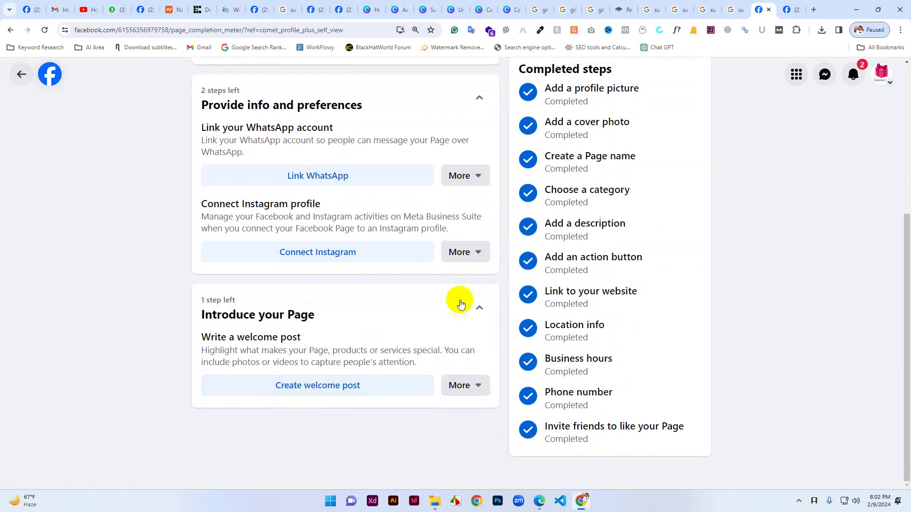
scroll(459, 280, up, 2)
scroll(460, 300, up, 3)
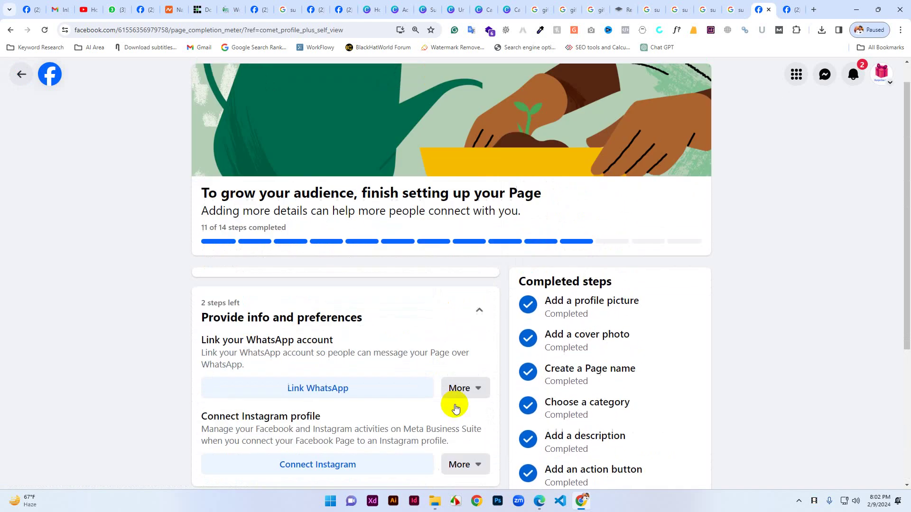
click(20, 72)
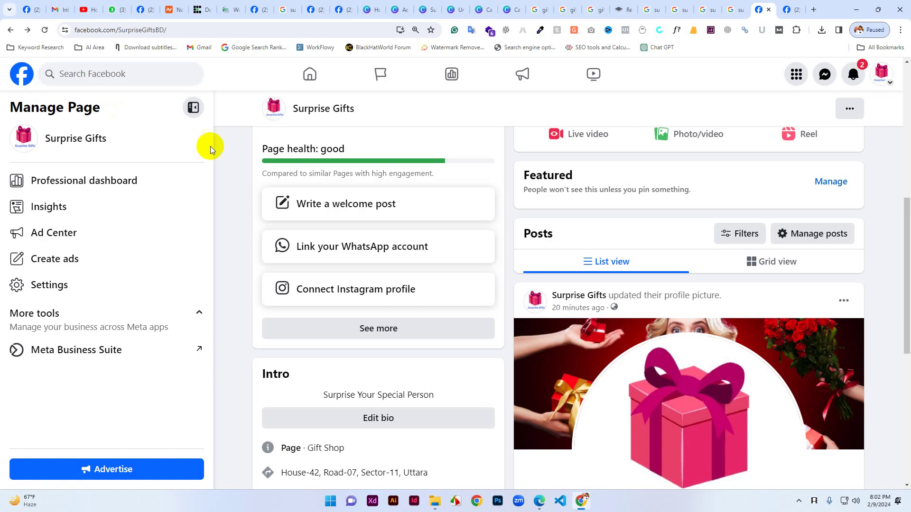
scroll(606, 331, up, 5)
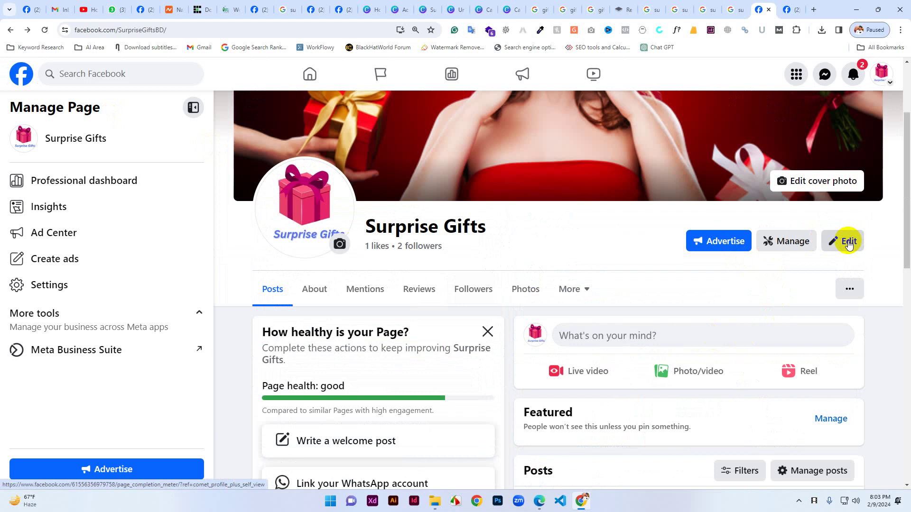
click(845, 243)
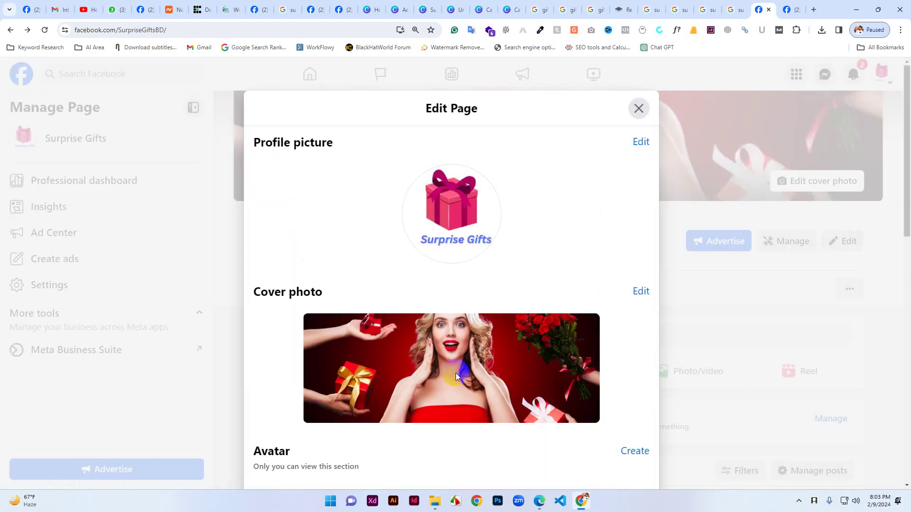
scroll(455, 373, down, 13)
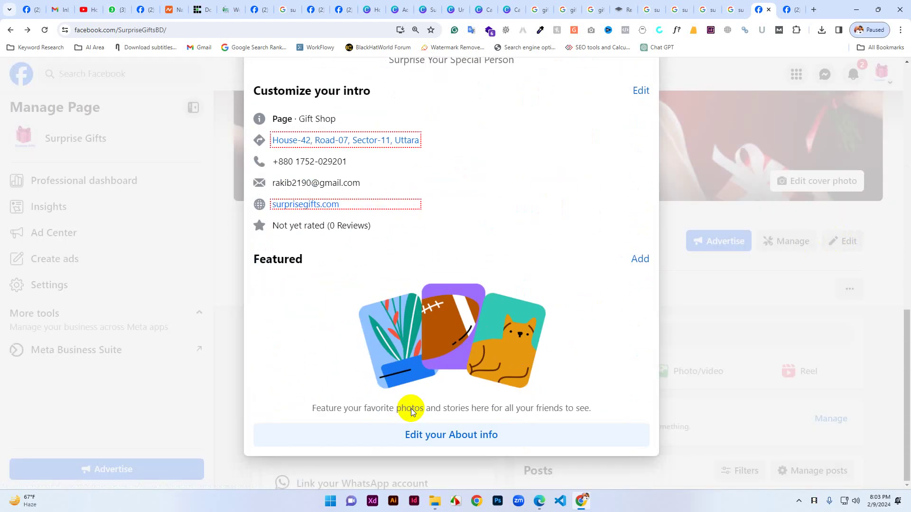
scroll(525, 394, up, 5)
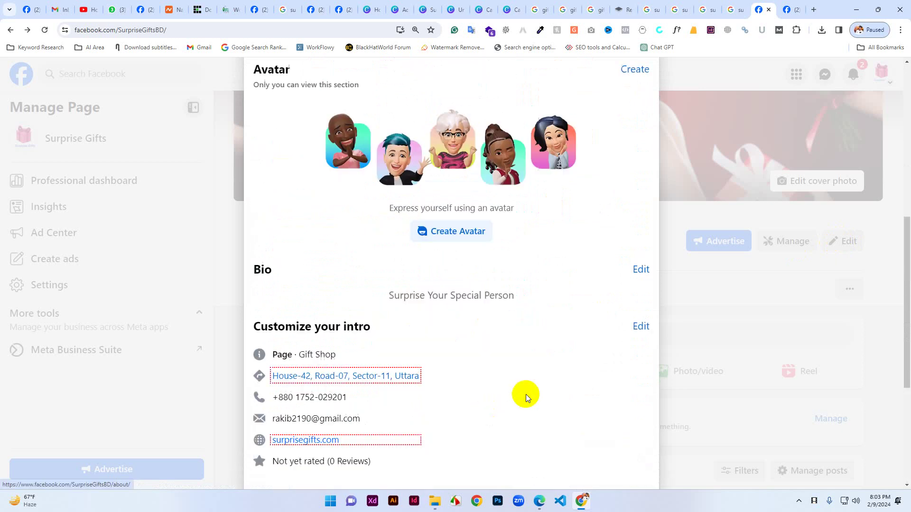
scroll(530, 395, up, 8)
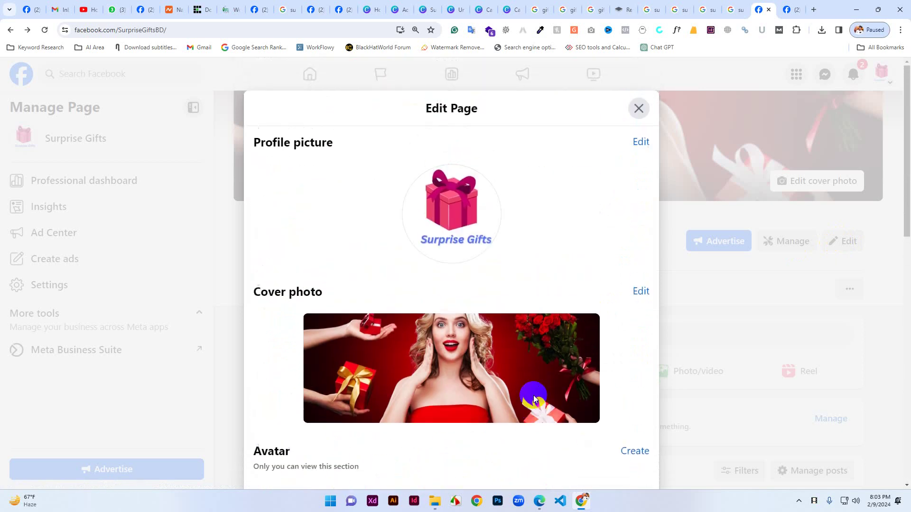
click(638, 106)
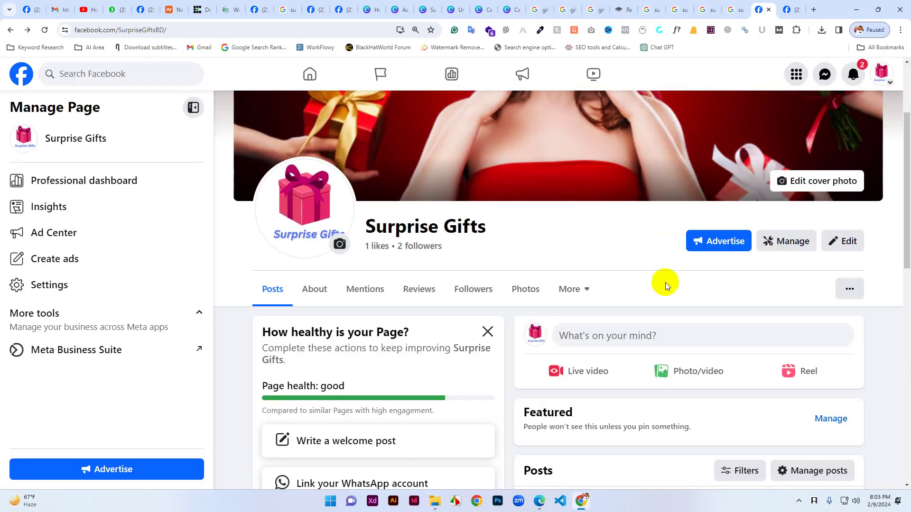
scroll(693, 330, up, 3)
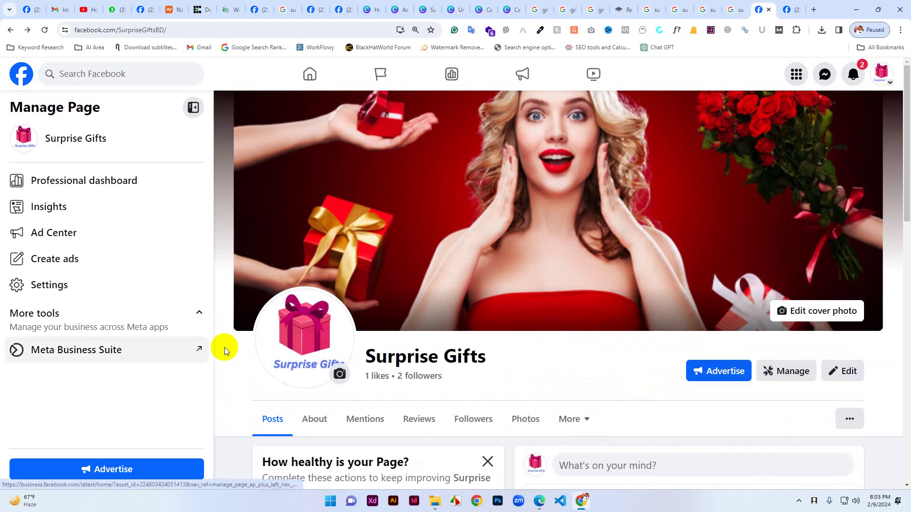
scroll(407, 405, down, 1)
scroll(323, 395, down, 4)
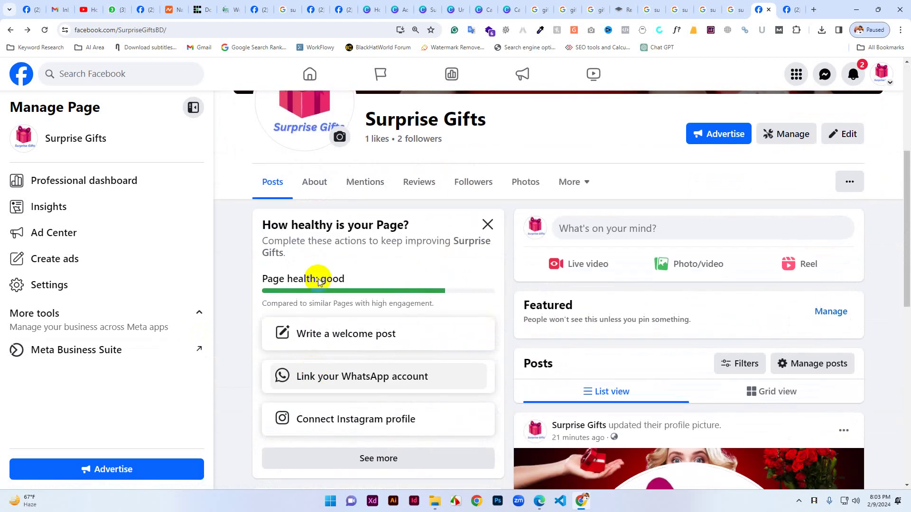
scroll(350, 461, down, 6)
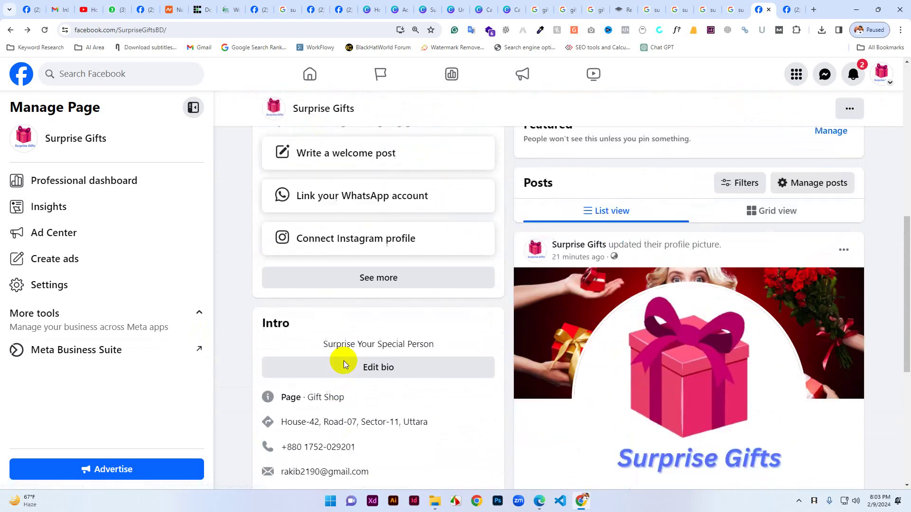
scroll(380, 318, down, 4)
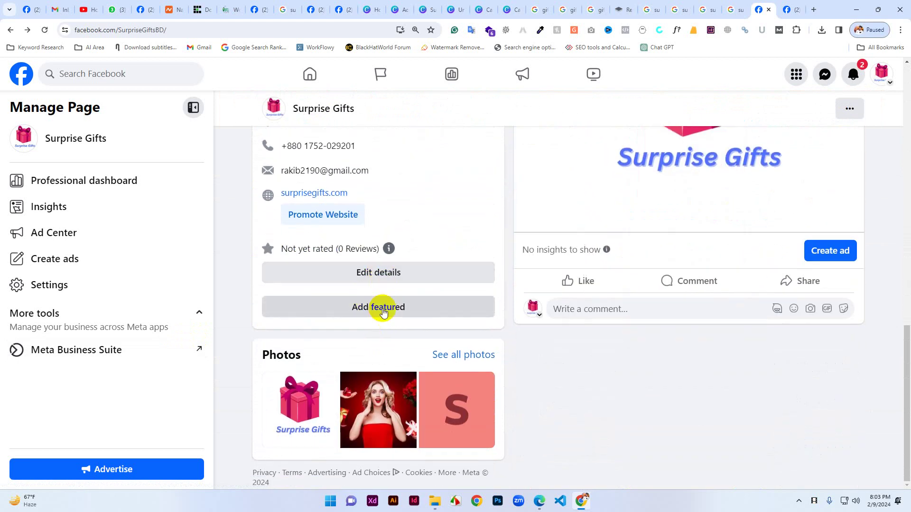
scroll(473, 363, up, 10)
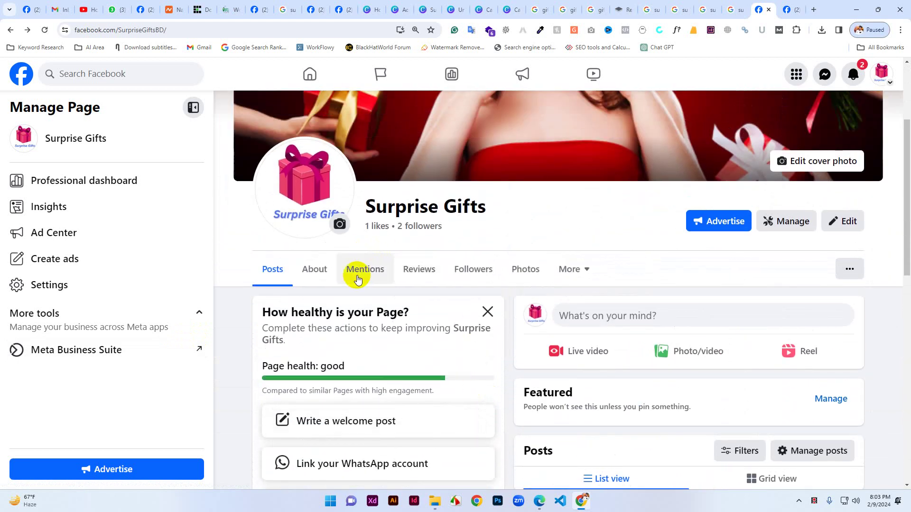
Open the About tab and scroll through contact info, websites and basic info.
click(314, 269)
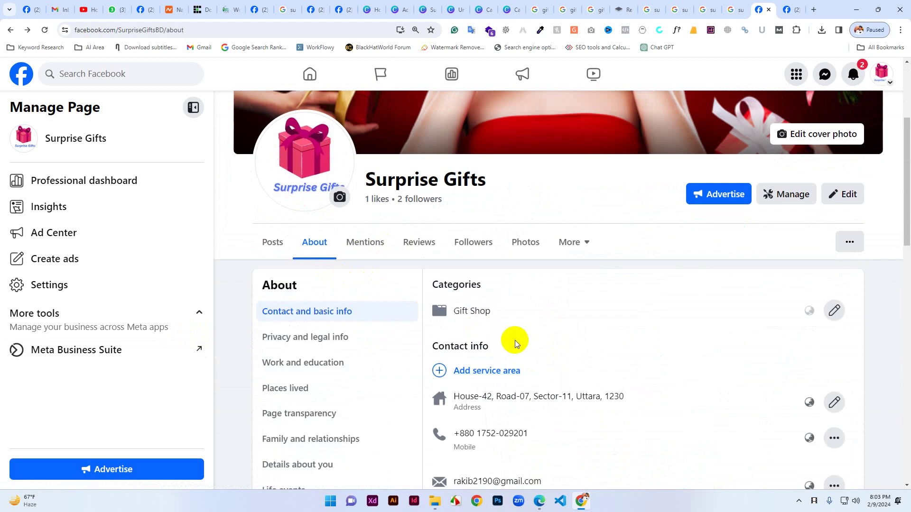
scroll(515, 341, down, 2)
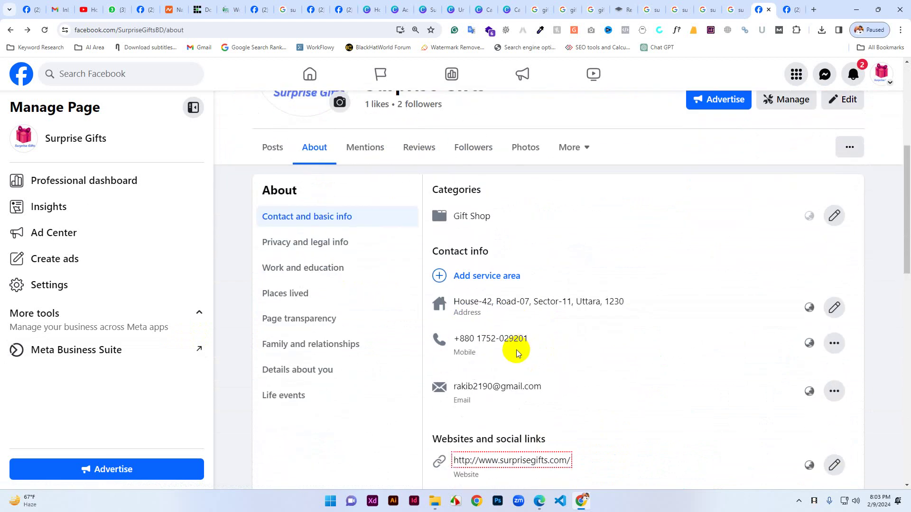
scroll(516, 351, down, 6)
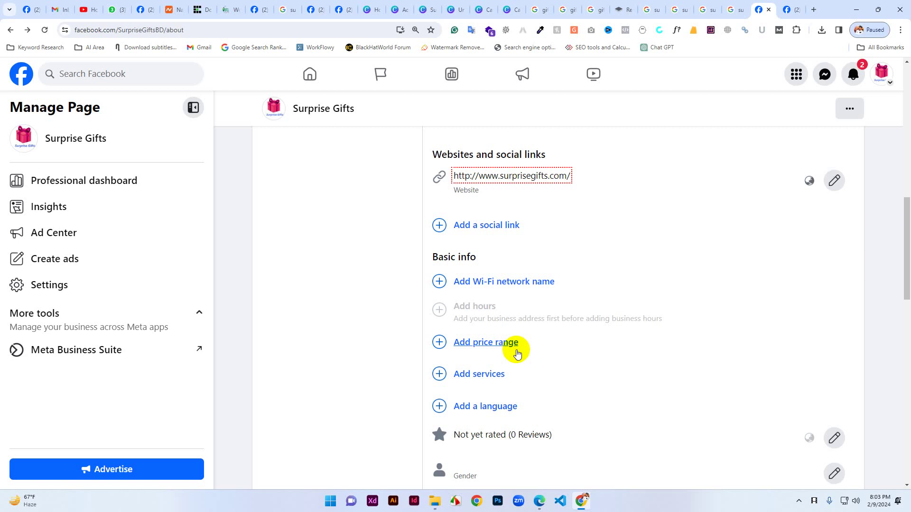
scroll(516, 349, down, 4)
scroll(509, 402, up, 12)
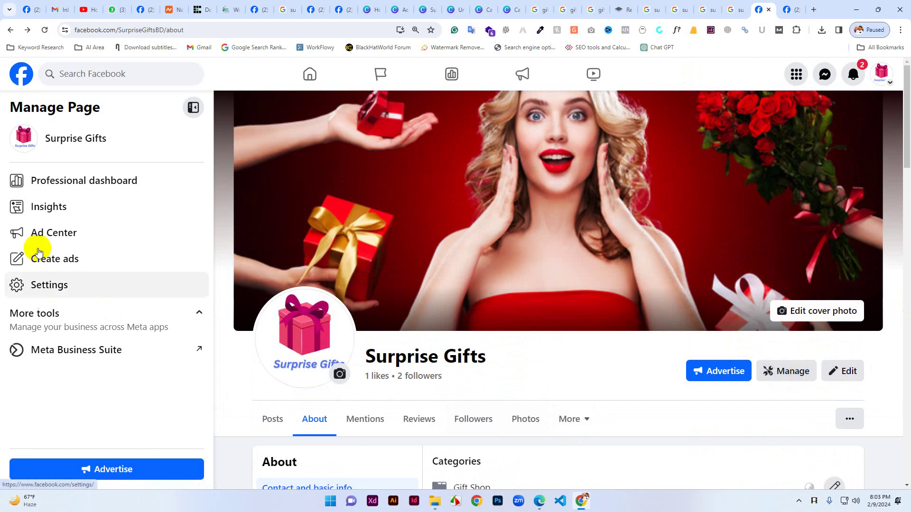
Open Settings > Linked Accounts, then check and dismiss the notifications list.
click(48, 284)
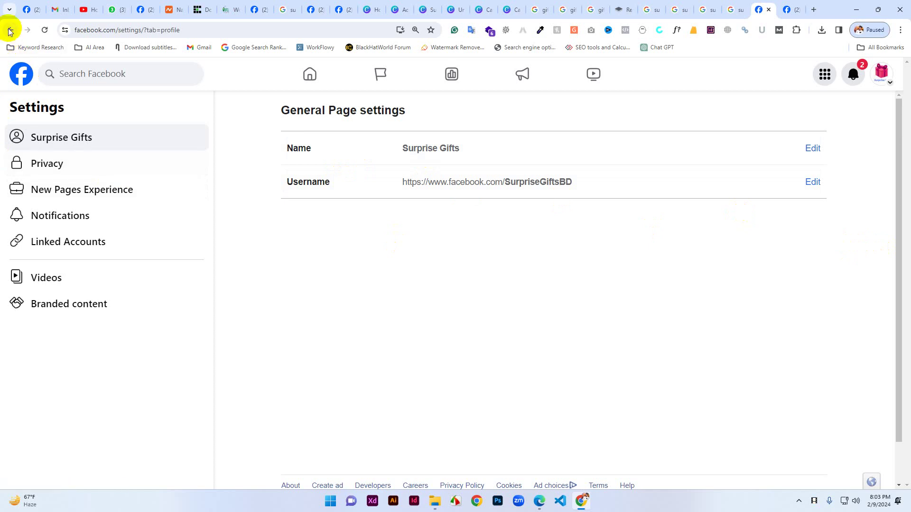
click(53, 240)
scroll(439, 327, down, 2)
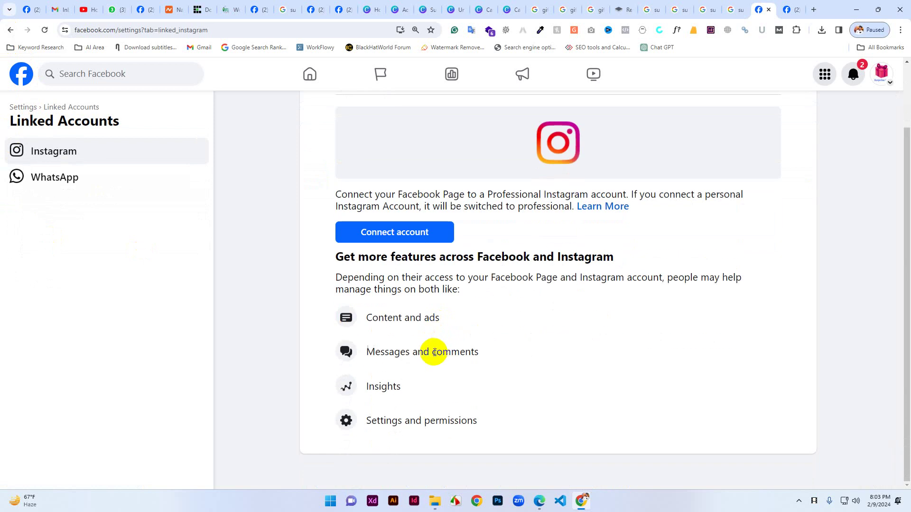
scroll(413, 334, up, 2)
scroll(408, 370, down, 2)
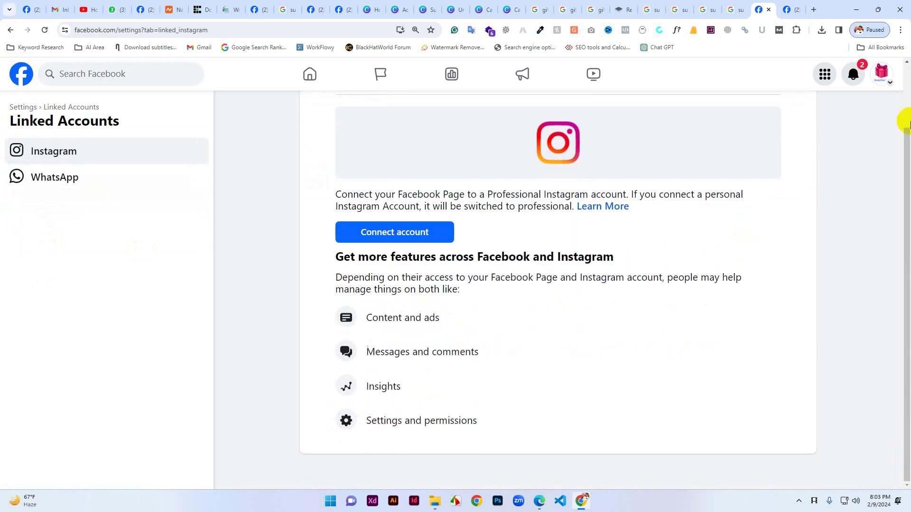
click(849, 72)
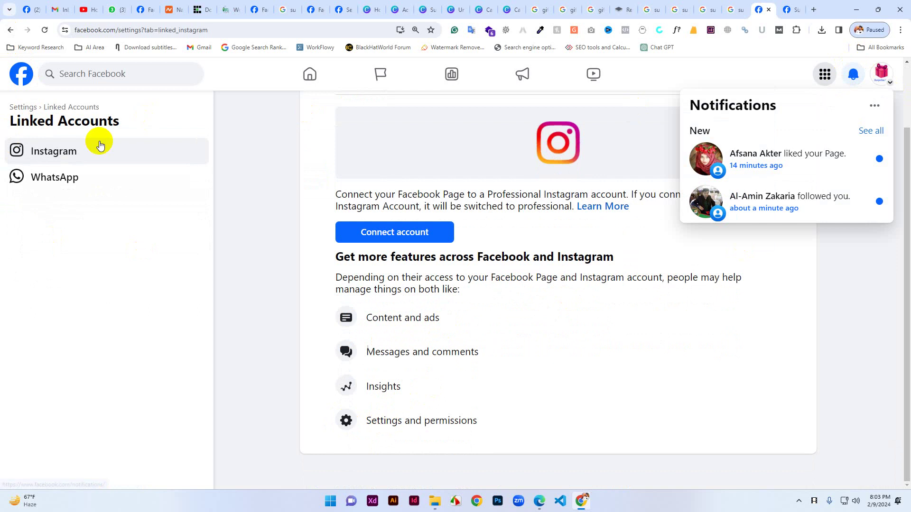
click(247, 189)
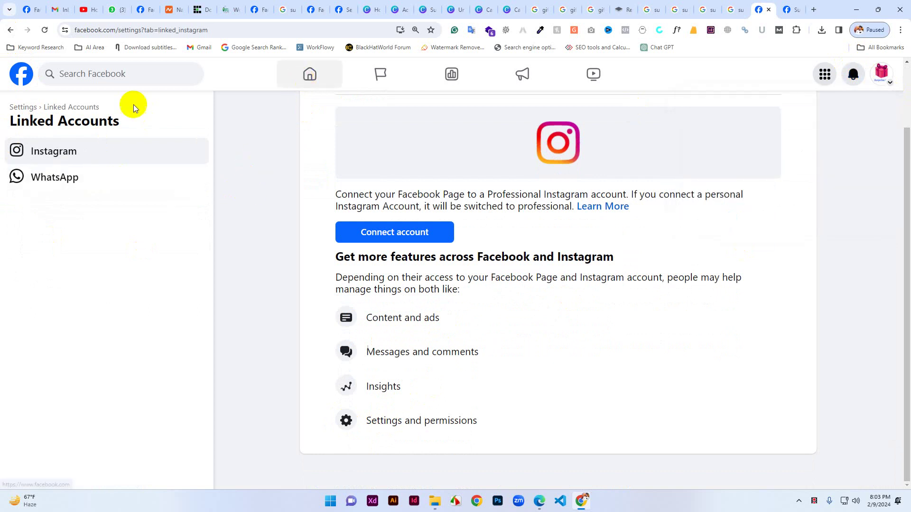
Go from the home feed through search to the Surprise Gifts Page.
click(14, 77)
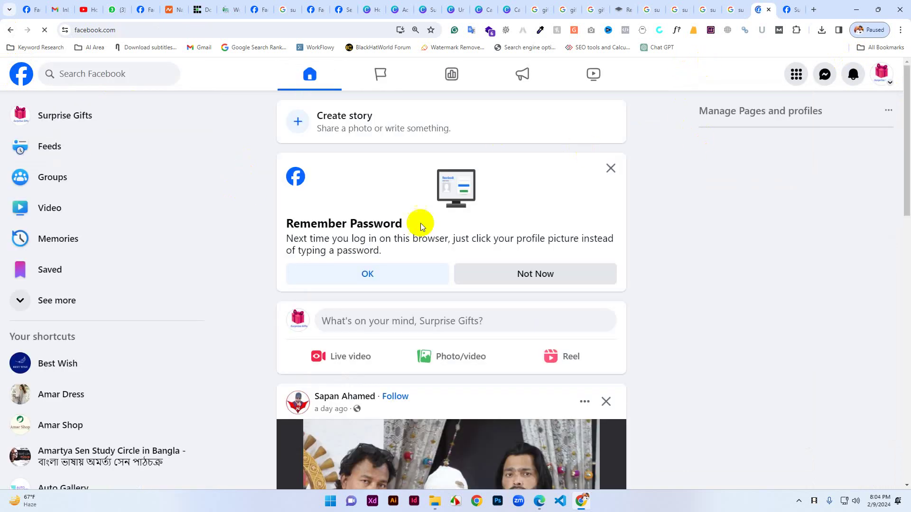
click(88, 74)
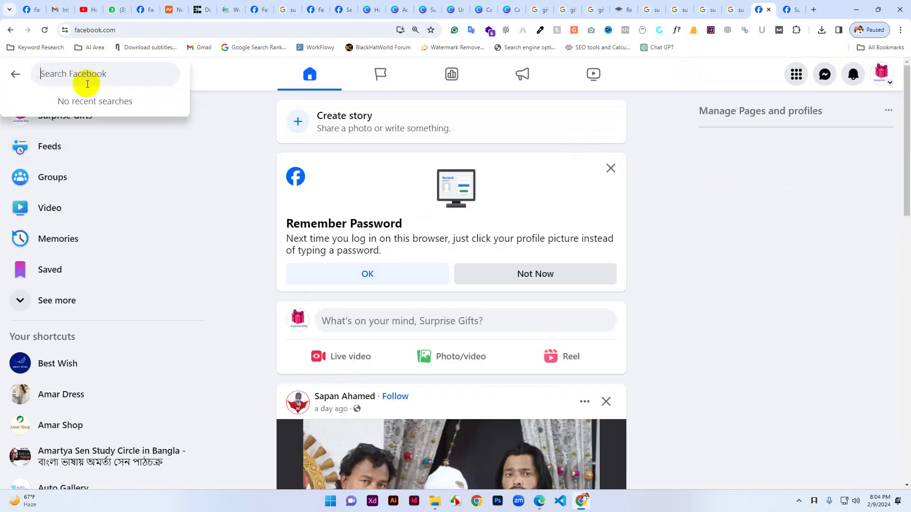
click(69, 122)
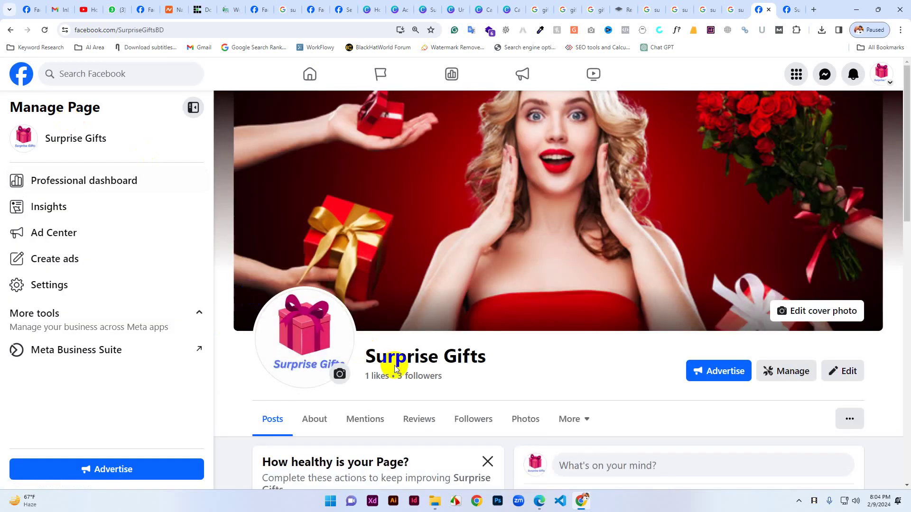
scroll(394, 366, down, 2)
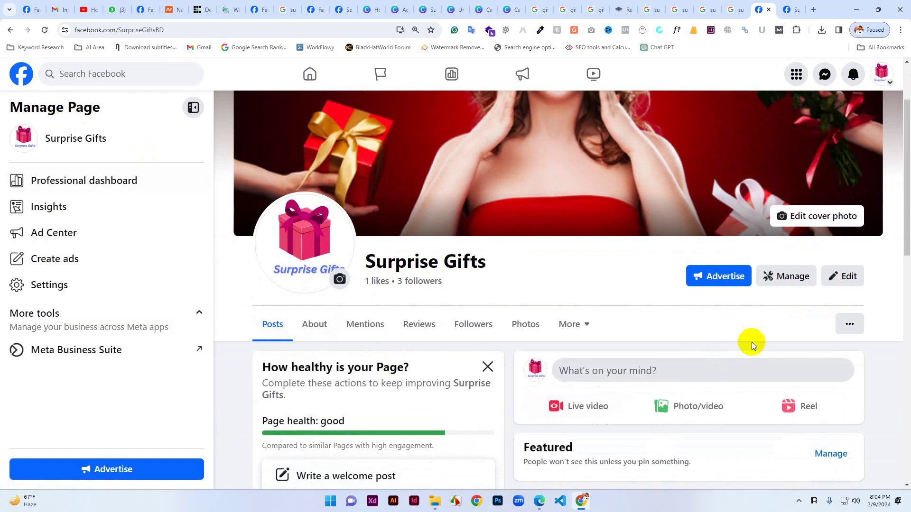
click(849, 277)
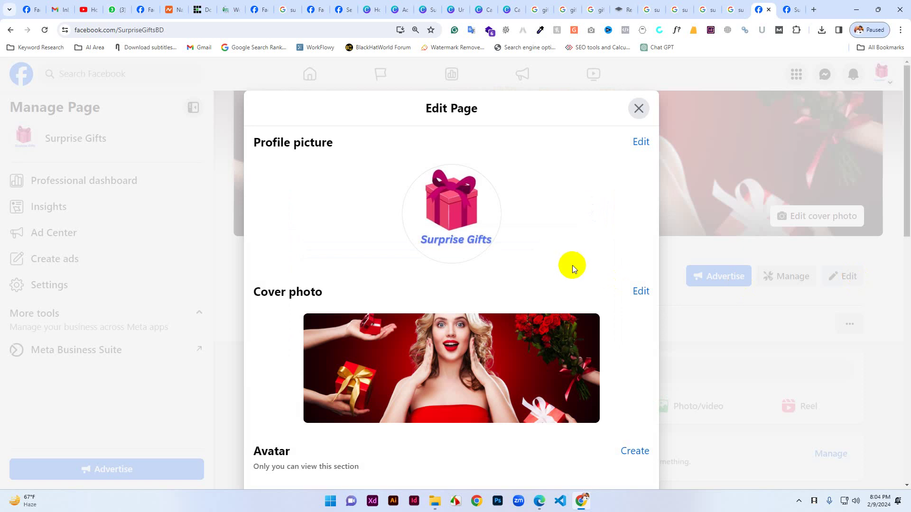
scroll(573, 266, down, 6)
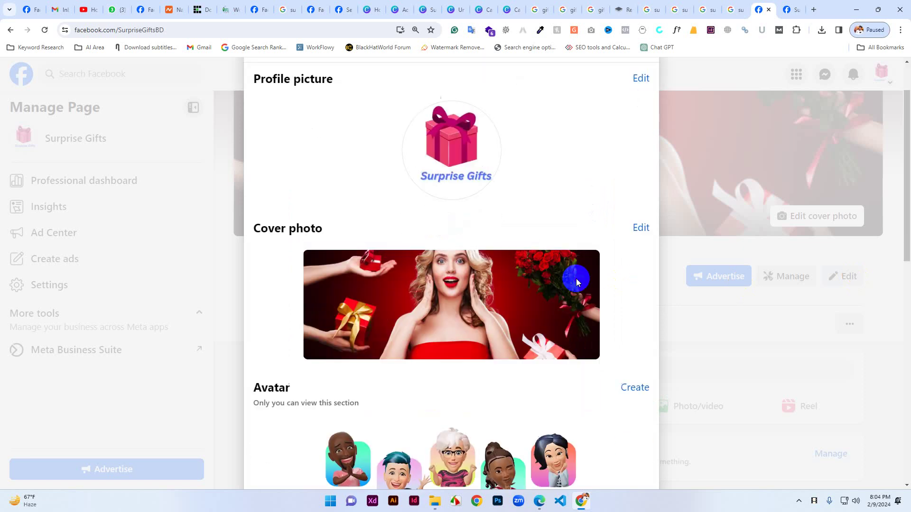
scroll(546, 277, down, 3)
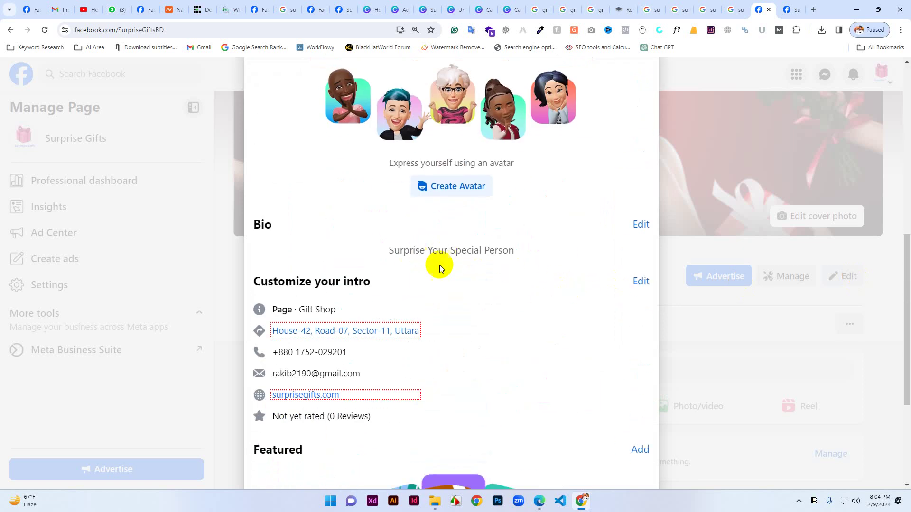
scroll(482, 366, down, 4)
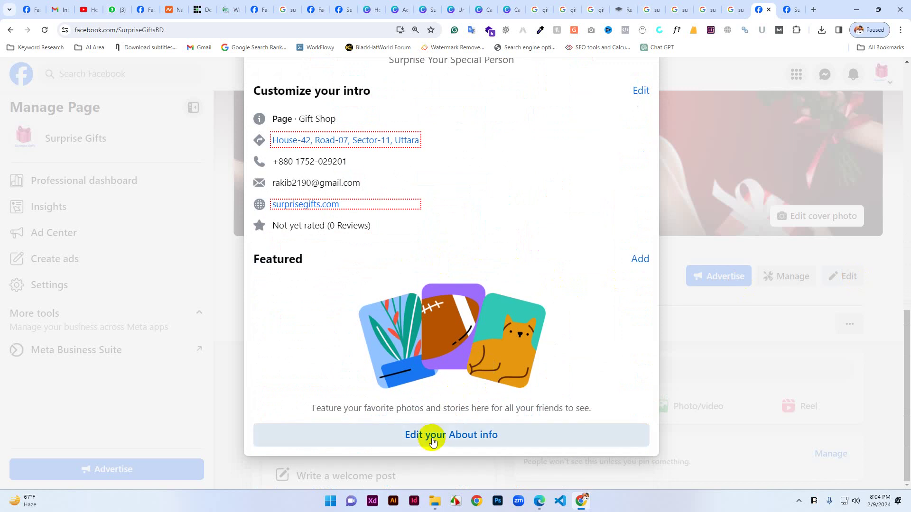
scroll(509, 385, up, 9)
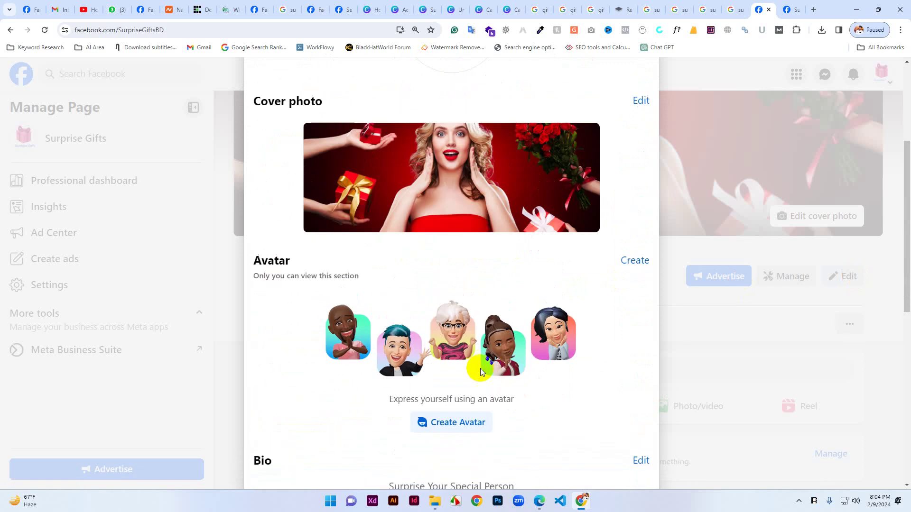
scroll(338, 257, up, 4)
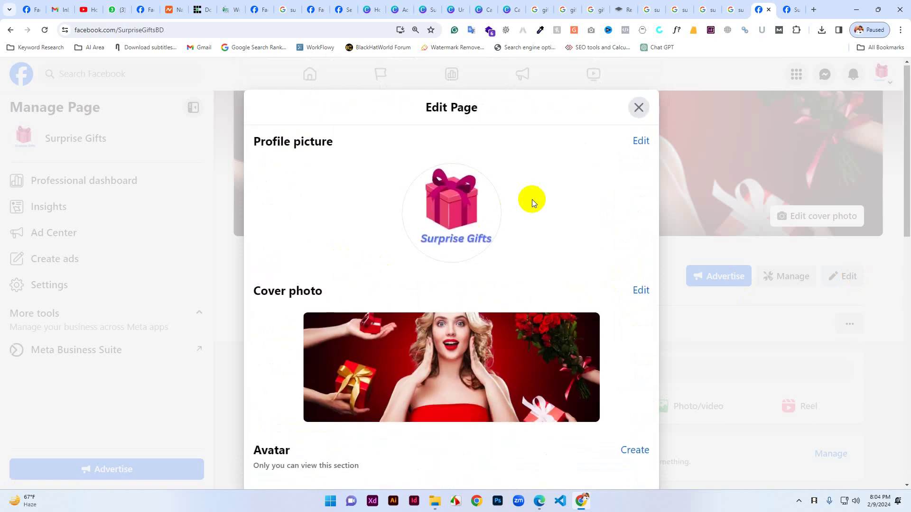
click(637, 109)
scroll(648, 410, up, 2)
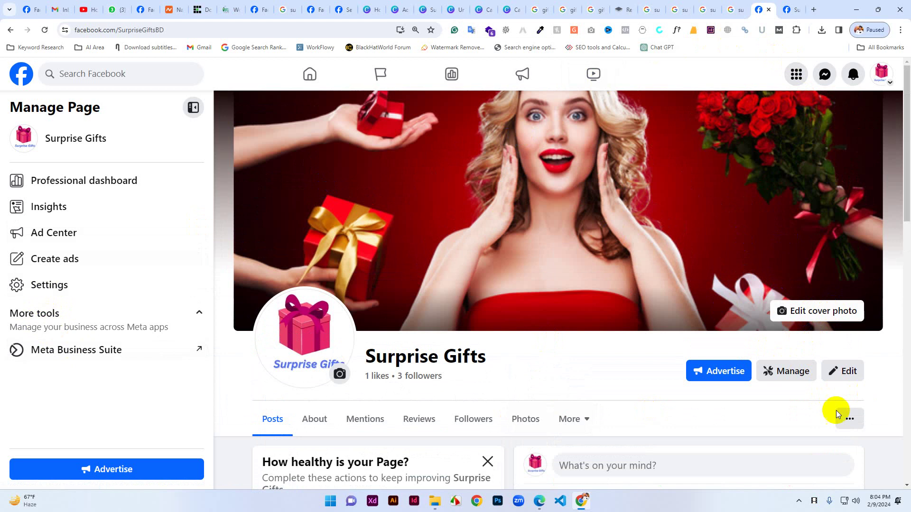
Delete the Call Now button through Edit Action Button and confirm the removal.
click(849, 419)
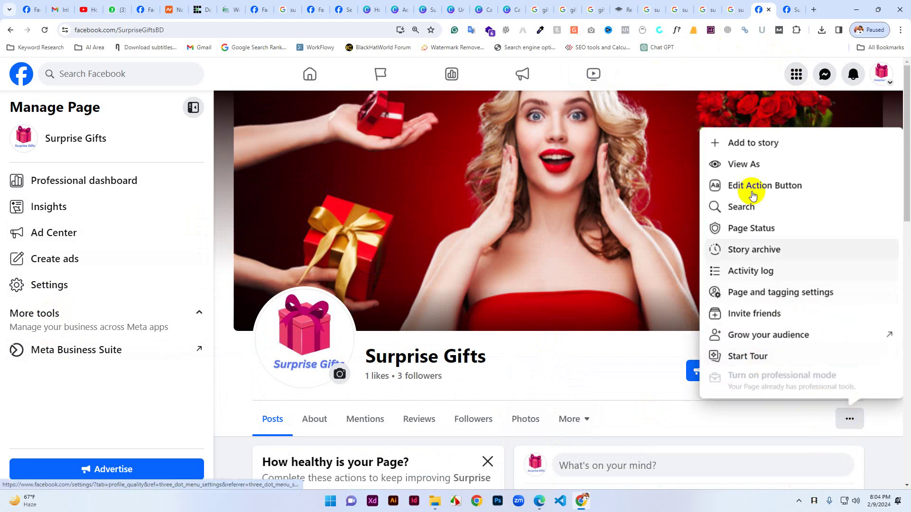
click(744, 165)
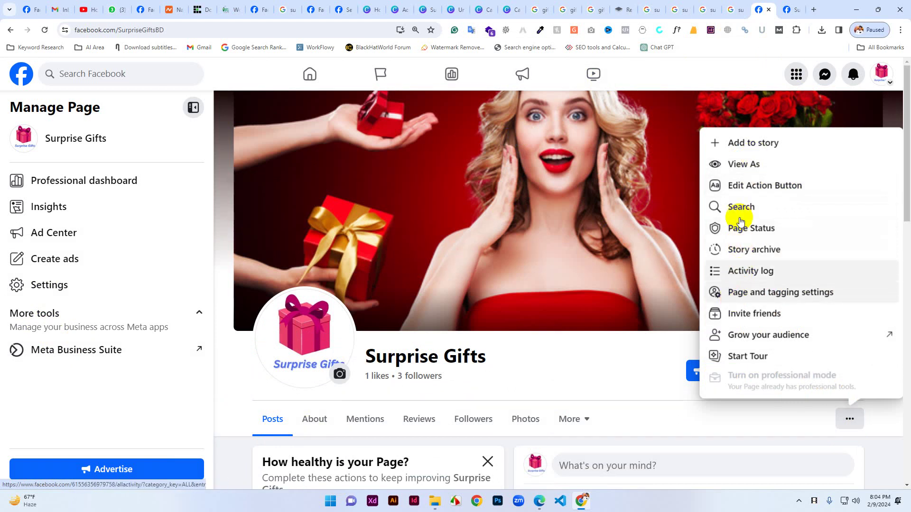
click(746, 186)
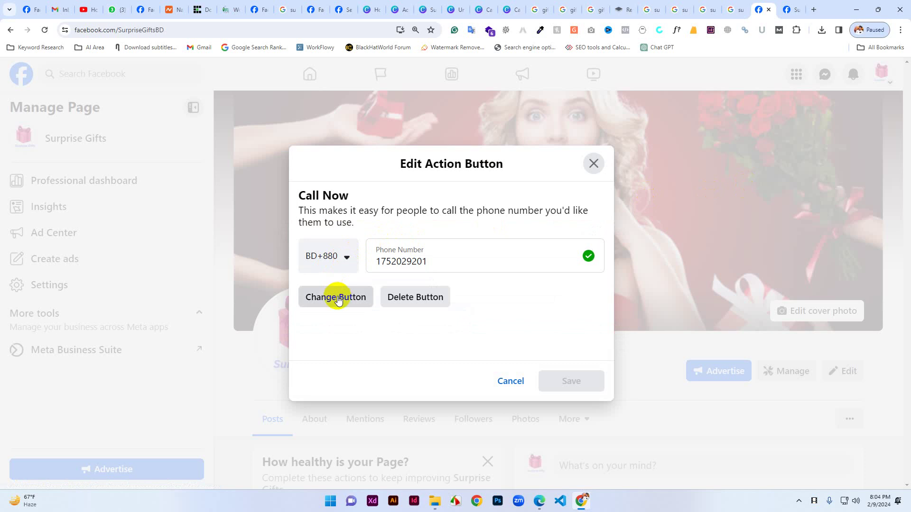
click(411, 297)
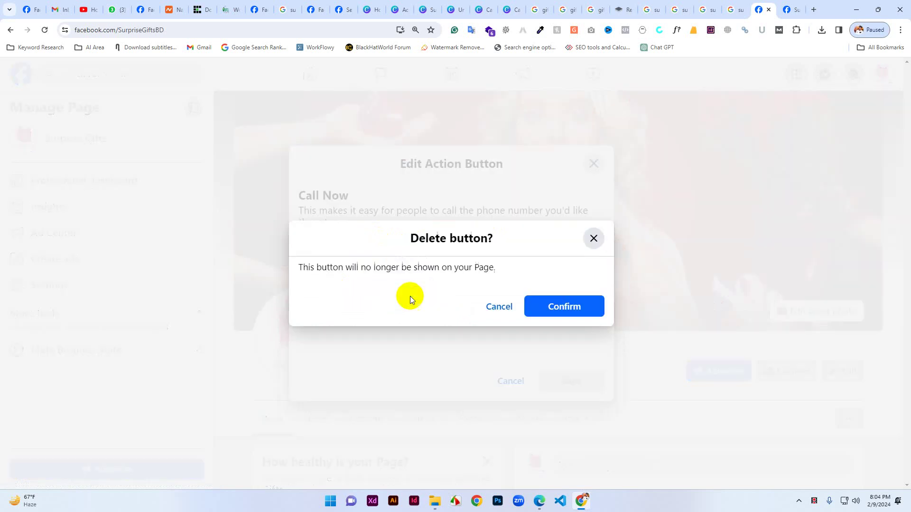
click(552, 307)
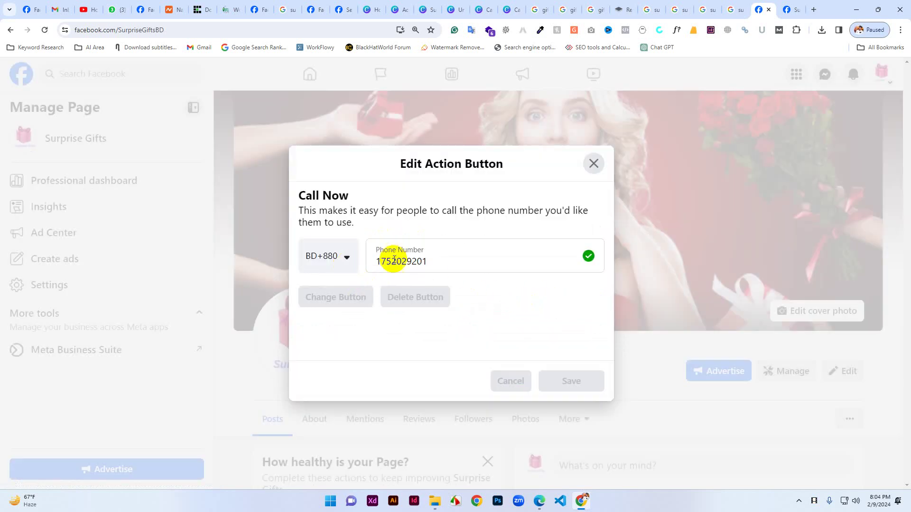
scroll(363, 392, down, 5)
scroll(366, 392, down, 3)
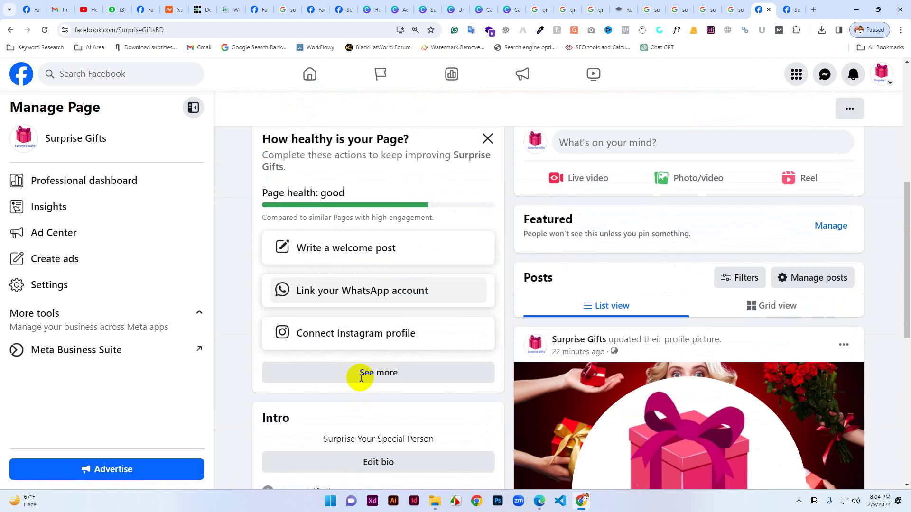
Start adding an action button from the remaining Page setup steps.
click(378, 315)
scroll(358, 341, down, 6)
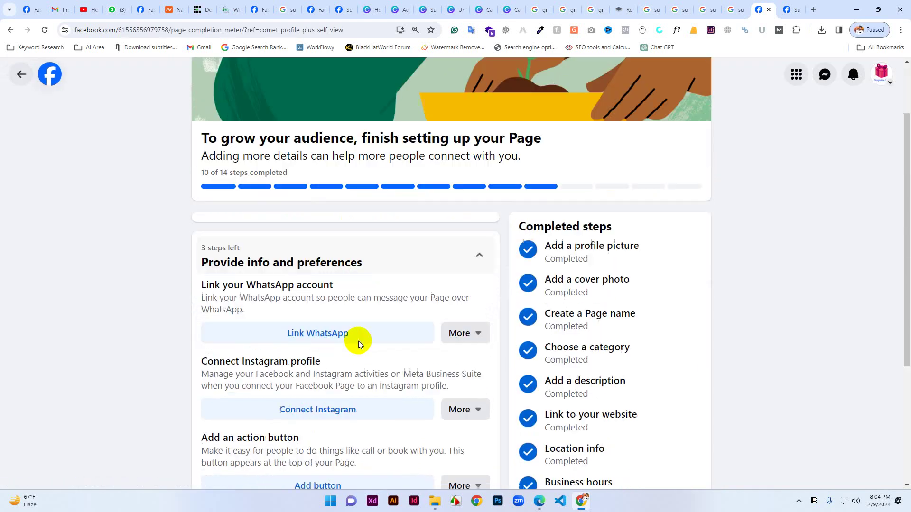
click(325, 291)
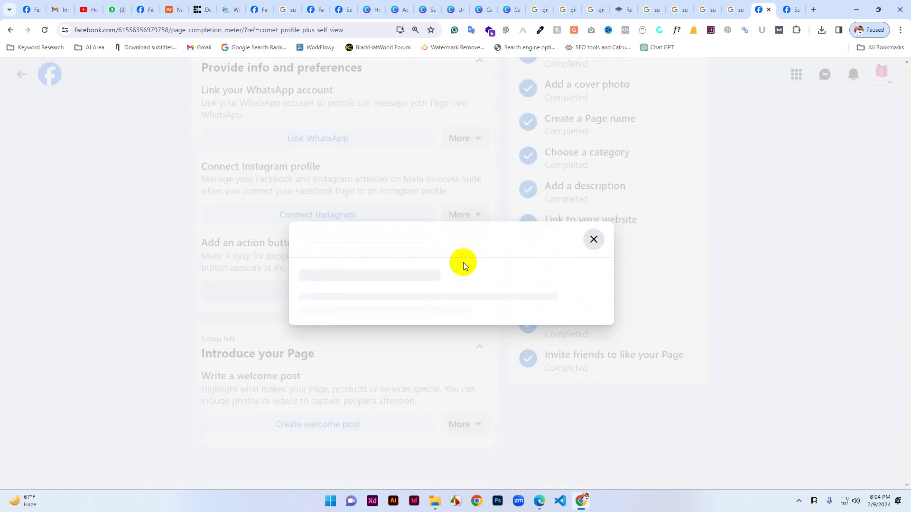
click(440, 372)
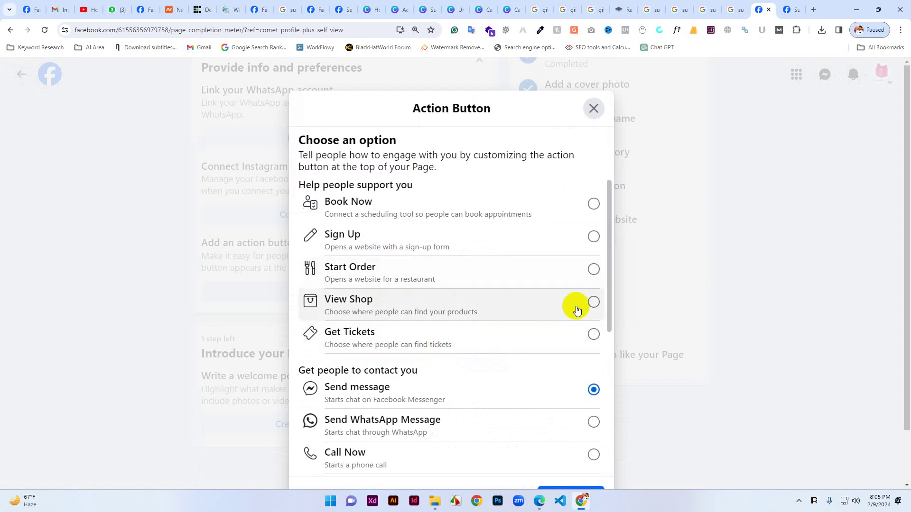
Try View Shop, go back, and settle on Buy Now as the button type.
click(593, 300)
scroll(583, 353, down, 3)
scroll(583, 353, down, 3)
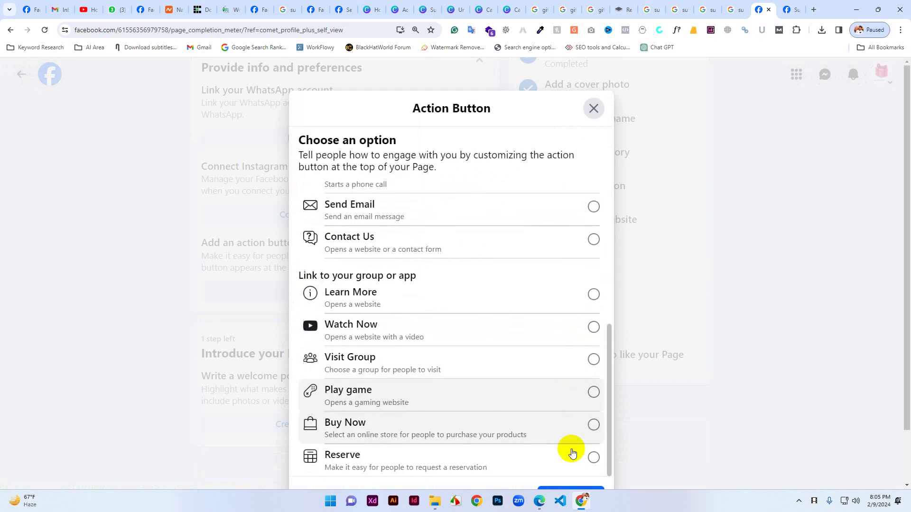
scroll(650, 478, down, 2)
click(565, 436)
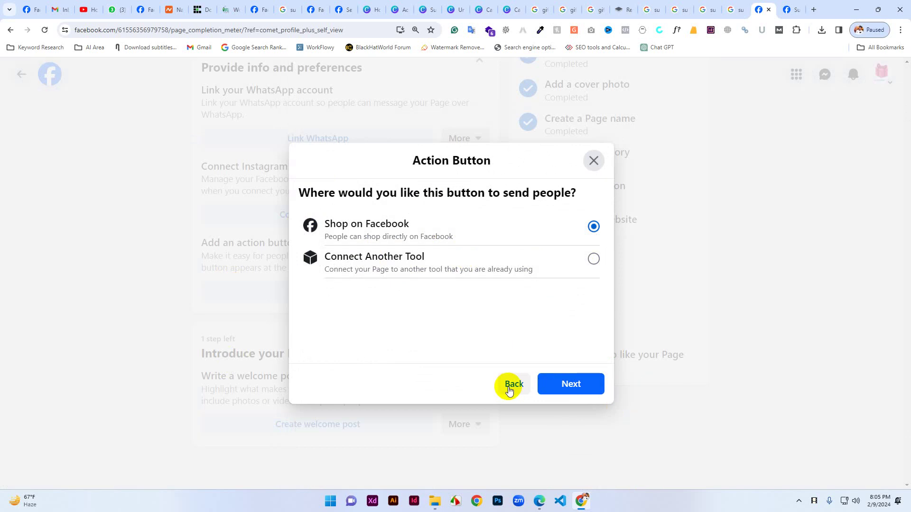
click(509, 390)
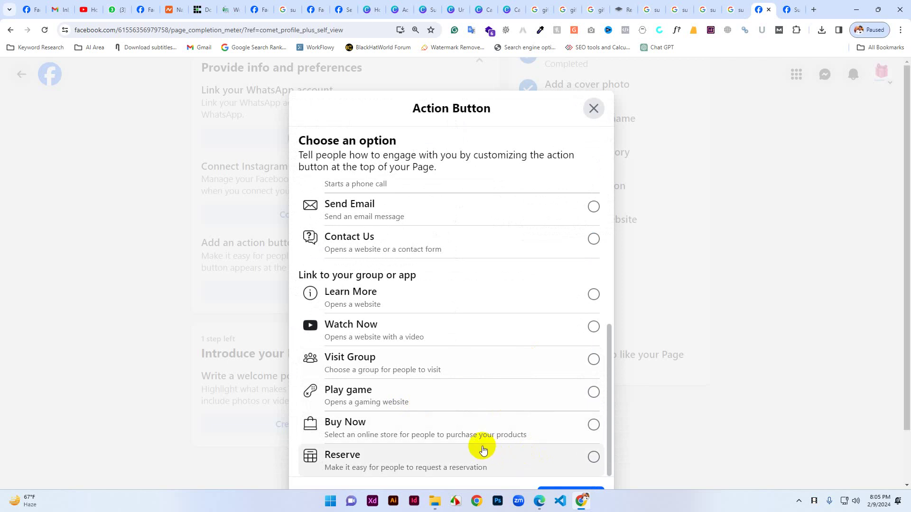
click(522, 427)
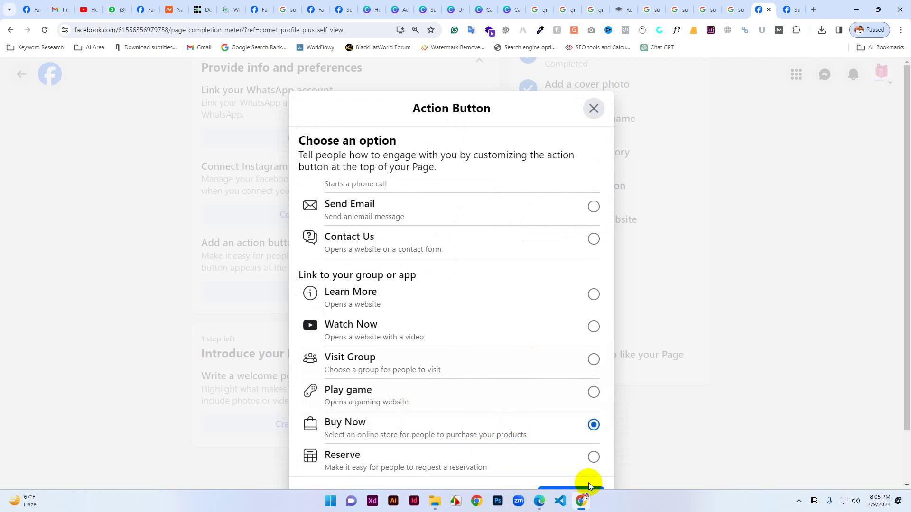
click(573, 440)
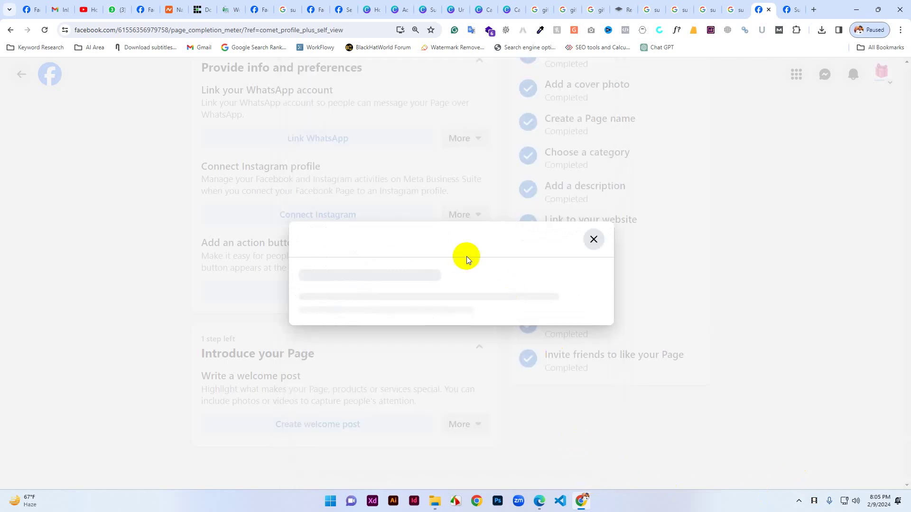
Browse the Buy Now tool-connection list, then close it without choosing a tool.
scroll(411, 308, down, 2)
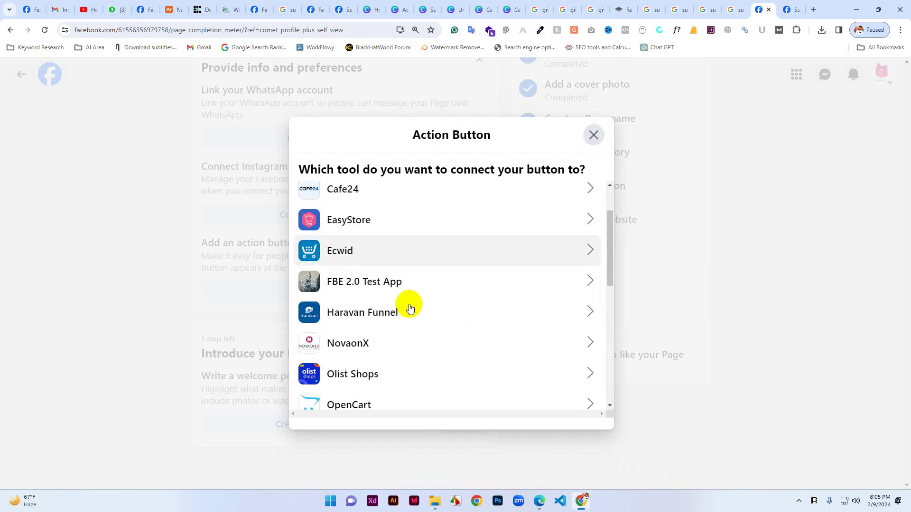
scroll(407, 317, down, 2)
scroll(385, 343, down, 3)
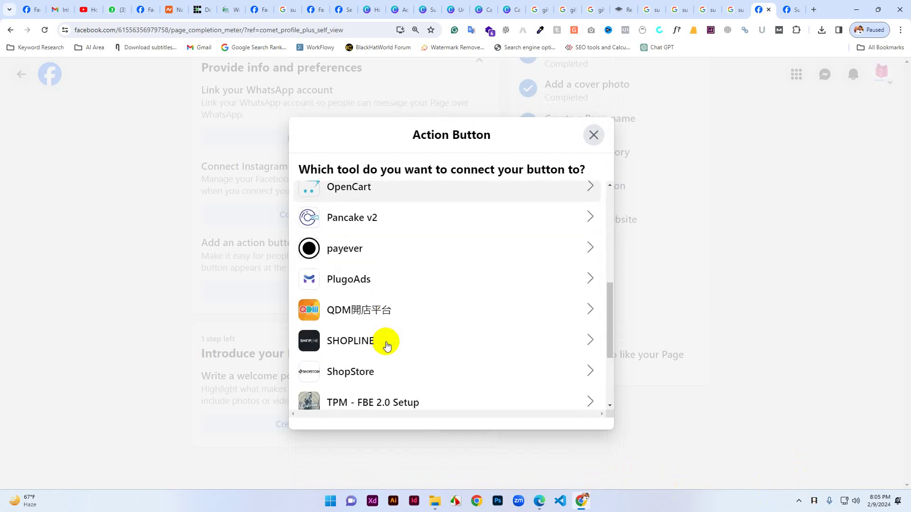
scroll(384, 349, down, 3)
scroll(500, 370, up, 6)
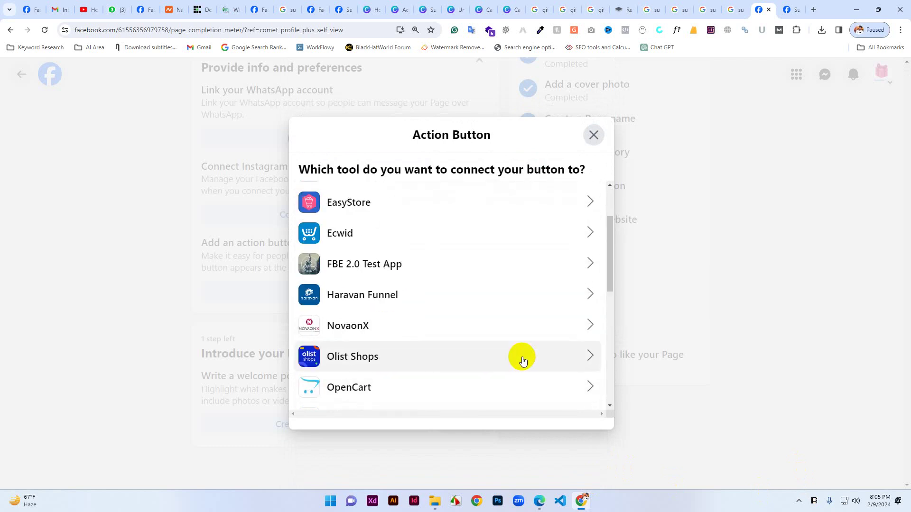
scroll(521, 332, up, 2)
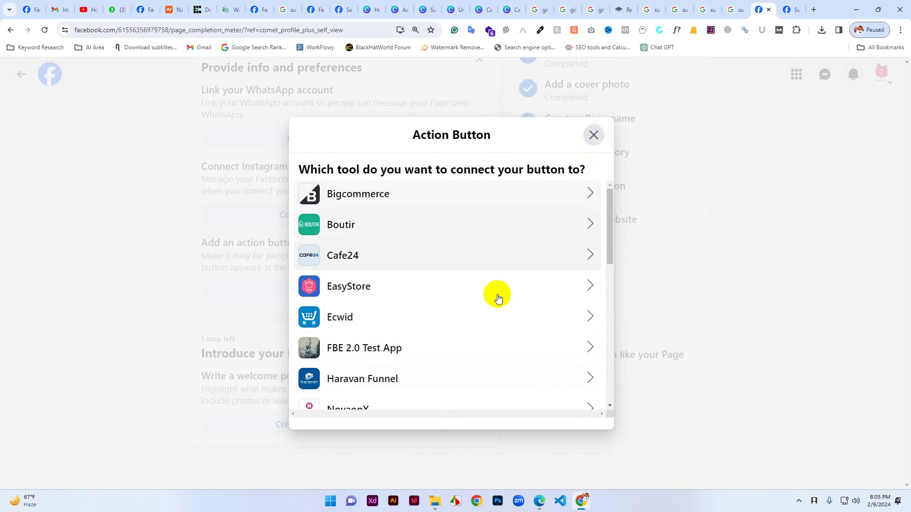
scroll(397, 273, down, 4)
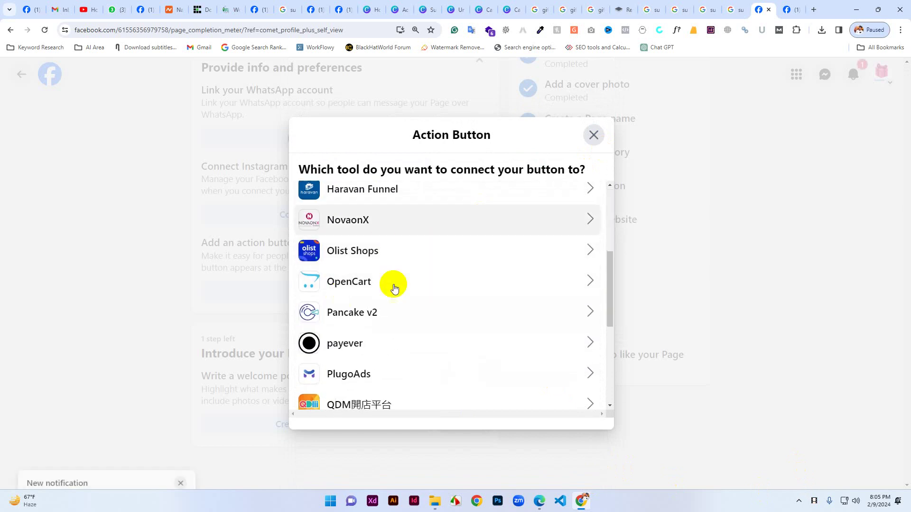
scroll(393, 288, down, 5)
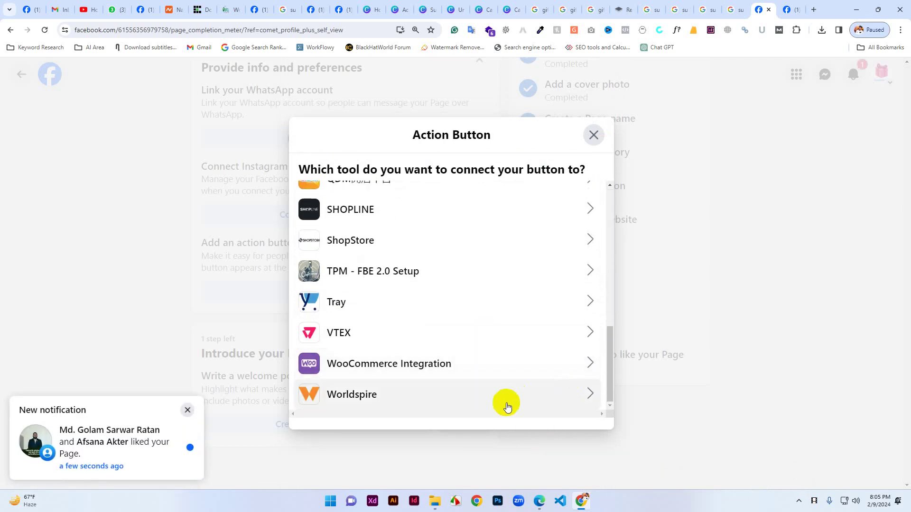
scroll(470, 337, up, 10)
double_click(390, 169)
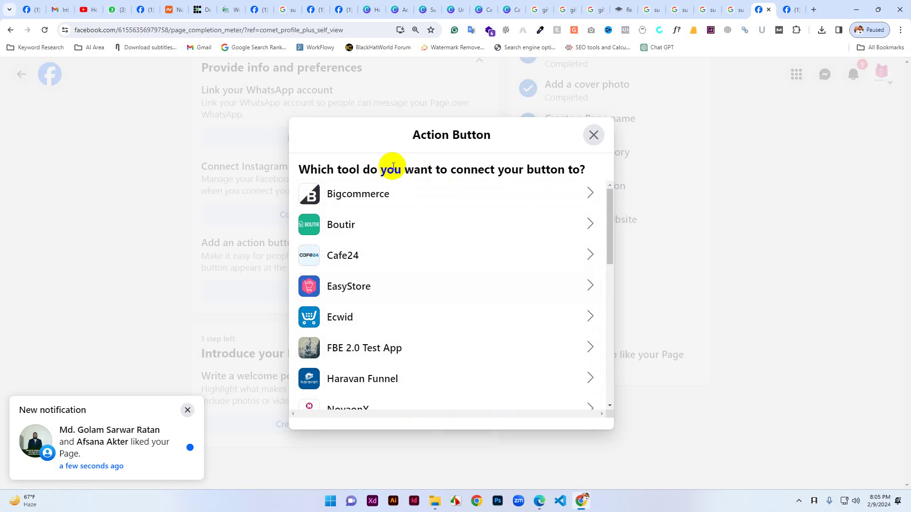
click(393, 167)
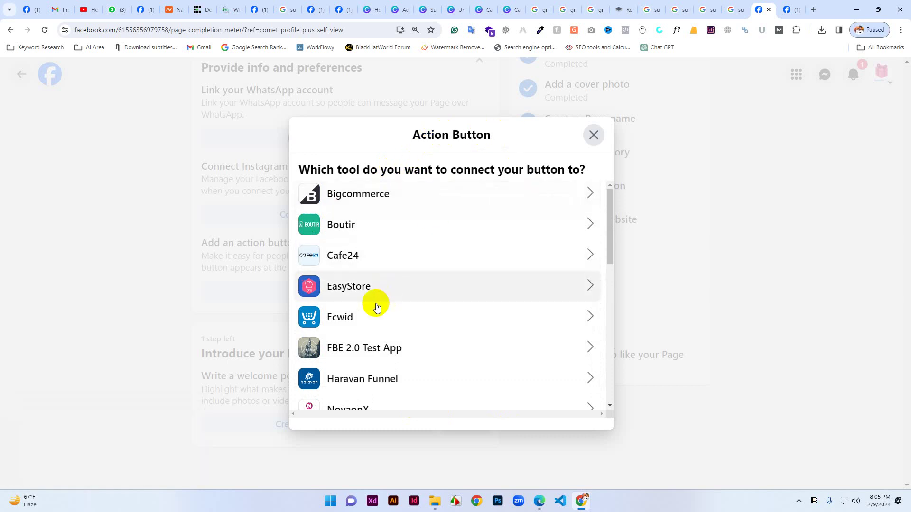
scroll(373, 327, down, 8)
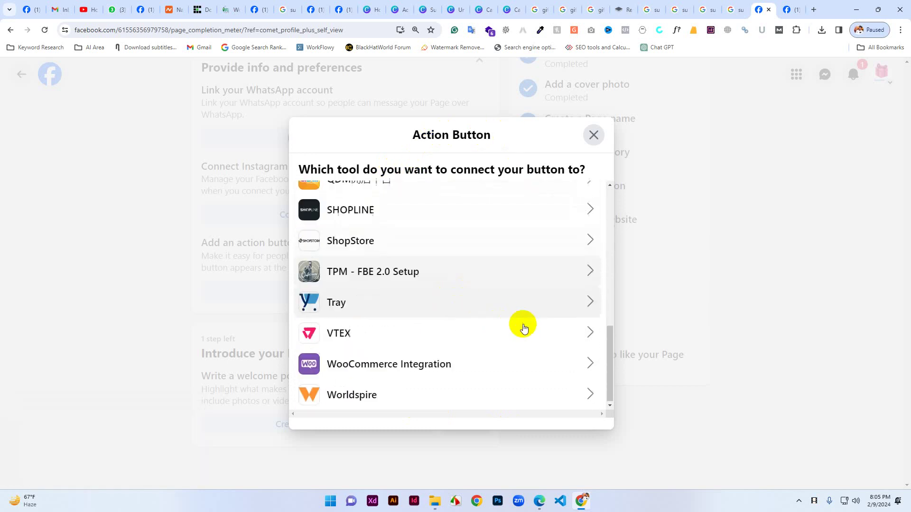
scroll(594, 390, up, 5)
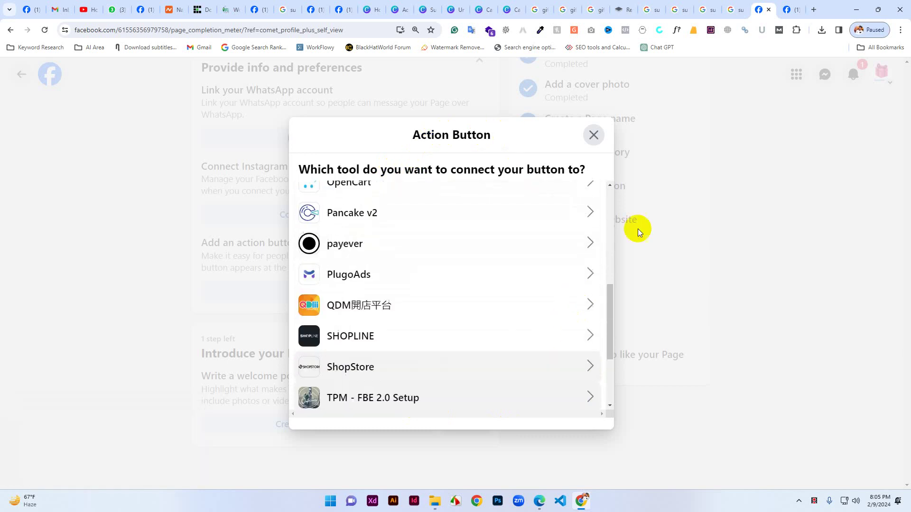
click(594, 136)
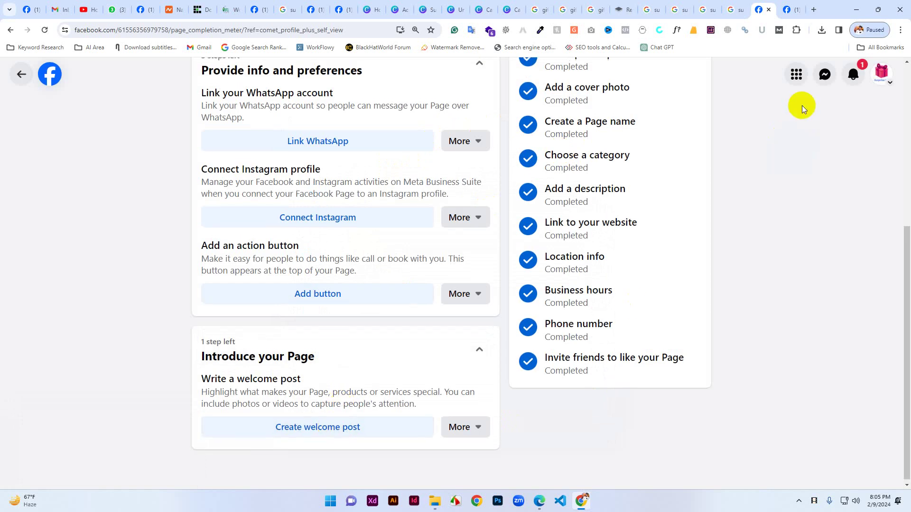
Start adding an action button to the page and proceed to the button types.
scroll(580, 220, up, 5)
scroll(376, 325, down, 6)
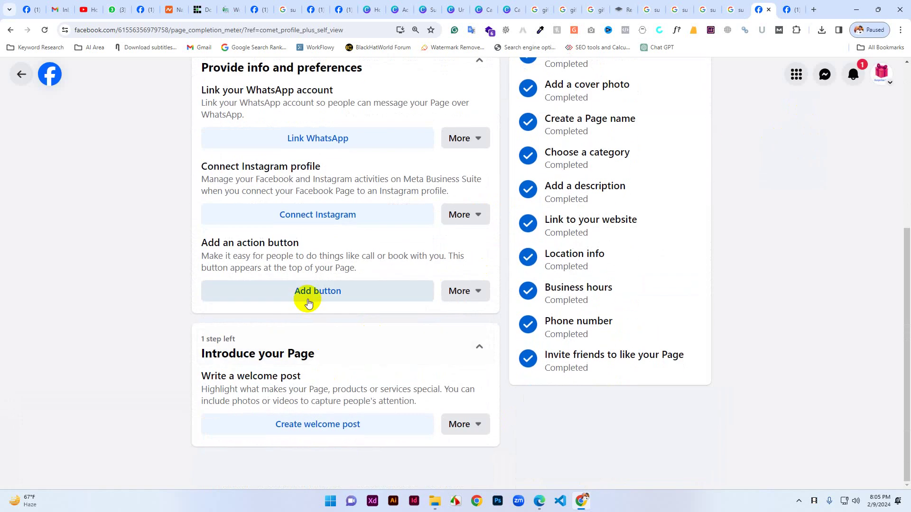
click(302, 290)
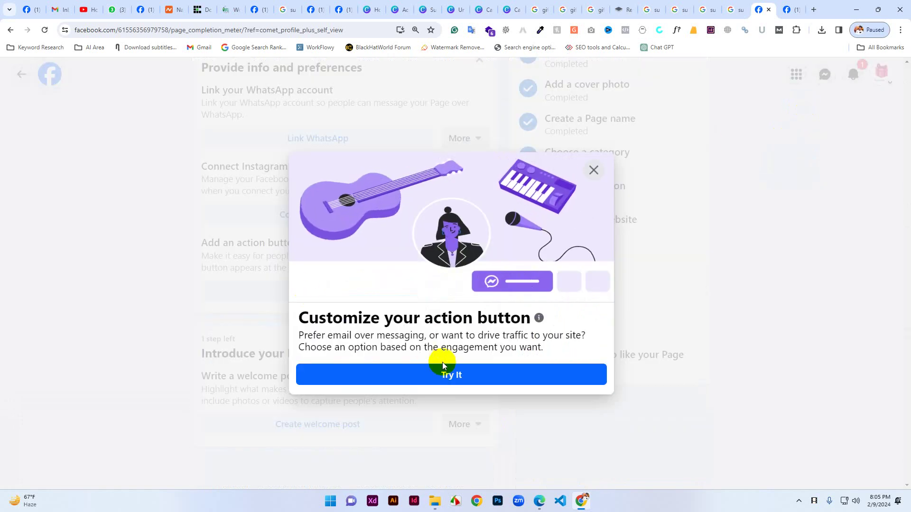
click(443, 366)
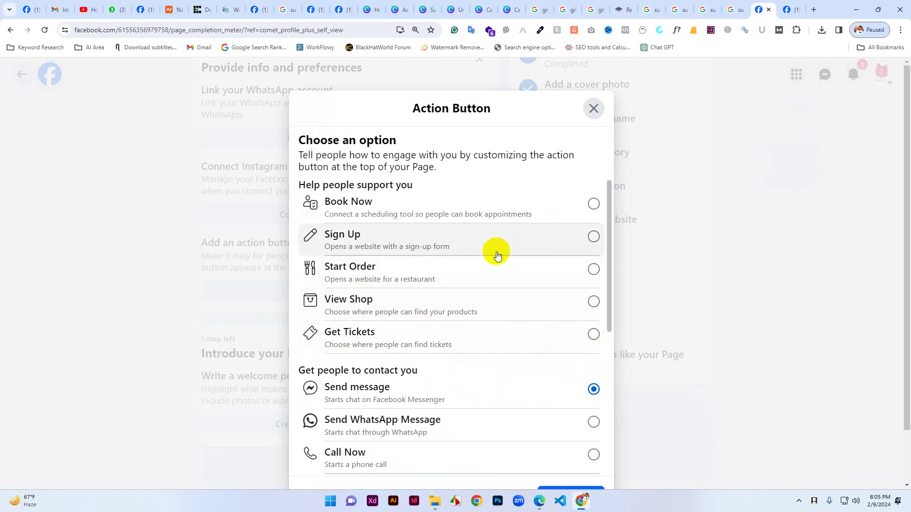
Try Learn More as the button type, then return to the button type list without a link.
scroll(465, 379, down, 4)
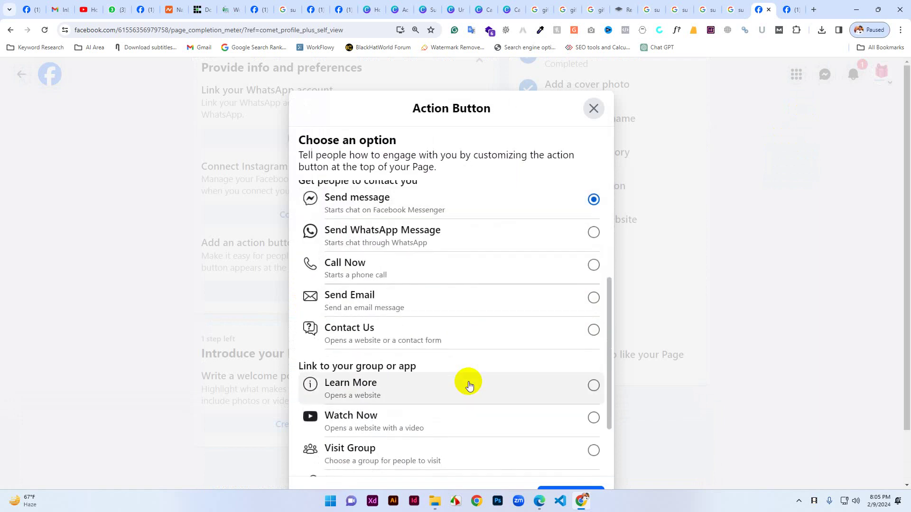
scroll(468, 385, down, 2)
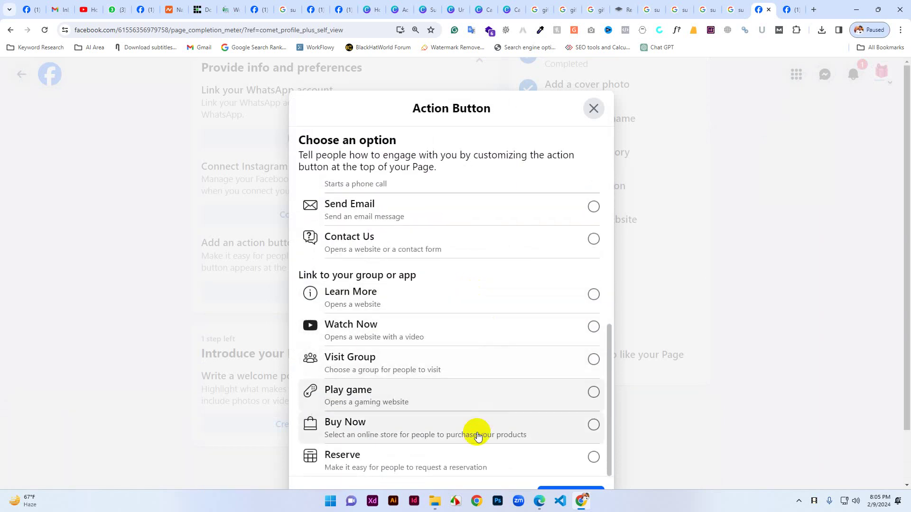
click(426, 306)
scroll(583, 474, down, 2)
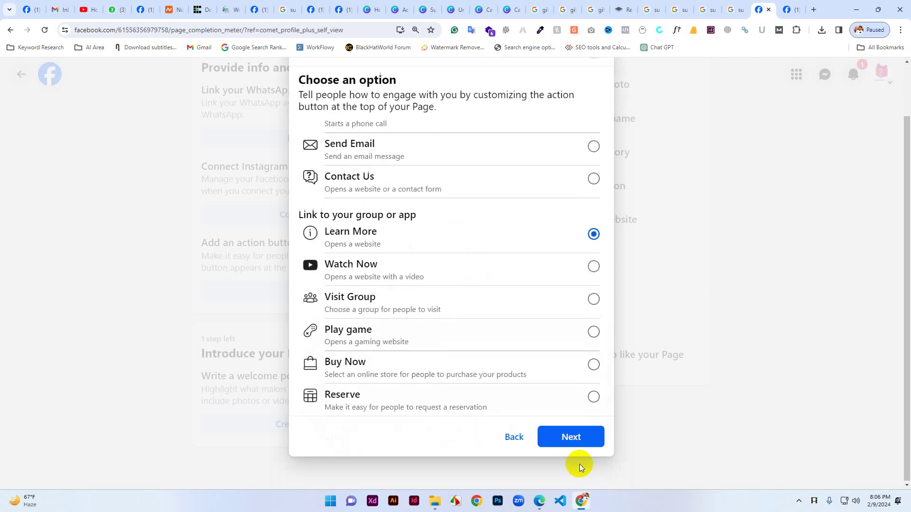
click(566, 437)
click(356, 240)
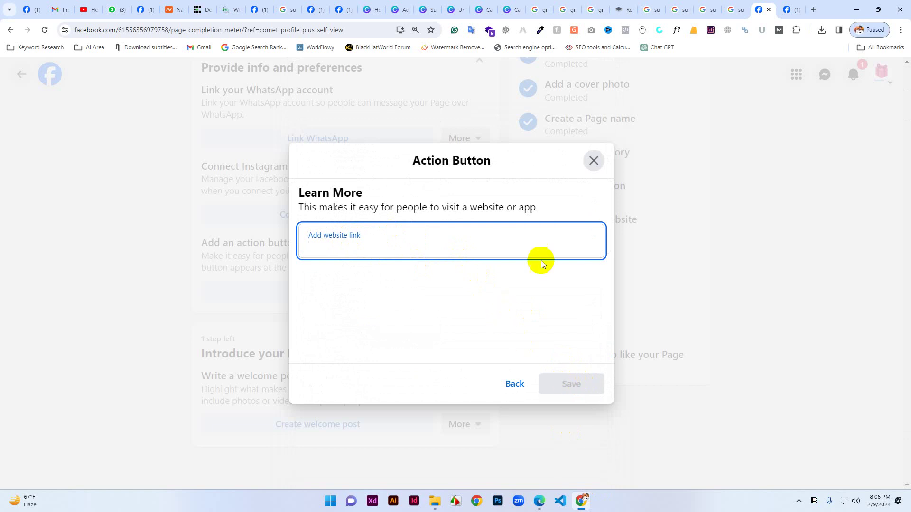
click(512, 388)
Choose Call Now as the action button type and continue to its setup.
scroll(423, 285, up, 6)
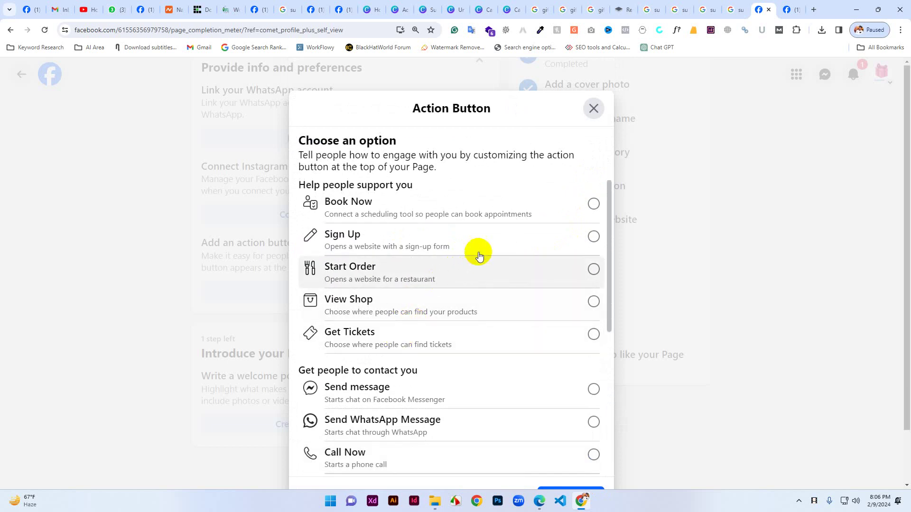
scroll(517, 285, down, 5)
scroll(512, 315, down, 1)
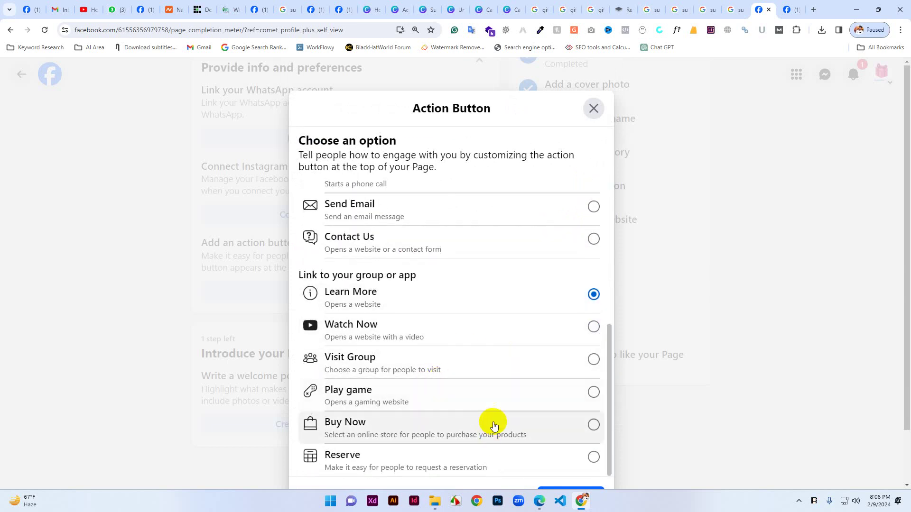
scroll(482, 362, up, 2)
scroll(484, 348, up, 4)
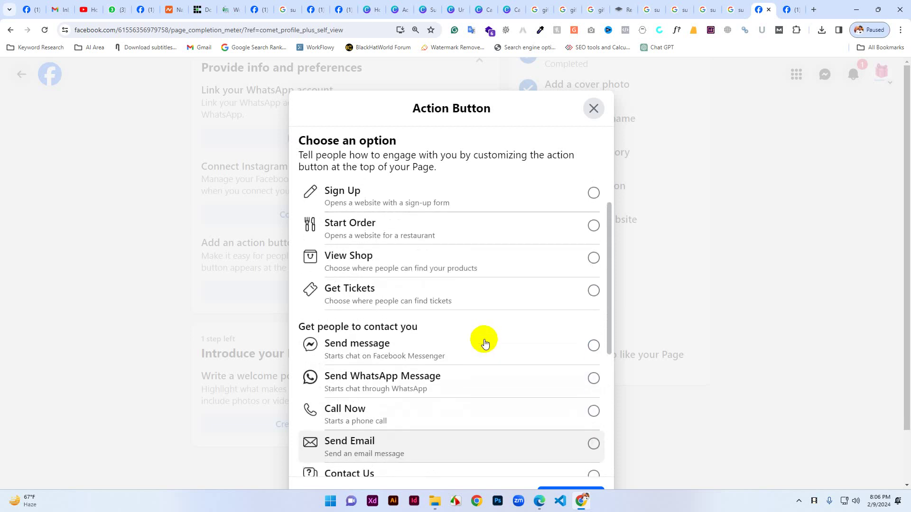
scroll(484, 343, down, 3)
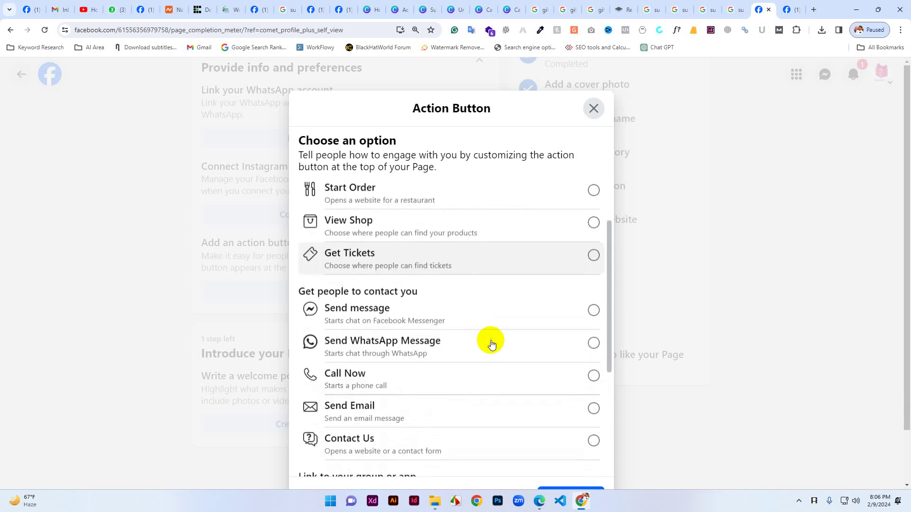
click(565, 317)
scroll(588, 427, down, 4)
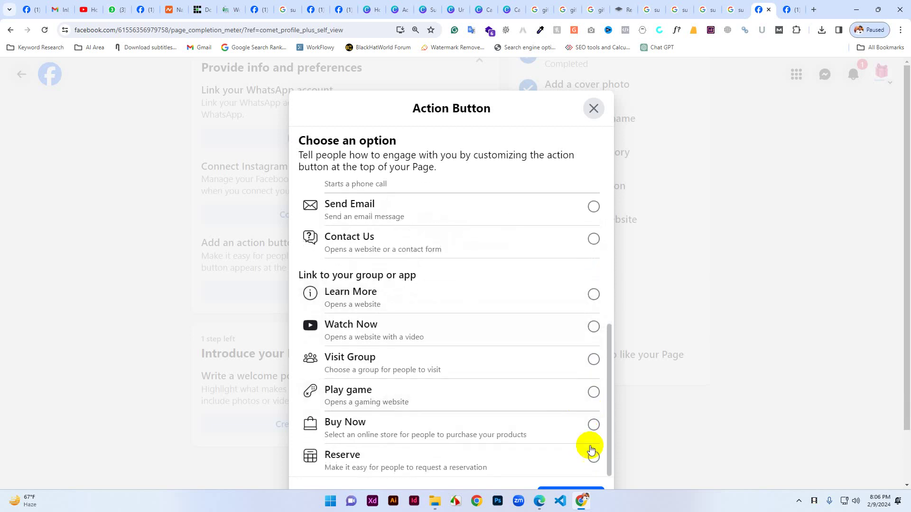
click(574, 436)
Set the country code to Bangladesh +880, enter the phone number, and save the button.
click(407, 242)
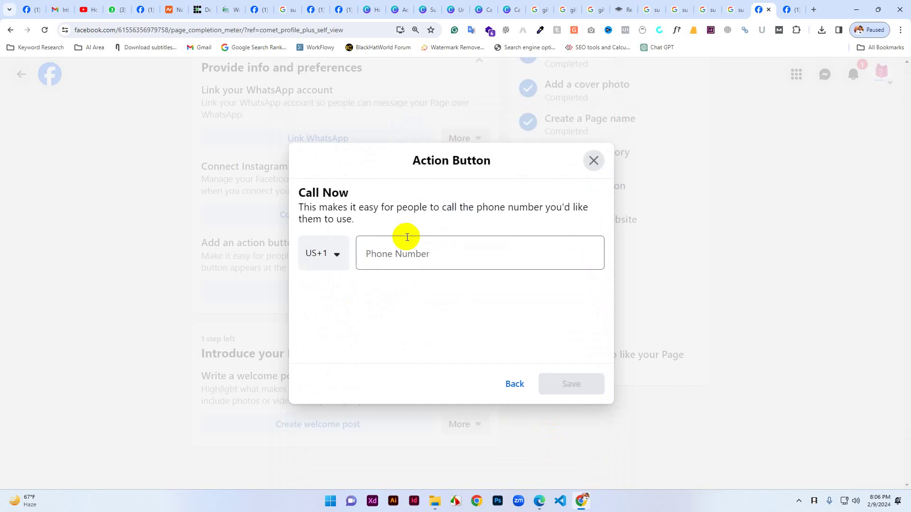
click(337, 252)
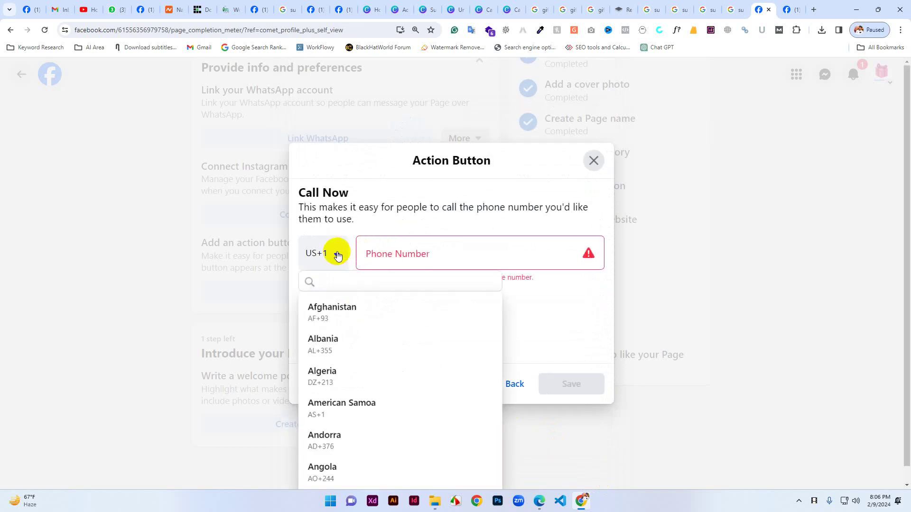
text(bang)
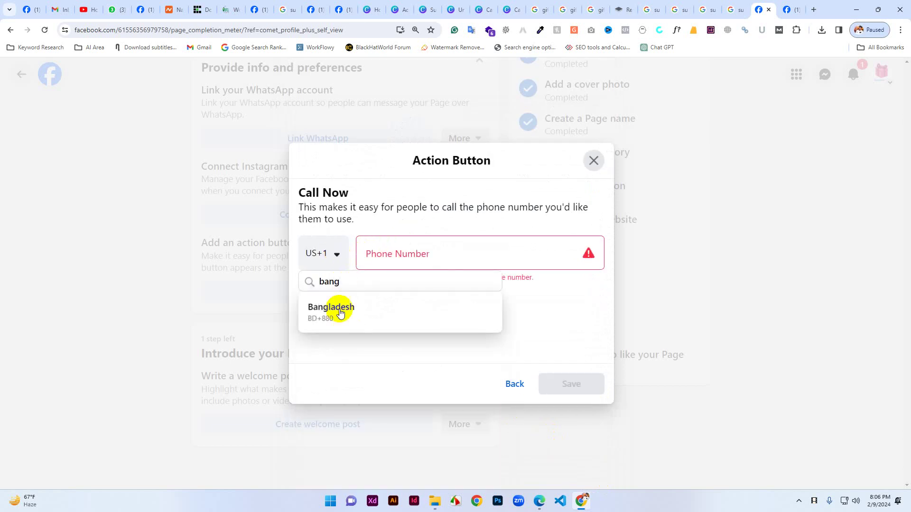
click(340, 311)
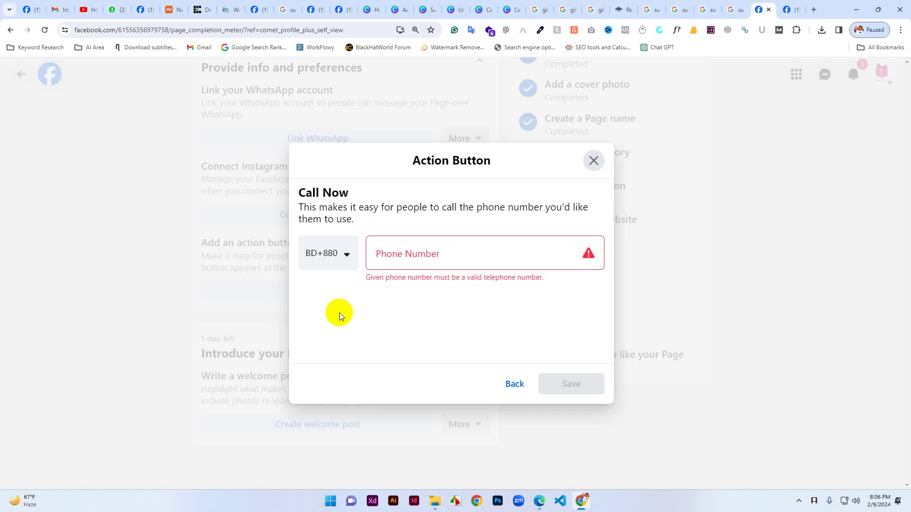
click(401, 247)
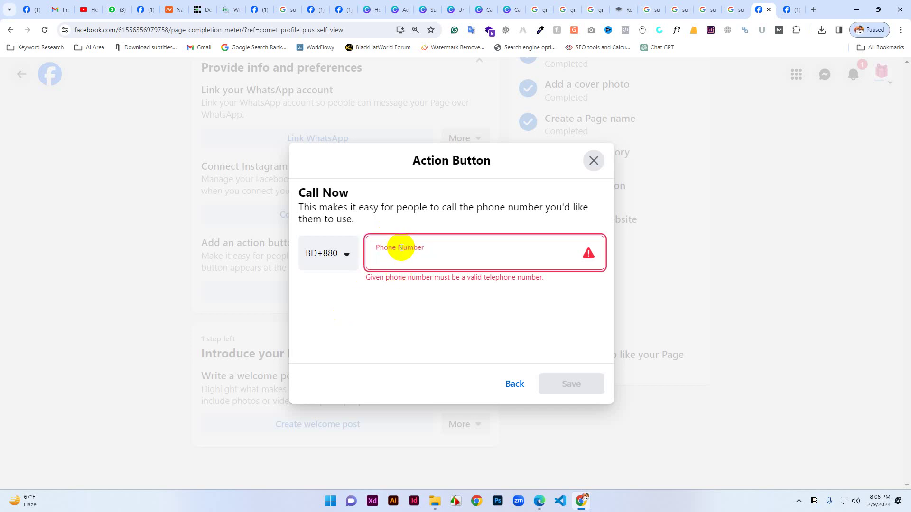
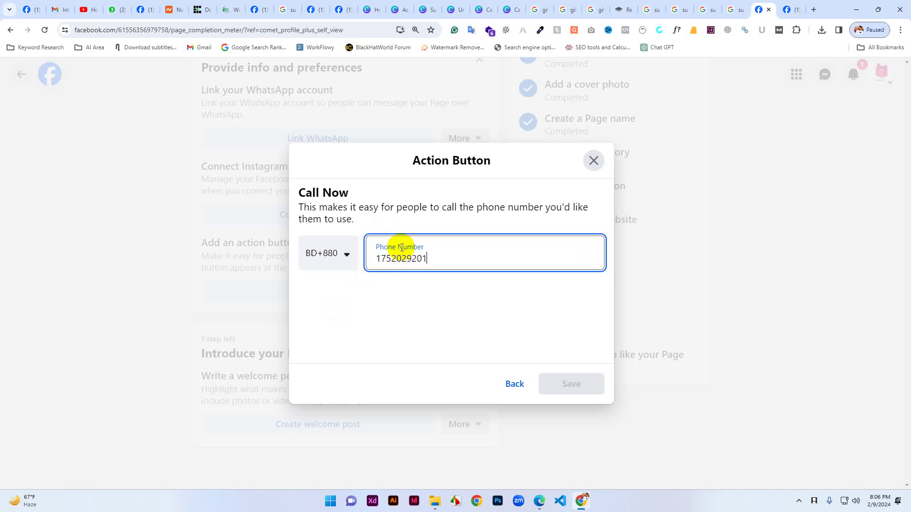
click(562, 385)
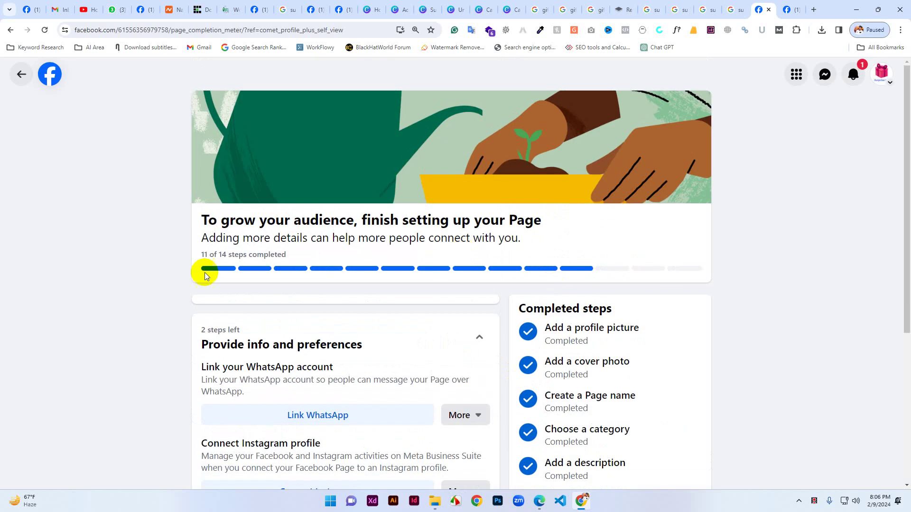
Return to the Surprise Gifts page and view its cover and Posts section.
click(20, 74)
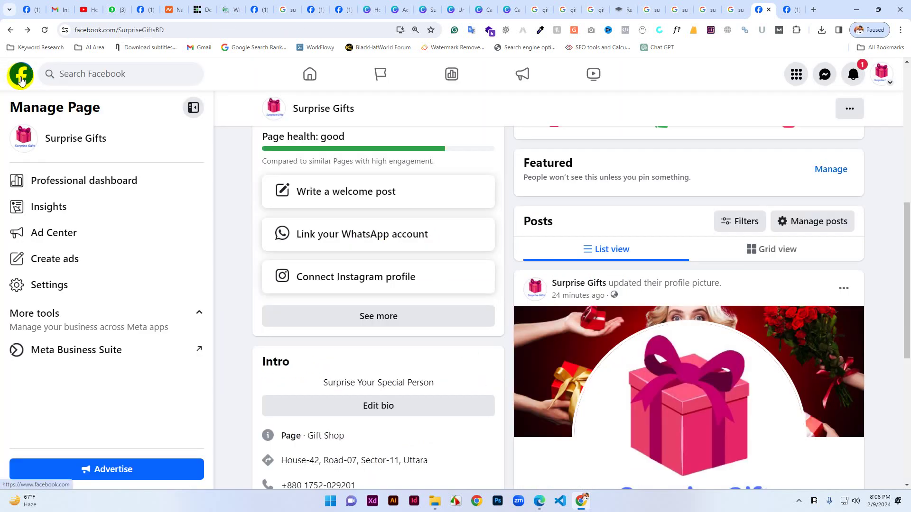
scroll(365, 259, up, 8)
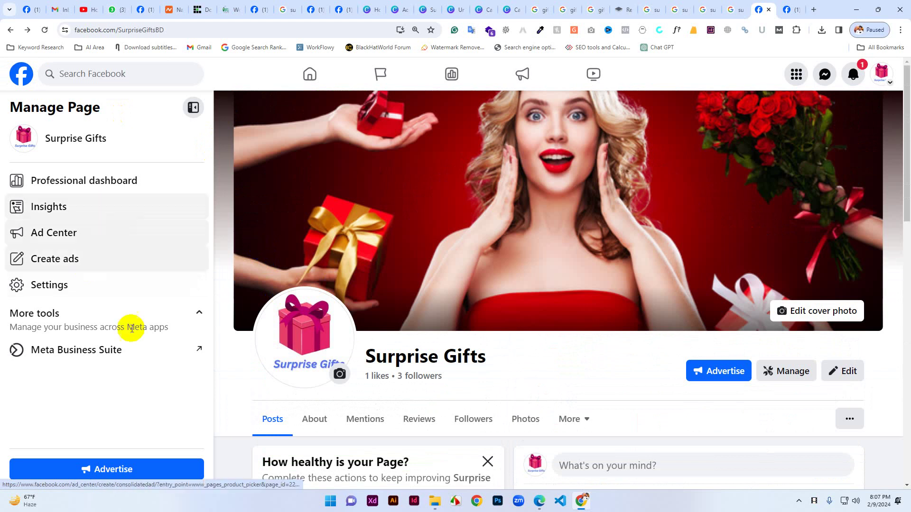
scroll(517, 386, down, 5)
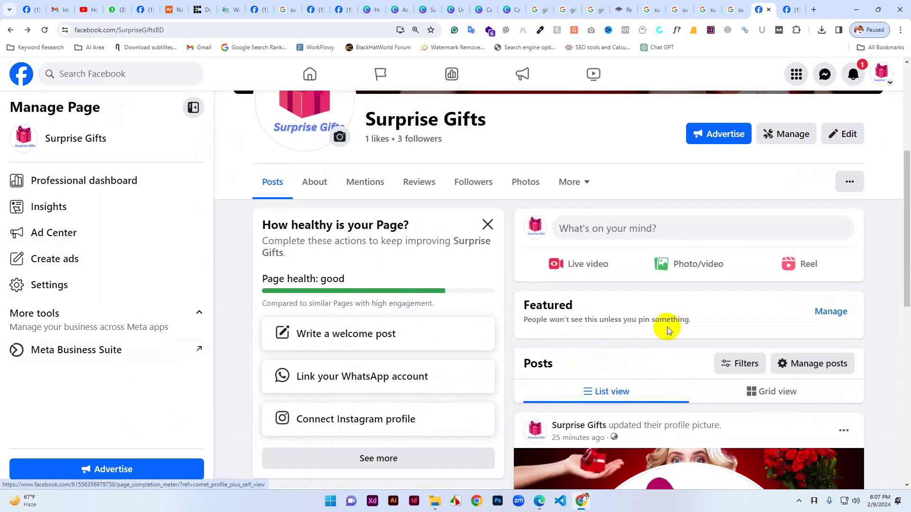
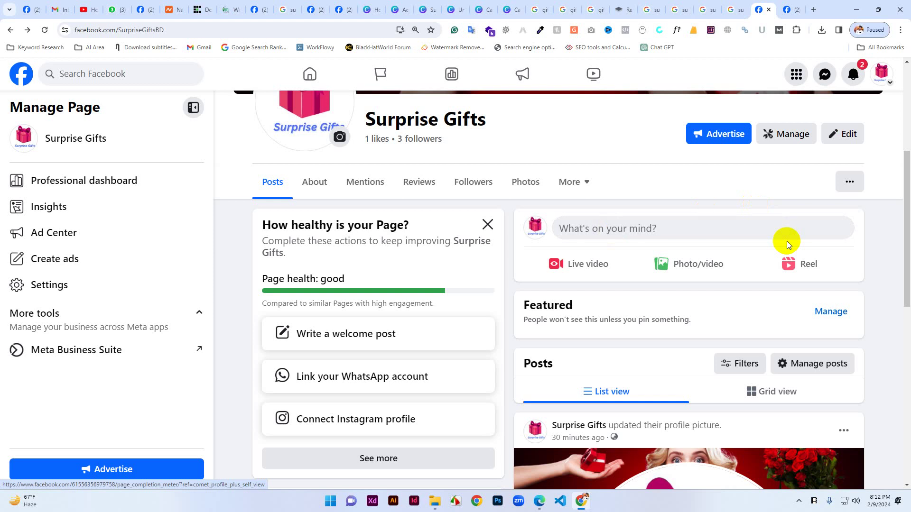
Start a new post on the Surprise Gifts page with some placeholder text.
scroll(787, 241, down, 4)
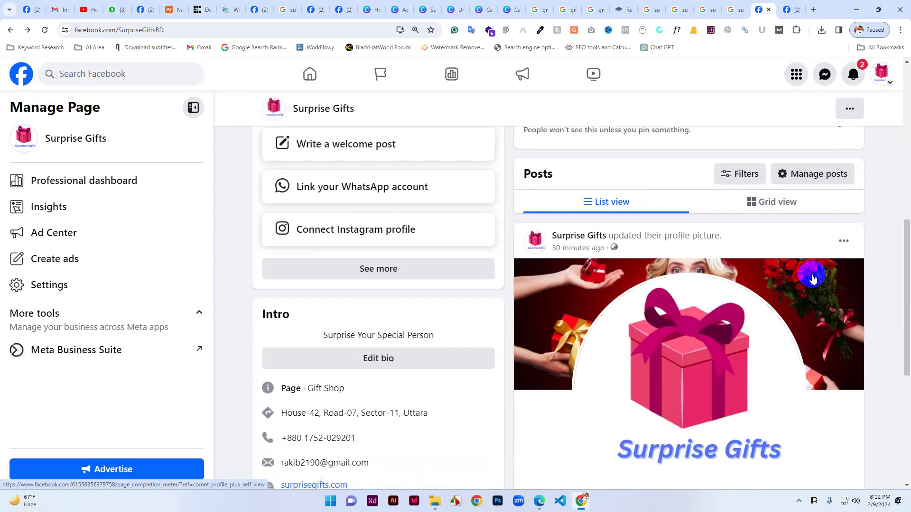
scroll(773, 321, down, 6)
scroll(509, 306, up, 10)
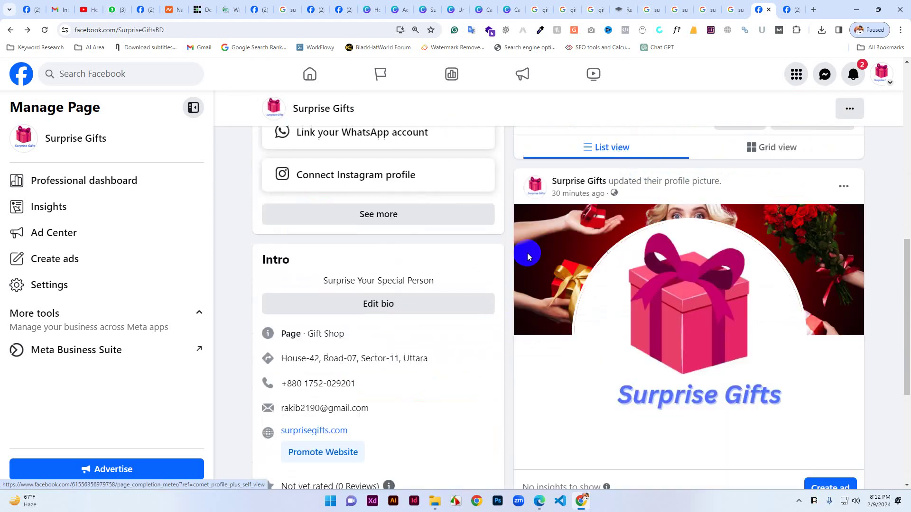
scroll(586, 472, down, 5)
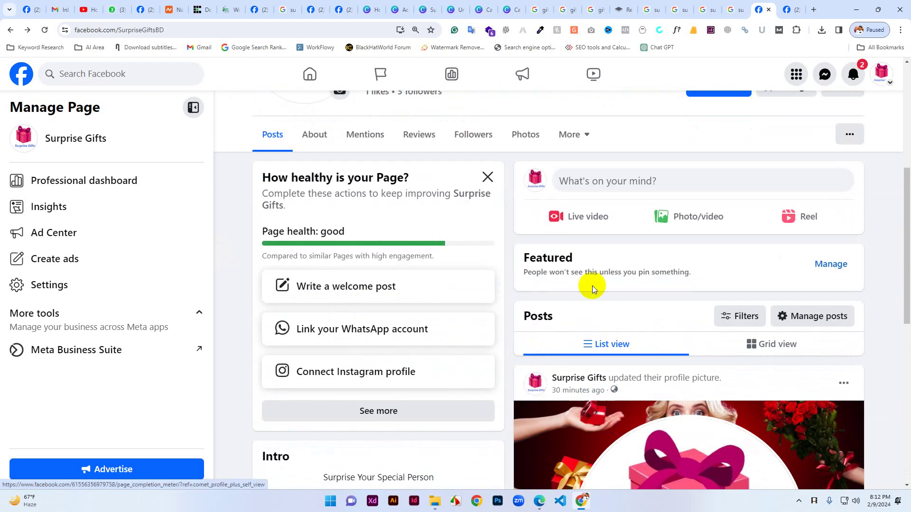
click(605, 187)
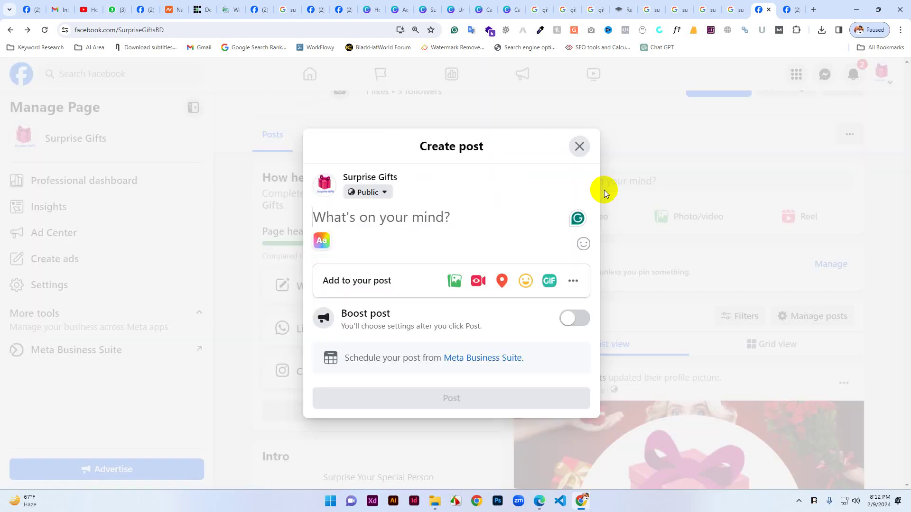
text(rghjieog nerigren erig)
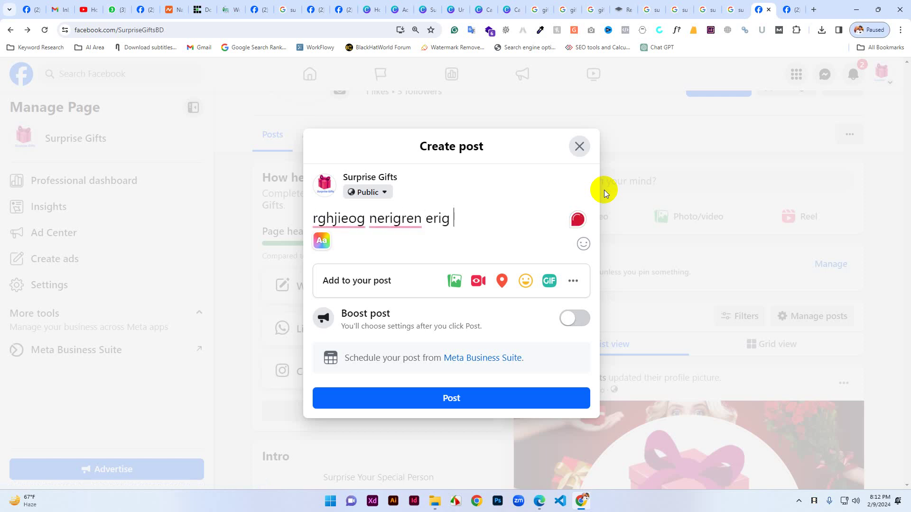
Attach gift.png from the Desktop to the post as a photo.
click(462, 289)
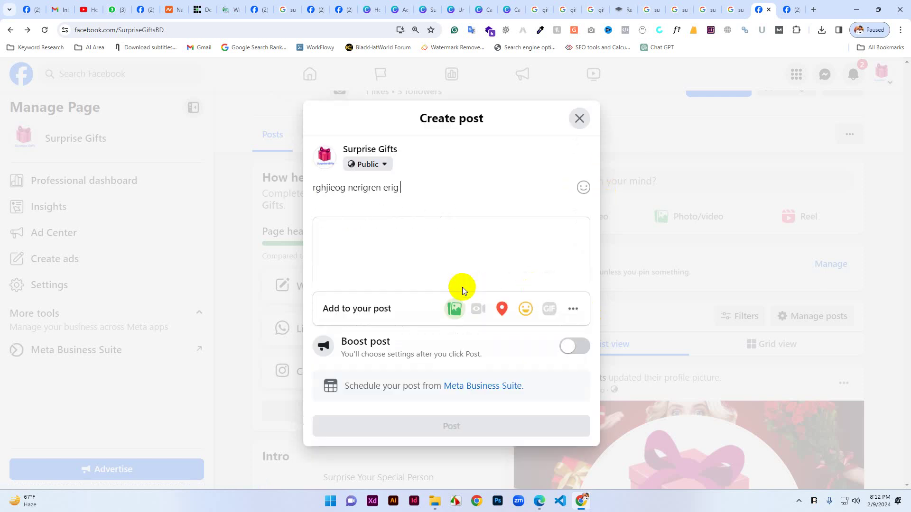
click(450, 233)
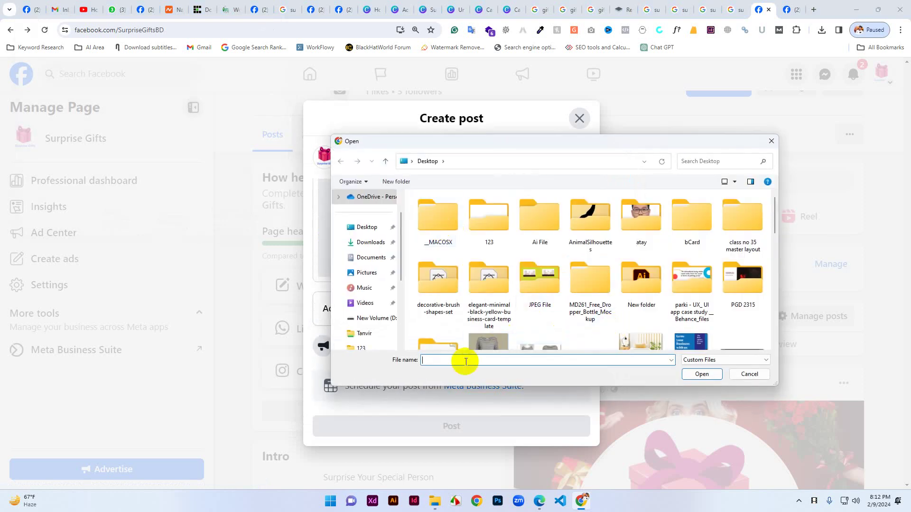
text(gi)
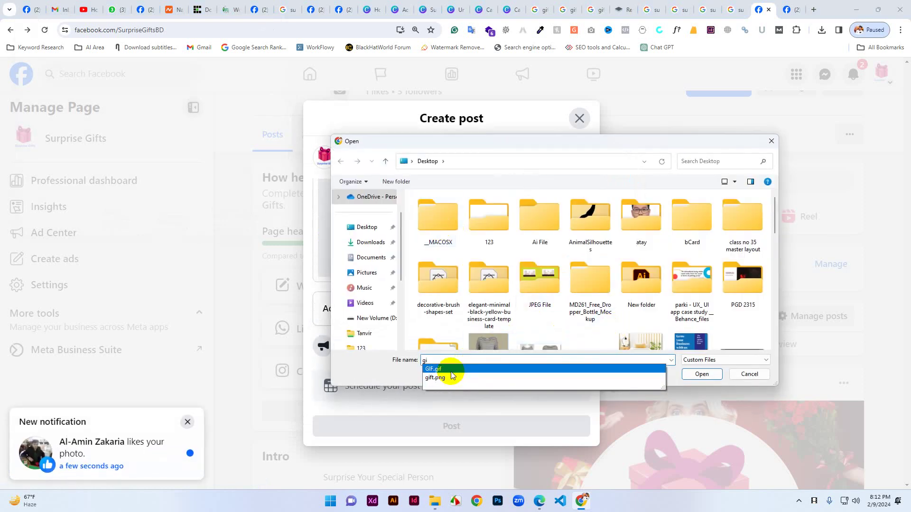
click(662, 378)
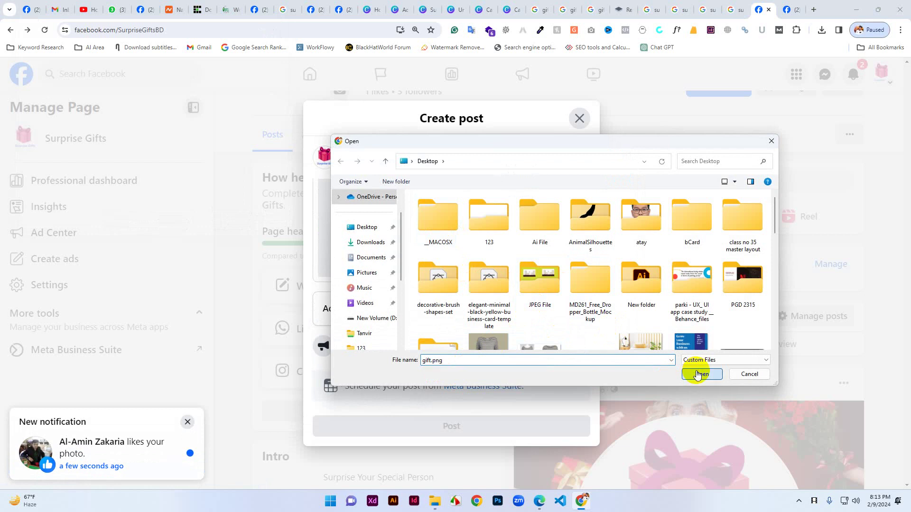
click(701, 375)
scroll(489, 233, up, 2)
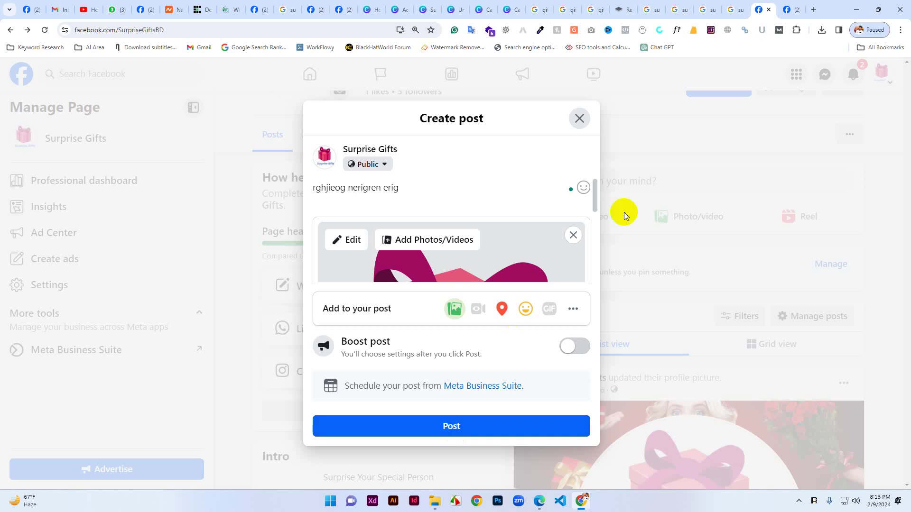
Reopen the draft and delete its placeholder text, leaving only the image.
click(579, 118)
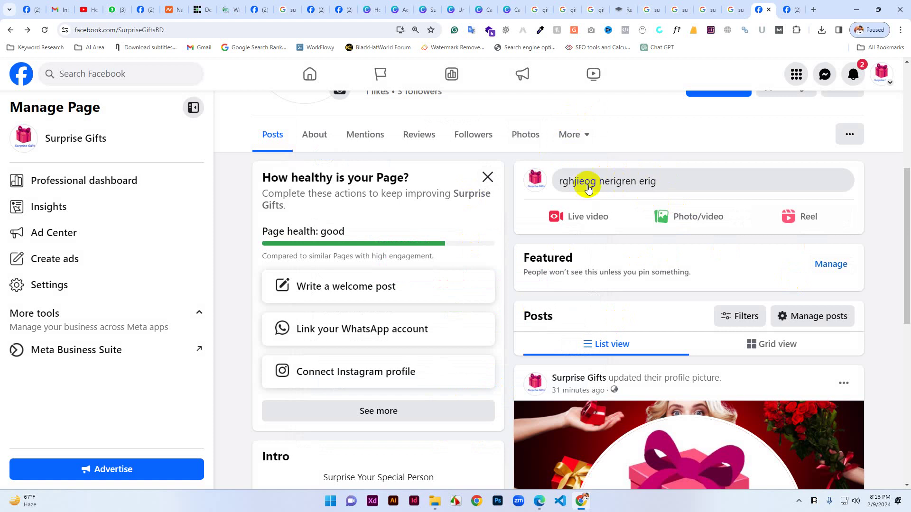
click(666, 188)
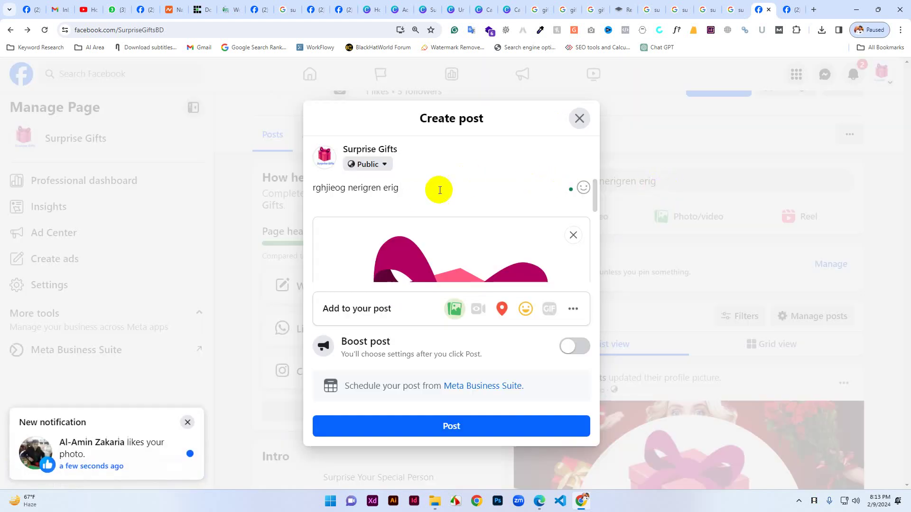
key(BackSpace)
key(BackSpace)
key(BackSpace)
key(BackSpace)
key(BackSpace)
key(BackSpace)
key(BackSpace)
key(BackSpace)
key(BackSpace)
key(BackSpace)
key(BackSpace)
key(BackSpace)
key(BackSpace)
key(BackSpace)
key(BackSpace)
key(BackSpace)
key(BackSpace)
key(BackSpace)
key(BackSpace)
key(BackSpace)
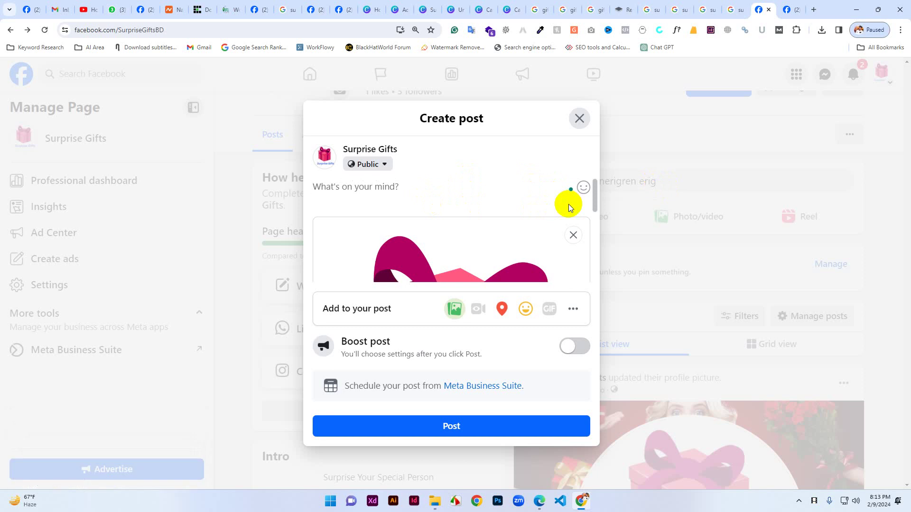
From Gmail, go to Google Drive and create a new blank Google Form.
click(60, 4)
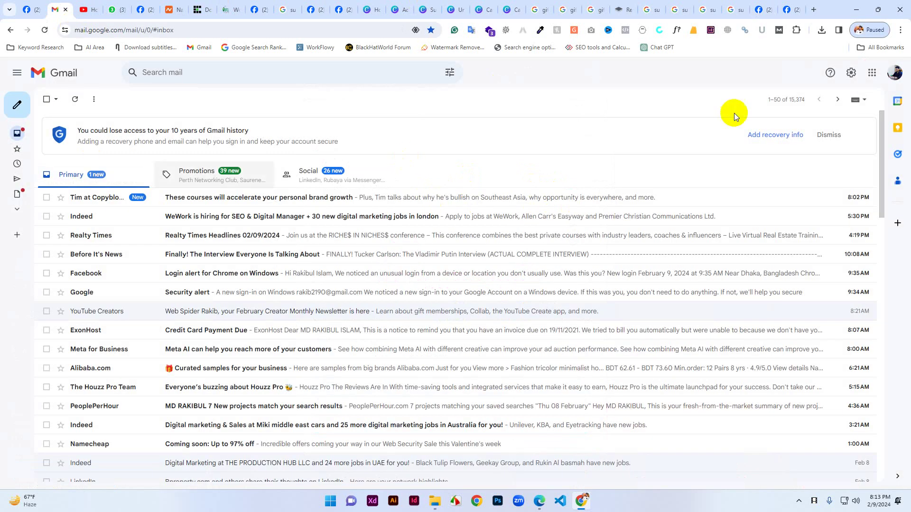
click(872, 73)
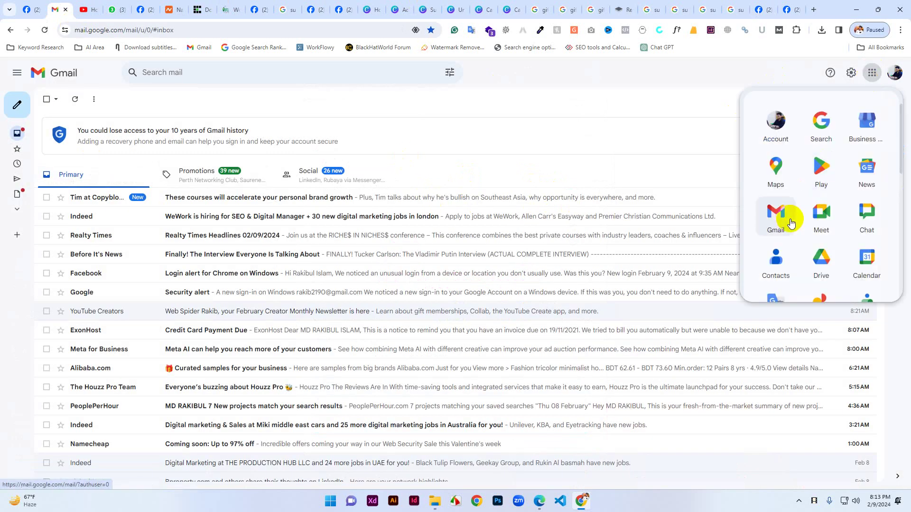
click(830, 271)
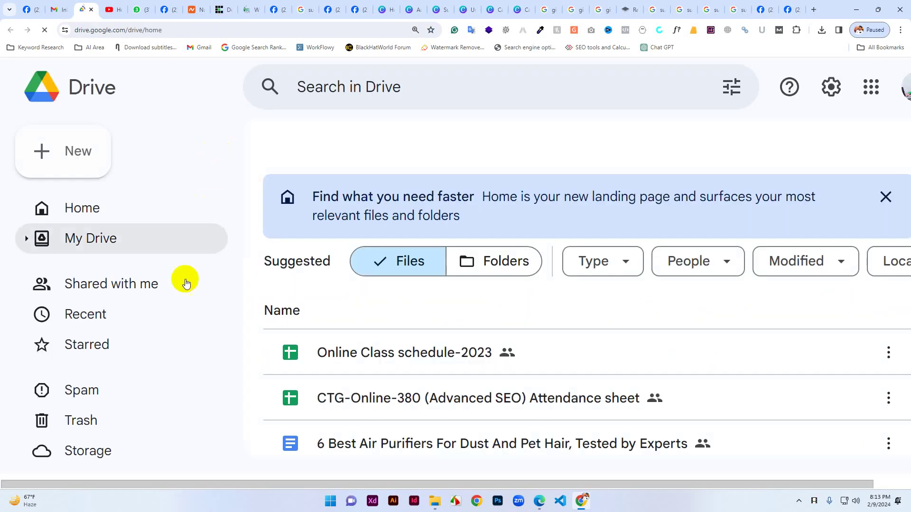
key(ctrl+minus)
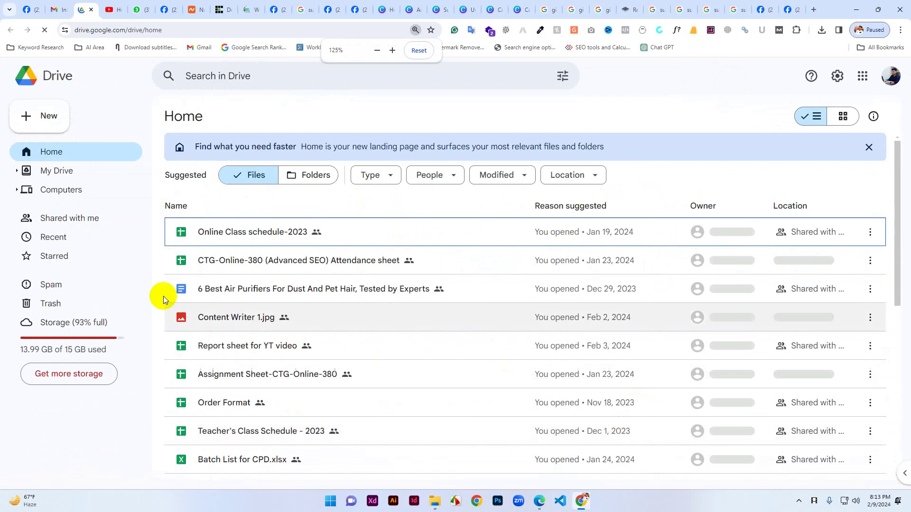
click(49, 116)
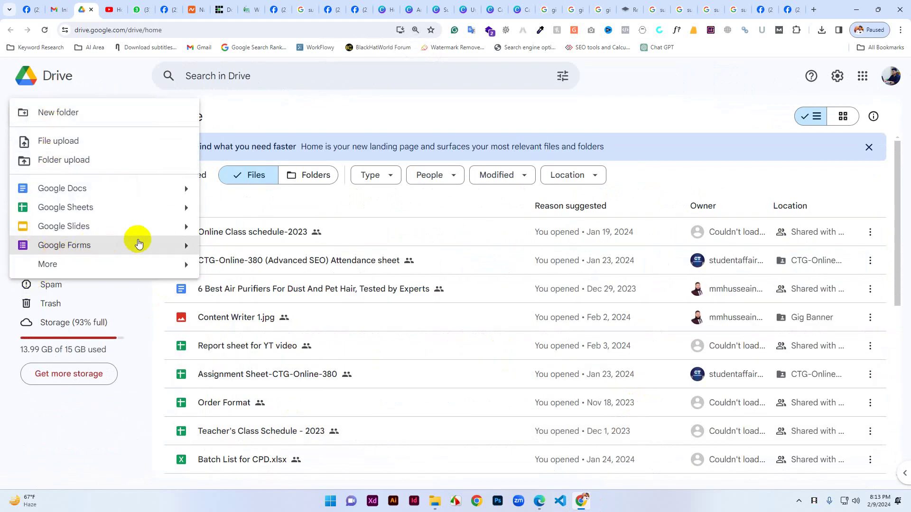
click(164, 249)
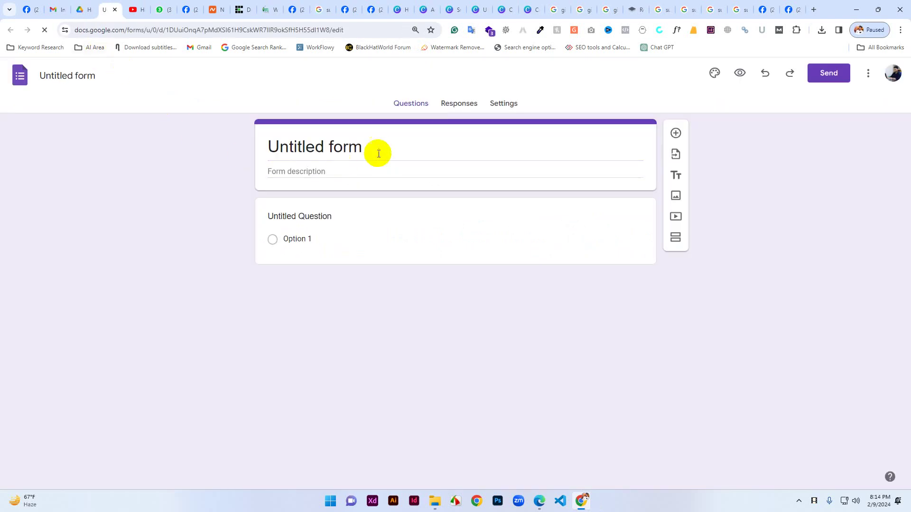
Title the form 'Digital Marketing Free Workshop' and give the file the same name.
click(347, 149)
drag(380, 144, 267, 146)
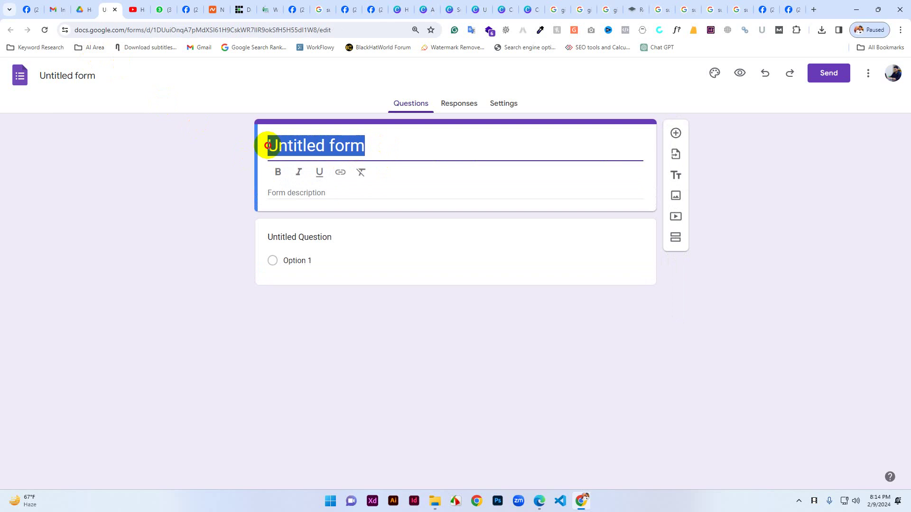
text(Study )
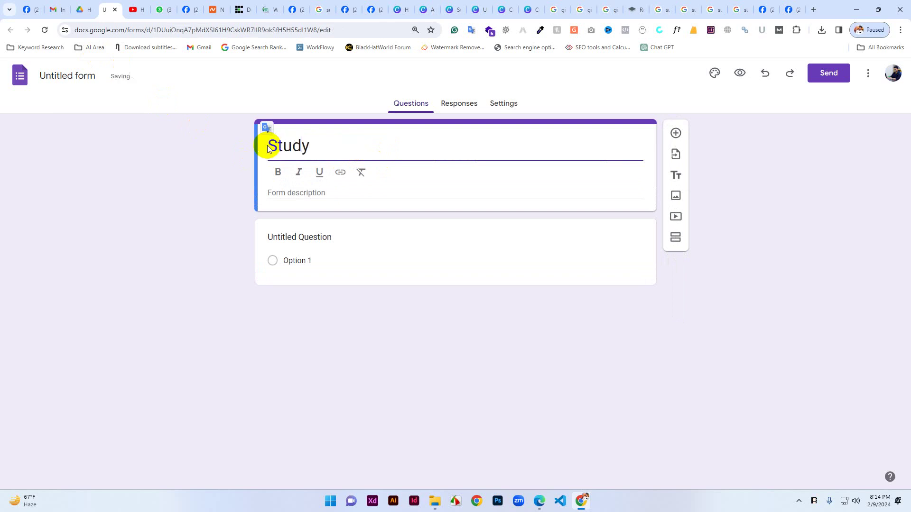
text(In Abroad)
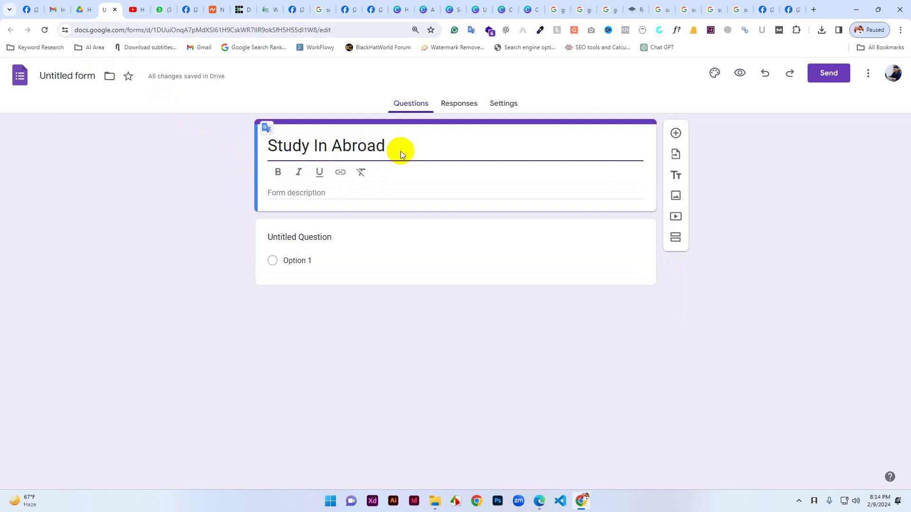
drag(417, 147, 257, 142)
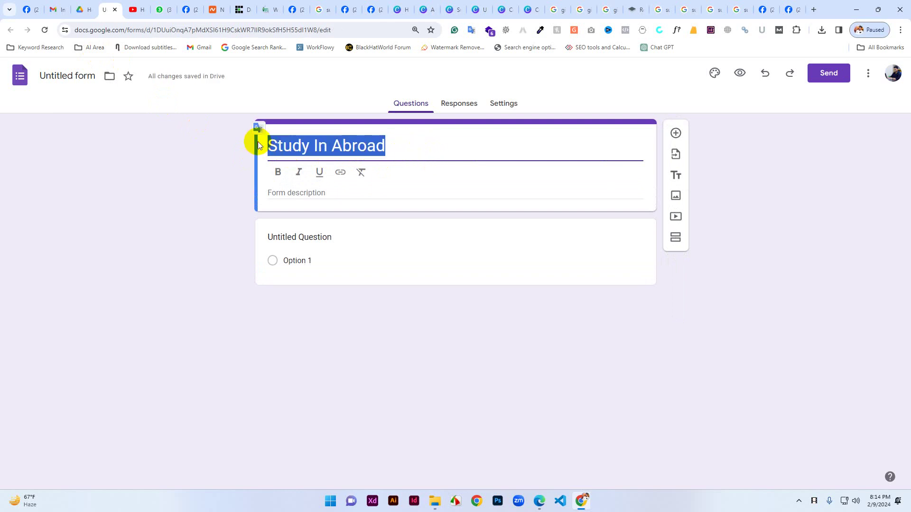
text(Digital)
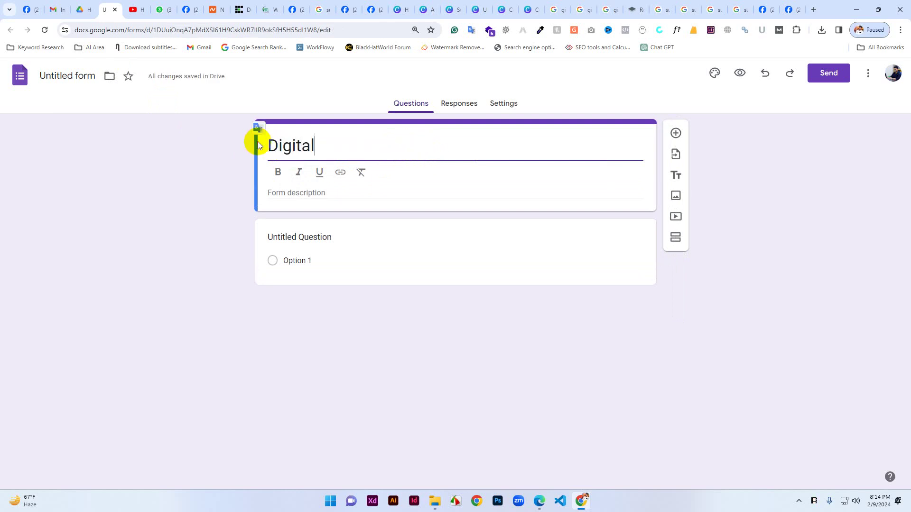
text( Marketi)
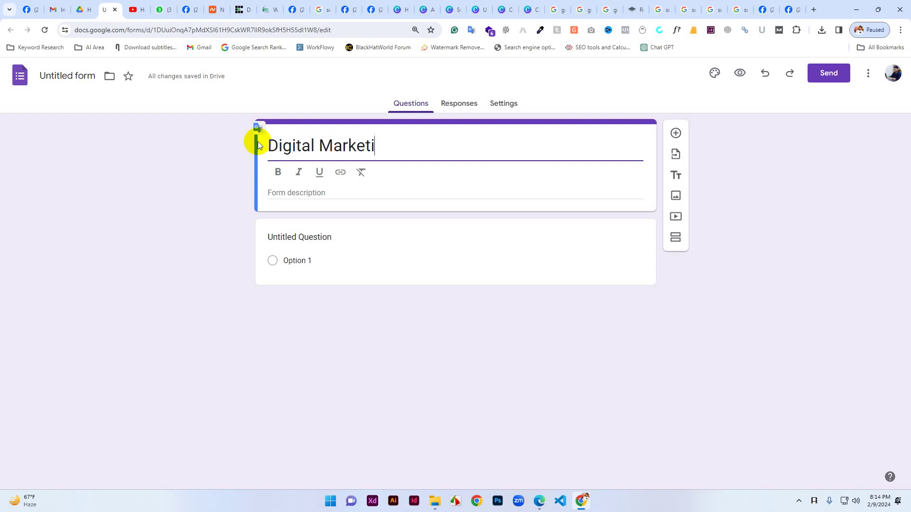
text(ng Fr)
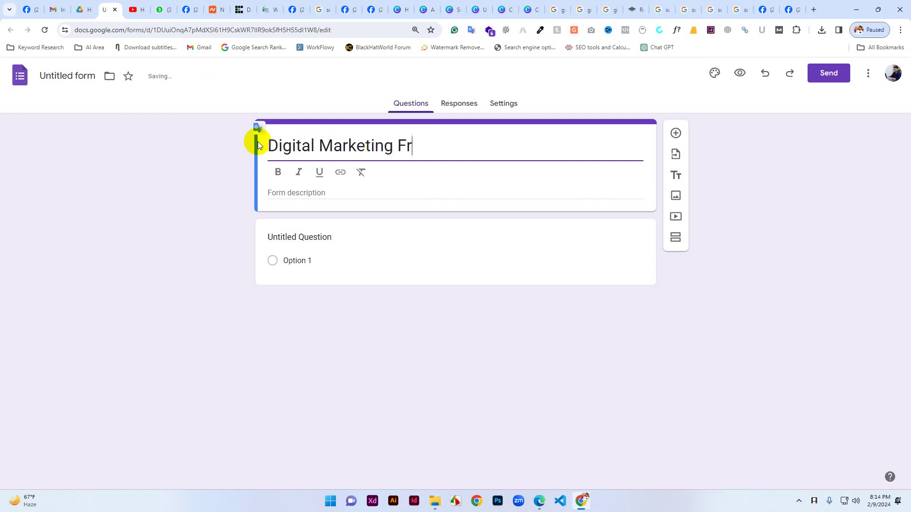
text(ee Workshop)
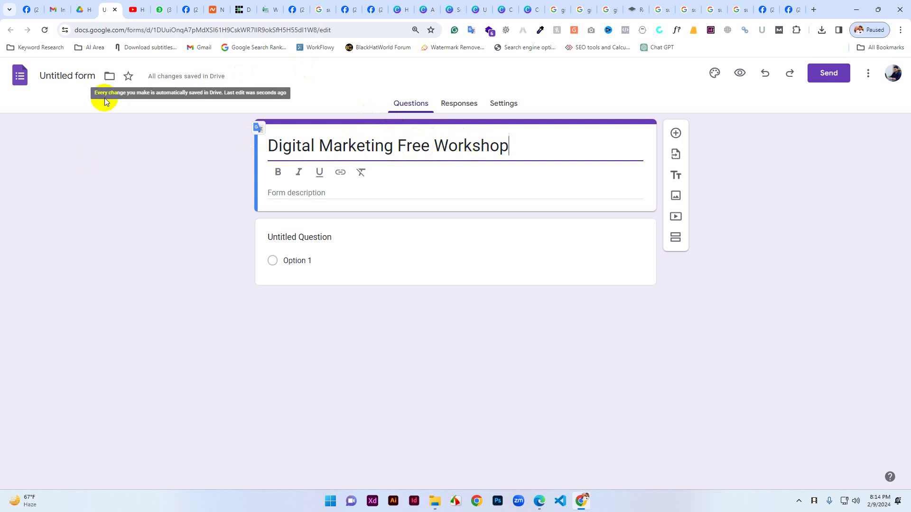
click(67, 76)
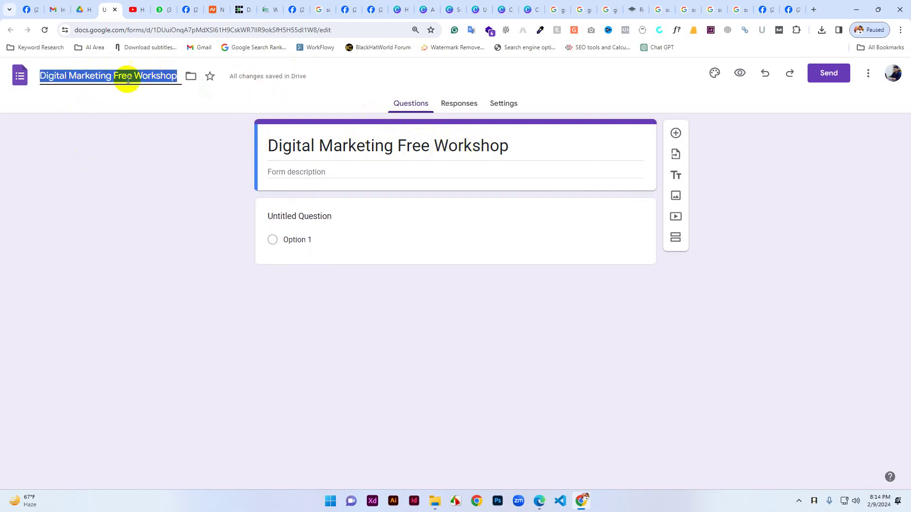
Write a form description with an address line and a hotline number.
click(525, 144)
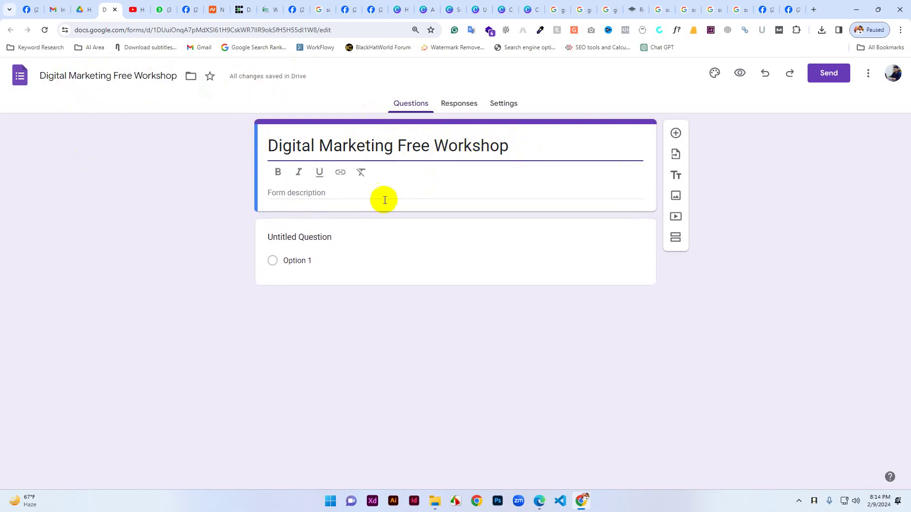
click(279, 192)
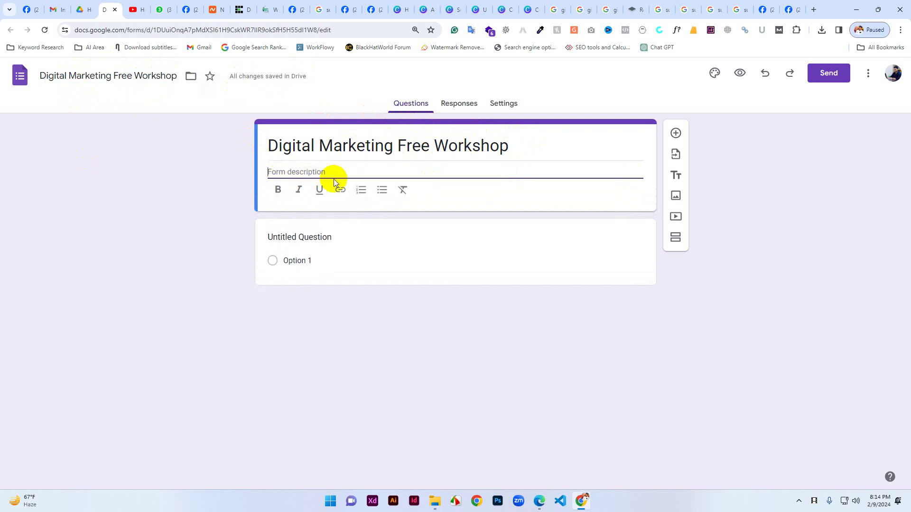
text(Adress:)
text(Abc)
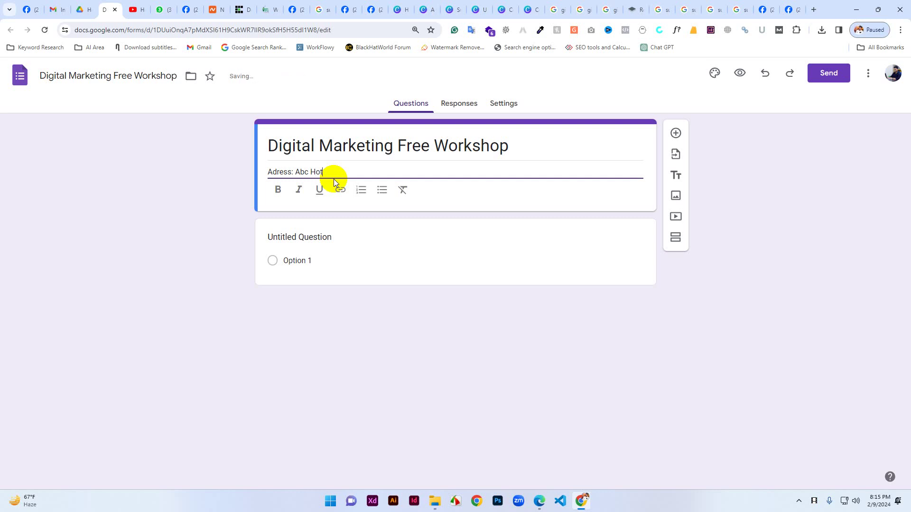
text(Hot:04545)
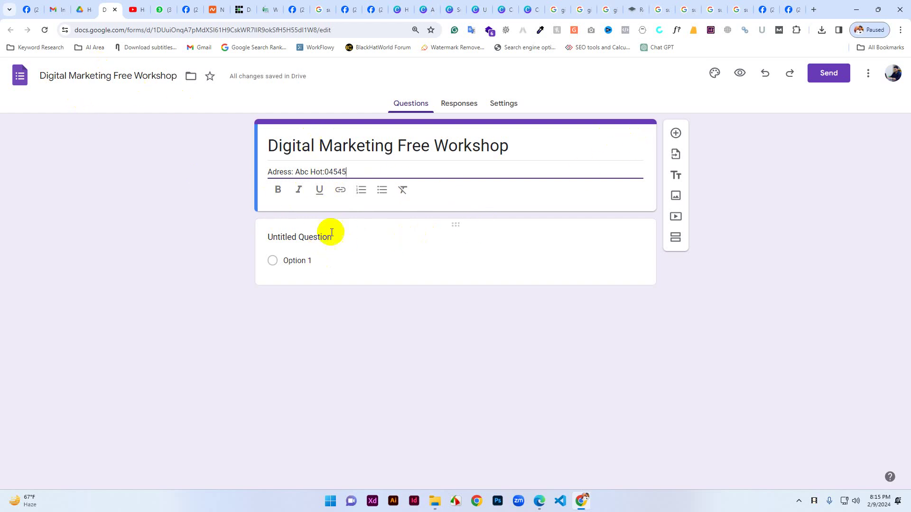
Make the first question a required short-answer question titled 'Name'.
click(305, 236)
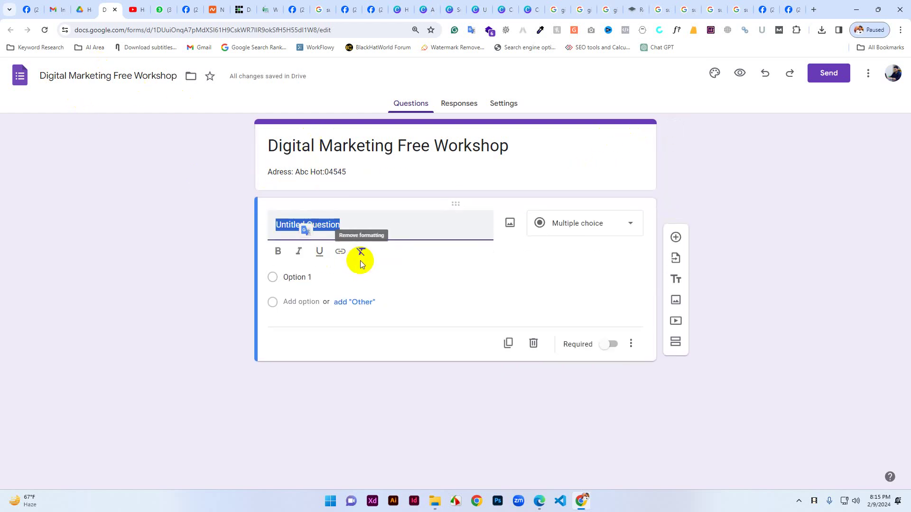
text(Name)
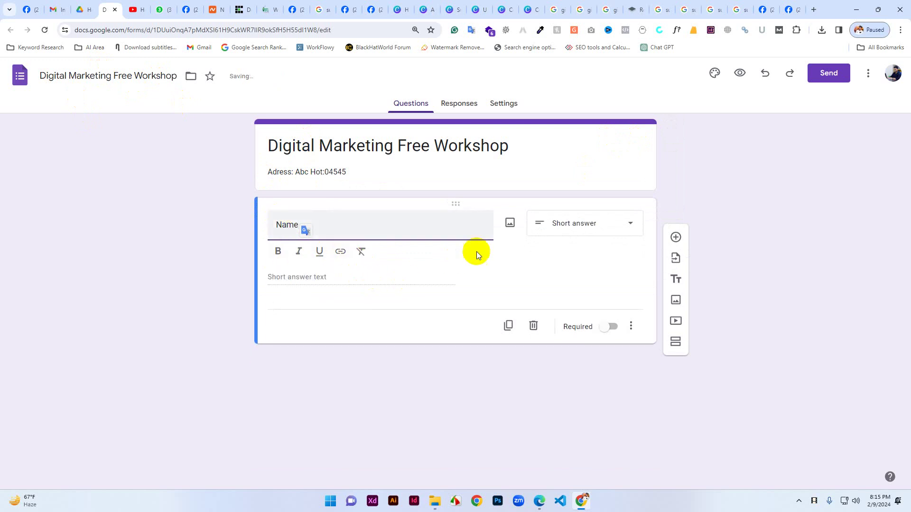
click(612, 327)
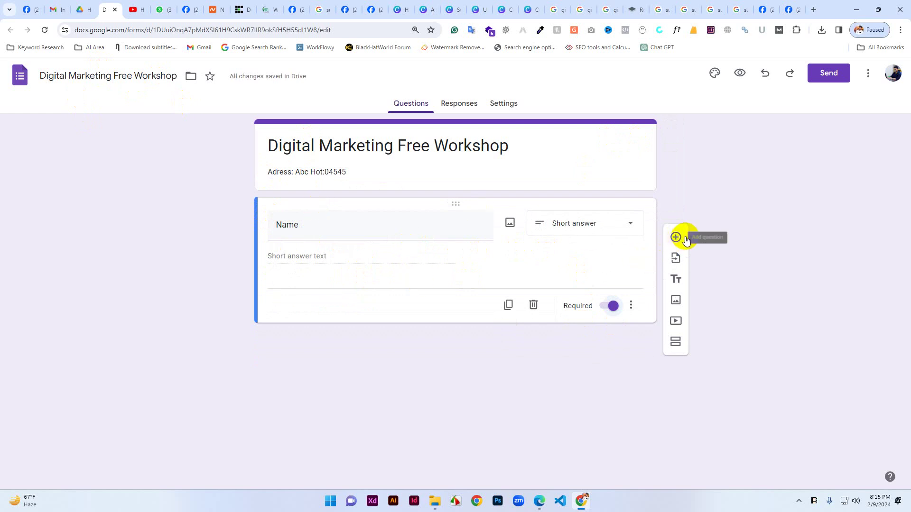
click(632, 224)
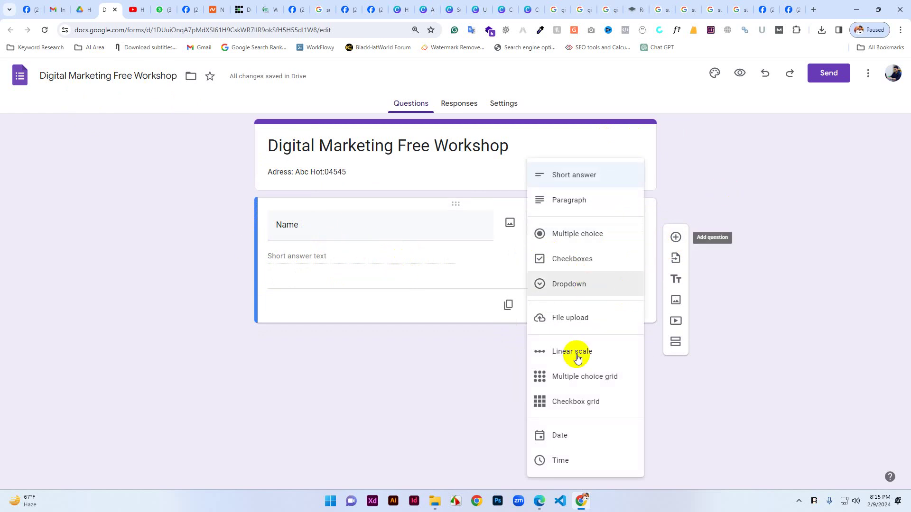
click(738, 215)
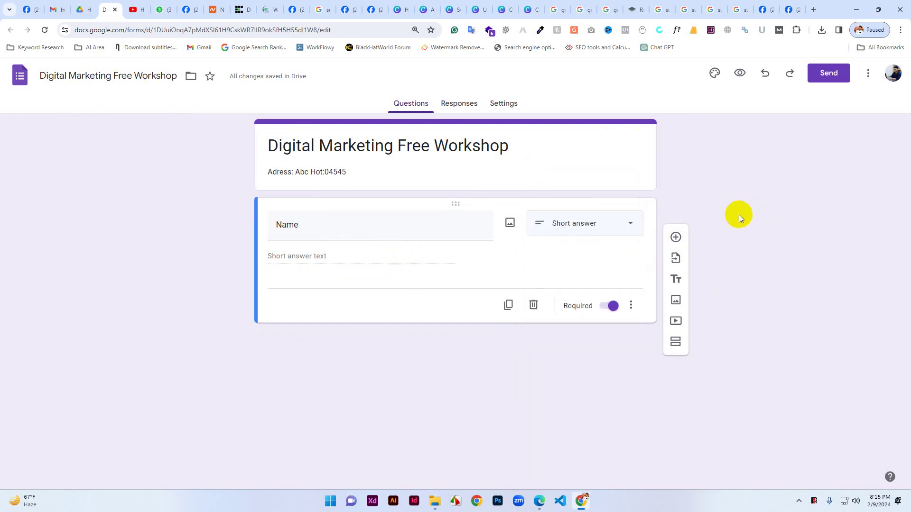
Add a required 'Phone mber' question, then a question titled 'Email'.
click(674, 240)
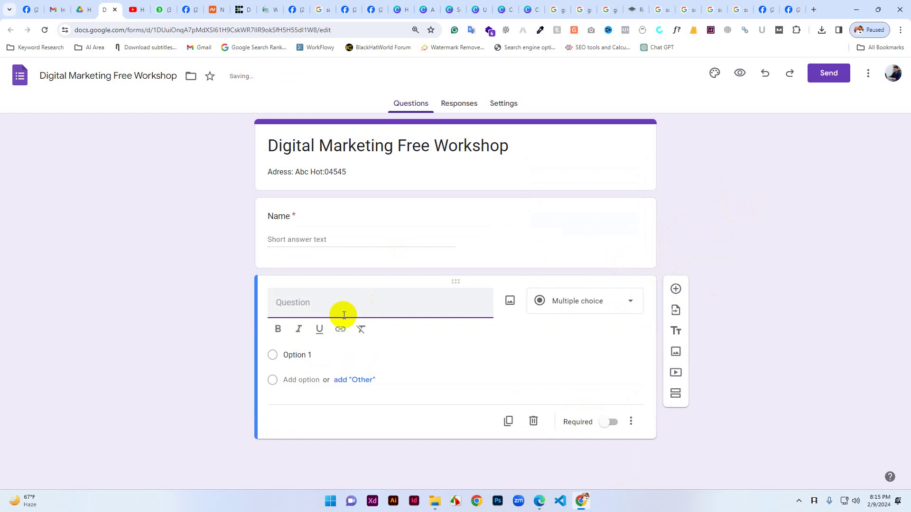
text(P)
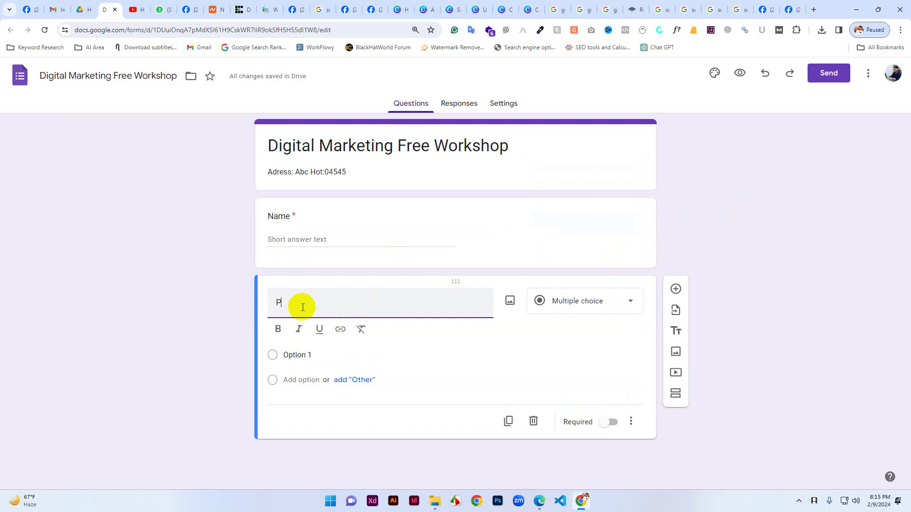
text(hone mber)
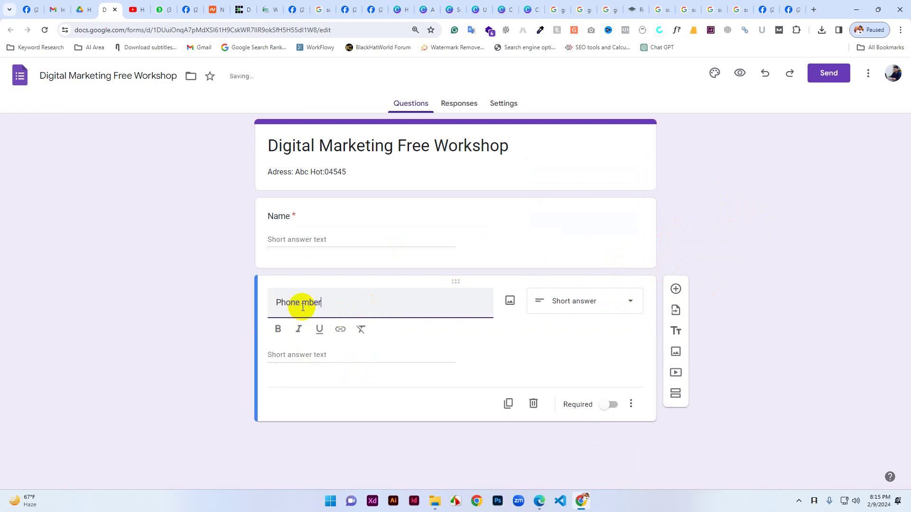
click(612, 406)
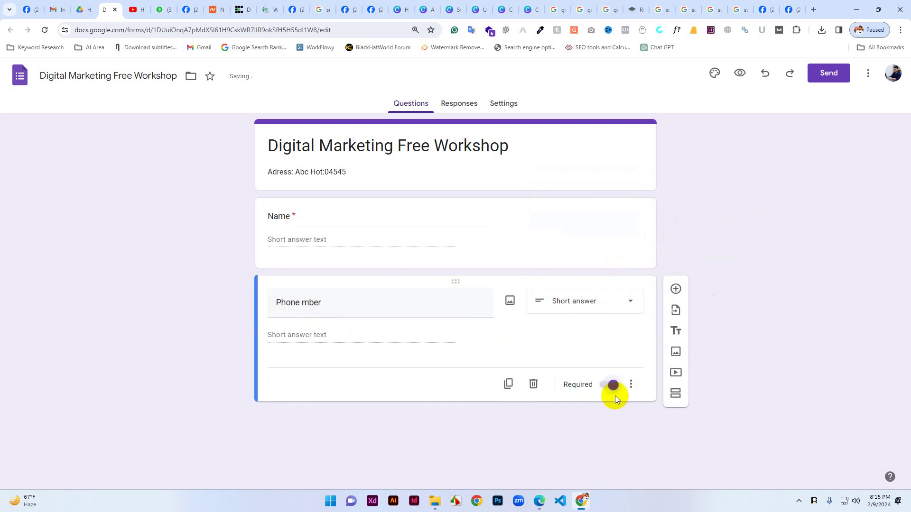
click(676, 290)
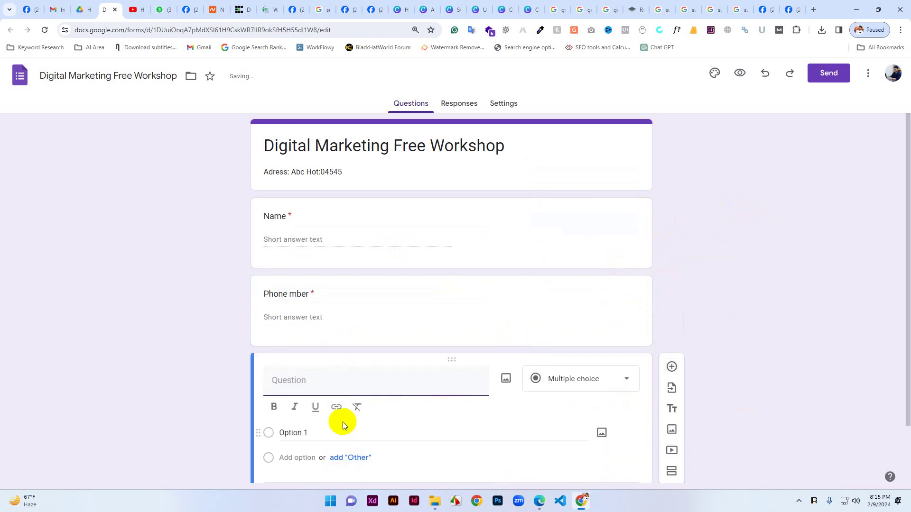
text(Email)
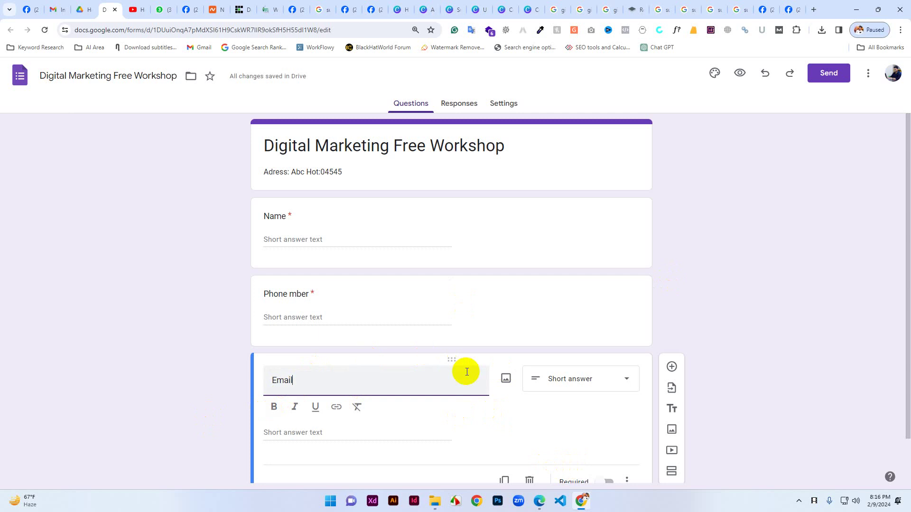
In Facebook, switch to acting as the Dynamic Driving School page.
click(29, 10)
click(886, 74)
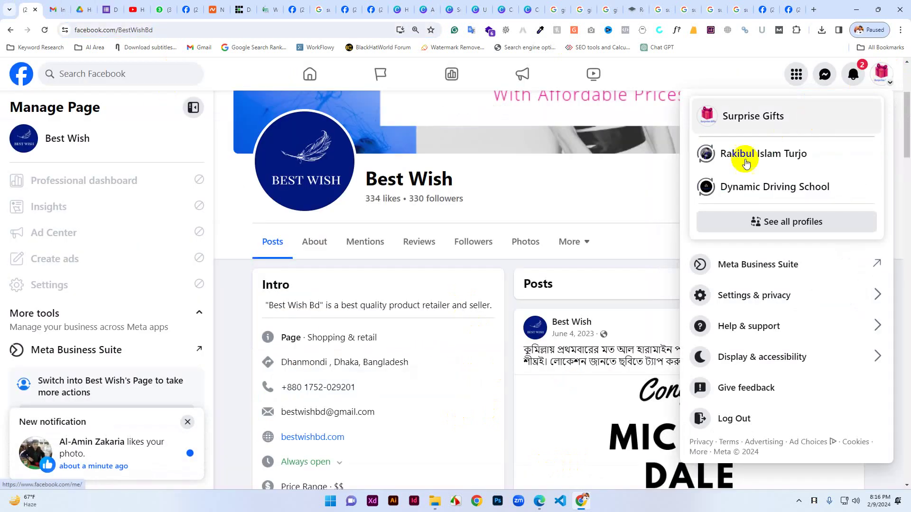
click(754, 186)
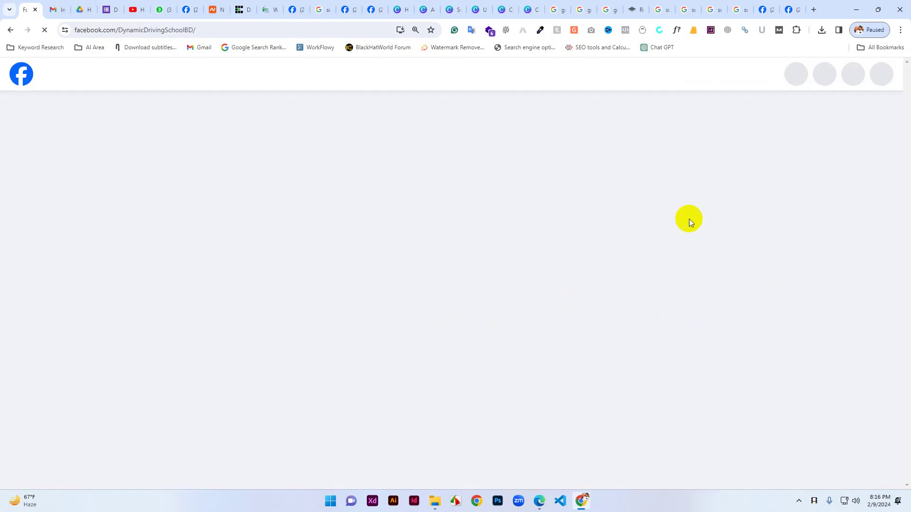
Find the November 2019 post, expand it, and open its registration link in a new tab.
scroll(595, 335, down, 10)
scroll(679, 377, up, 6)
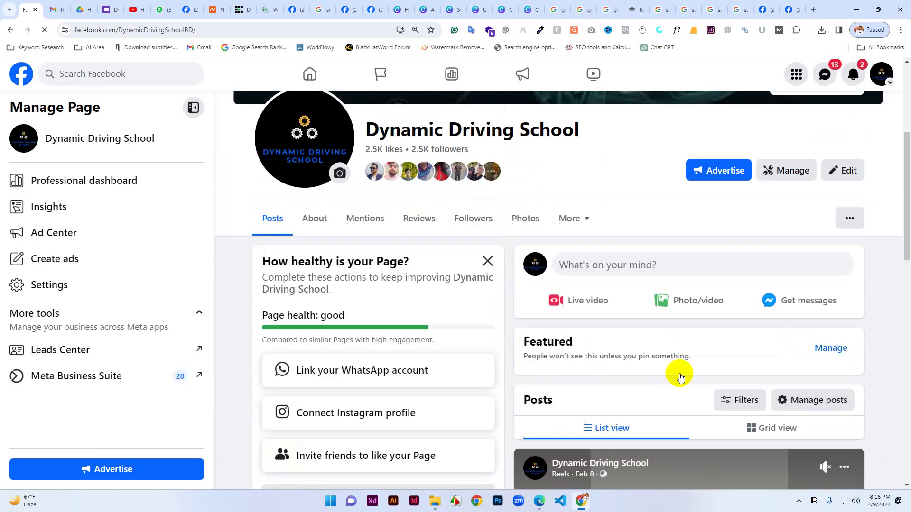
scroll(680, 377, down, 10)
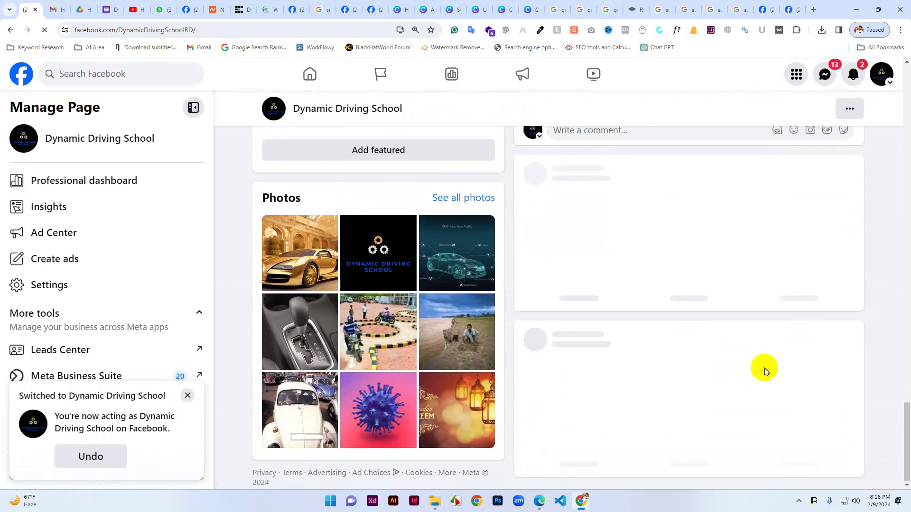
scroll(764, 375, down, 5)
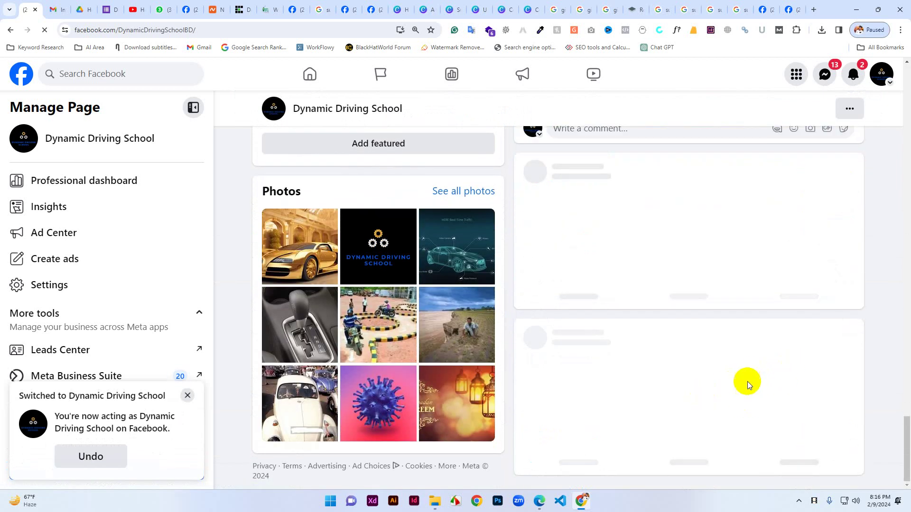
scroll(747, 382, up, 1)
scroll(744, 396, down, 5)
scroll(762, 404, down, 10)
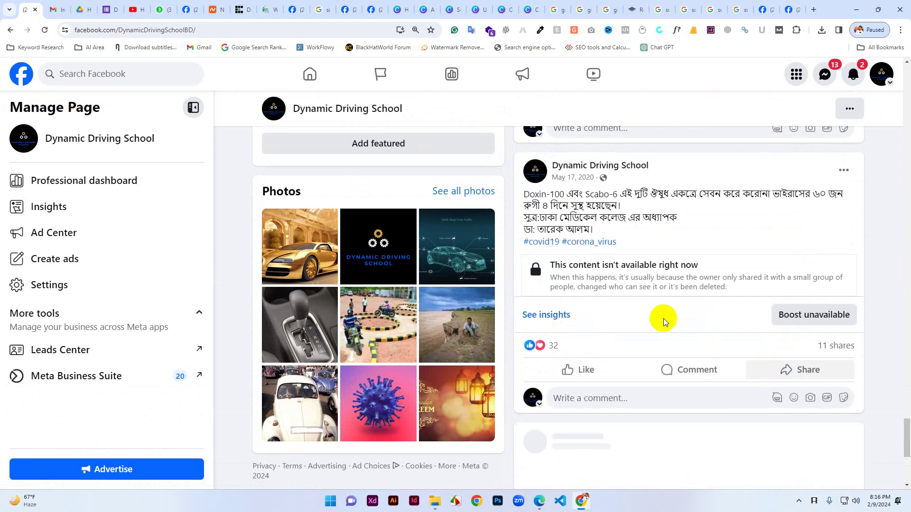
scroll(665, 313, down, 10)
scroll(674, 339, down, 15)
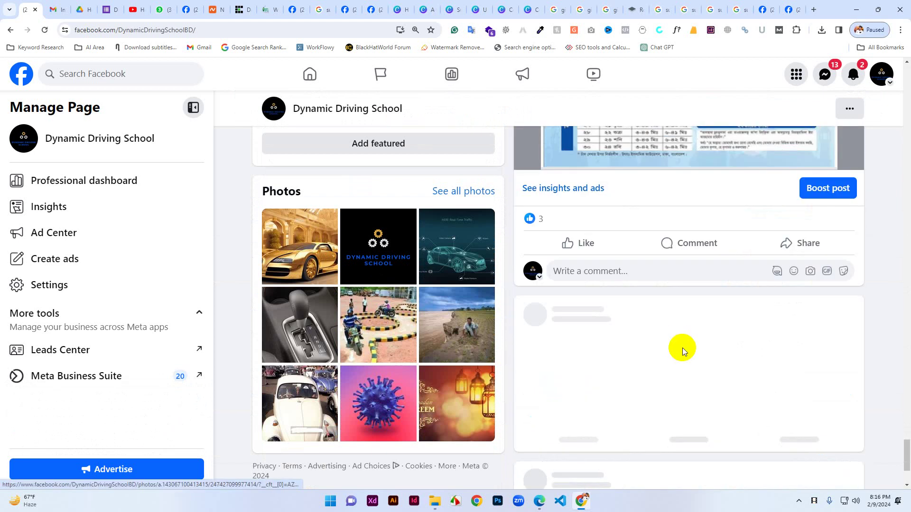
scroll(762, 369, down, 10)
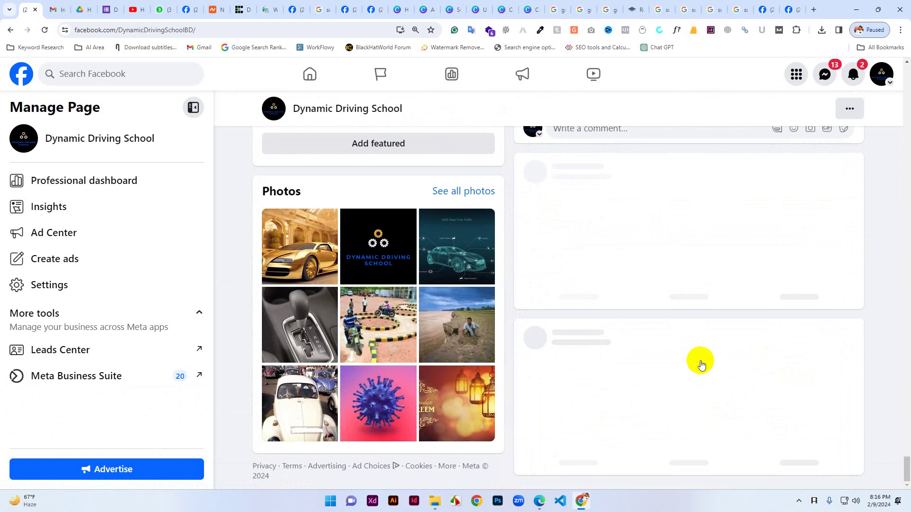
scroll(716, 351, up, 5)
scroll(736, 355, down, 2)
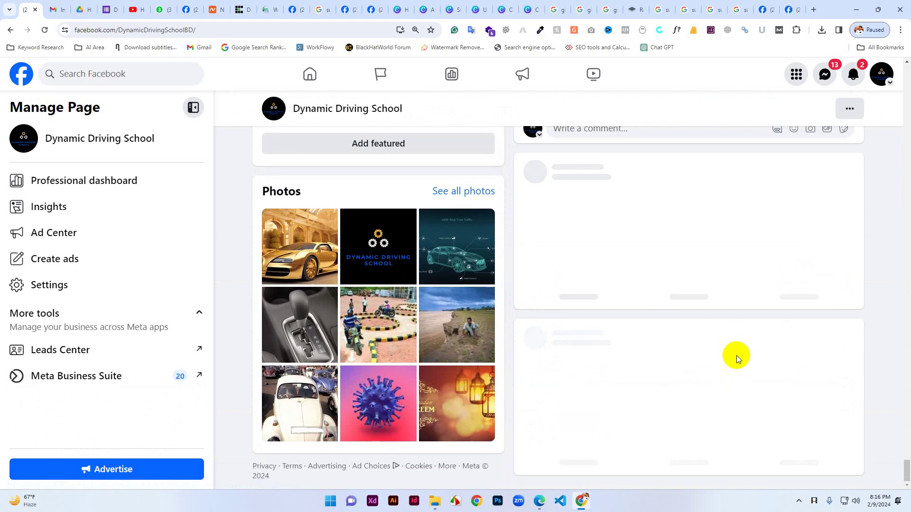
scroll(781, 373, up, 5)
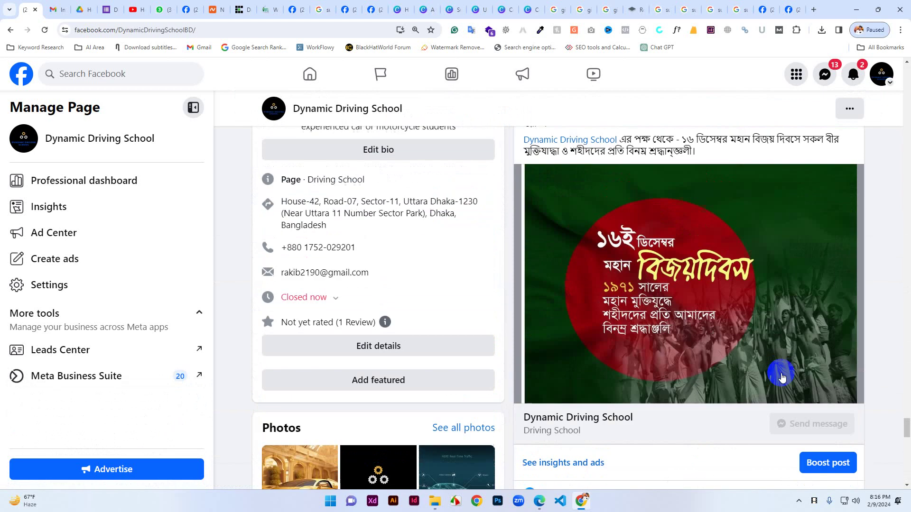
scroll(778, 375, down, 8)
scroll(774, 369, down, 10)
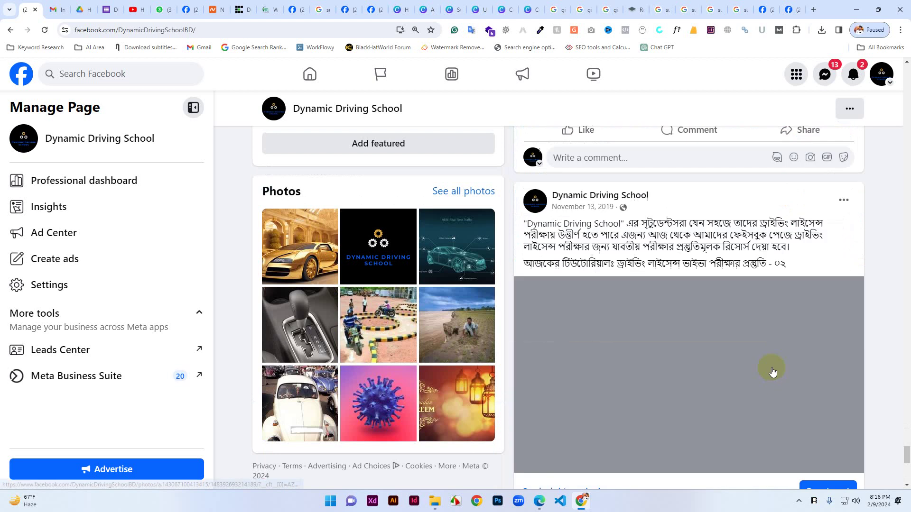
scroll(770, 368, down, 8)
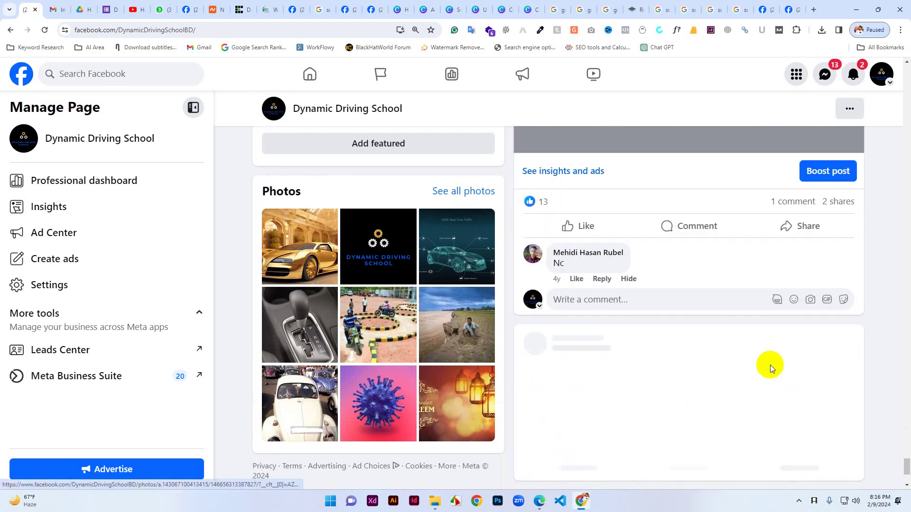
scroll(758, 362, up, 3)
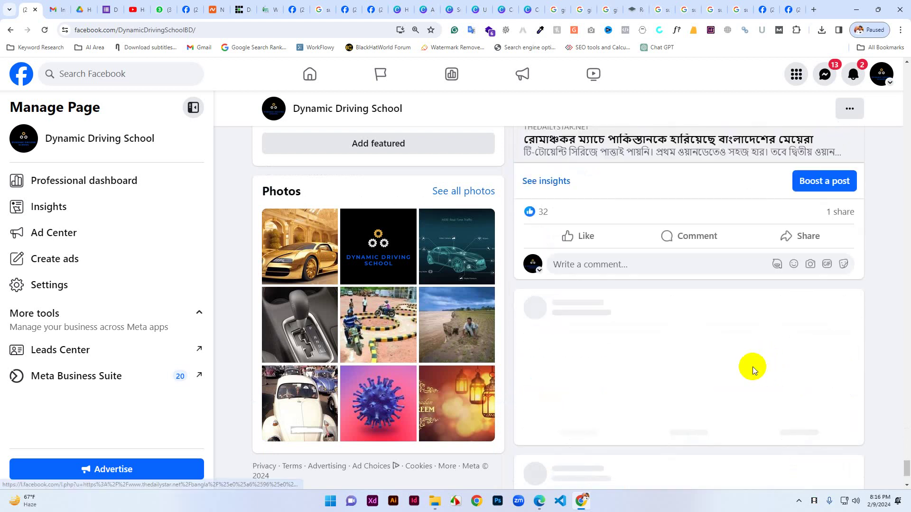
scroll(739, 360, down, 6)
scroll(705, 355, down, 10)
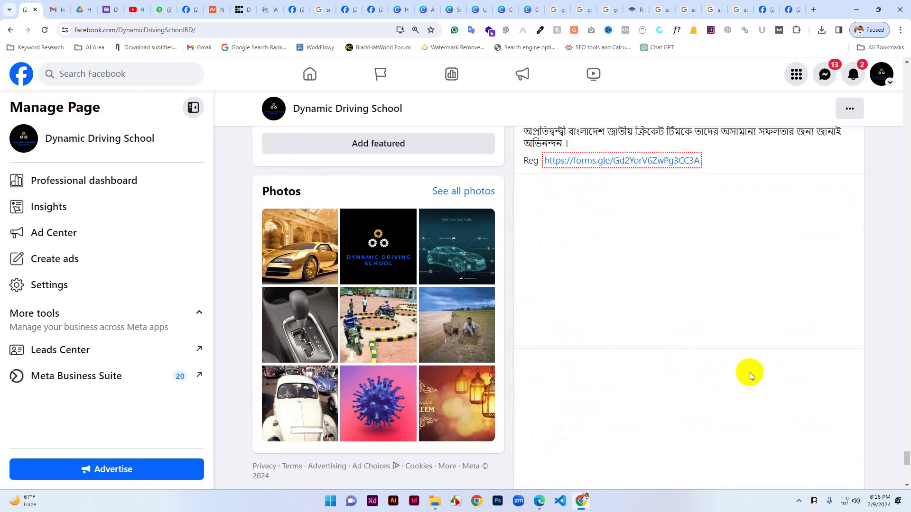
scroll(750, 372, down, 8)
scroll(742, 378, down, 6)
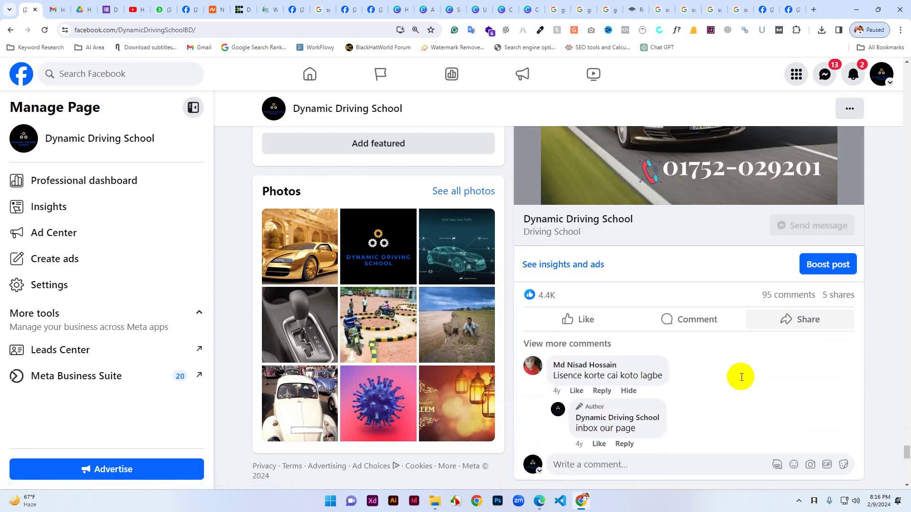
scroll(747, 386, up, 9)
scroll(744, 419, up, 1)
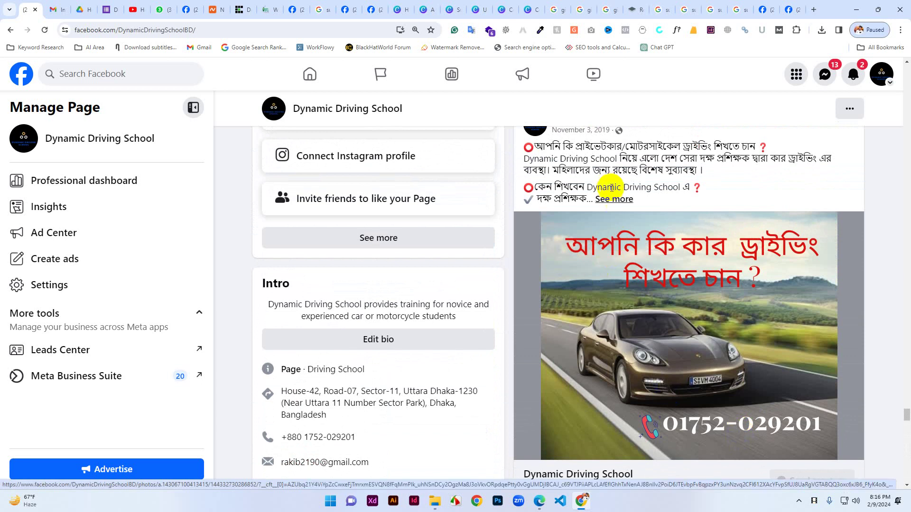
click(610, 199)
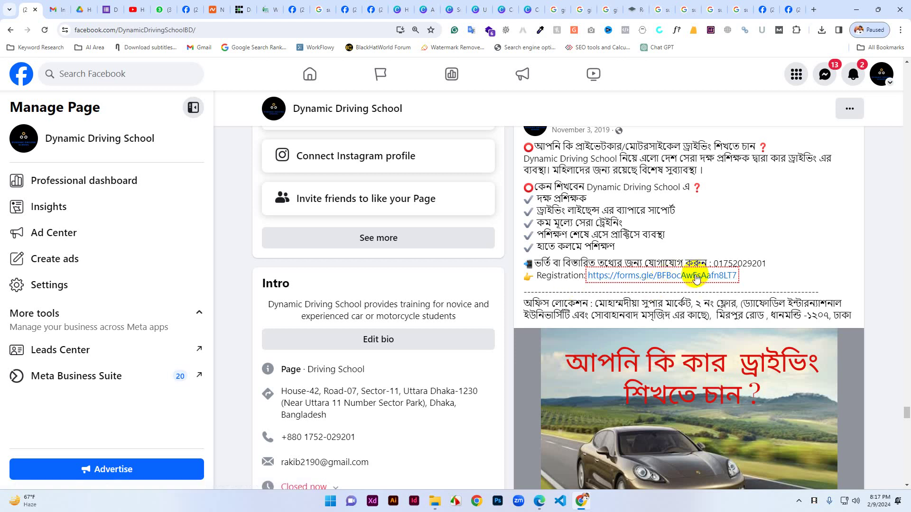
middle_click(663, 276)
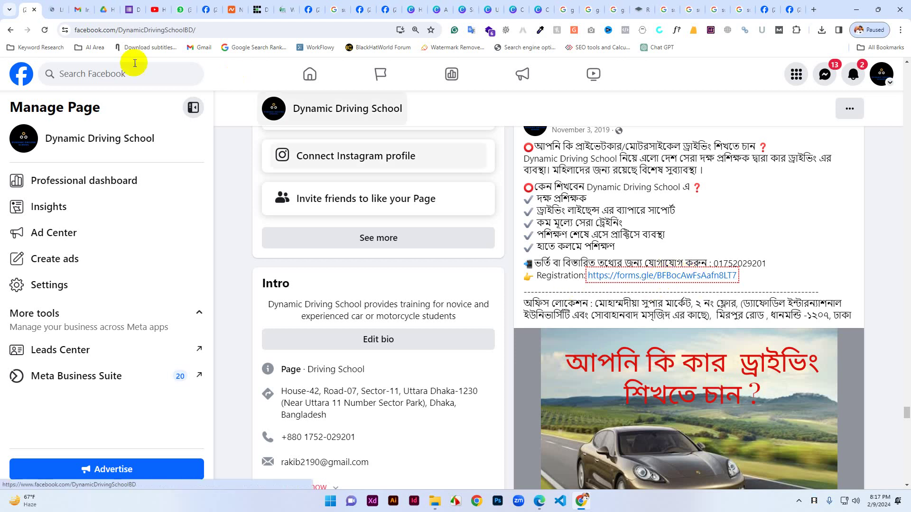
Go to the driving school registration form tab and scroll through its Name, Mobile Number and Email questions.
click(53, 9)
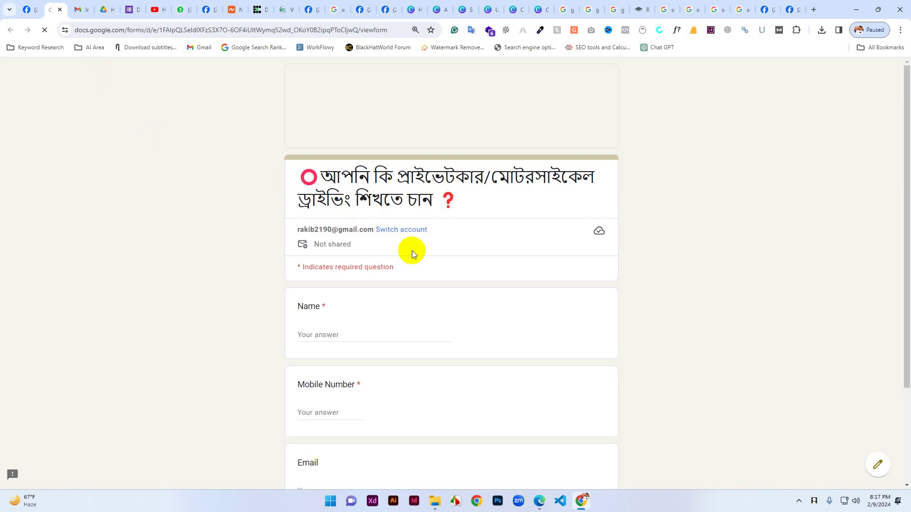
click(457, 136)
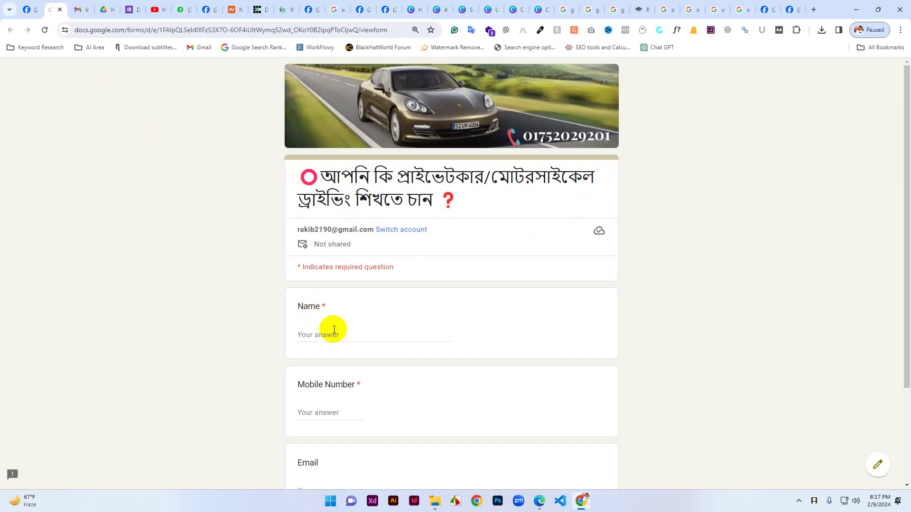
scroll(349, 380, down, 3)
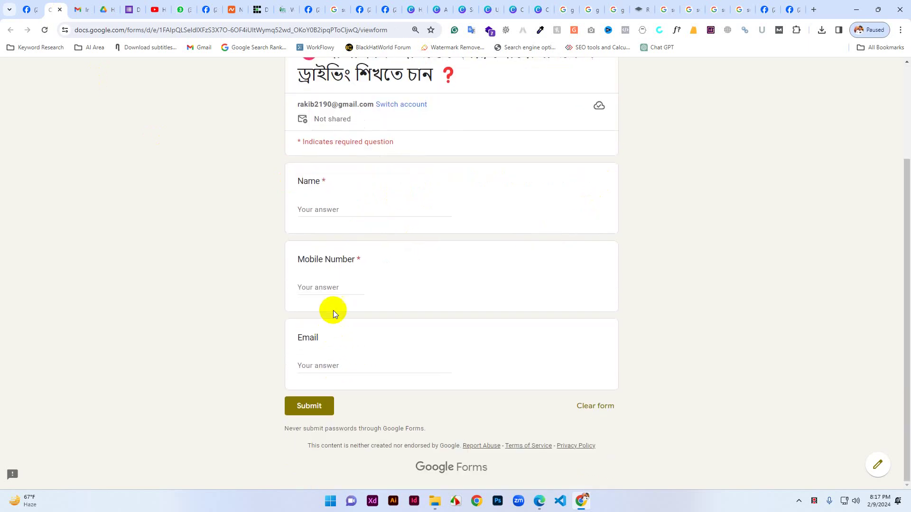
click(305, 407)
scroll(292, 234, up, 3)
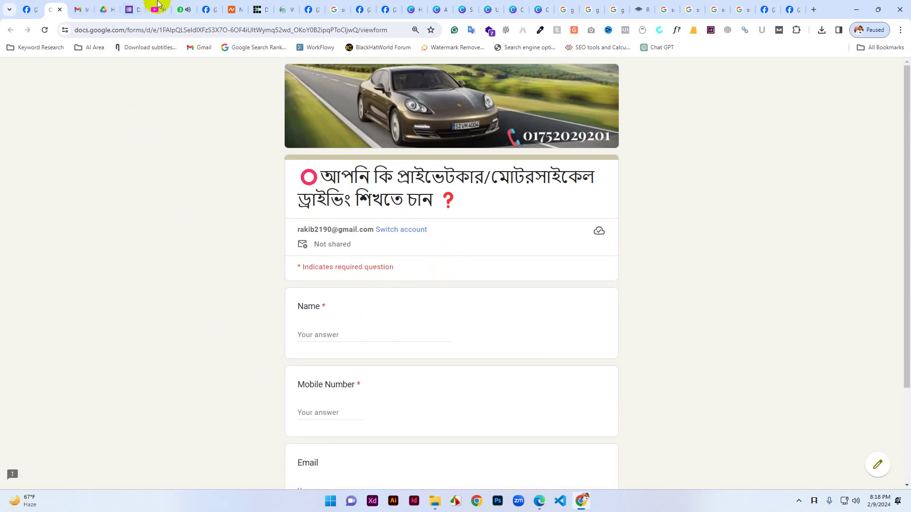
Back in the workshop form editor, add a question titled 'Prefarable Time' below Email.
click(104, 5)
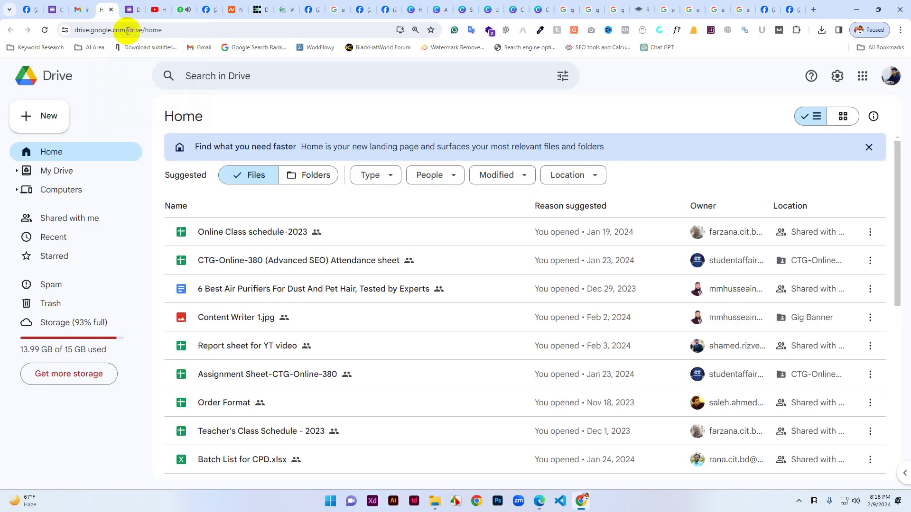
click(128, 7)
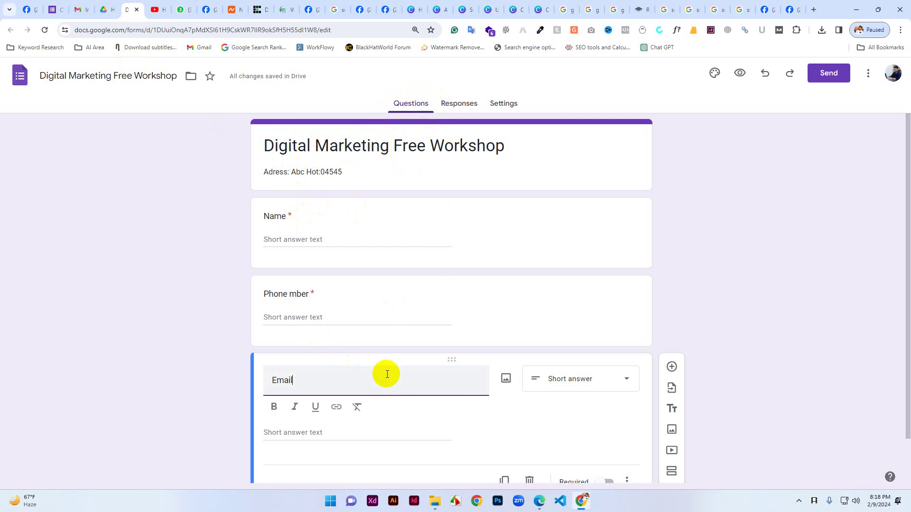
scroll(386, 372, down, 2)
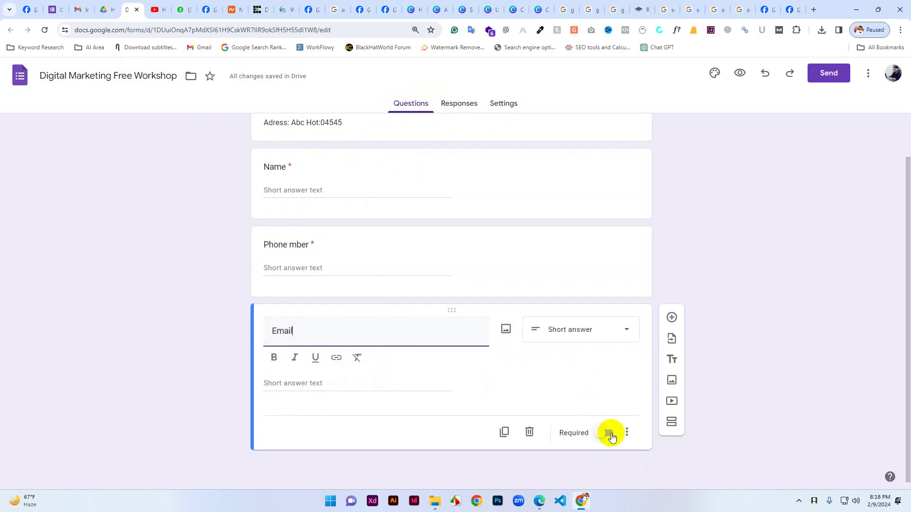
click(671, 322)
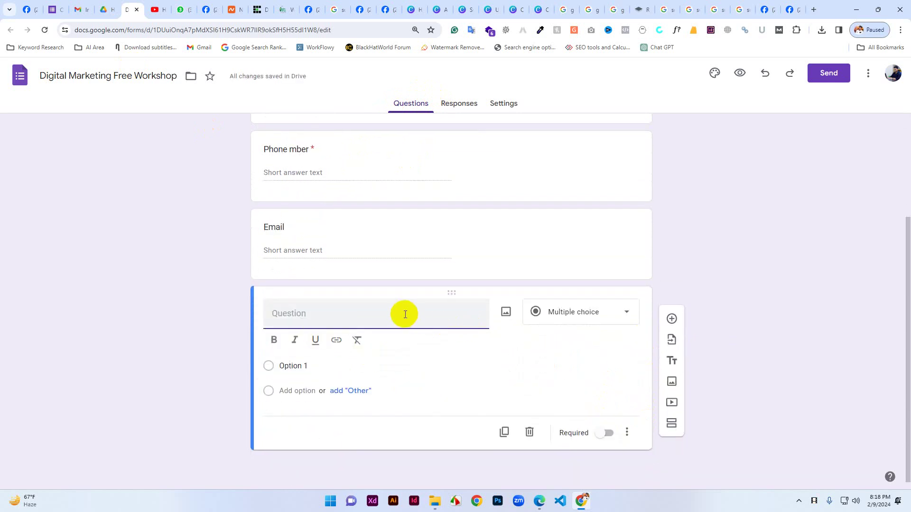
text(Prefarable Time)
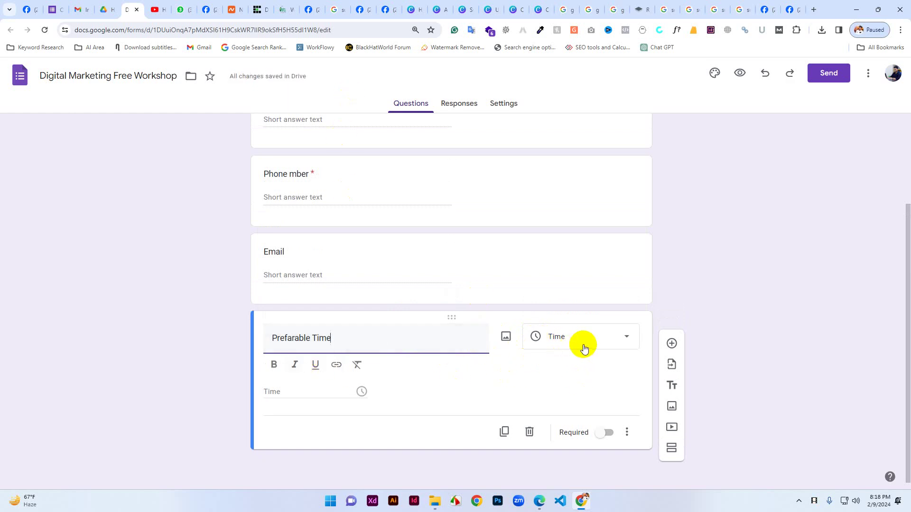
Make Prefarable Time multiple choice with first option '10 AM - 12PM' plus an Other row.
click(609, 341)
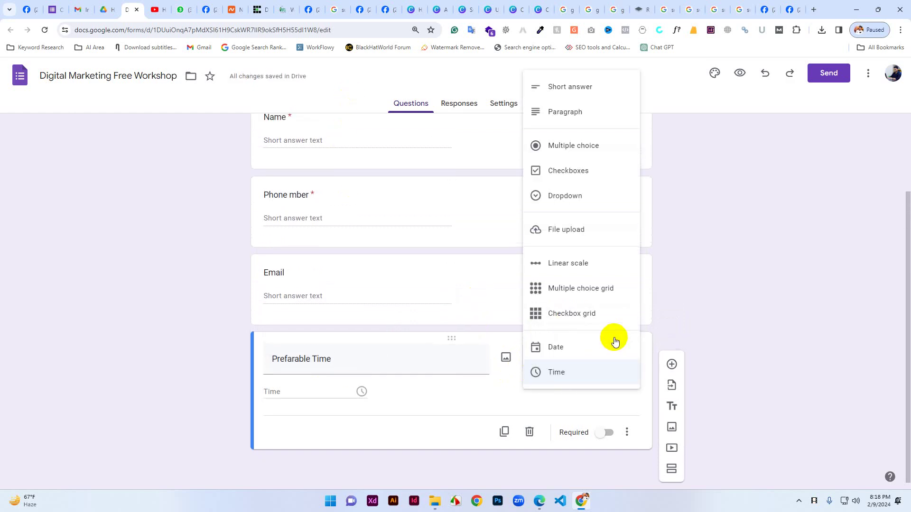
click(581, 145)
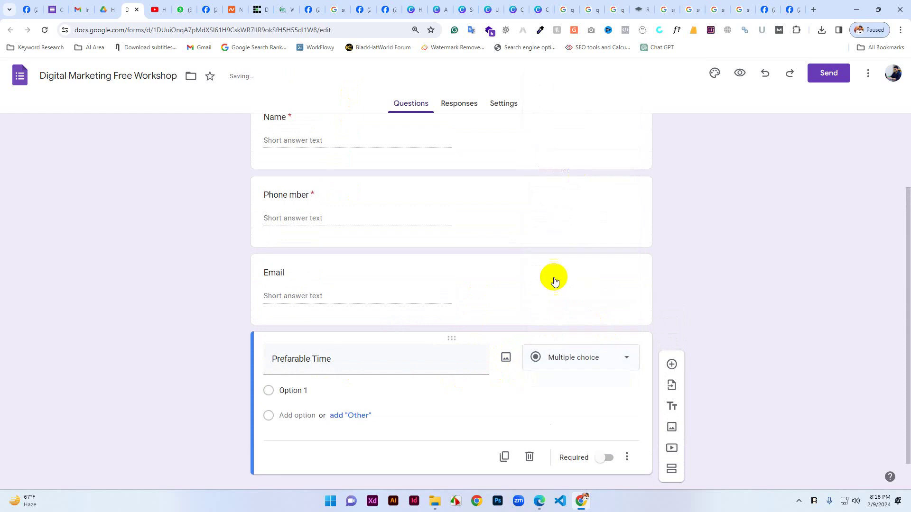
click(300, 391)
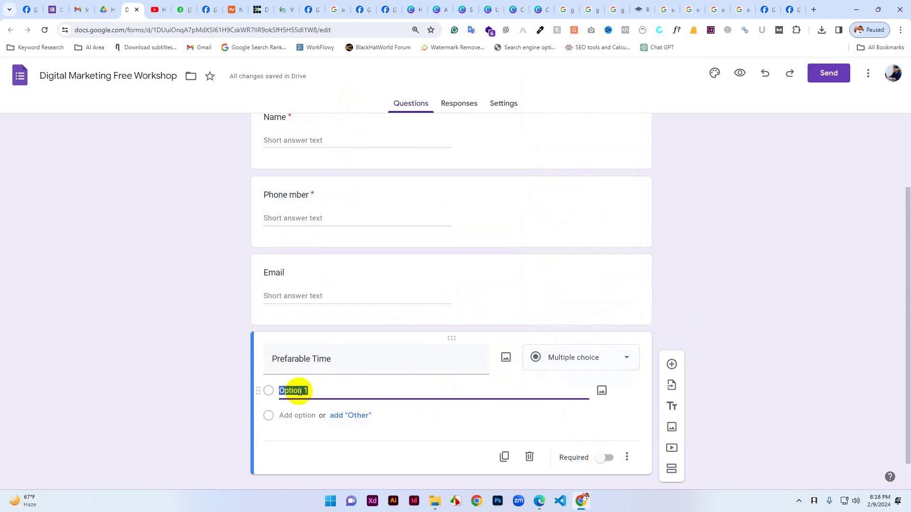
text(10)
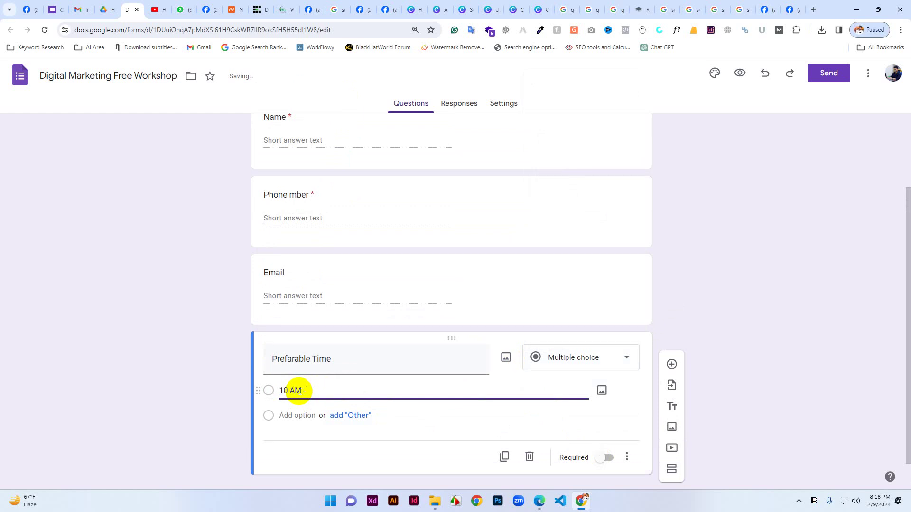
text(AM - 12PM)
click(349, 416)
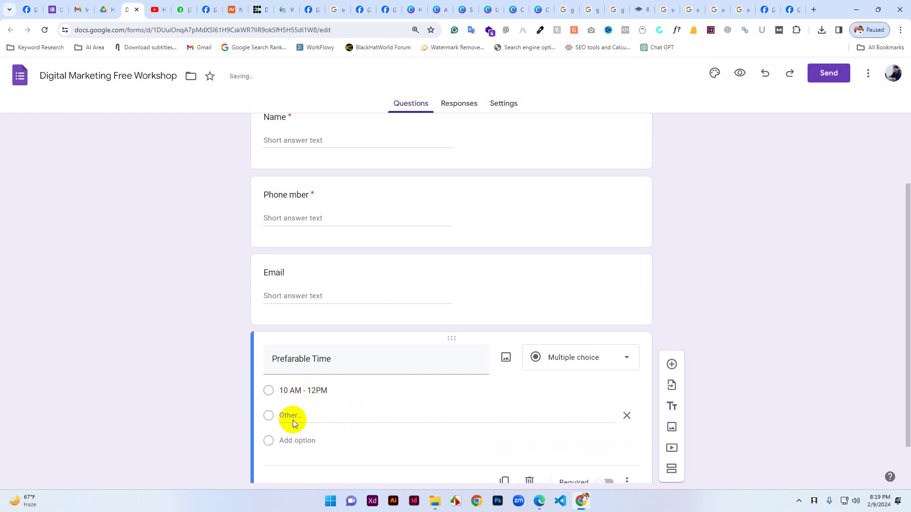
Add options '4 PM - 6 PM' and '8 PM - 10 PM' and remove the Other row.
click(289, 439)
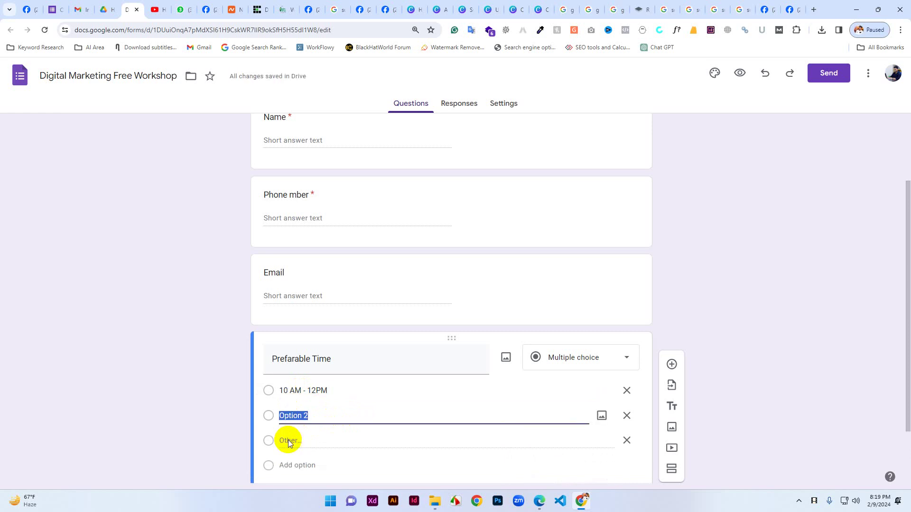
text(4 PM-6 PM)
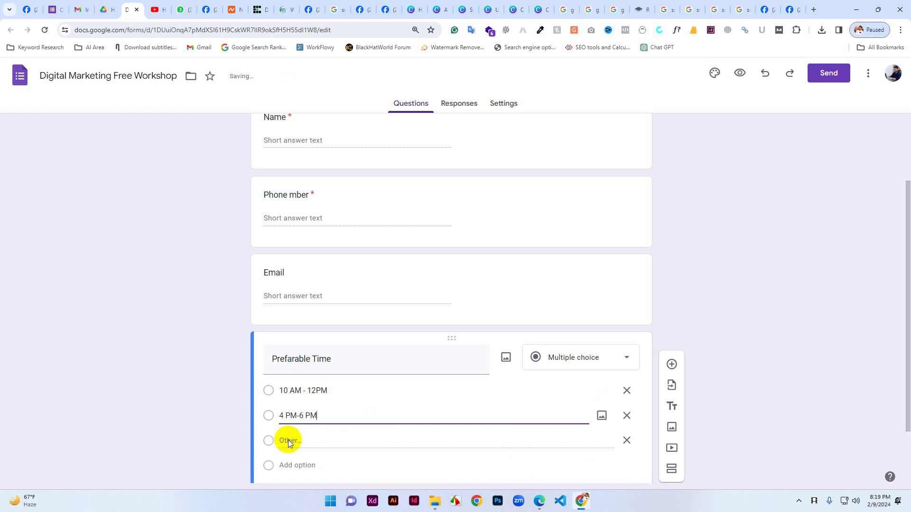
click(297, 416)
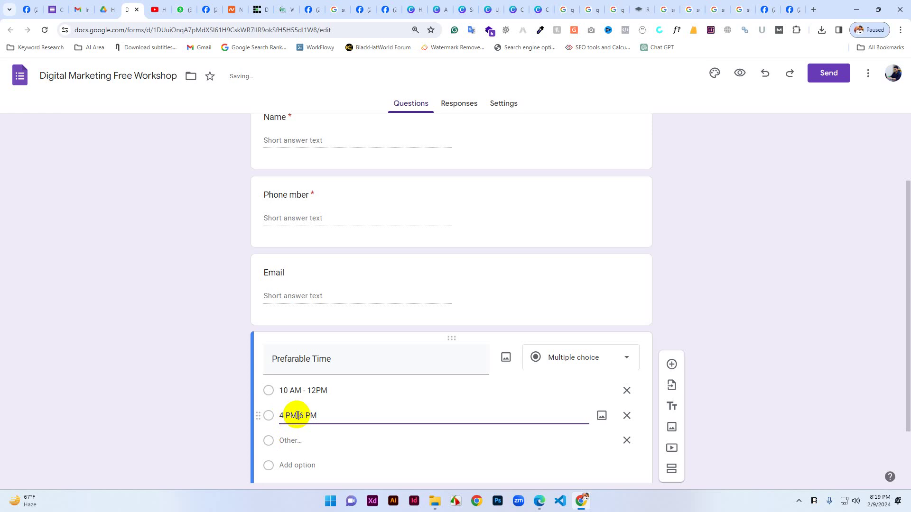
key(Right)
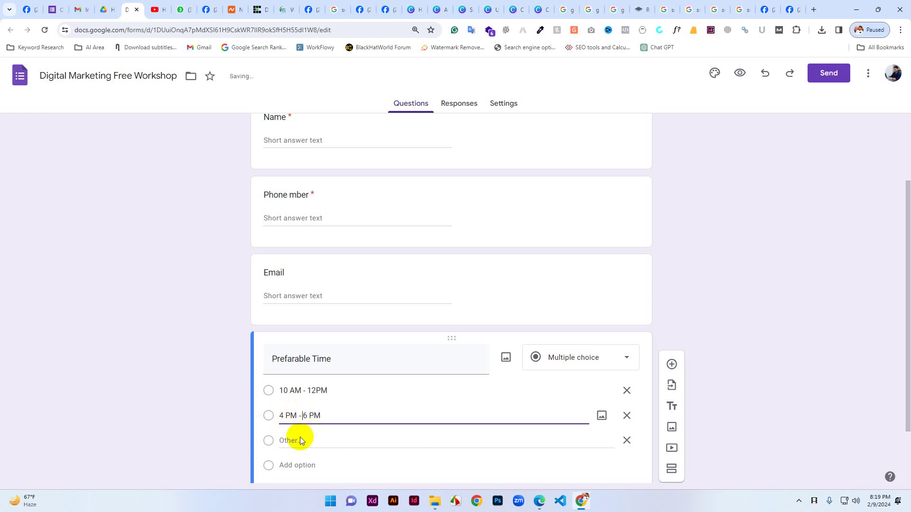
click(295, 466)
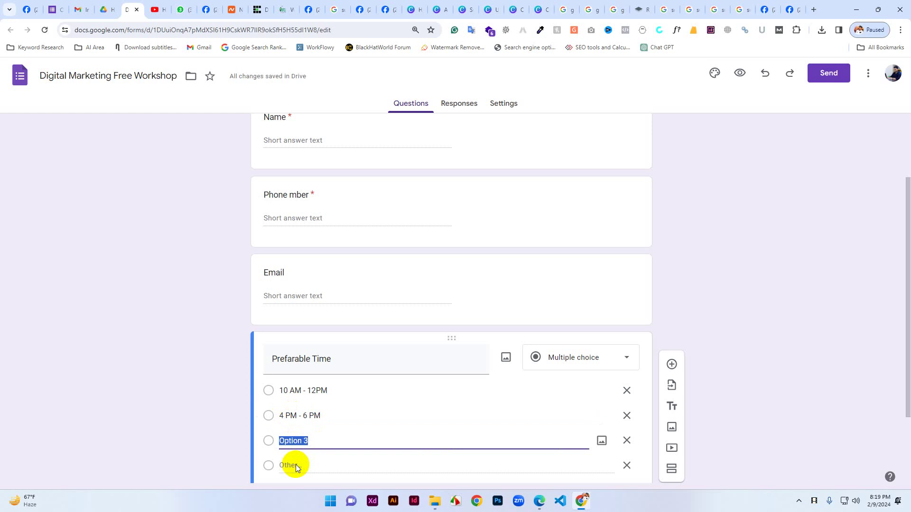
text(8)
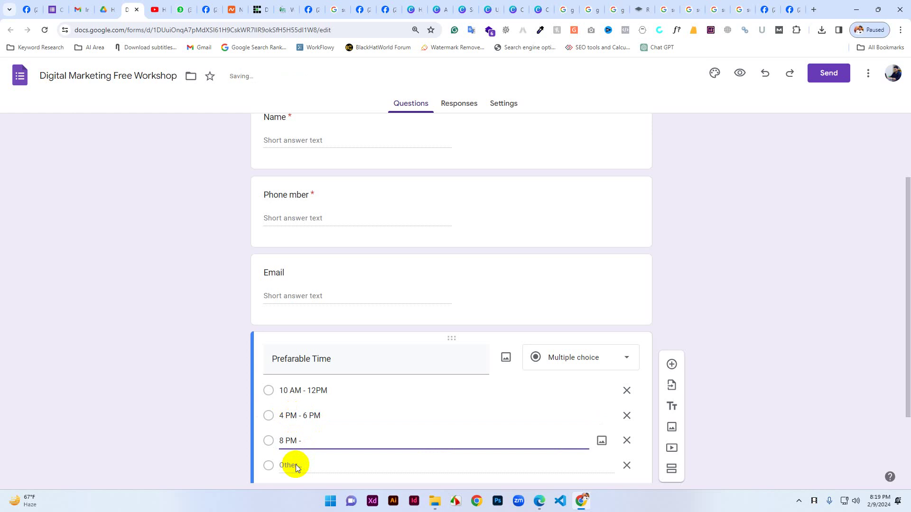
text(PM - 10 PM)
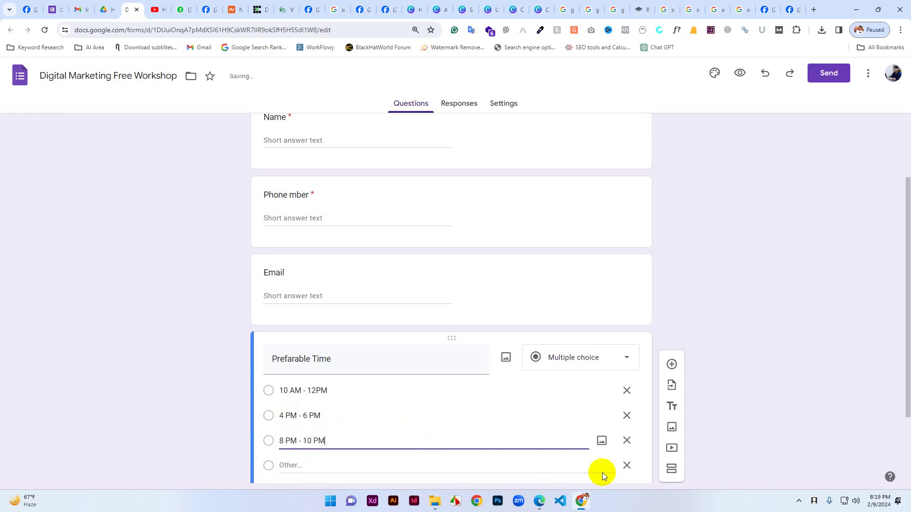
click(626, 468)
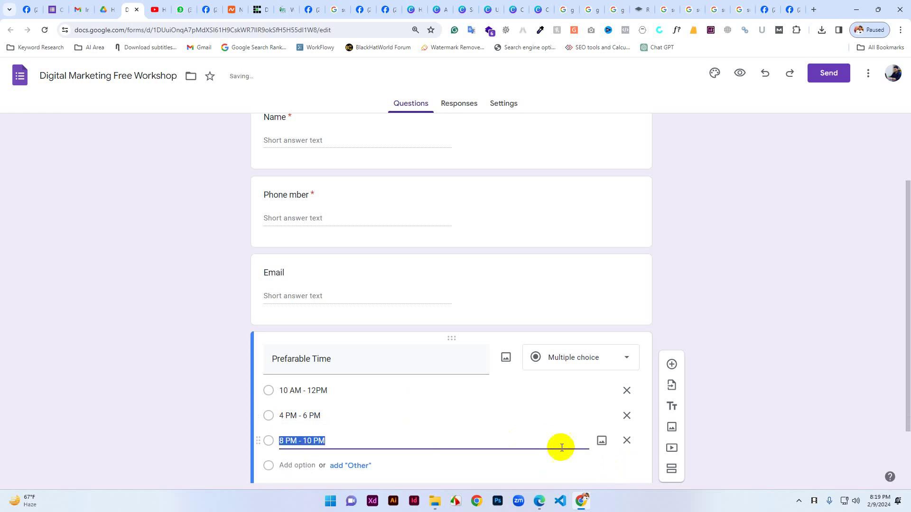
click(676, 317)
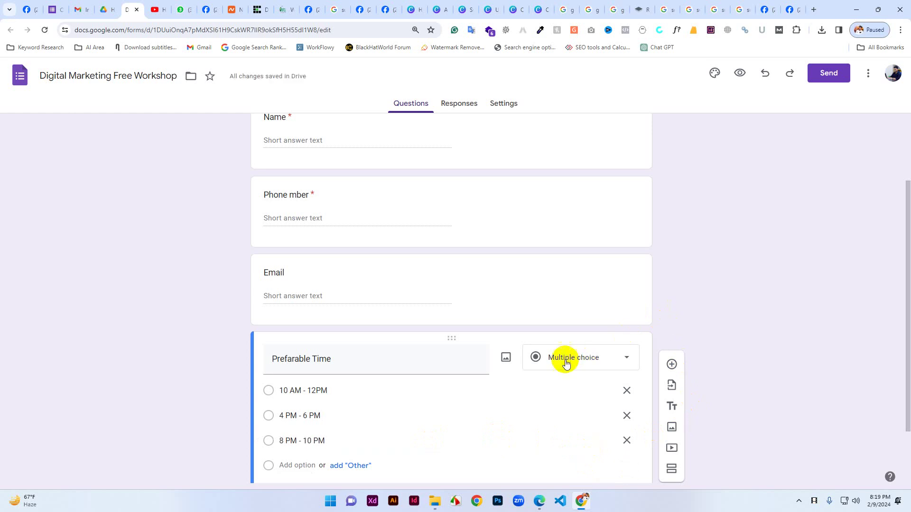
scroll(563, 360, up, 2)
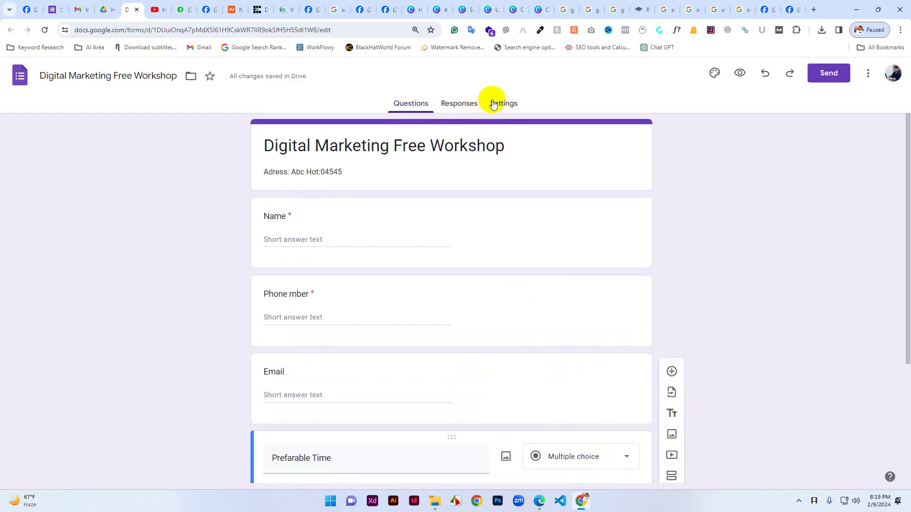
click(461, 108)
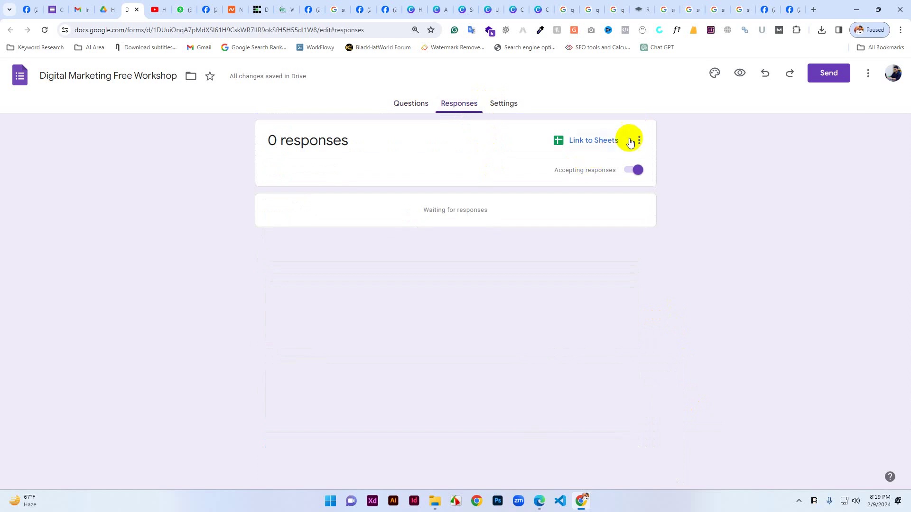
click(424, 106)
click(458, 105)
click(498, 108)
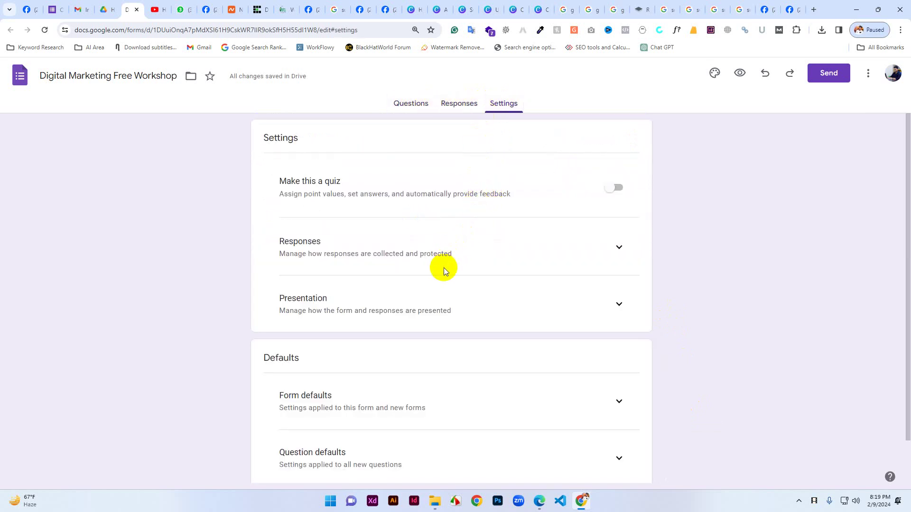
scroll(443, 267, down, 1)
scroll(601, 299, up, 1)
click(406, 110)
Set the form's theme colour to orange and browse the built-in header images.
click(715, 74)
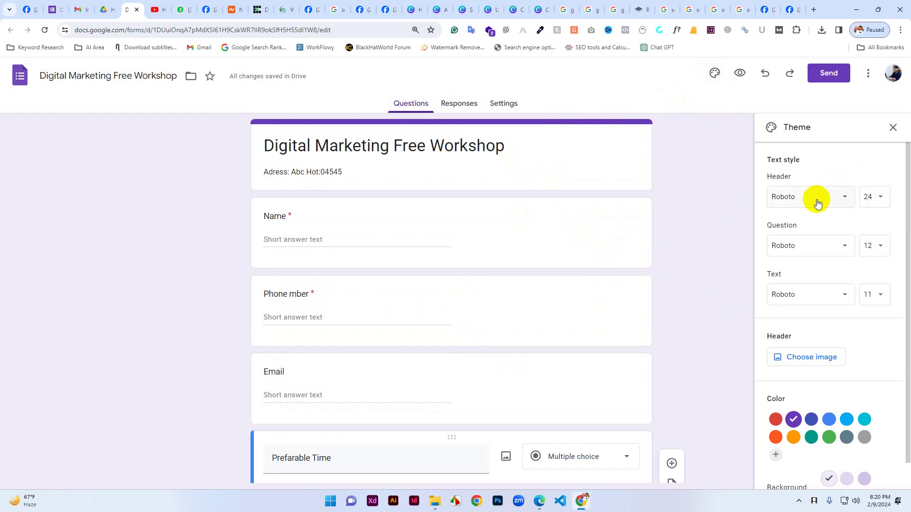
click(794, 437)
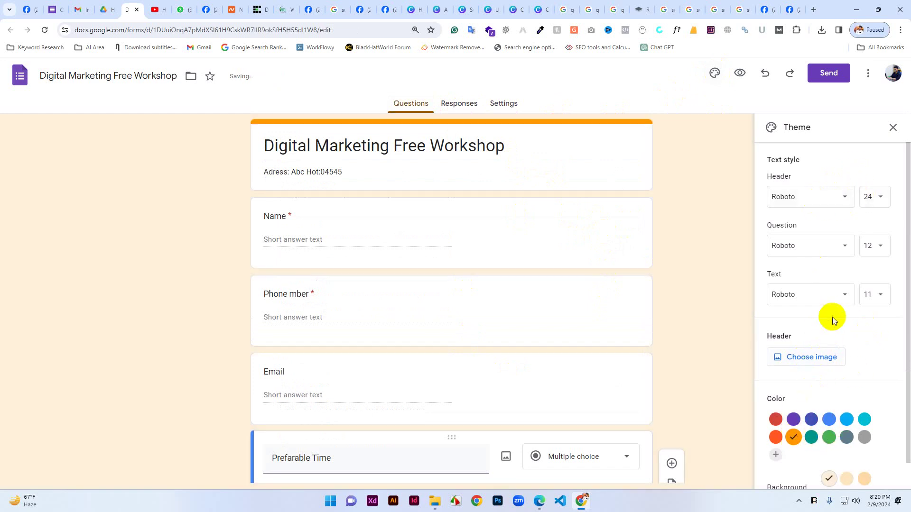
click(808, 359)
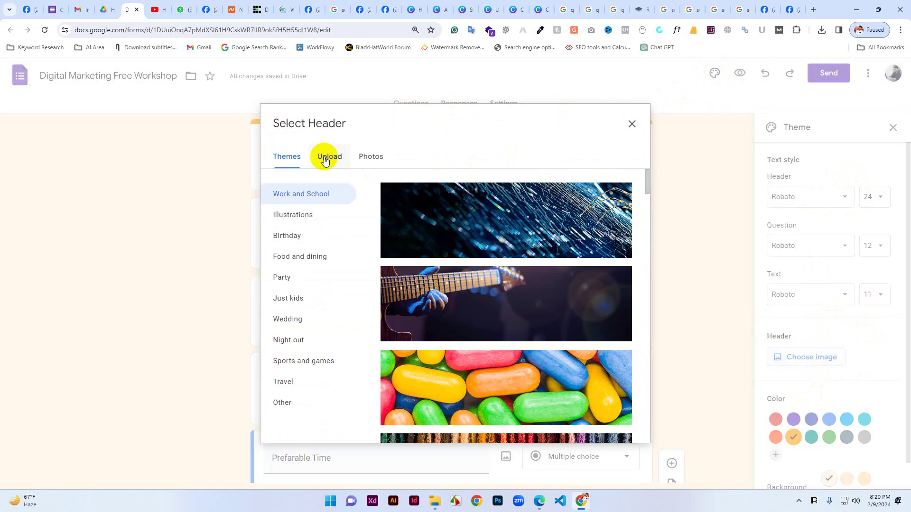
click(371, 160)
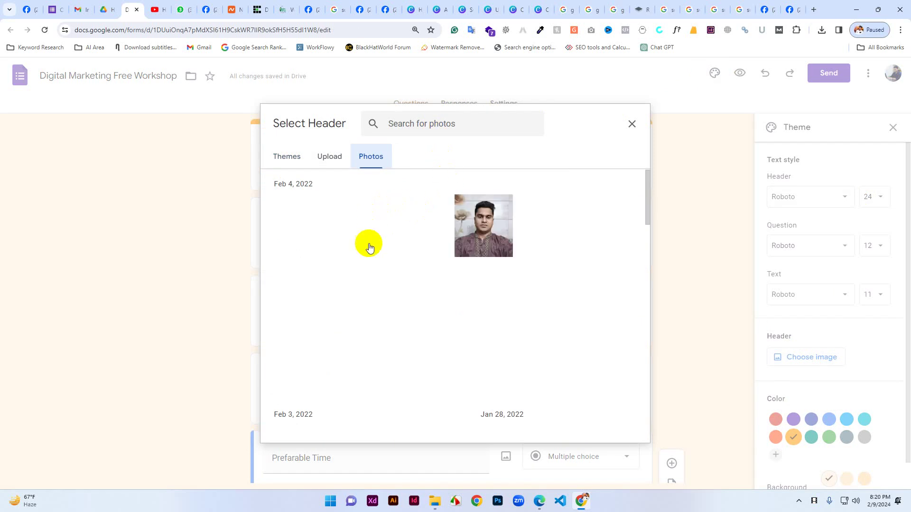
click(327, 162)
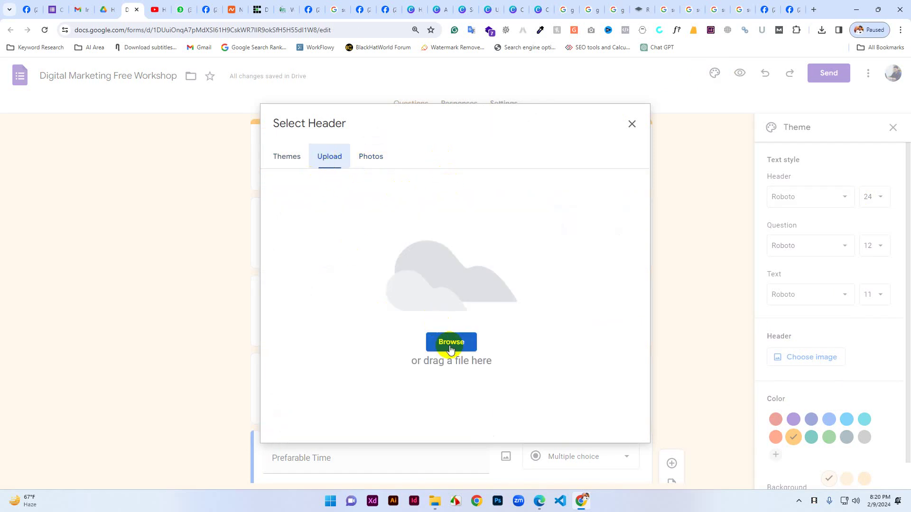
click(285, 155)
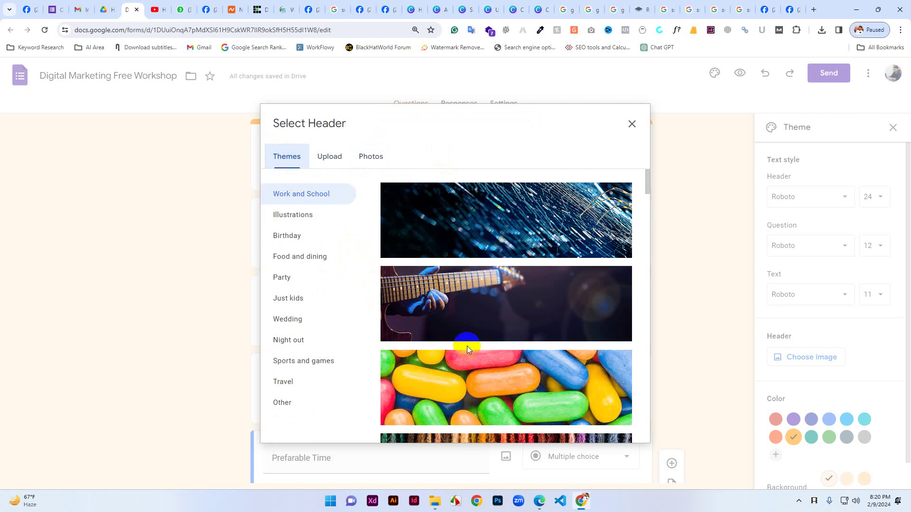
scroll(466, 345, down, 2)
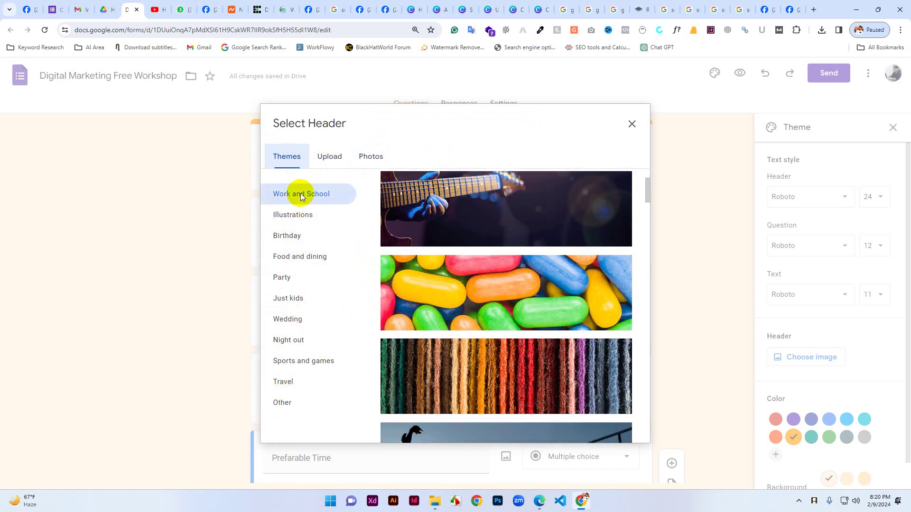
scroll(503, 264, down, 6)
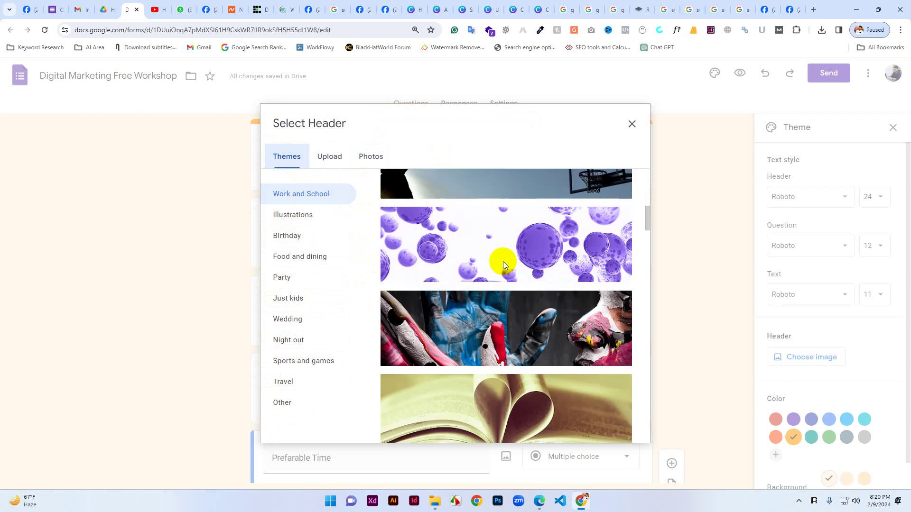
scroll(502, 264, down, 12)
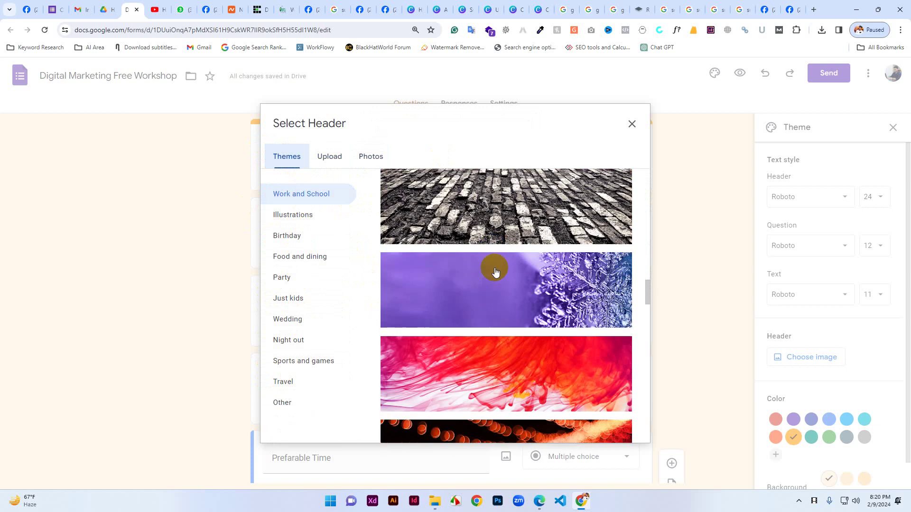
scroll(496, 271, down, 15)
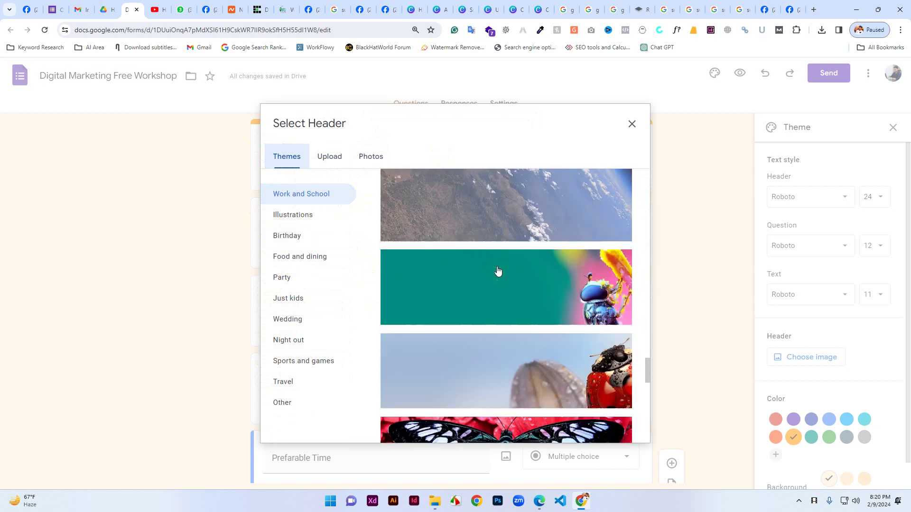
scroll(497, 267, up, 5)
Insert the bookshelf illustration from Work and School as the header image.
click(481, 219)
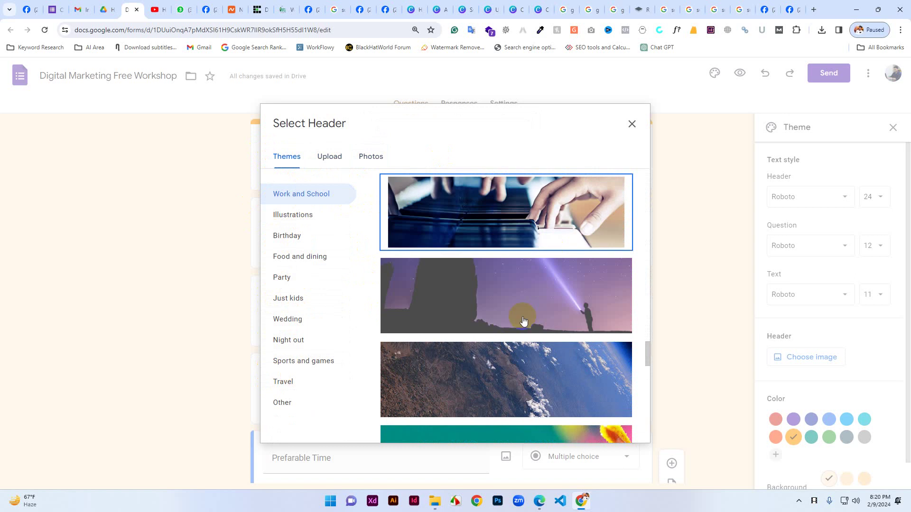
scroll(523, 321, down, 14)
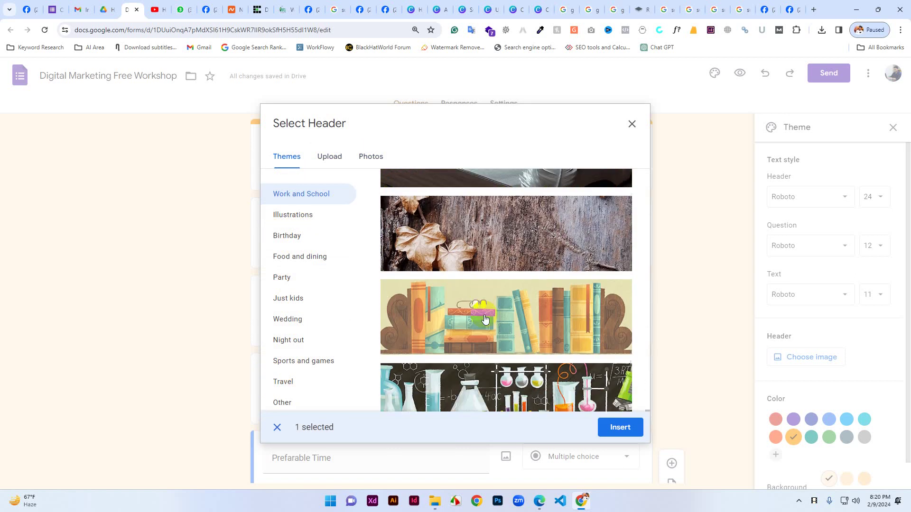
scroll(485, 319, down, 2)
scroll(468, 252, up, 2)
click(471, 254)
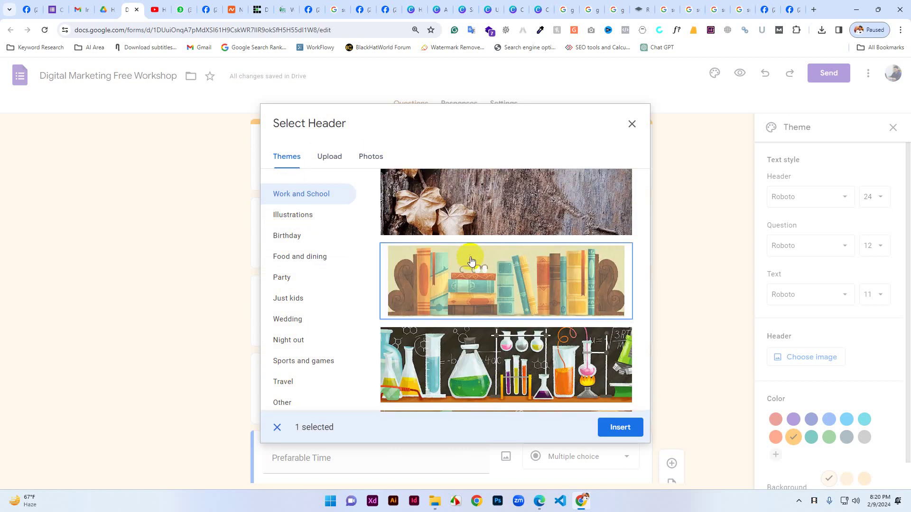
click(634, 422)
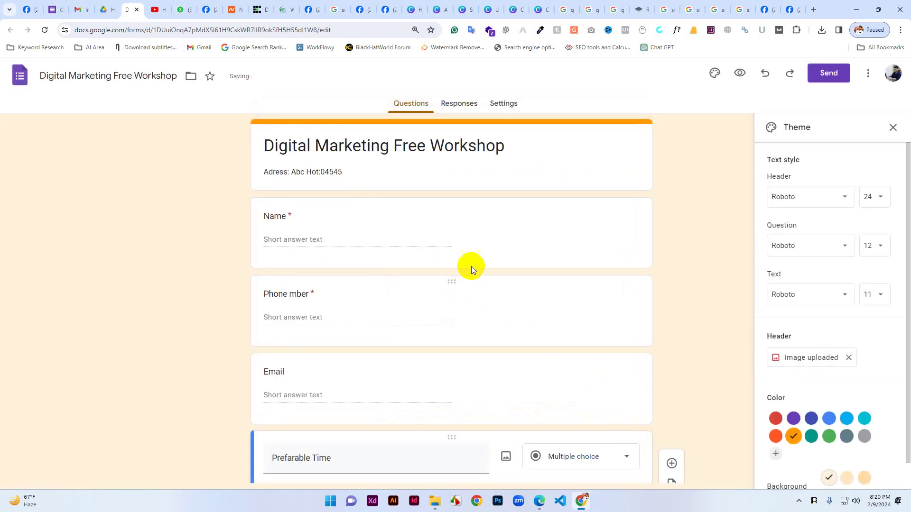
Choose Lobster for the header font and Comic Sans MS for questions, then preview the form.
click(827, 195)
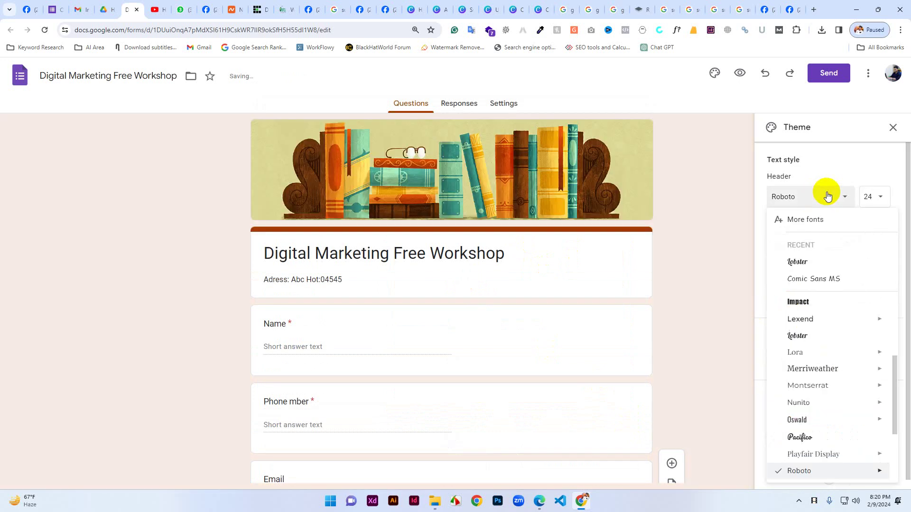
click(803, 259)
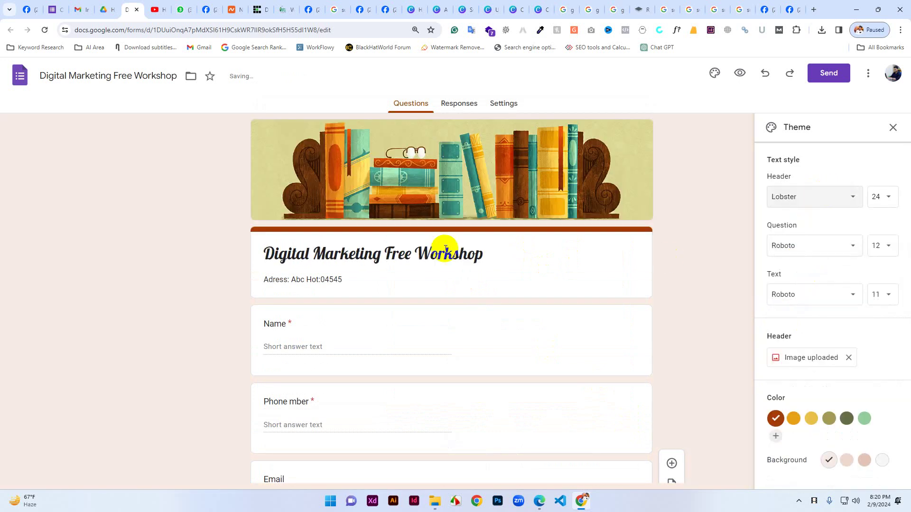
click(823, 257)
click(810, 329)
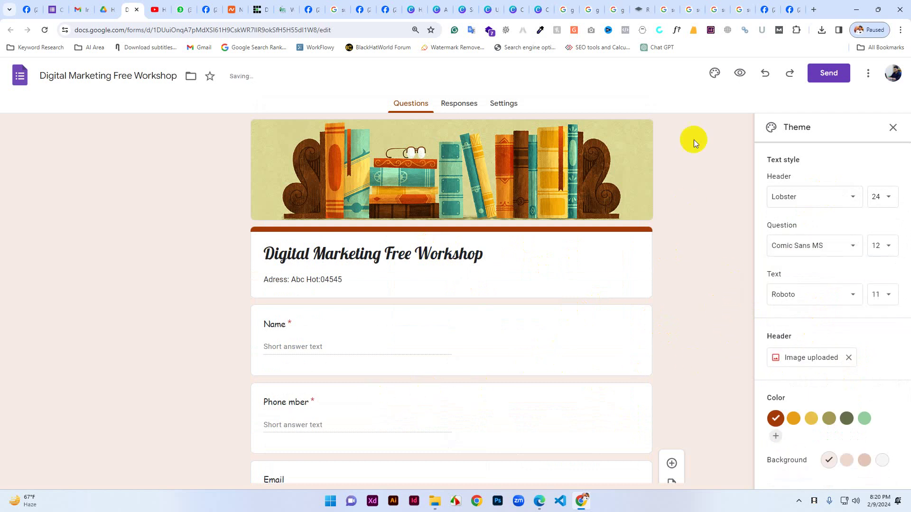
click(740, 73)
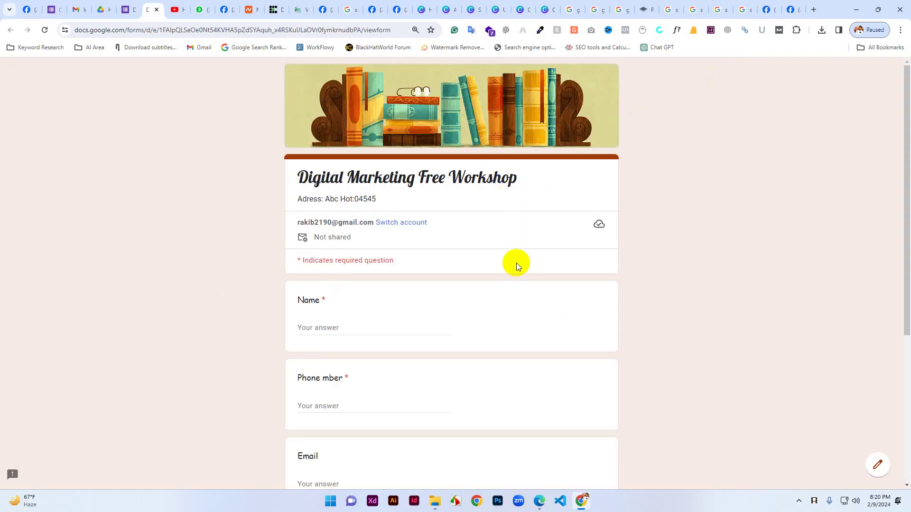
Submit a test response choosing 10 AM - 12PM for Preferable Time, then return to the editor.
scroll(469, 366, down, 5)
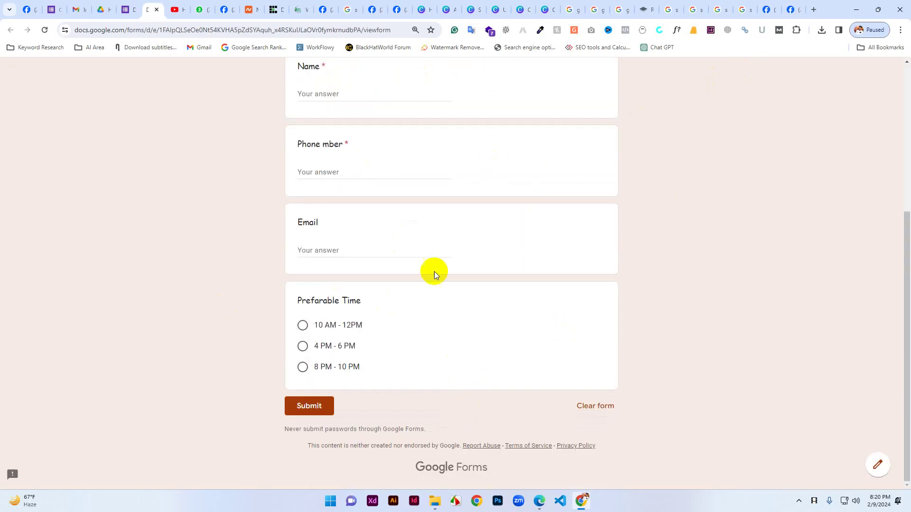
click(302, 346)
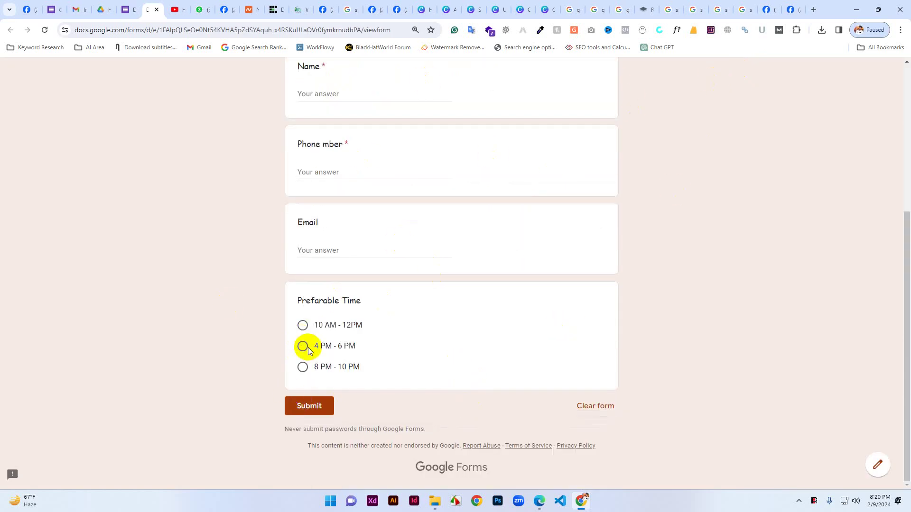
click(305, 371)
click(354, 326)
scroll(303, 280, up, 3)
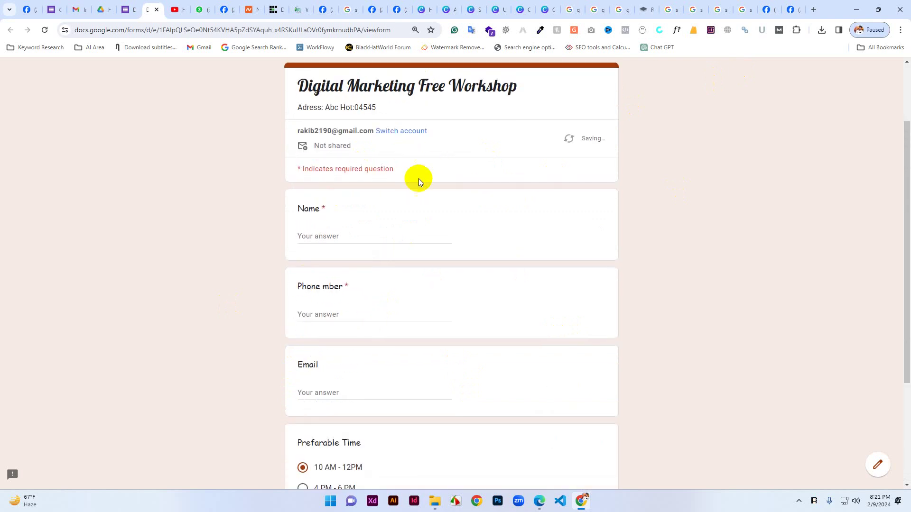
drag(295, 108, 398, 107)
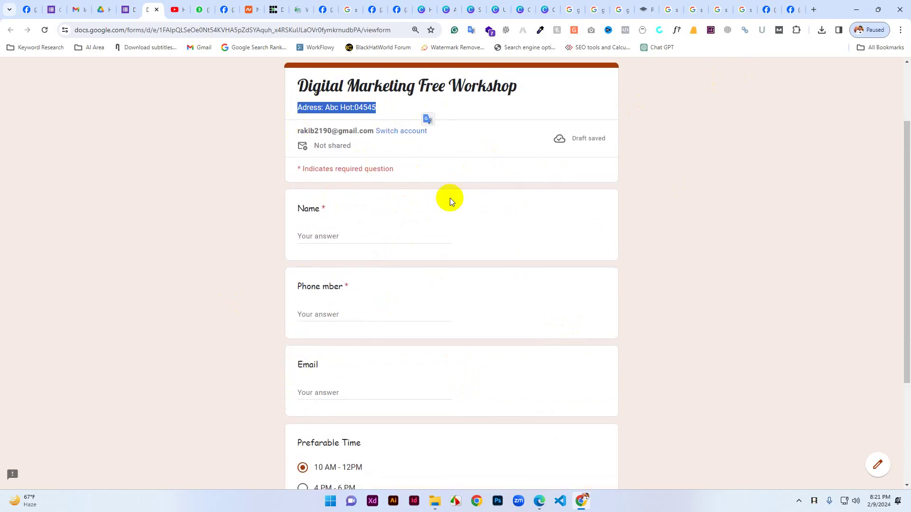
scroll(351, 408, down, 3)
click(318, 407)
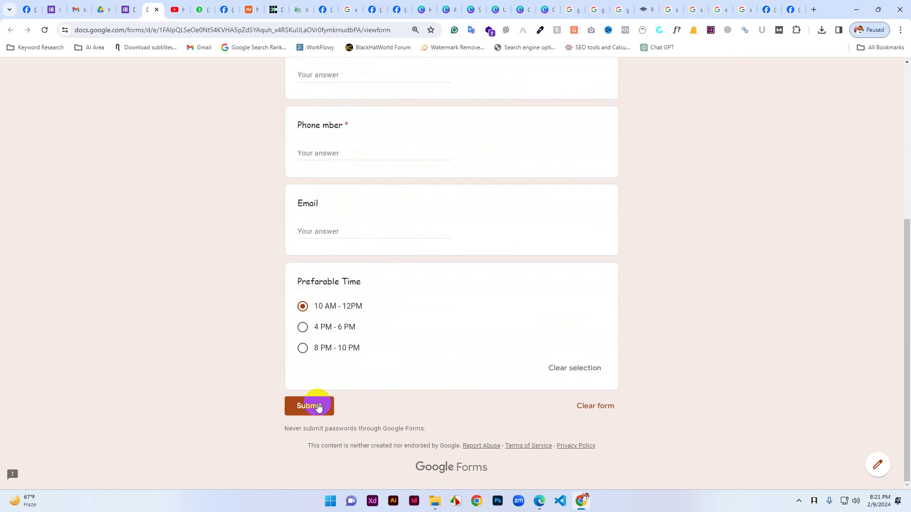
scroll(359, 274, up, 5)
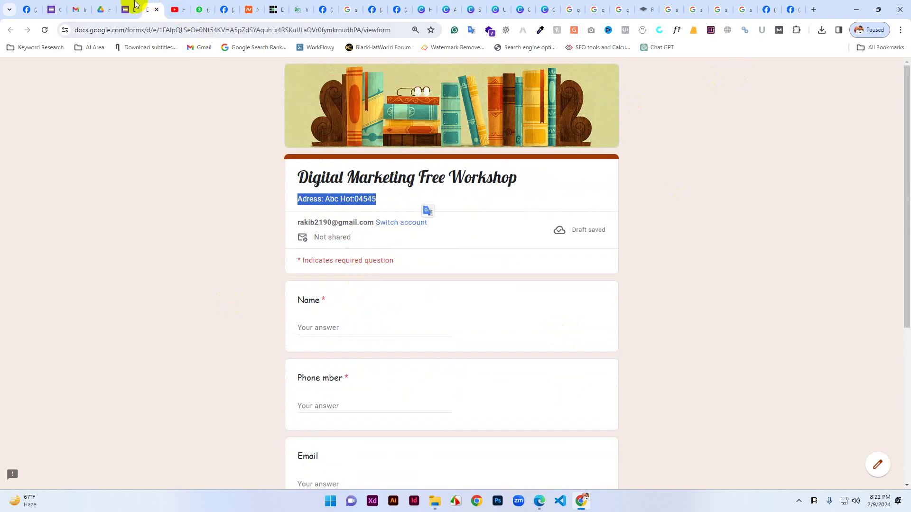
click(135, 5)
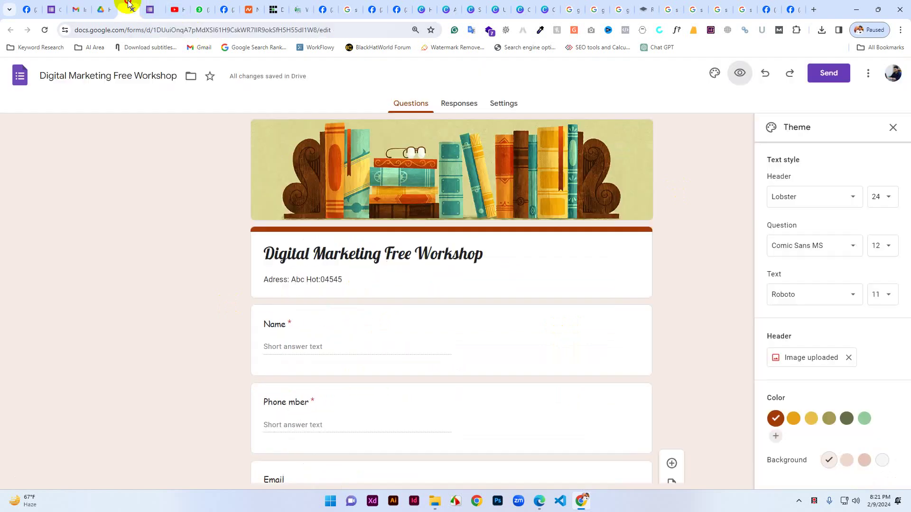
Close the Theme panel and open the Send form dialog for the workshop form.
click(892, 128)
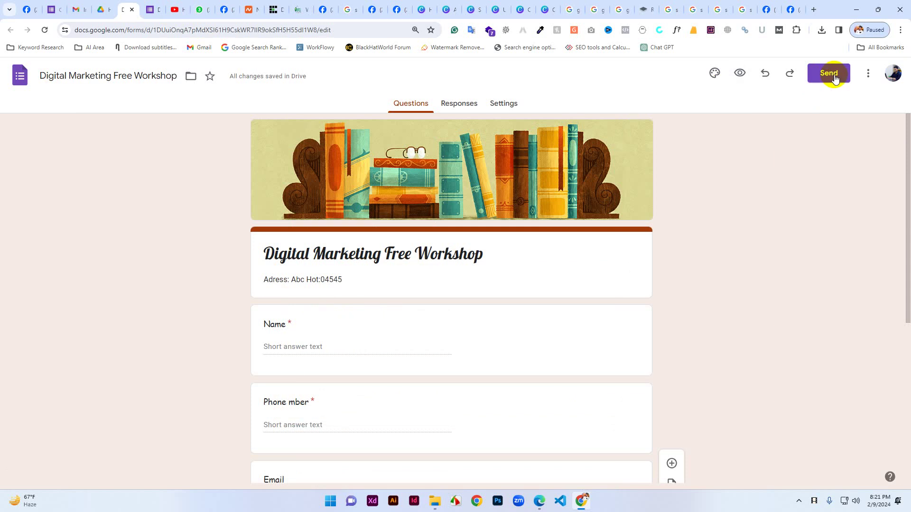
scroll(670, 465, down, 2)
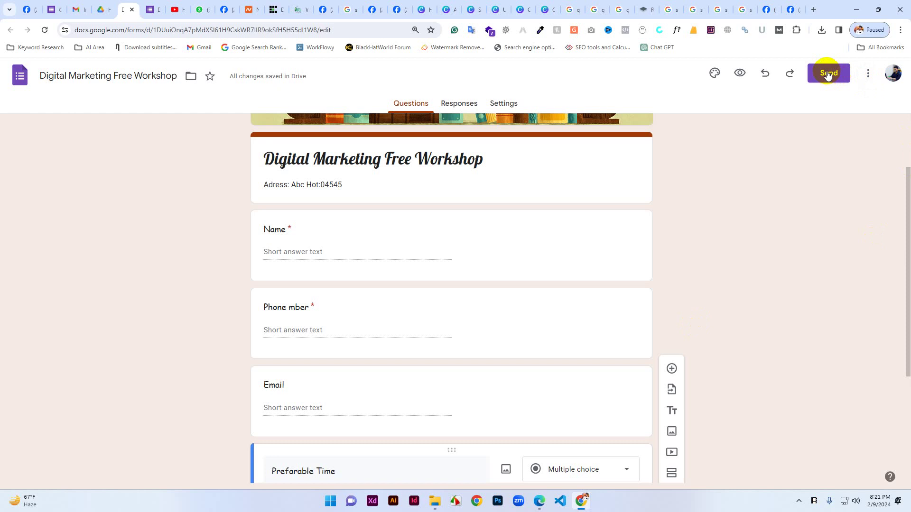
scroll(731, 305, up, 3)
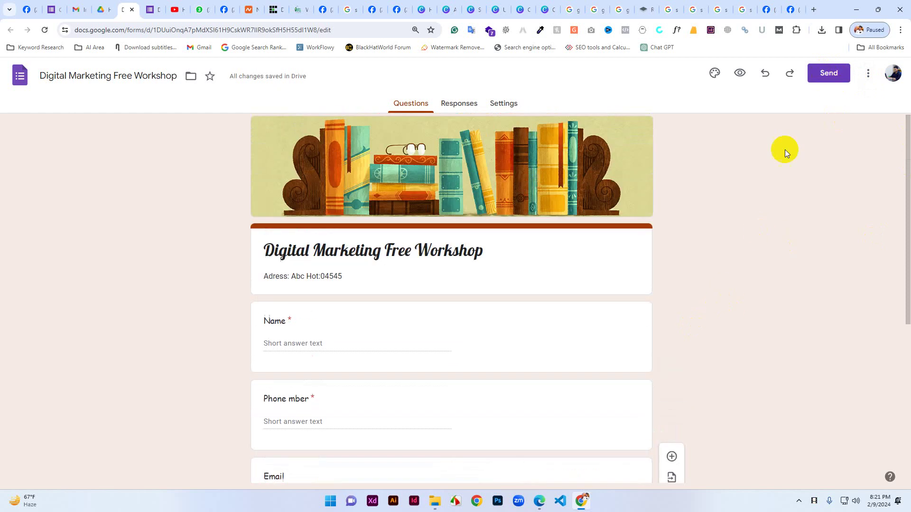
click(833, 75)
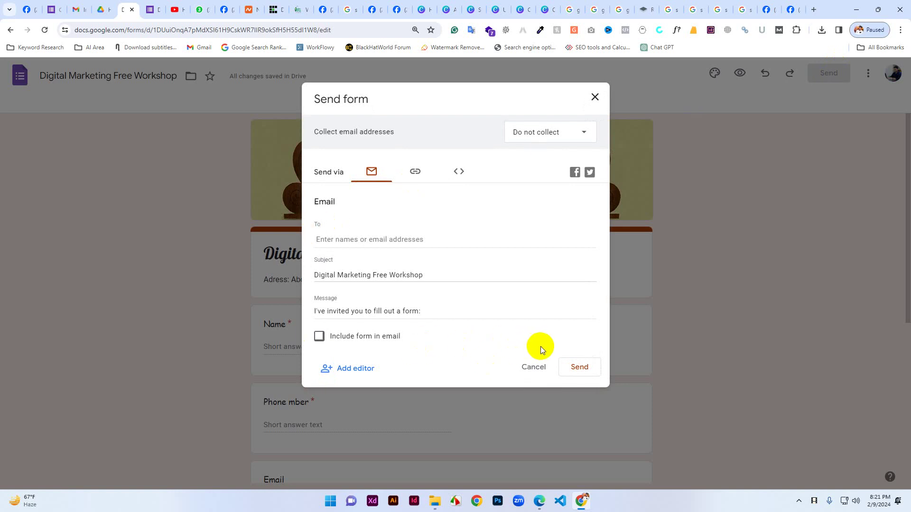
Copy the form's shortened forms.gle link from the Link tab, then switch to the Facebook page.
click(458, 172)
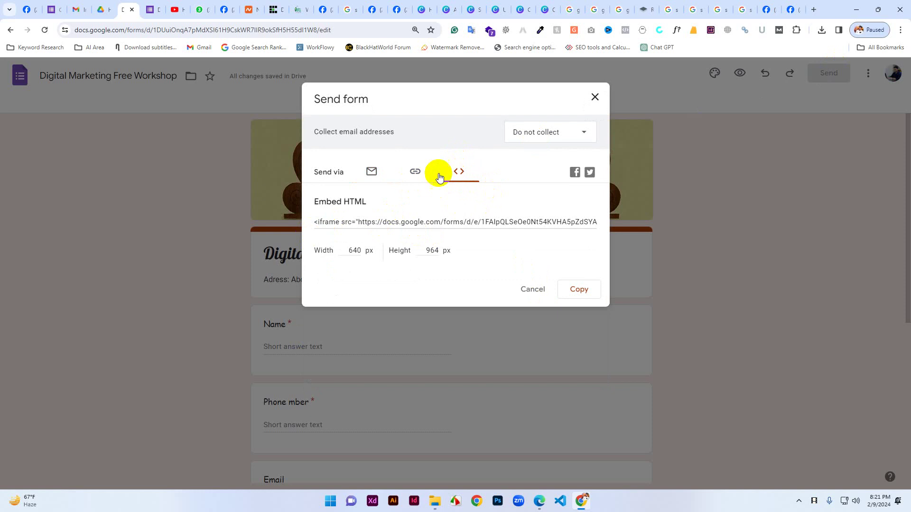
click(414, 172)
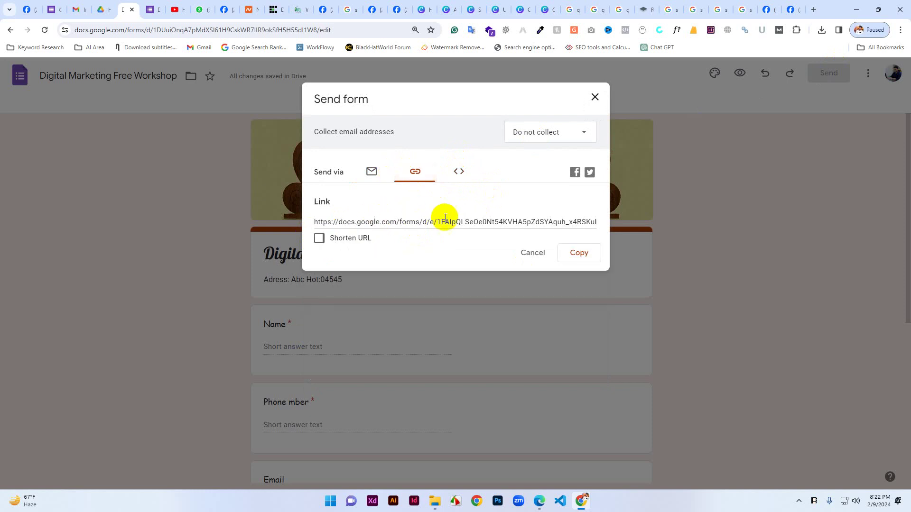
click(320, 239)
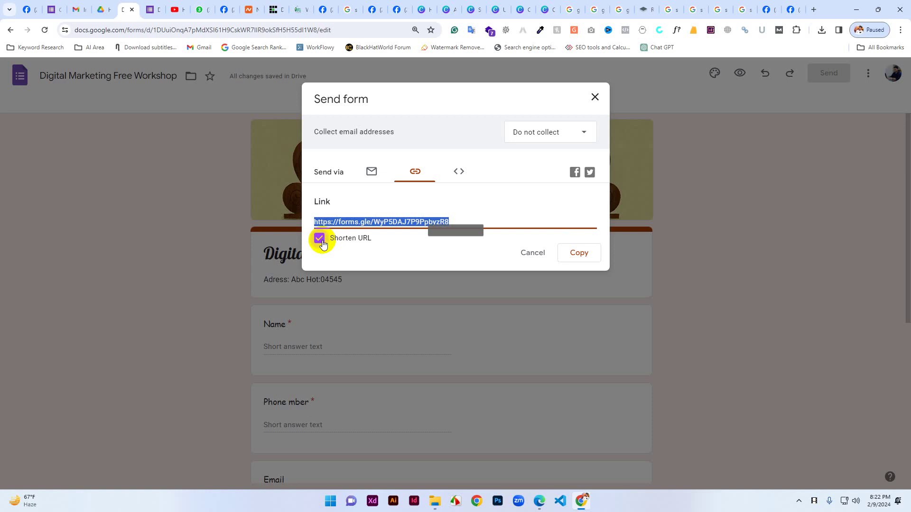
click(580, 254)
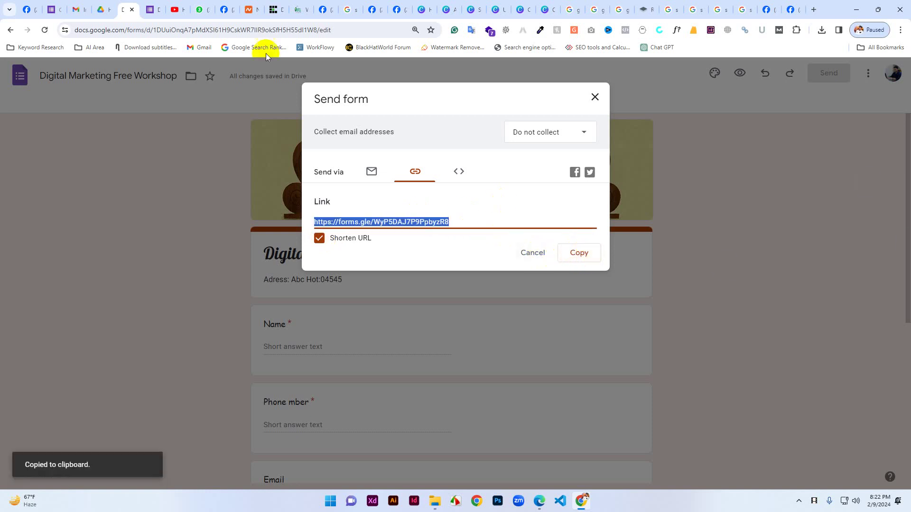
click(221, 8)
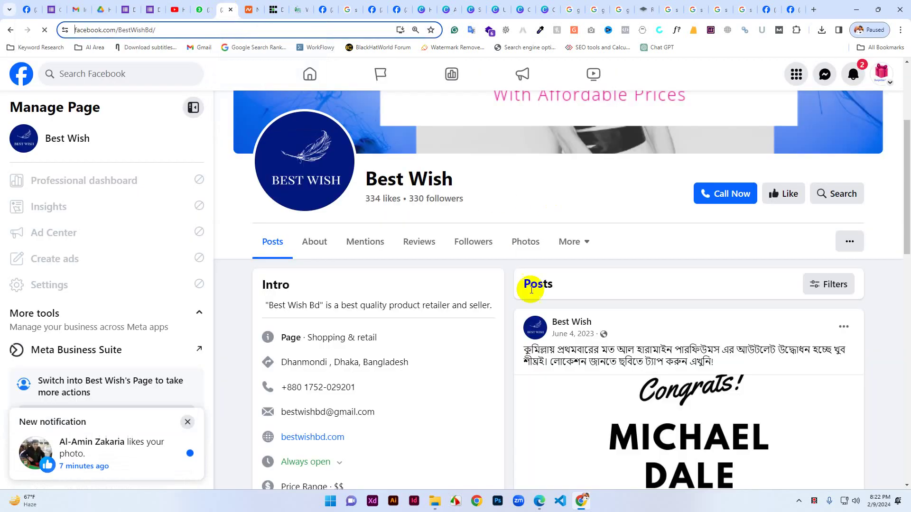
View the Dynamic Driving School post with its form registration link, then open a new tab.
click(29, 9)
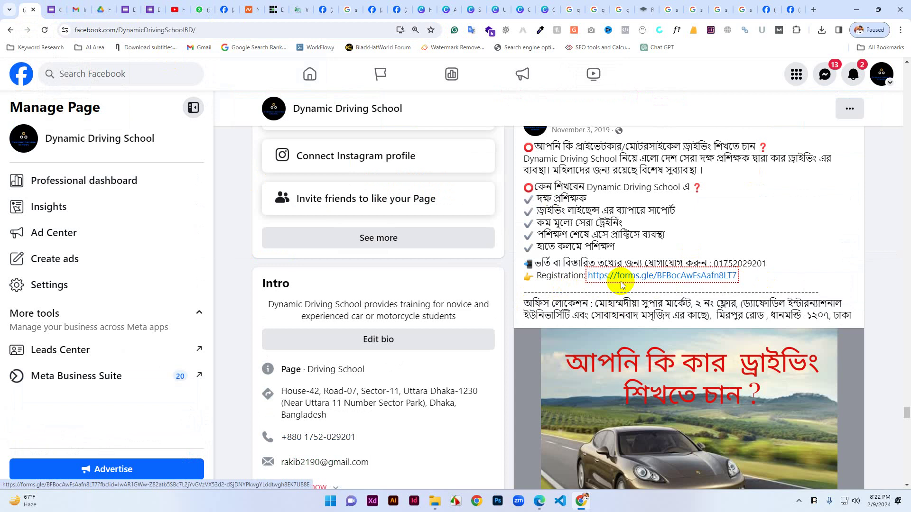
click(814, 10)
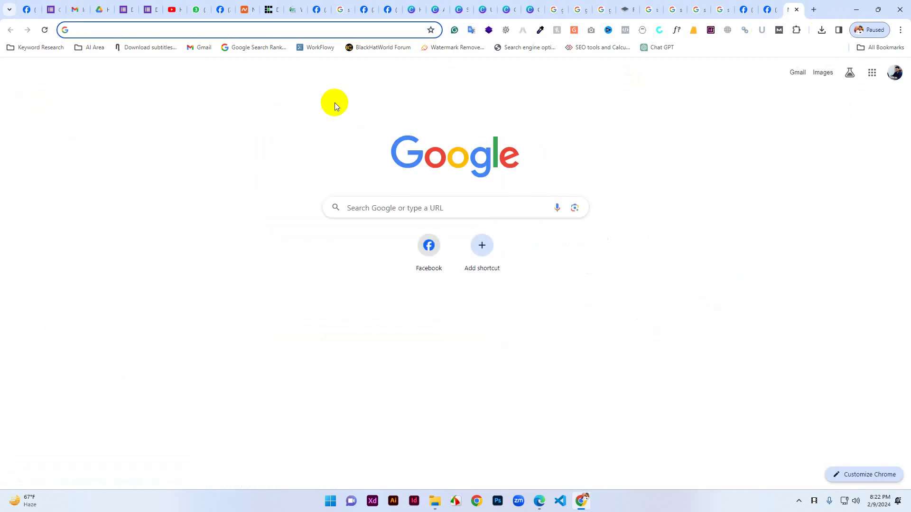
Go to Gmail, reach Google Drive through the apps grid, and create a blank Google Form.
text(gm)
key(Return)
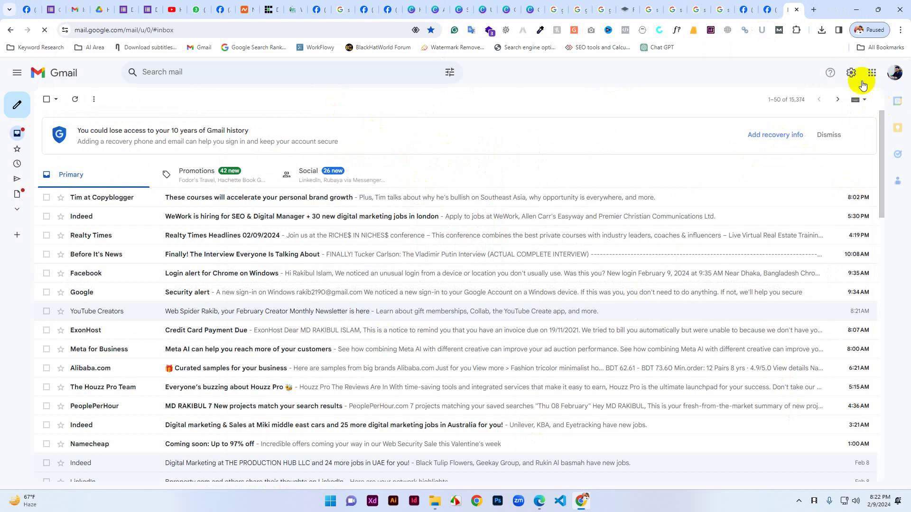
click(871, 72)
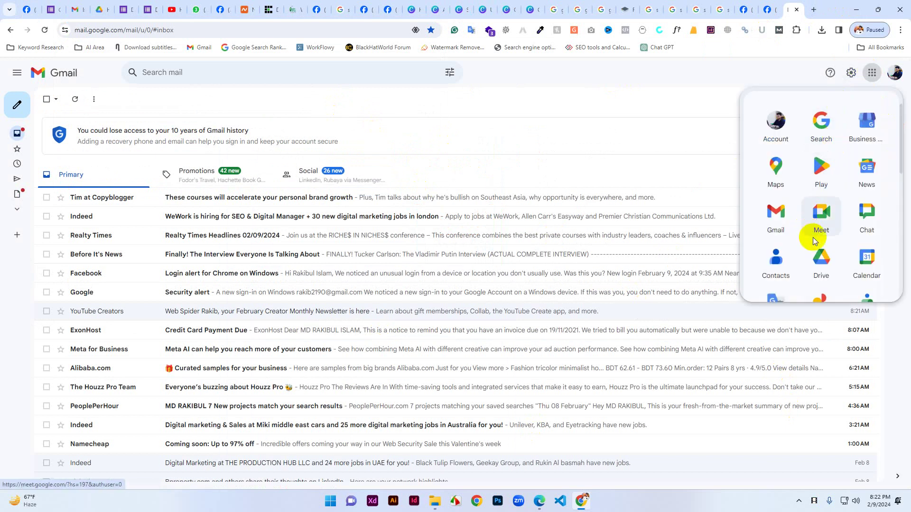
click(822, 260)
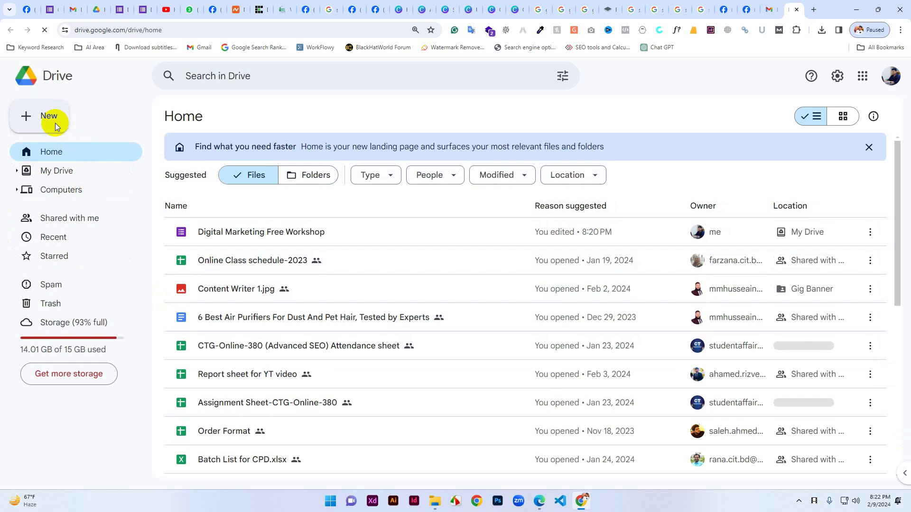
click(56, 124)
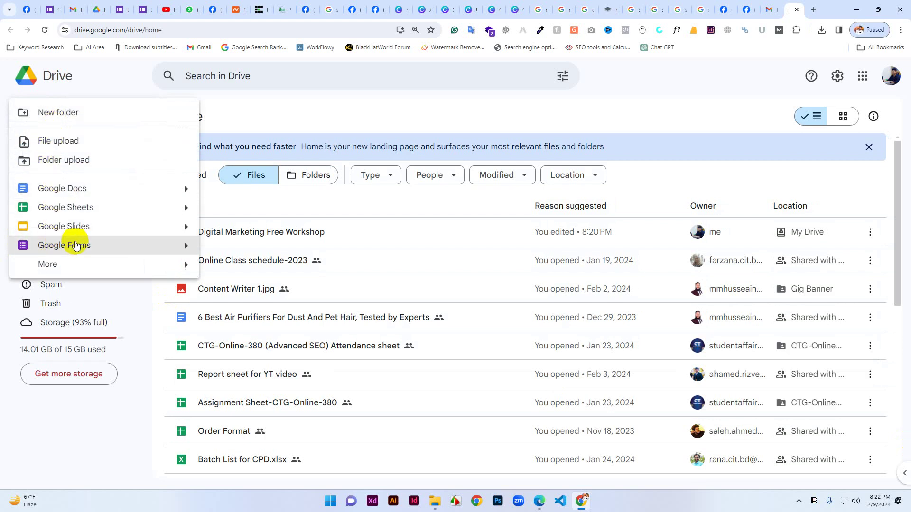
click(173, 249)
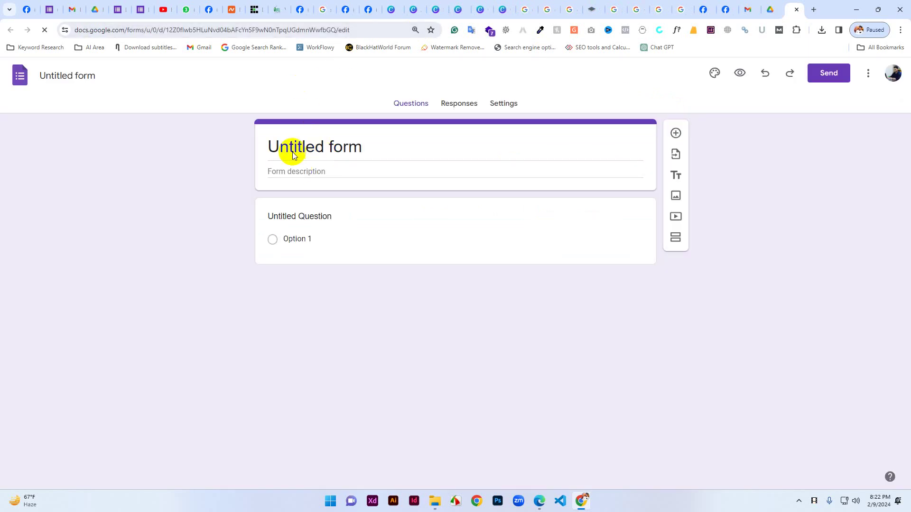
Select the 'Untitled form' title text, then bring the digital marketing course-module PDF forward.
click(291, 148)
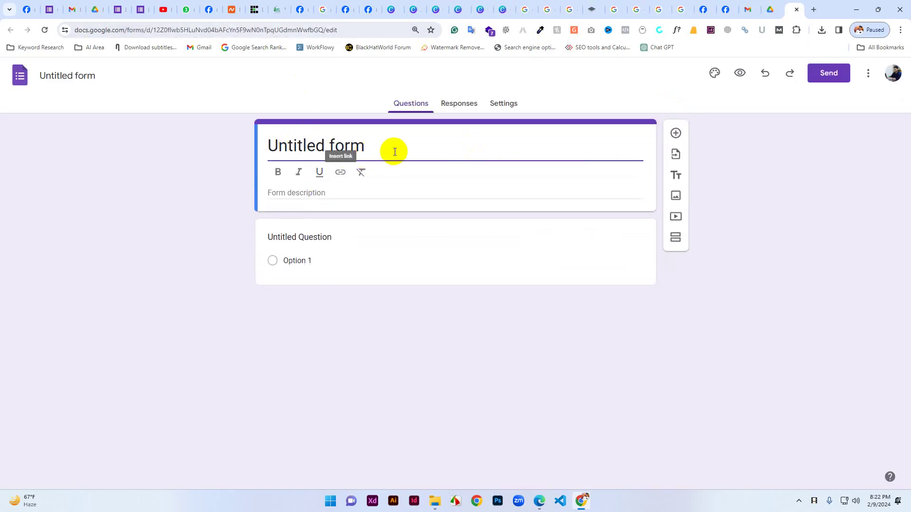
drag(393, 148, 264, 154)
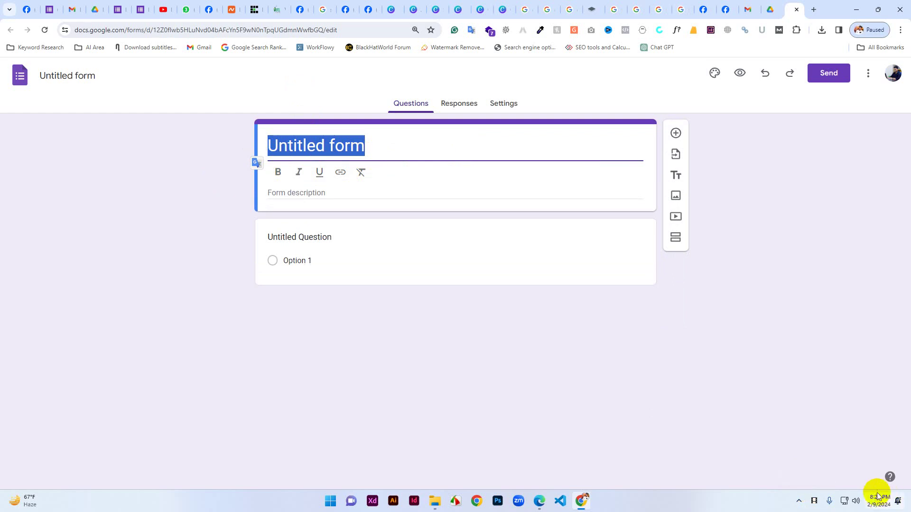
click(814, 502)
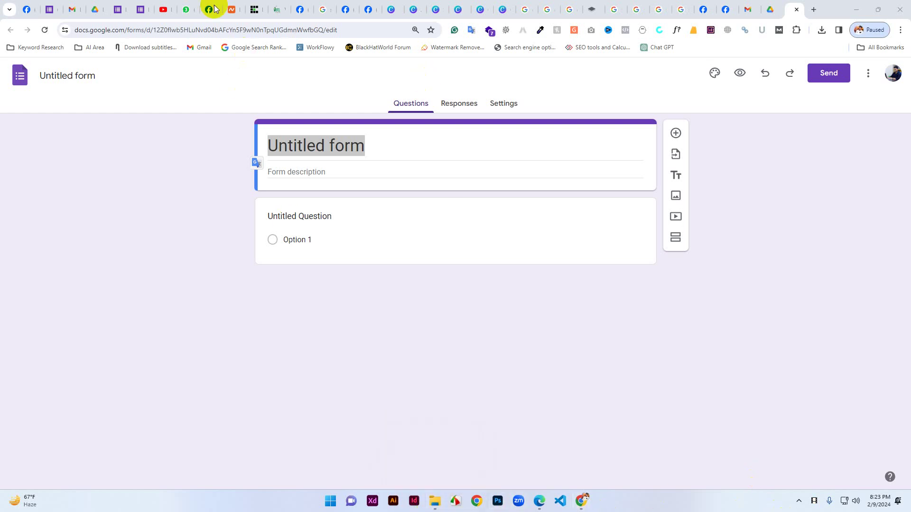
click(538, 500)
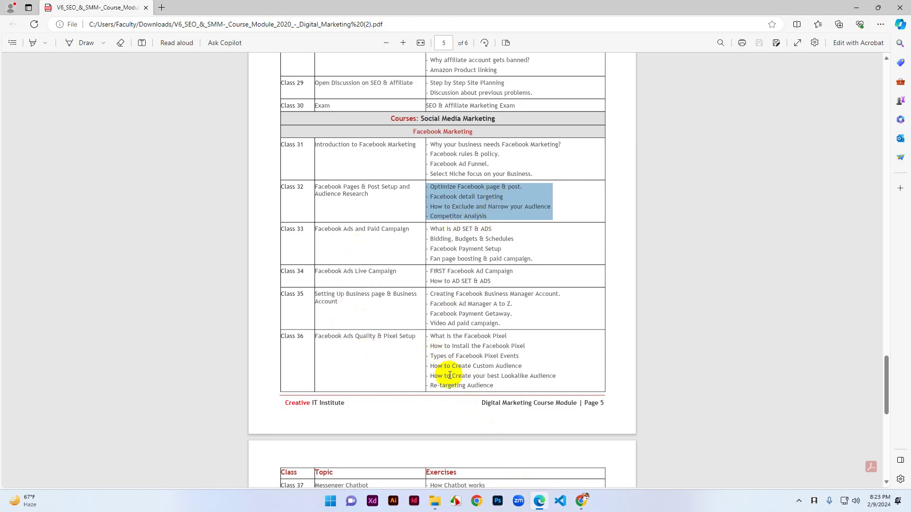
Highlight the Class 32 Facebook Pages & Post Setup and Audience Research row.
scroll(449, 375, down, 3)
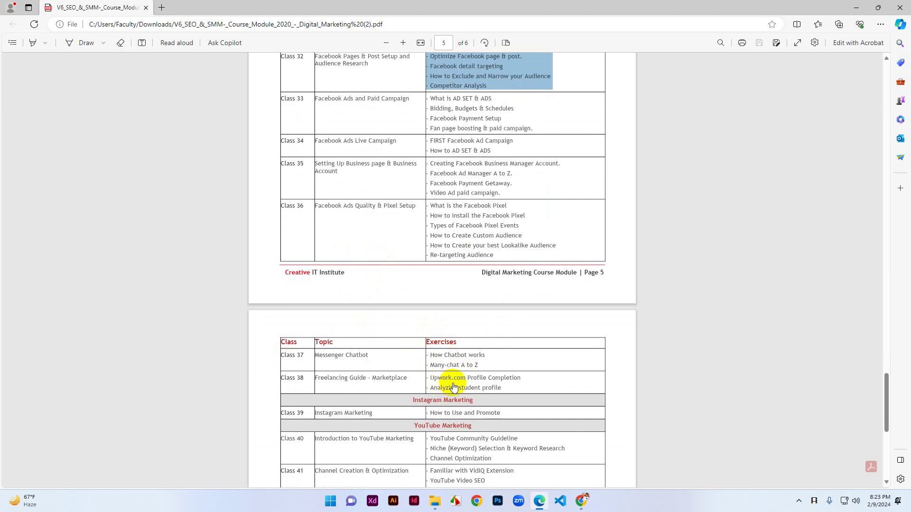
drag(323, 356, 357, 359)
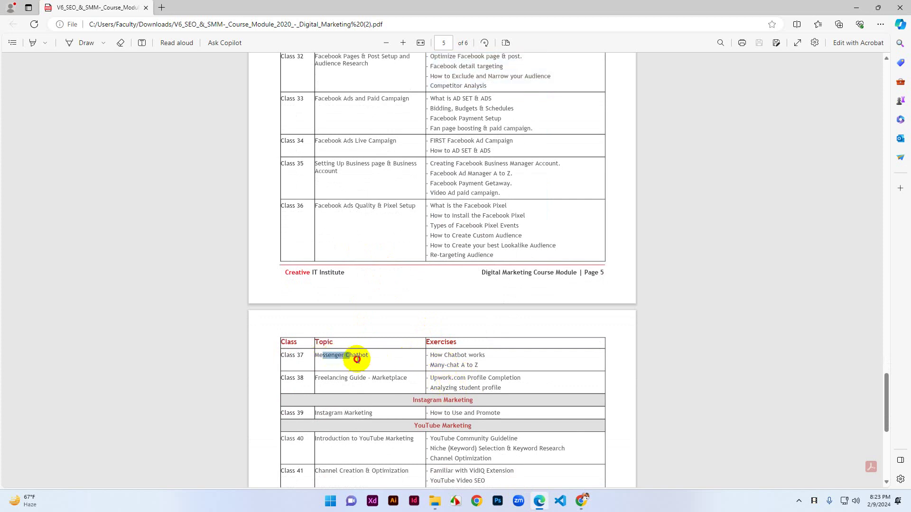
scroll(353, 218, up, 2)
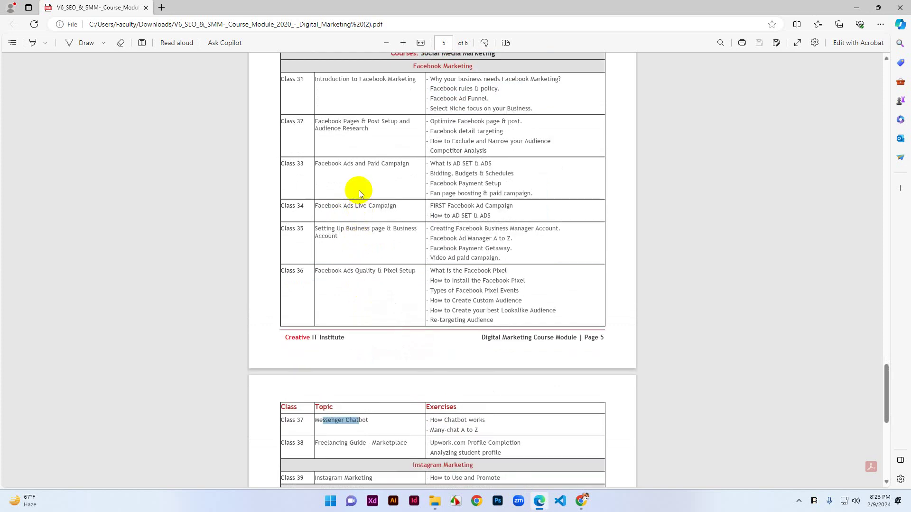
scroll(387, 203, up, 4)
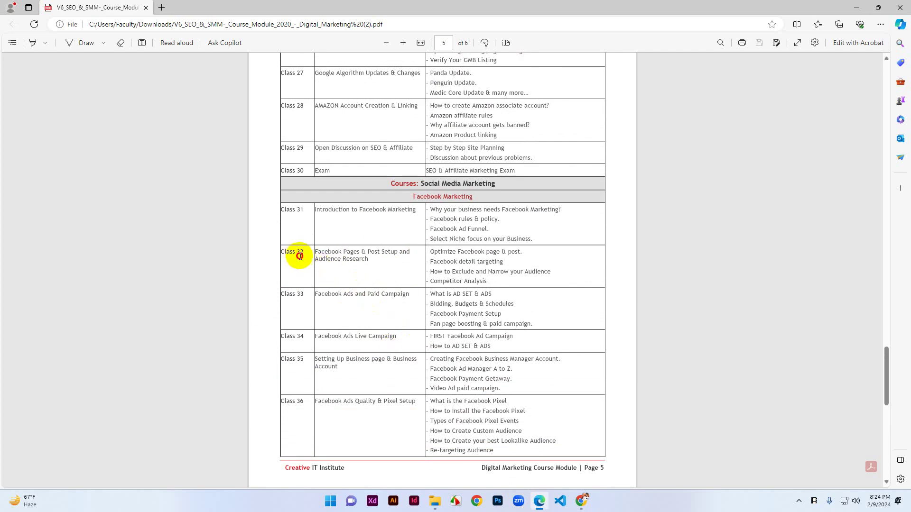
drag(297, 253, 493, 281)
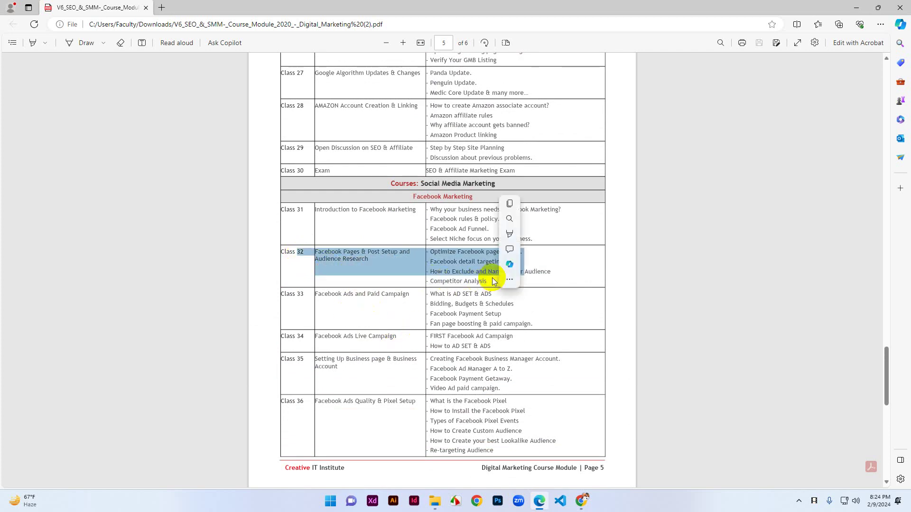